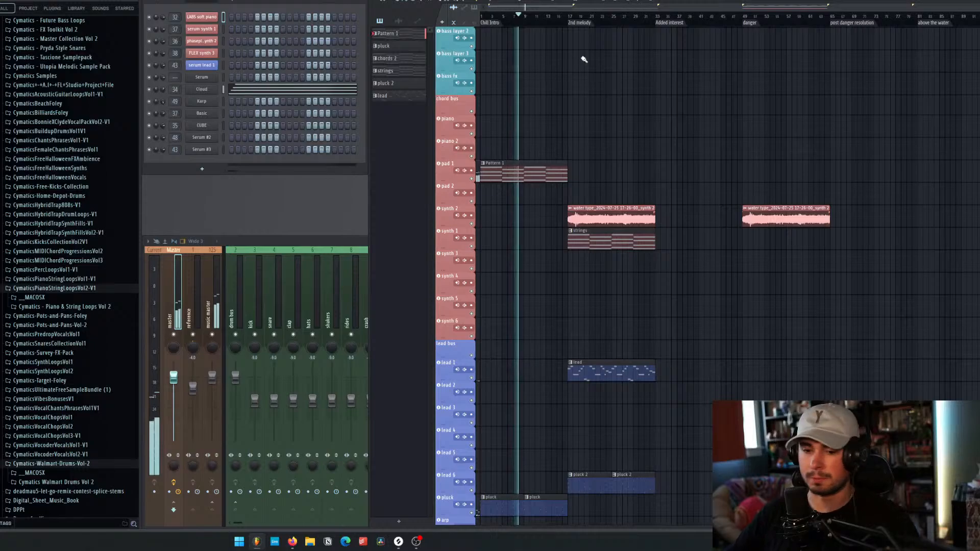
Step: Inspect the Fruity Limiter on the master mixer track, then close its window
{"action": "left_click", "coordinate": [179, 301]}
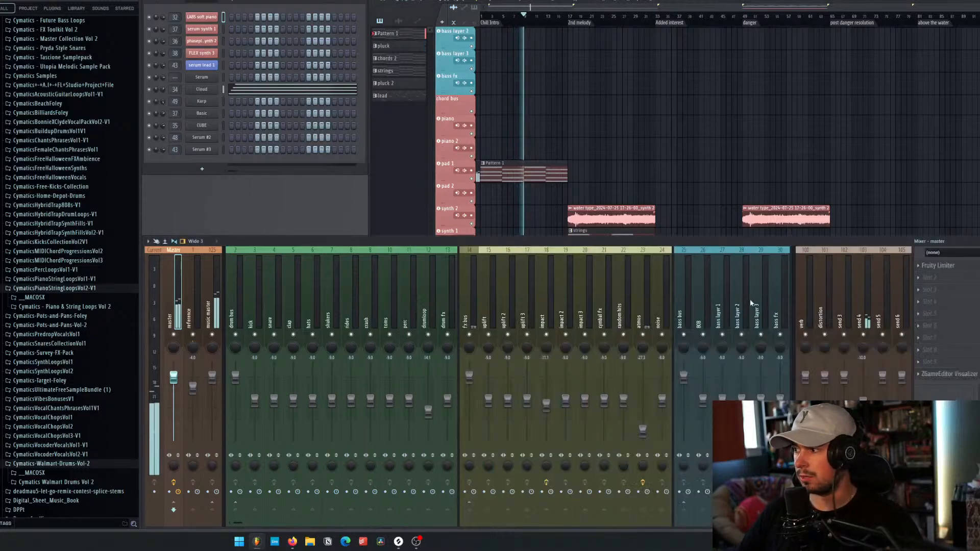
{"action": "left_click", "coordinate": [937, 266]}
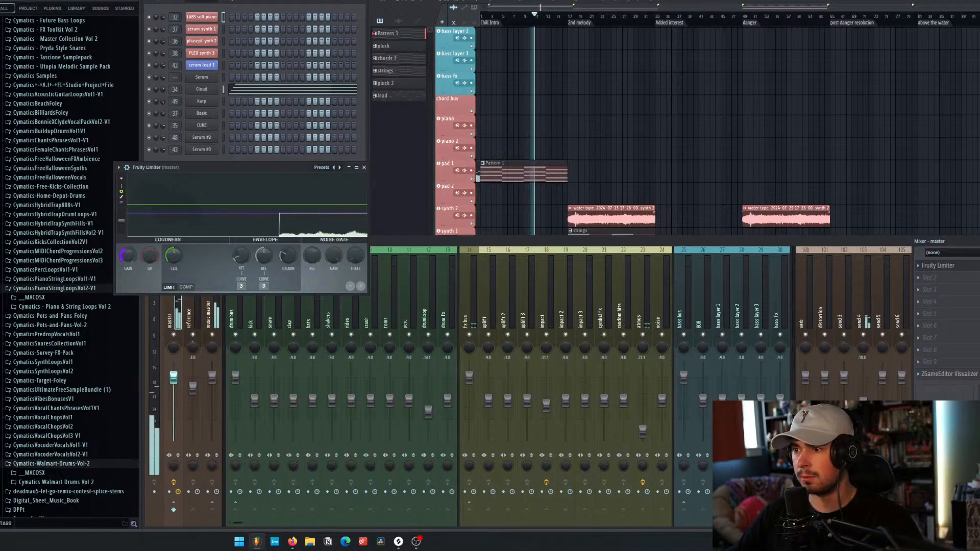
{"action": "left_click", "coordinate": [364, 168]}
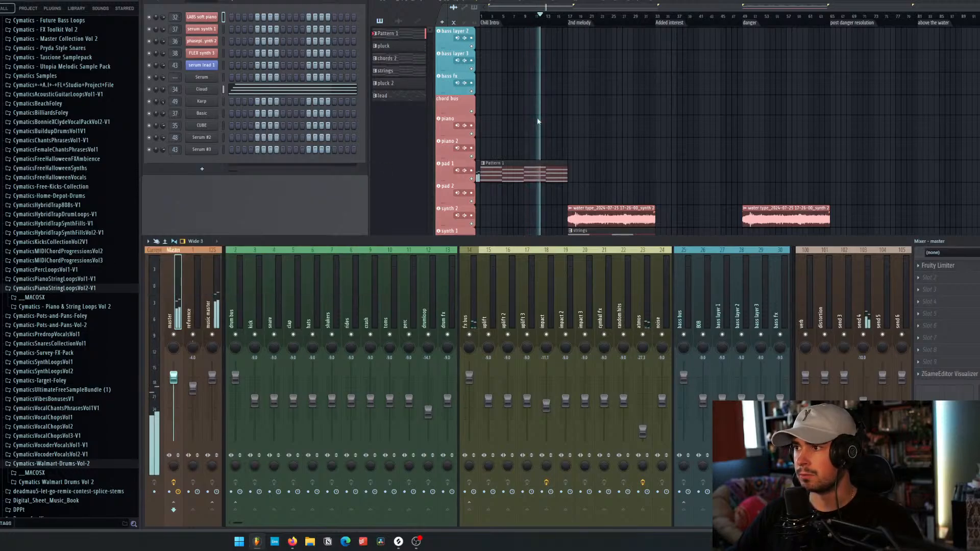
Step: Review the playlist tracks from the drums down to the leads and plucks while the song plays
{"action": "left_click", "coordinate": [598, 5]}
{"action": "scroll", "coordinate": [629, 101], "scroll_direction": "down", "scroll_amount": 3}
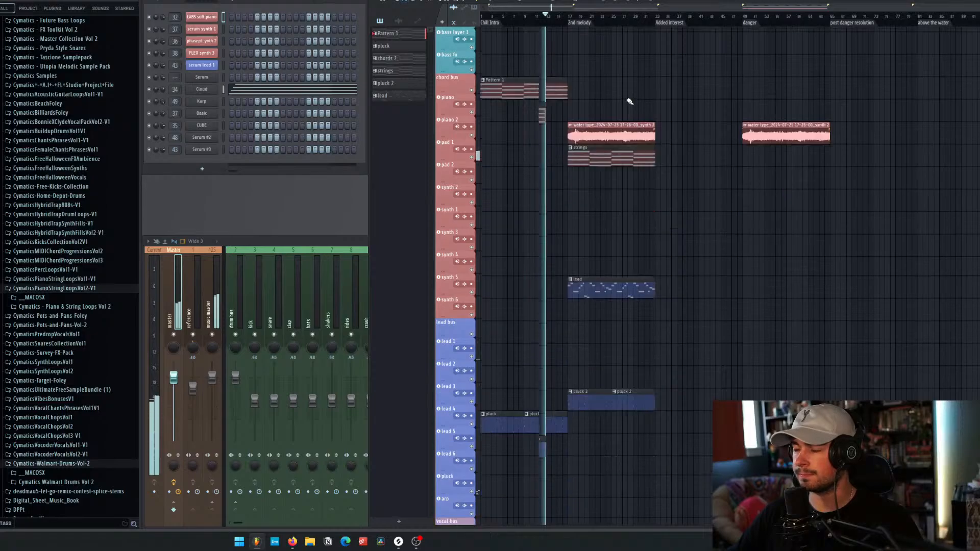
{"action": "scroll", "coordinate": [630, 101], "scroll_direction": "down", "scroll_amount": 6}
{"action": "scroll", "coordinate": [678, 151], "scroll_direction": "up", "scroll_amount": 5}
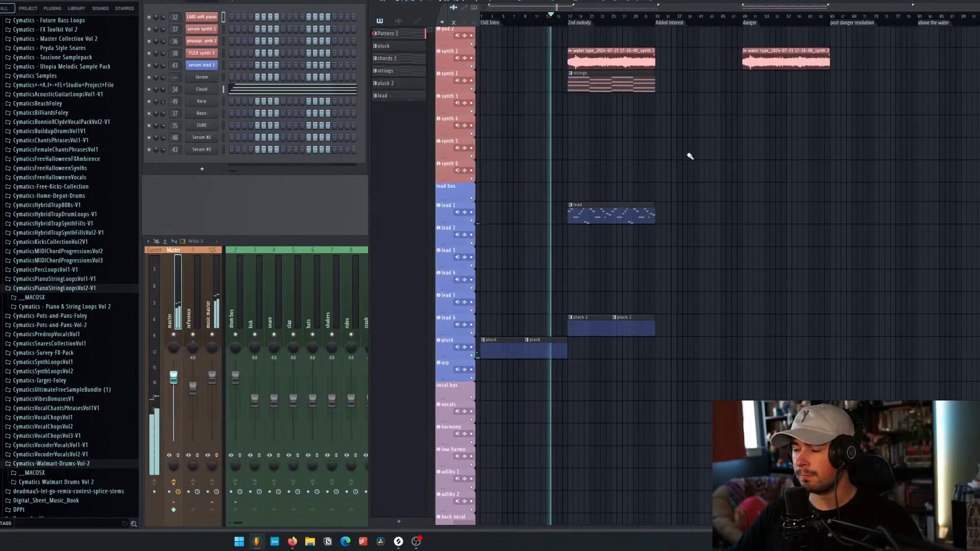
{"action": "scroll", "coordinate": [681, 160], "scroll_direction": "up", "scroll_amount": 10}
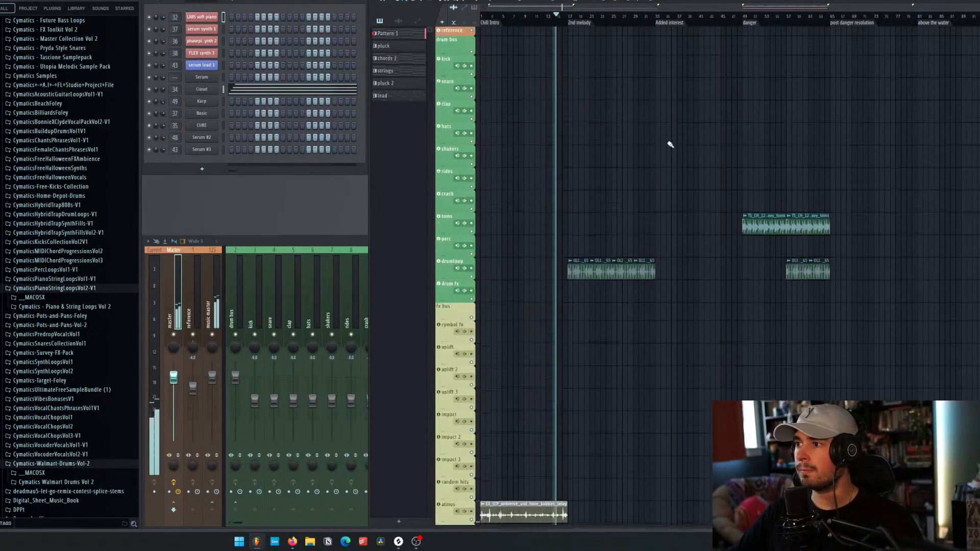
{"action": "scroll", "coordinate": [663, 140], "scroll_direction": "down", "scroll_amount": 8}
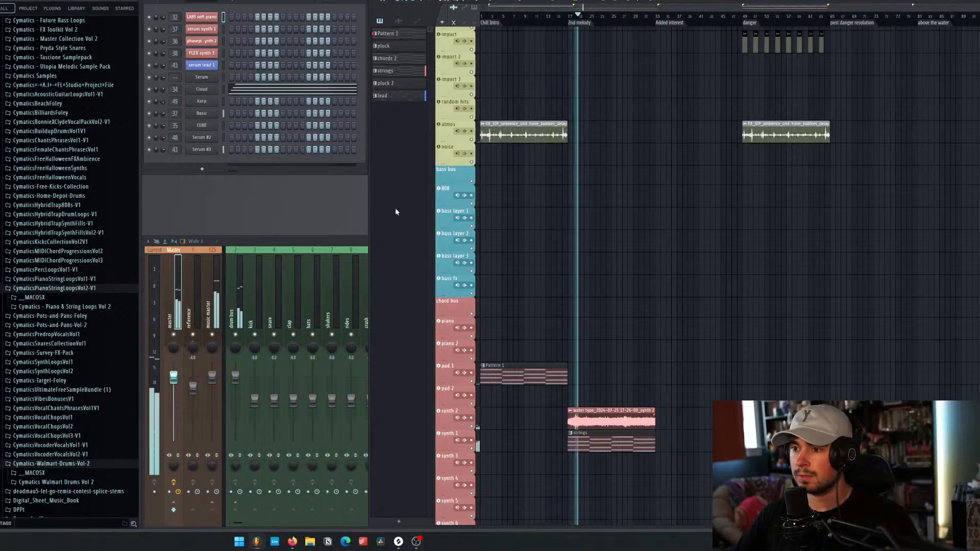
Step: Open the master track's ZGameEditor Visualizer, enlarge its window and move it away from the playlist's later sections
{"action": "key", "text": "F9"}
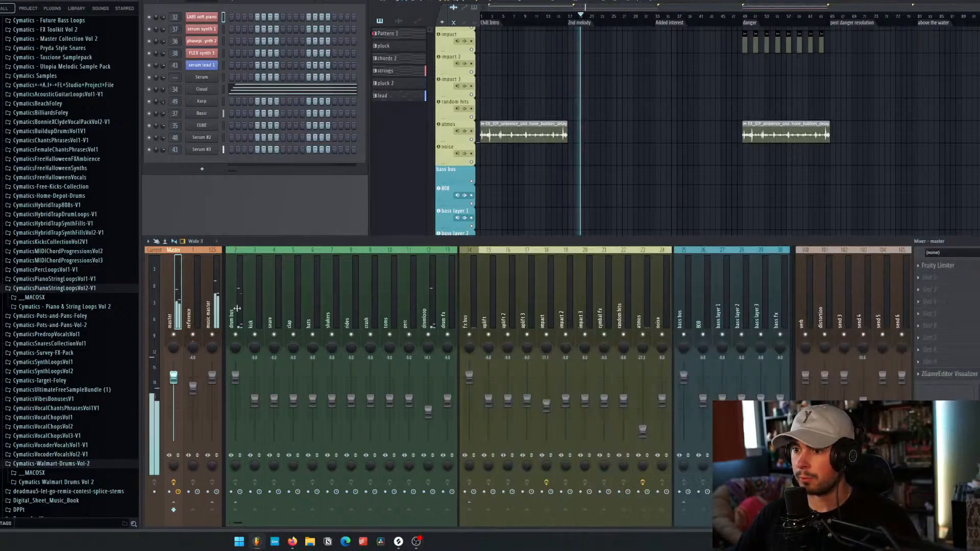
{"action": "left_click", "coordinate": [950, 374]}
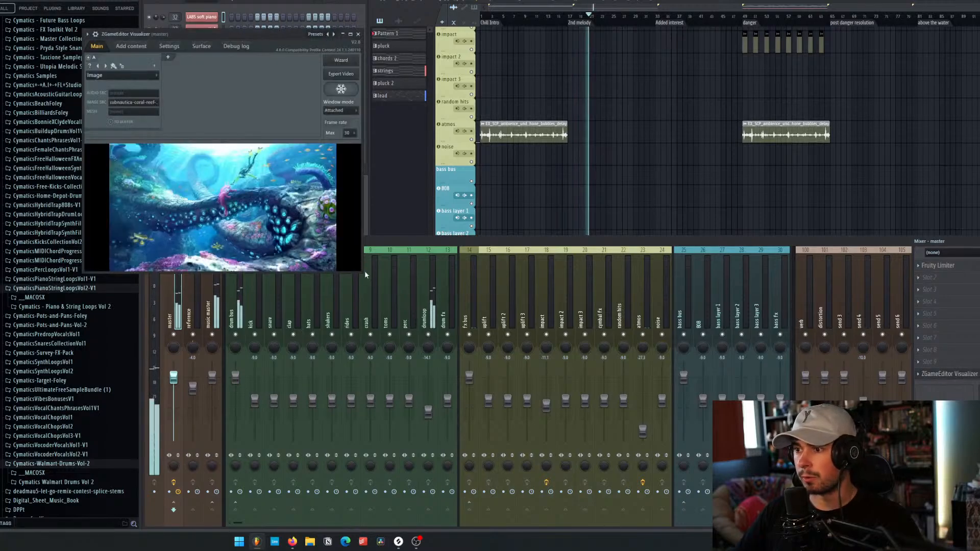
{"action": "left_click_drag", "start_coordinate": [364, 275], "coordinate": [608, 388]}
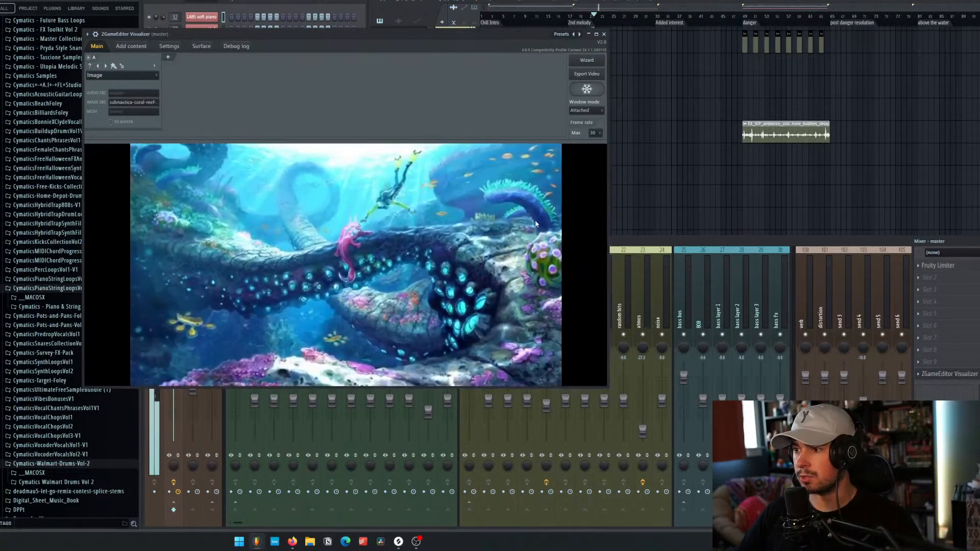
{"action": "left_click_drag", "start_coordinate": [402, 37], "coordinate": [327, 2]}
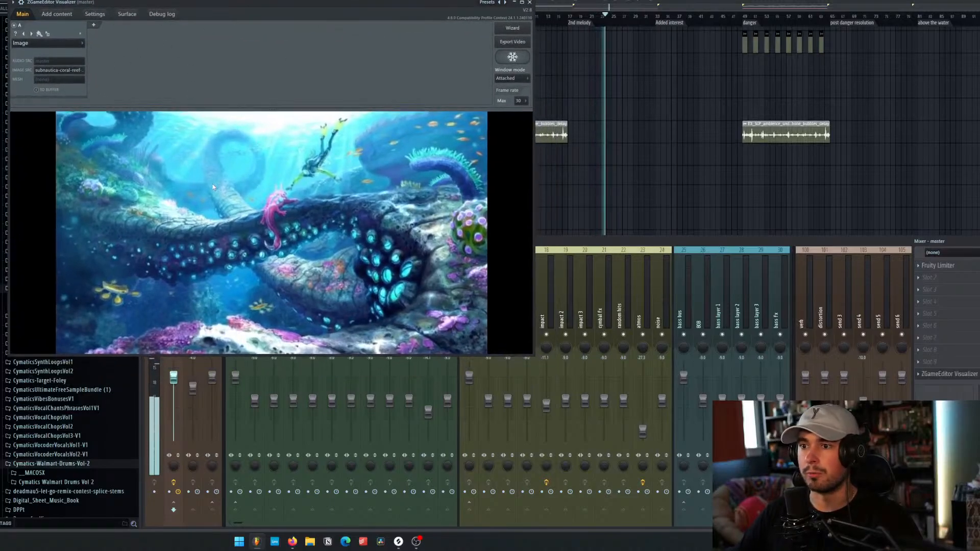
Step: Examine the playlist around the Added interest and danger sections, then stop playback
{"action": "left_click", "coordinate": [675, 7]}
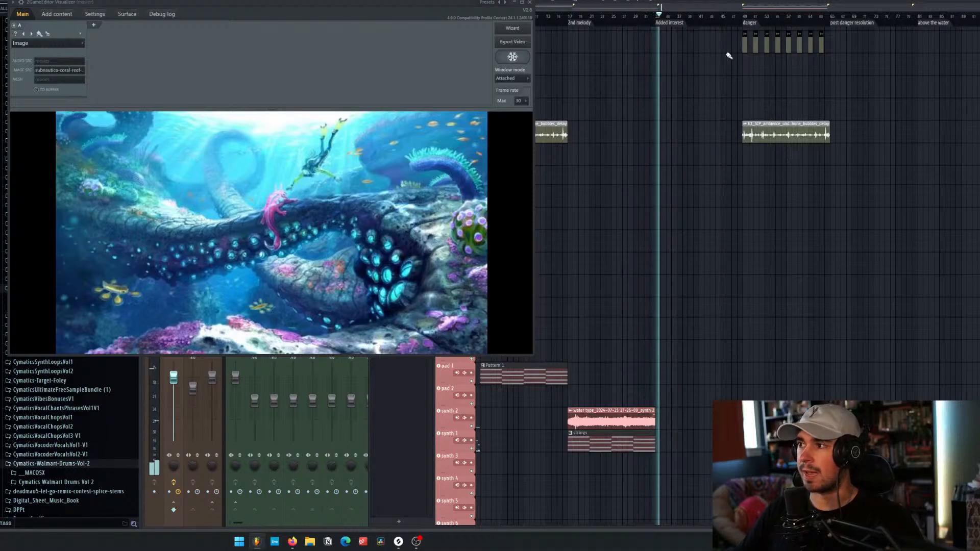
{"action": "left_click_drag", "start_coordinate": [683, 8], "coordinate": [852, 28]}
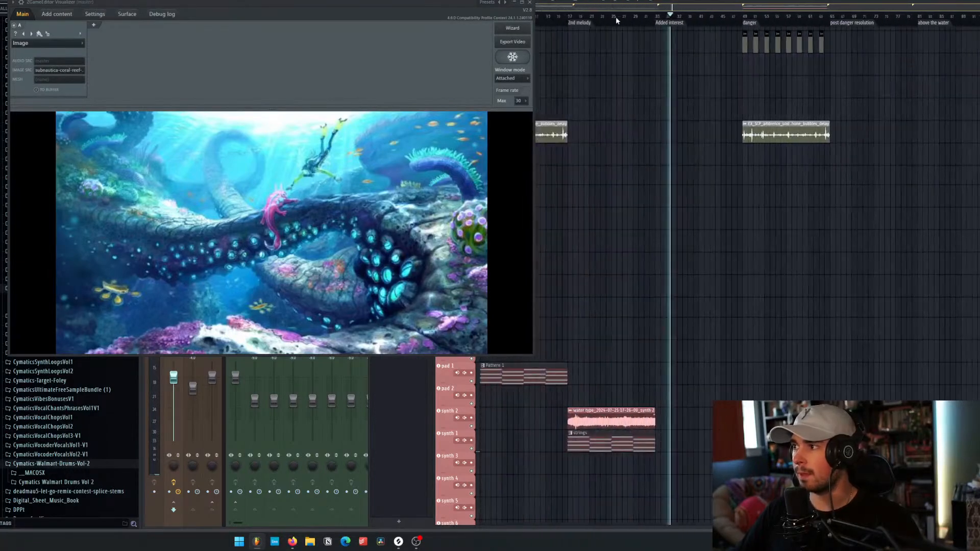
{"action": "scroll", "coordinate": [851, 99], "scroll_direction": "down", "scroll_amount": 3}
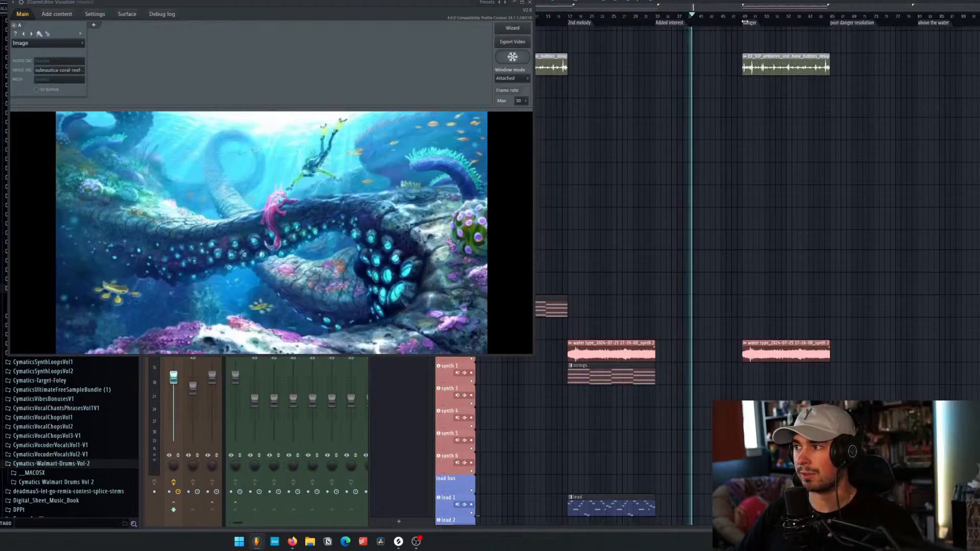
{"action": "key", "text": "space"}
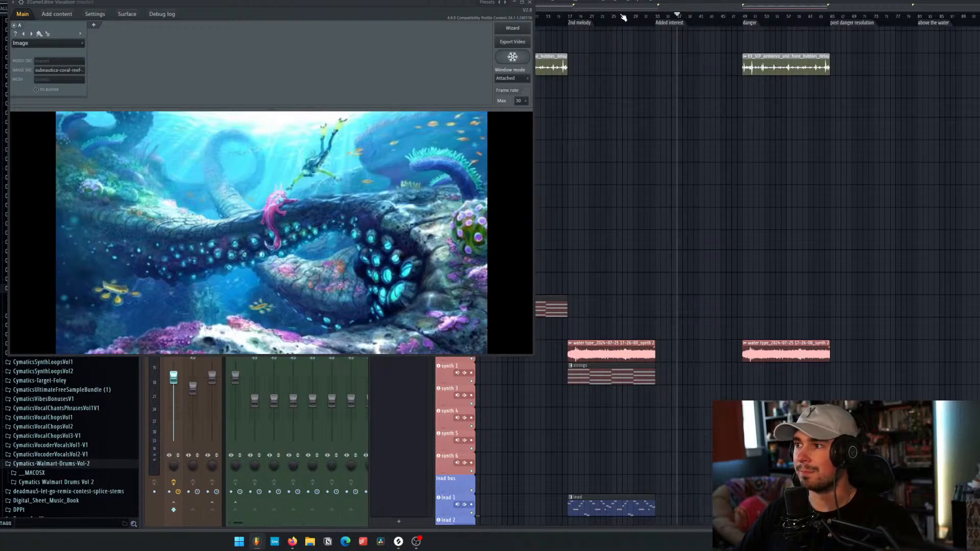
Step: Close and reopen the ZGameEditor Visualizer, then narrow its window to uncover the start of the playlist
{"action": "left_click", "coordinate": [529, 3]}
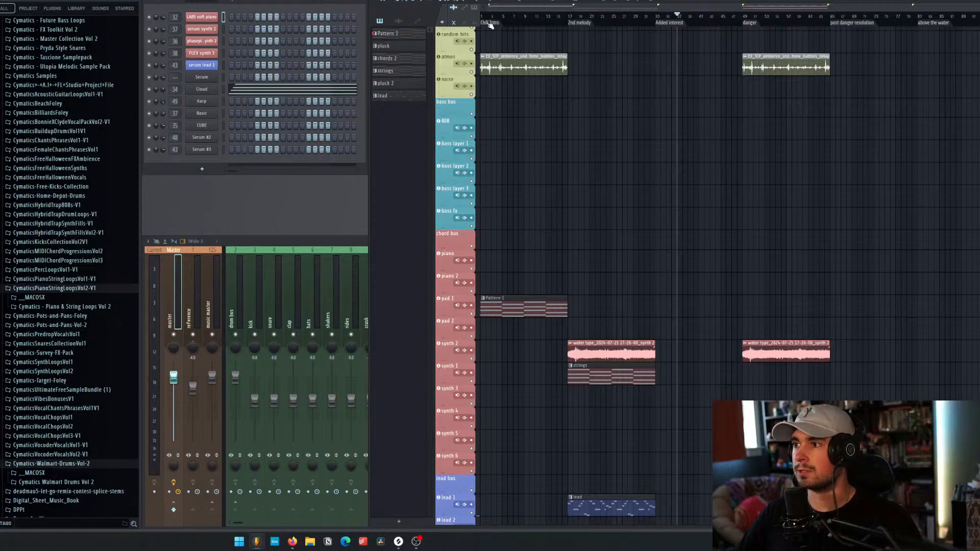
{"action": "mouse_move", "coordinate": [528, 20]}
{"action": "left_mouse_down"}
{"action": "mouse_move", "coordinate": [830, 59]}
{"action": "mouse_move", "coordinate": [557, 64]}
{"action": "left_mouse_up"}
{"action": "left_click", "coordinate": [192, 301]}
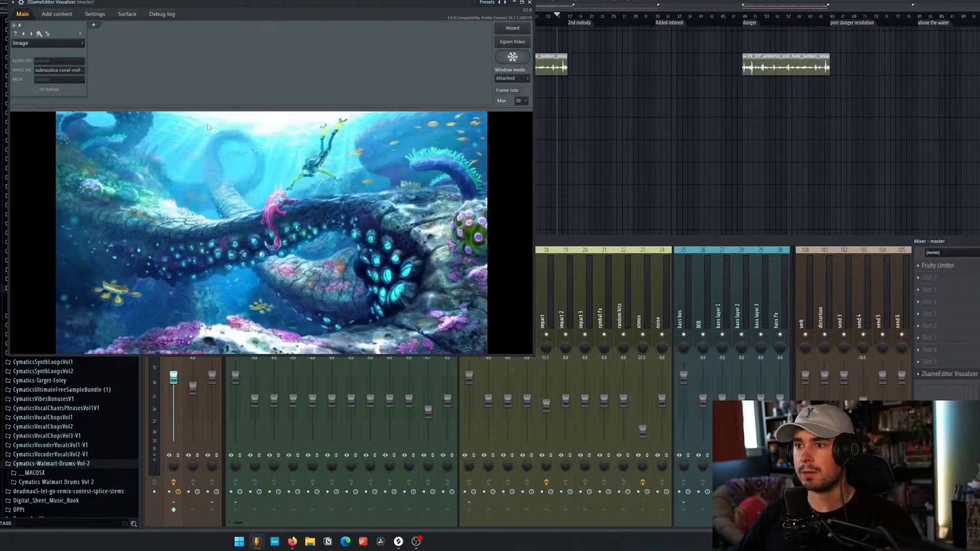
{"action": "left_click", "coordinate": [562, 19]}
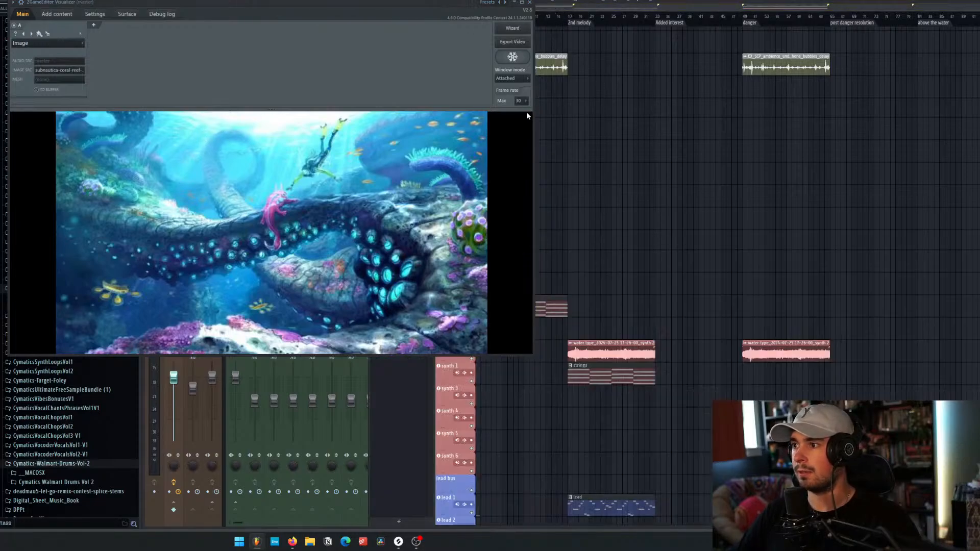
{"action": "left_click_drag", "start_coordinate": [437, 109], "coordinate": [467, 108]}
Step: Return the playhead to the start of Chill Intro and review the arrangement's sections through above the water
{"action": "left_click", "coordinate": [491, 17]}
{"action": "key", "text": "space"}
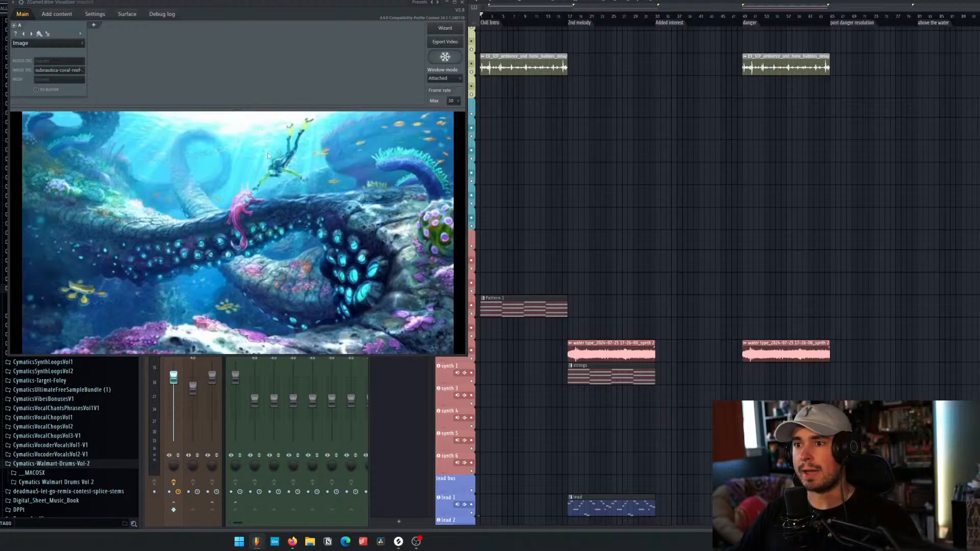
{"action": "scroll", "coordinate": [608, 221], "scroll_direction": "down", "scroll_amount": 4}
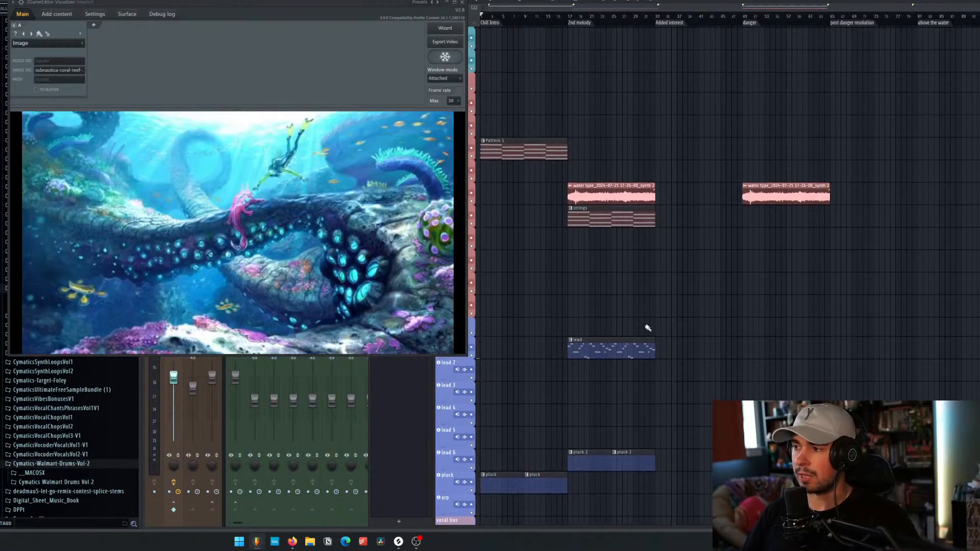
{"action": "scroll", "coordinate": [595, 376], "scroll_direction": "up", "scroll_amount": 8}
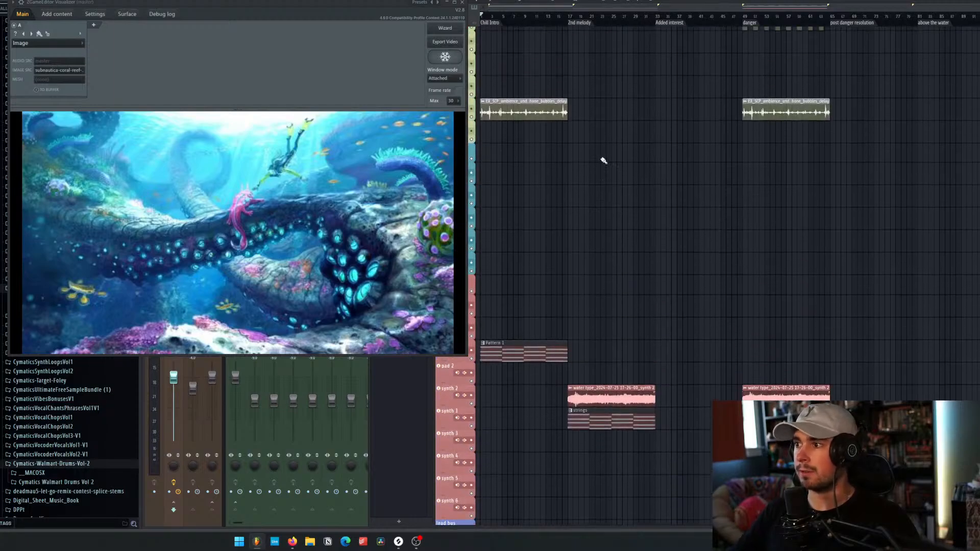
{"action": "scroll", "coordinate": [616, 272], "scroll_direction": "down", "scroll_amount": 7}
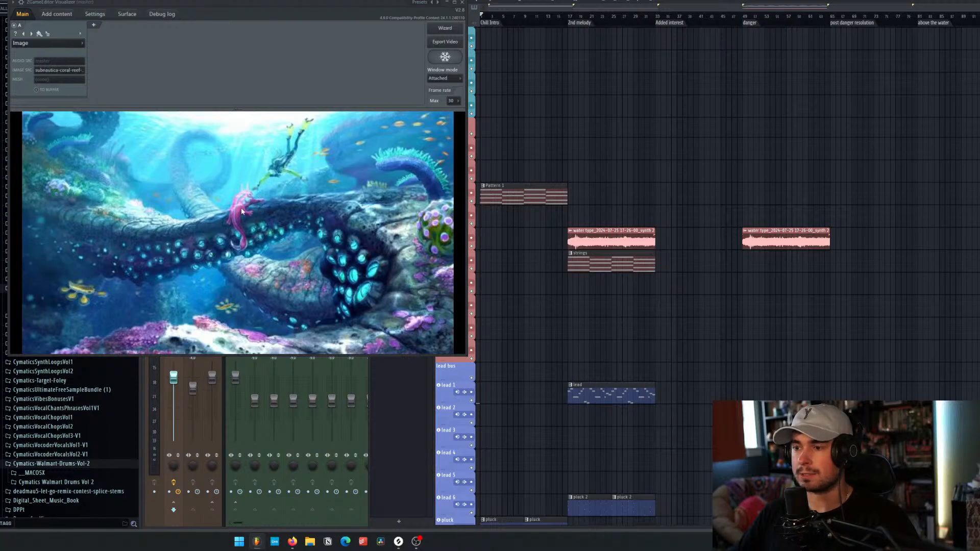
{"action": "scroll", "coordinate": [793, 97], "scroll_direction": "up", "scroll_amount": 5}
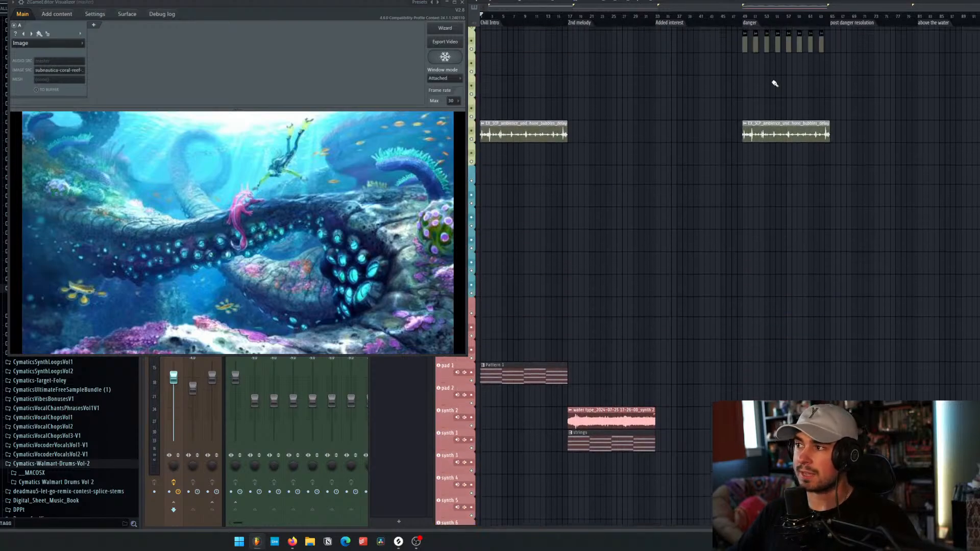
{"action": "scroll", "coordinate": [768, 56], "scroll_direction": "down", "scroll_amount": 5}
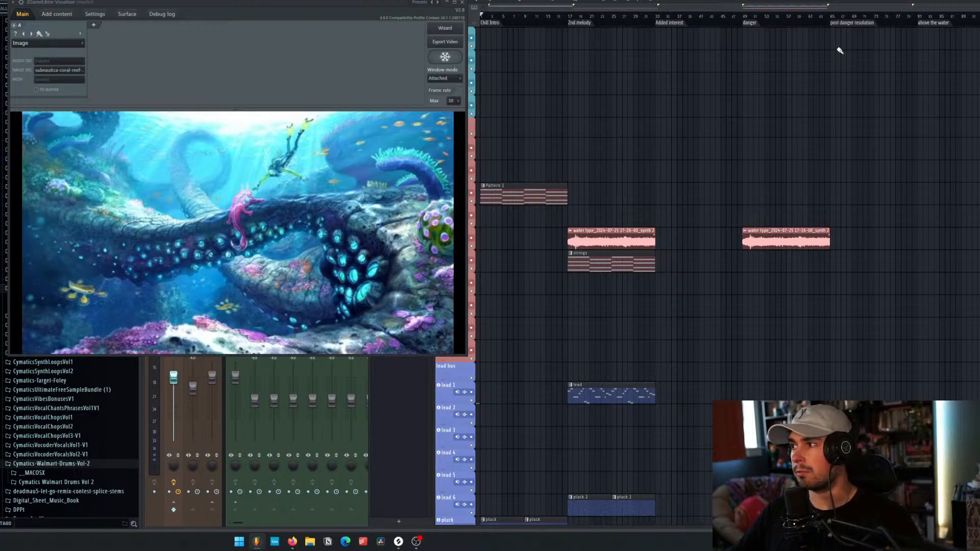
{"action": "left_click_drag", "start_coordinate": [778, 8], "coordinate": [889, 26]}
{"action": "scroll", "coordinate": [837, 56], "scroll_direction": "up", "scroll_amount": 3}
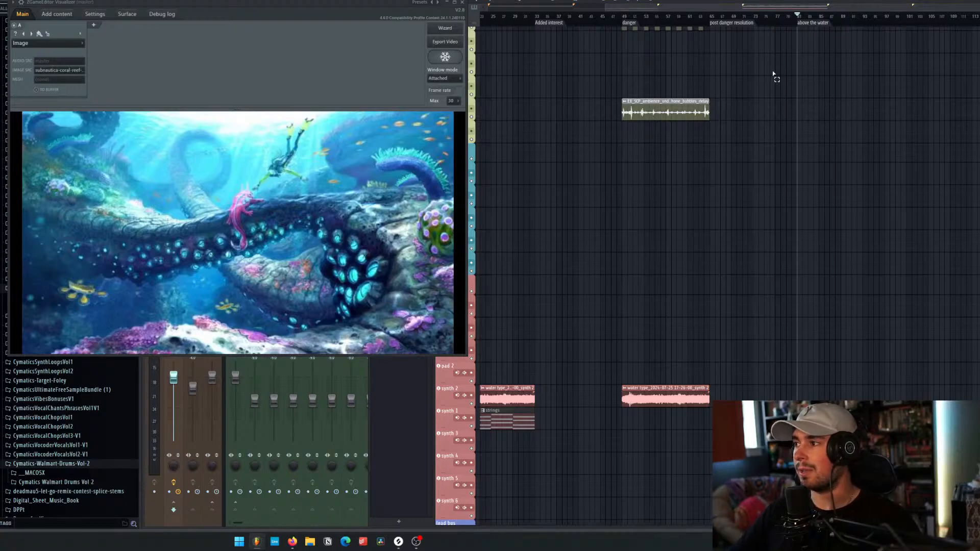
{"action": "scroll", "coordinate": [794, 78], "scroll_direction": "left", "scroll_amount": 4}
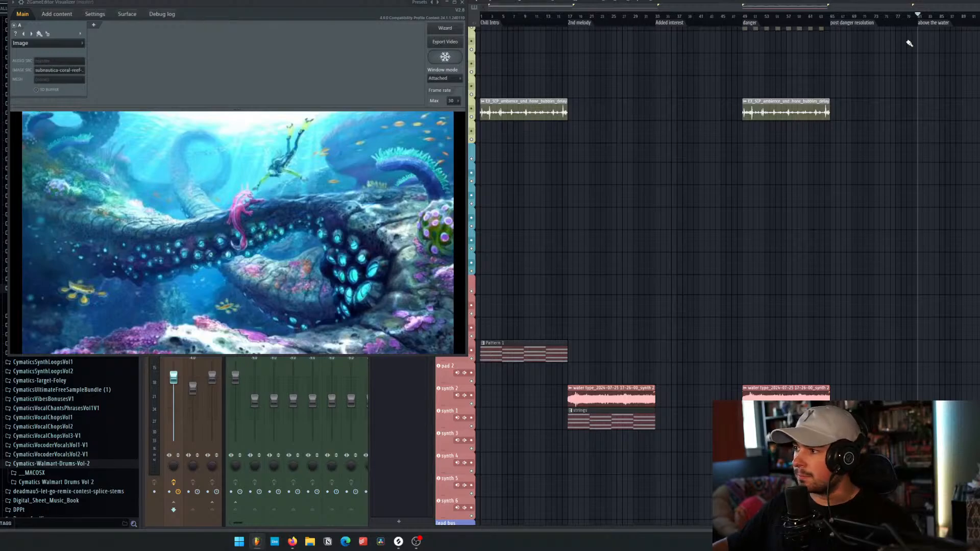
Step: Place the playhead at the Added interest marker, review the existing clips and close the ZGameEditor Visualizer
{"action": "left_click", "coordinate": [661, 17]}
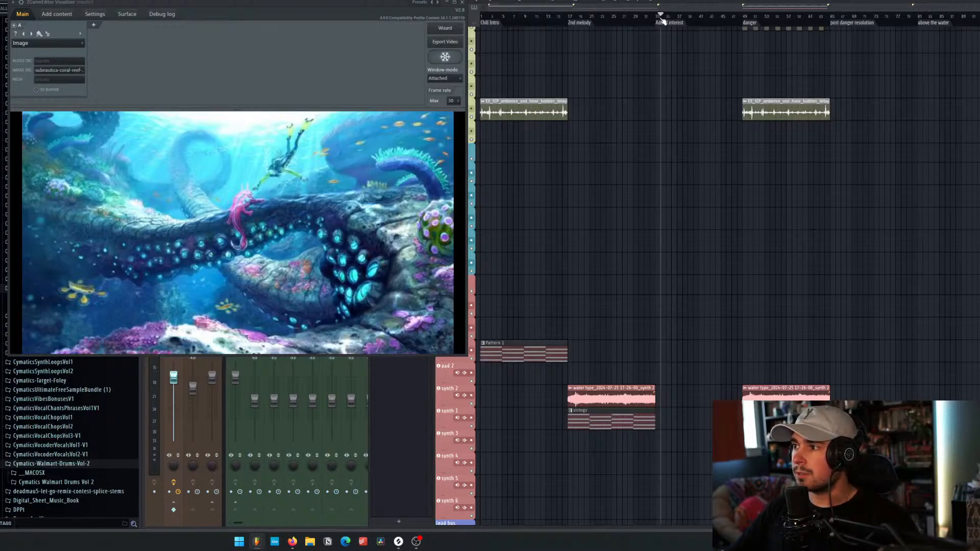
{"action": "scroll", "coordinate": [705, 97], "scroll_direction": "up", "scroll_amount": 8}
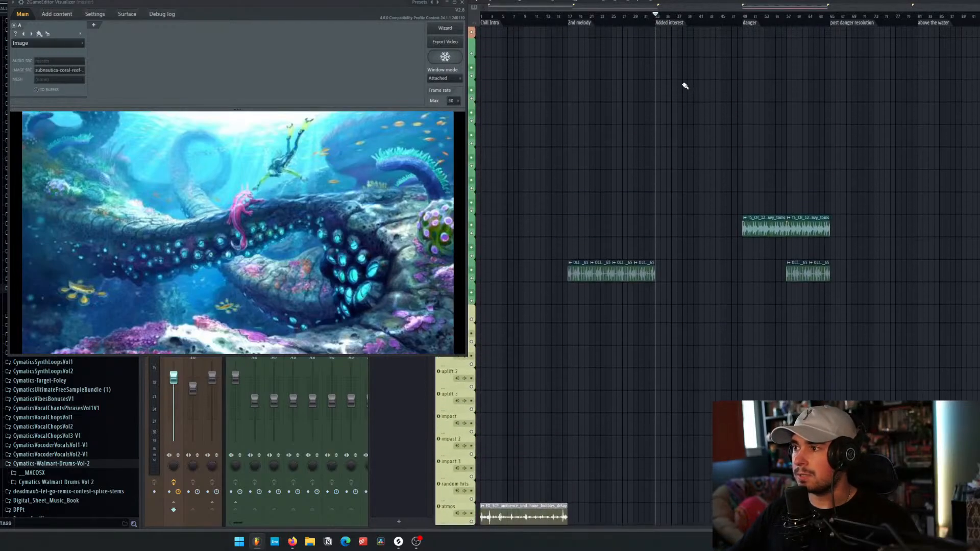
{"action": "scroll", "coordinate": [674, 68], "scroll_direction": "up", "scroll_amount": 10}
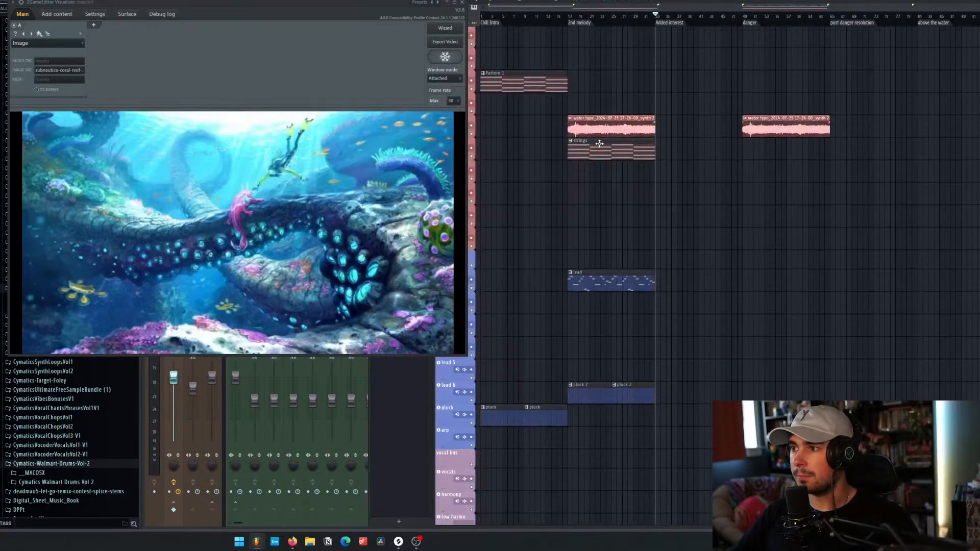
{"action": "left_click", "coordinate": [462, 2]}
Step: Solo the playlist track holding the strings pattern and listen to it from the 2nd melody marker
{"action": "left_click", "coordinate": [569, 15]}
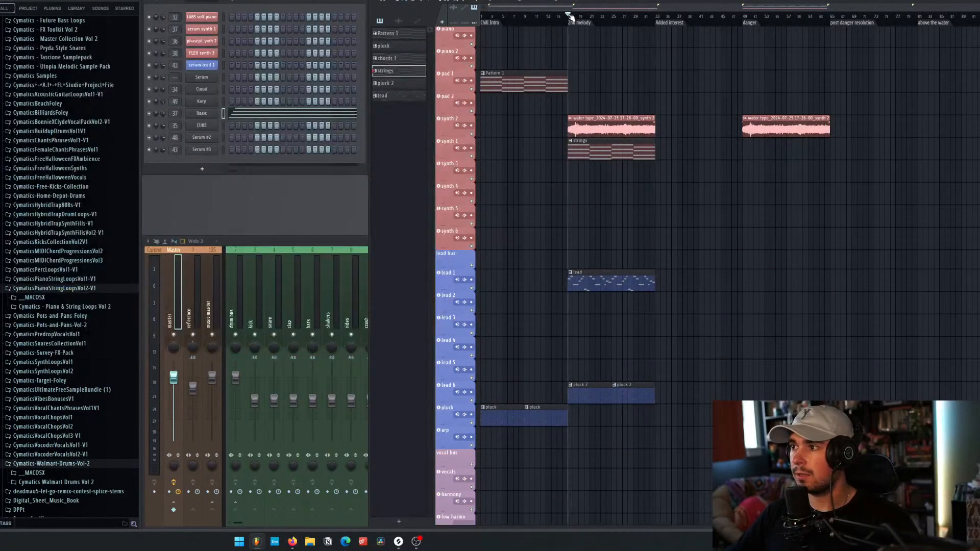
{"action": "right_click", "coordinate": [472, 156]}
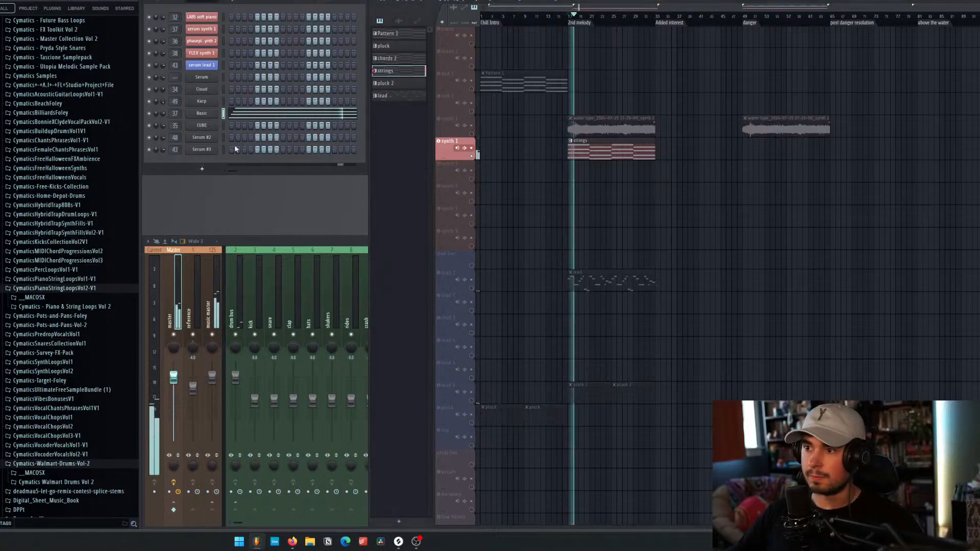
{"action": "key", "text": "space"}
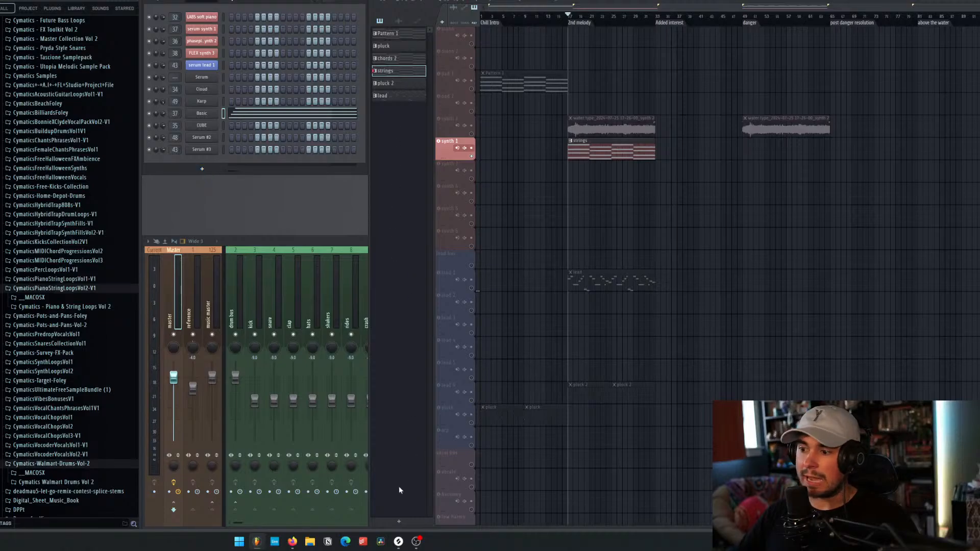
Step: Create a new pattern named "even more chords"
{"action": "left_click", "coordinate": [398, 521]}
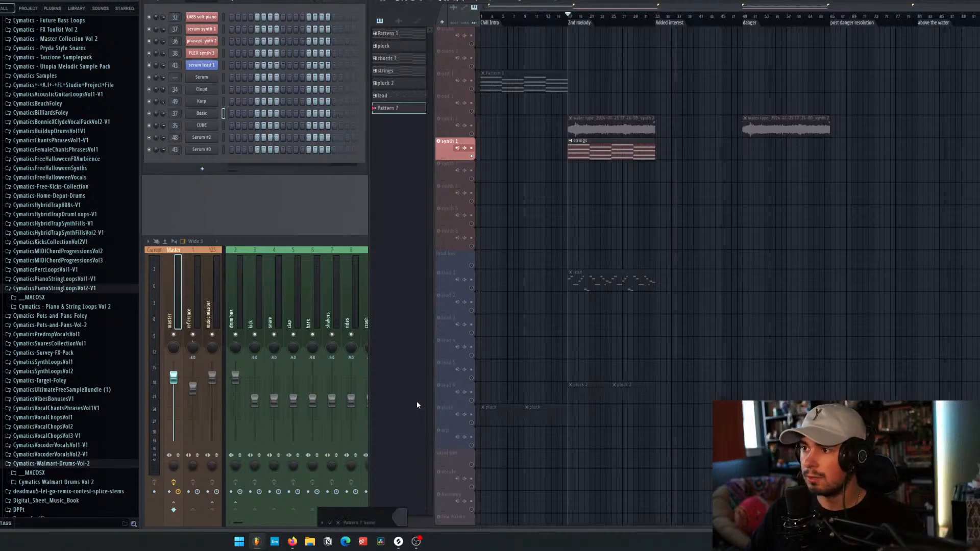
{"action": "type", "text": "even mo"}
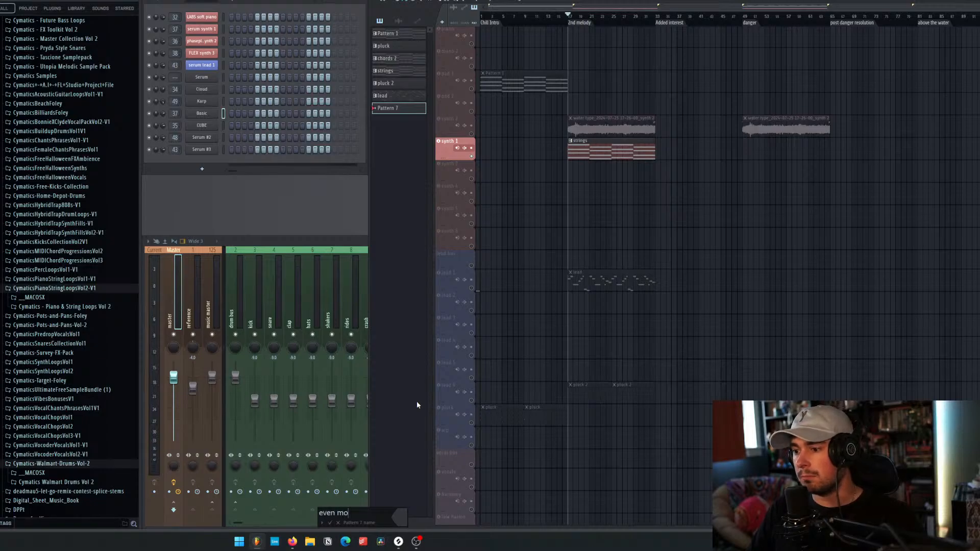
{"action": "type", "text": "re chords"}
{"action": "key", "text": "Return"}
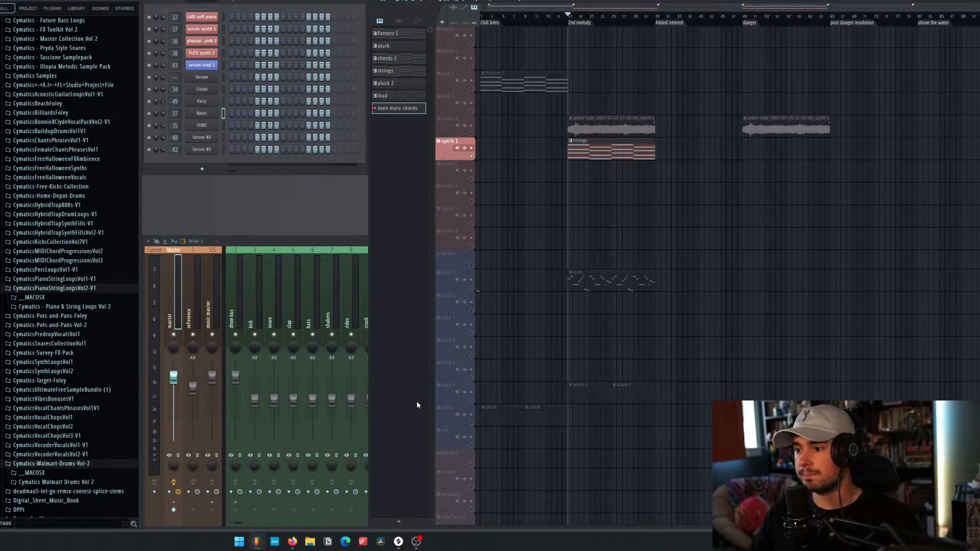
Step: Add a new LABS instrument channel to the even more chords pattern
{"action": "left_click", "coordinate": [201, 169]}
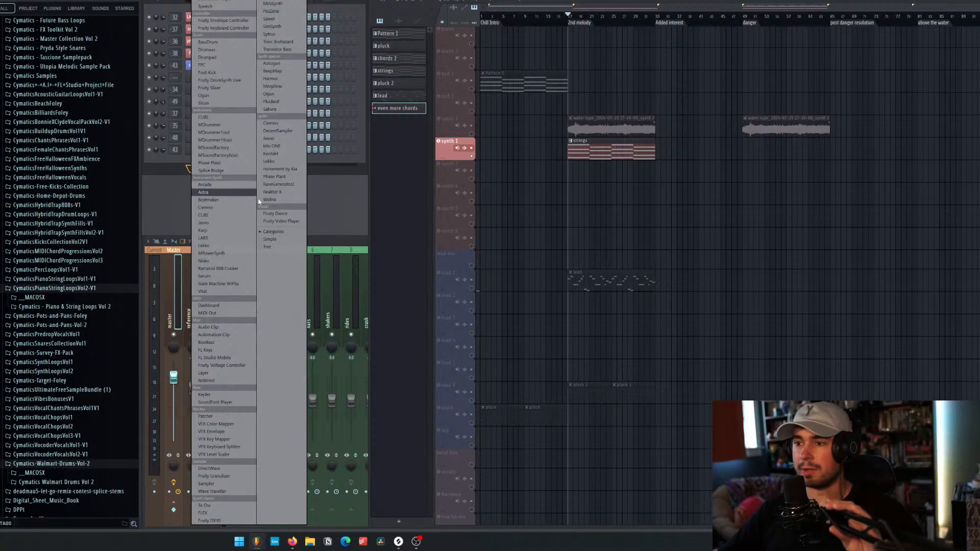
{"action": "left_click", "coordinate": [502, 8]}
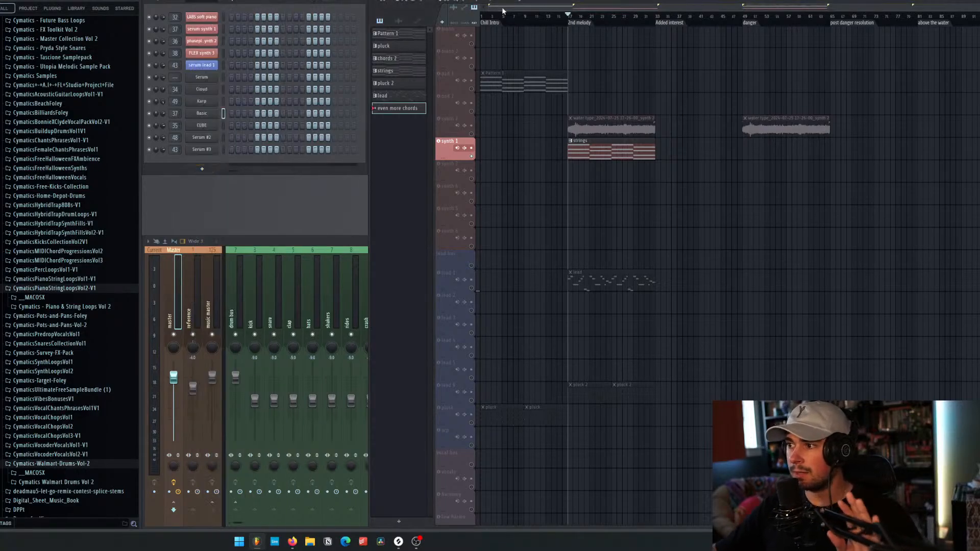
{"action": "left_click", "coordinate": [202, 169]}
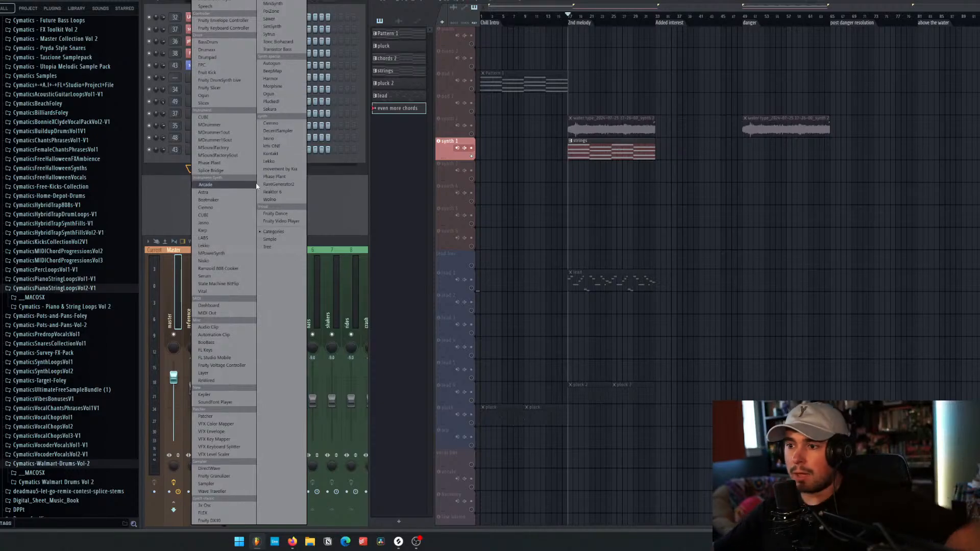
{"action": "left_click", "coordinate": [225, 238]}
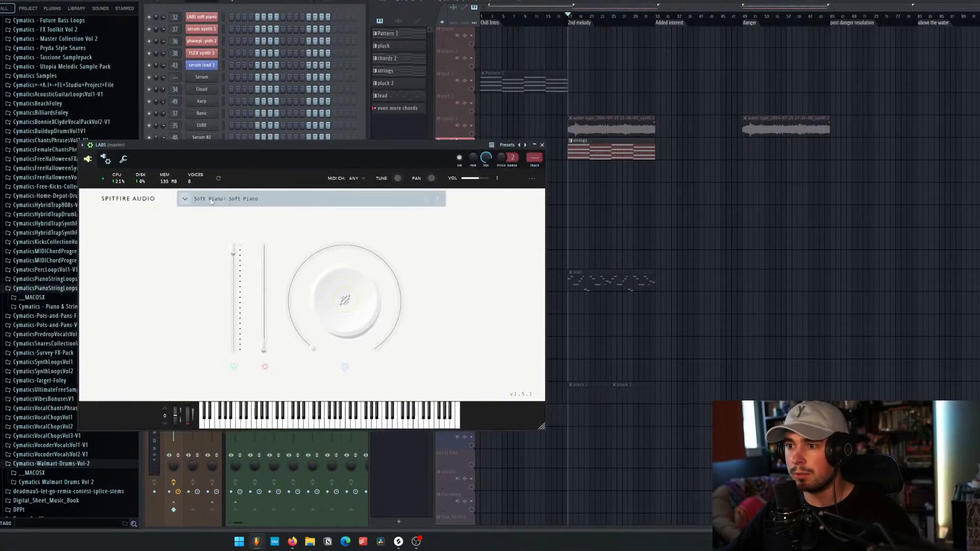
Step: Load the Arctic Swells: Swells sound from the Experimental category in LABS and close the instrument window
{"action": "left_click", "coordinate": [185, 199]}
{"action": "scroll", "coordinate": [207, 256], "scroll_direction": "down", "scroll_amount": 2}
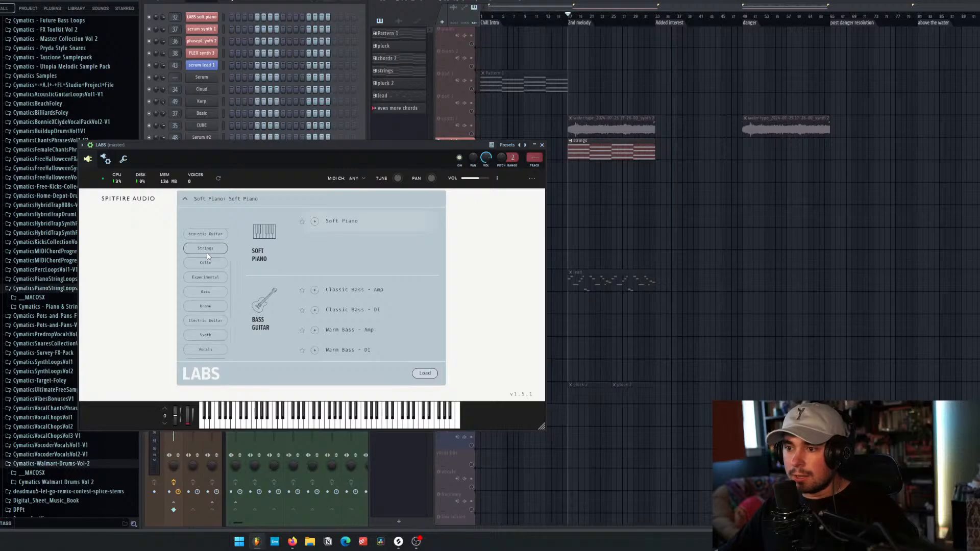
{"action": "left_click", "coordinate": [205, 277]}
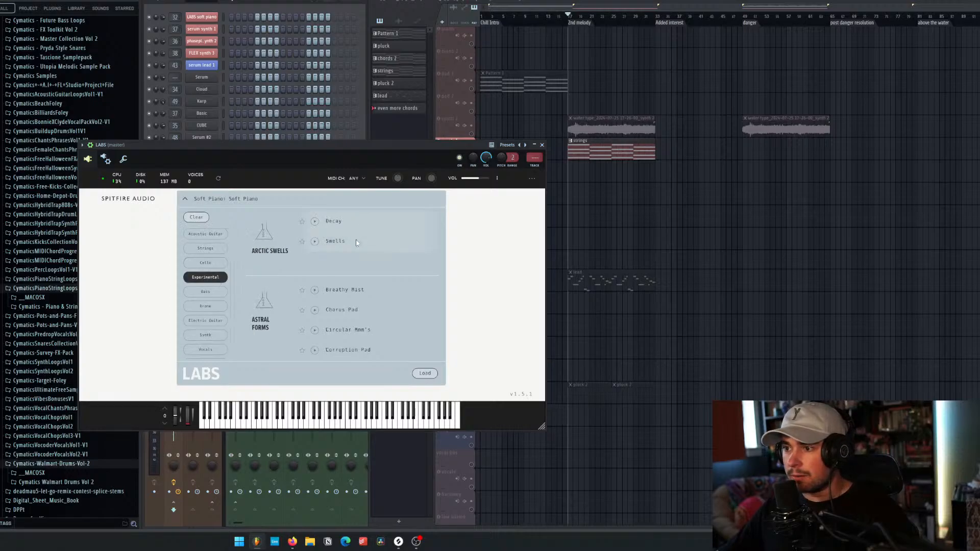
{"action": "left_click_drag", "start_coordinate": [342, 160], "coordinate": [357, 210]}
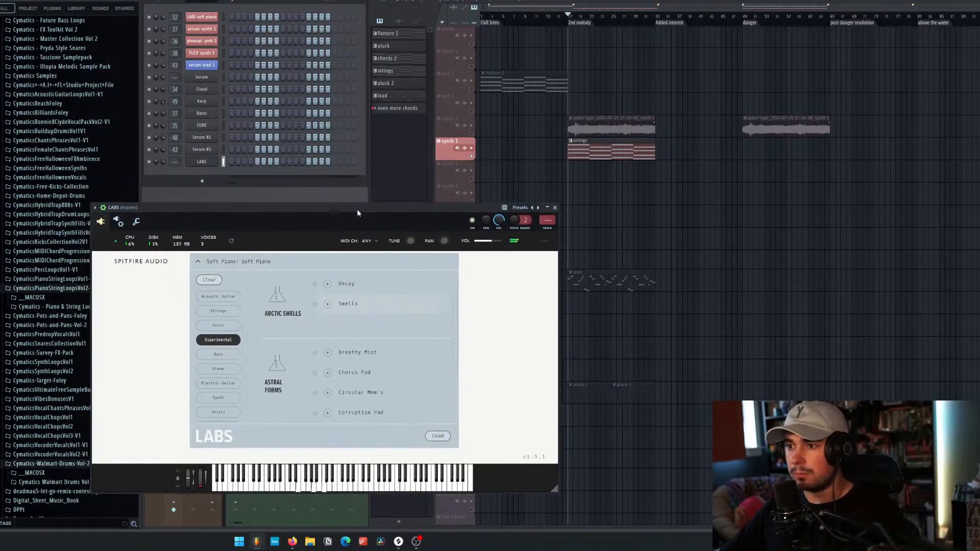
{"action": "double_click", "coordinate": [366, 305]}
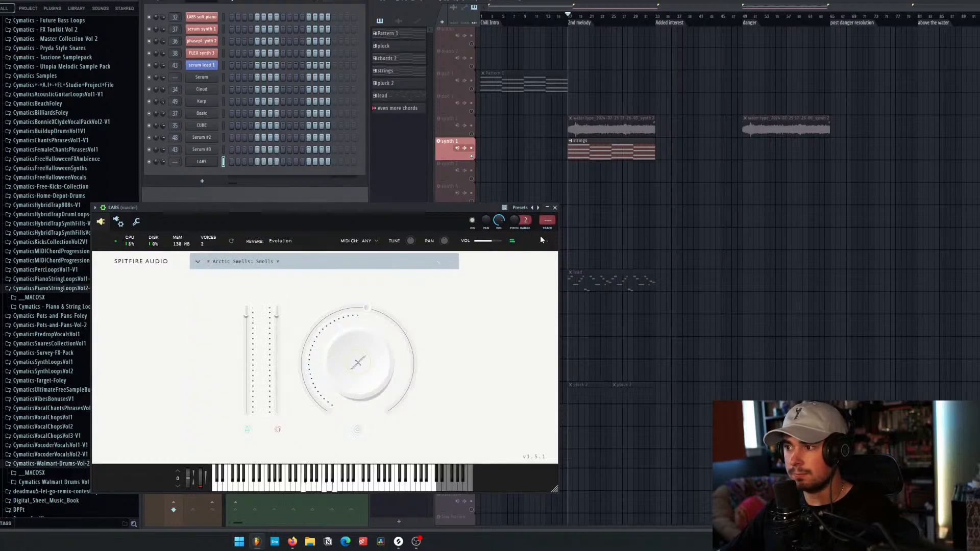
{"action": "left_click", "coordinate": [555, 207]}
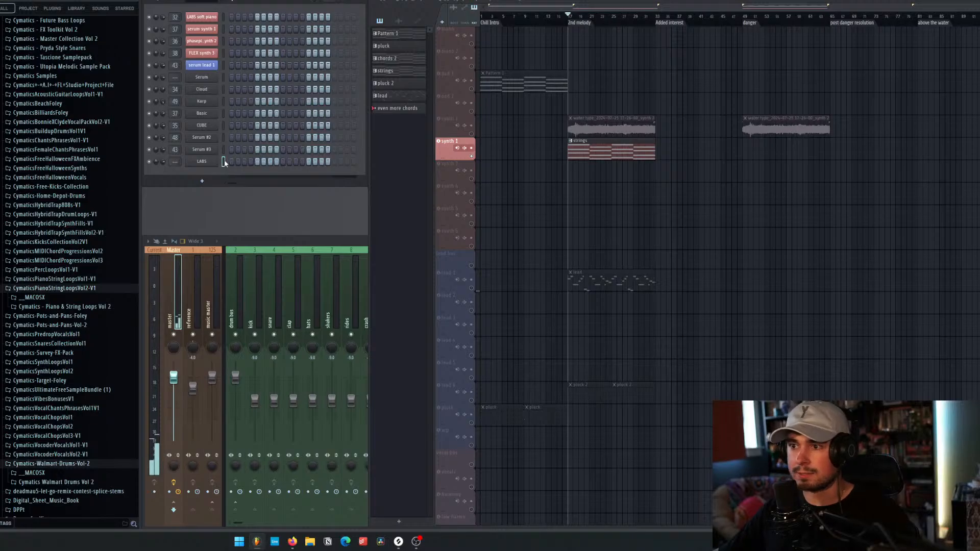
Step: Paste the copied chord notes into the LABS channel and adjust the instrument's volume while the pattern plays
{"action": "key", "text": "ctrl+v"}
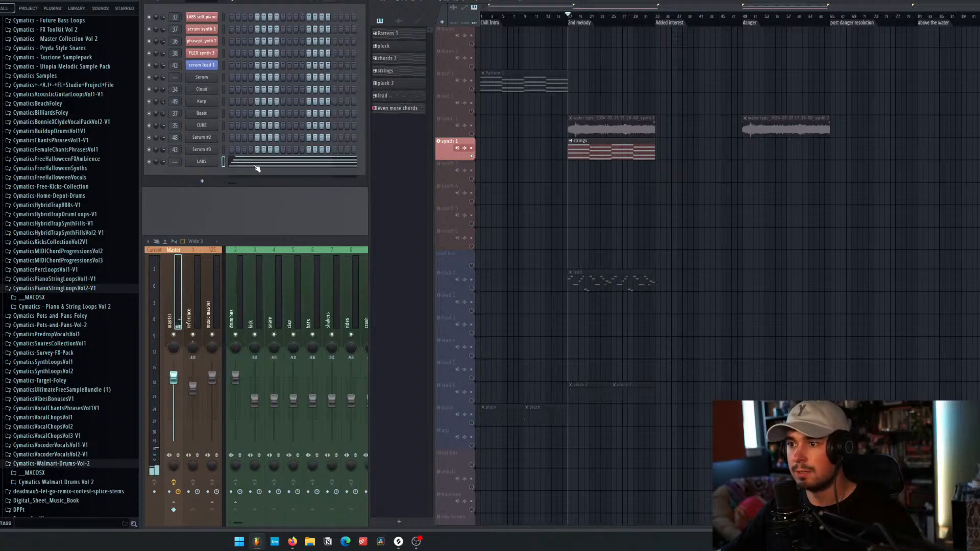
{"action": "left_click", "coordinate": [233, 2]}
{"action": "key", "text": "space"}
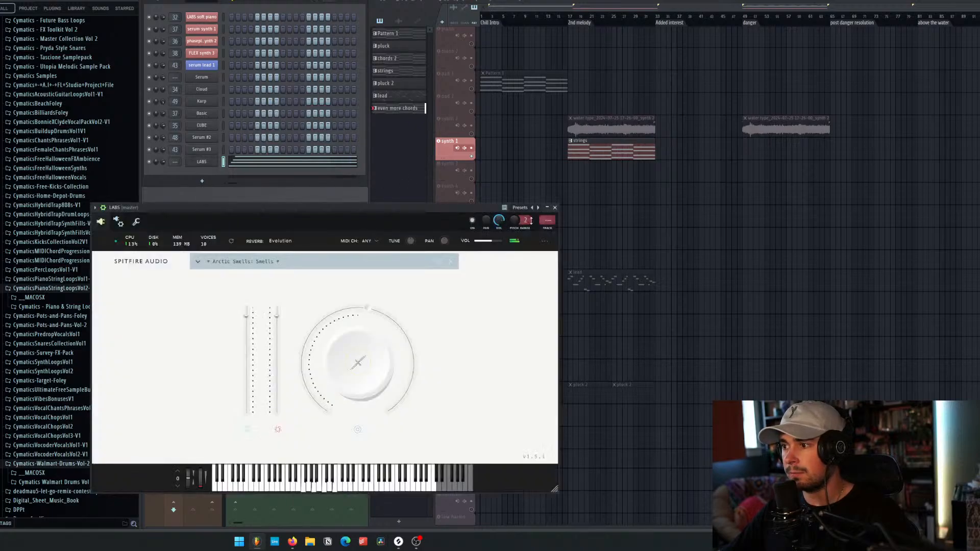
{"action": "left_click_drag", "start_coordinate": [494, 246], "coordinate": [498, 243]}
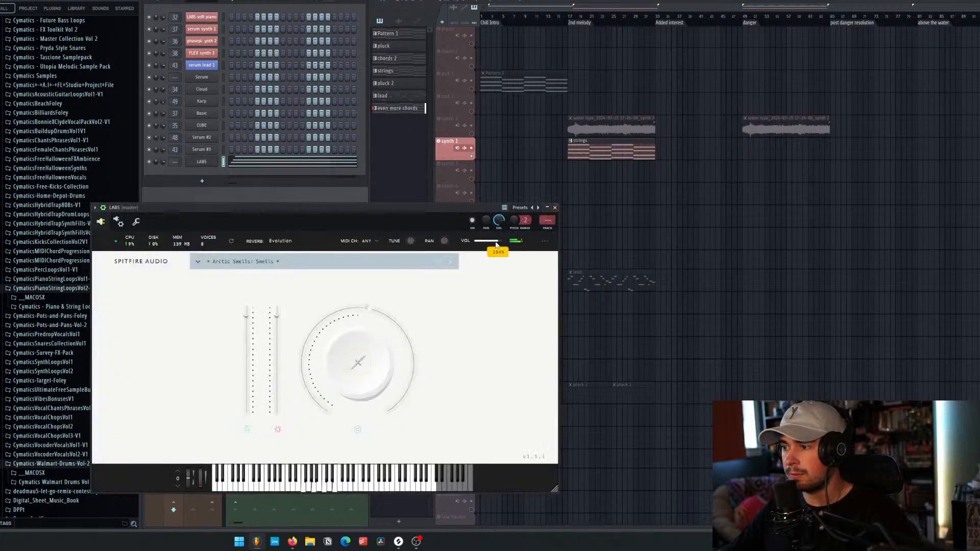
{"action": "left_click", "coordinate": [555, 208]}
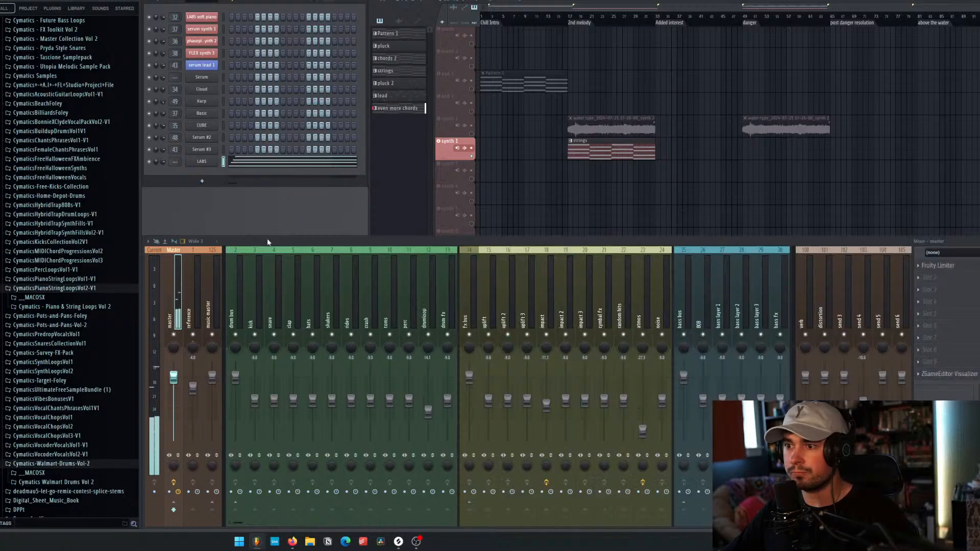
Step: Route the LABS channel to mixer track 39, synth 4
{"action": "scroll", "coordinate": [309, 280], "scroll_direction": "down", "scroll_amount": 5}
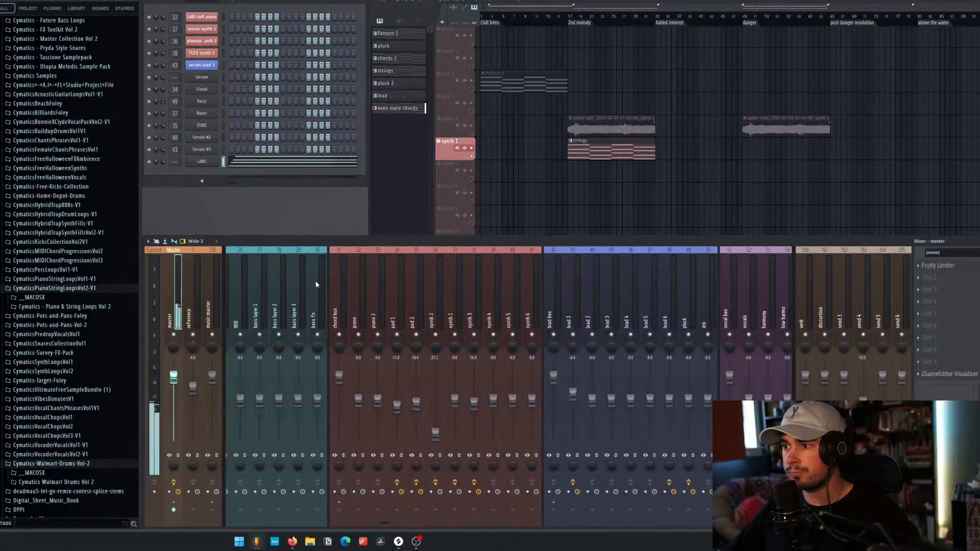
{"action": "scroll", "coordinate": [539, 190], "scroll_direction": "up", "scroll_amount": 3}
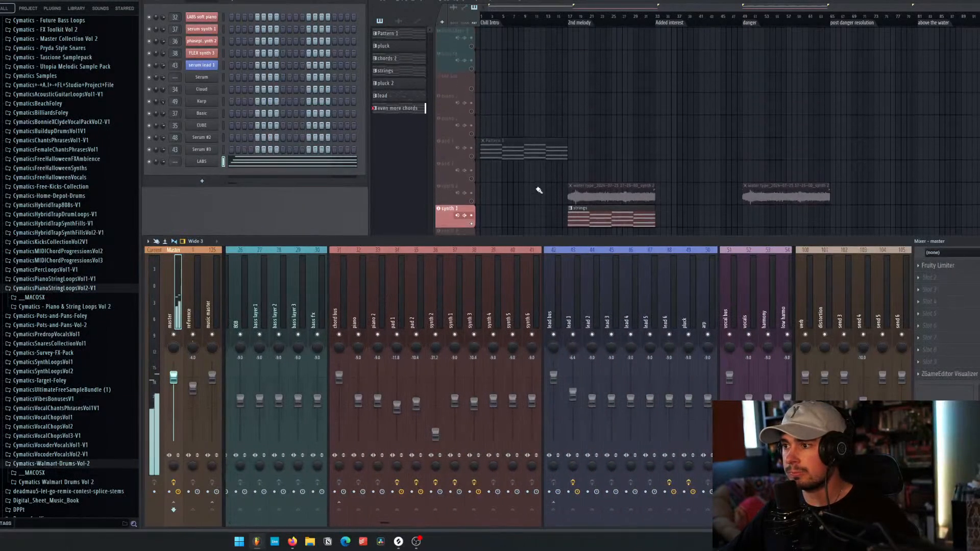
{"action": "left_click", "coordinate": [417, 304]}
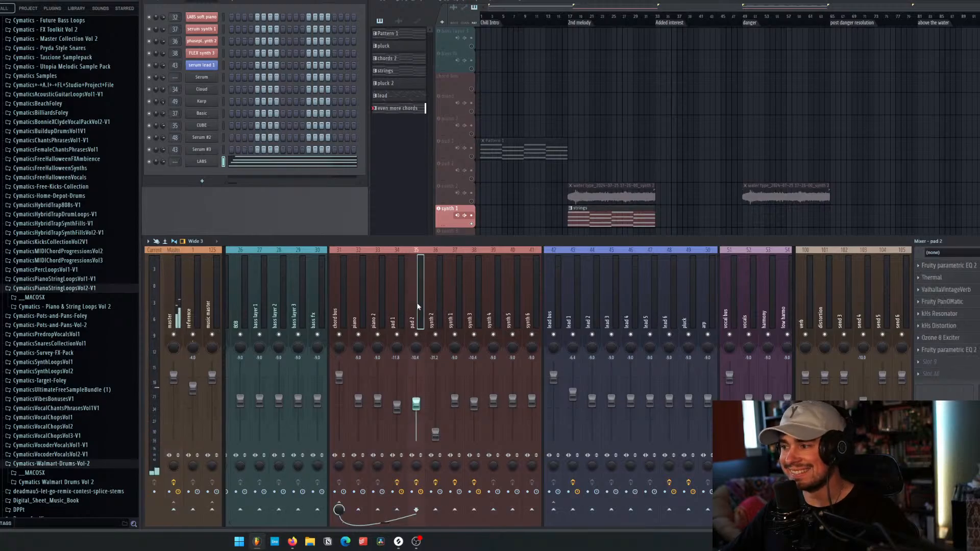
{"action": "left_click", "coordinate": [454, 301]}
{"action": "scroll", "coordinate": [538, 201], "scroll_direction": "down", "scroll_amount": 1}
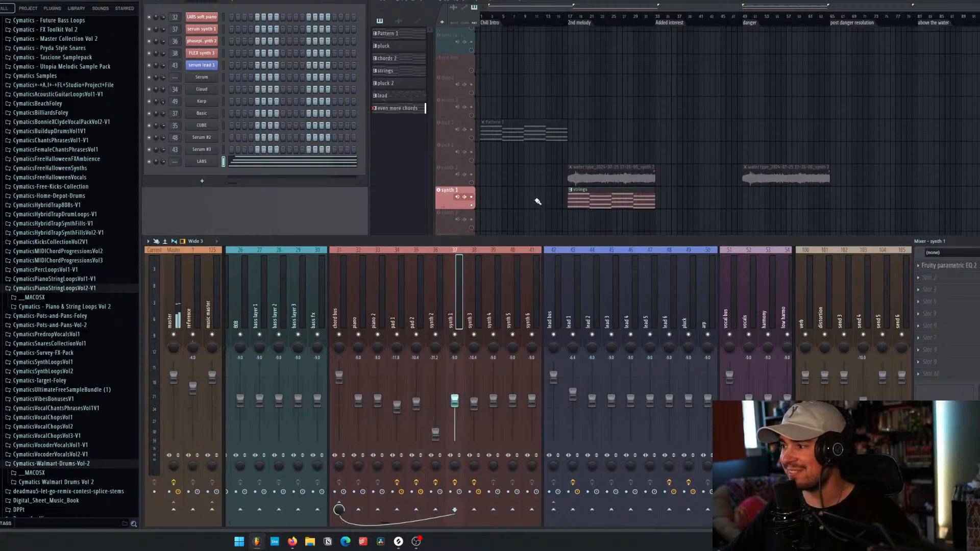
{"action": "scroll", "coordinate": [538, 201], "scroll_direction": "down", "scroll_amount": 2}
{"action": "left_click", "coordinate": [479, 295]}
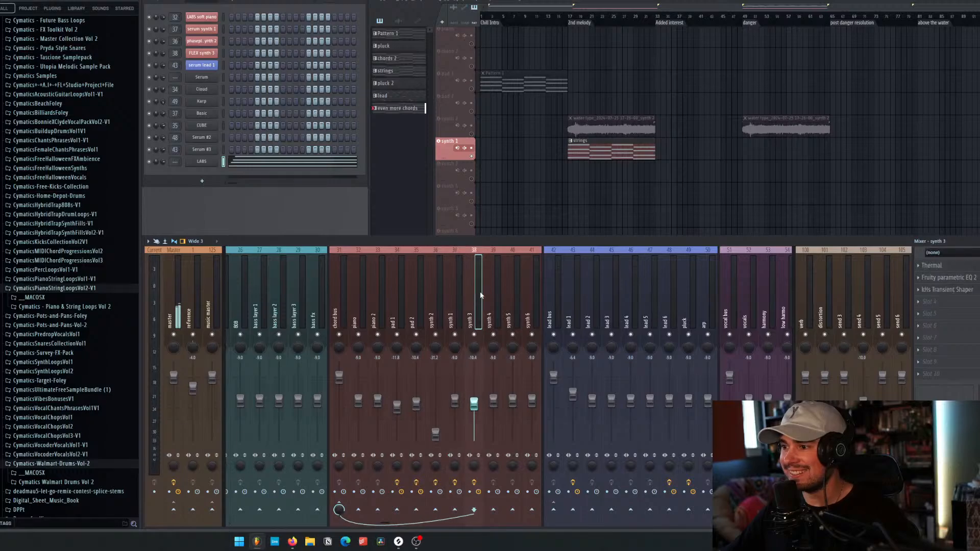
{"action": "left_click", "coordinate": [493, 276]}
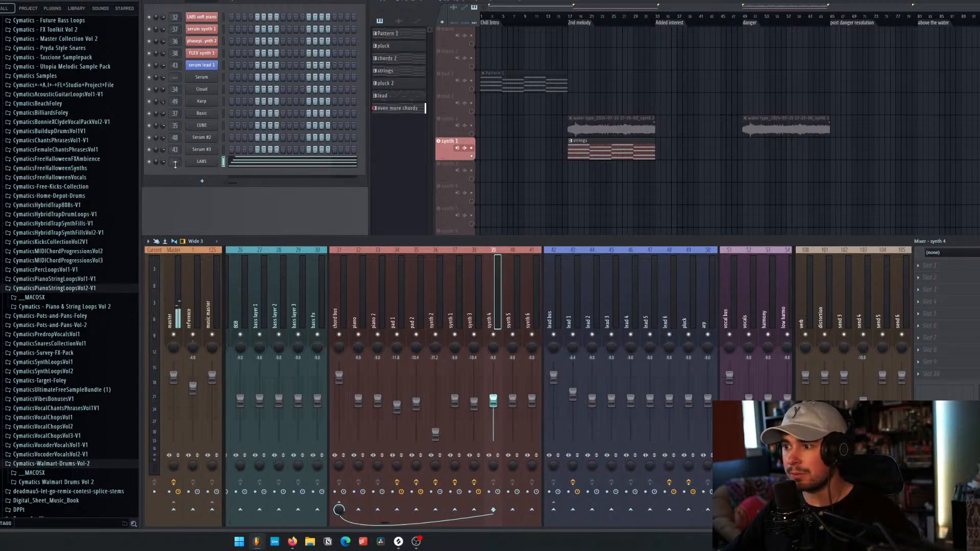
{"action": "left_click_drag", "start_coordinate": [175, 165], "coordinate": [175, 126]}
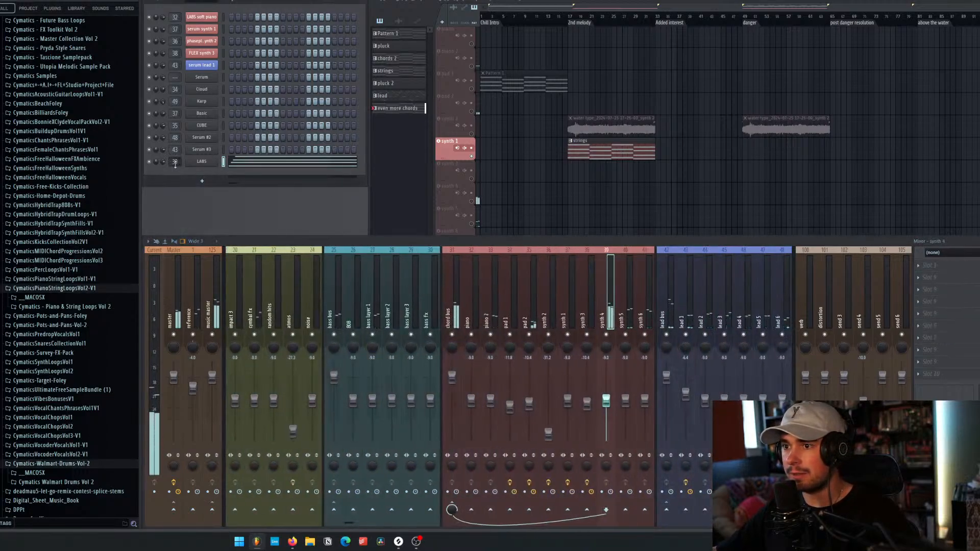
Step: Place the even more chords pattern on the synth 4 playlist track at the Added interest marker and unsolo the tracks
{"action": "left_click", "coordinate": [660, 198]}
{"action": "left_click", "coordinate": [707, 228], "text": "ctrl"}
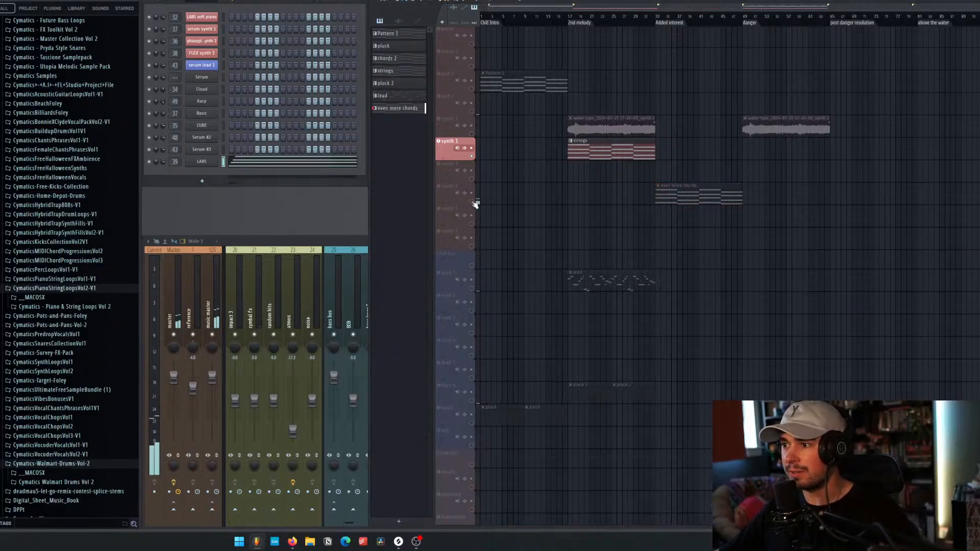
{"action": "left_click", "coordinate": [473, 201], "text": "ctrl"}
{"action": "left_click", "coordinate": [473, 201], "text": "ctrl"}
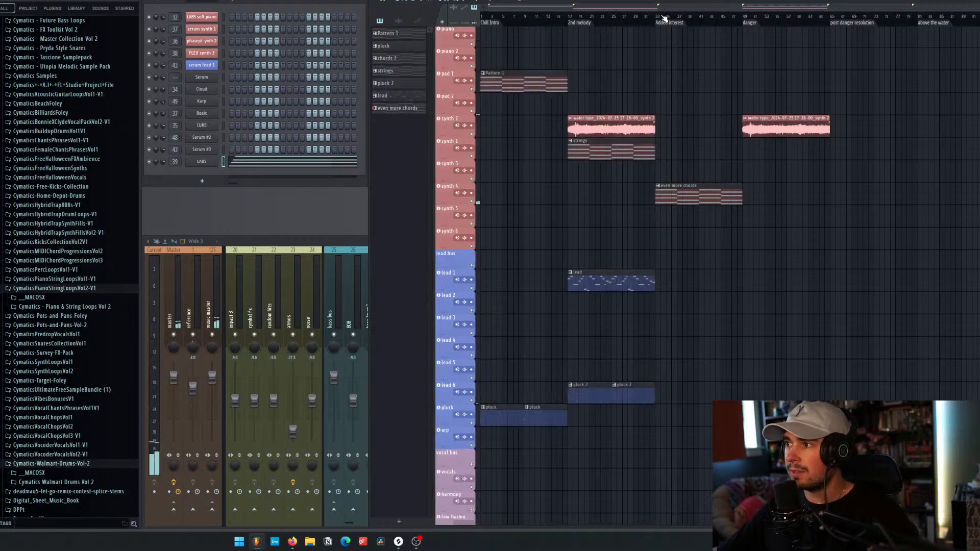
Step: Play the arrangement from the Added interest marker and raise the synth 4 mixer fader slightly
{"action": "left_click", "coordinate": [664, 18]}
{"action": "key", "text": "space"}
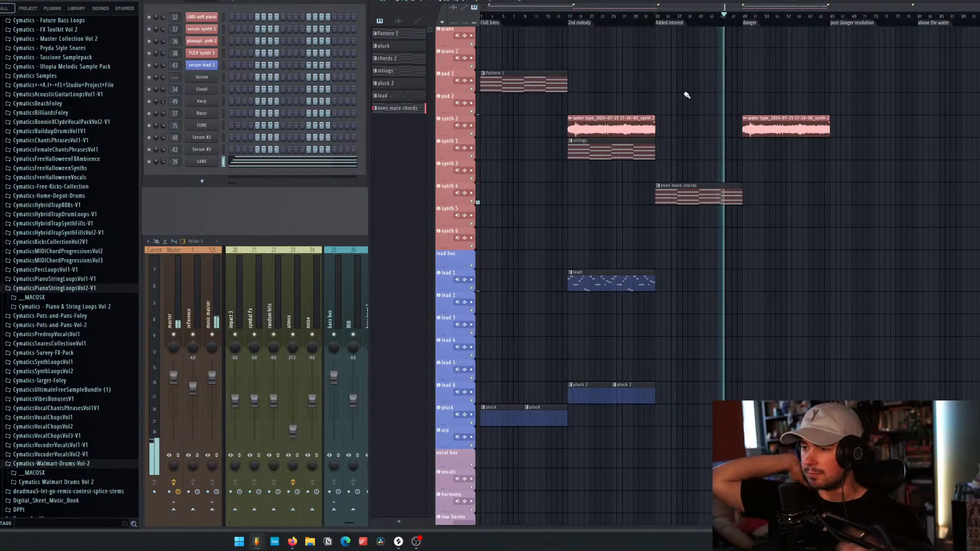
{"action": "left_click", "coordinate": [344, 246]}
{"action": "left_click_drag", "start_coordinate": [606, 397], "coordinate": [609, 395]}
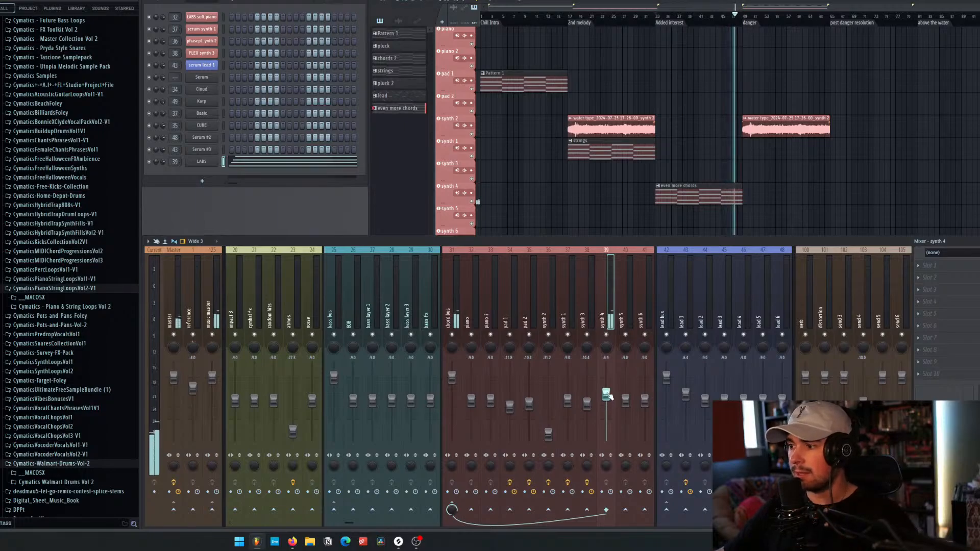
{"action": "left_click", "coordinate": [659, 3]}
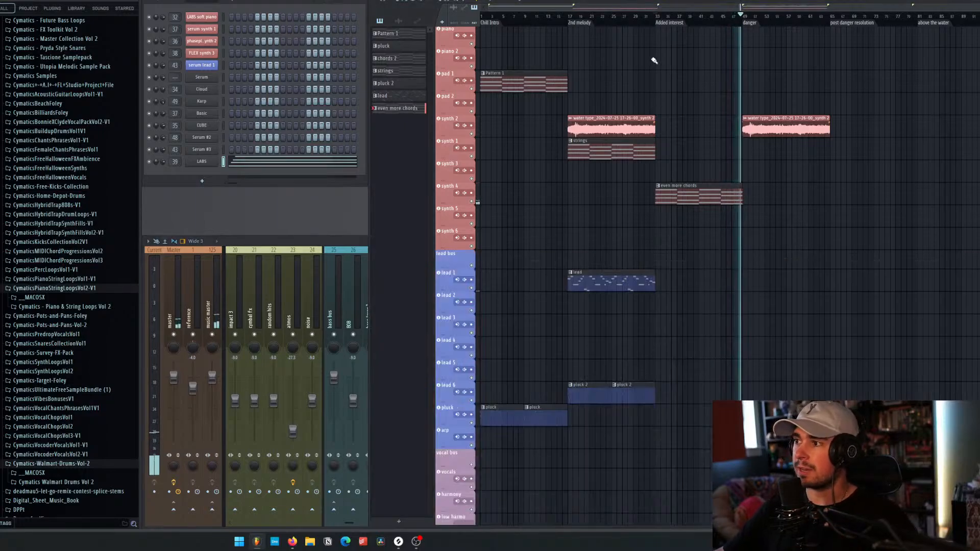
{"action": "key", "text": "space"}
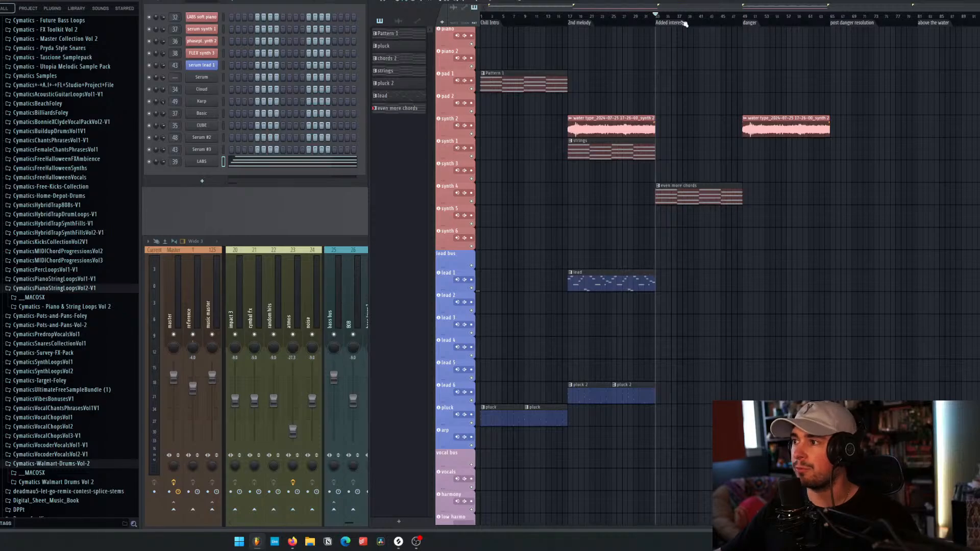
{"action": "key", "text": "space"}
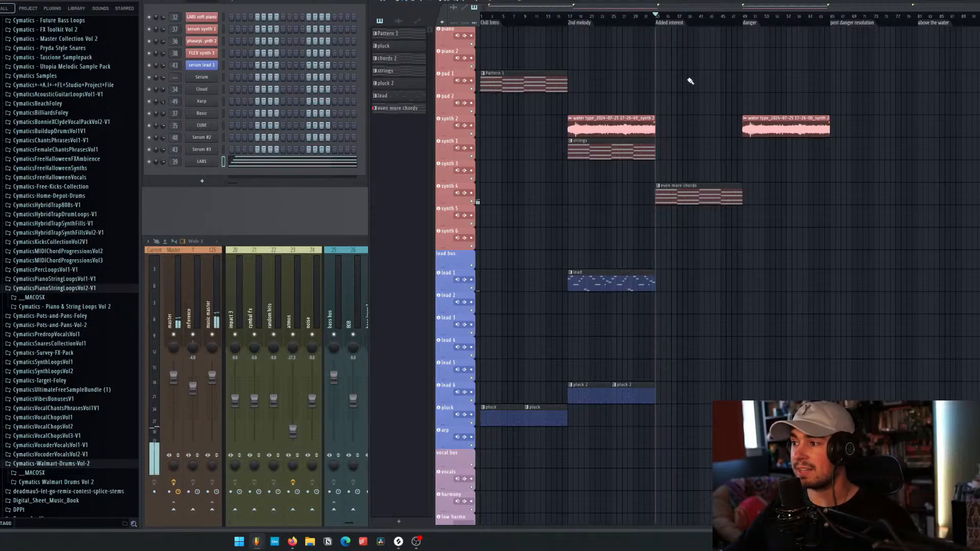
Step: Add a Ramzoid 808 Cooker instrument channel and move its window fully into view
{"action": "scroll", "coordinate": [690, 81], "scroll_direction": "up", "scroll_amount": 5}
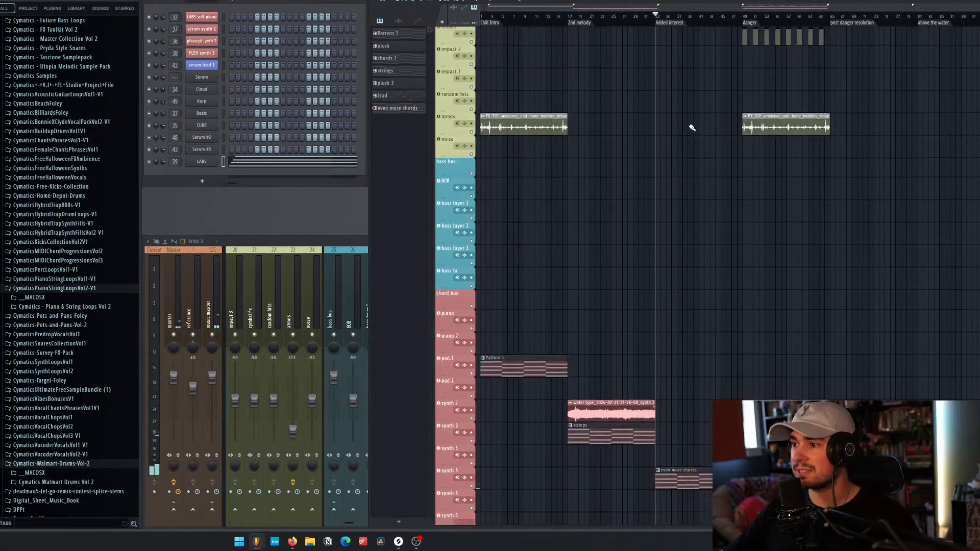
{"action": "scroll", "coordinate": [692, 128], "scroll_direction": "down", "scroll_amount": 2}
{"action": "left_click", "coordinate": [202, 181]}
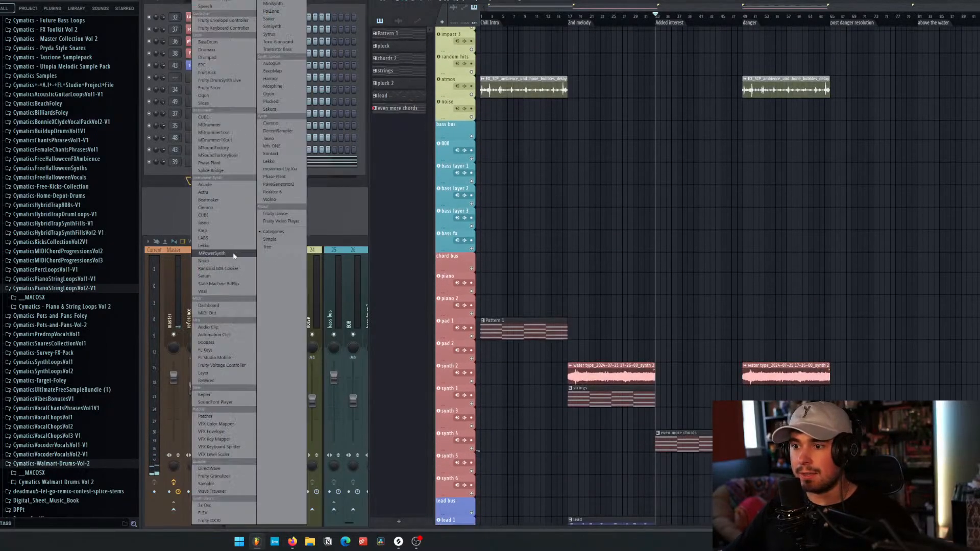
{"action": "left_click", "coordinate": [235, 269]}
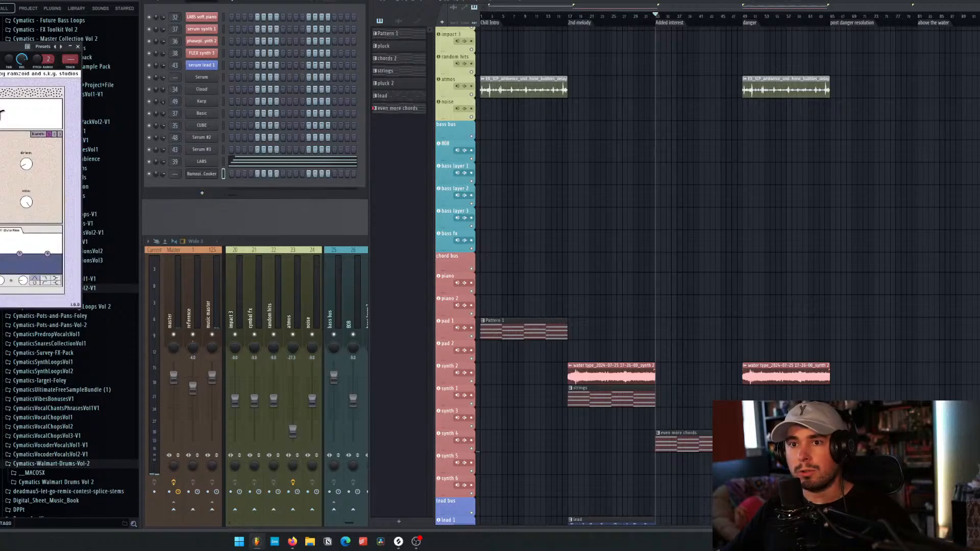
{"action": "left_click_drag", "start_coordinate": [0, 51], "coordinate": [338, 214]}
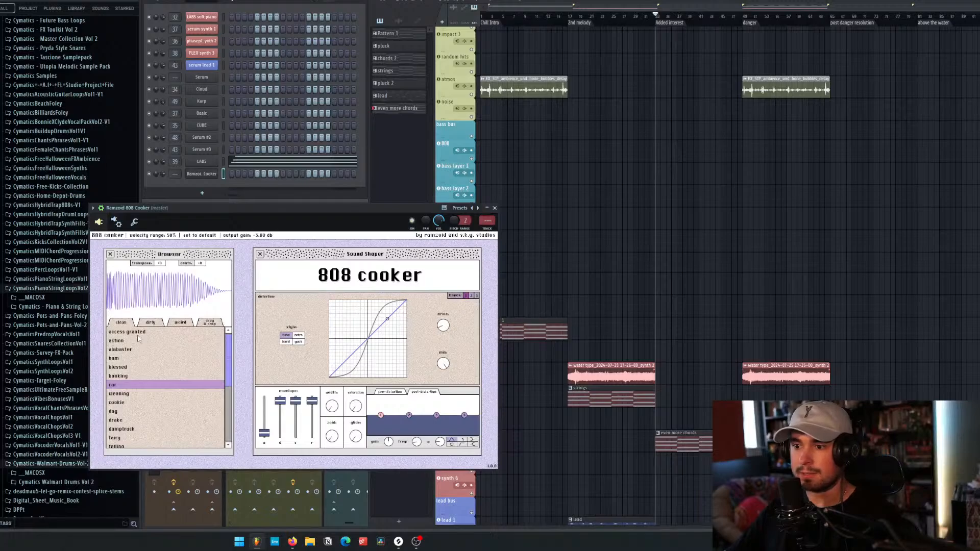
Step: Audition sounds in the weird category of 808 Cooker, including aviation, bottom piano note bass boosted remix, power and roar
{"action": "scroll", "coordinate": [142, 343], "scroll_direction": "down", "scroll_amount": 10}
{"action": "left_click", "coordinate": [178, 323]}
{"action": "left_click", "coordinate": [158, 350]}
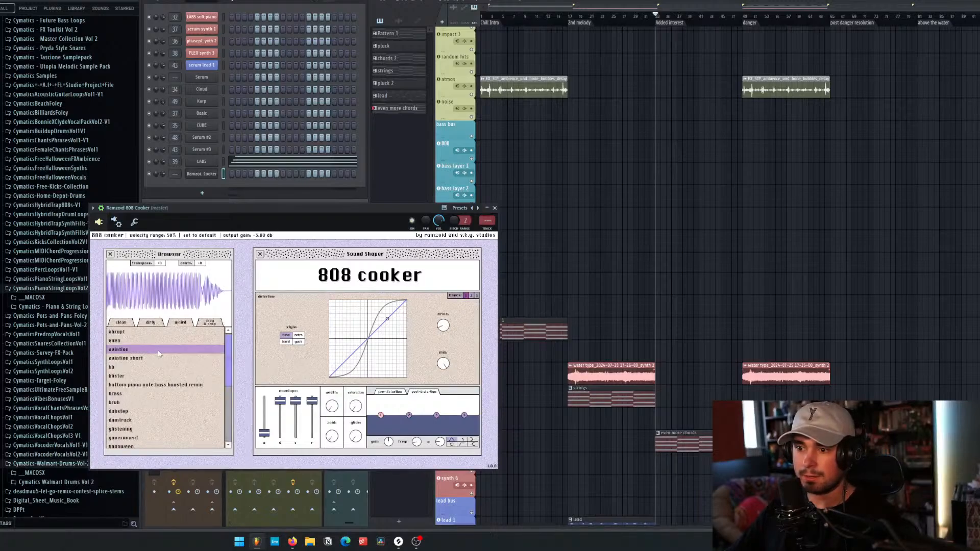
{"action": "left_click", "coordinate": [149, 393]}
{"action": "left_click", "coordinate": [155, 385]}
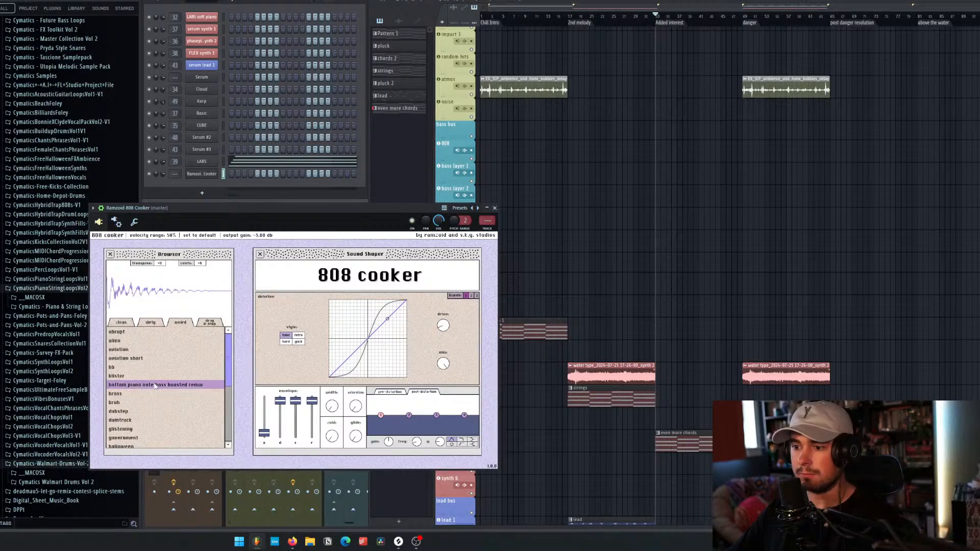
{"action": "scroll", "coordinate": [155, 387], "scroll_direction": "down", "scroll_amount": 3}
{"action": "left_click", "coordinate": [155, 405]}
{"action": "left_click", "coordinate": [157, 412]}
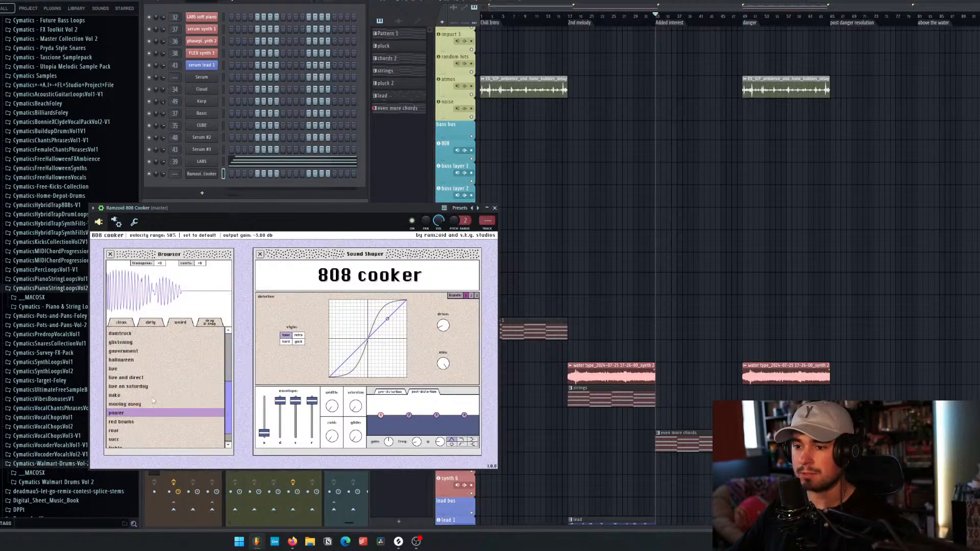
{"action": "left_click", "coordinate": [147, 386]}
{"action": "left_click", "coordinate": [155, 430]}
{"action": "scroll", "coordinate": [155, 431], "scroll_direction": "down", "scroll_amount": 1}
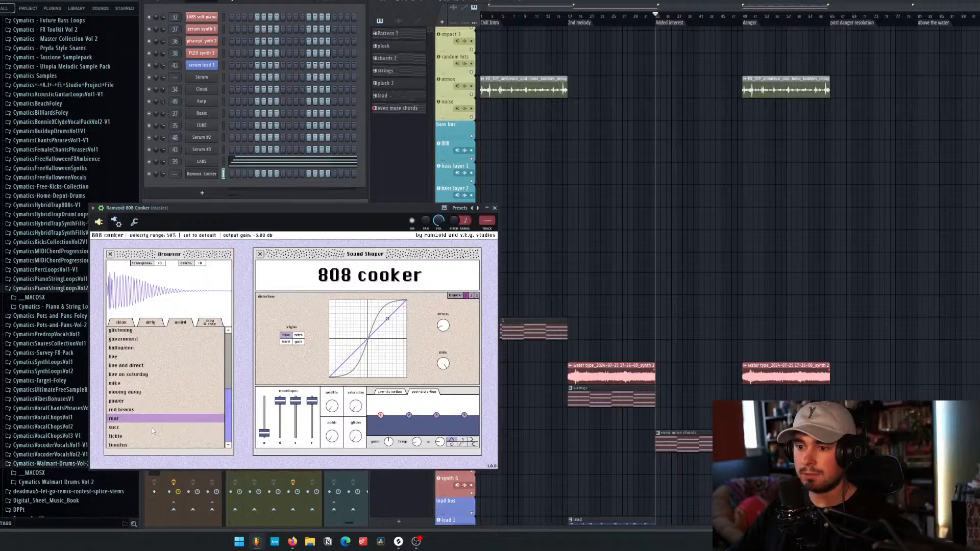
{"action": "left_click", "coordinate": [153, 428]}
{"action": "left_click", "coordinate": [149, 437]}
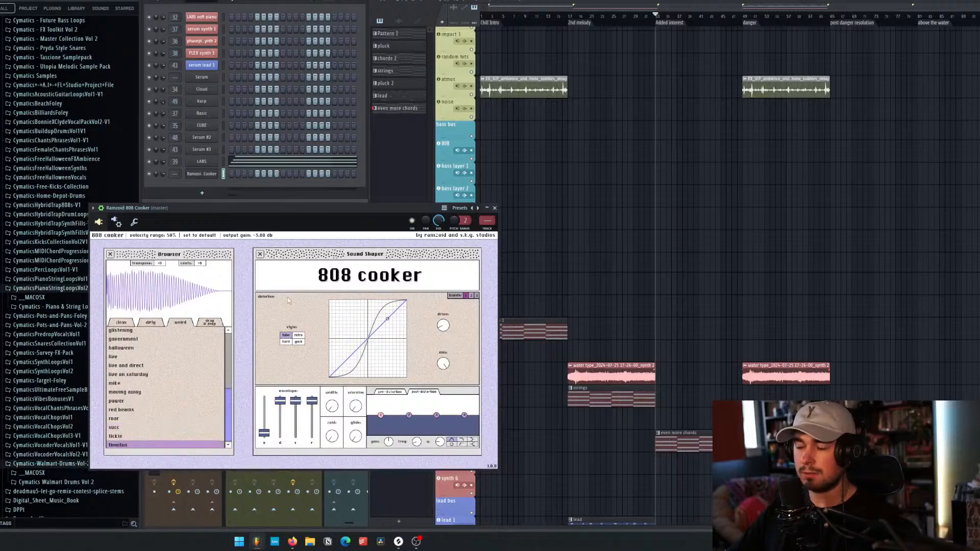
Step: Replace the 808 Cooker channel's instrument with Serum
{"action": "left_click", "coordinate": [494, 208]}
{"action": "right_click", "coordinate": [206, 174]}
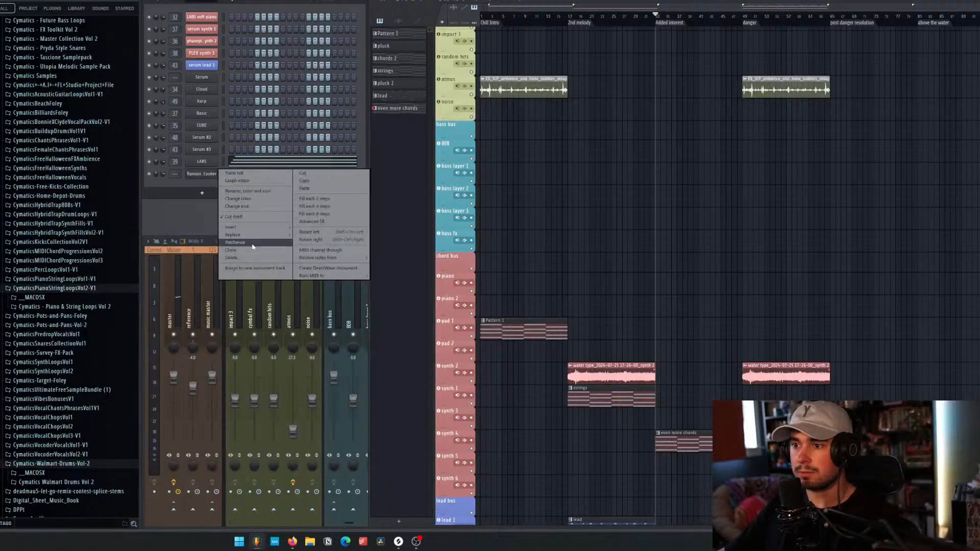
{"action": "mouse_move", "coordinate": [255, 235]}
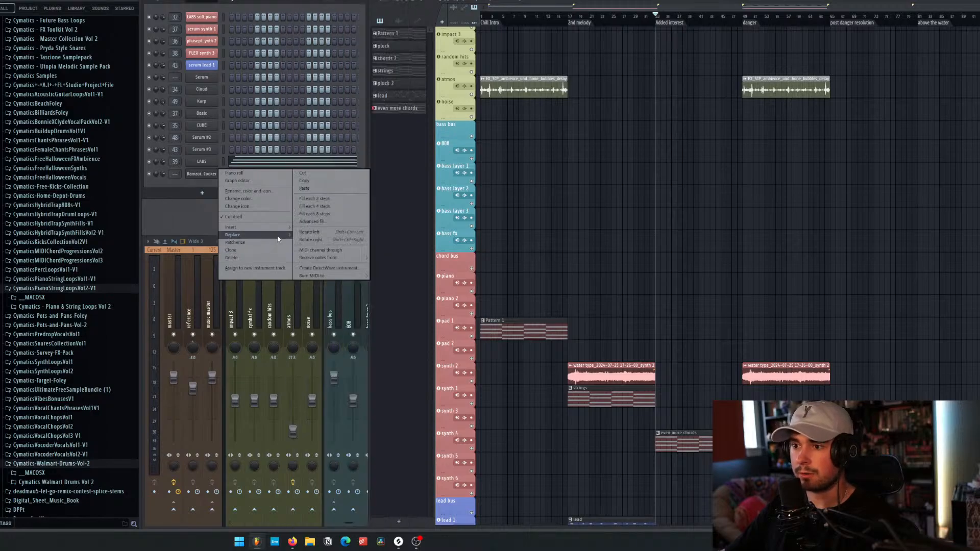
{"action": "left_click", "coordinate": [327, 283]}
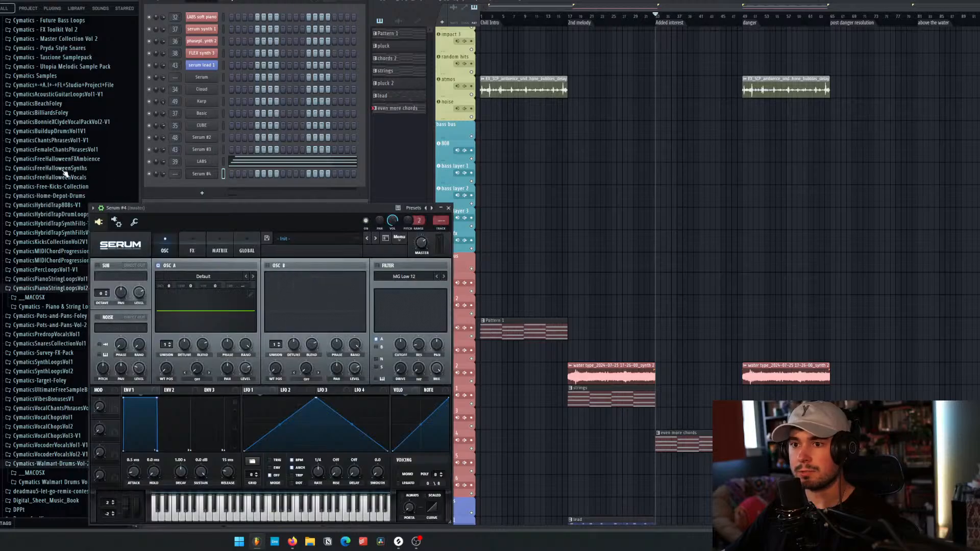
Step: Load the analog Basic Shapes wavetable into oscillator A
{"action": "left_click", "coordinate": [208, 283]}
{"action": "mouse_move", "coordinate": [210, 297]}
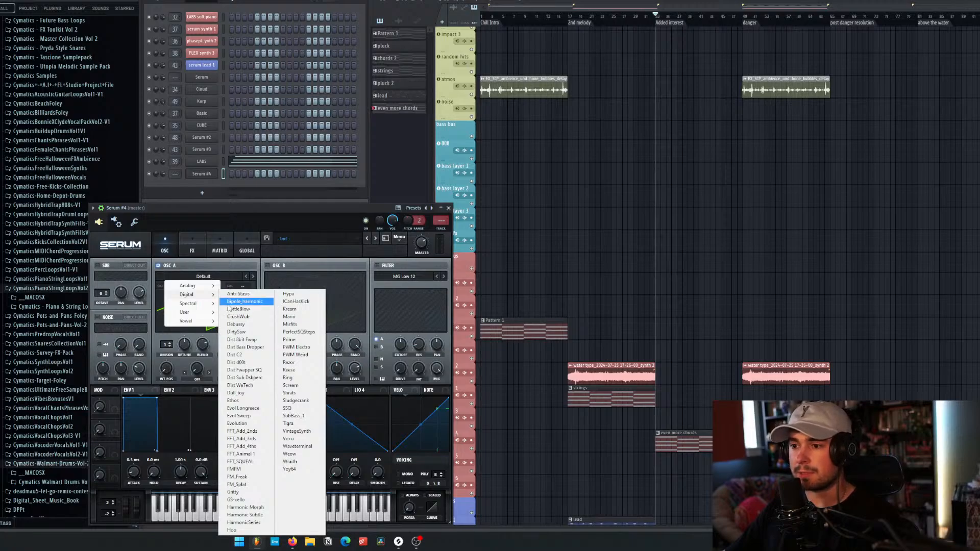
{"action": "mouse_move", "coordinate": [187, 286]}
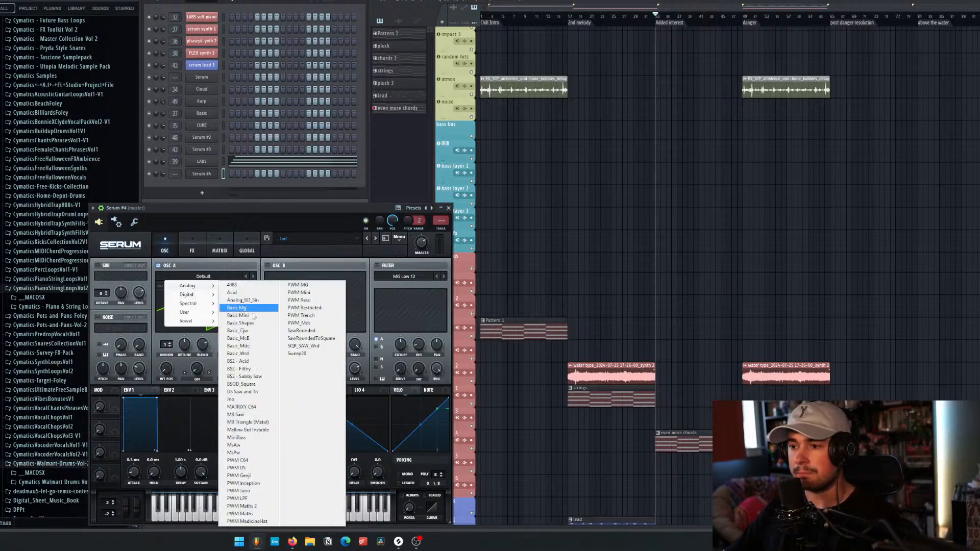
{"action": "left_click", "coordinate": [260, 325]}
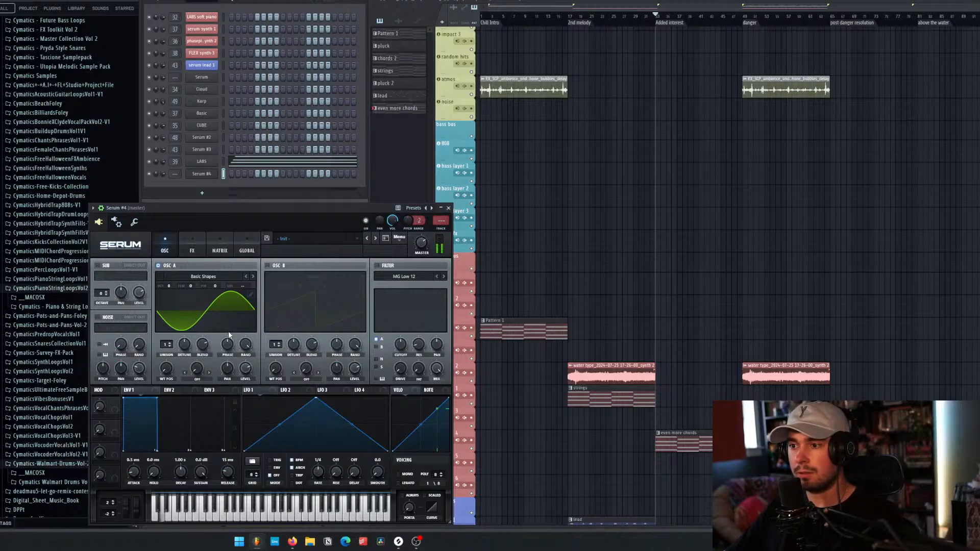
Step: Enable Serum's Tube distortion effect with its filter set to post, and raise the filter cutoff
{"action": "left_click", "coordinate": [194, 253]}
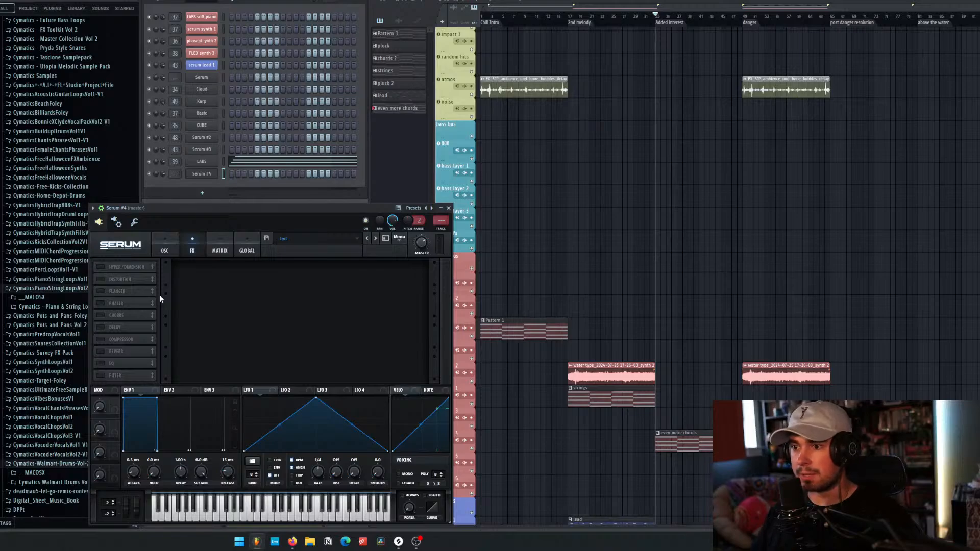
{"action": "left_click", "coordinate": [100, 279]}
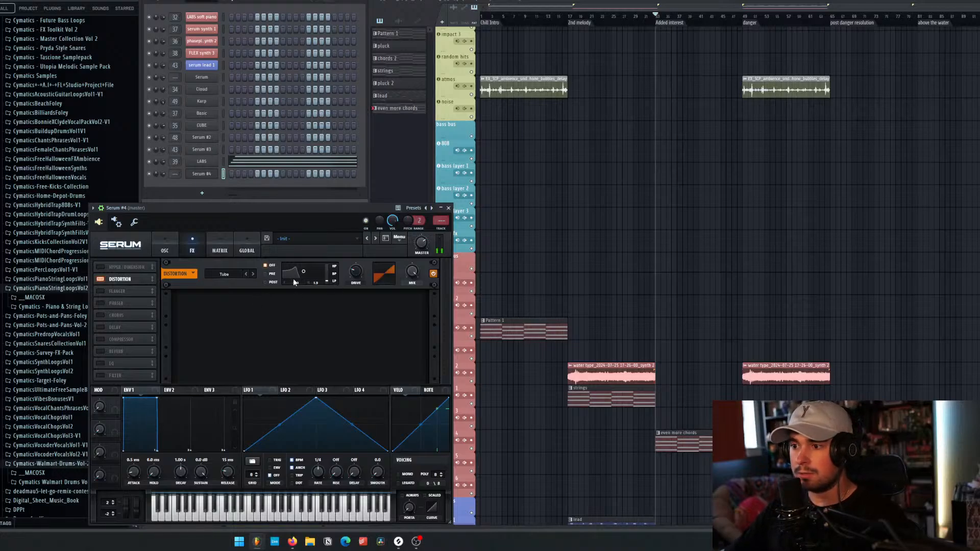
{"action": "left_click", "coordinate": [265, 274]}
{"action": "left_click", "coordinate": [264, 282]}
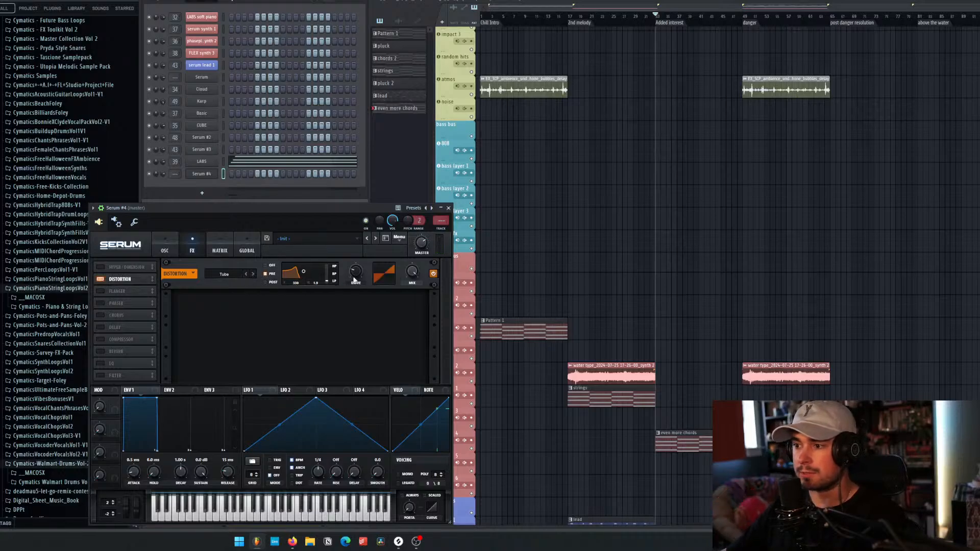
{"action": "left_click_drag", "start_coordinate": [304, 271], "coordinate": [310, 274]}
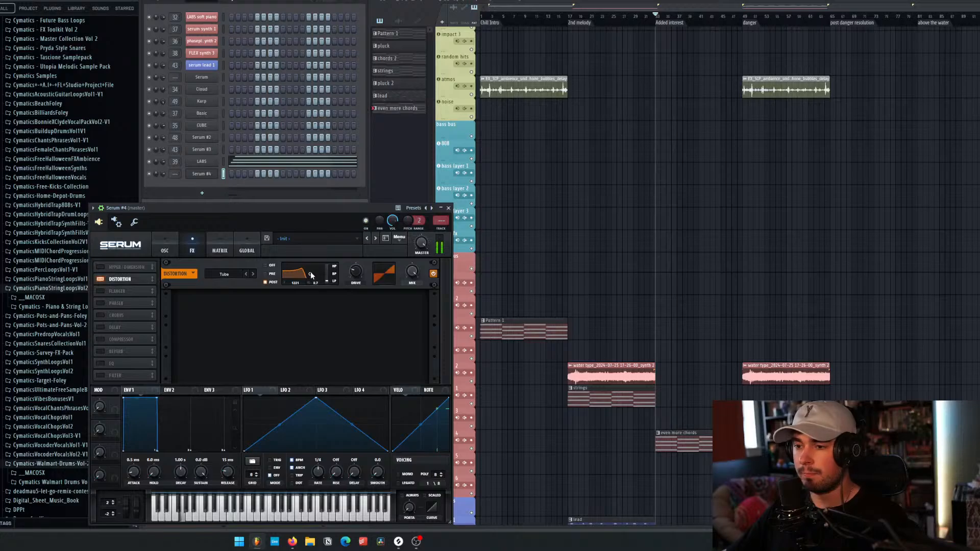
{"action": "left_click", "coordinate": [448, 208]}
Step: Draw an F3 bass note for Serum #4 spanning the first four bars of the even more chords pattern
{"action": "right_click", "coordinate": [219, 172]}
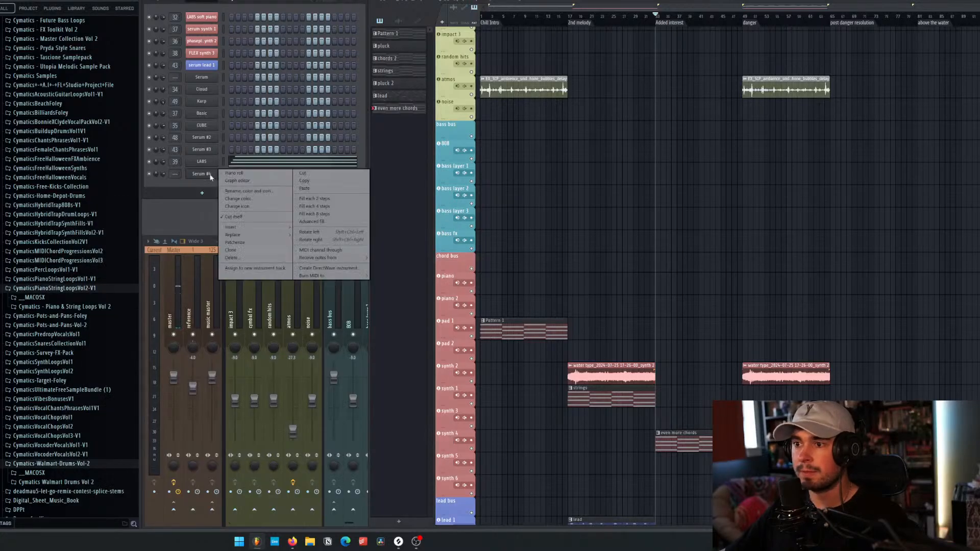
{"action": "left_click", "coordinate": [236, 172]}
{"action": "left_click", "coordinate": [189, 232]}
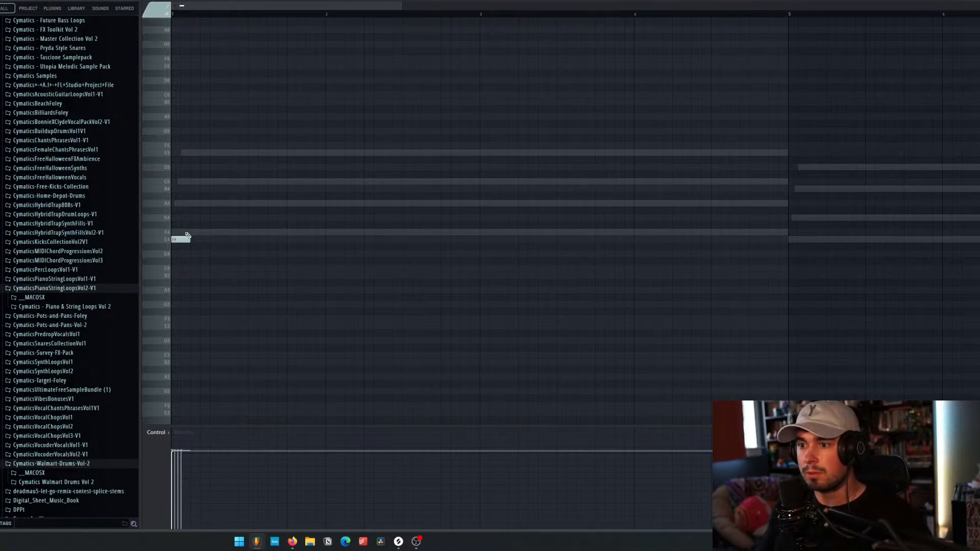
{"action": "key", "text": "ctrl+Down"}
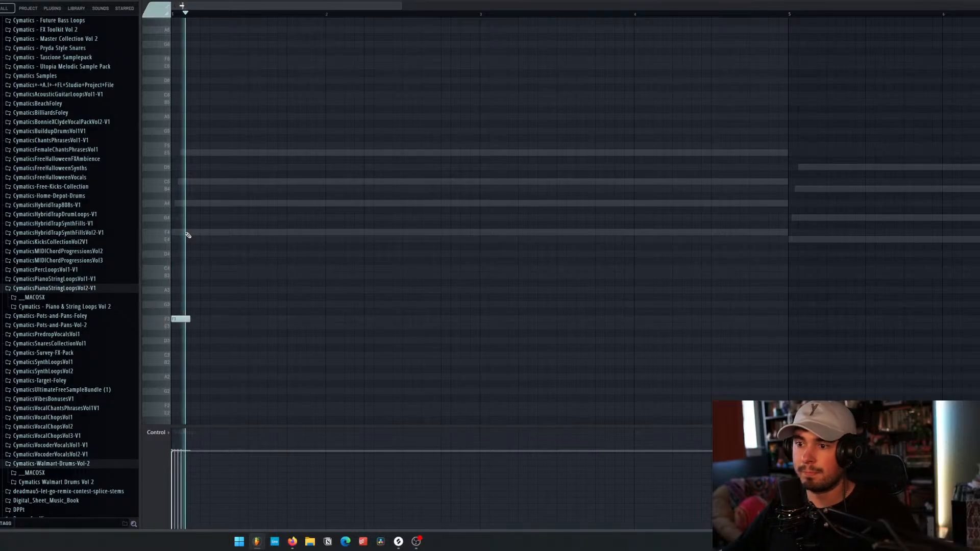
{"action": "left_click_drag", "start_coordinate": [186, 316], "coordinate": [782, 319]}
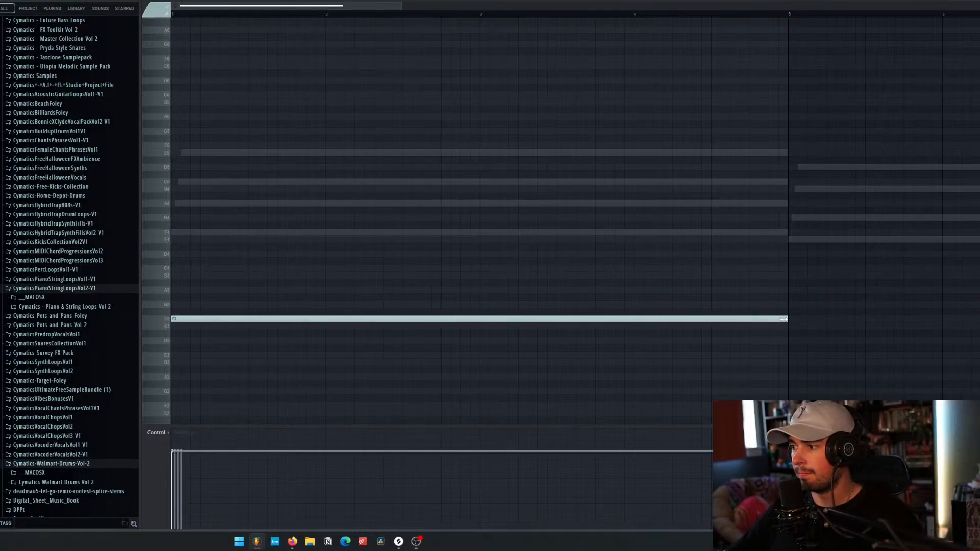
Step: Add four-bar bass notes E3, F3 and G3 starting at bars 5, 9 and 13, and play the pattern back
{"action": "left_click", "coordinate": [789, 238]}
{"action": "scroll", "coordinate": [809, 278], "scroll_direction": "down", "scroll_amount": 5}
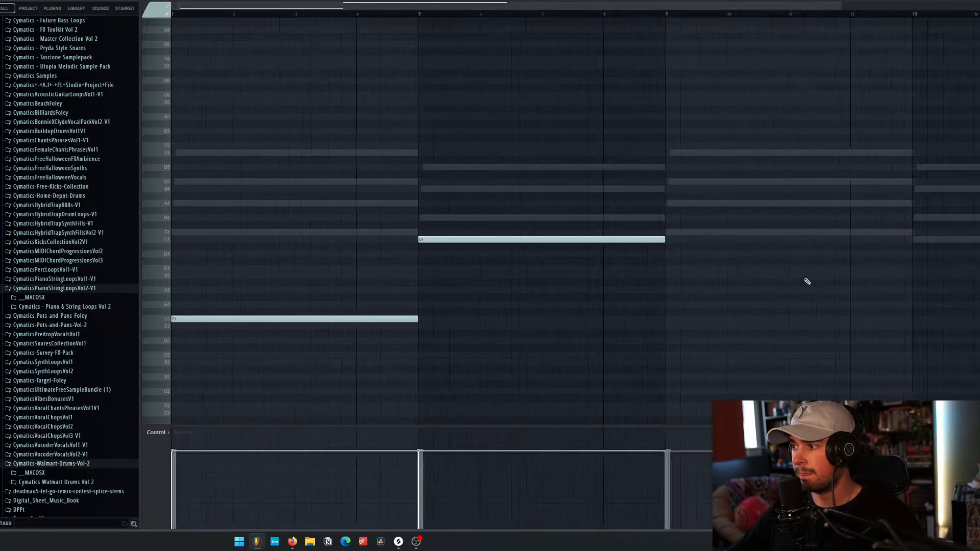
{"action": "left_click", "coordinate": [567, 232]}
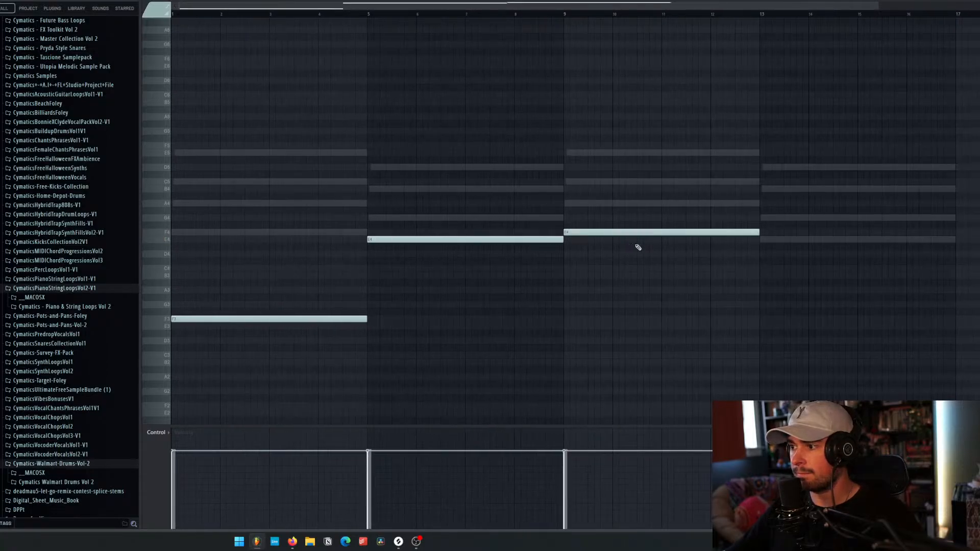
{"action": "left_click", "coordinate": [763, 217]}
{"action": "left_click_drag", "start_coordinate": [816, 265], "coordinate": [541, 186]}
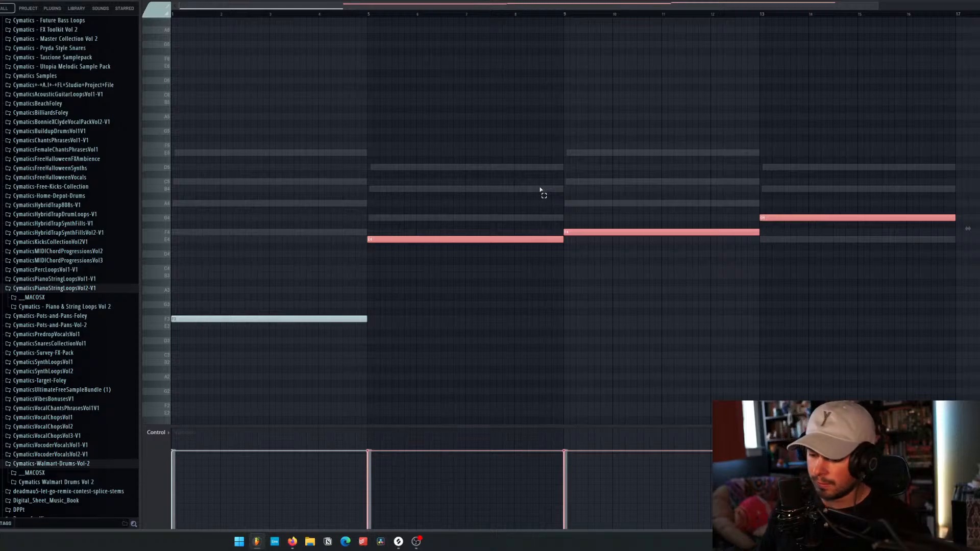
{"action": "key", "text": "ctrl+Down"}
{"action": "key", "text": "space"}
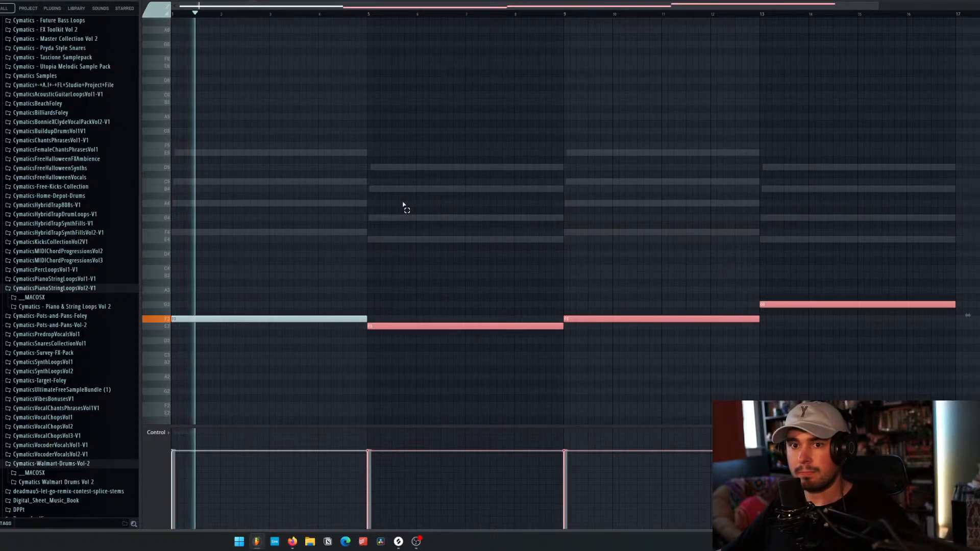
{"action": "left_click", "coordinate": [403, 204]}
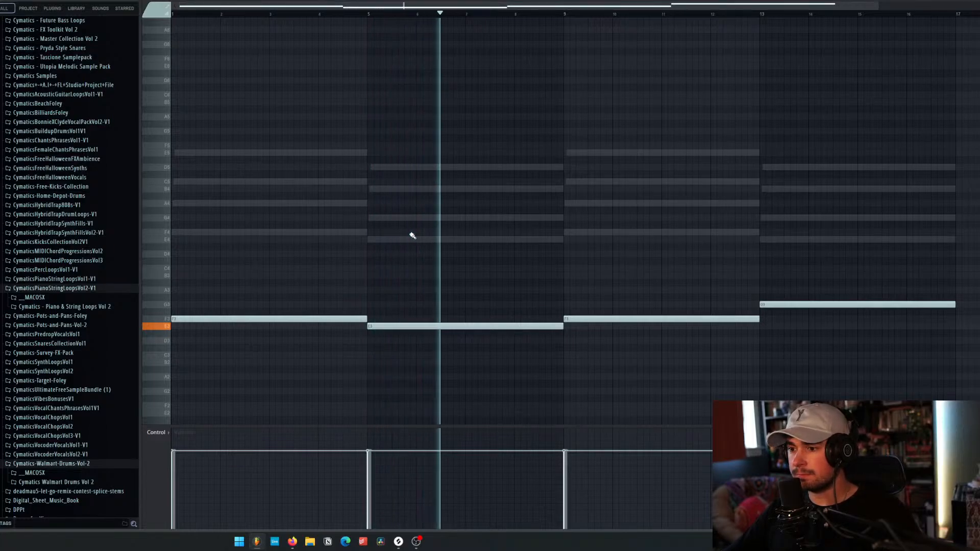
Step: Route the Serum #4 channel to mixer track 27, bass layer 1
{"action": "key", "text": "F7"}
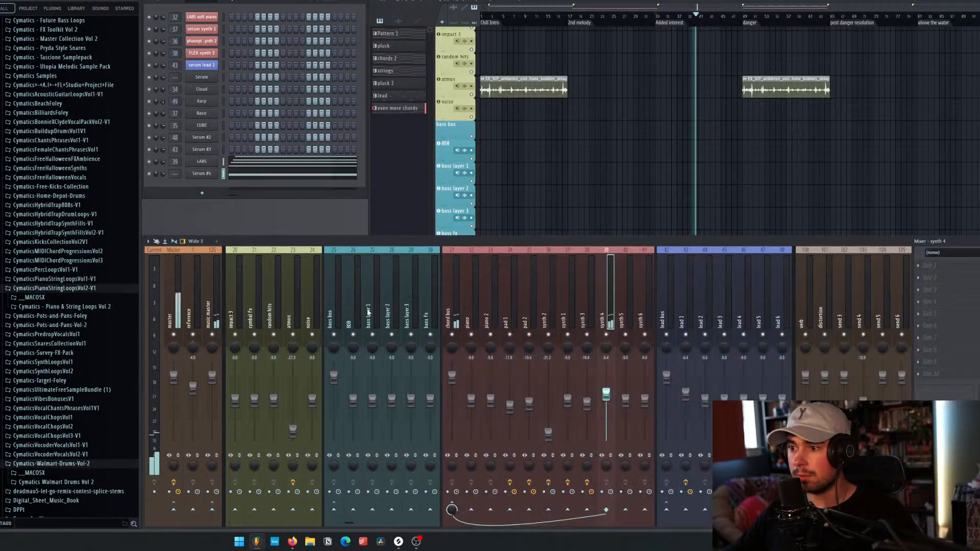
{"action": "left_click", "coordinate": [375, 314]}
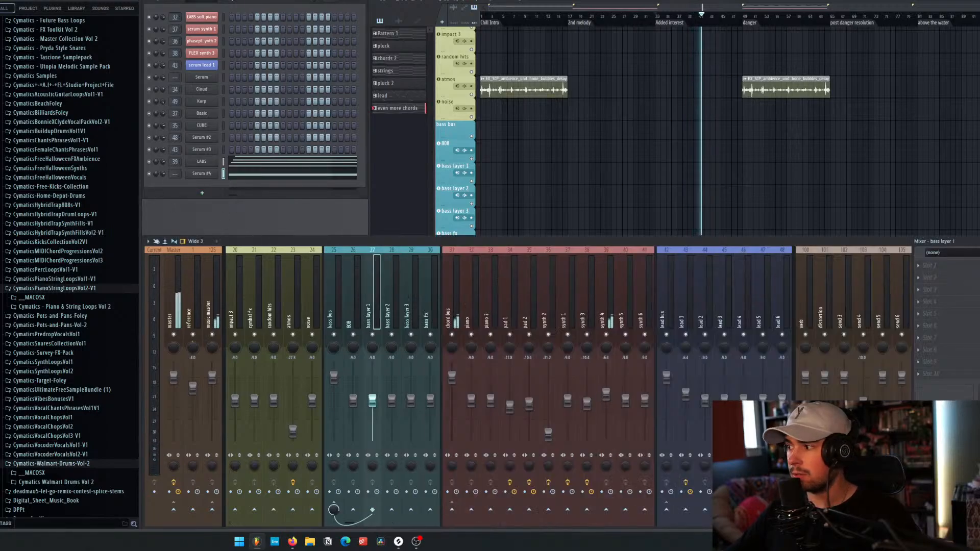
{"action": "left_click_drag", "start_coordinate": [175, 173], "coordinate": [175, 147]}
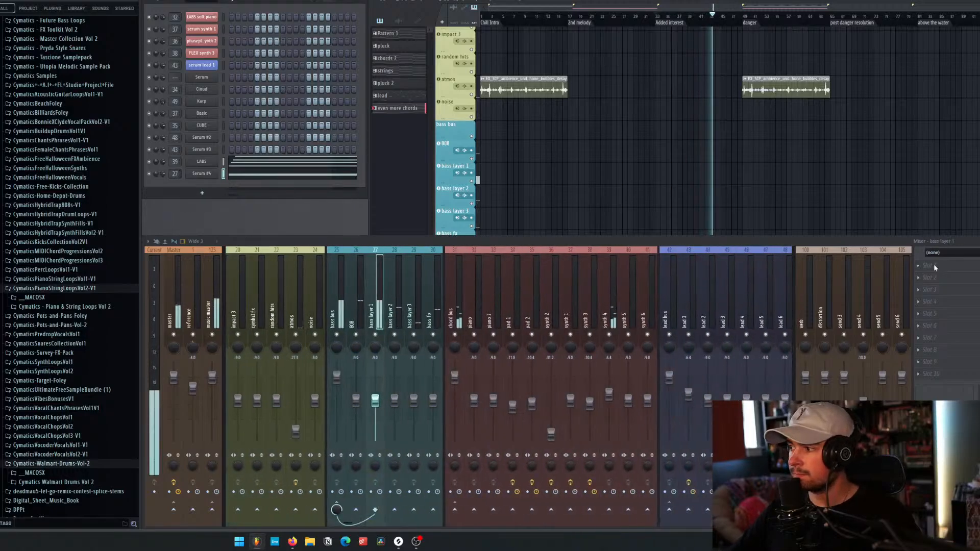
Step: Load Thermal in the first effect slot of bass layer 1, and stop playback with the playhead at Added interest
{"action": "left_click", "coordinate": [932, 265]}
{"action": "mouse_move", "coordinate": [928, 275]}
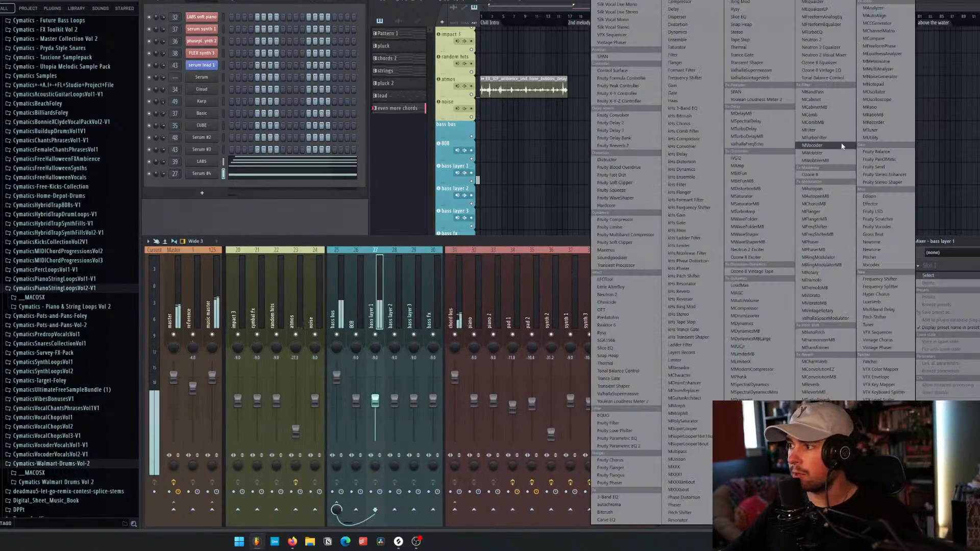
{"action": "left_click", "coordinate": [745, 46]}
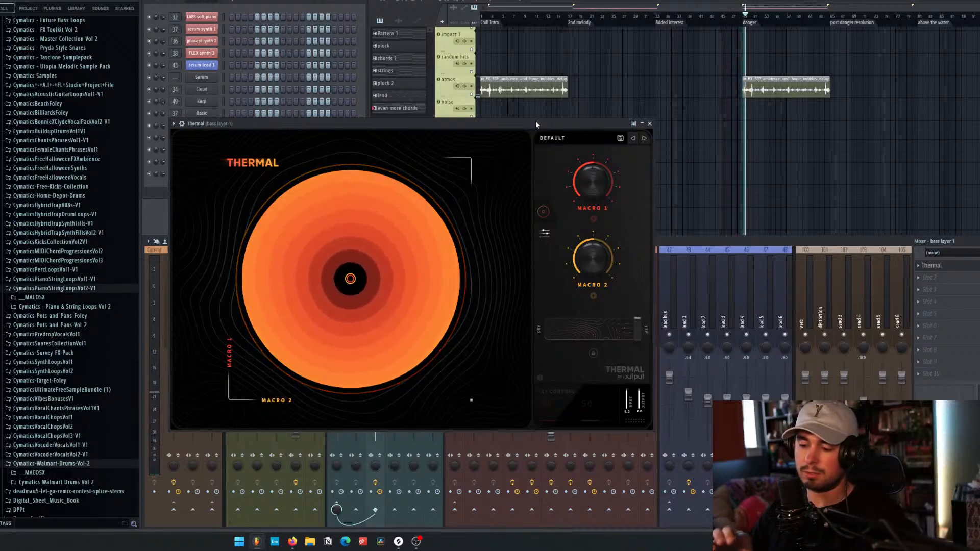
{"action": "left_click", "coordinate": [693, 8]}
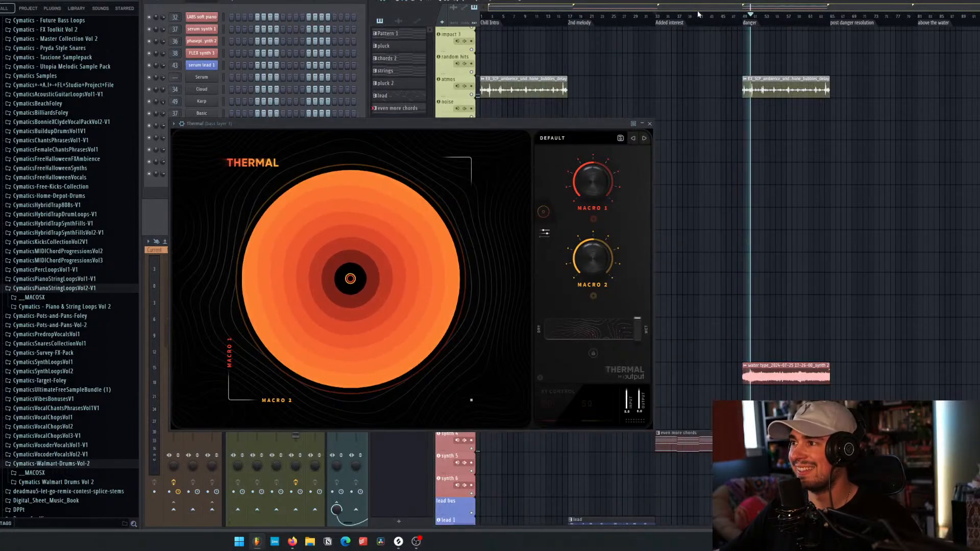
{"action": "key", "text": "space"}
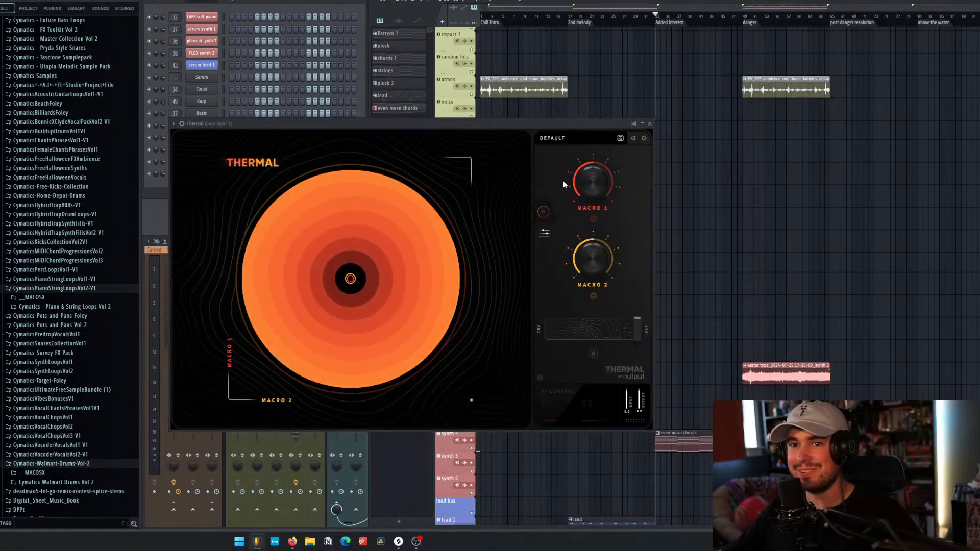
Step: Load the HYPE SYNTH preset from Thermal's Bass category and move its window clear of the channel rack
{"action": "left_click", "coordinate": [555, 139]}
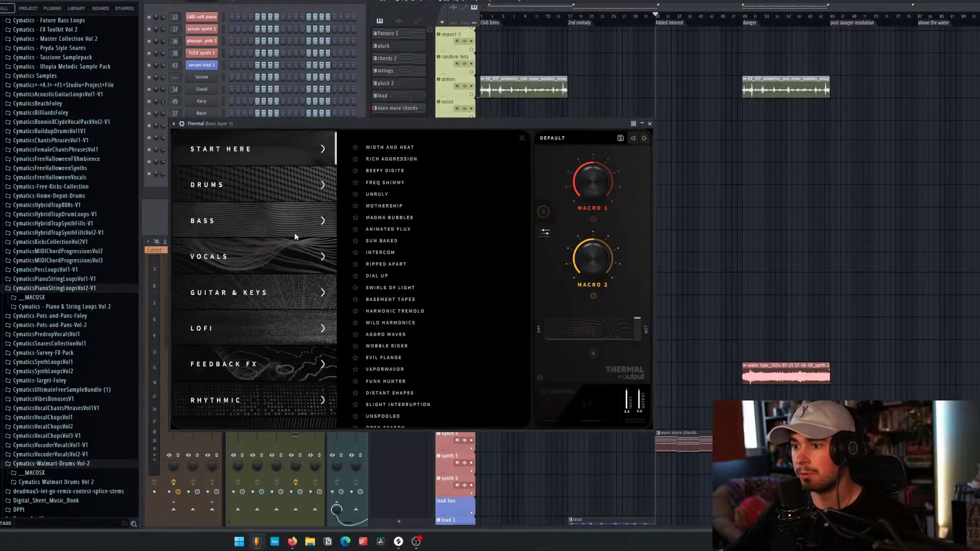
{"action": "left_click", "coordinate": [266, 219]}
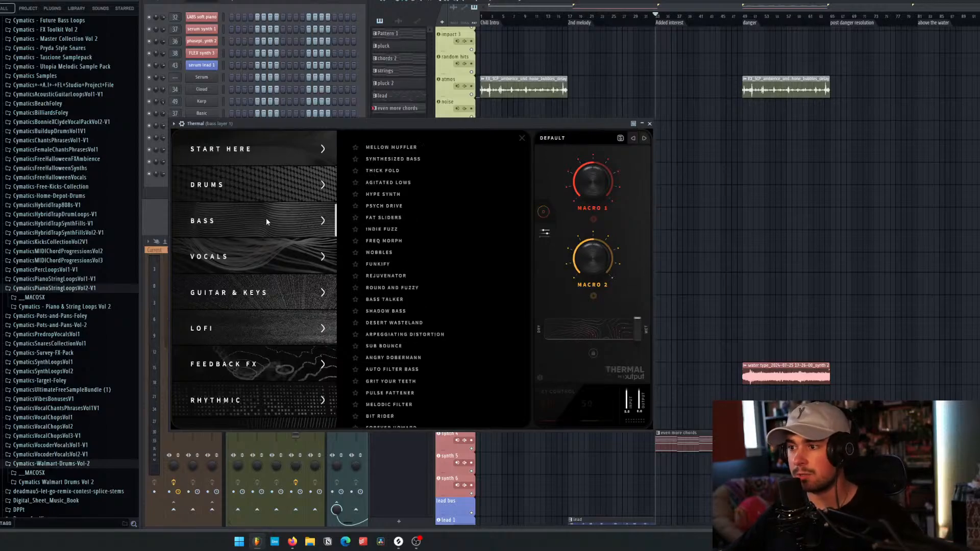
{"action": "left_click", "coordinate": [404, 198]}
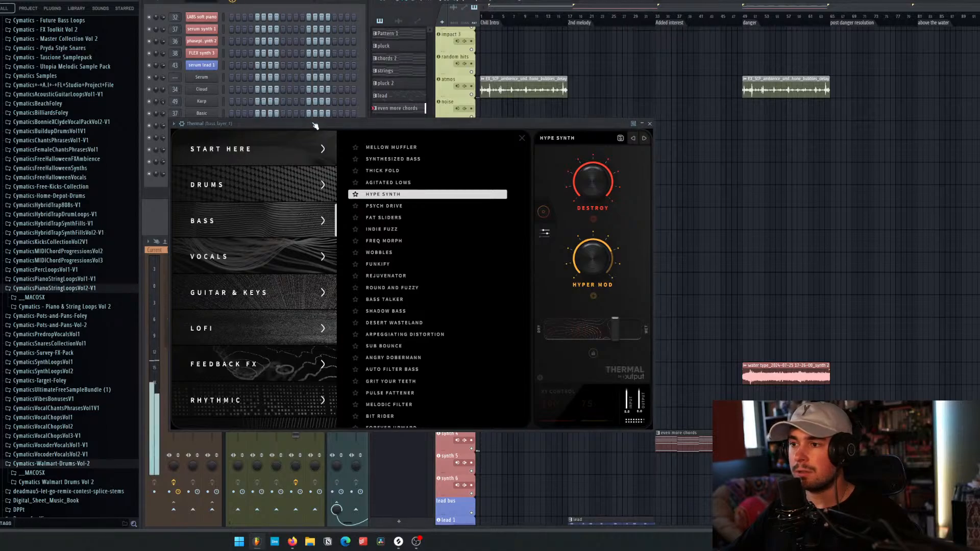
{"action": "left_click_drag", "start_coordinate": [524, 116], "coordinate": [736, 107]}
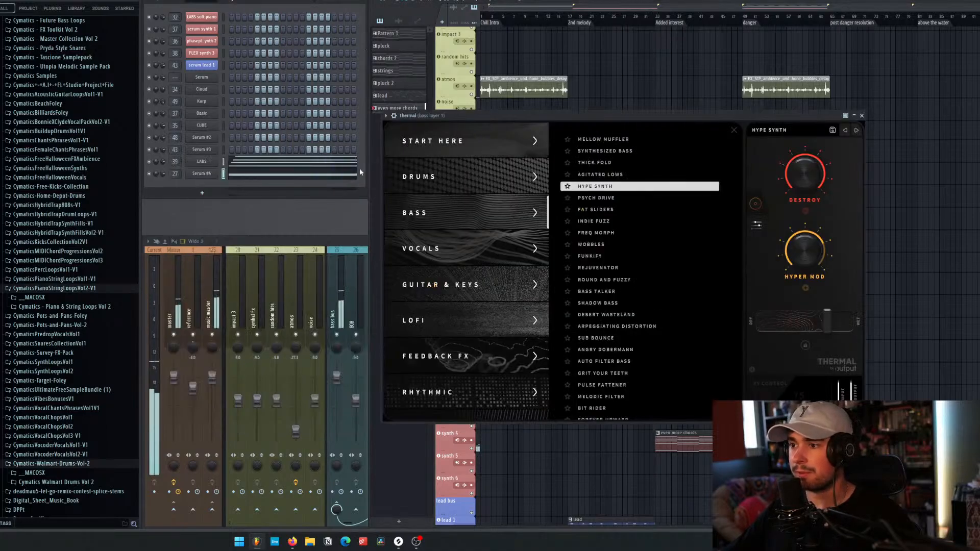
Step: Audition the Thick Fold and Indie Fuzz bass presets in Thermal, settle on Shadow Bass, and close the plugin
{"action": "left_click", "coordinate": [627, 162]}
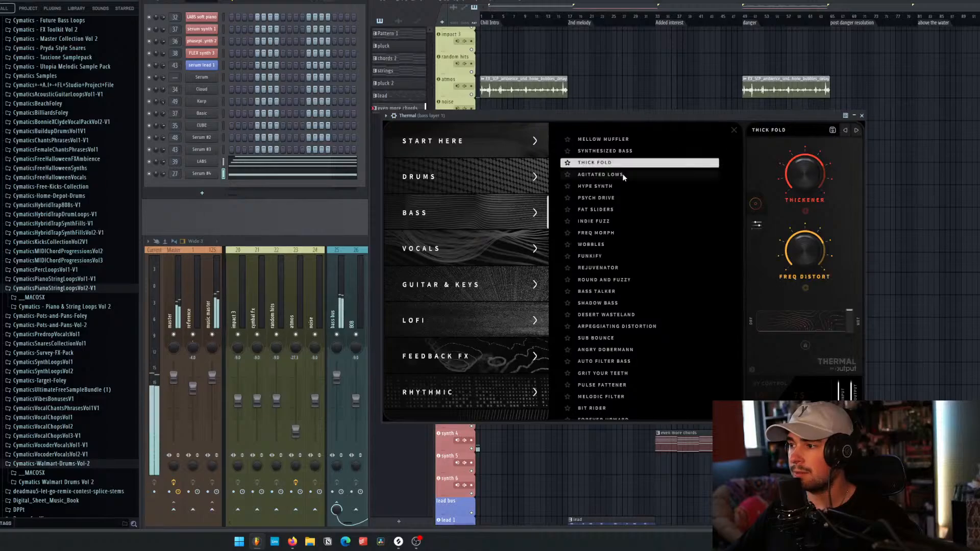
{"action": "left_click", "coordinate": [609, 220]}
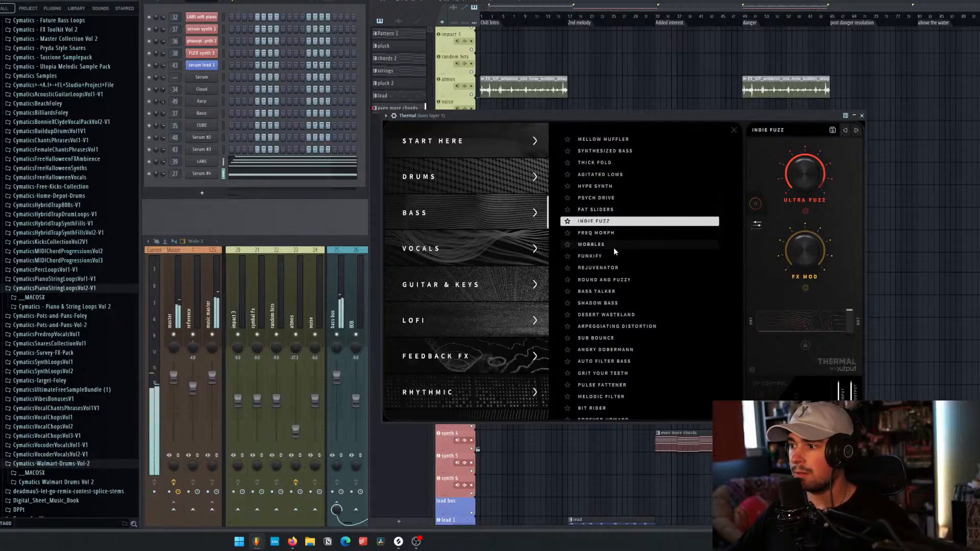
{"action": "scroll", "coordinate": [618, 248], "scroll_direction": "down", "scroll_amount": 1}
{"action": "left_click", "coordinate": [623, 297]}
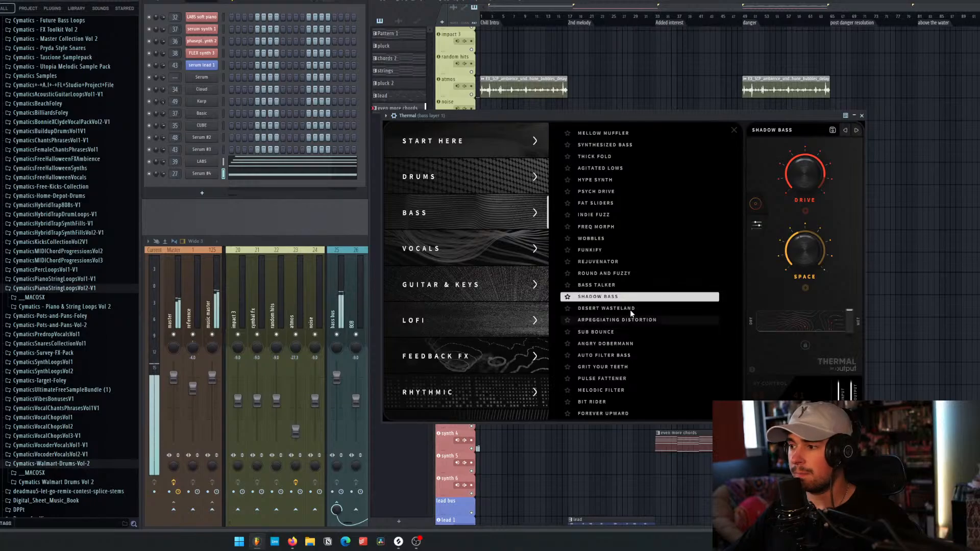
{"action": "left_click", "coordinate": [861, 116]}
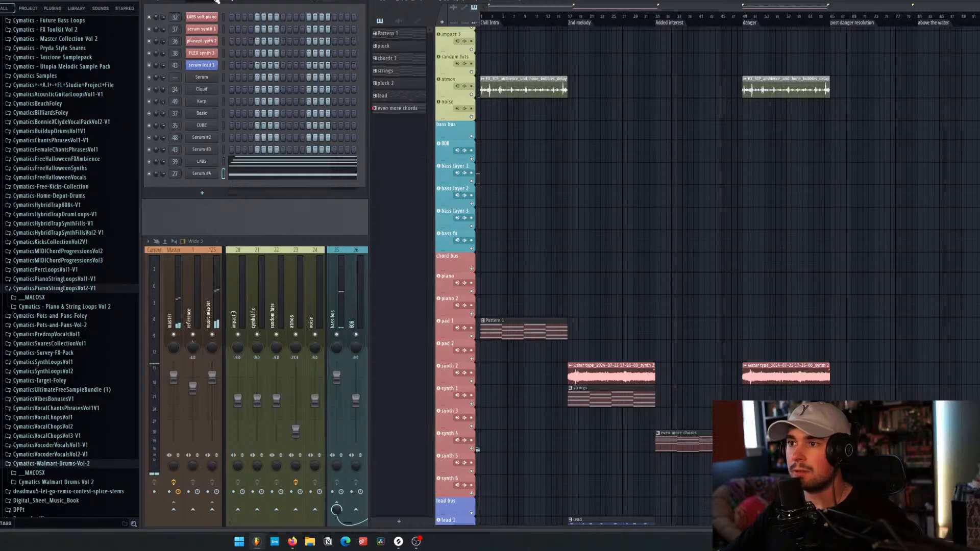
Step: Play the pattern and listen to the Serum #4 bass notes in the piano roll from bars 5, 9 and 13
{"action": "left_click", "coordinate": [266, 175]}
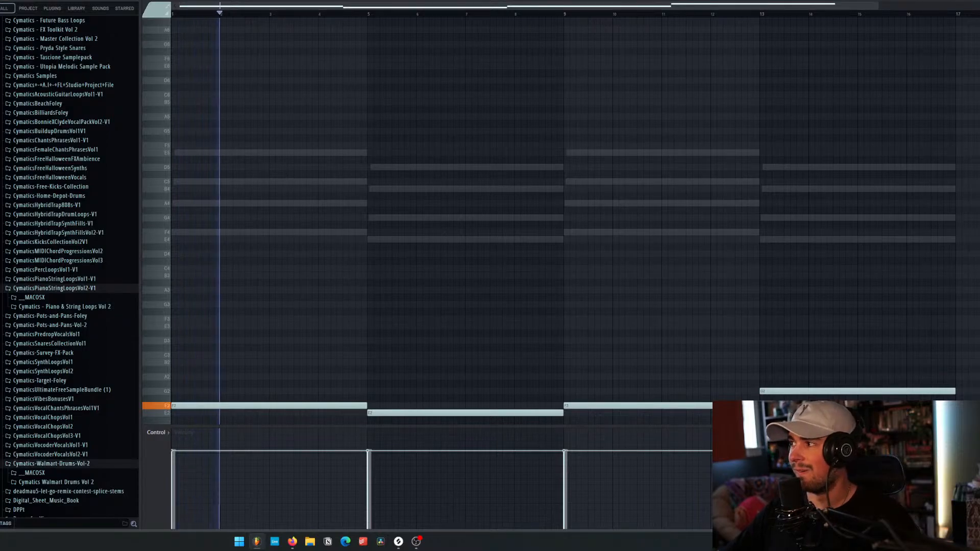
{"action": "key", "text": "F7"}
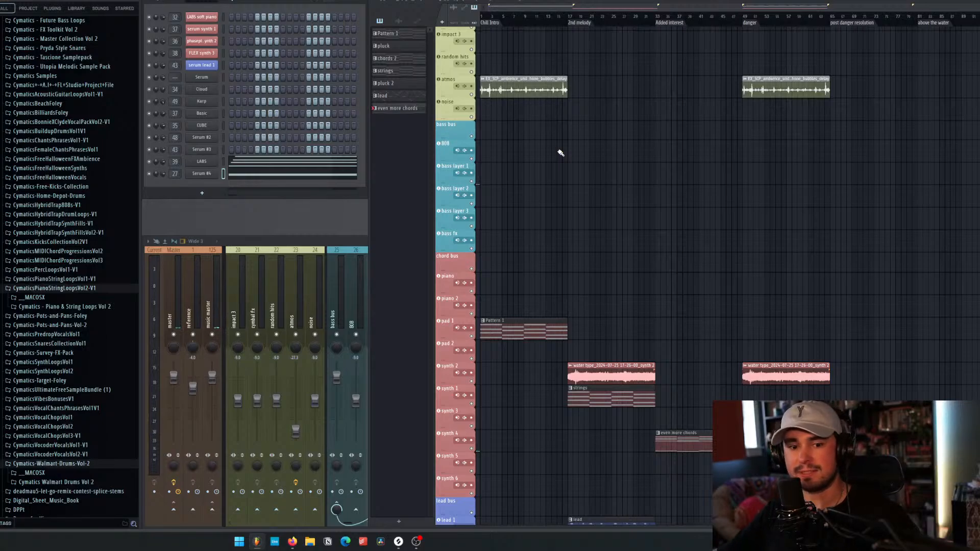
{"action": "key", "text": "space"}
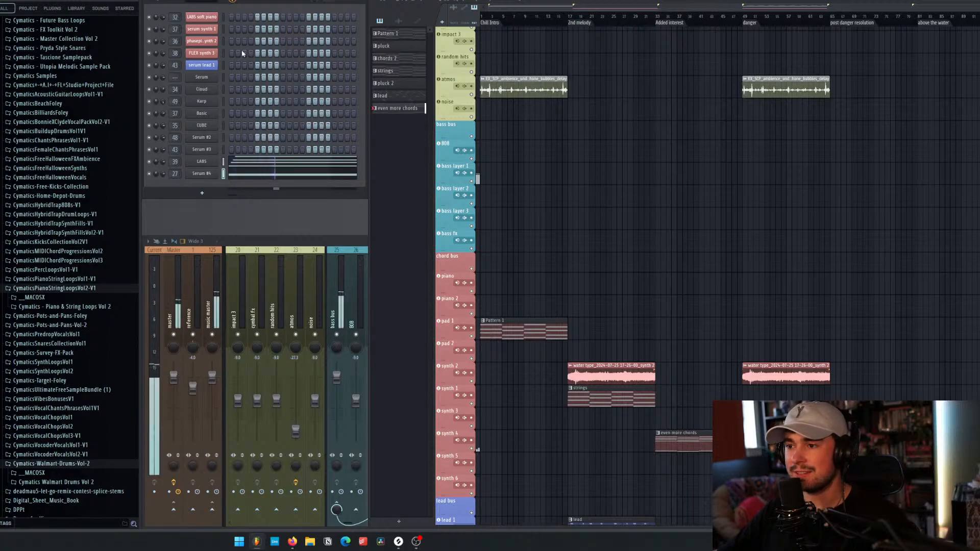
{"action": "left_click", "coordinate": [237, 177]}
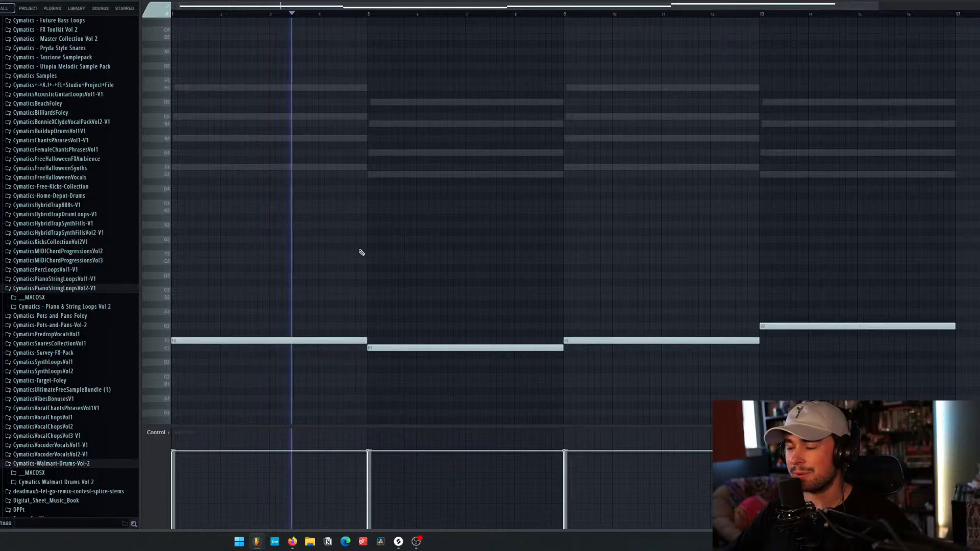
{"action": "left_click", "coordinate": [368, 16]}
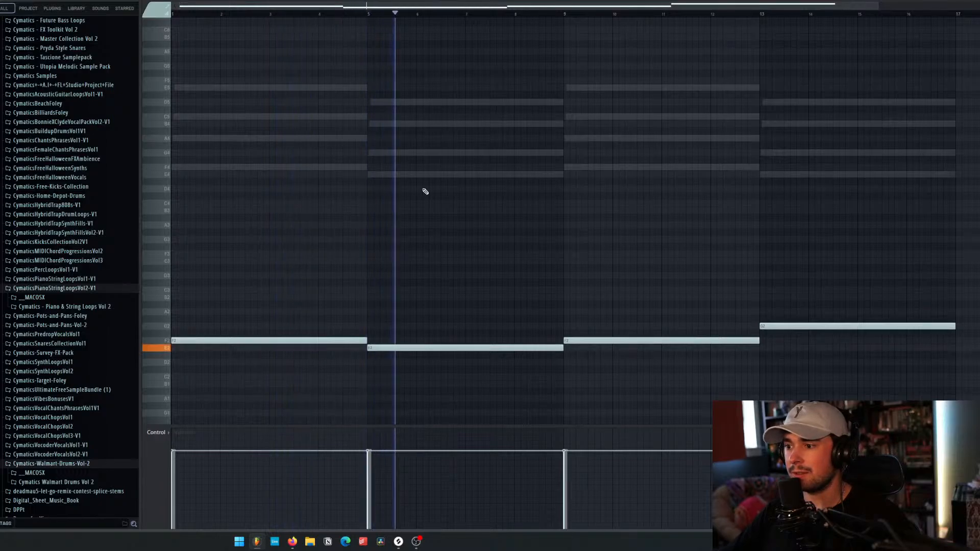
{"action": "left_click", "coordinate": [568, 18]}
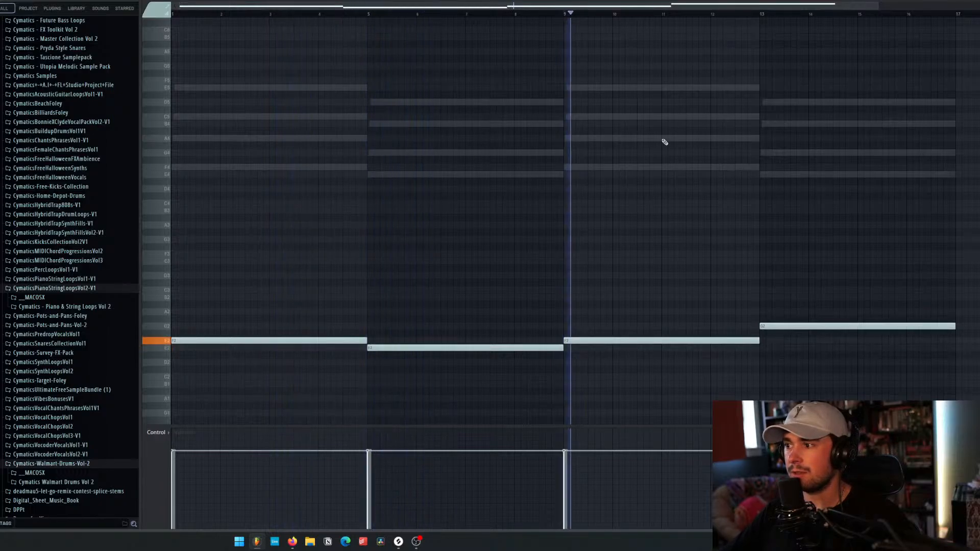
{"action": "left_click", "coordinate": [763, 16]}
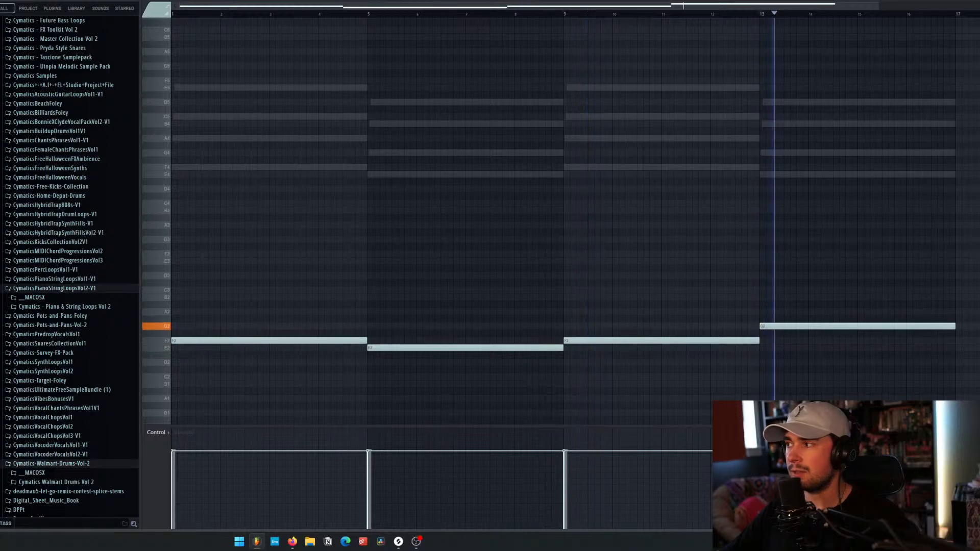
{"action": "key", "text": "Escape"}
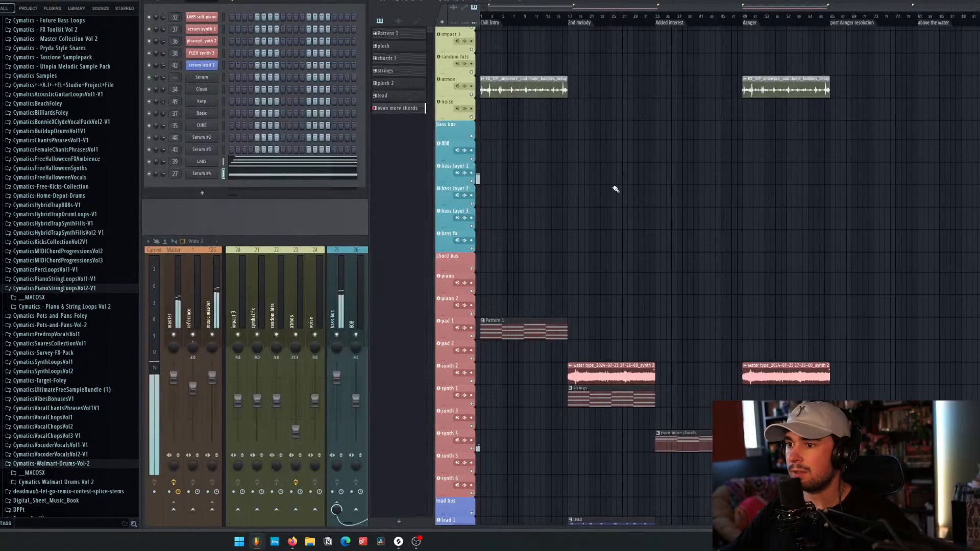
Step: Lengthen the Env 1 attack of Serum #4 slightly and close the synth
{"action": "left_click", "coordinate": [201, 173]}
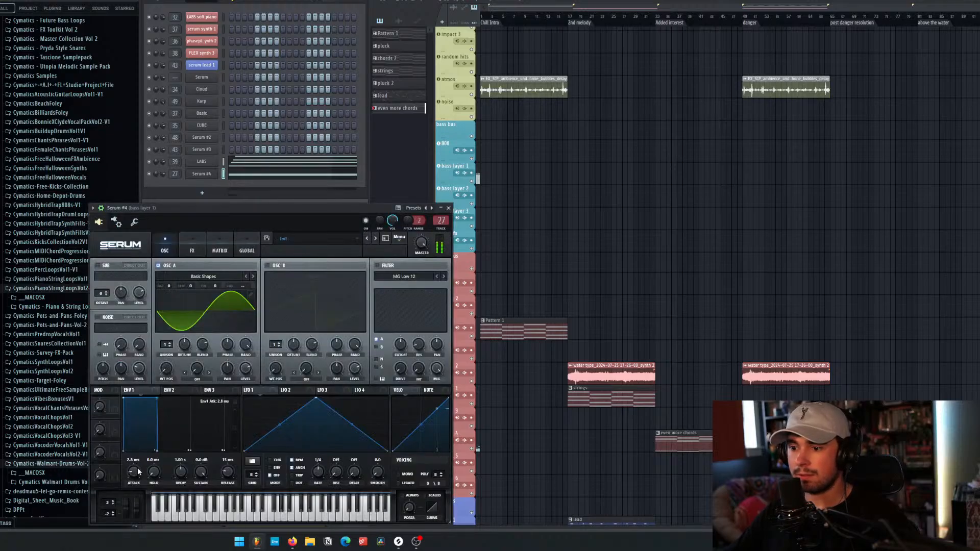
{"action": "left_click_drag", "start_coordinate": [138, 467], "coordinate": [139, 458]}
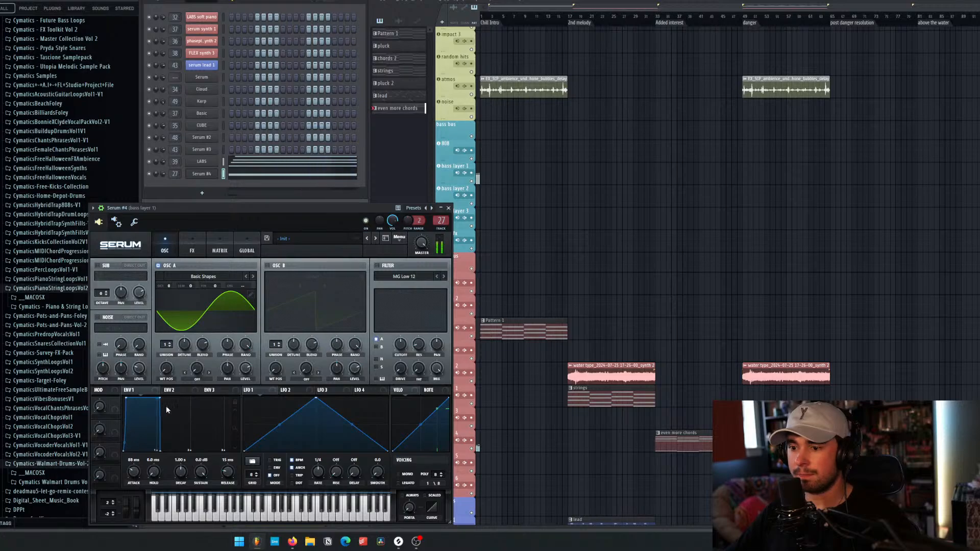
{"action": "left_click", "coordinate": [449, 208]}
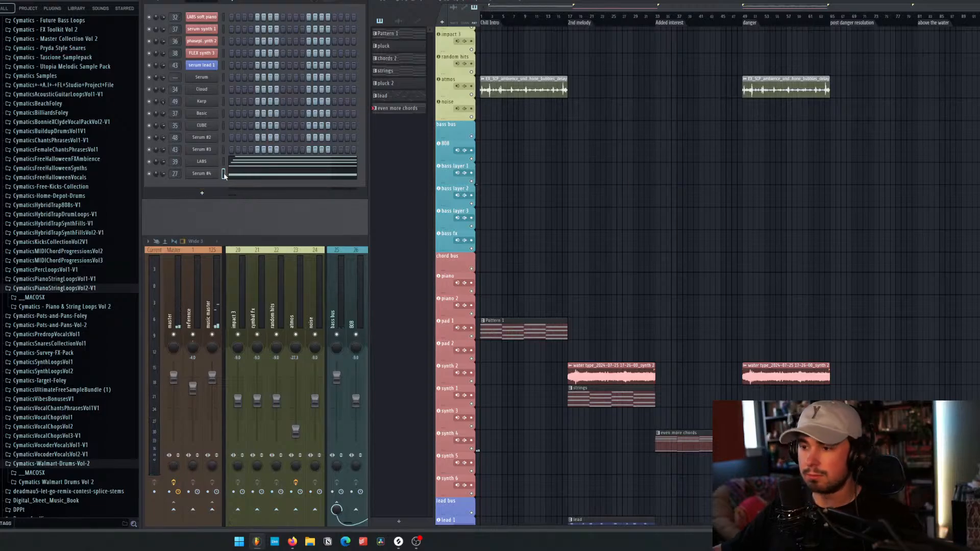
Step: Move the Serum #4 bass notes out of even more chords into a new pattern named bass 1
{"action": "key", "text": "ctrl+x"}
{"action": "left_click", "coordinate": [399, 521]}
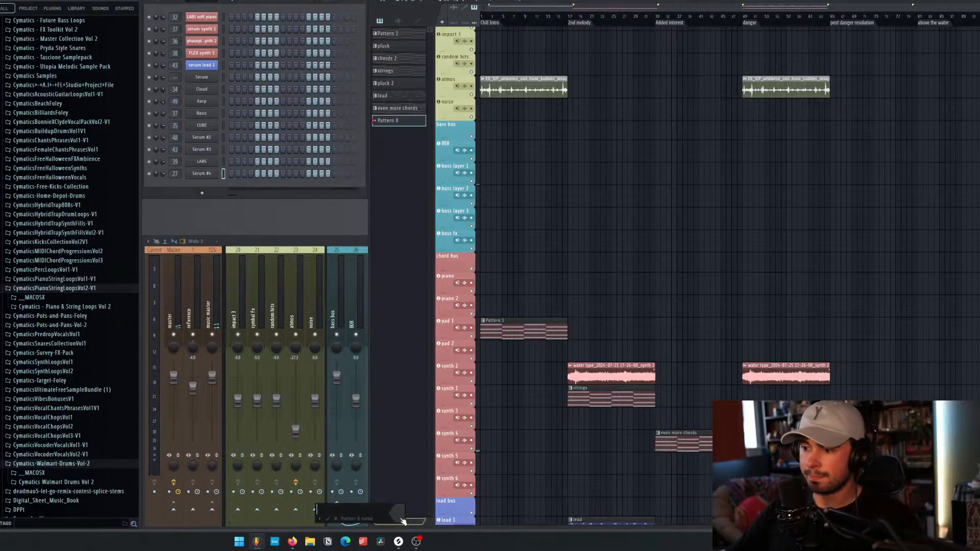
{"action": "type", "text": "bass 1"}
{"action": "key", "text": "Return"}
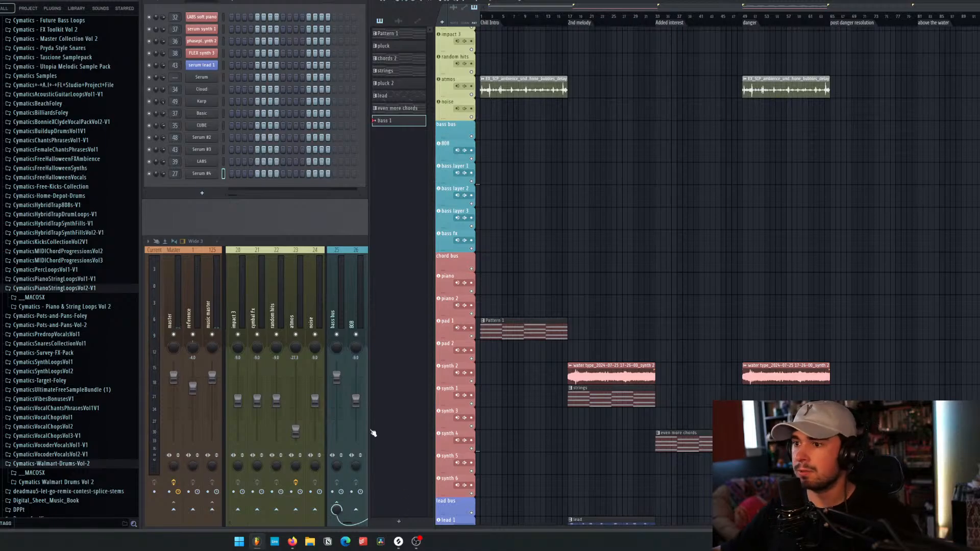
{"action": "key", "text": "ctrl+v"}
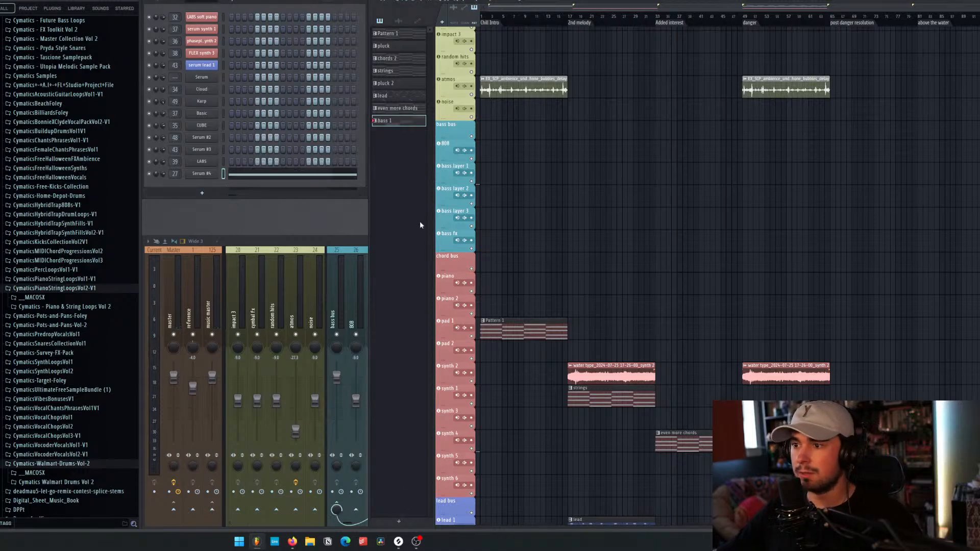
Step: Place the bass 1 pattern on the bass layer 1 track at Added interest and play the section back
{"action": "left_click", "coordinate": [659, 174]}
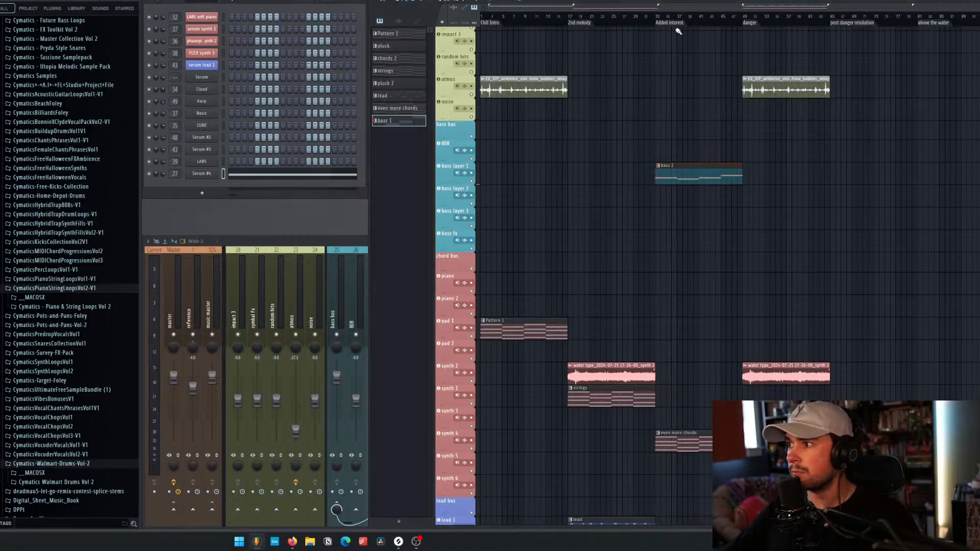
{"action": "key", "text": "space"}
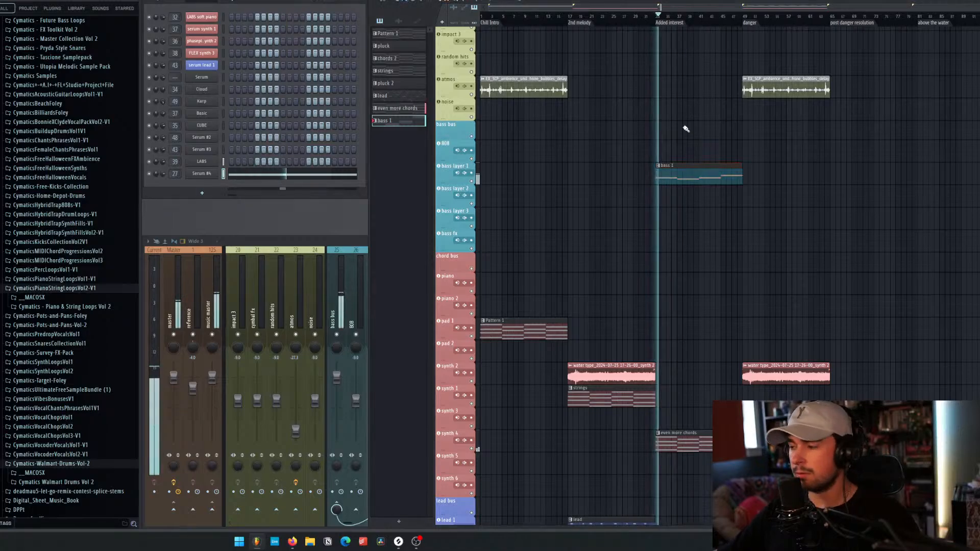
{"action": "scroll", "coordinate": [689, 128], "scroll_direction": "down", "scroll_amount": 12}
{"action": "key", "text": "space"}
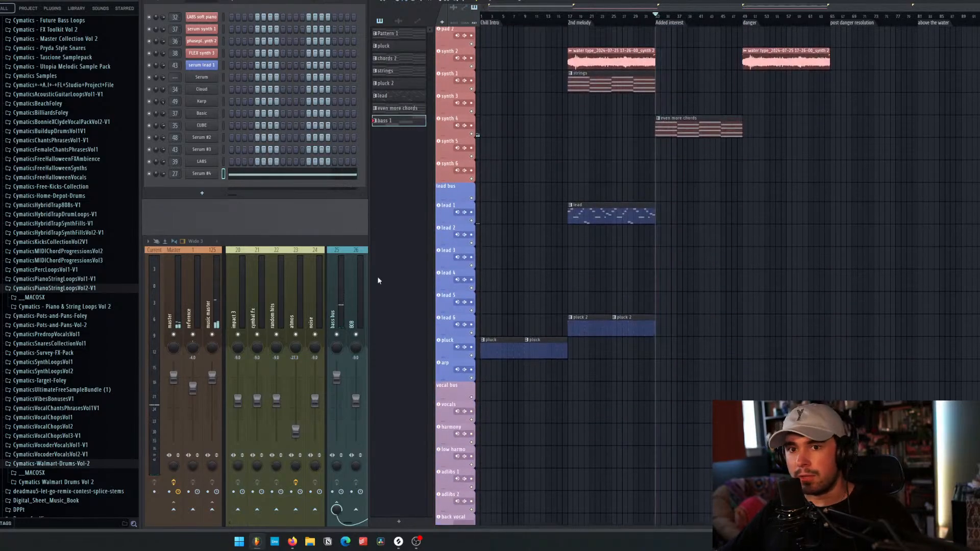
Step: Create a new pattern named piano riff
{"action": "key", "text": "F4"}
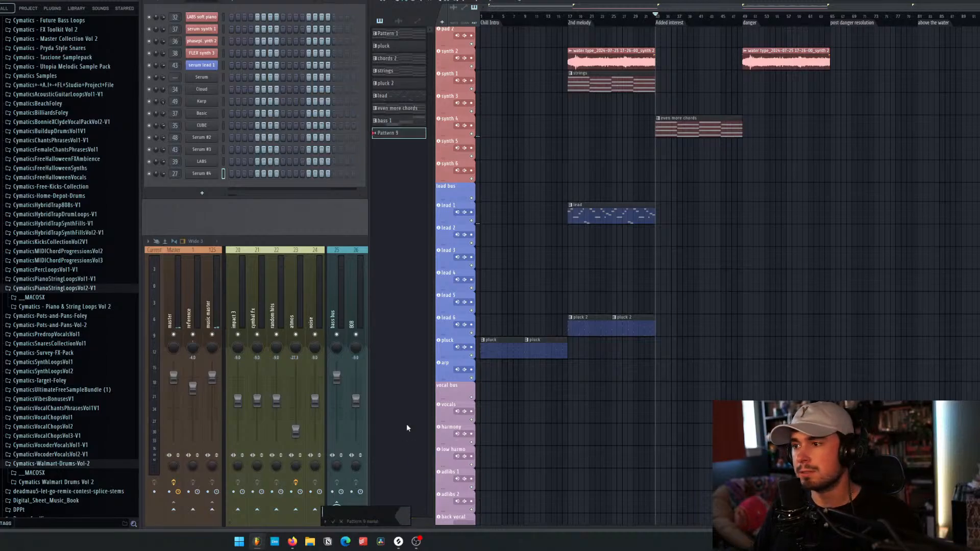
{"action": "type", "text": "piano"}
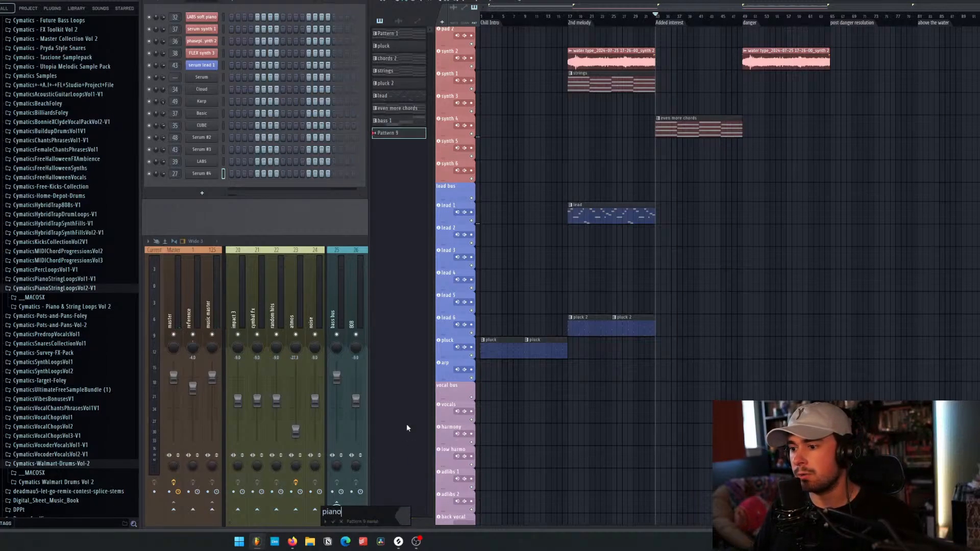
{"action": "type", "text": " riff"}
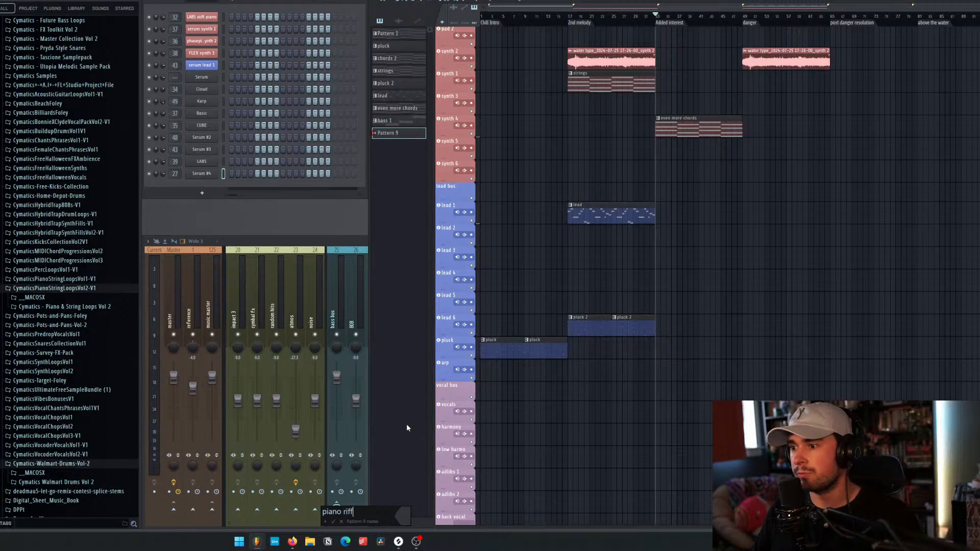
{"action": "key", "text": "Return"}
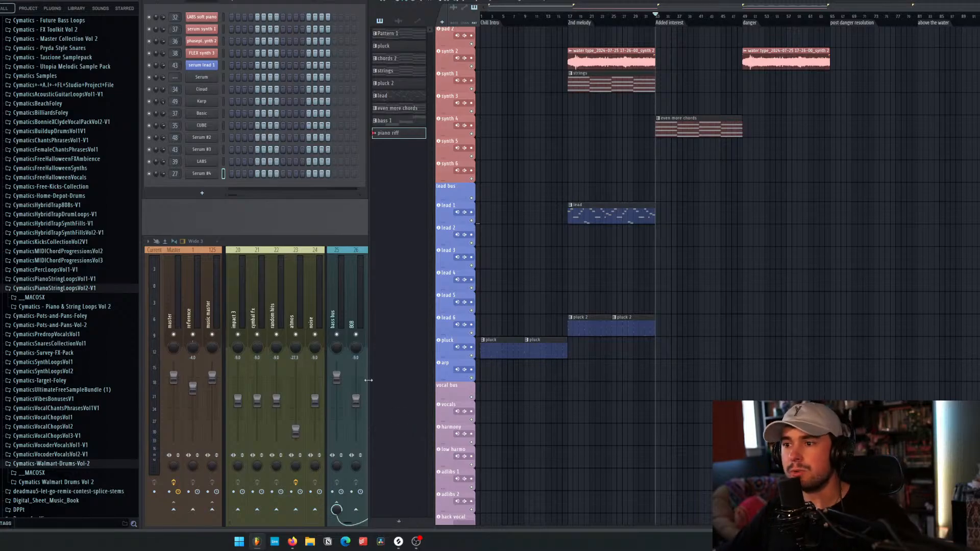
Step: Play back the bass 1 pattern and return to the piano riff pattern
{"action": "left_click", "coordinate": [405, 123]}
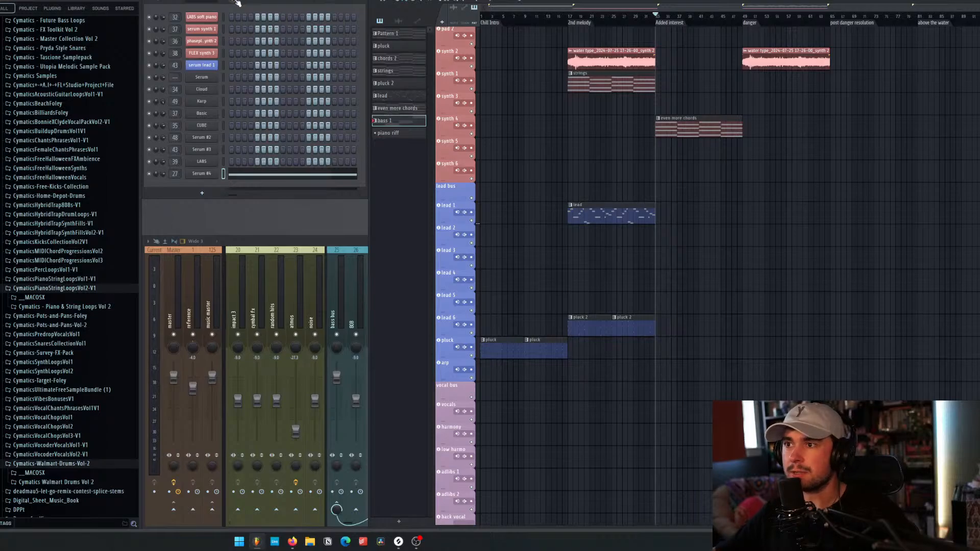
{"action": "key", "text": "space"}
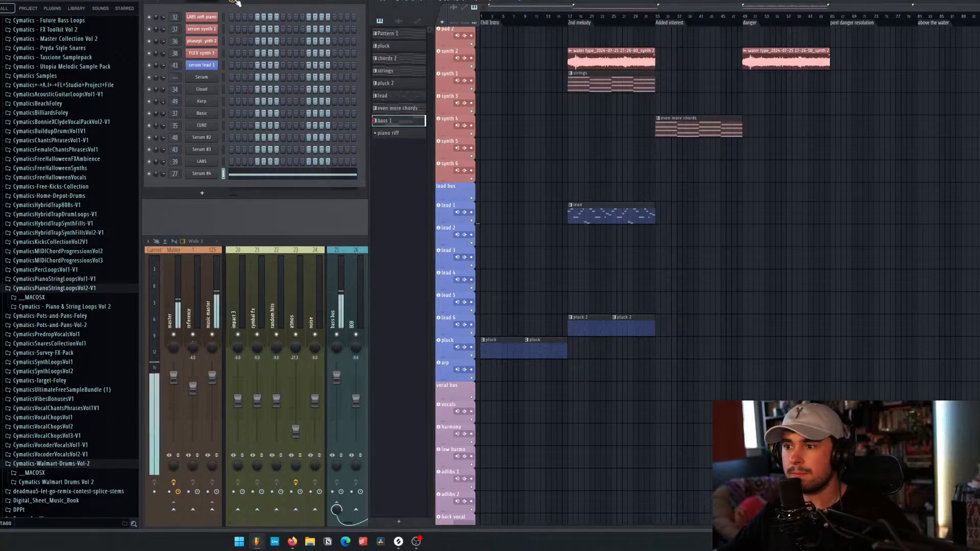
{"action": "key", "text": "space"}
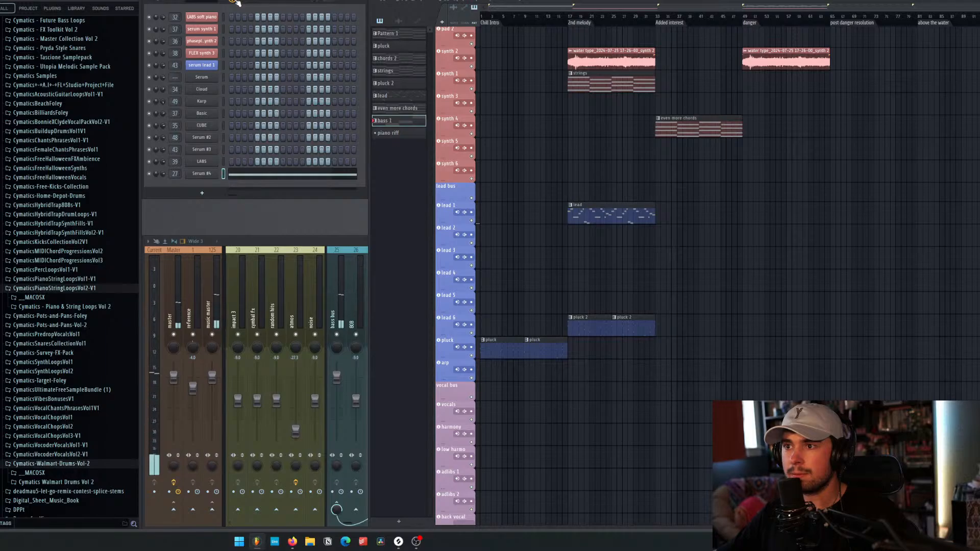
{"action": "left_click", "coordinate": [402, 134]}
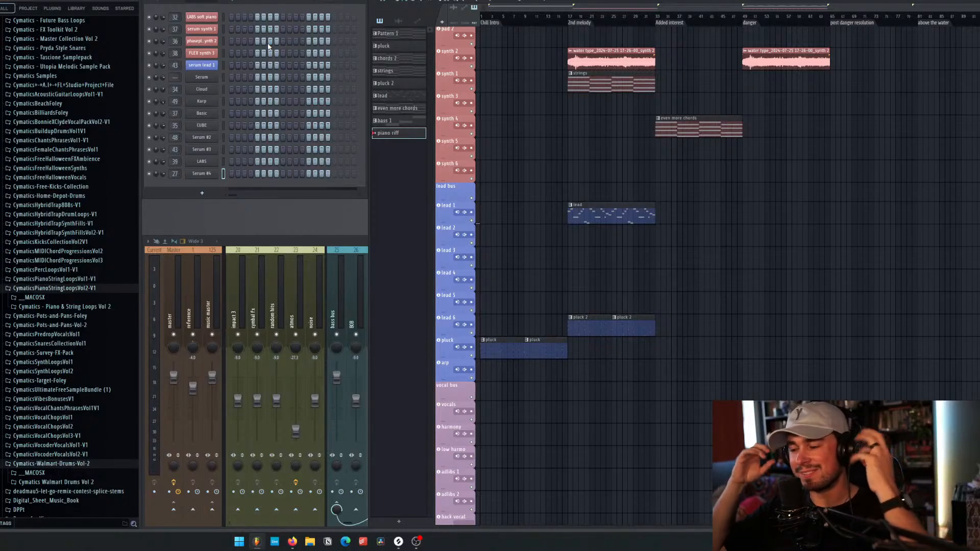
Step: Add a LABS instrument with the Soft Piano sound, raise its volume to full, and close its window
{"action": "left_click", "coordinate": [201, 193]}
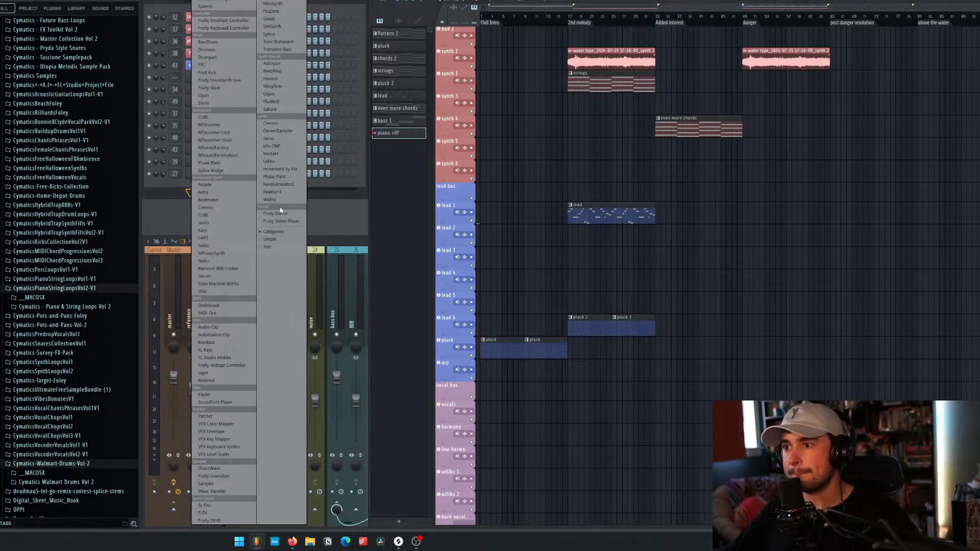
{"action": "left_click", "coordinate": [234, 240]}
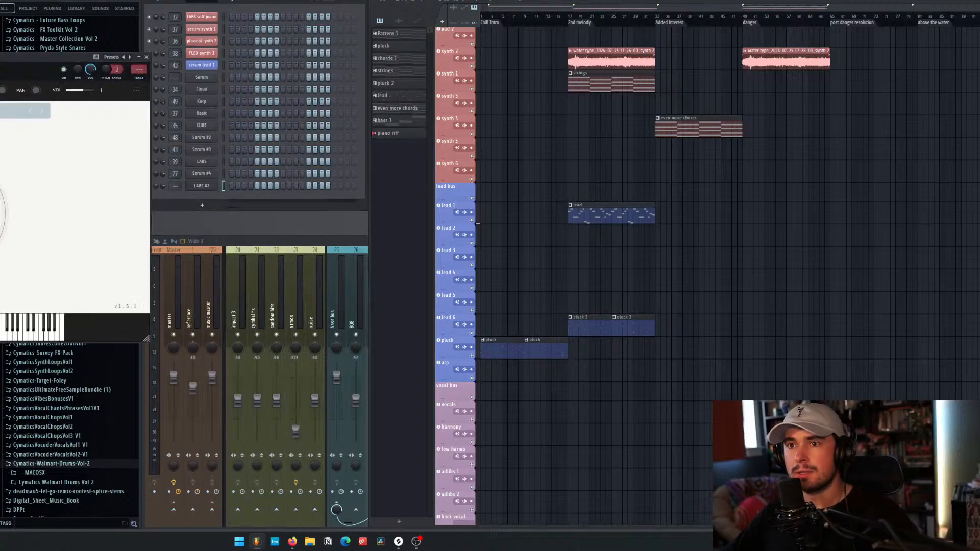
{"action": "left_click_drag", "start_coordinate": [1, 56], "coordinate": [387, 141]}
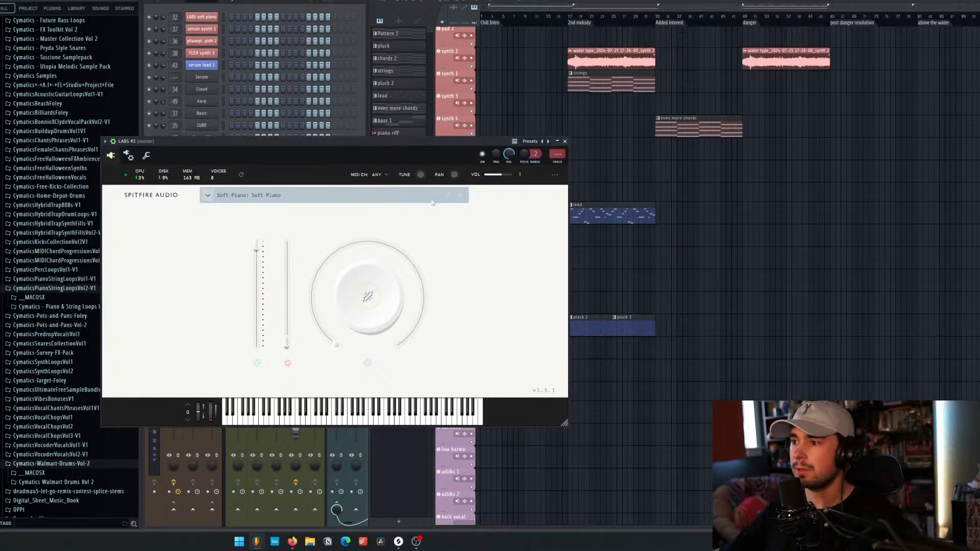
{"action": "left_click_drag", "start_coordinate": [502, 175], "coordinate": [540, 182]}
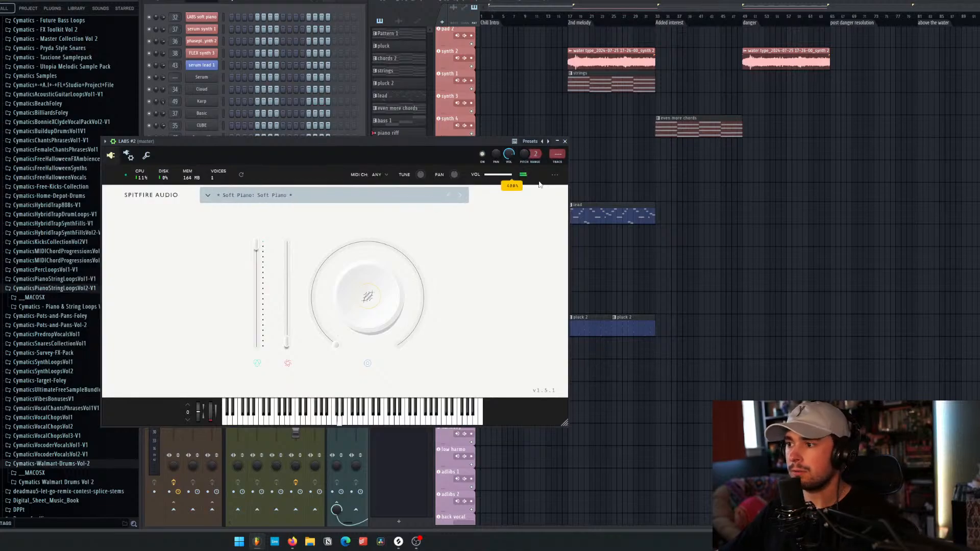
{"action": "left_click", "coordinate": [565, 141]}
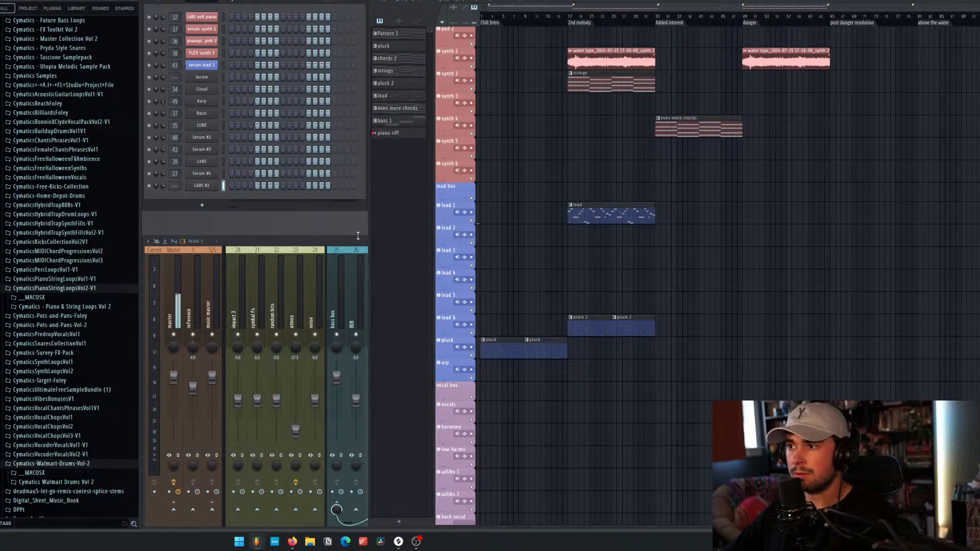
Step: Select the even more chords pattern and the Added interest time range in the playlist
{"action": "left_click", "coordinate": [390, 34]}
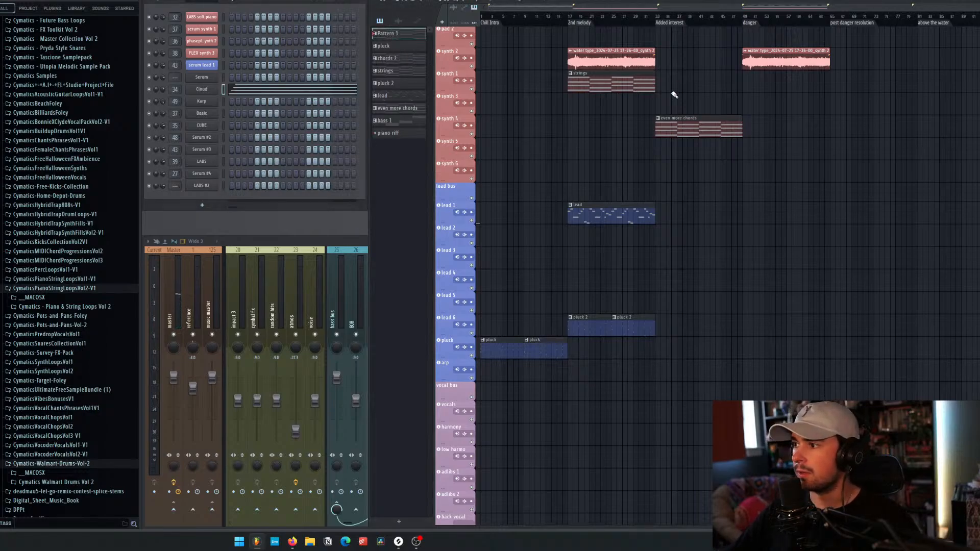
{"action": "left_click", "coordinate": [725, 131]}
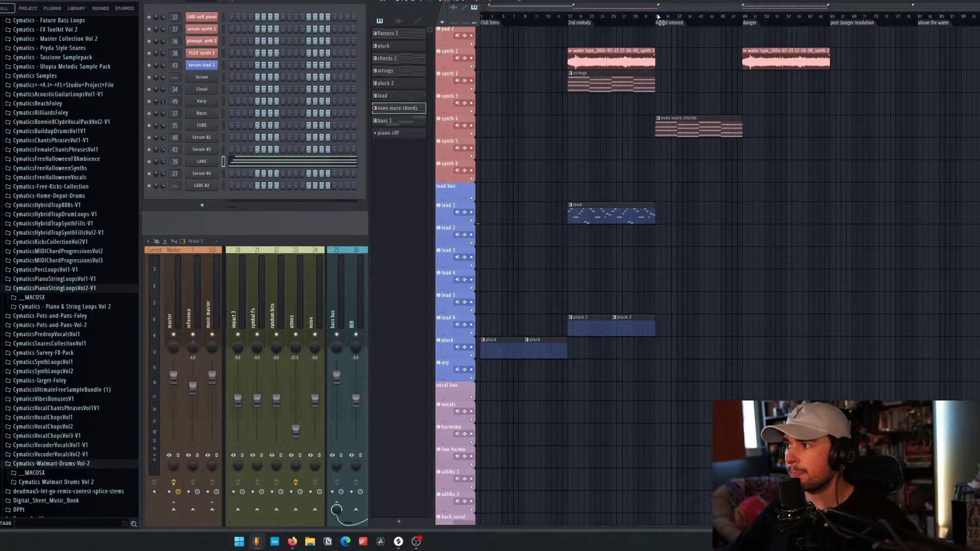
{"action": "left_click_drag", "start_coordinate": [658, 19], "coordinate": [741, 21]}
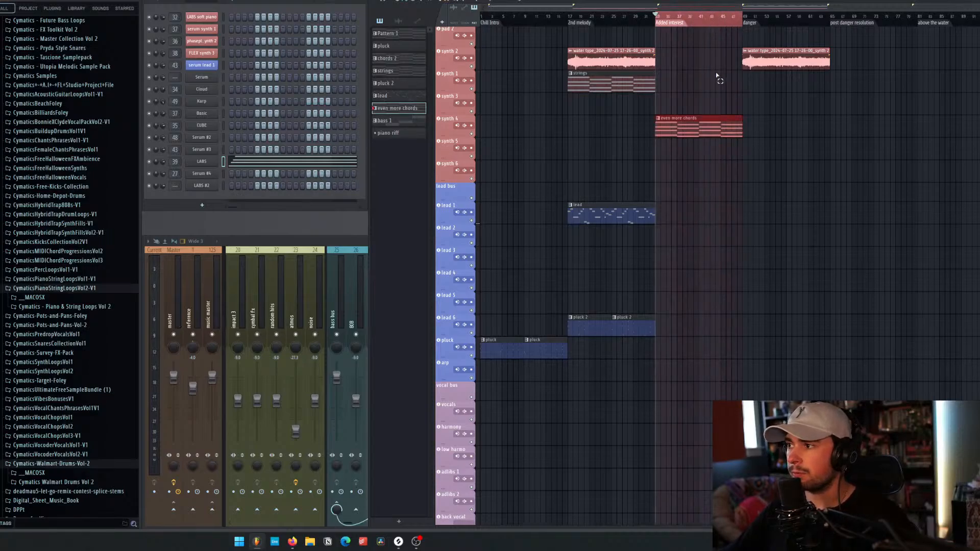
Step: Play the Added interest section while comparing the LABS chord notes with the LABS #2 piano roll
{"action": "right_click", "coordinate": [204, 190]}
{"action": "left_click", "coordinate": [240, 187]}
{"action": "key", "text": "space"}
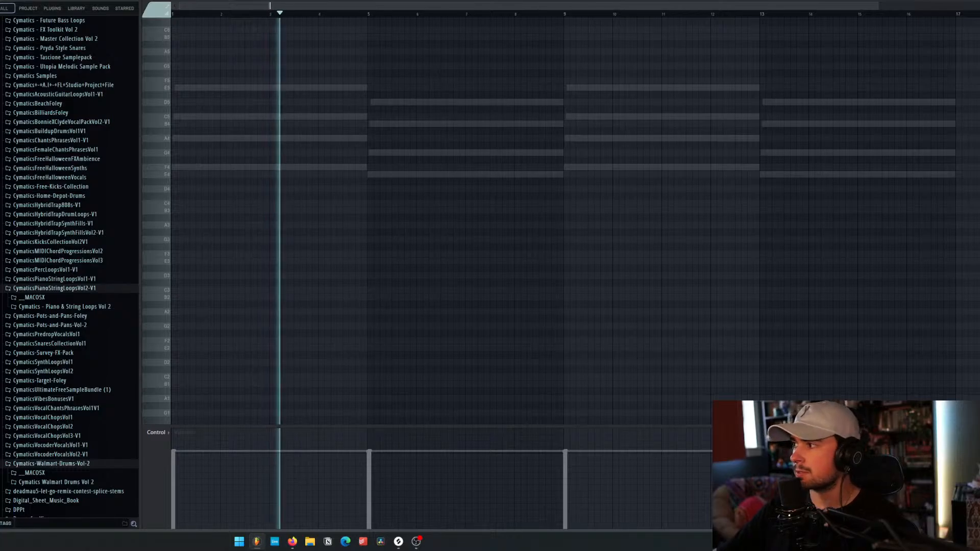
{"action": "left_click", "coordinate": [974, 2]}
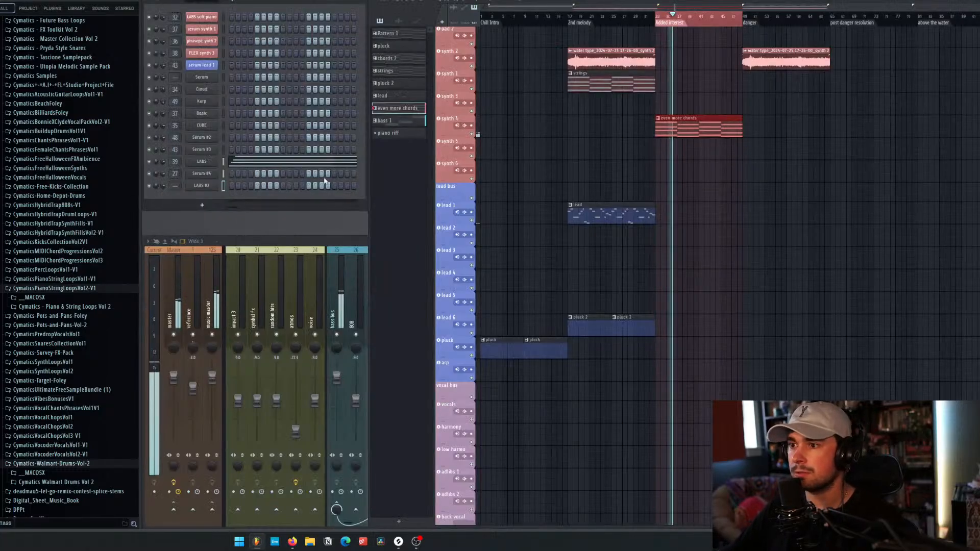
{"action": "left_click", "coordinate": [299, 167]}
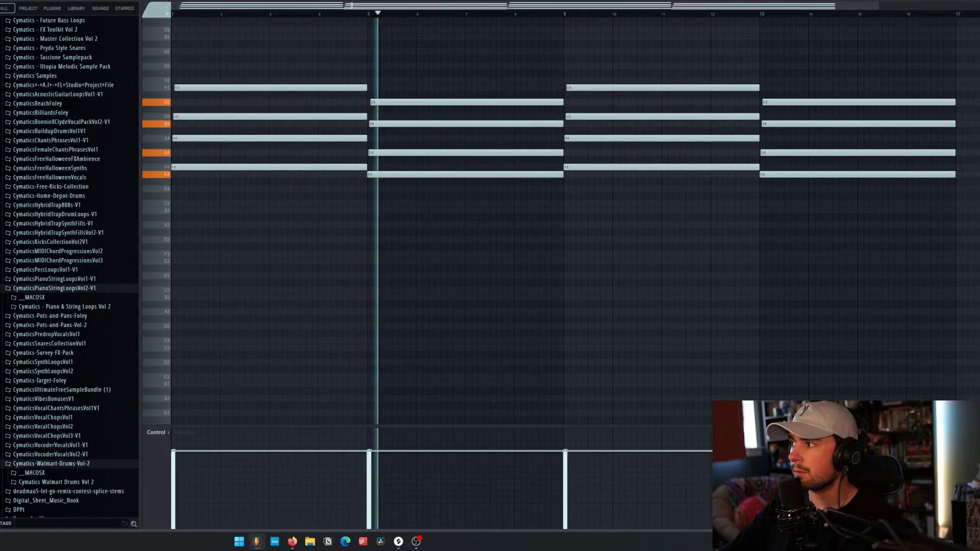
{"action": "left_click", "coordinate": [974, 1]}
{"action": "right_click", "coordinate": [188, 182]}
{"action": "left_click", "coordinate": [229, 184]}
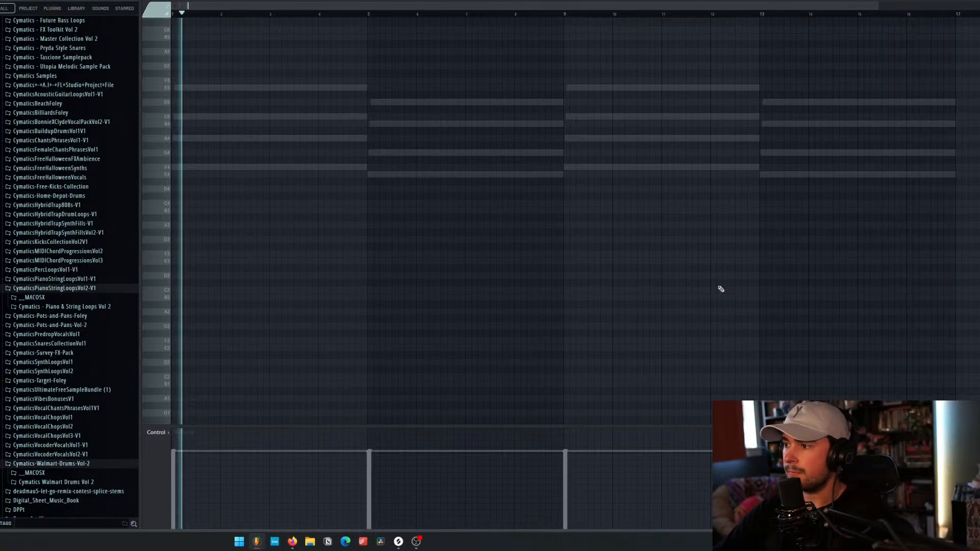
{"action": "key", "text": "F7"}
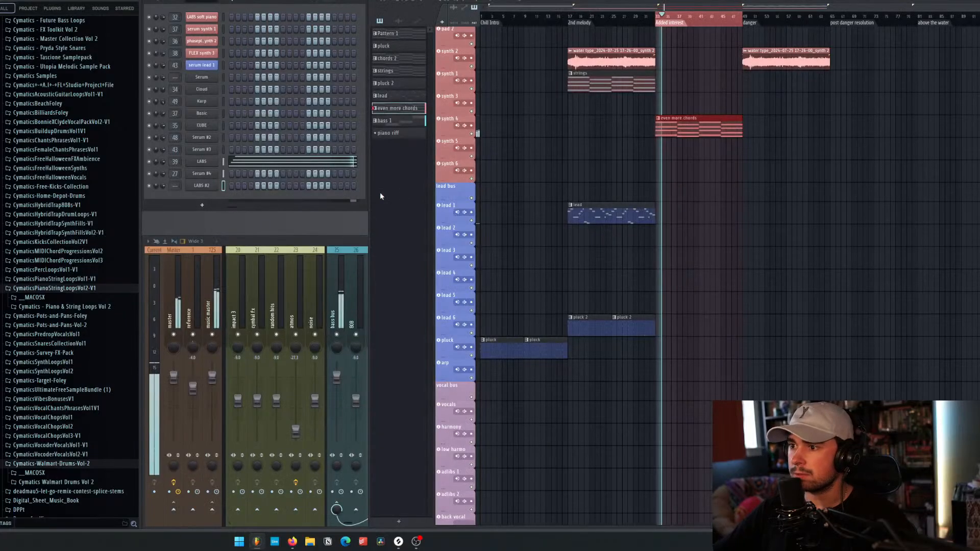
Step: Route the LABS #2 channel to the piano mixer track, number 32
{"action": "left_click", "coordinate": [278, 245]}
{"action": "scroll", "coordinate": [404, 306], "scroll_direction": "down", "scroll_amount": 6}
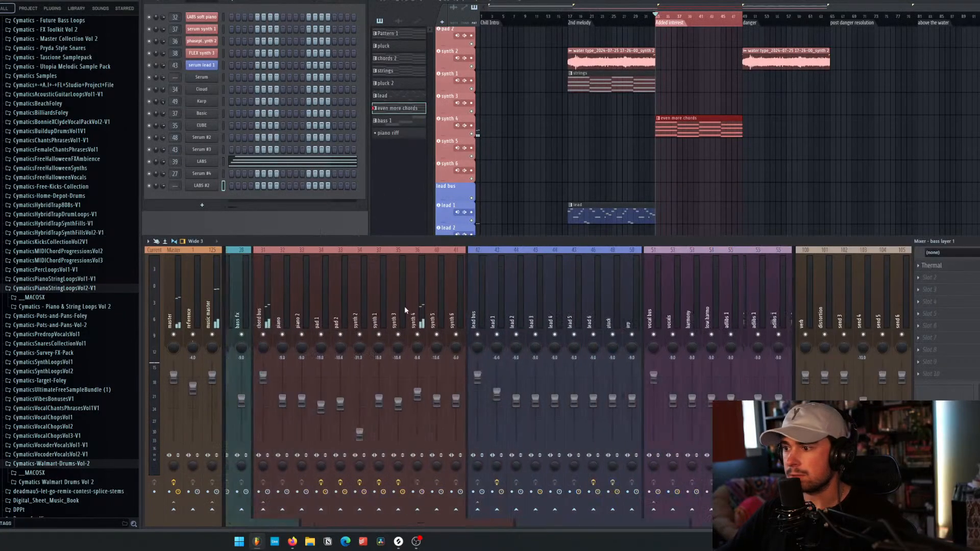
{"action": "scroll", "coordinate": [403, 305], "scroll_direction": "up", "scroll_amount": 1}
{"action": "left_click", "coordinate": [325, 266]}
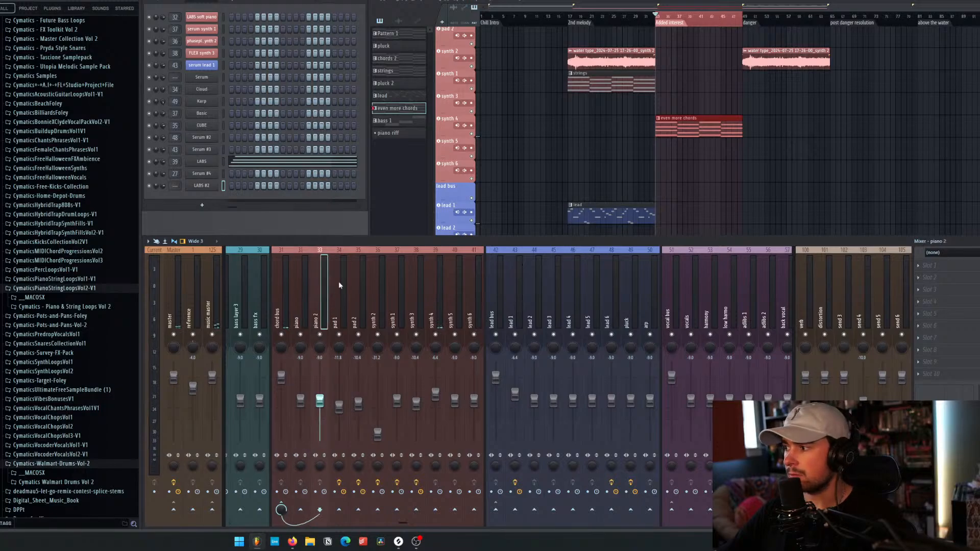
{"action": "scroll", "coordinate": [673, 188], "scroll_direction": "up", "scroll_amount": 3}
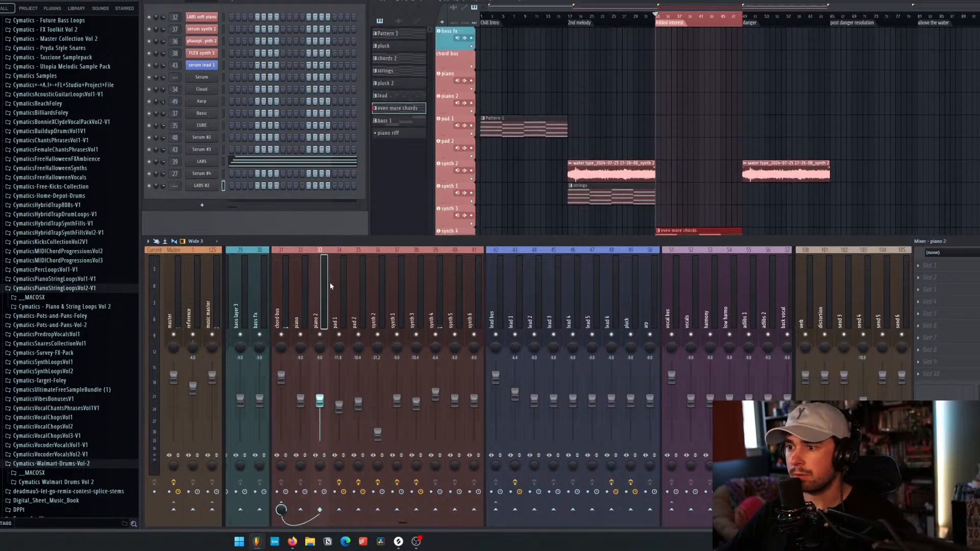
{"action": "left_click", "coordinate": [302, 288]}
{"action": "left_click_drag", "start_coordinate": [175, 186], "coordinate": [175, 139]}
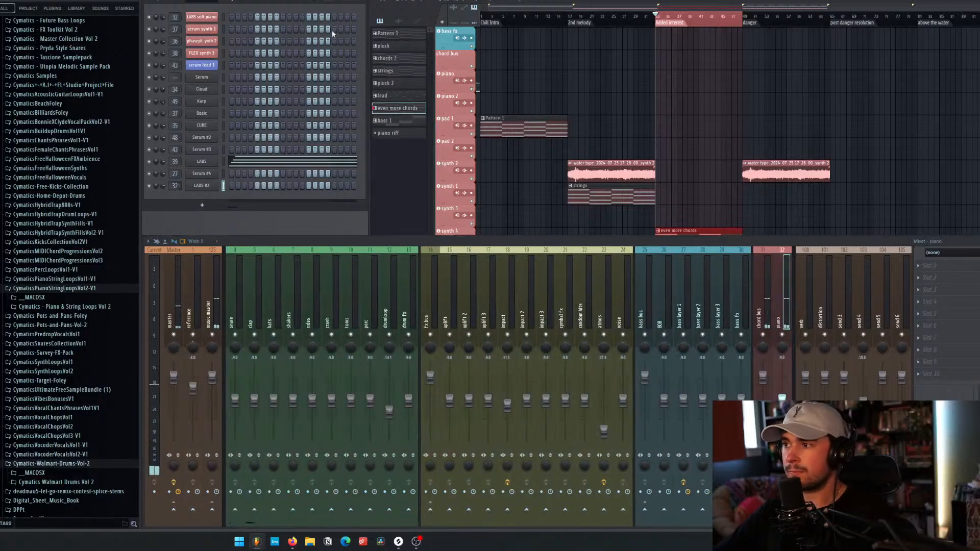
Step: Raise the Arctic Swells LABS instrument's volume during playback and rebalance the synth 4 and bass layer 1 mixer levels
{"action": "key", "text": "space"}
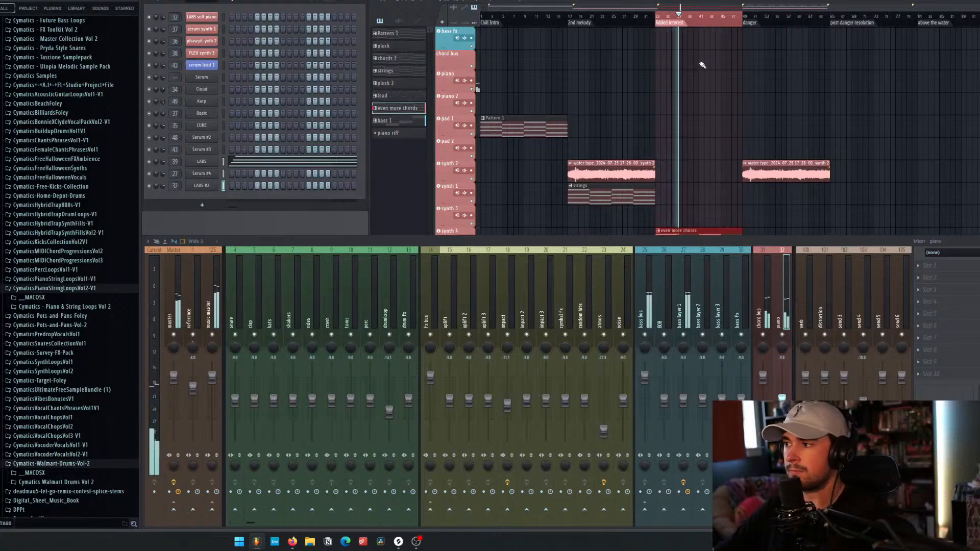
{"action": "scroll", "coordinate": [681, 119], "scroll_direction": "down", "scroll_amount": 3}
{"action": "left_click", "coordinate": [679, 120]}
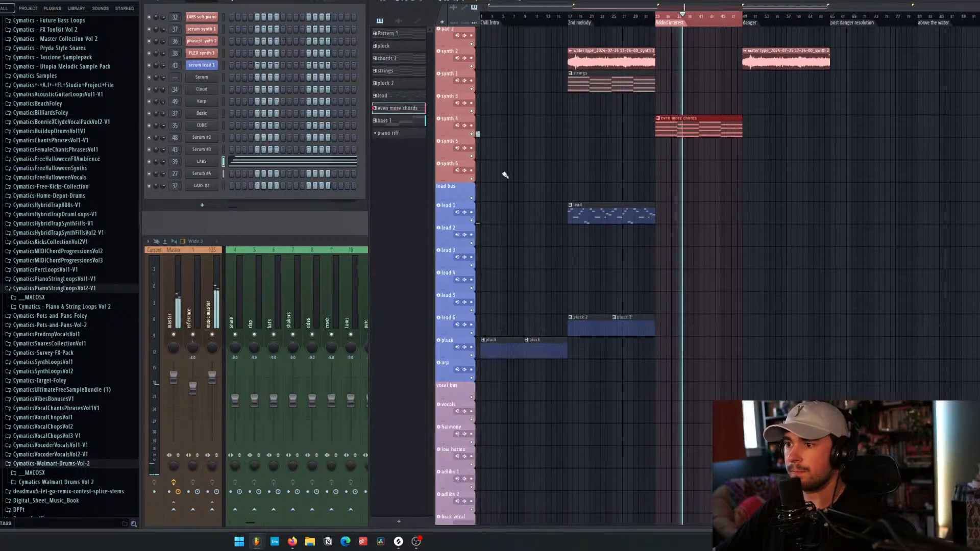
{"action": "left_click", "coordinate": [304, 244]}
{"action": "scroll", "coordinate": [568, 303], "scroll_direction": "down", "scroll_amount": 4}
{"action": "scroll", "coordinate": [568, 302], "scroll_direction": "down", "scroll_amount": 2}
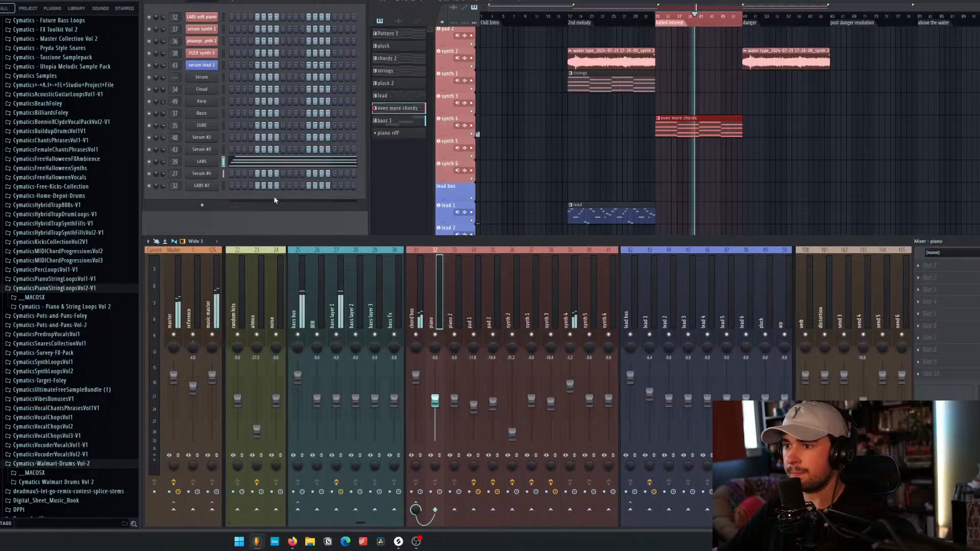
{"action": "left_click", "coordinate": [202, 162]}
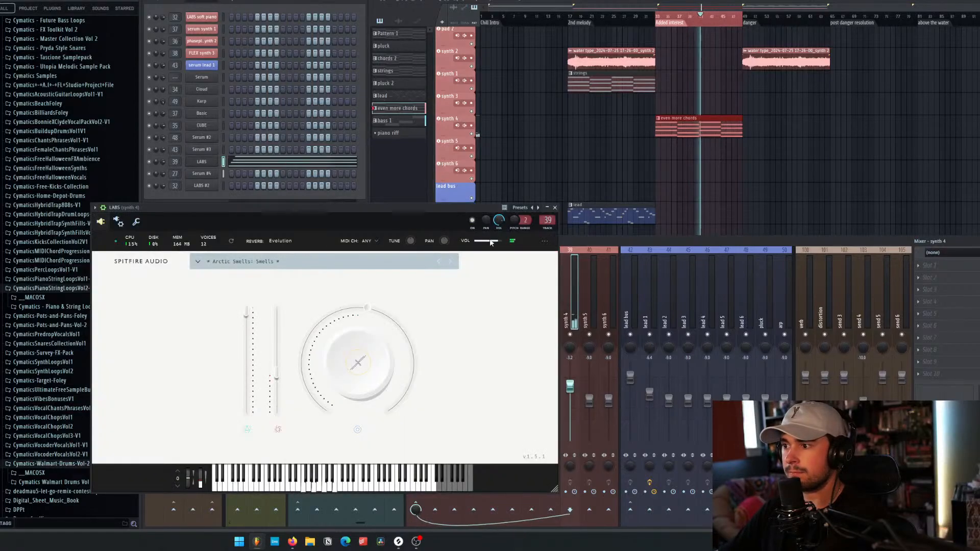
{"action": "left_click_drag", "start_coordinate": [488, 241], "coordinate": [502, 240]}
{"action": "left_click", "coordinate": [555, 207]}
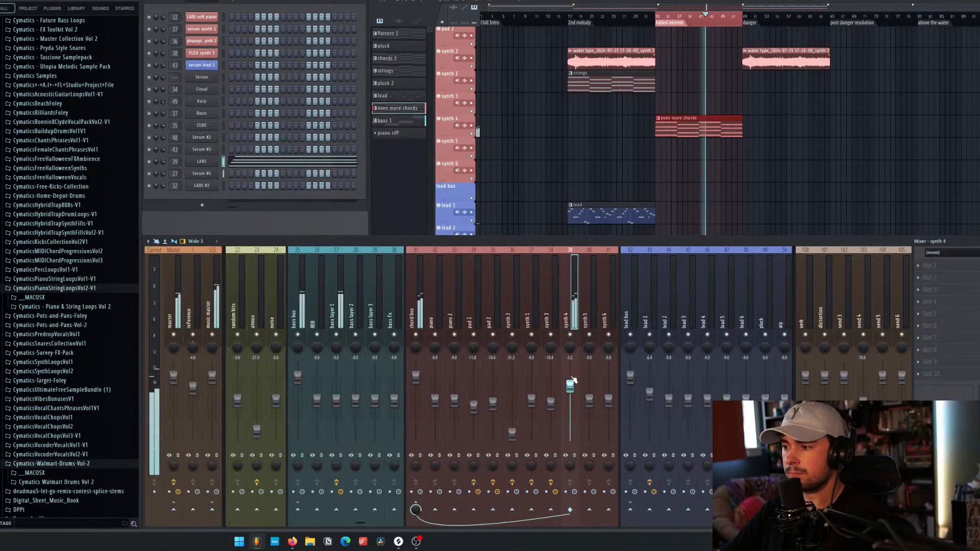
{"action": "scroll", "coordinate": [574, 314], "scroll_direction": "left", "scroll_amount": 3}
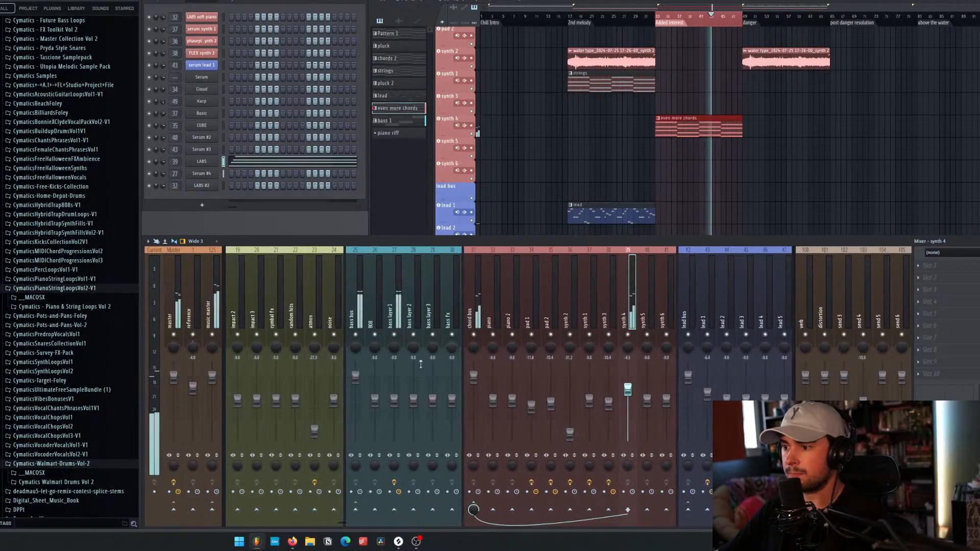
{"action": "left_click", "coordinate": [497, 307]}
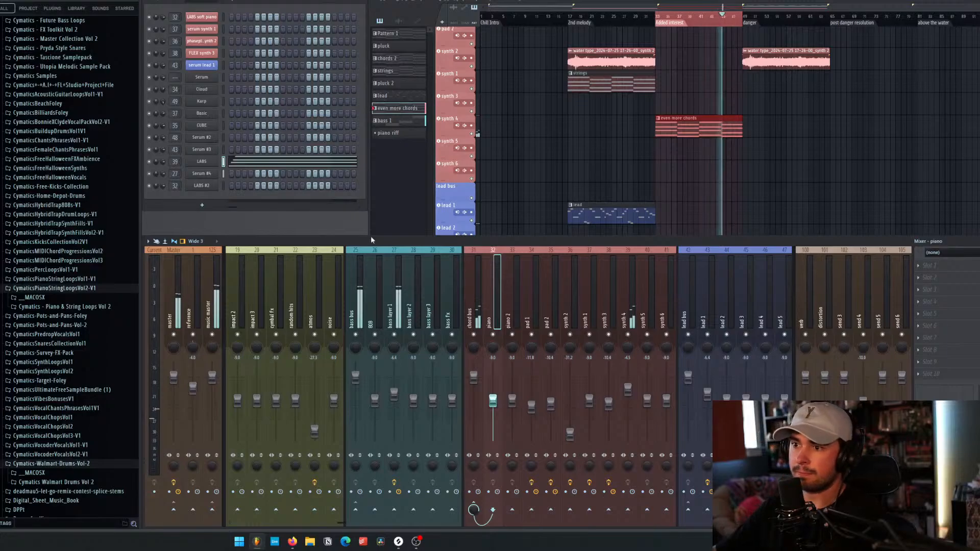
Step: Write a descending riff for LABS #2 in bar 1: short G and F notes followed by a longer E
{"action": "right_click", "coordinate": [216, 188]}
{"action": "left_click", "coordinate": [228, 189]}
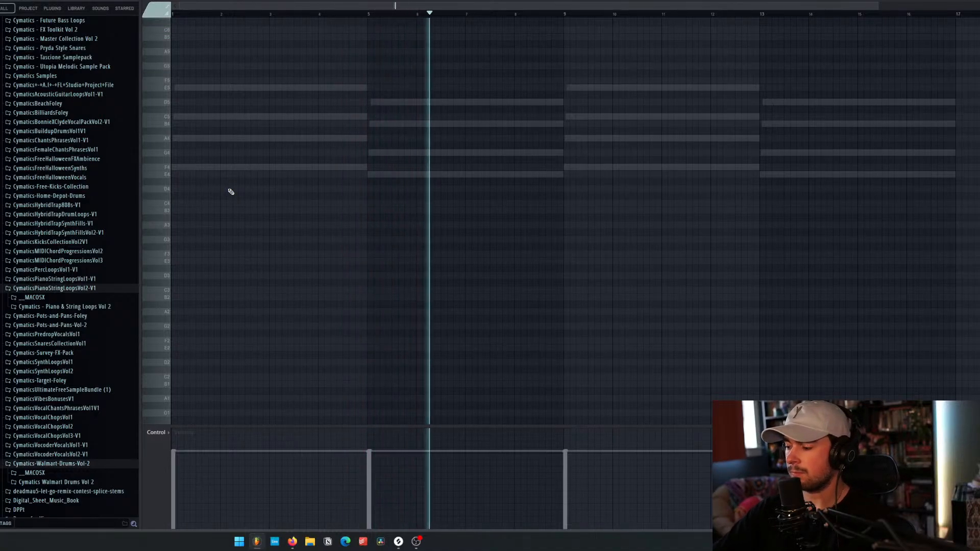
{"action": "scroll", "coordinate": [253, 184], "scroll_direction": "up", "scroll_amount": 8}
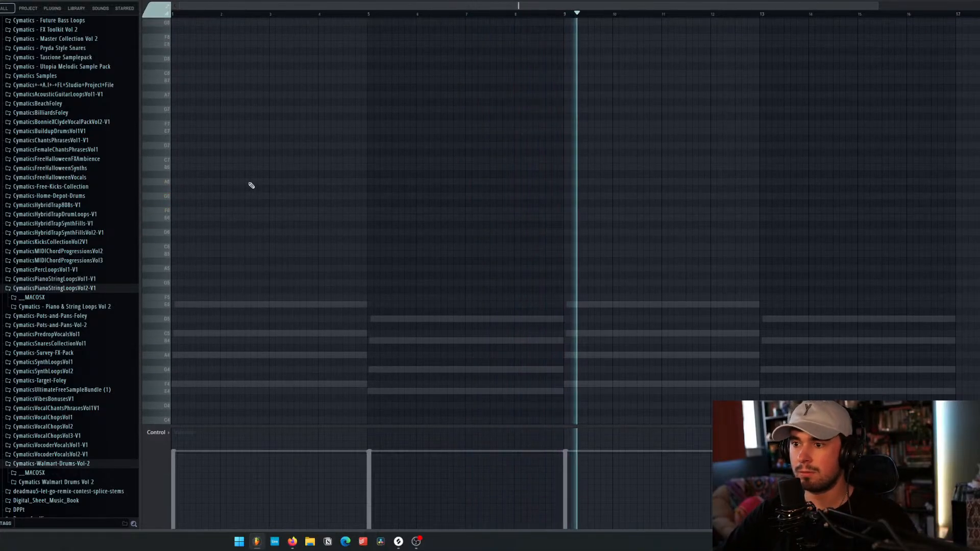
{"action": "key", "text": "space"}
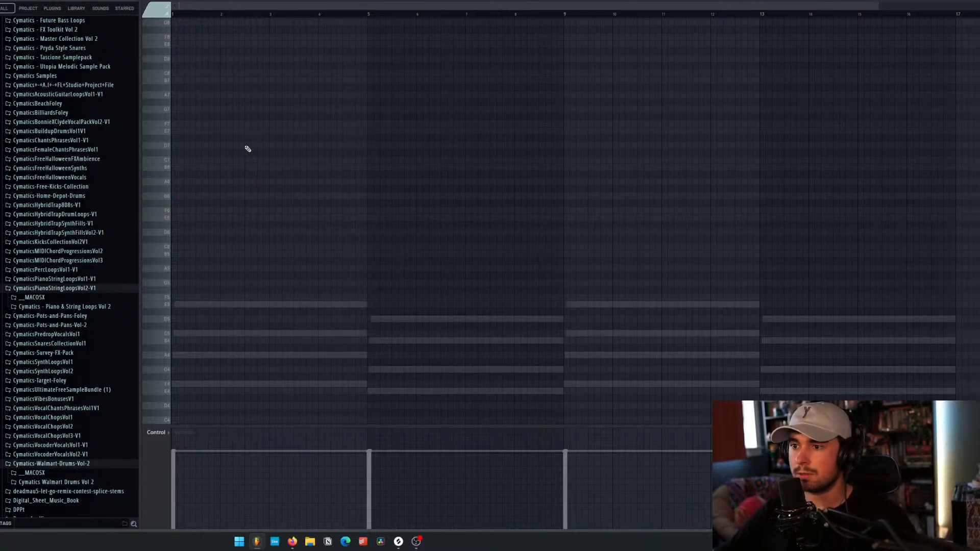
{"action": "left_click", "coordinate": [195, 198]}
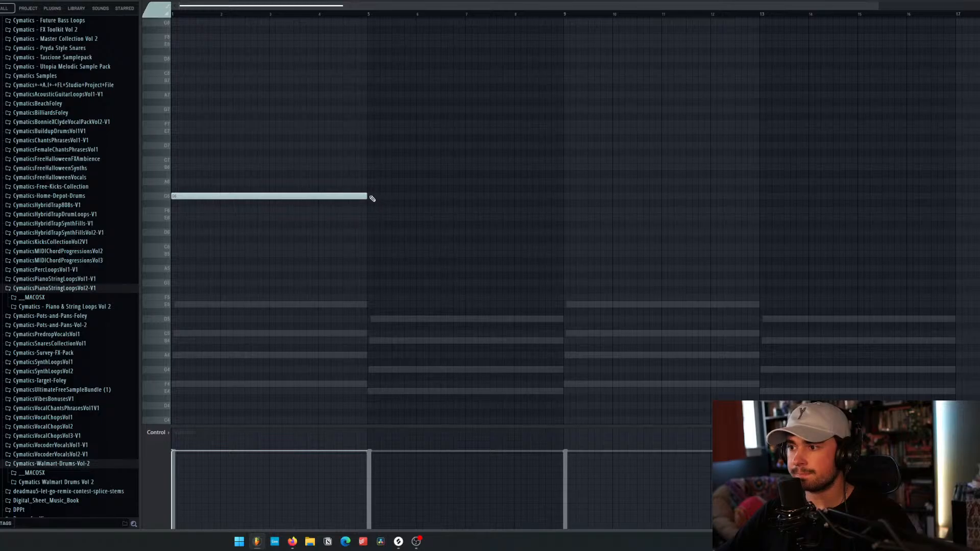
{"action": "left_click_drag", "start_coordinate": [372, 198], "coordinate": [170, 211]}
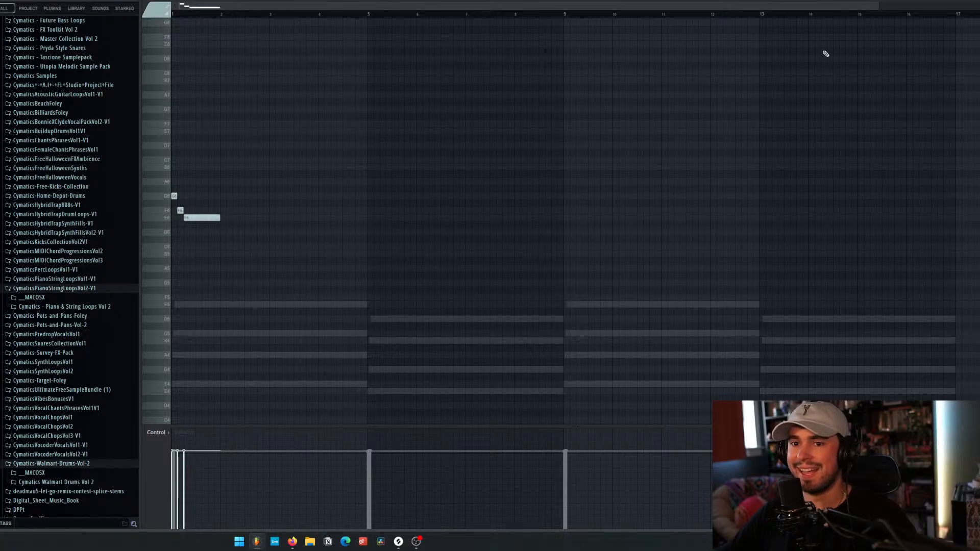
Step: Close the piano roll and the LABS Soft Piano window, and play back the Added interest section
{"action": "key", "text": "F7"}
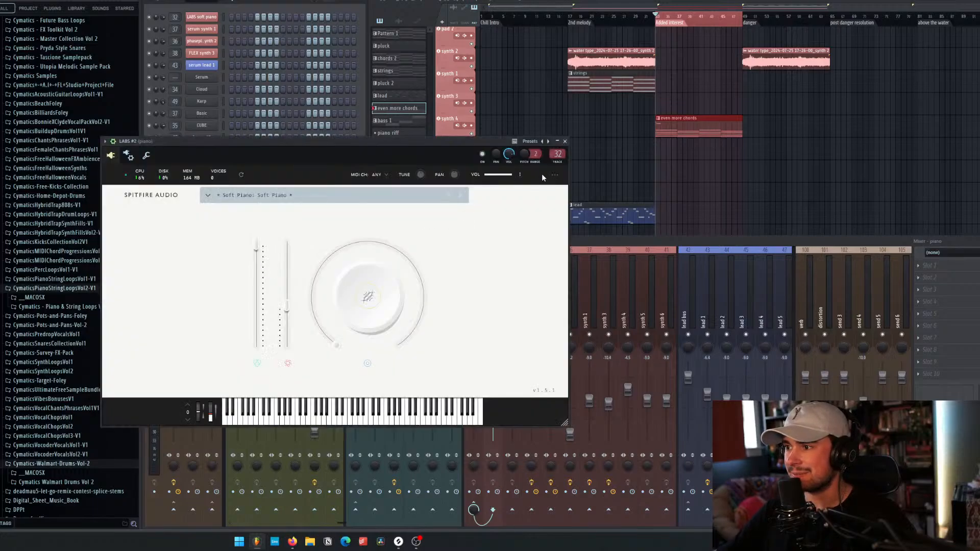
{"action": "left_click", "coordinate": [565, 141]}
{"action": "scroll", "coordinate": [607, 288], "scroll_direction": "right", "scroll_amount": 3}
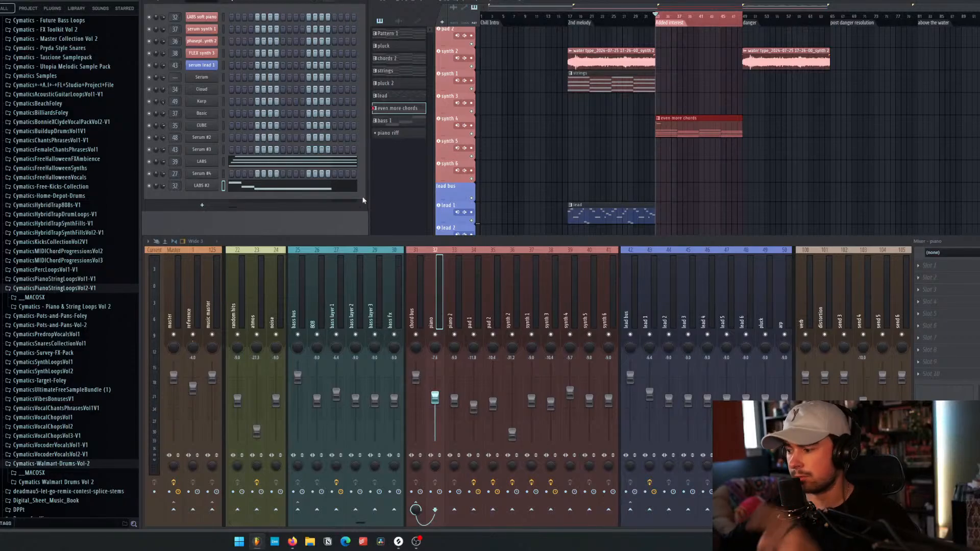
{"action": "key", "text": "space"}
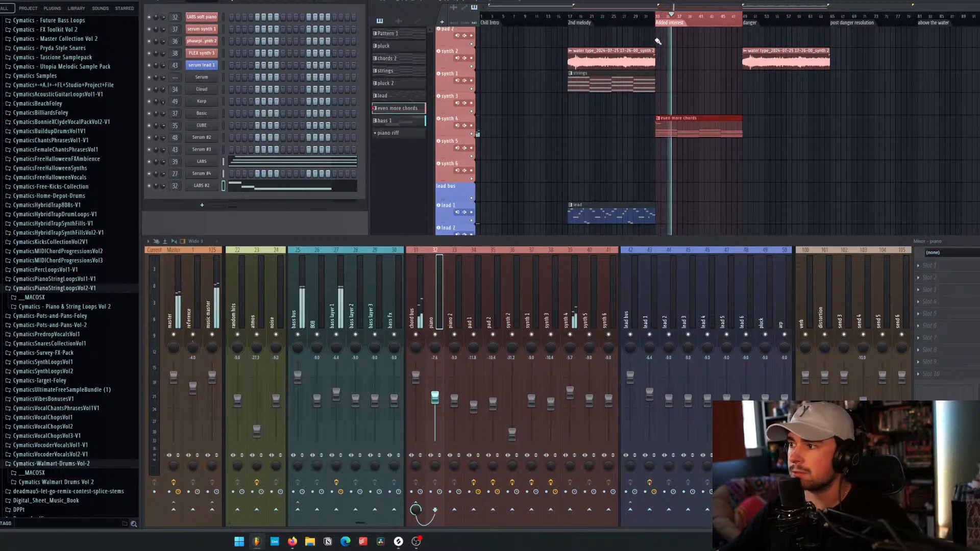
{"action": "key", "text": "space"}
Step: Lengthen the riff's G note, move the F after it, start the E where the F ends, and play it back
{"action": "left_click", "coordinate": [281, 194]}
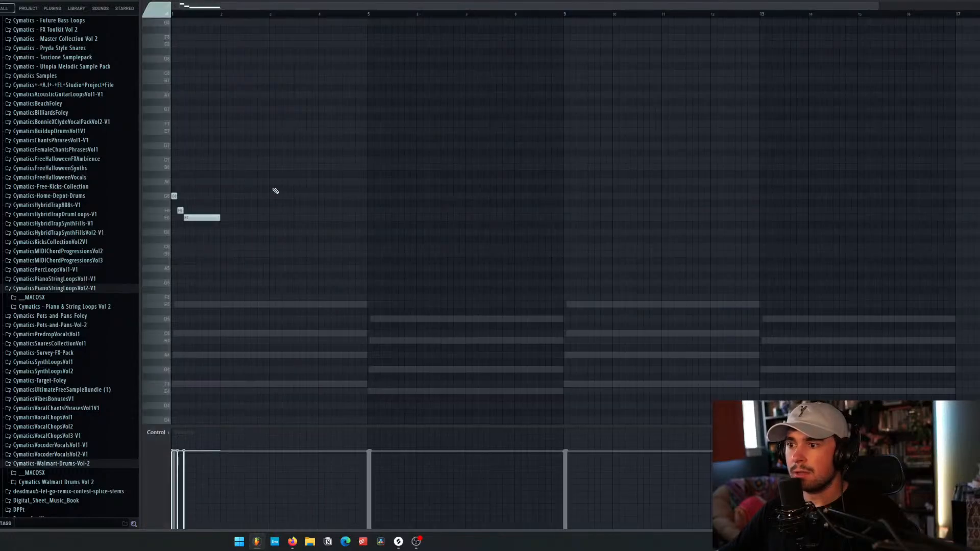
{"action": "scroll", "coordinate": [194, 239], "scroll_direction": "up", "scroll_amount": 6}
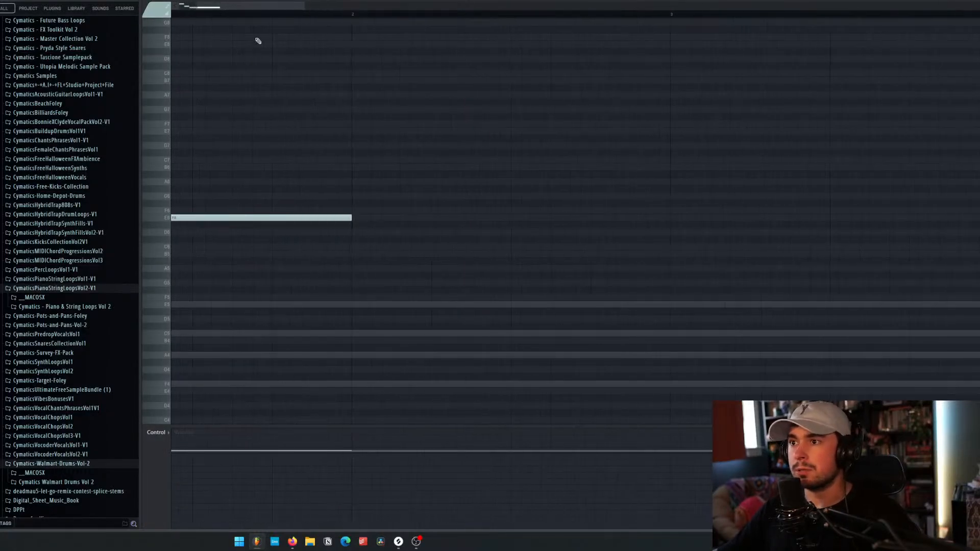
{"action": "left_click_drag", "start_coordinate": [259, 8], "coordinate": [239, 8]}
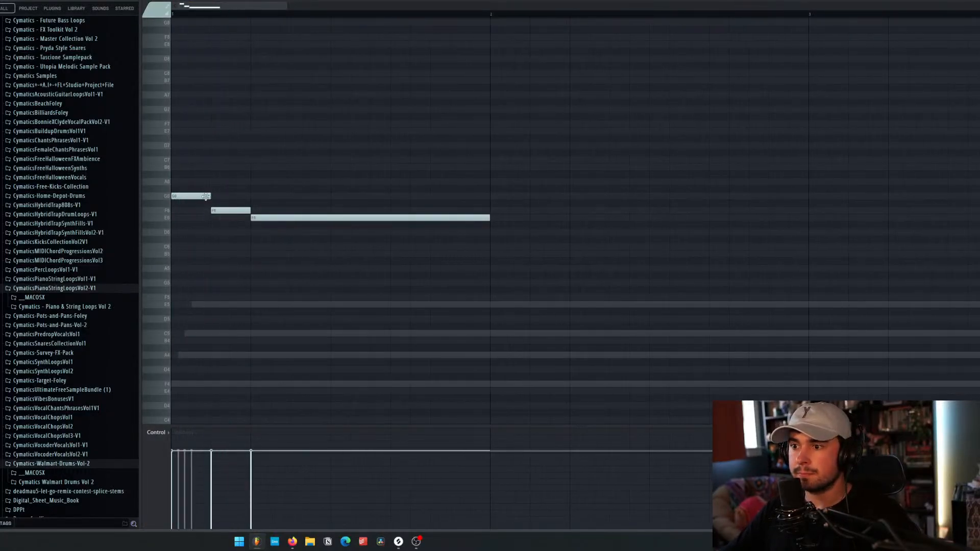
{"action": "left_click_drag", "start_coordinate": [222, 212], "coordinate": [235, 209]}
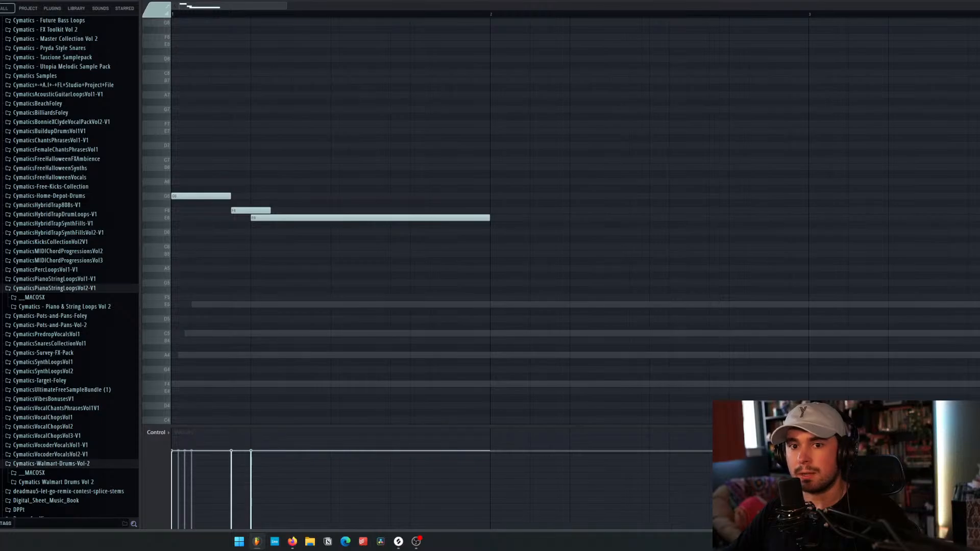
{"action": "left_click_drag", "start_coordinate": [278, 217], "coordinate": [307, 217]}
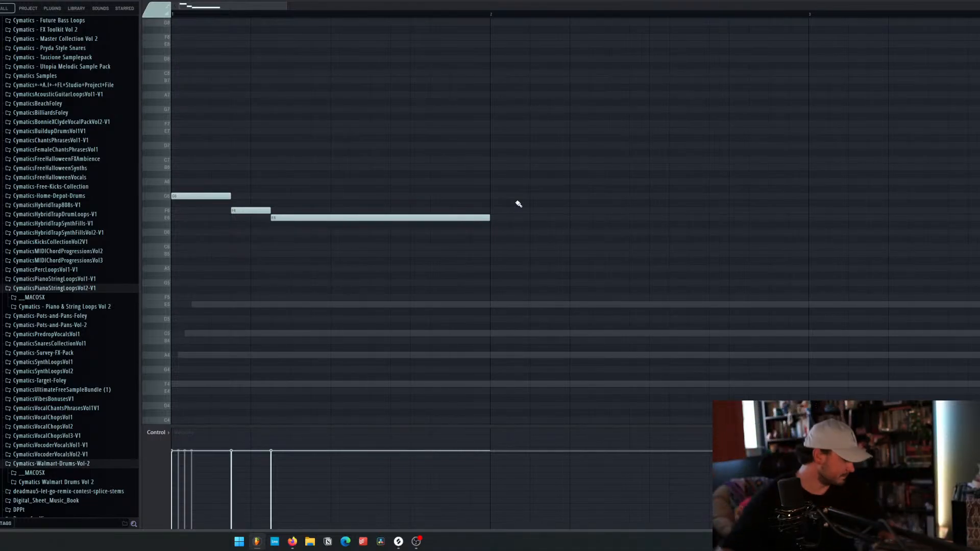
{"action": "key", "text": "space"}
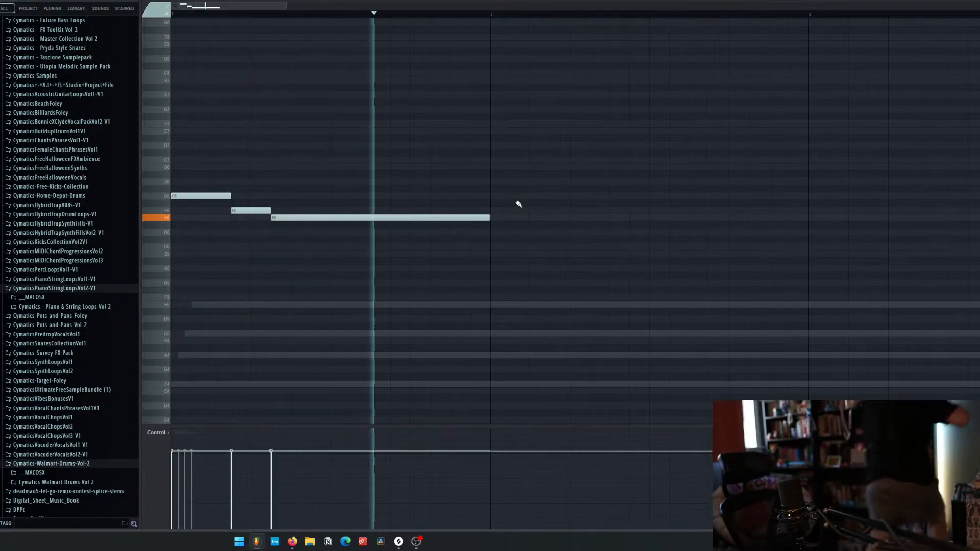
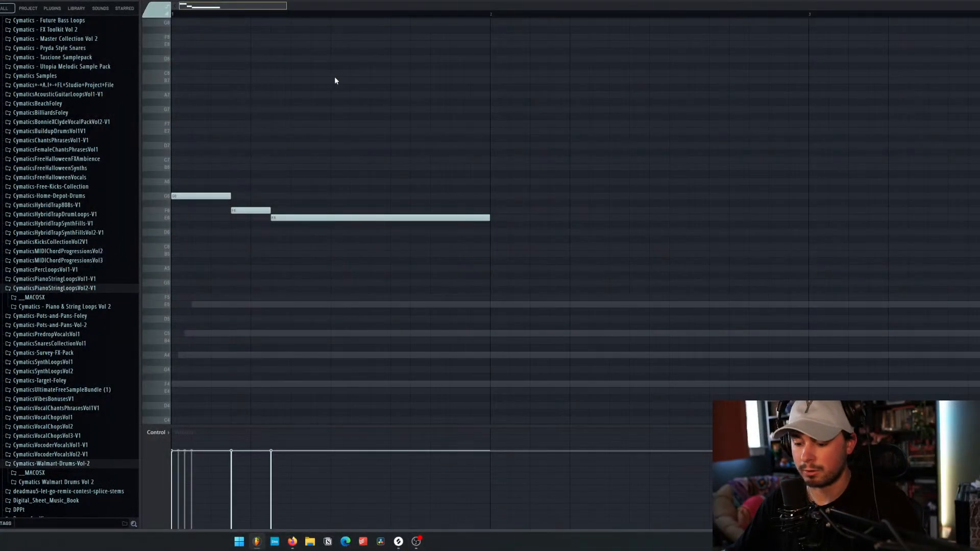
{"action": "scroll", "coordinate": [339, 79], "scroll_direction": "down", "scroll_amount": 3}
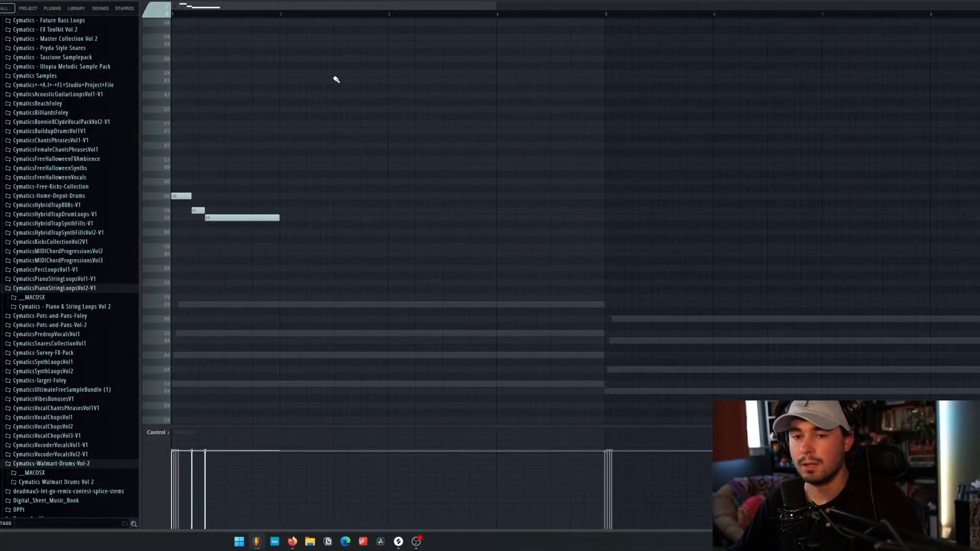
Step: Play back the piano riff alone, close the piano roll, and listen to the Added interest section in the playlist
{"action": "key", "text": "space"}
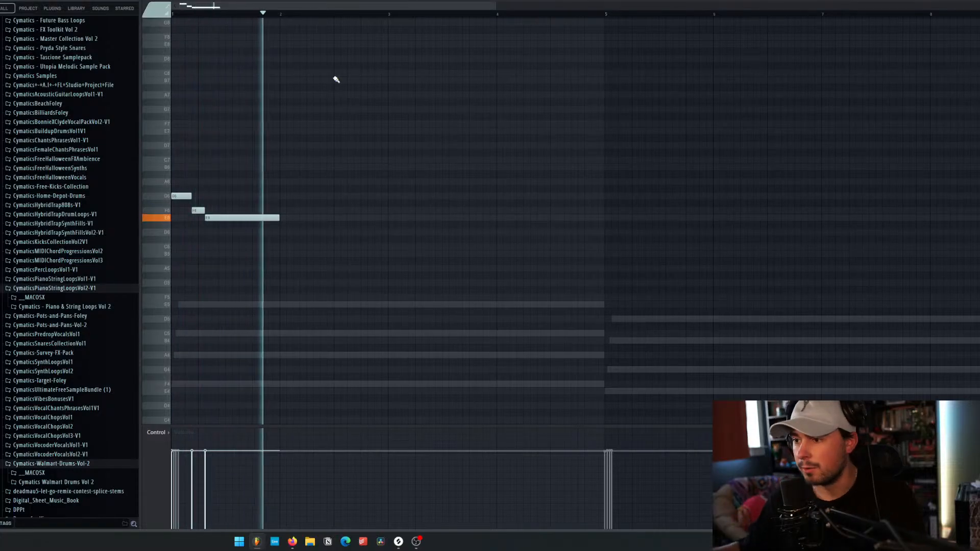
{"action": "key", "text": "space"}
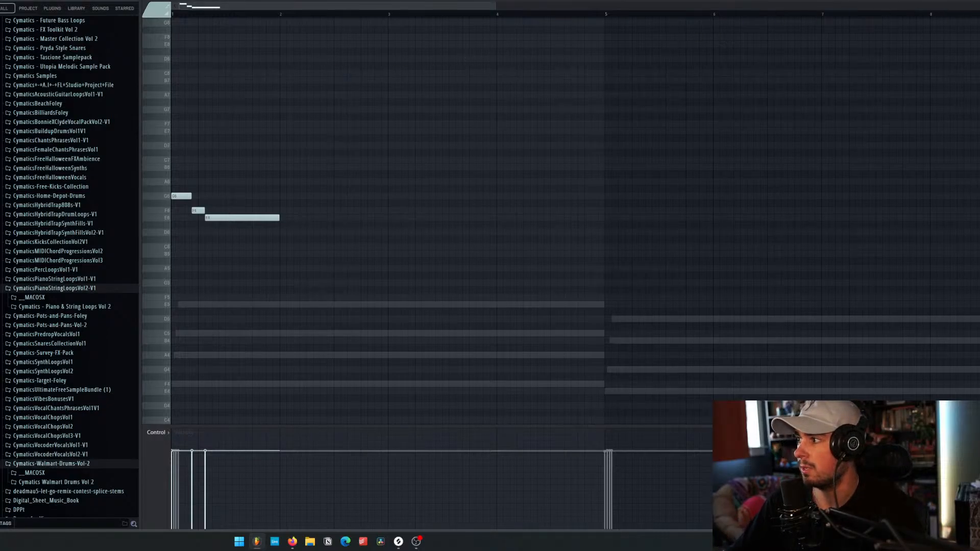
{"action": "key", "text": "F7"}
{"action": "left_click", "coordinate": [684, 6]}
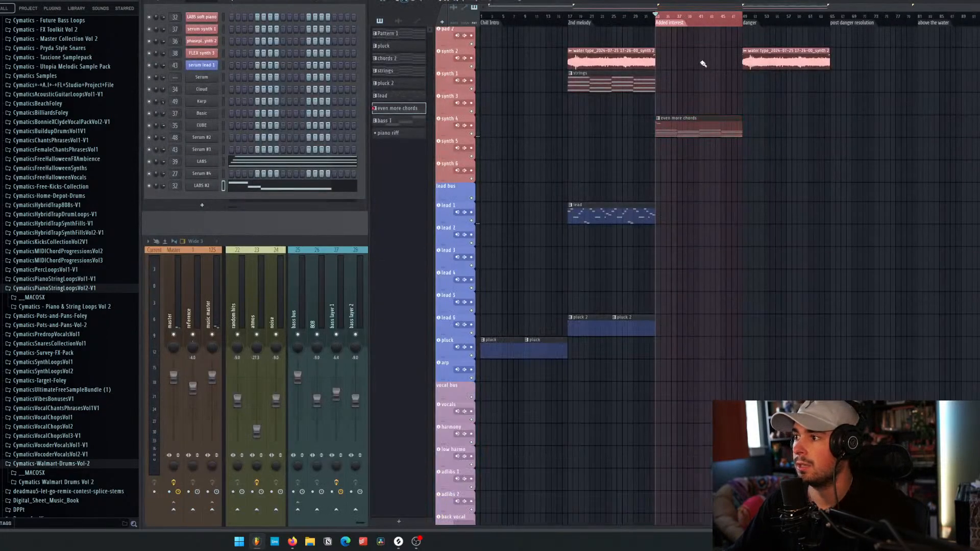
{"action": "key", "text": "space"}
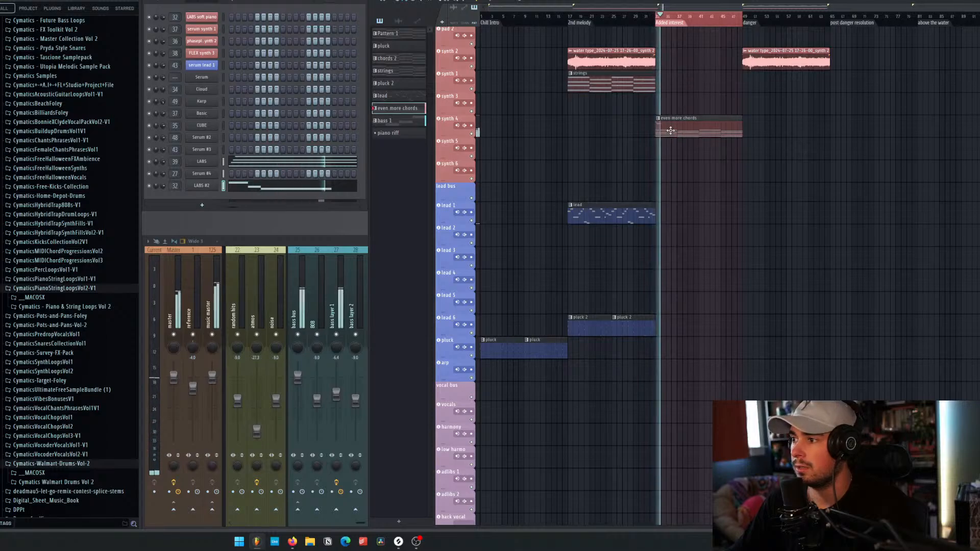
{"action": "key", "text": "space"}
Step: Insert the ValhallaVintageVerb reverb on the piano mixer track and bring its window fully into view
{"action": "left_click", "coordinate": [298, 243]}
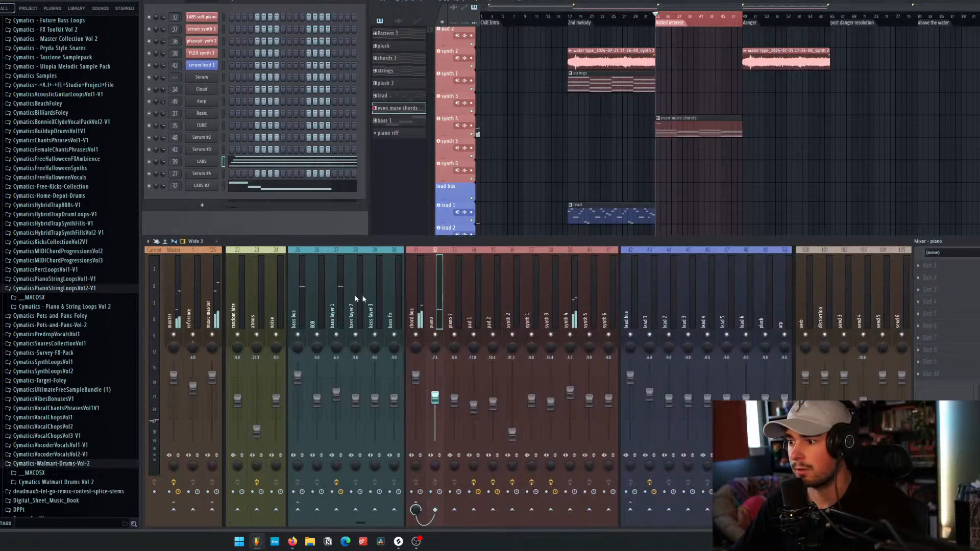
{"action": "left_click", "coordinate": [950, 269]}
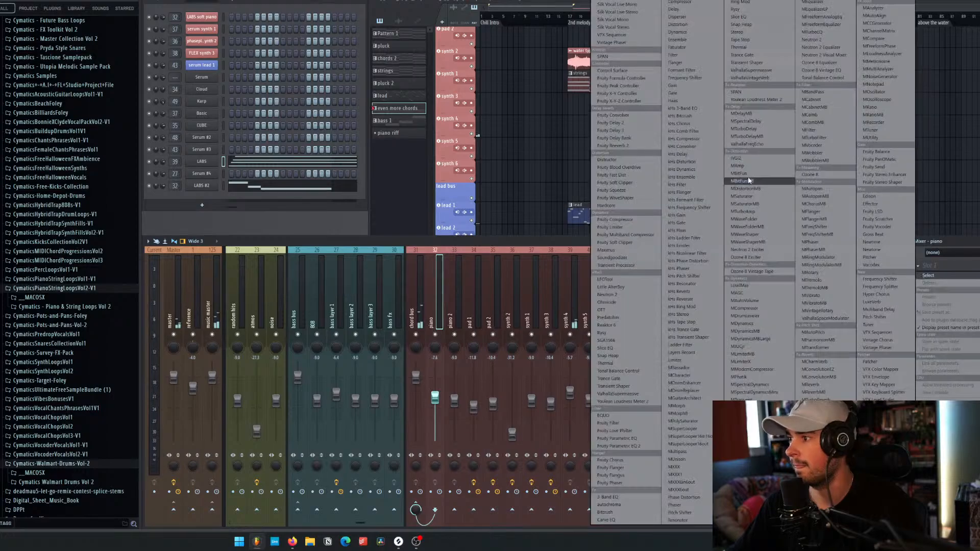
{"action": "left_click", "coordinate": [759, 78]}
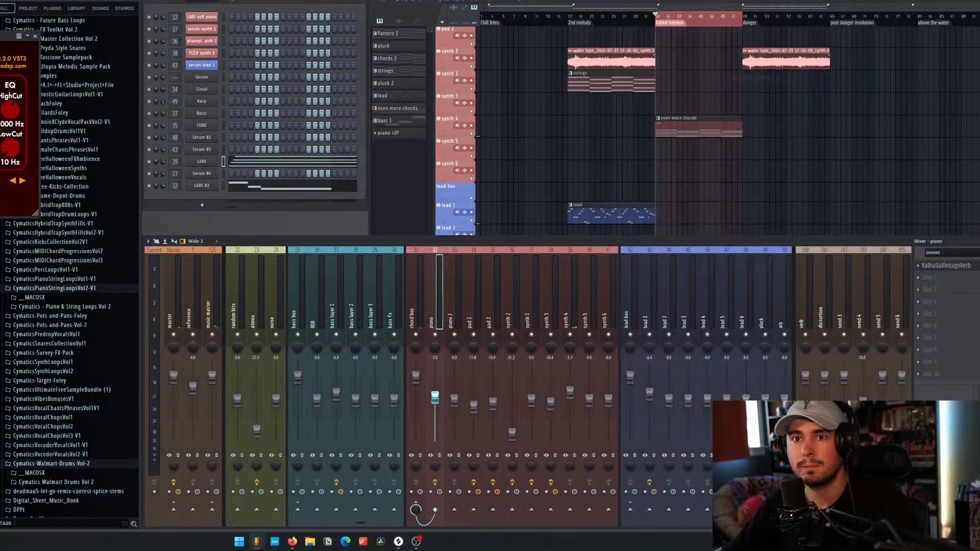
{"action": "left_click_drag", "start_coordinate": [0, 37], "coordinate": [286, 105]}
Step: Load the Halls preset Hall Of The Siren, set the reverb mix to 39.6%, play it back and close the reverb
{"action": "left_click", "coordinate": [505, 252]}
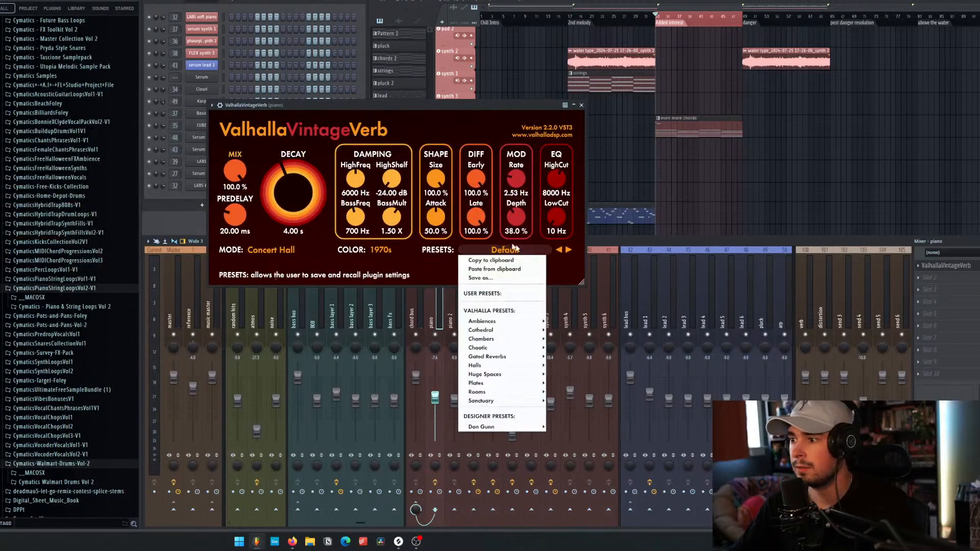
{"action": "mouse_move", "coordinate": [491, 339]}
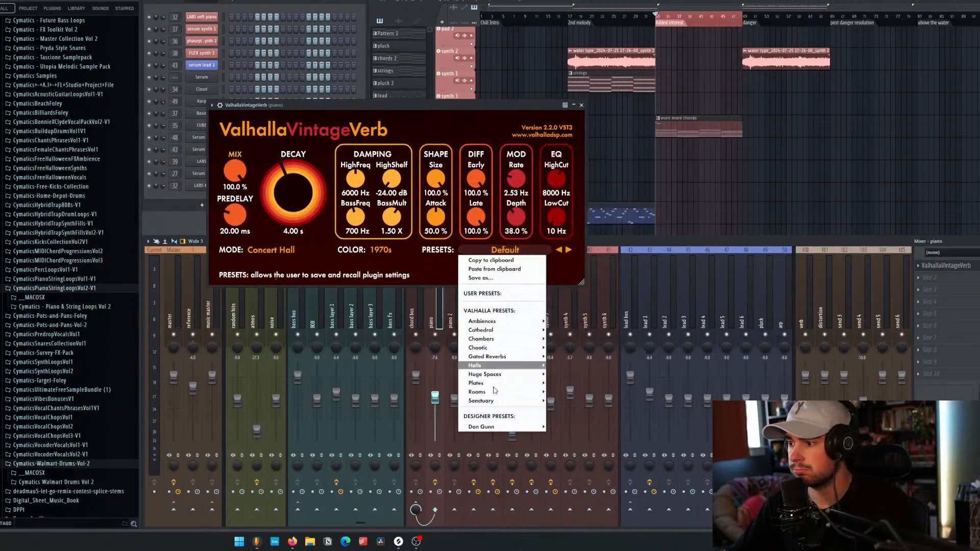
{"action": "mouse_move", "coordinate": [492, 365]}
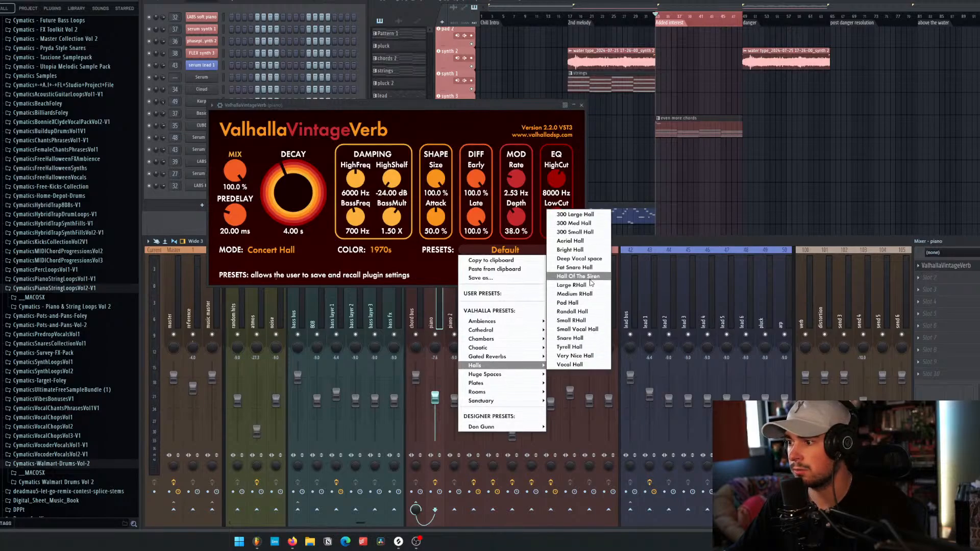
{"action": "left_click", "coordinate": [590, 277]}
{"action": "left_click_drag", "start_coordinate": [247, 172], "coordinate": [241, 232]}
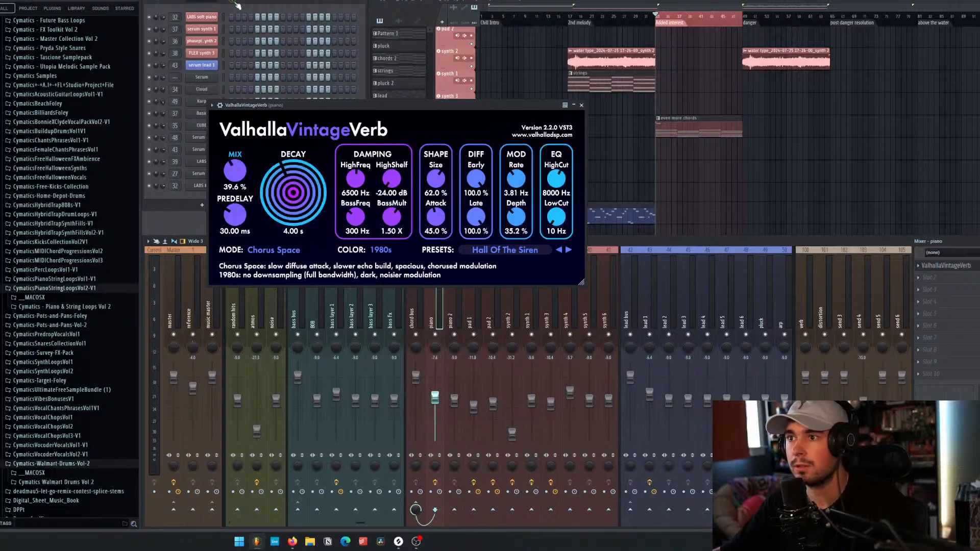
{"action": "key", "text": "space"}
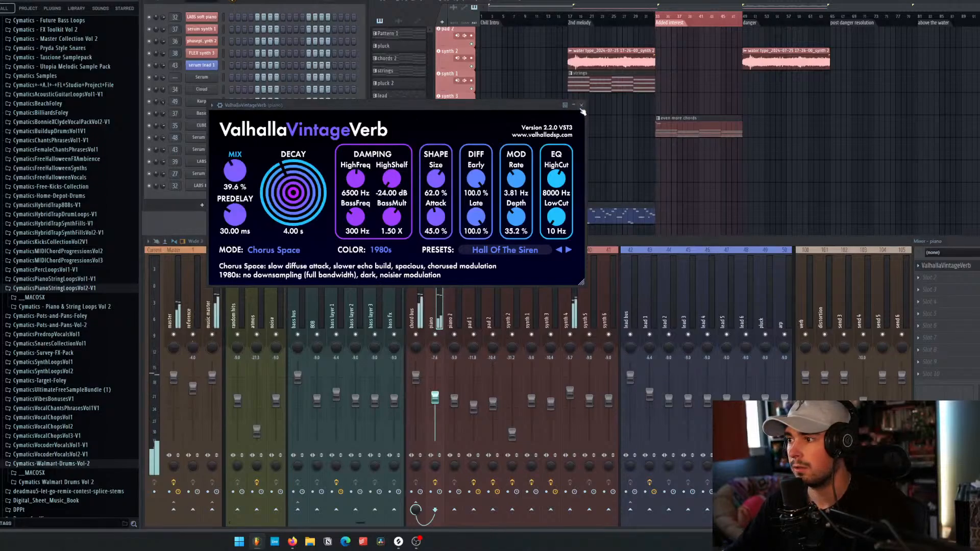
{"action": "left_click", "coordinate": [581, 105]}
Step: Add a second phrase to the LABS #2 riff in bar 3: short G and B notes, then a longer E, and play it back
{"action": "left_click", "coordinate": [263, 194]}
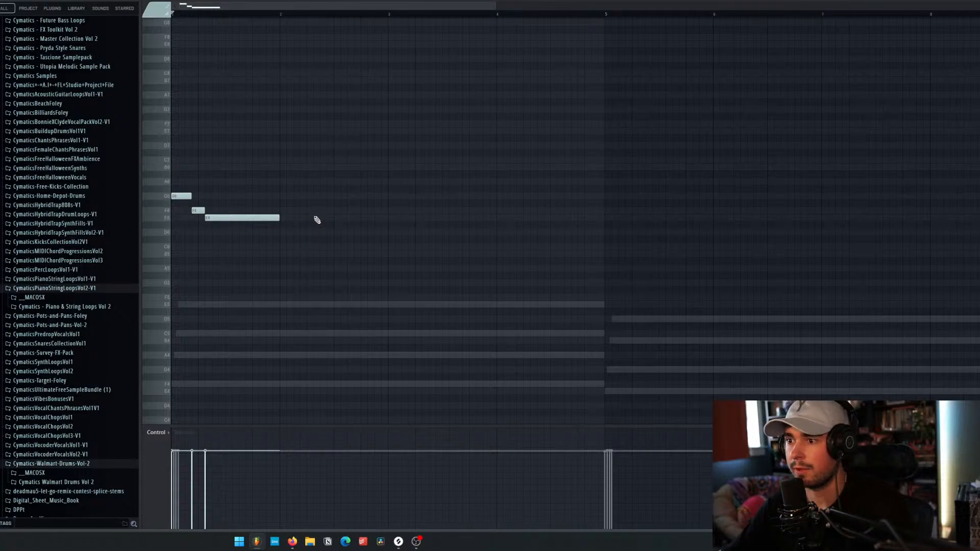
{"action": "left_click", "coordinate": [396, 199]}
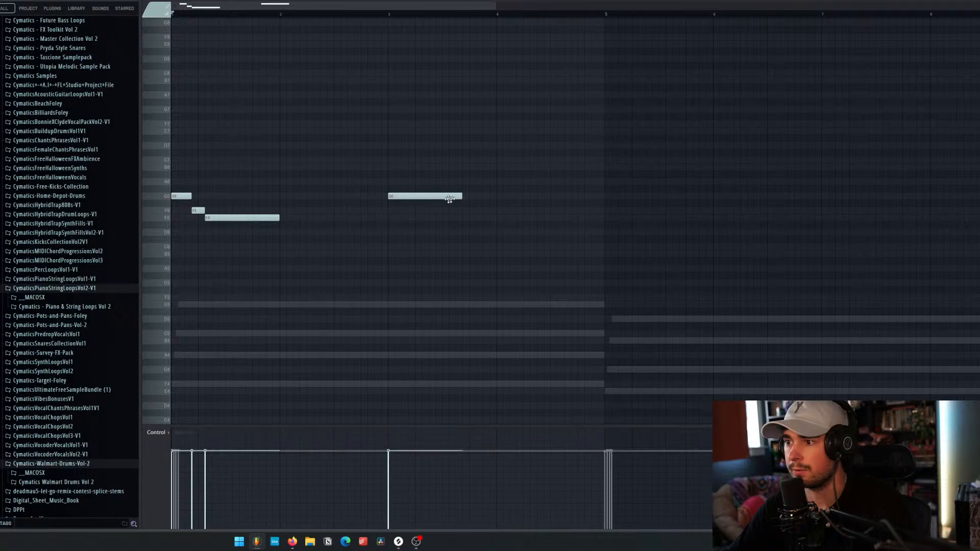
{"action": "left_click_drag", "start_coordinate": [447, 195], "coordinate": [402, 201]}
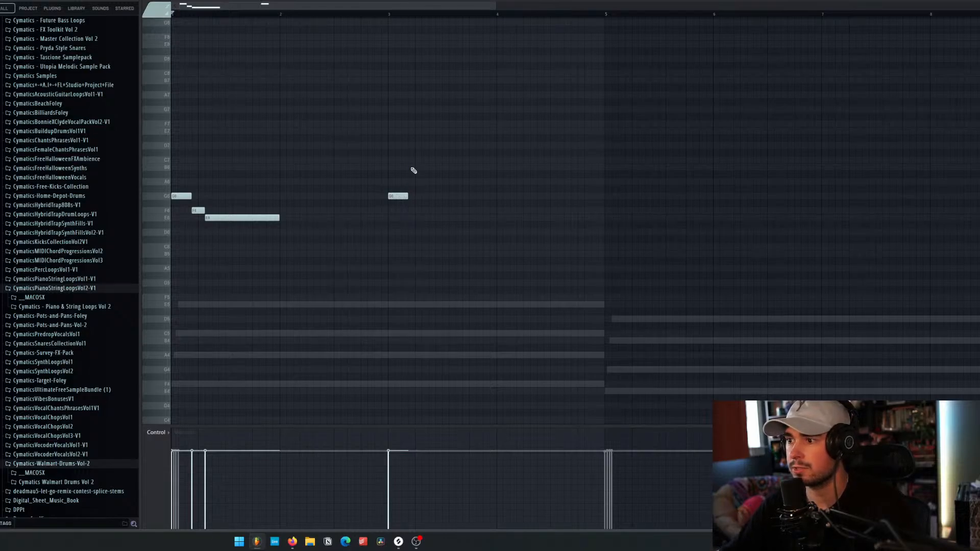
{"action": "left_click", "coordinate": [413, 168]}
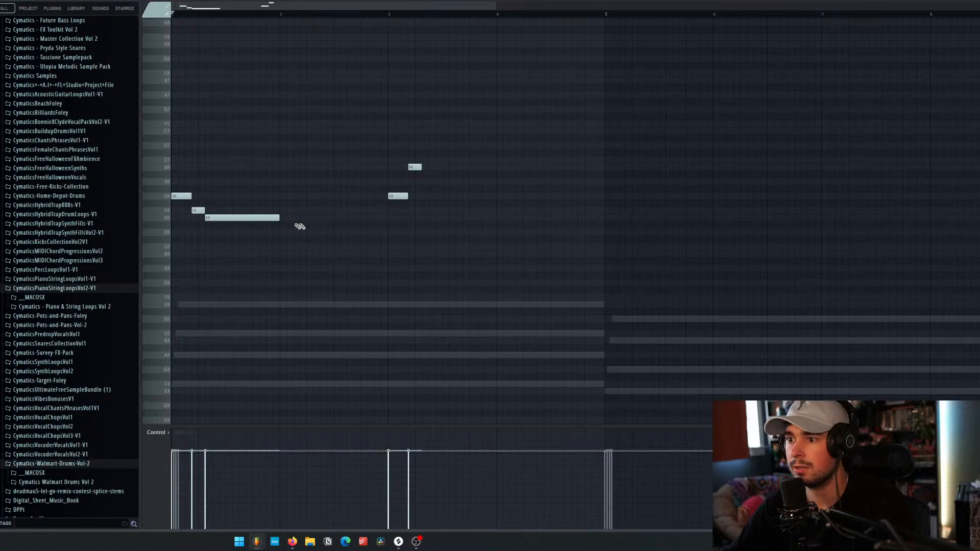
{"action": "left_click", "coordinate": [428, 219]}
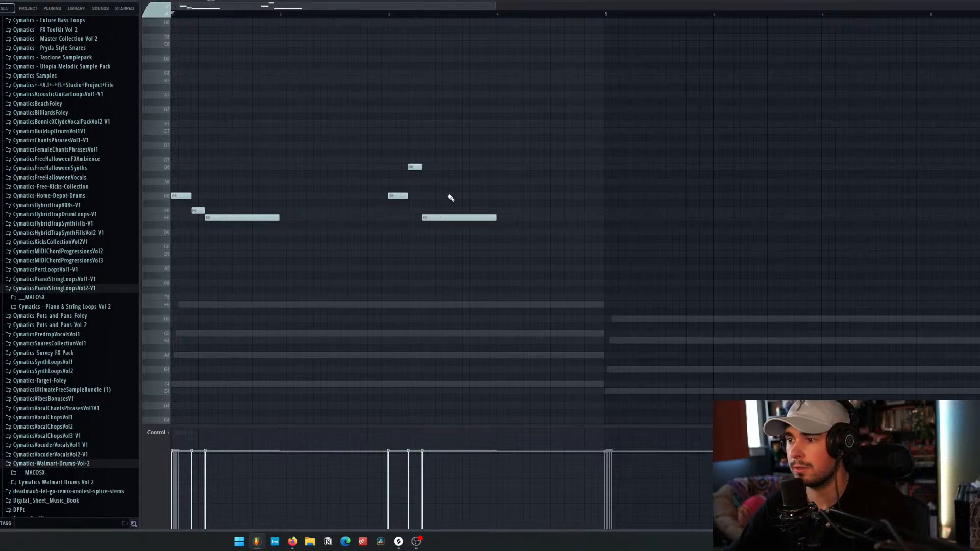
{"action": "key", "text": "space"}
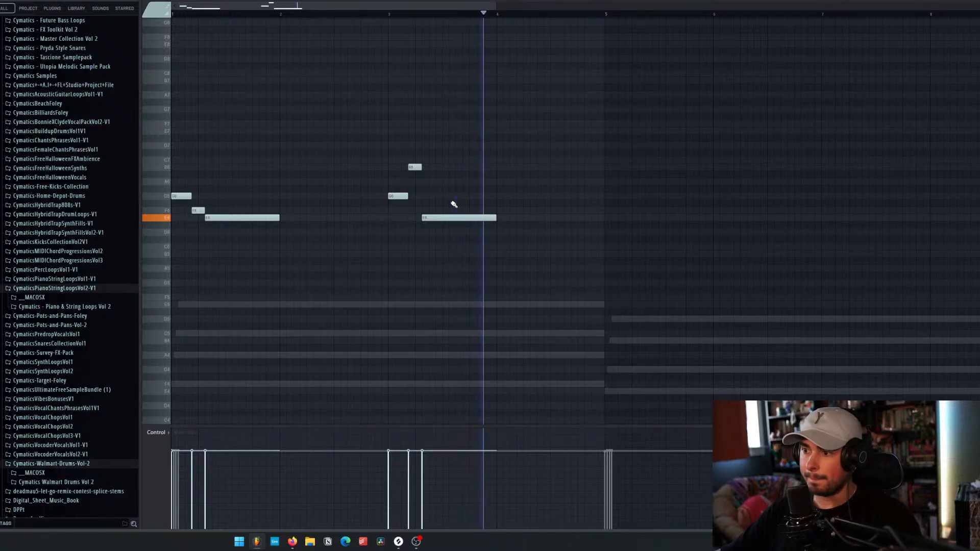
{"action": "key", "text": "space"}
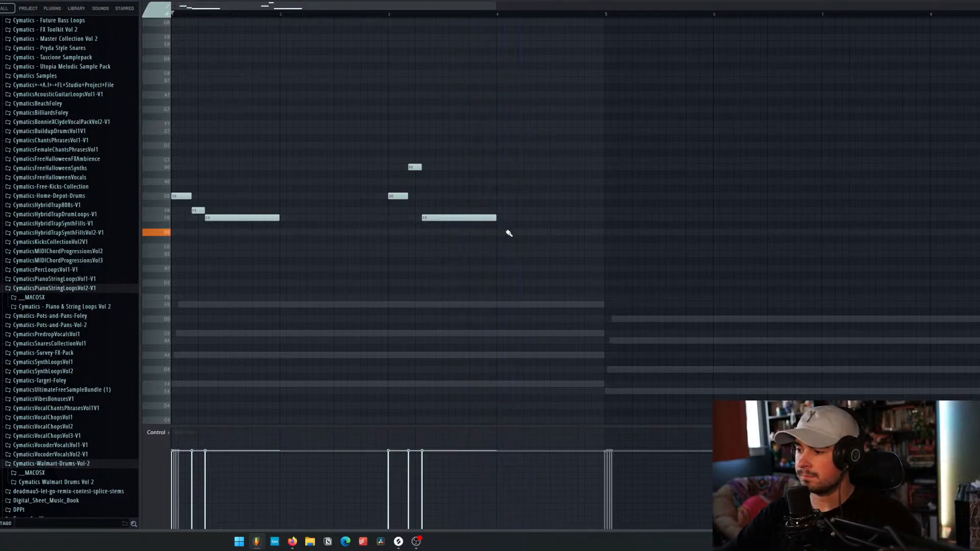
Step: Write a phrase in bar 4 with short D and E notes and a low B held to the bar's end, and play it back
{"action": "key", "text": "e"}
{"action": "key", "text": "m"}
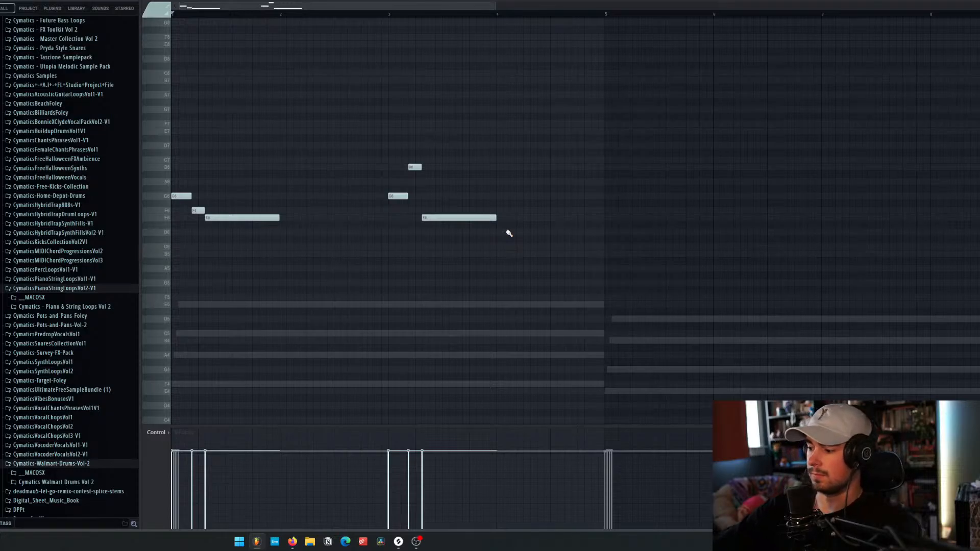
{"action": "key", "text": "w"}
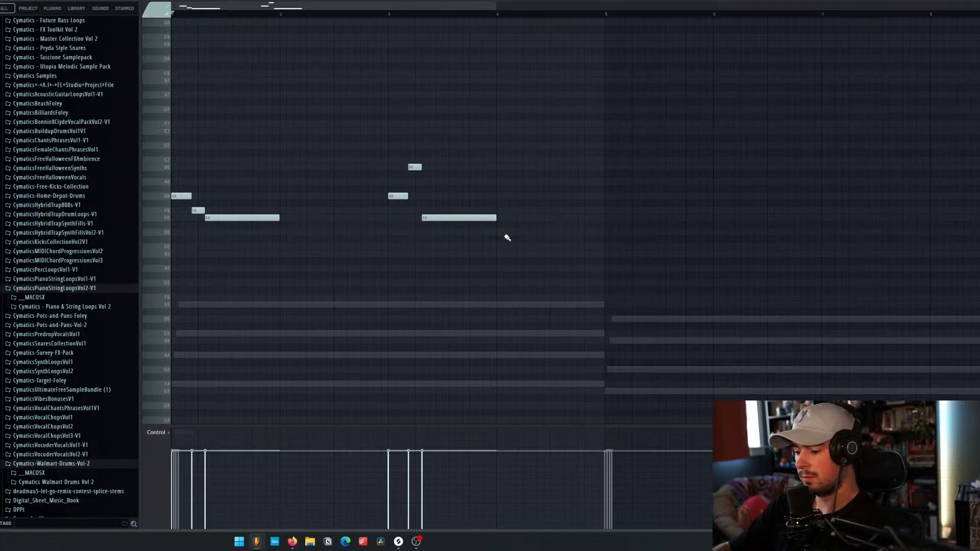
{"action": "key", "text": "w"}
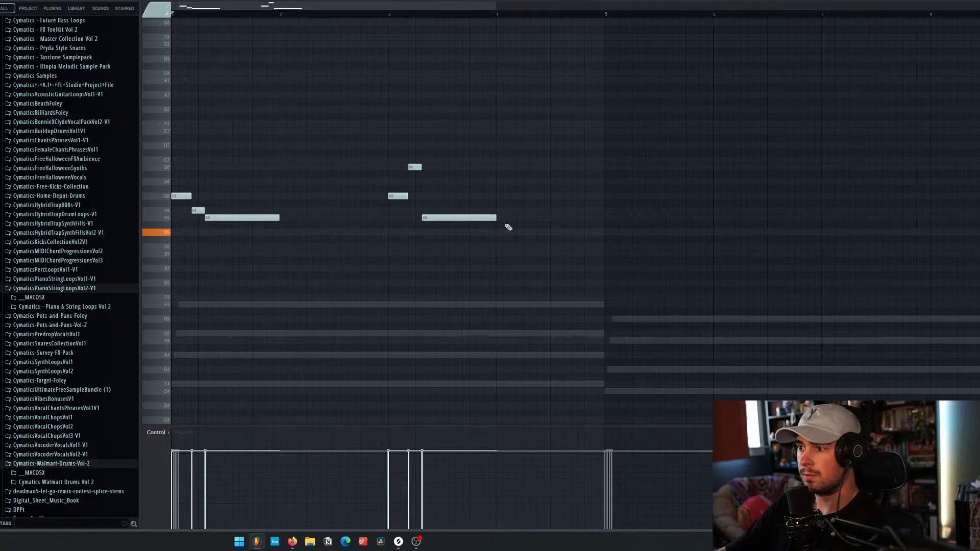
{"action": "left_click", "coordinate": [501, 234]}
{"action": "left_click_drag", "start_coordinate": [572, 233], "coordinate": [508, 242]}
{"action": "left_click", "coordinate": [510, 234]}
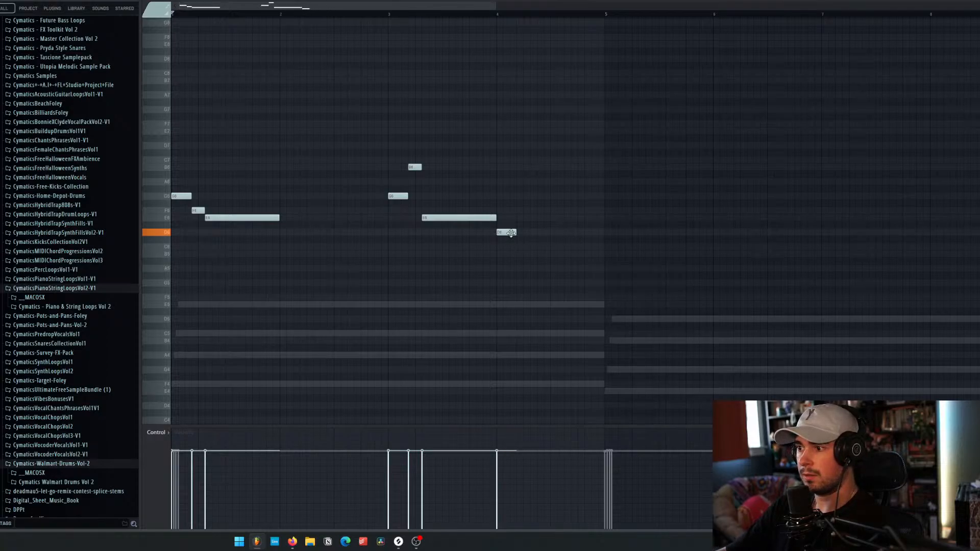
{"action": "left_click", "coordinate": [522, 218]}
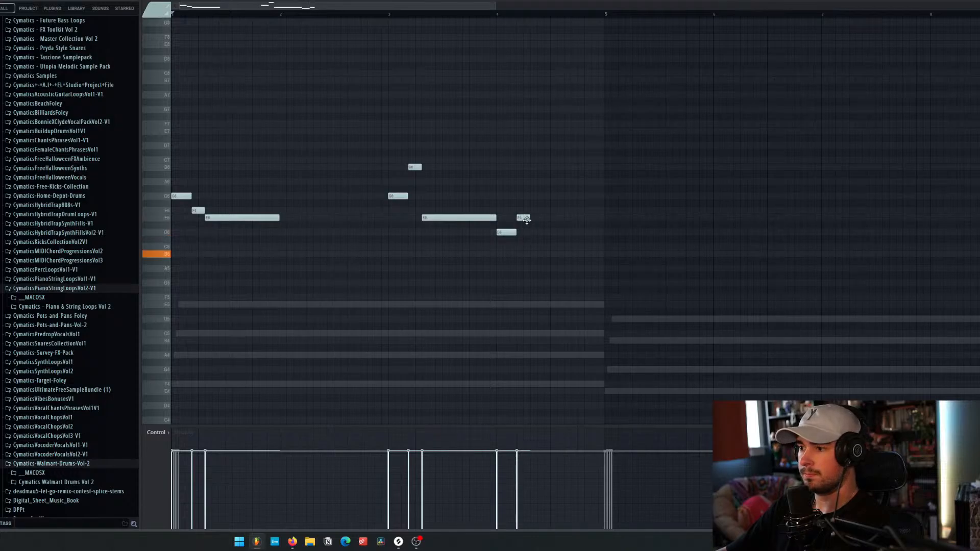
{"action": "left_click", "coordinate": [536, 255]}
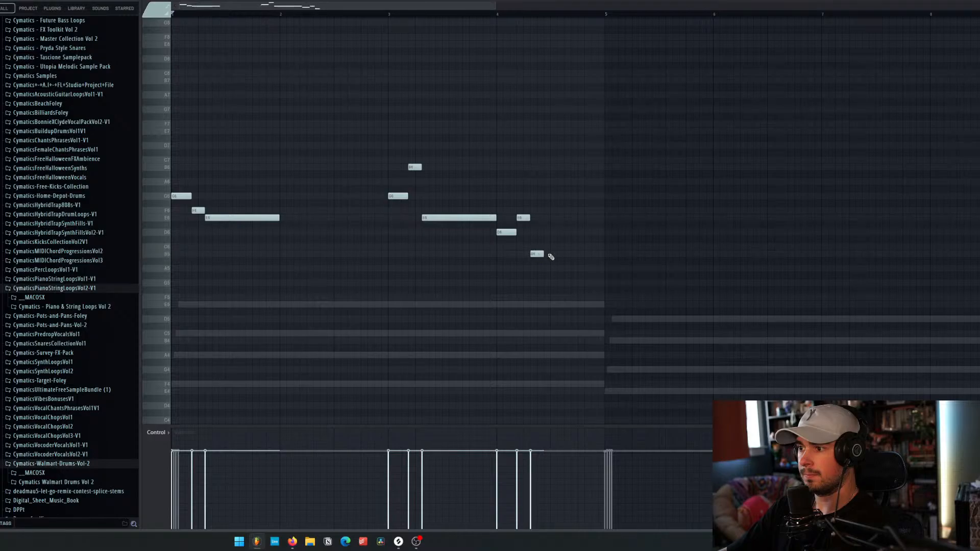
{"action": "left_click_drag", "start_coordinate": [545, 254], "coordinate": [600, 254]}
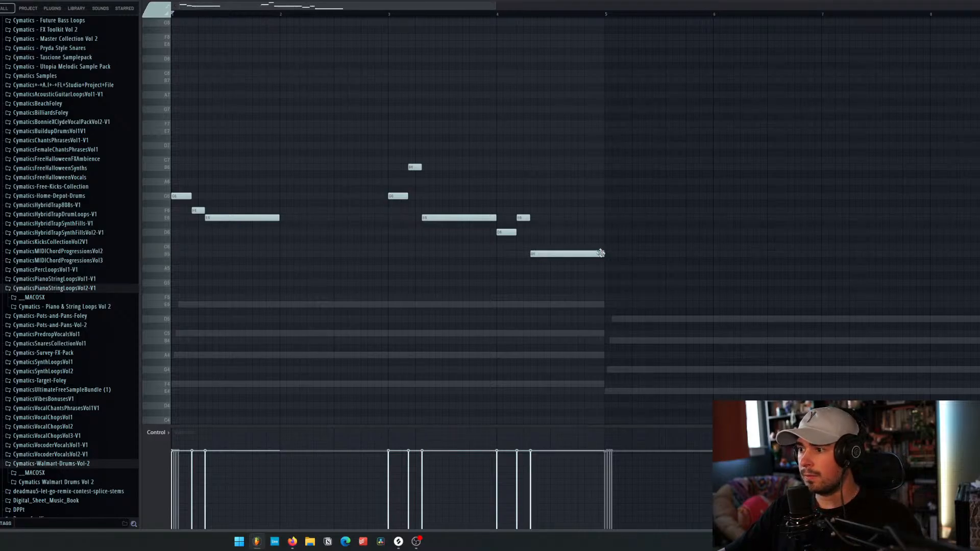
{"action": "key", "text": "space"}
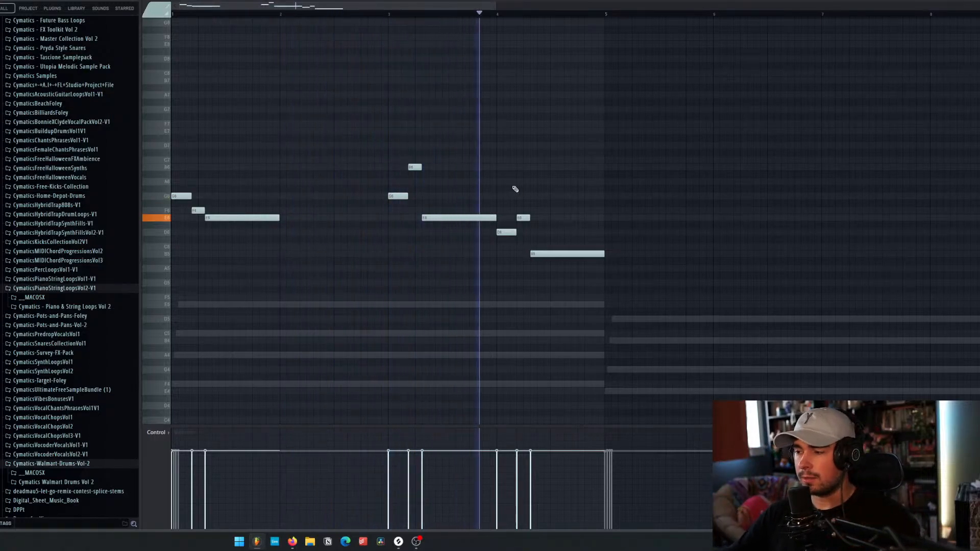
{"action": "key", "text": "space"}
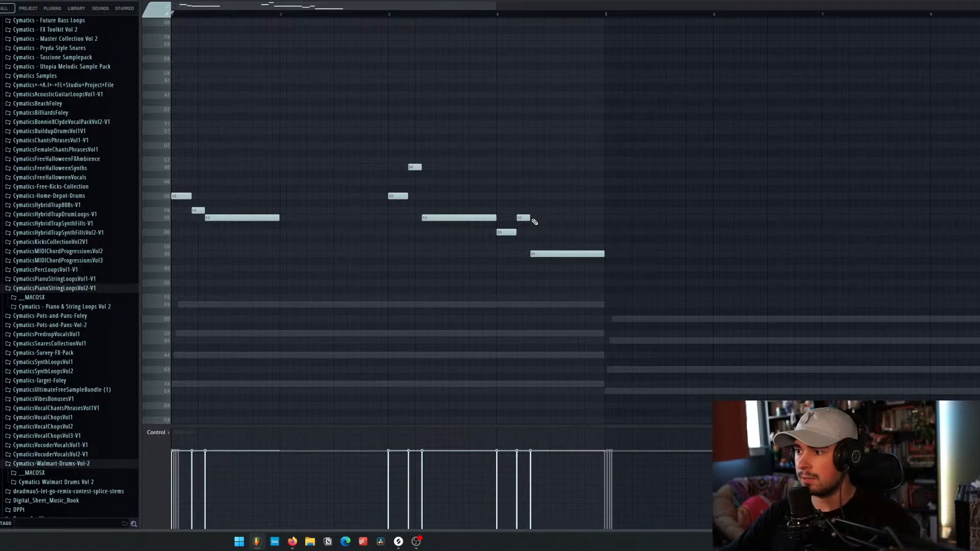
Step: Try lengthening bar 4's E note and starting the low B later, auditioning each version from the start of bar 4
{"action": "left_click", "coordinate": [534, 218]}
{"action": "left_click_drag", "start_coordinate": [592, 255], "coordinate": [599, 257]}
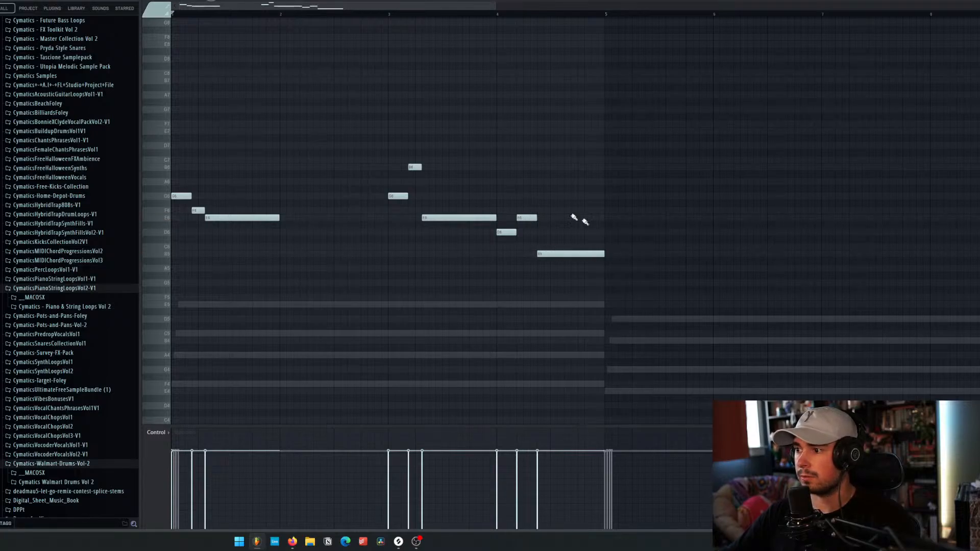
{"action": "left_click", "coordinate": [499, 15]}
{"action": "key", "text": "space"}
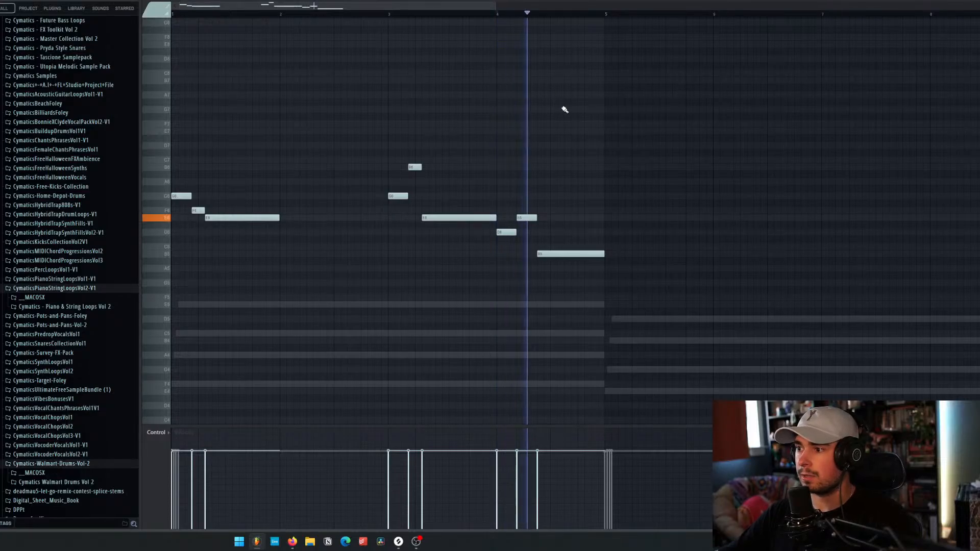
{"action": "key", "text": "space"}
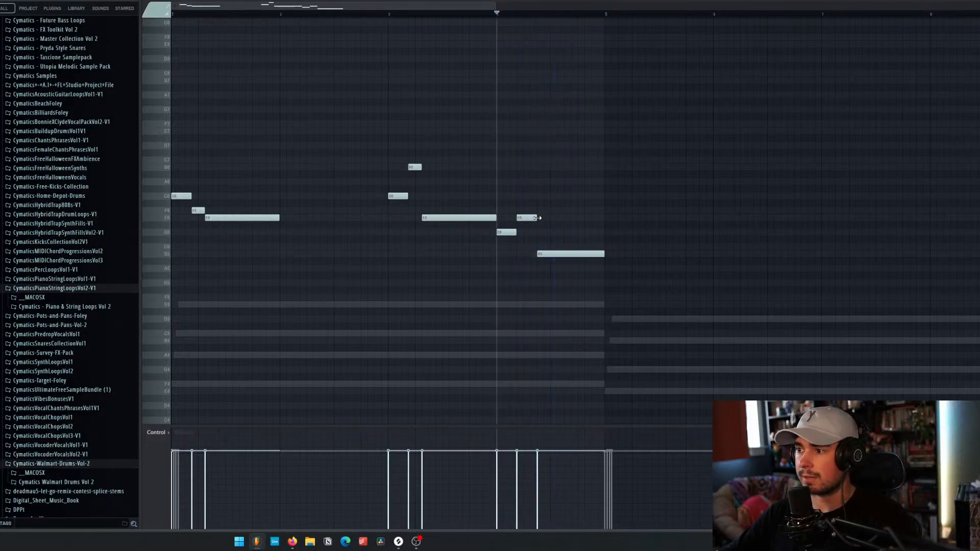
{"action": "left_click_drag", "start_coordinate": [540, 255], "coordinate": [545, 255]}
{"action": "key", "text": "space"}
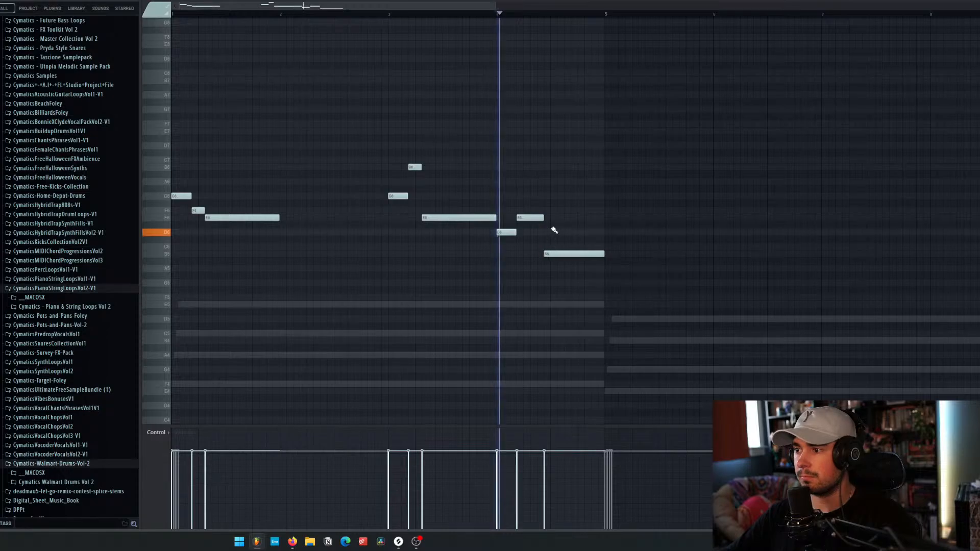
{"action": "key", "text": "space"}
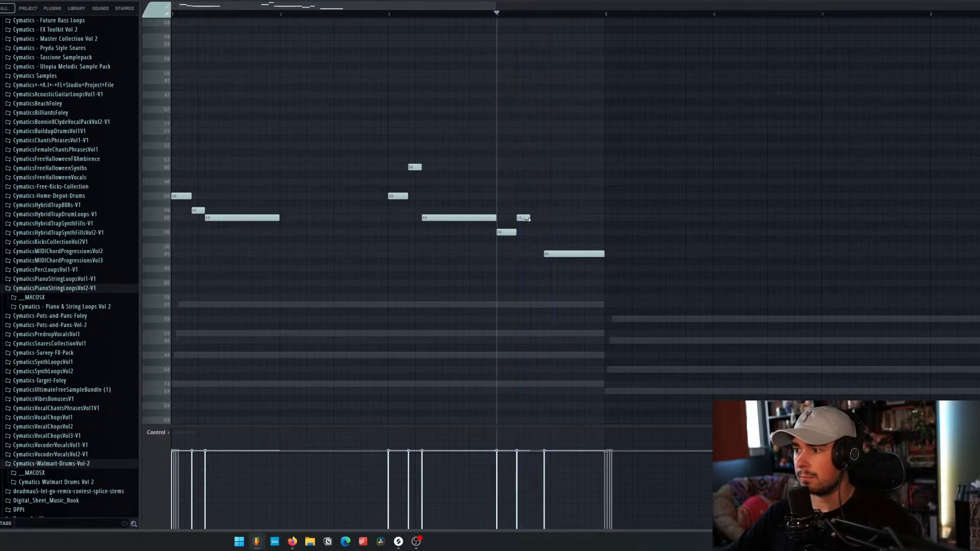
Step: Restore the short E in bar 4 with the low B starting where it ends, and play it back from bar 4
{"action": "left_click_drag", "start_coordinate": [545, 255], "coordinate": [531, 254]}
{"action": "key", "text": "space"}
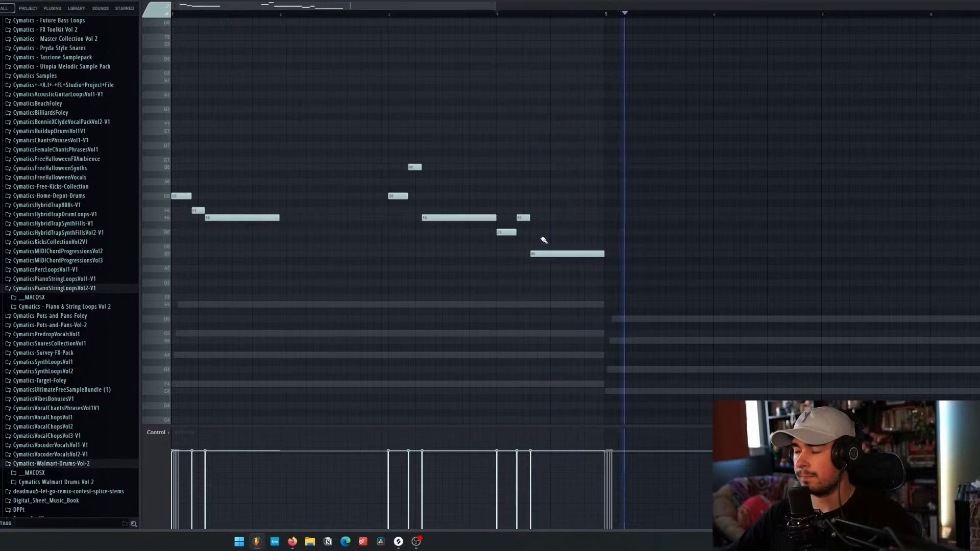
{"action": "key", "text": "space"}
{"action": "scroll", "coordinate": [623, 253], "scroll_direction": "down", "scroll_amount": 5}
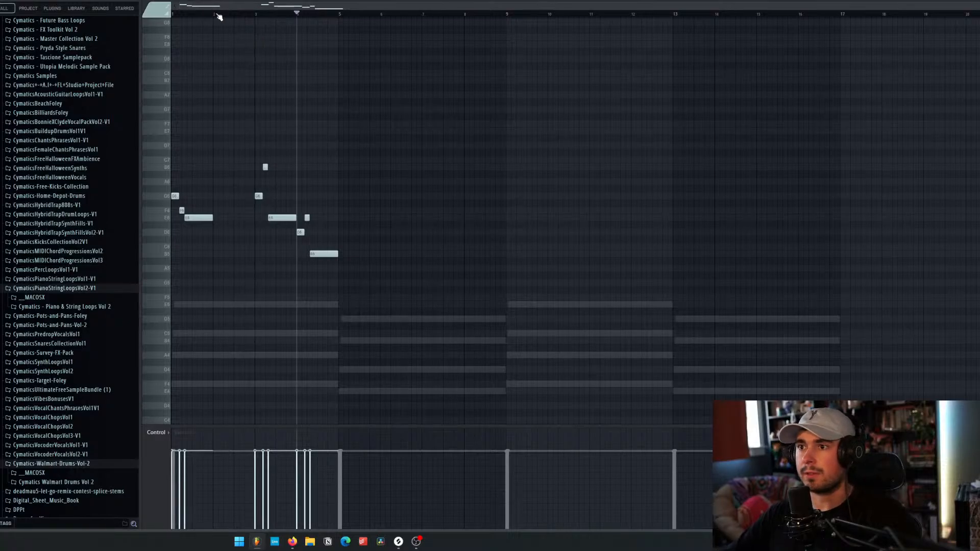
Step: Play the LABS #2 riff back twice from the start of bar 1
{"action": "left_click_drag", "start_coordinate": [188, 14], "coordinate": [173, 14]}
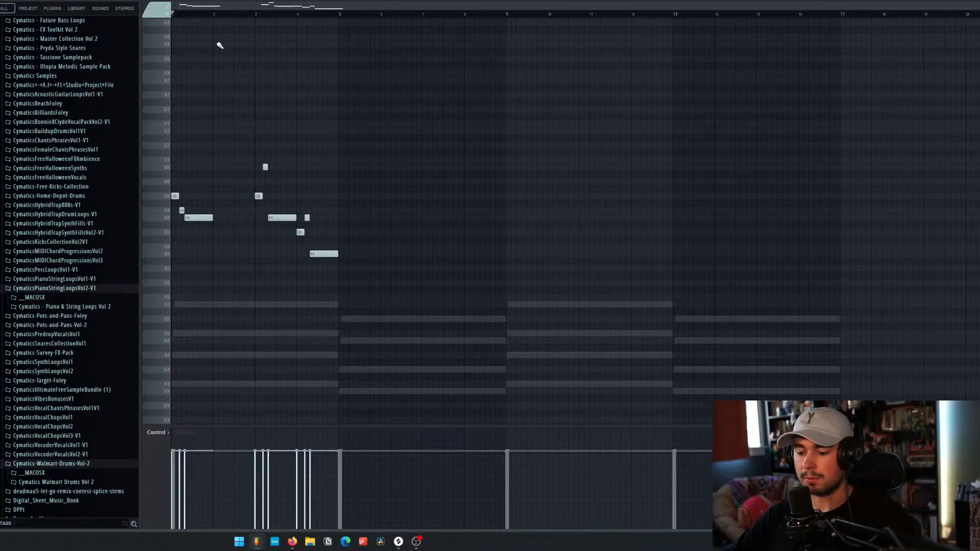
{"action": "key", "text": "space"}
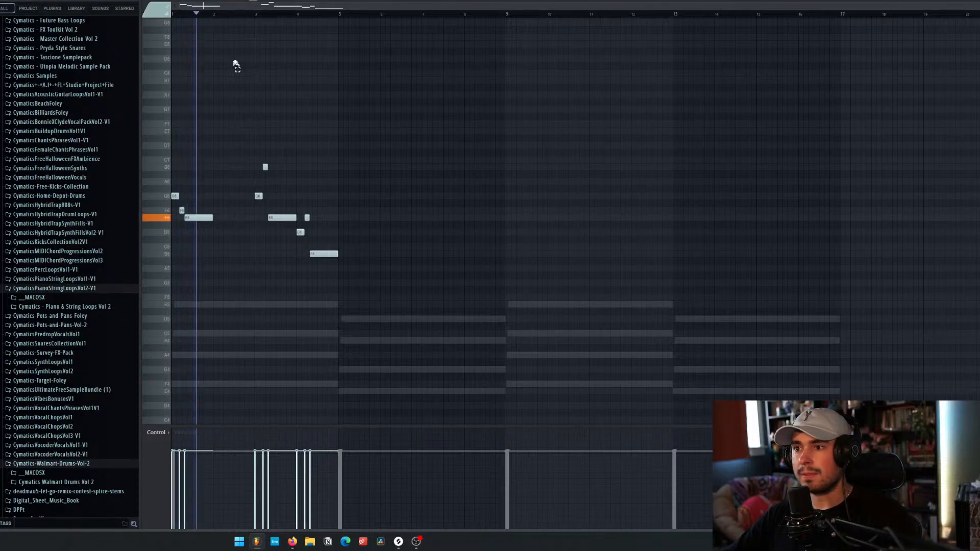
{"action": "scroll", "coordinate": [235, 62], "scroll_direction": "up", "scroll_amount": 2}
{"action": "scroll", "coordinate": [235, 60], "scroll_direction": "down", "scroll_amount": 2}
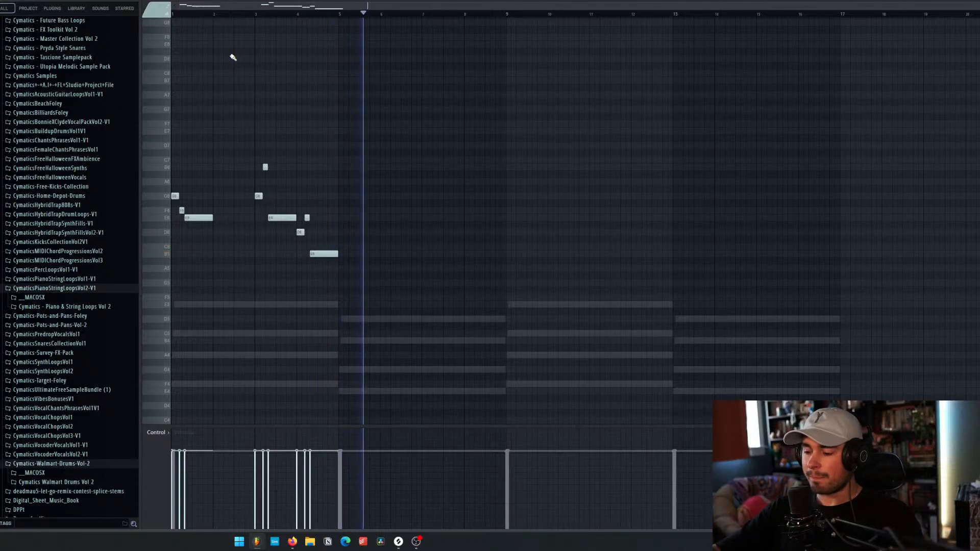
{"action": "key", "text": "space"}
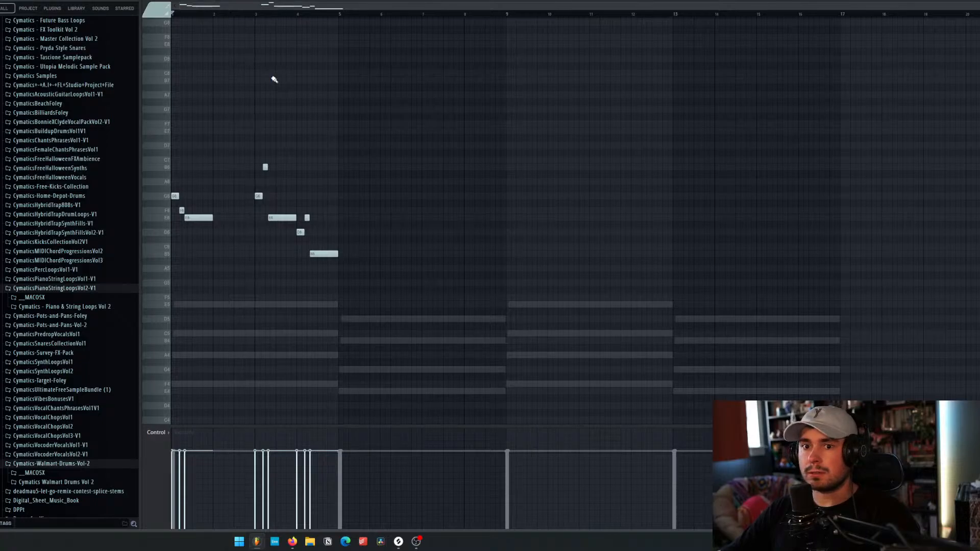
{"action": "key", "text": "space"}
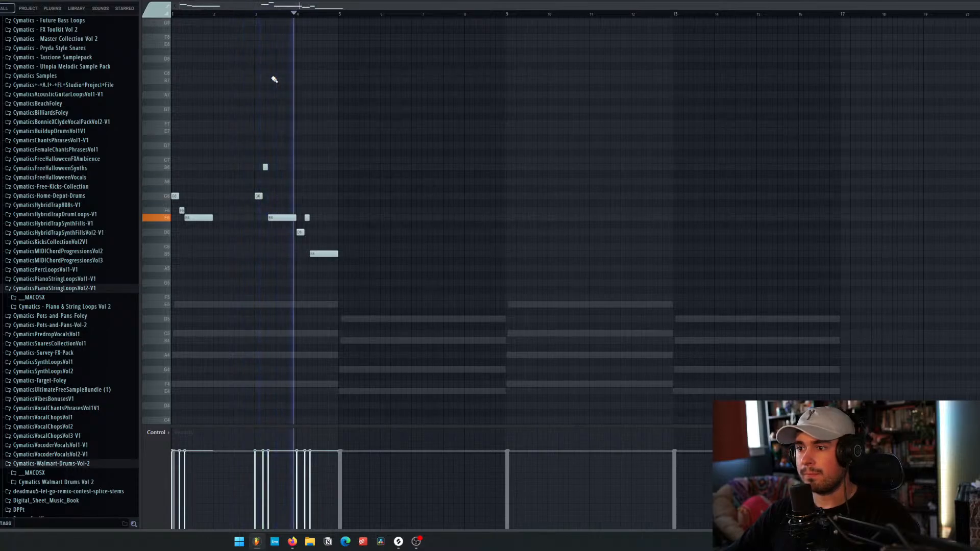
{"action": "key", "text": "space"}
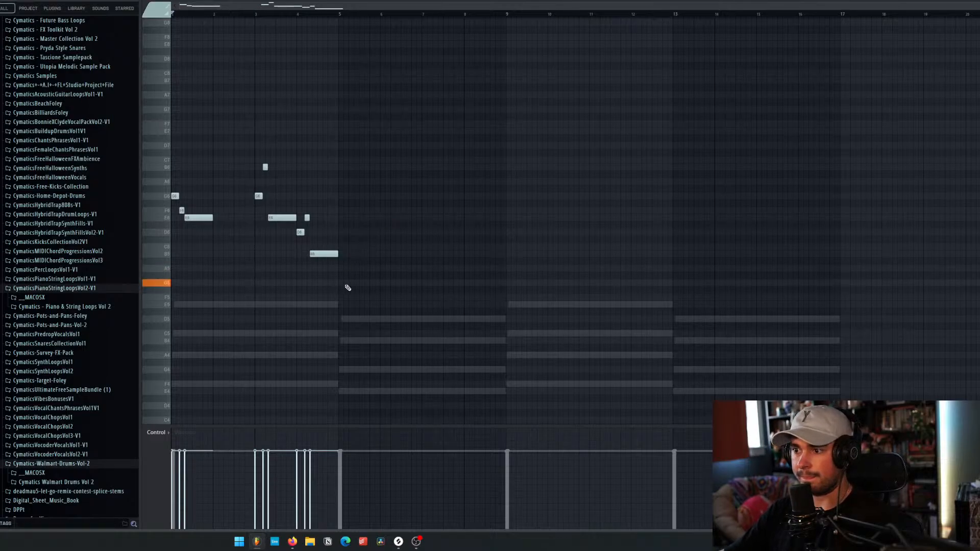
Step: Write four one-bar notes, G, A, E and D, across bars 5 to 8 and play them back from bar 5
{"action": "left_click", "coordinate": [342, 16]}
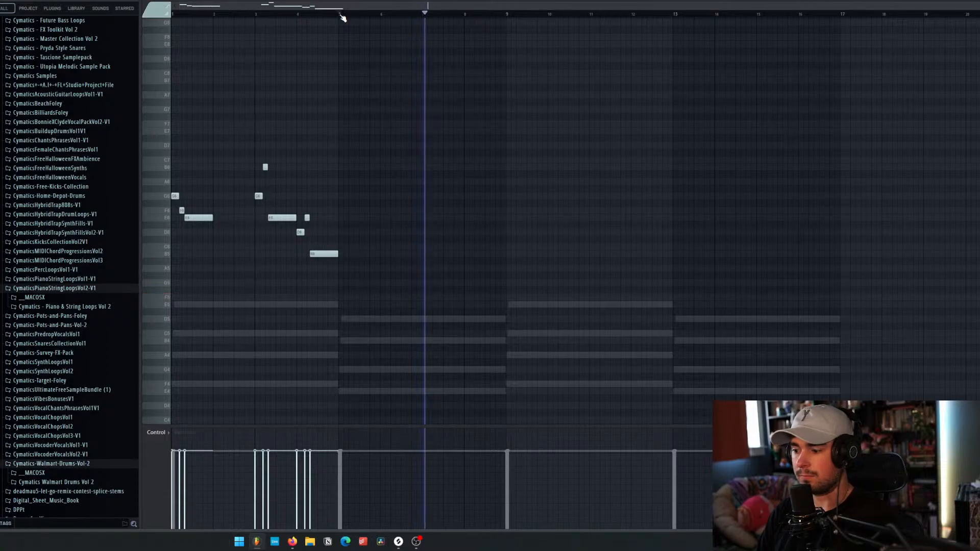
{"action": "key", "text": "space"}
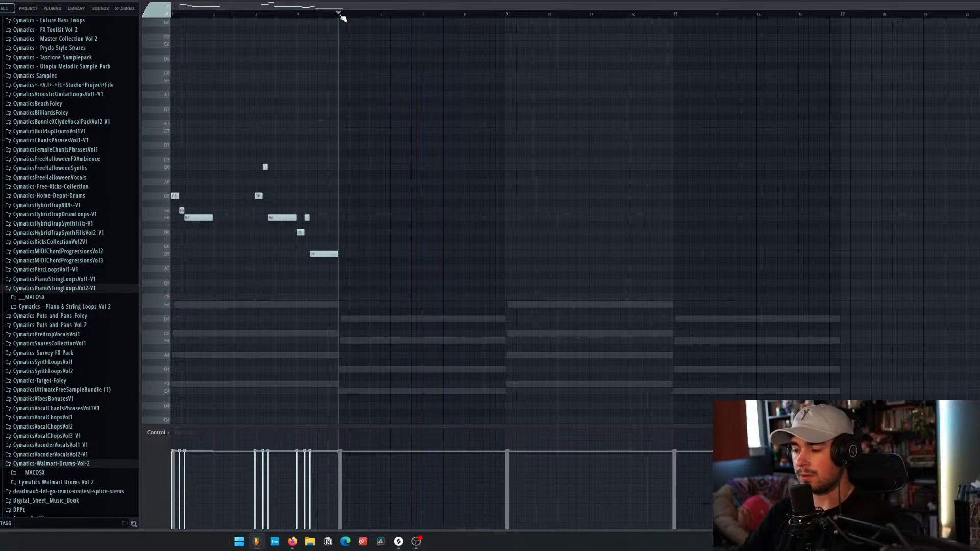
{"action": "left_click", "coordinate": [344, 284]}
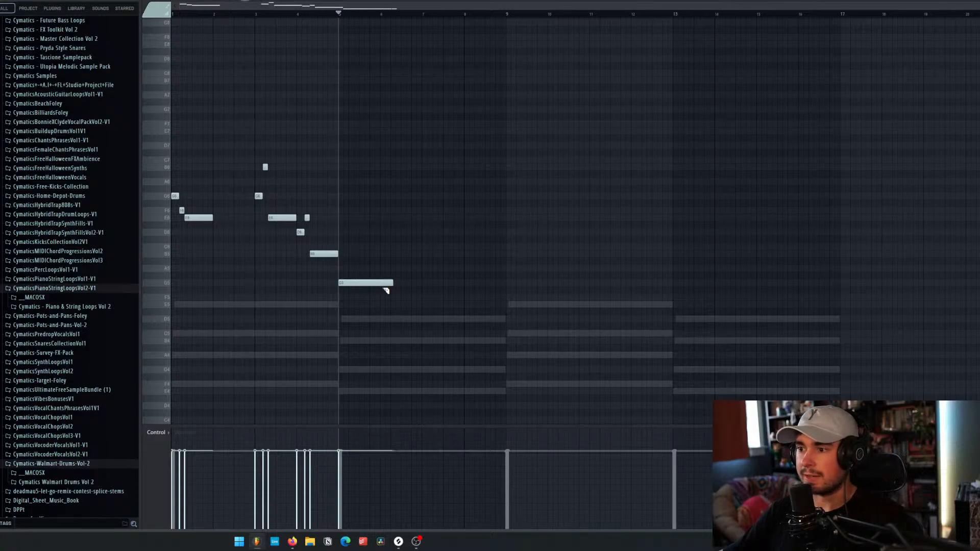
{"action": "left_click_drag", "start_coordinate": [386, 291], "coordinate": [391, 275]}
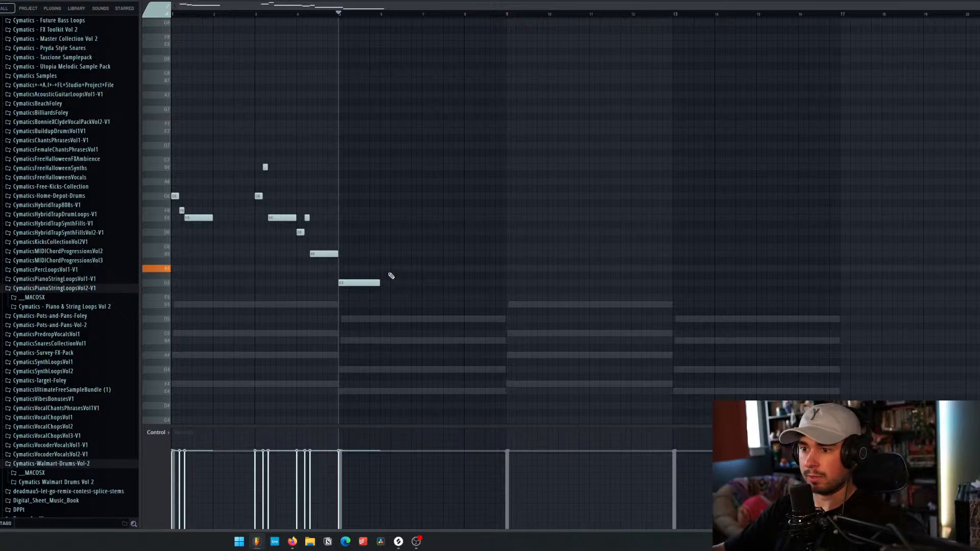
{"action": "left_click", "coordinate": [382, 271]}
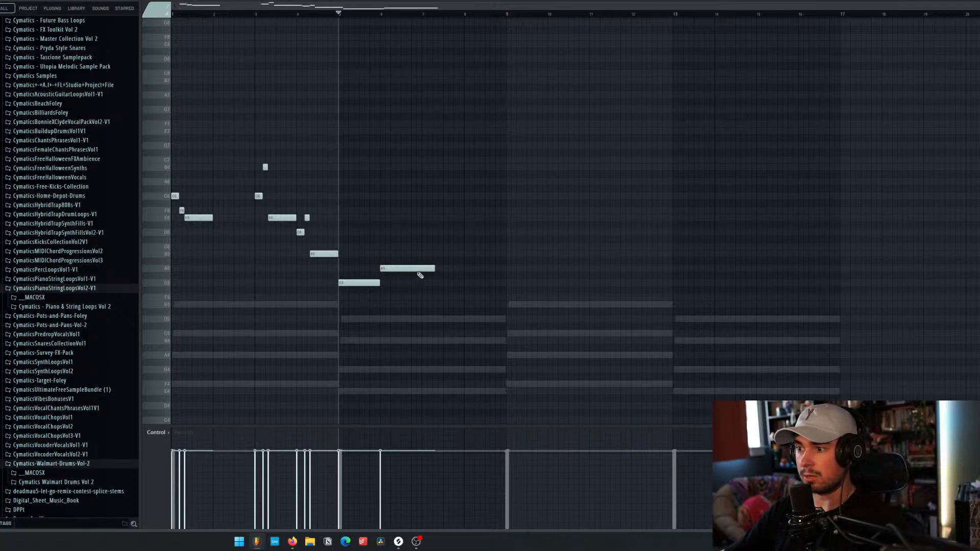
{"action": "right_click", "coordinate": [418, 269]}
{"action": "left_click", "coordinate": [376, 283]}
{"action": "left_click", "coordinate": [384, 271]}
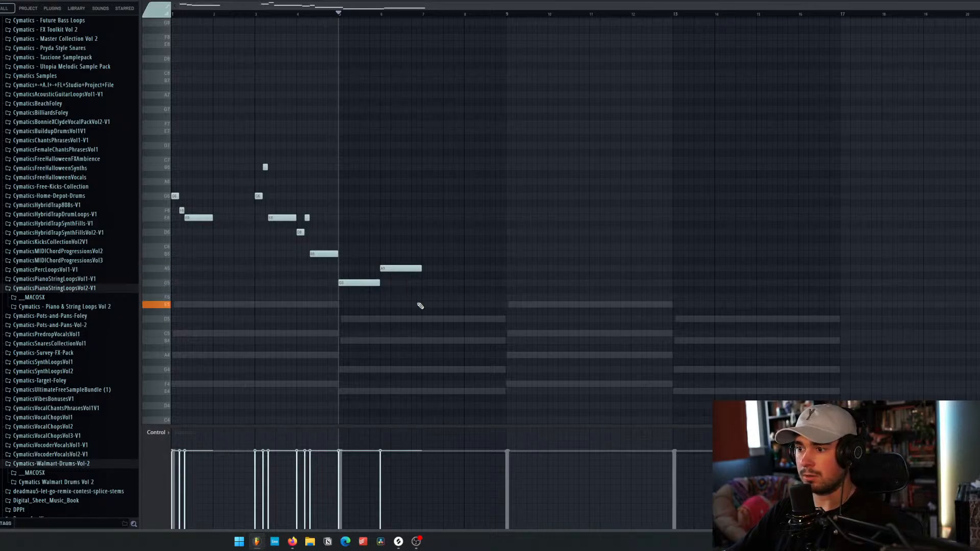
{"action": "left_click", "coordinate": [428, 305]}
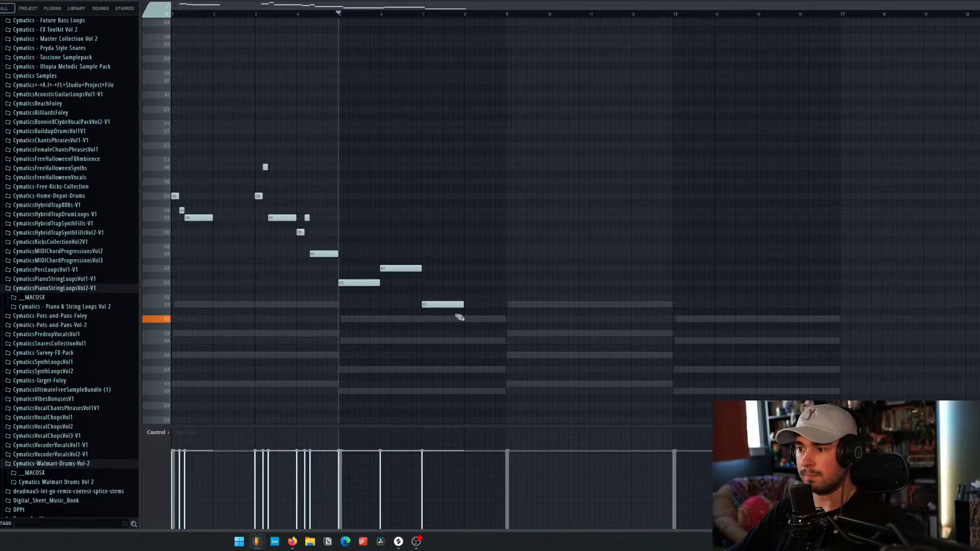
{"action": "left_click", "coordinate": [471, 324]}
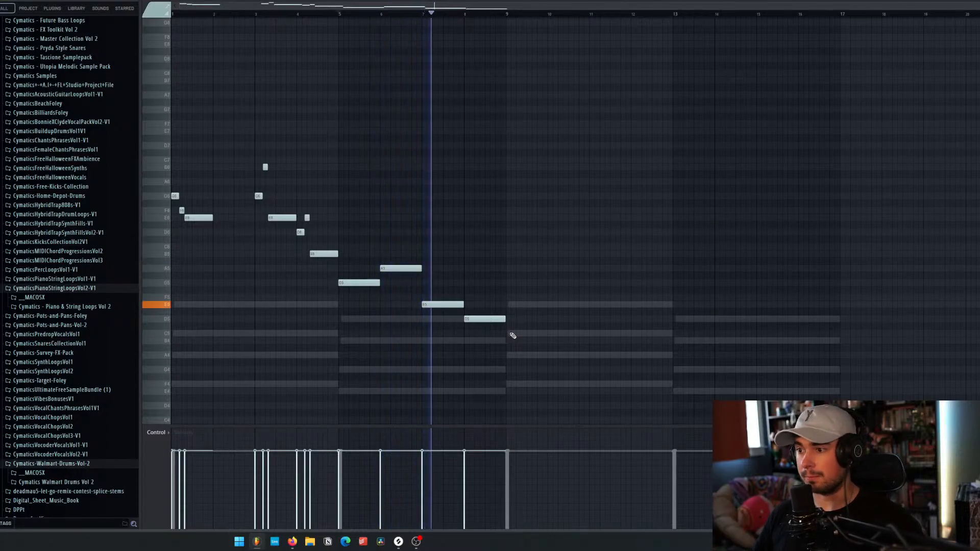
{"action": "key", "text": "space"}
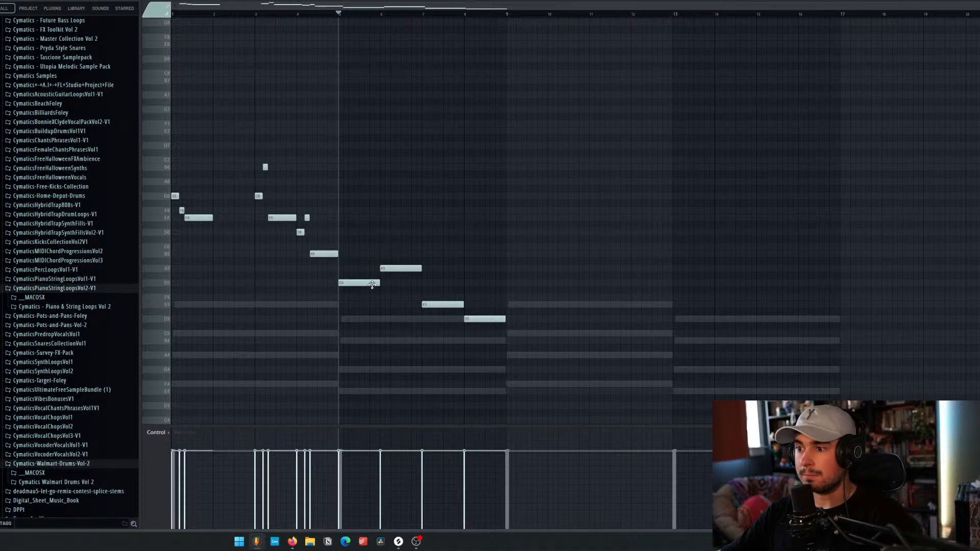
Step: Try shortening bar 5's G to three quarters and then half a bar, restore its full length, and play from bar 1
{"action": "left_click_drag", "start_coordinate": [380, 284], "coordinate": [369, 286]}
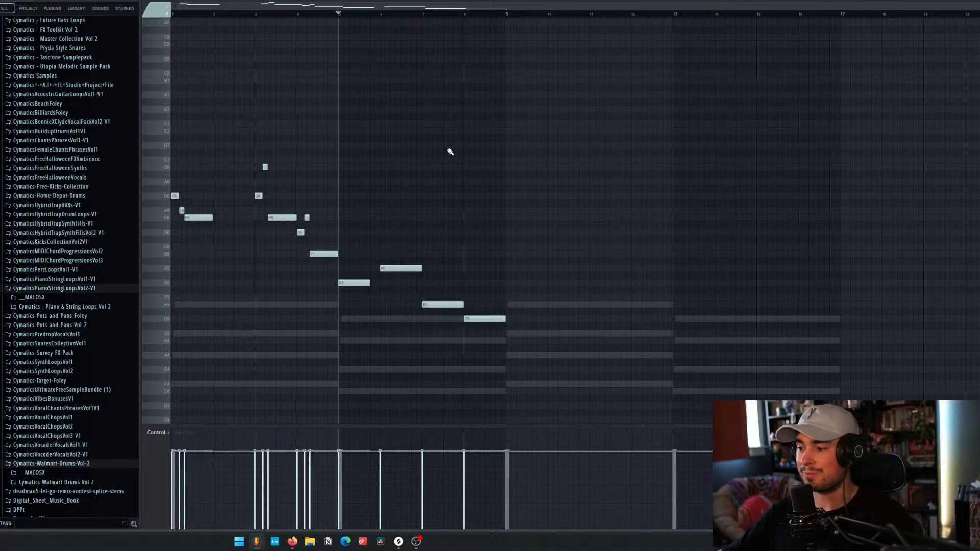
{"action": "left_click_drag", "start_coordinate": [323, 16], "coordinate": [153, 39]}
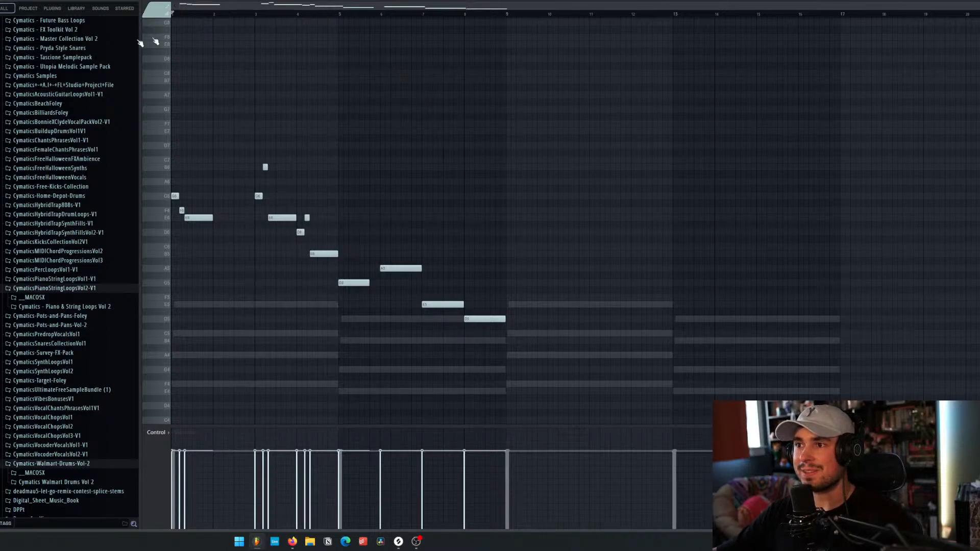
{"action": "key", "text": "space"}
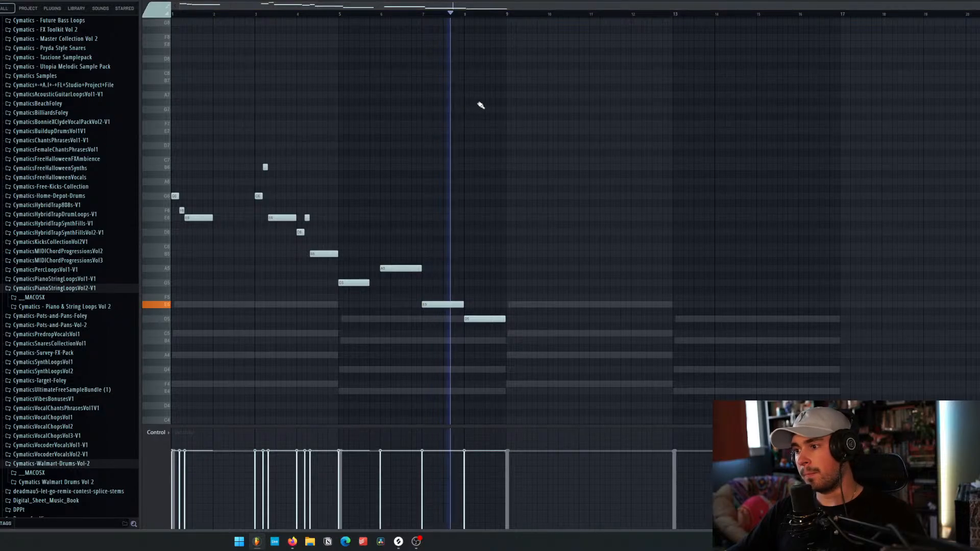
{"action": "key", "text": "space"}
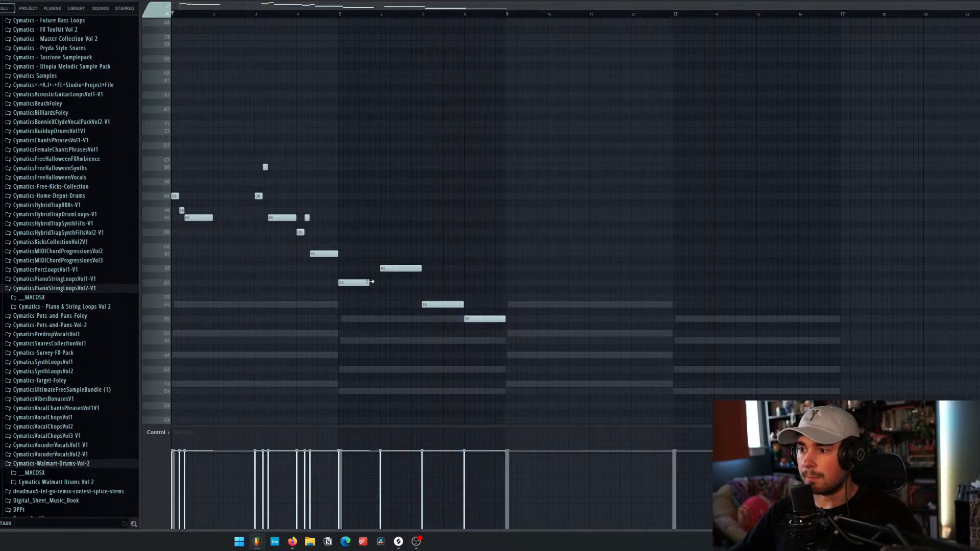
{"action": "left_click_drag", "start_coordinate": [370, 281], "coordinate": [359, 283]}
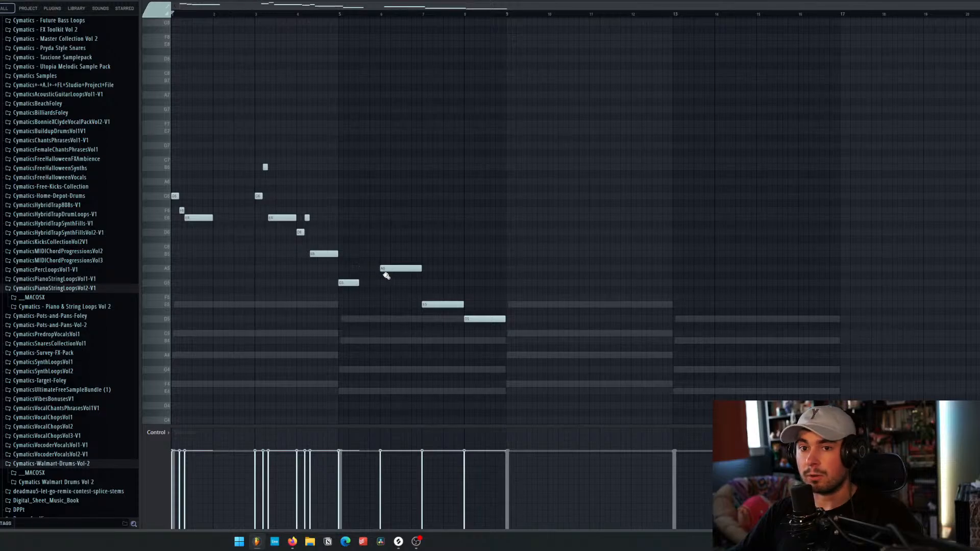
{"action": "mouse_move", "coordinate": [360, 283]}
{"action": "left_mouse_down"}
{"action": "mouse_move", "coordinate": [392, 283]}
{"action": "mouse_move", "coordinate": [378, 284]}
{"action": "left_mouse_up"}
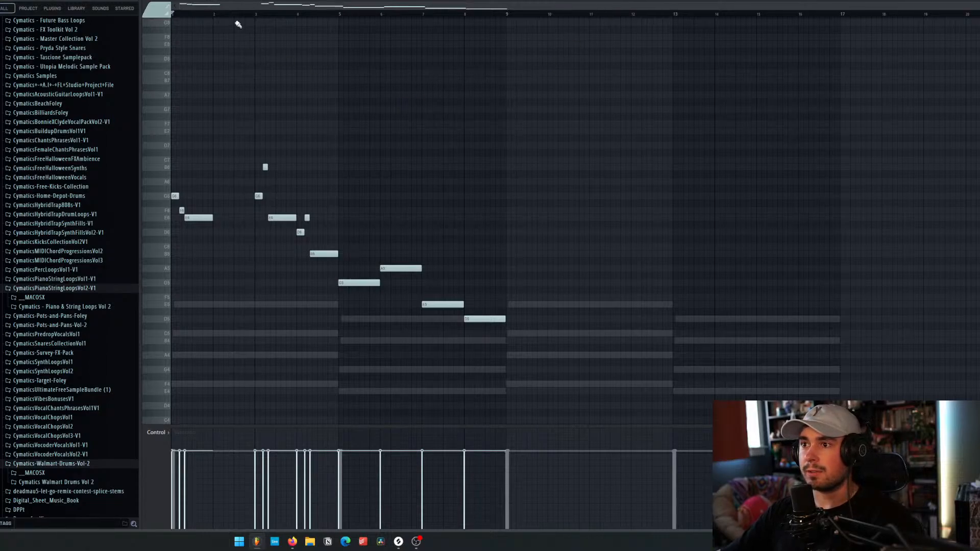
{"action": "key", "text": "space"}
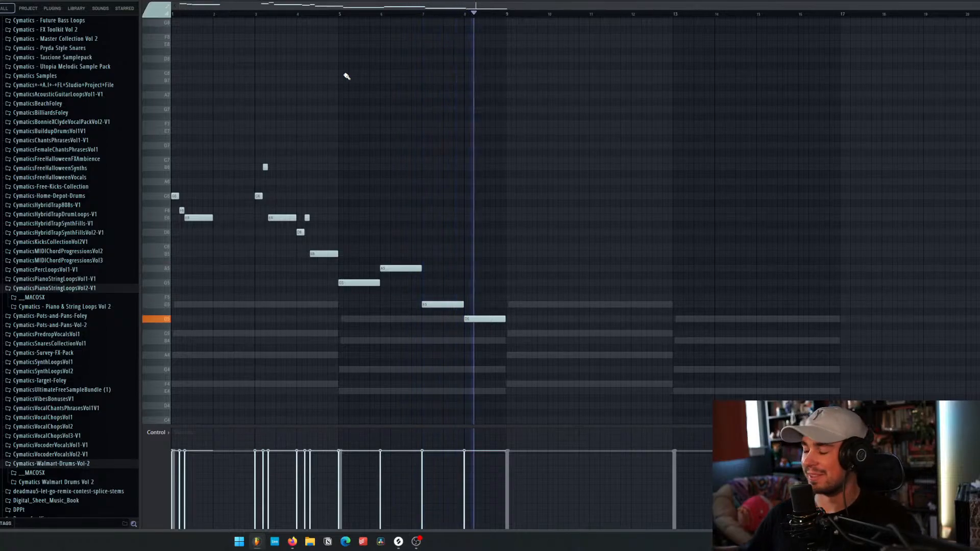
{"action": "key", "text": "space"}
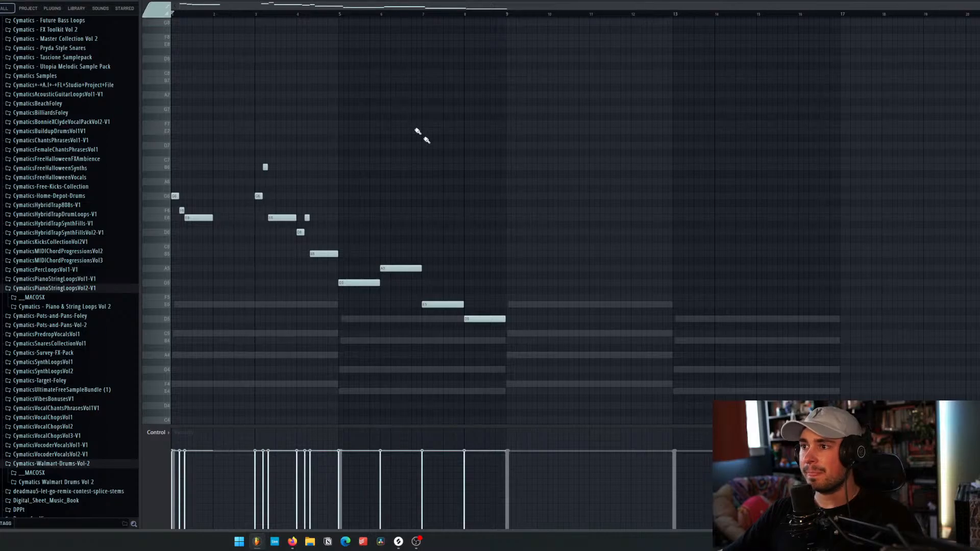
Step: Audition bar 5, then rework the G, A, E and D notes into consecutive half-bar notes filling bars 5 and 6
{"action": "left_click", "coordinate": [340, 14]}
{"action": "key", "text": "space"}
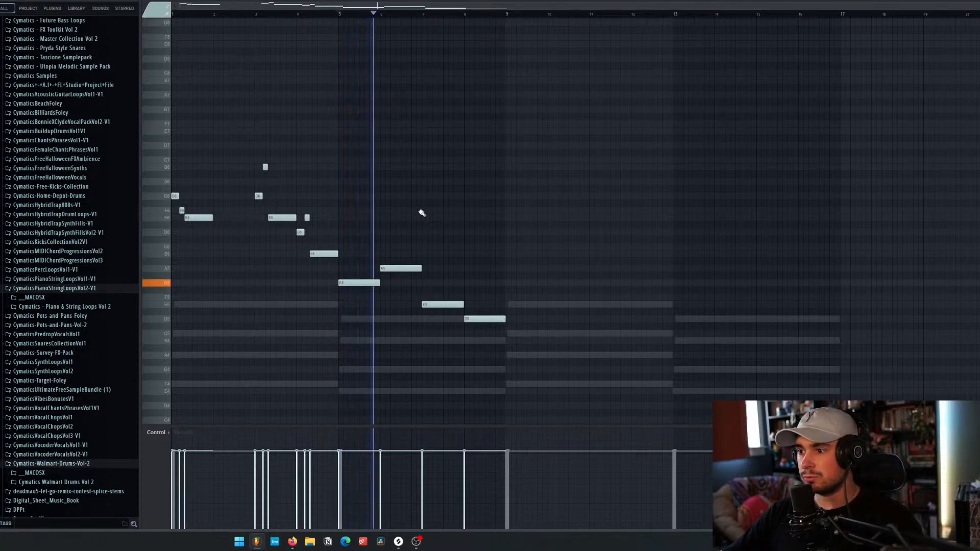
{"action": "key", "text": "space"}
{"action": "left_click_drag", "start_coordinate": [378, 284], "coordinate": [364, 289]}
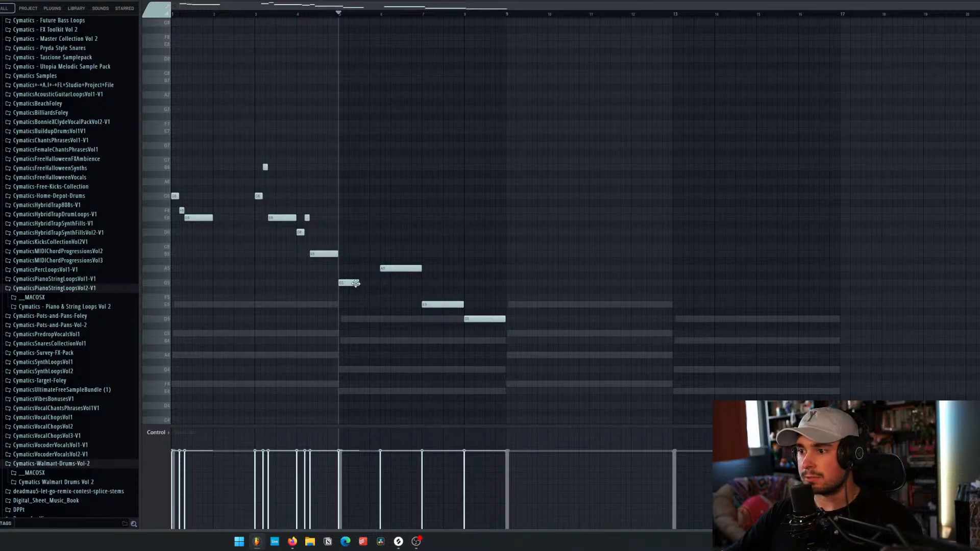
{"action": "left_click", "coordinate": [365, 269]}
{"action": "right_click", "coordinate": [386, 269]}
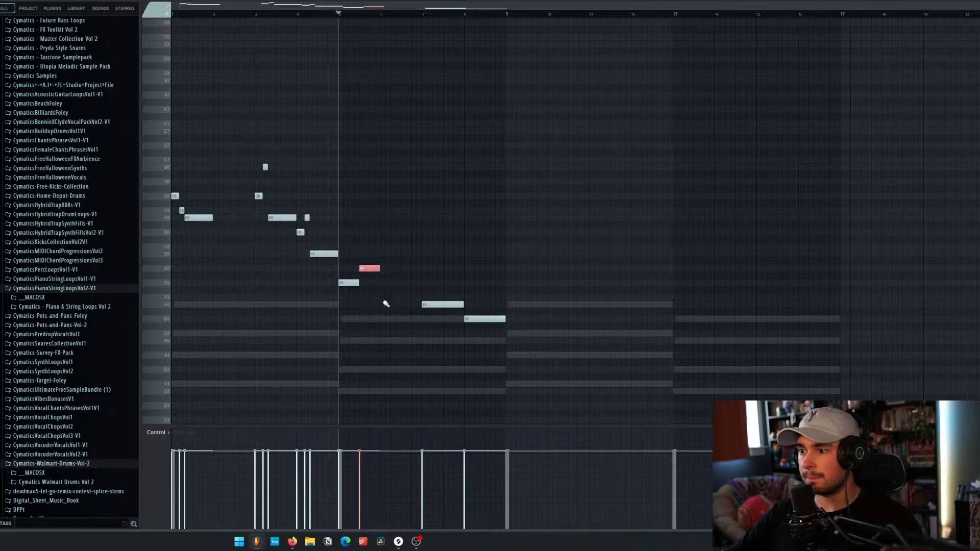
{"action": "left_click", "coordinate": [385, 304]}
{"action": "right_click", "coordinate": [421, 305]}
{"action": "left_click", "coordinate": [406, 320]}
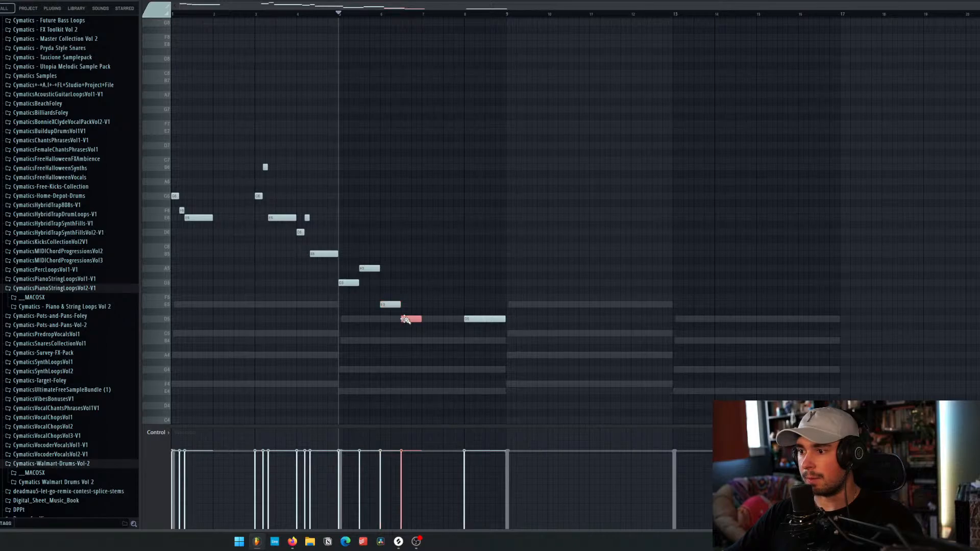
{"action": "right_click", "coordinate": [495, 320]}
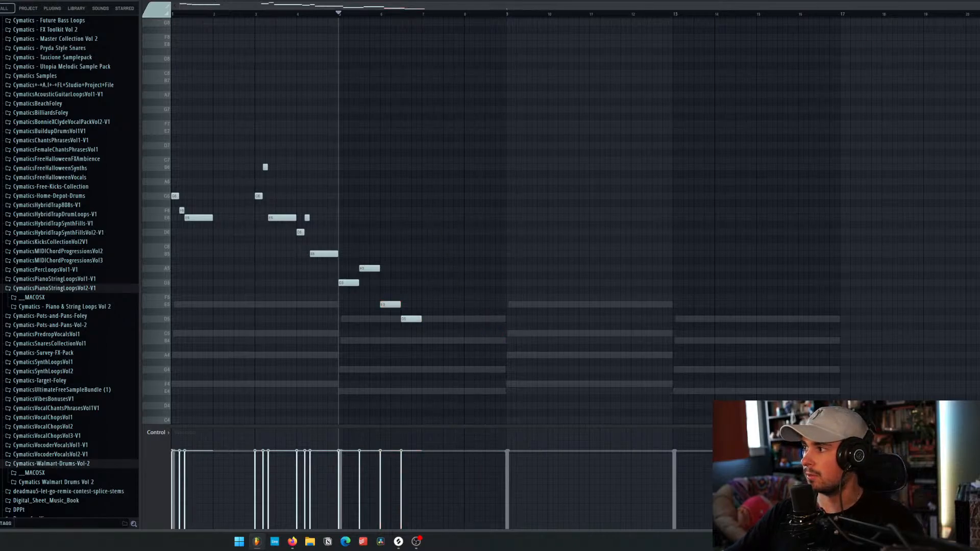
Step: Close the piano roll and clear the time selection over the Added interest section in the playlist
{"action": "left_click", "coordinate": [974, 1]}
{"action": "left_click", "coordinate": [691, 19]}
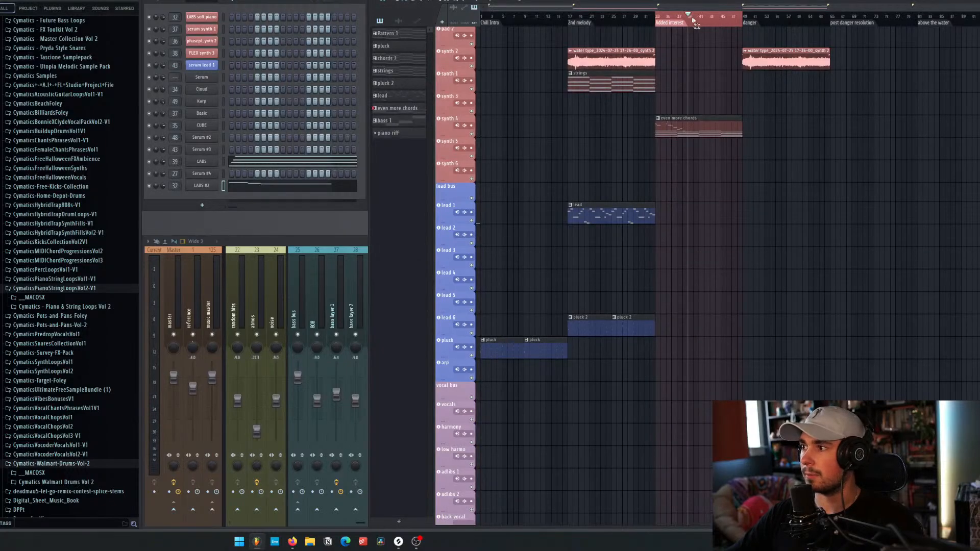
{"action": "scroll", "coordinate": [694, 76], "scroll_direction": "up", "scroll_amount": 15}
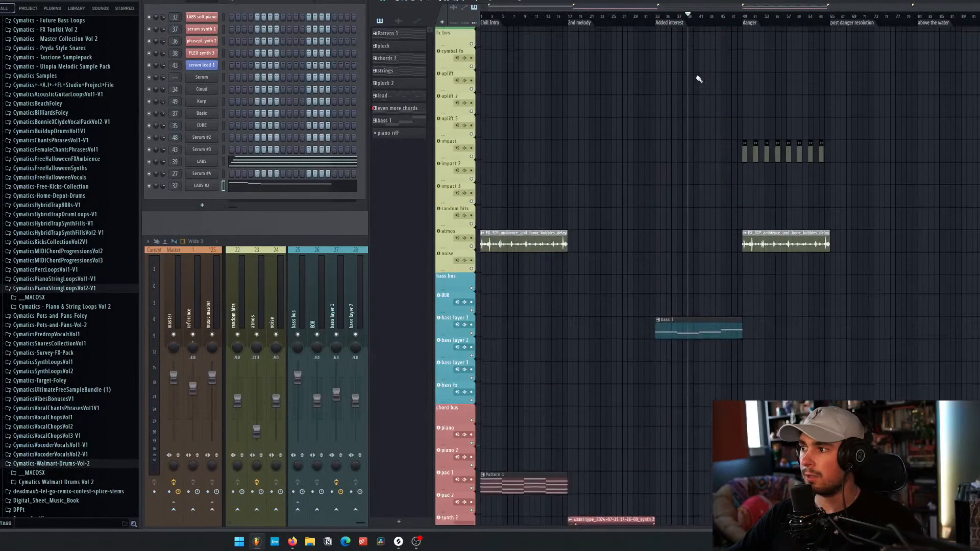
{"action": "scroll", "coordinate": [665, 105], "scroll_direction": "down", "scroll_amount": 10}
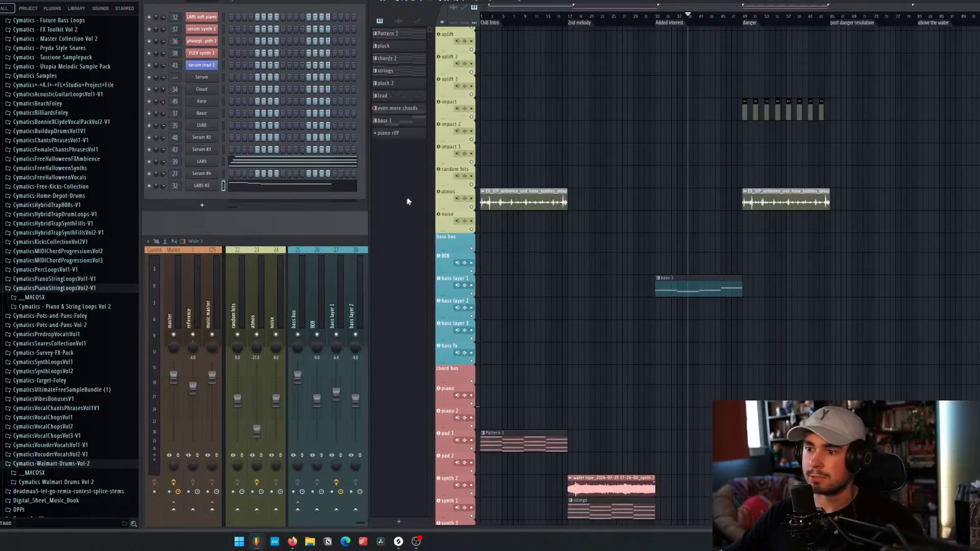
Step: Open the ZGameEditor Visualizer on the master track to view the underwater image, and close it again
{"action": "left_click", "coordinate": [175, 315]}
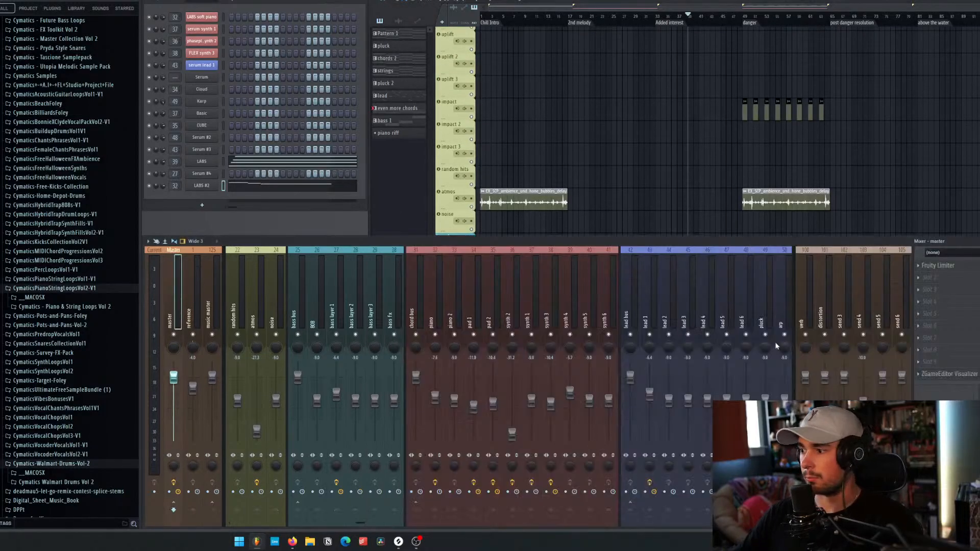
{"action": "left_click", "coordinate": [958, 375]}
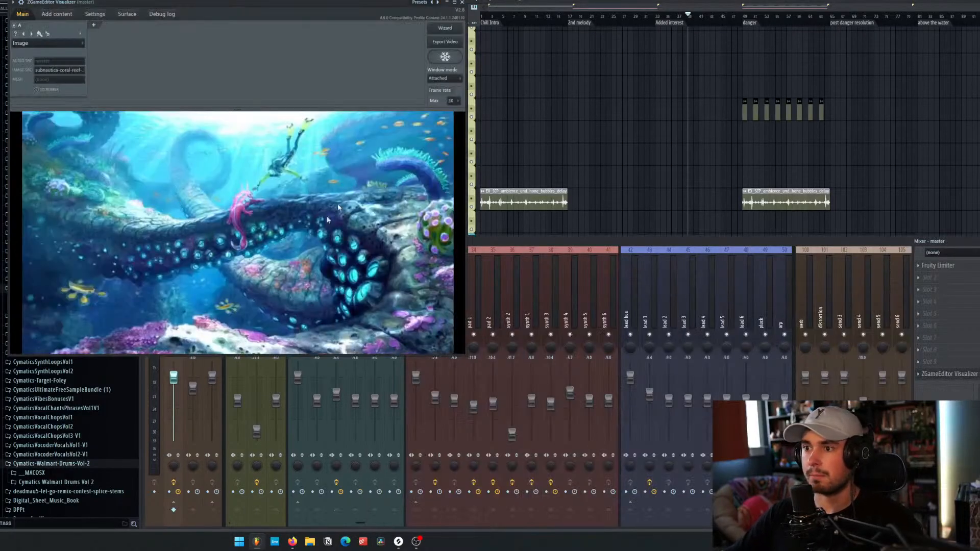
{"action": "left_click", "coordinate": [643, 8]}
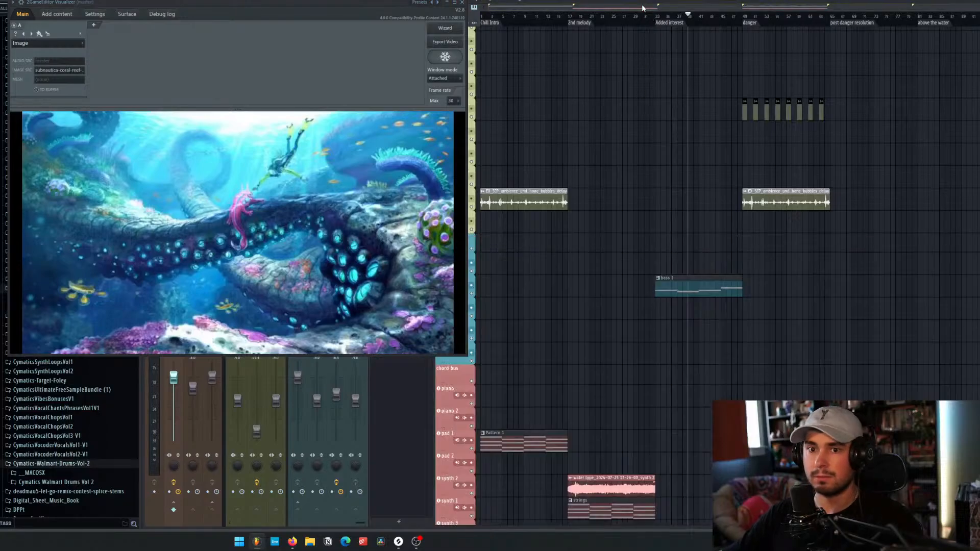
{"action": "left_click", "coordinate": [462, 2]}
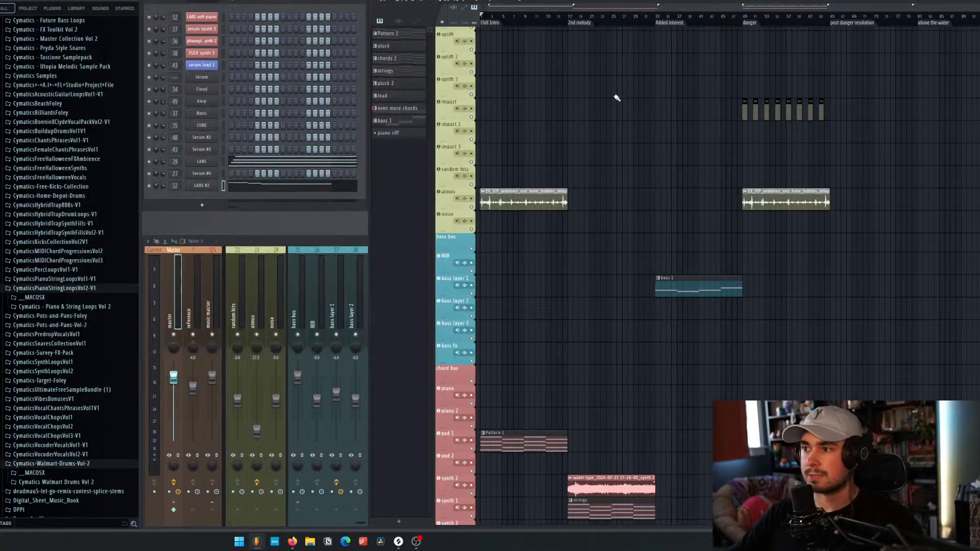
Step: Play the Added interest section in the playlist, open its LABS piano riff in the piano roll, and stop playback
{"action": "scroll", "coordinate": [596, 94], "scroll_direction": "down", "scroll_amount": 10}
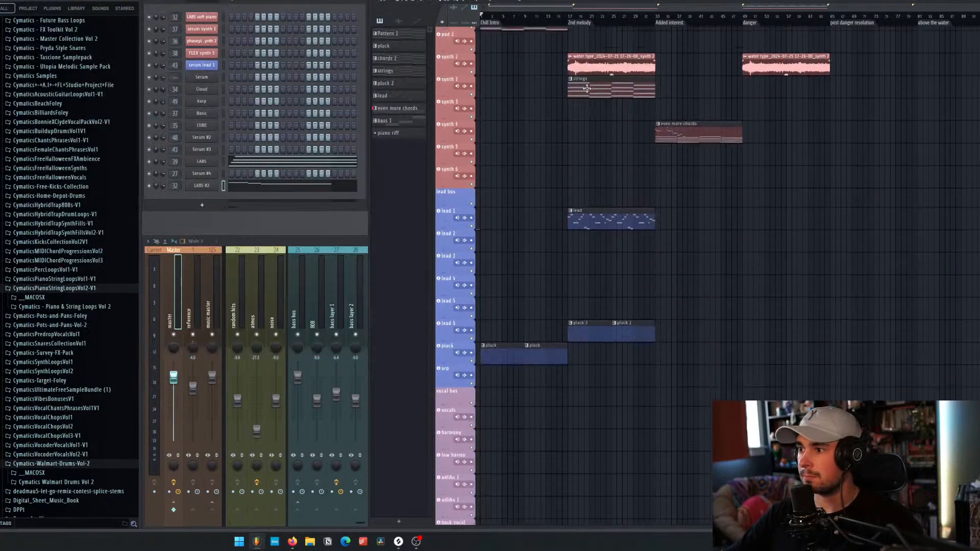
{"action": "scroll", "coordinate": [588, 91], "scroll_direction": "up", "scroll_amount": 12}
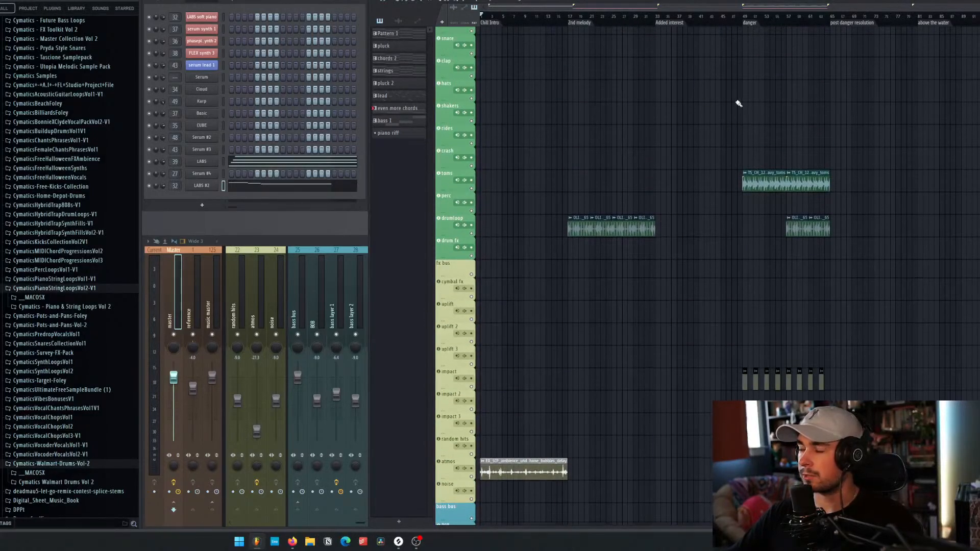
{"action": "scroll", "coordinate": [694, 89], "scroll_direction": "down", "scroll_amount": 10}
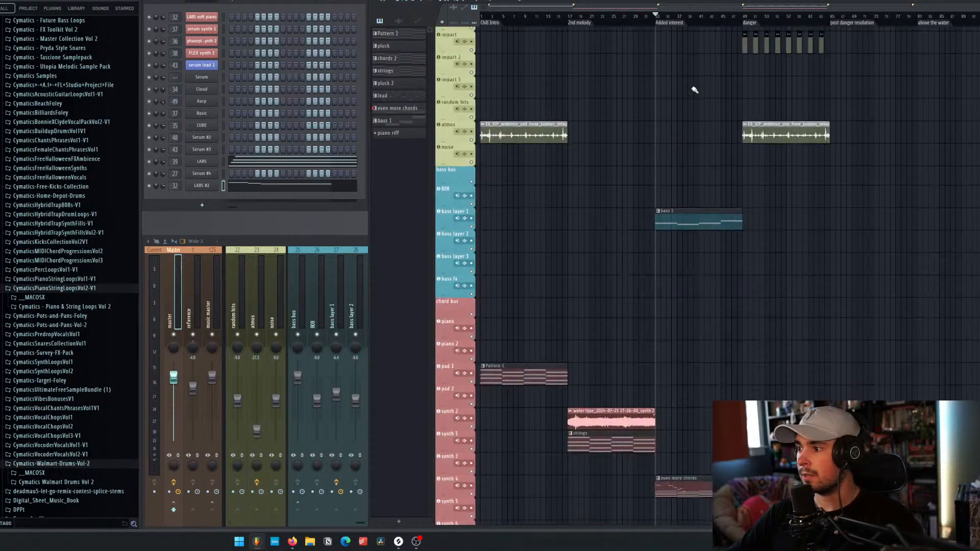
{"action": "key", "text": "space"}
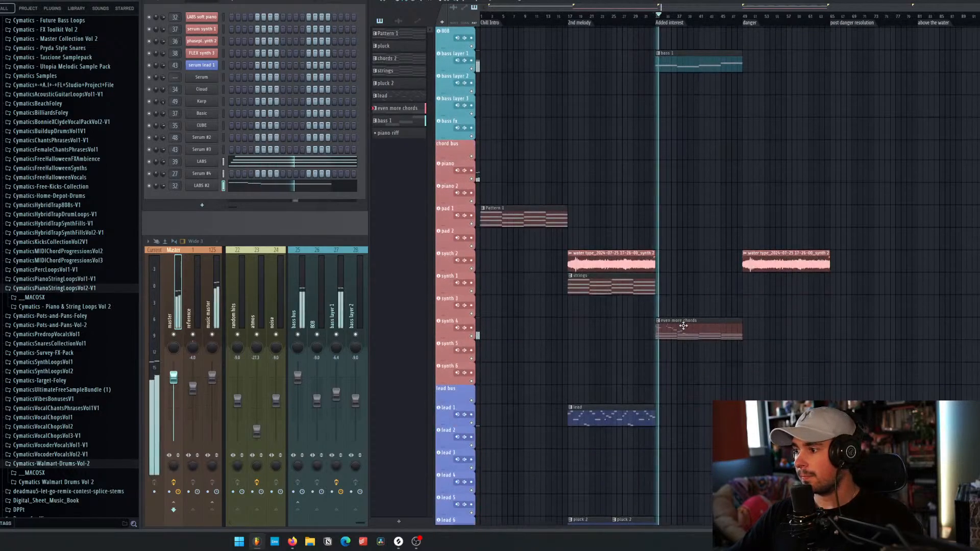
{"action": "left_click", "coordinate": [325, 188]}
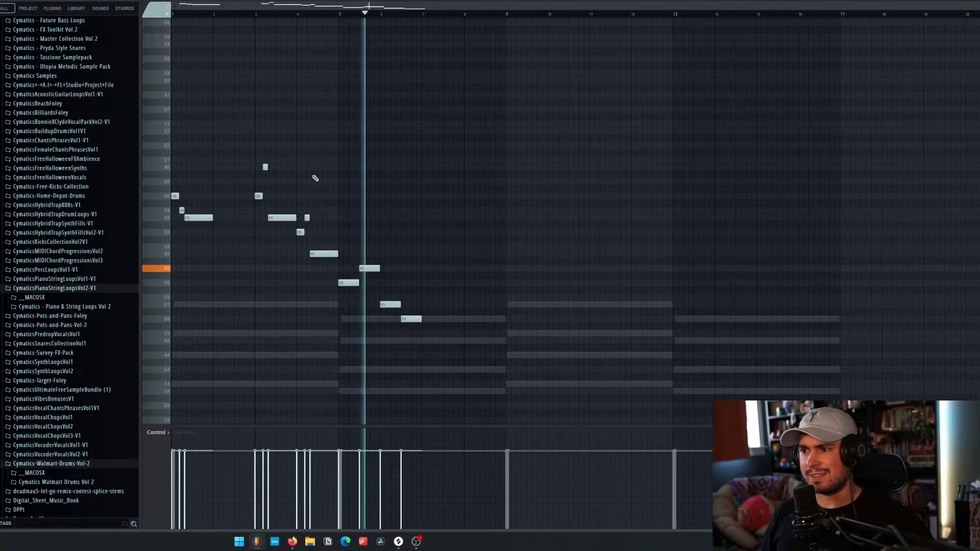
{"action": "key", "text": "space"}
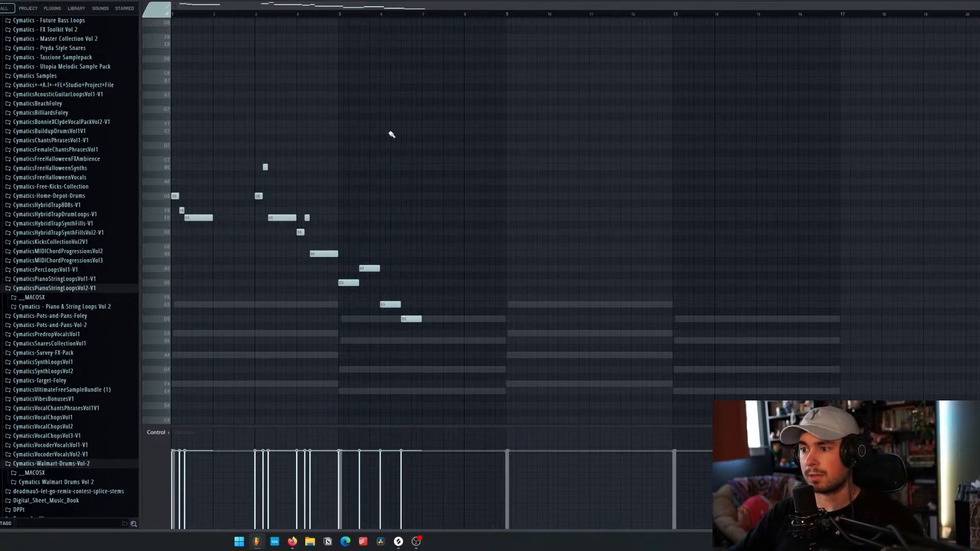
Step: Try tightening the G, A, E and D notes from bar 5 into consecutive notes three eighths of a bar long, and play them
{"action": "scroll", "coordinate": [375, 219], "scroll_direction": "up", "scroll_amount": 3}
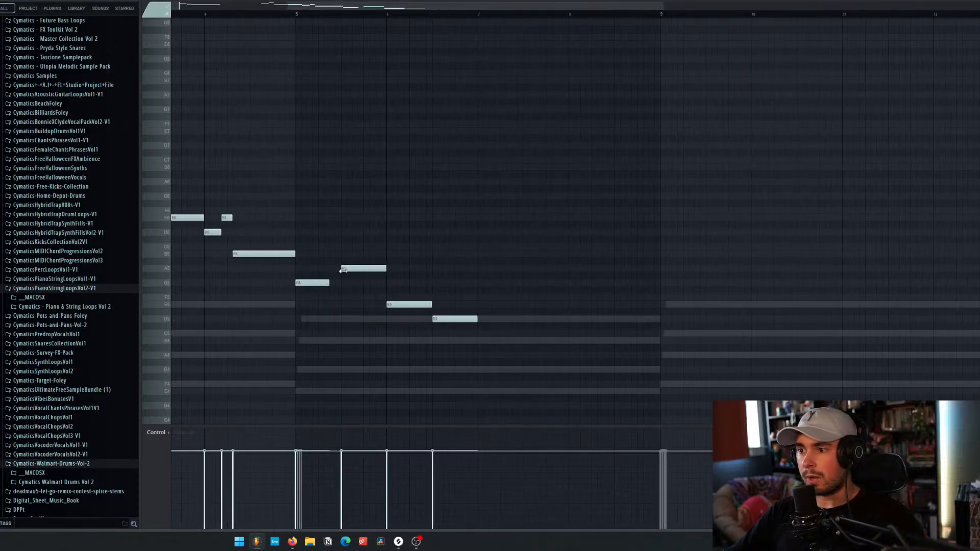
{"action": "left_click_drag", "start_coordinate": [343, 270], "coordinate": [331, 271]}
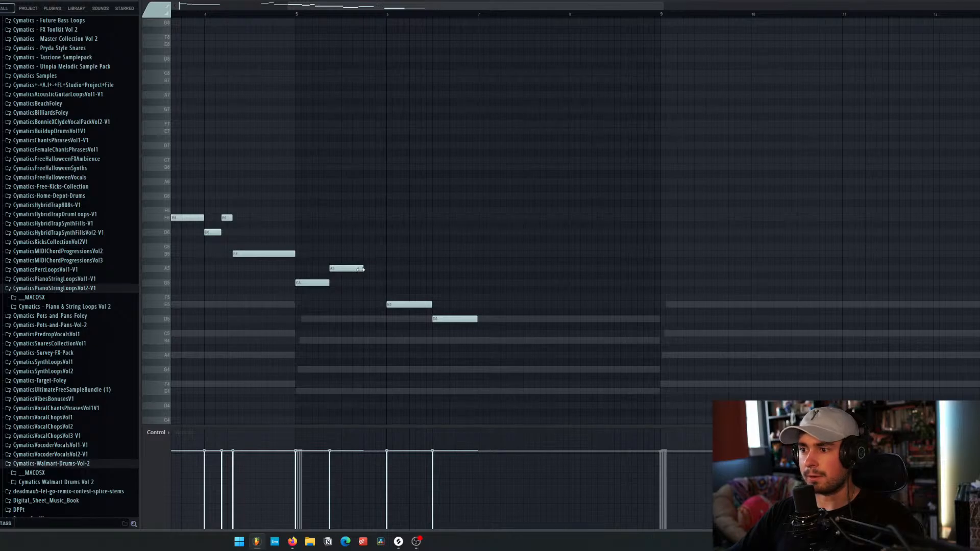
{"action": "right_click", "coordinate": [406, 304]}
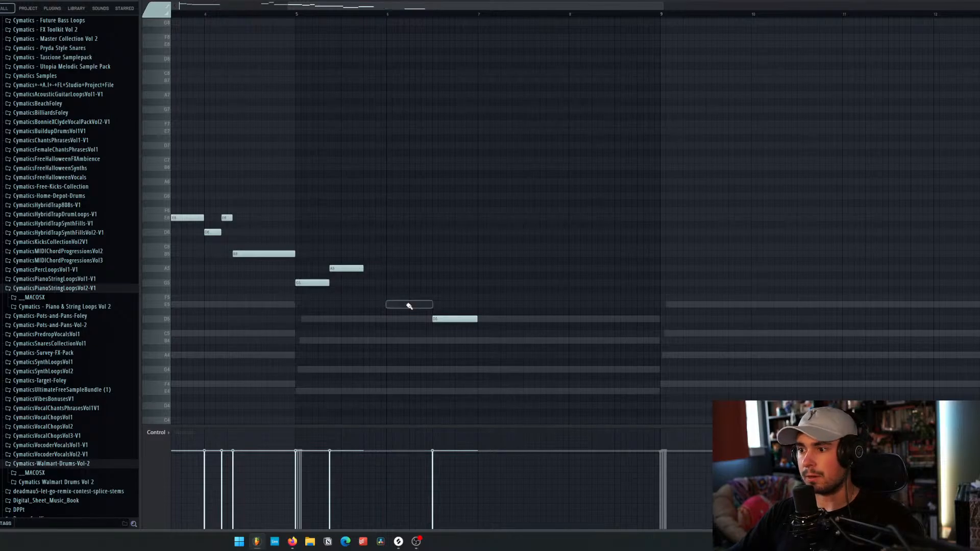
{"action": "left_click", "coordinate": [370, 305]}
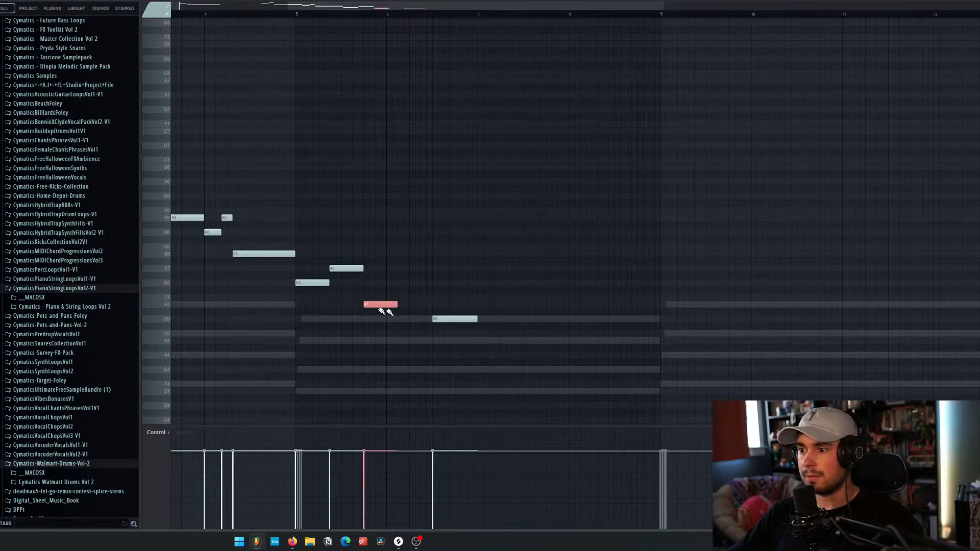
{"action": "right_click", "coordinate": [443, 320]}
{"action": "left_click", "coordinate": [403, 320]}
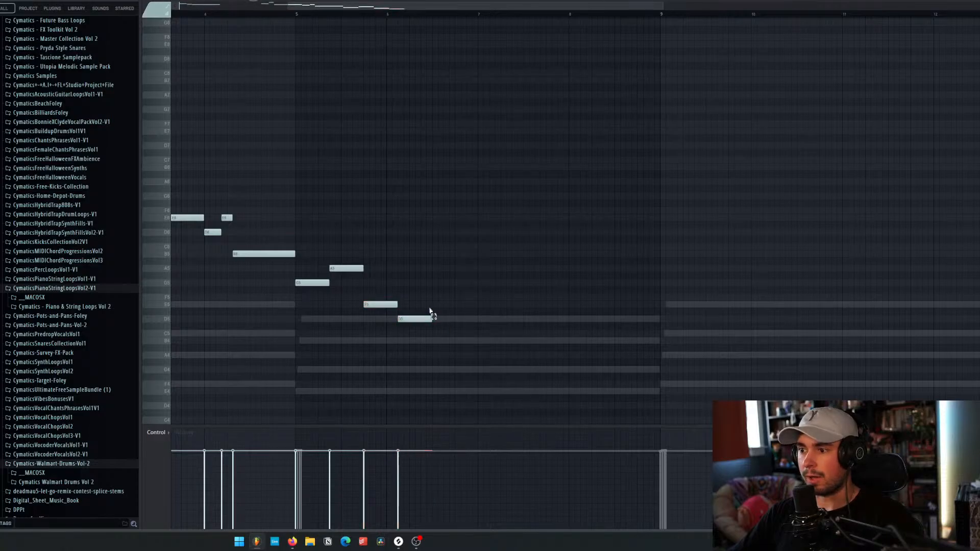
{"action": "left_click", "coordinate": [297, 16]}
{"action": "key", "text": "space"}
{"action": "key", "text": "space"}
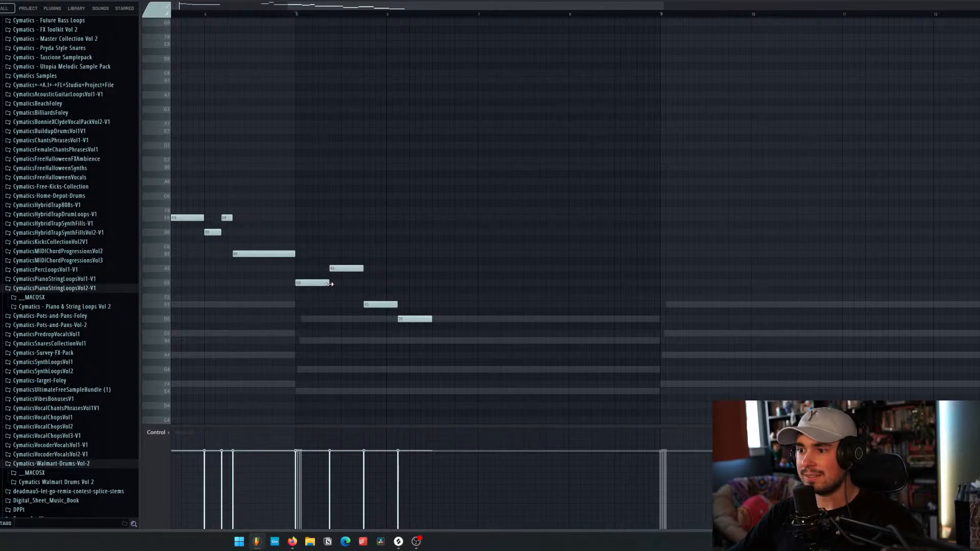
Step: Return the G, A, E and D notes to consecutive half-bar notes across bars 5 and 6, and play from bar 5
{"action": "left_click_drag", "start_coordinate": [335, 269], "coordinate": [346, 268]}
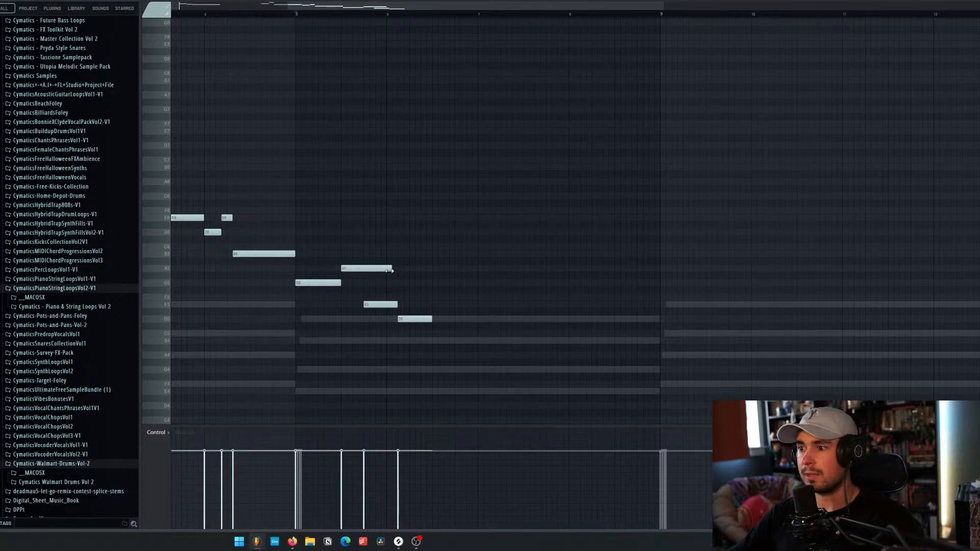
{"action": "left_click_drag", "start_coordinate": [386, 304], "coordinate": [457, 320]}
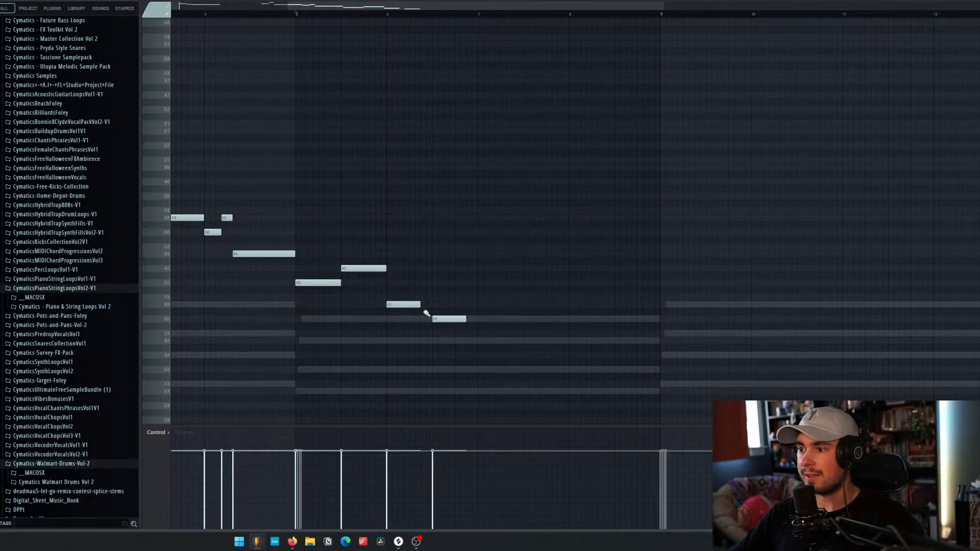
{"action": "left_click_drag", "start_coordinate": [406, 300], "coordinate": [432, 306]}
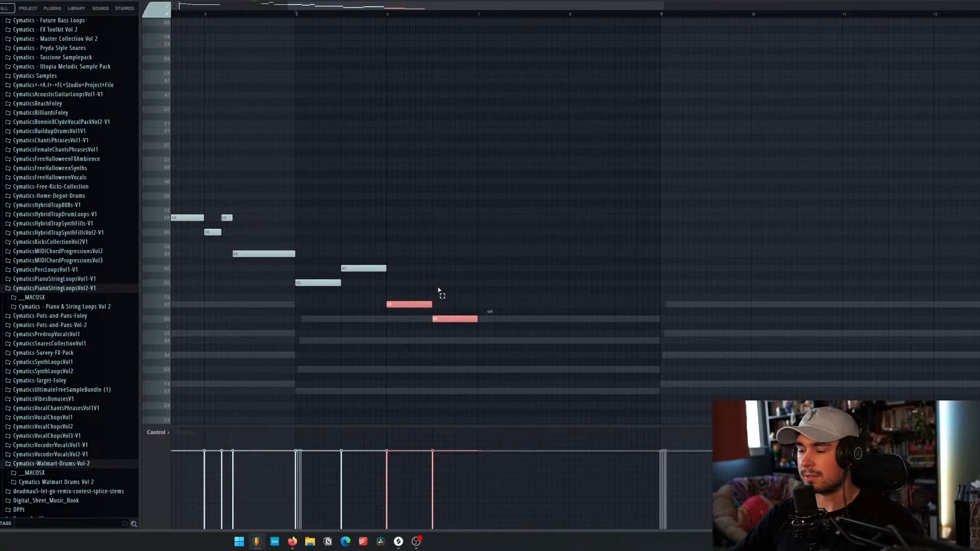
{"action": "key", "text": "ctrl+d"}
{"action": "scroll", "coordinate": [378, 215], "scroll_direction": "down", "scroll_amount": 5}
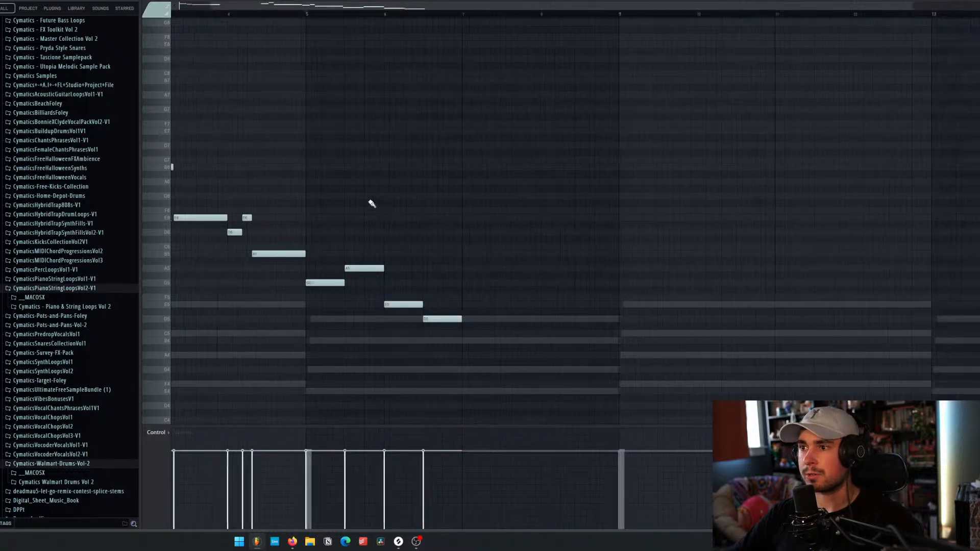
{"action": "left_click", "coordinate": [341, 14]}
{"action": "key", "text": "space"}
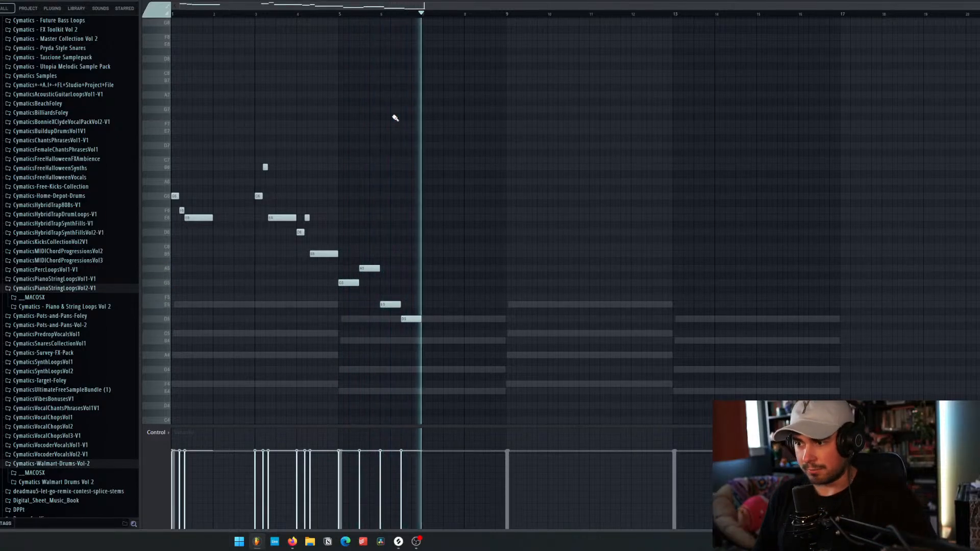
{"action": "key", "text": "space"}
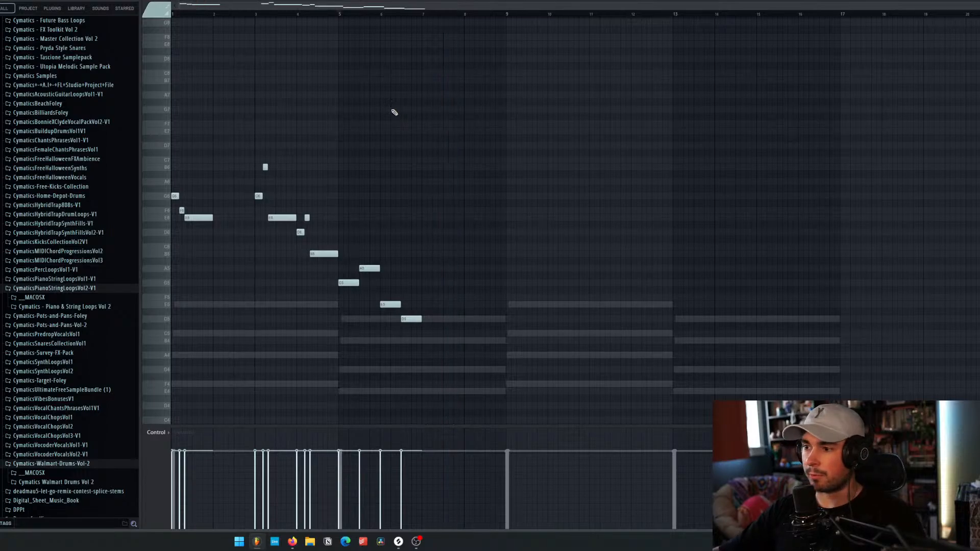
Step: Delete the G, A, E and D notes from bars 5 and 6 of the riff
{"action": "scroll", "coordinate": [455, 146], "scroll_direction": "down", "scroll_amount": 3}
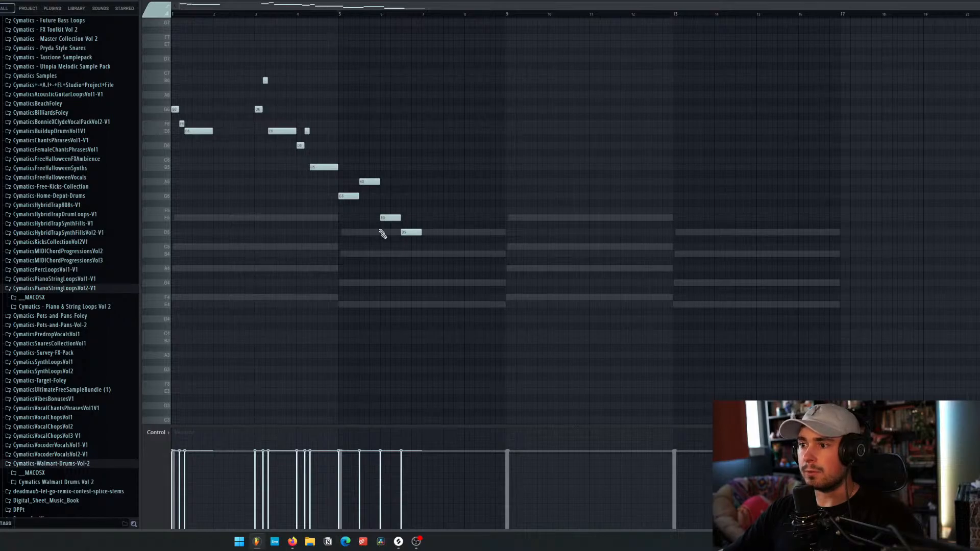
{"action": "right_click", "coordinate": [403, 232]}
{"action": "right_click", "coordinate": [395, 218]}
{"action": "right_click", "coordinate": [371, 183]}
{"action": "right_click", "coordinate": [342, 196]}
{"action": "left_click_drag", "start_coordinate": [346, 191], "coordinate": [169, 67]}
{"action": "key", "text": "Delete"}
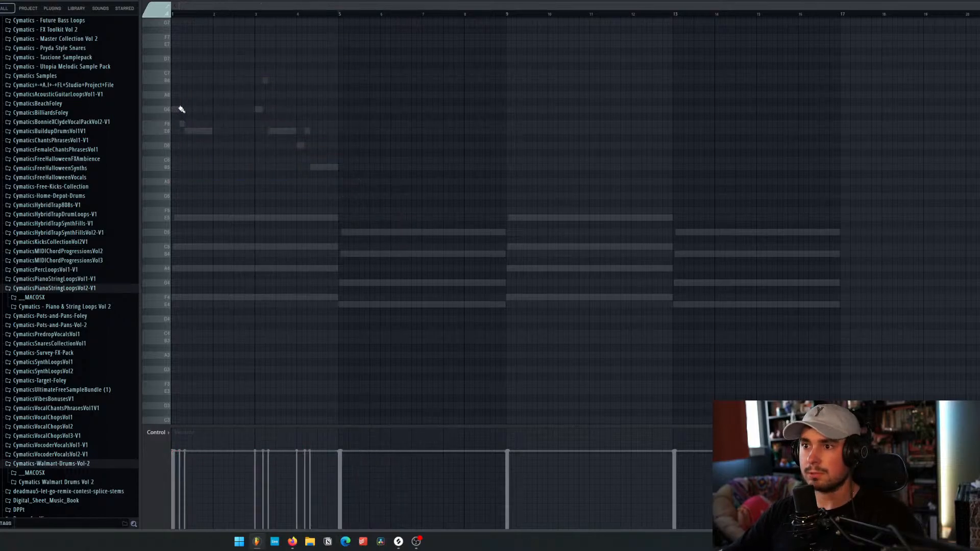
{"action": "key", "text": "ctrl+z"}
Step: Copy the whole riff from bars 1–4 to start at bar 9, and play the copy
{"action": "left_click_drag", "start_coordinate": [360, 192], "coordinate": [181, 39]}
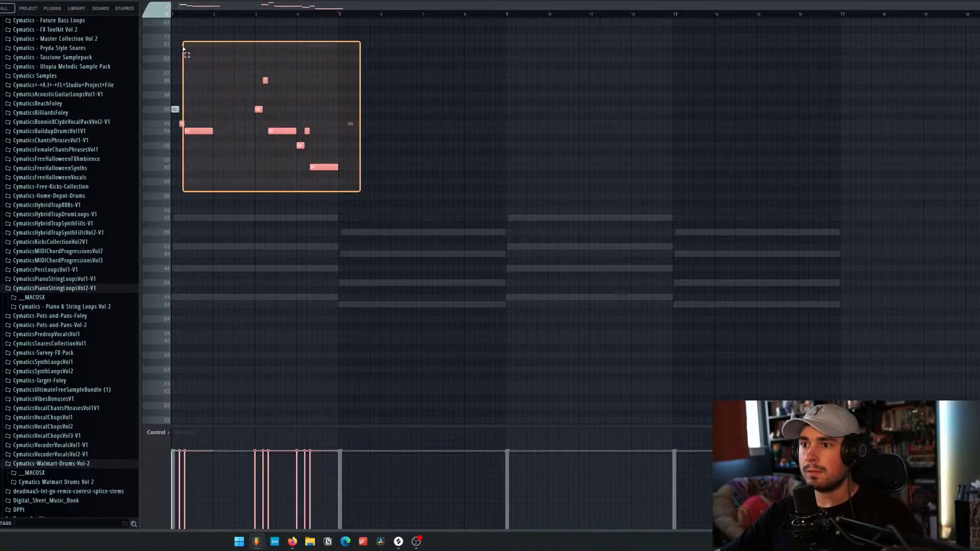
{"action": "left_click_drag", "start_coordinate": [337, 222], "coordinate": [157, 47]}
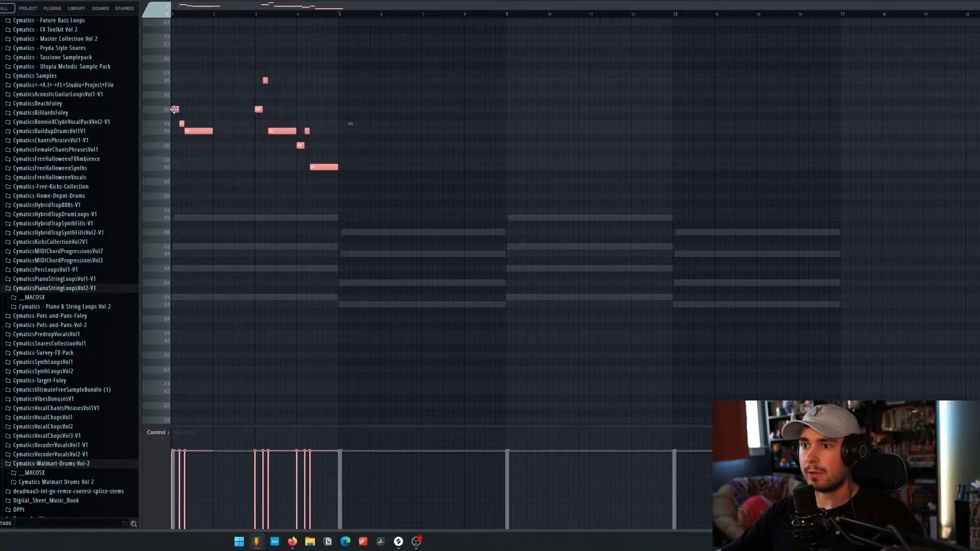
{"action": "left_click_drag", "start_coordinate": [174, 109], "coordinate": [510, 109]}
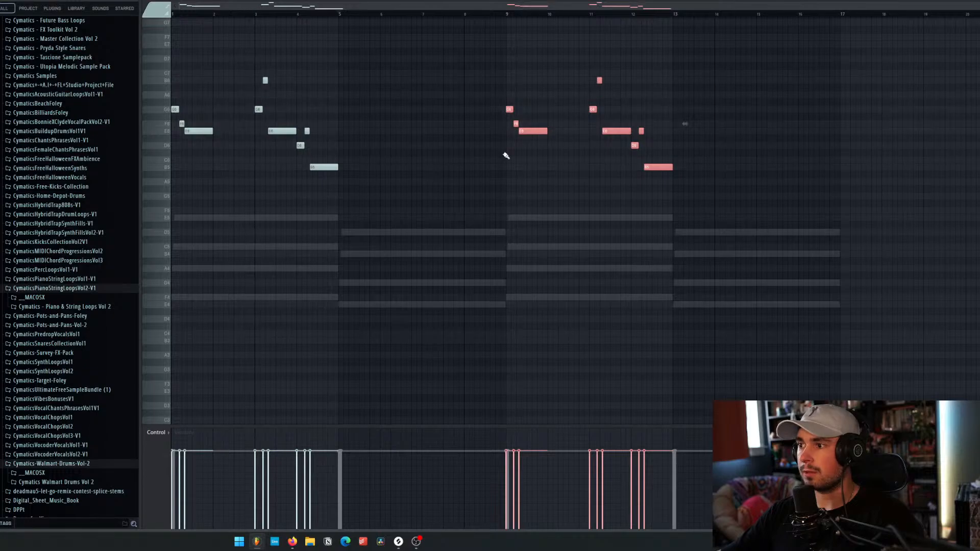
{"action": "left_click", "coordinate": [506, 155]}
{"action": "left_click", "coordinate": [509, 14]}
{"action": "key", "text": "space"}
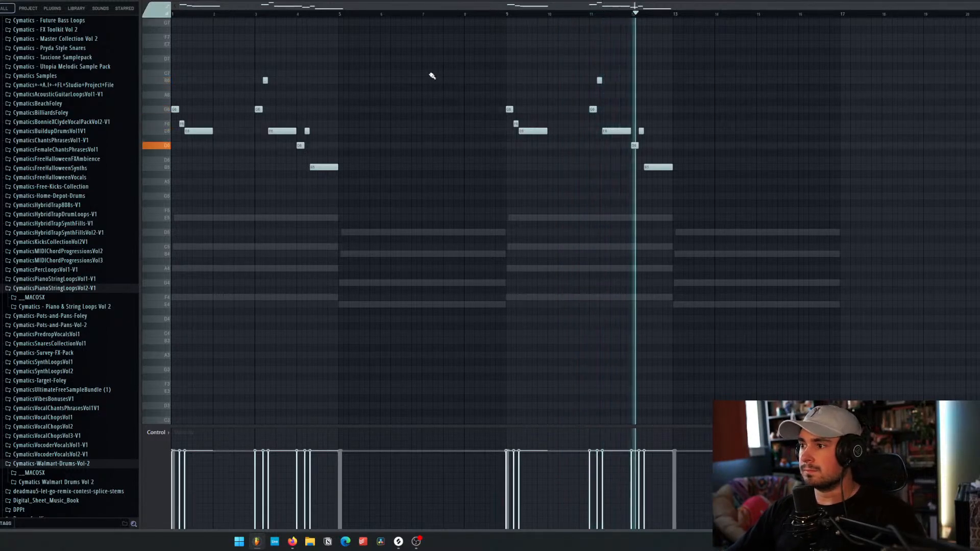
{"action": "key", "text": "space"}
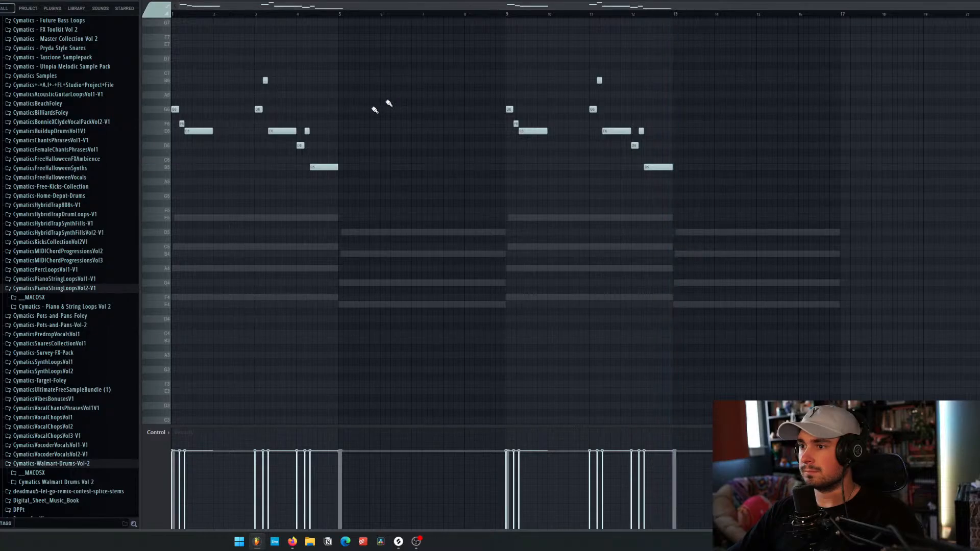
Step: Audition the notes G, B, A and C to find a continuation for the riff at bar 5
{"action": "key", "text": "b"}
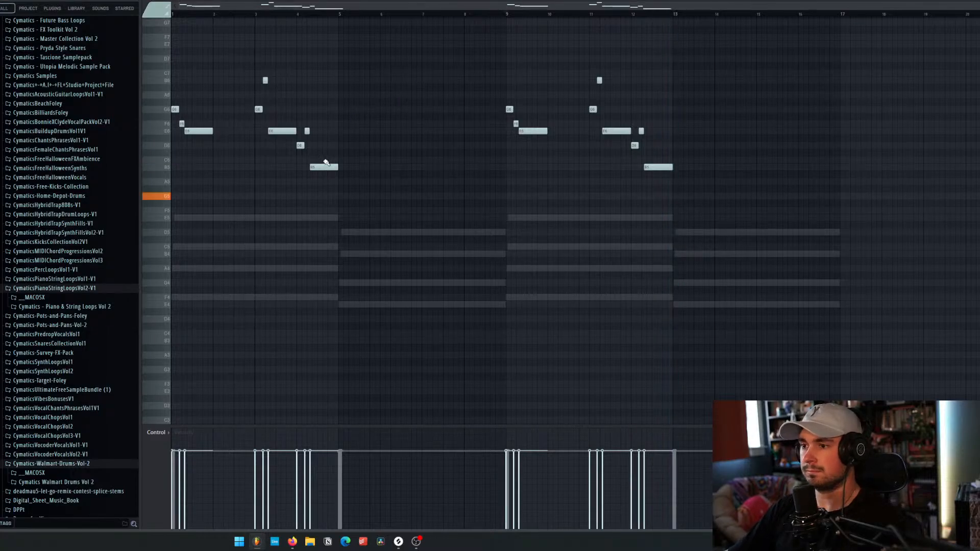
{"action": "key", "text": "m"}
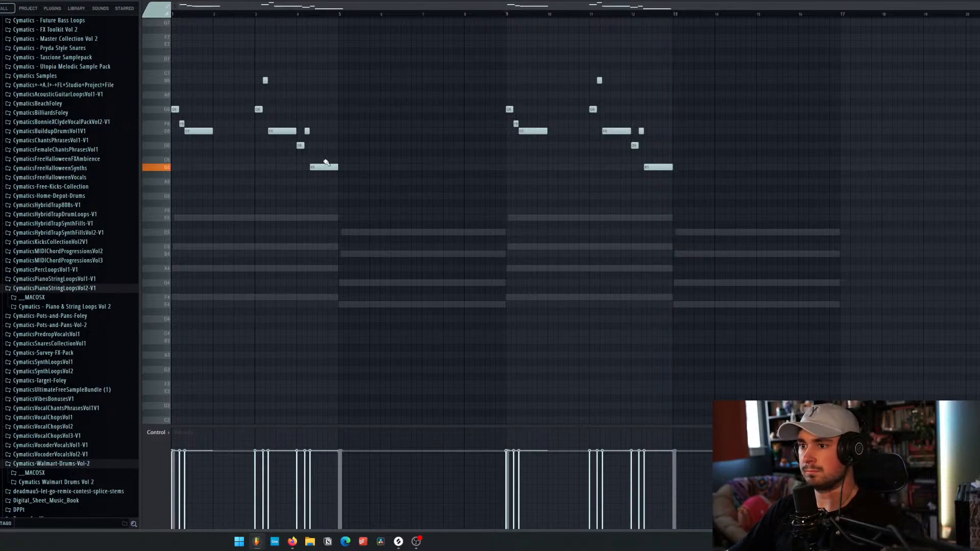
{"action": "key", "text": "b"}
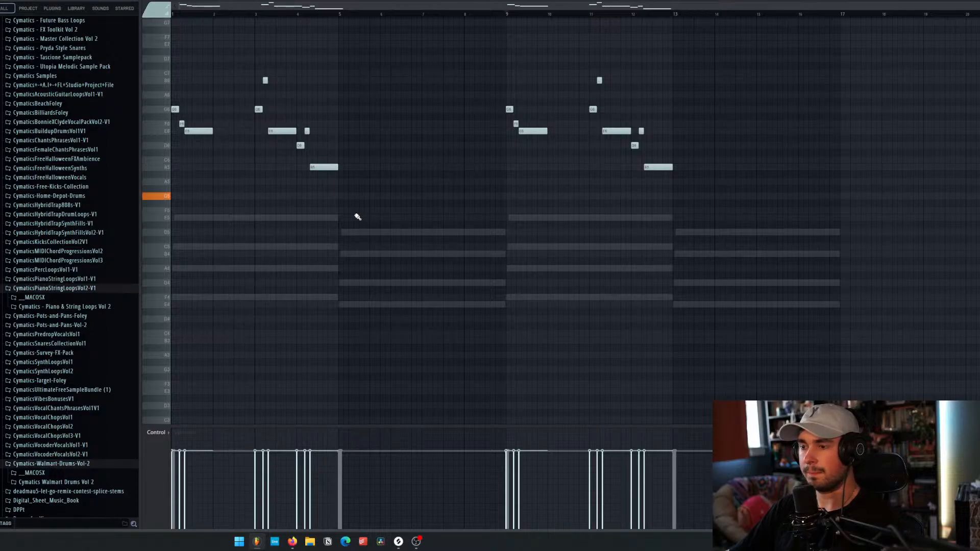
{"action": "key", "text": "n"}
{"action": "key", "text": "comma"}
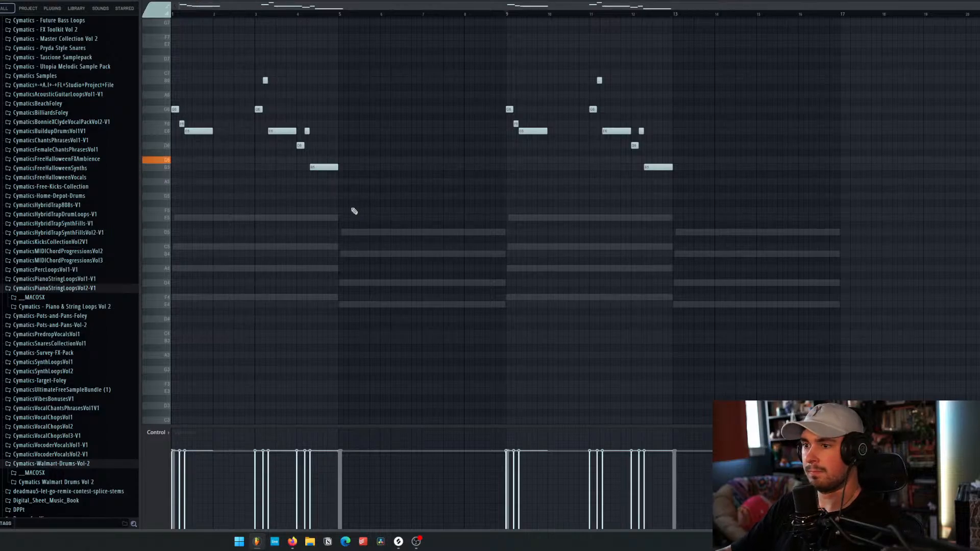
{"action": "key", "text": "m"}
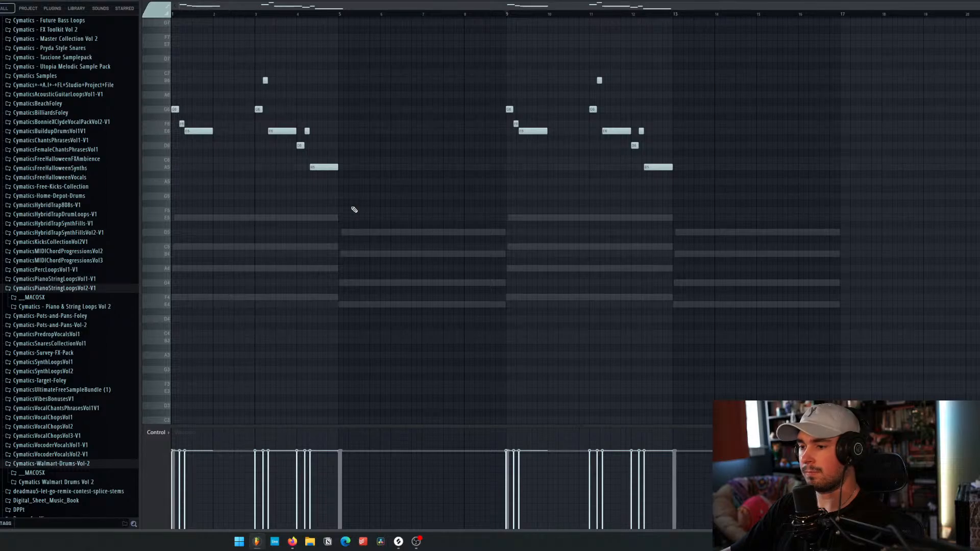
{"action": "key", "text": "b"}
Step: Place a G note at the start of bar 5 and lengthen it to one and a half bars
{"action": "left_click", "coordinate": [341, 197]}
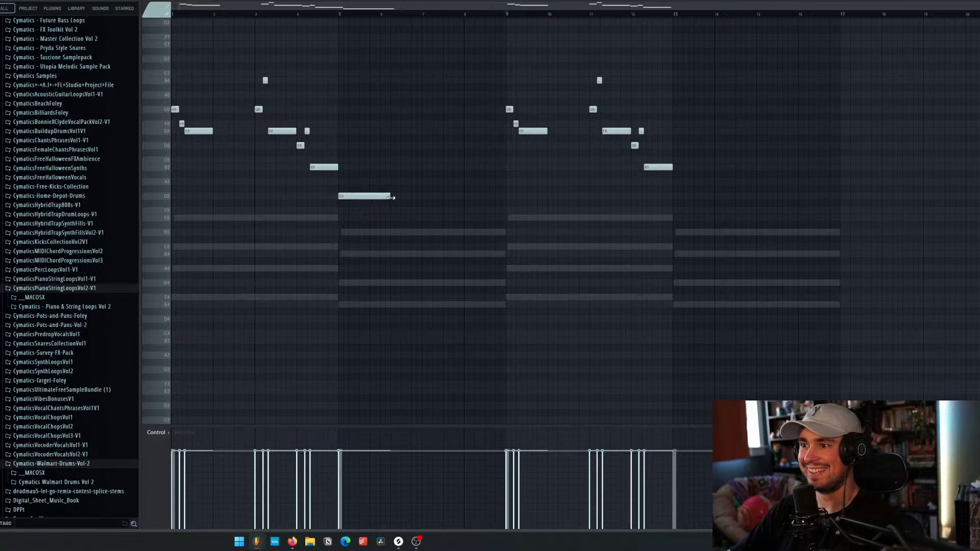
{"action": "key", "text": "n"}
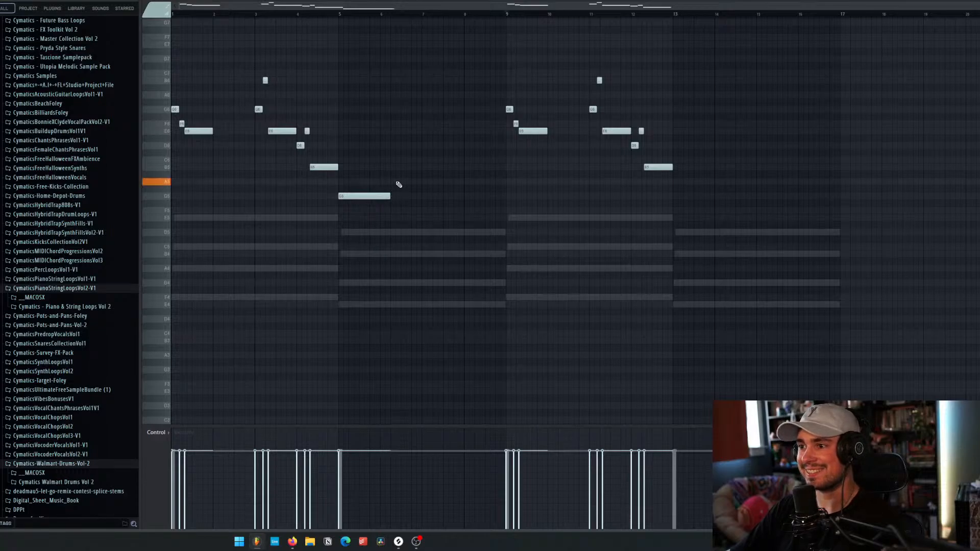
{"action": "left_click_drag", "start_coordinate": [393, 196], "coordinate": [399, 196]}
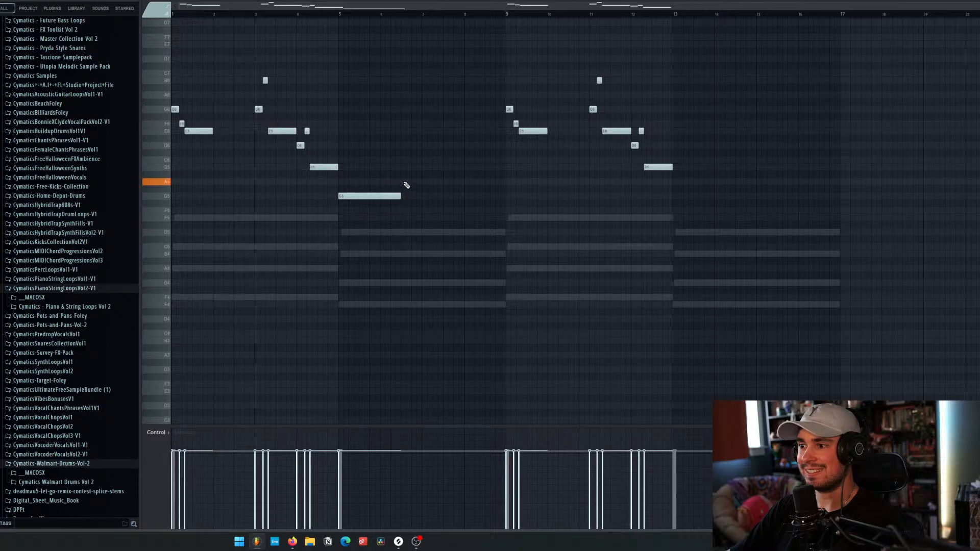
Step: Try an A of the same length after bar 5's G, remove it, and play from bar 5
{"action": "left_click", "coordinate": [406, 182]}
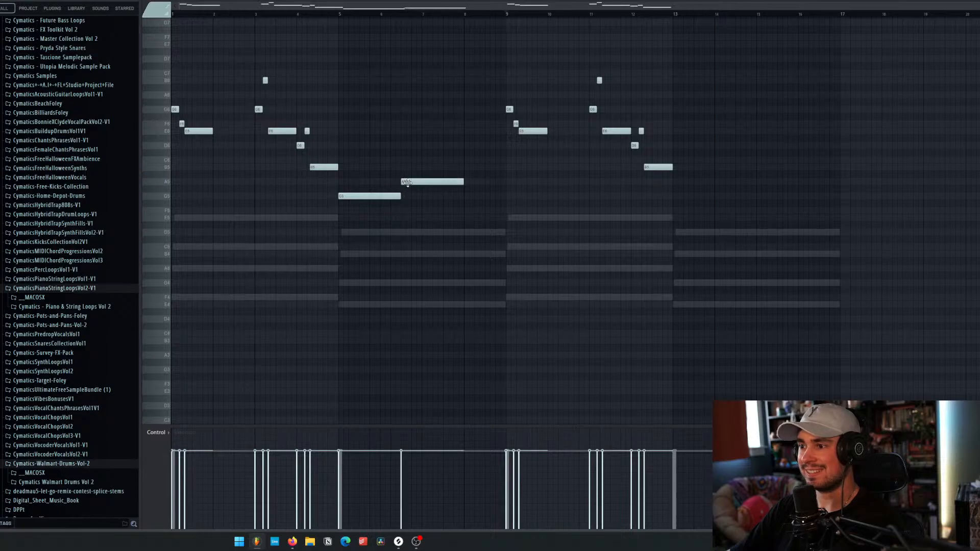
{"action": "right_click", "coordinate": [448, 183]}
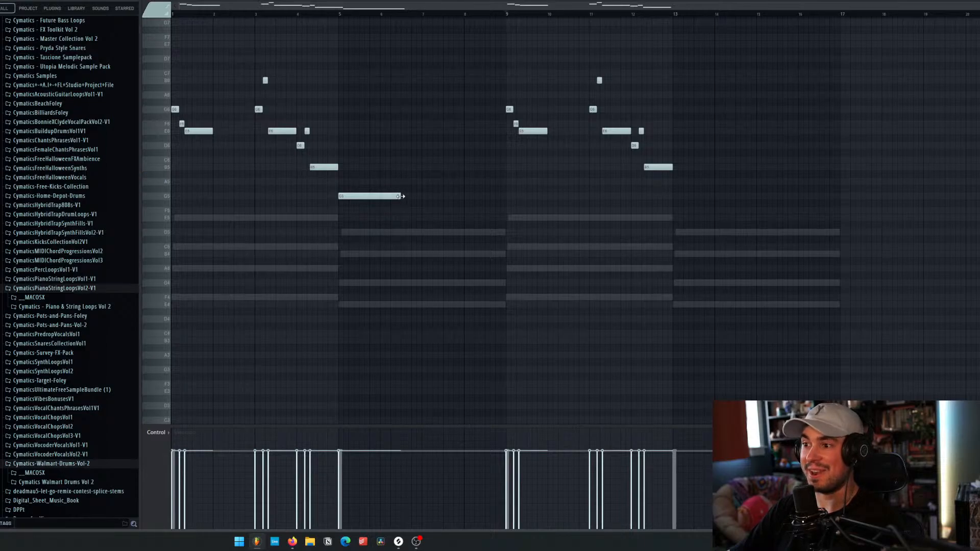
{"action": "left_click_drag", "start_coordinate": [400, 196], "coordinate": [383, 199]}
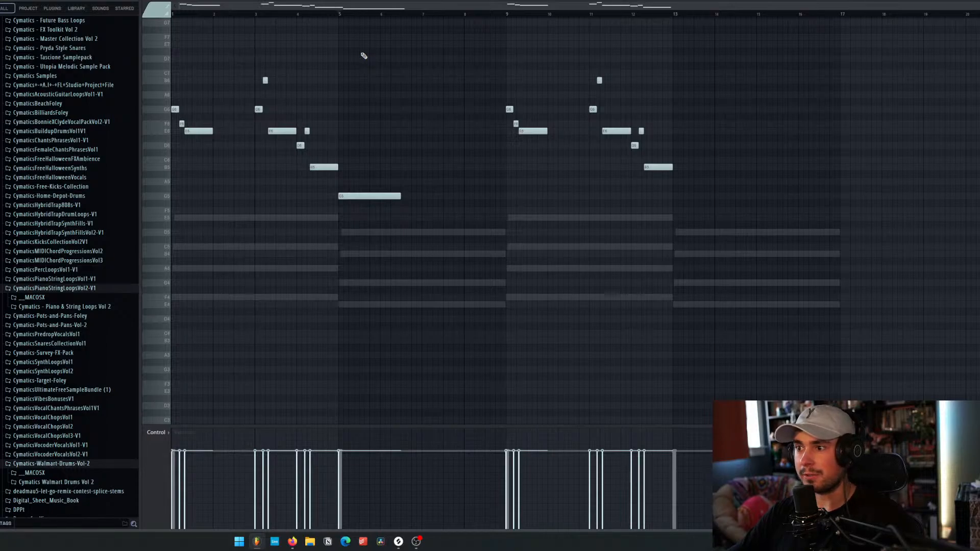
{"action": "key", "text": "space"}
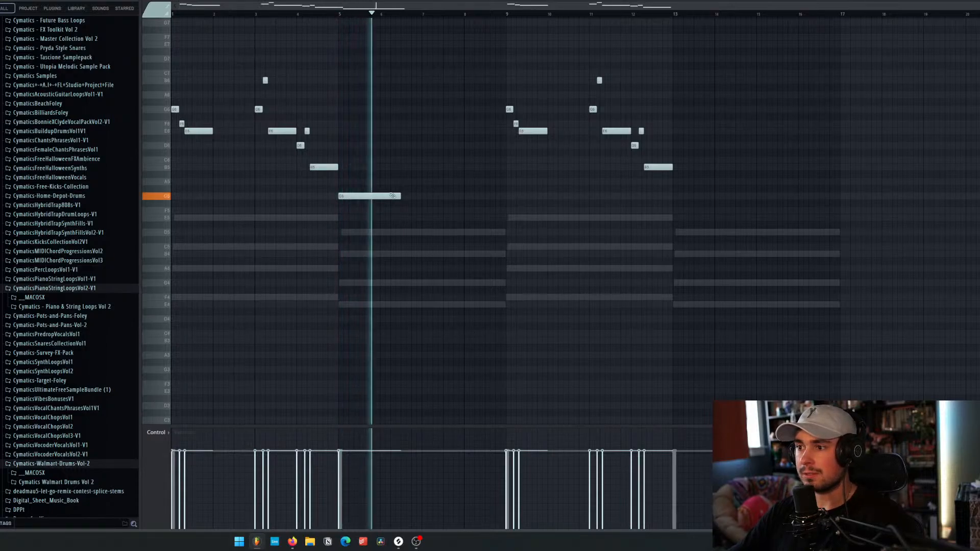
Step: Shorten the G note at bar 5 to three beats and add an equally long A note directly after it
{"action": "key", "text": "space"}
{"action": "left_click_drag", "start_coordinate": [395, 197], "coordinate": [369, 197]}
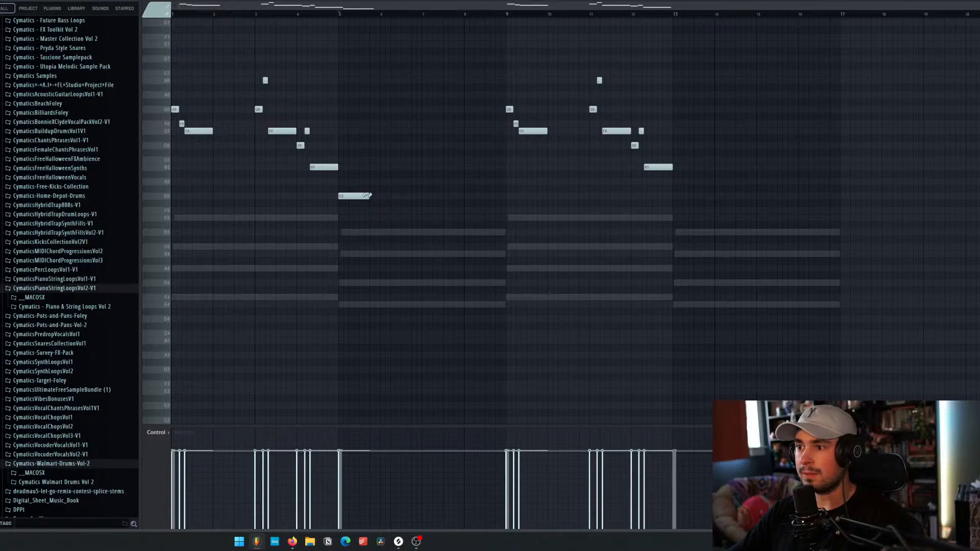
{"action": "left_click", "coordinate": [374, 182]}
{"action": "key", "text": "space"}
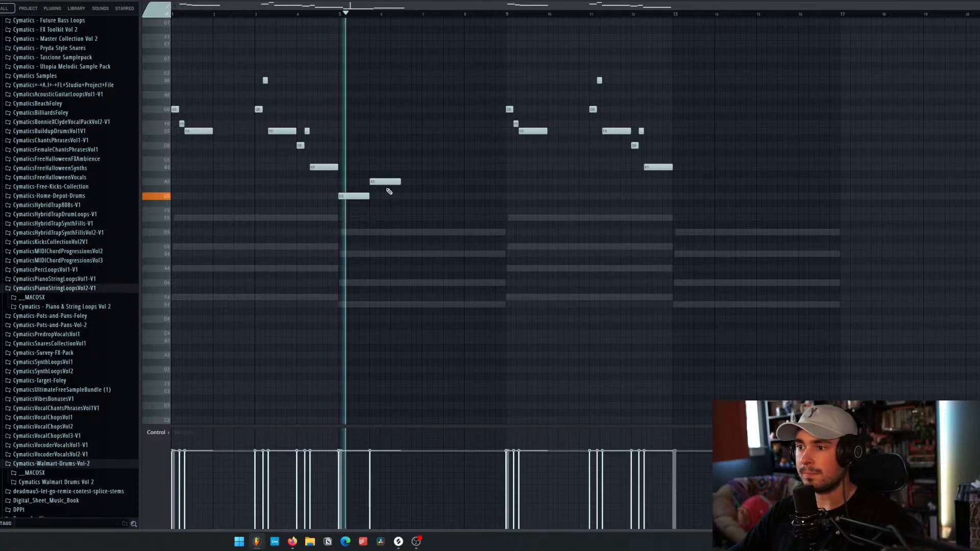
Step: Try a lower note directly after the A note, first on F and again on E, deleting each one
{"action": "left_click", "coordinate": [411, 211]}
{"action": "key", "text": "space"}
{"action": "right_click", "coordinate": [416, 212]}
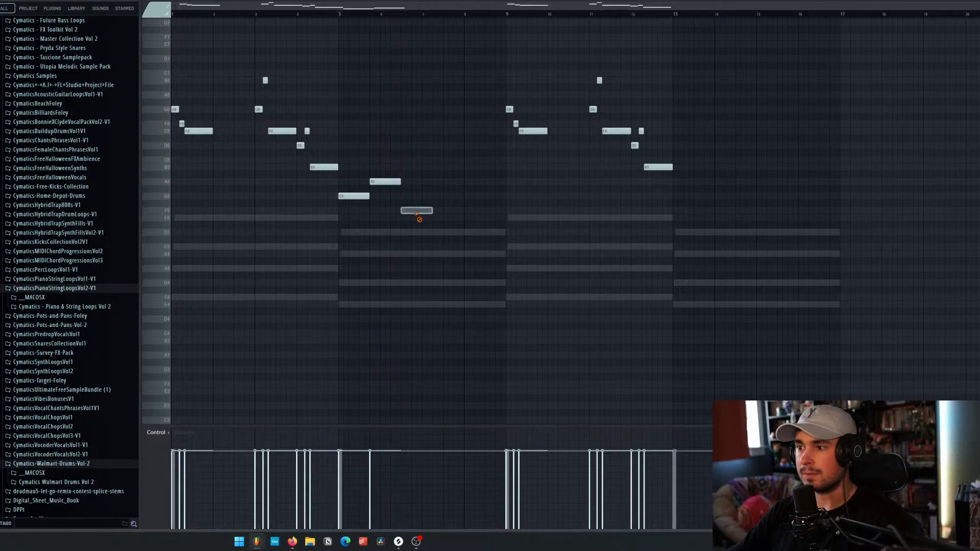
{"action": "left_click", "coordinate": [404, 218]}
{"action": "right_click", "coordinate": [406, 218]}
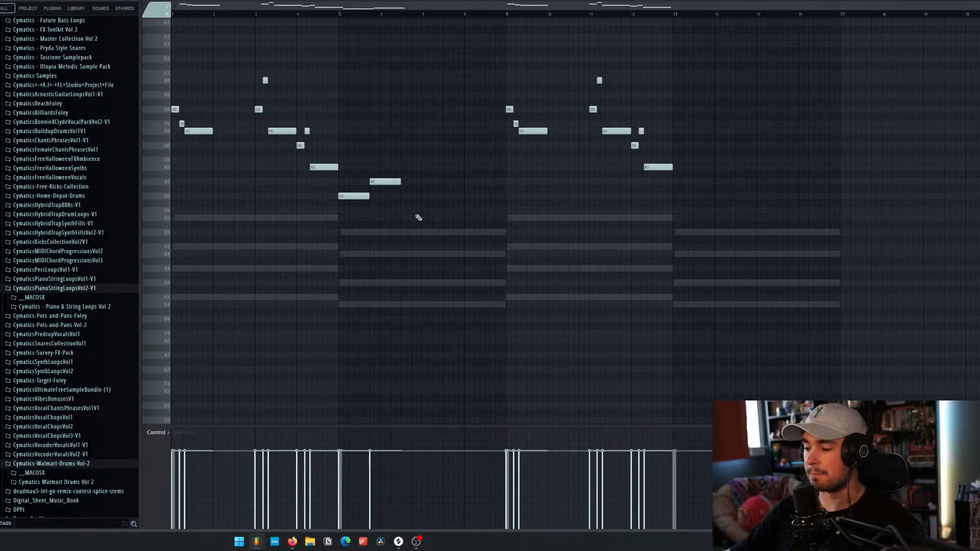
Step: Audition candidate pitches, and add a three-beat C note followed by a three-beat B note after the A note
{"action": "key", "text": "n"}
{"action": "key", "text": "b"}
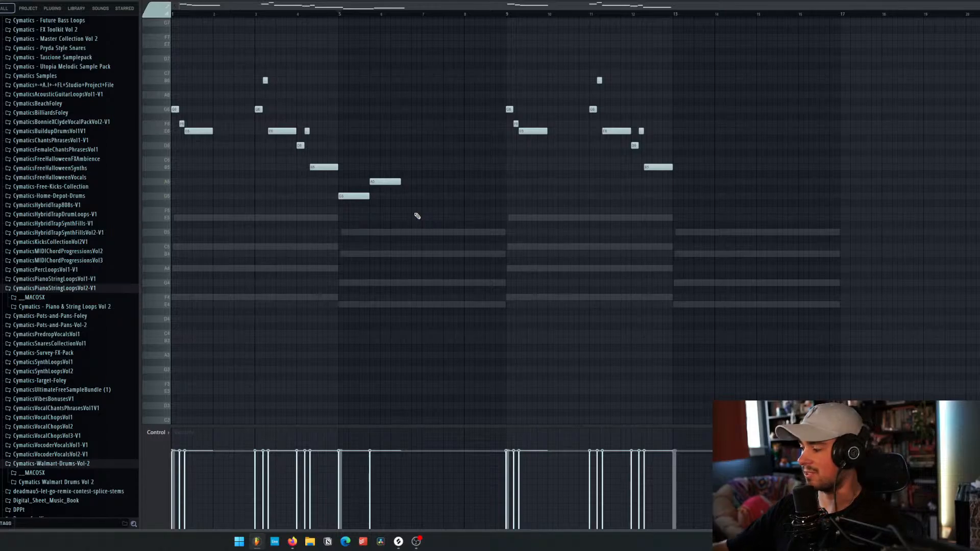
{"action": "key", "text": "b"}
{"action": "key", "text": "n"}
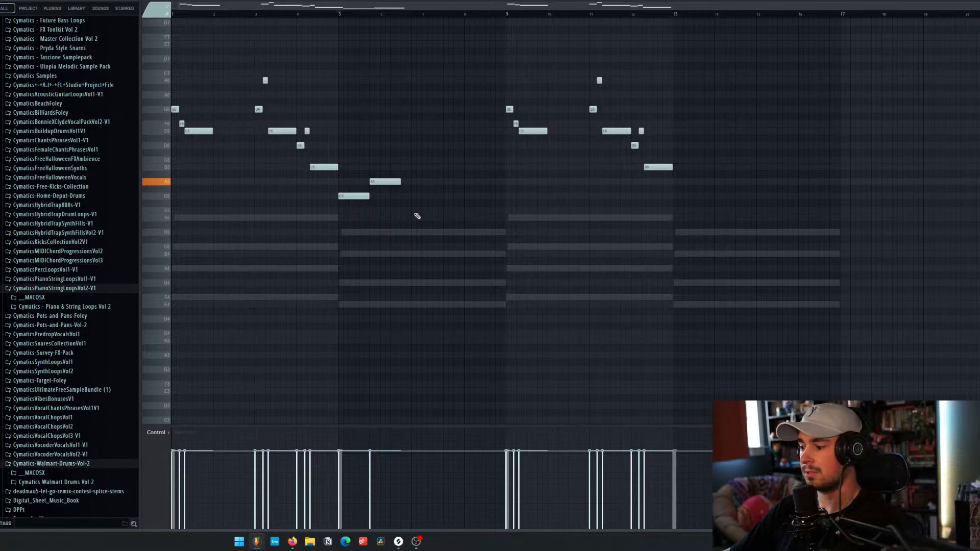
{"action": "key", "text": "comma"}
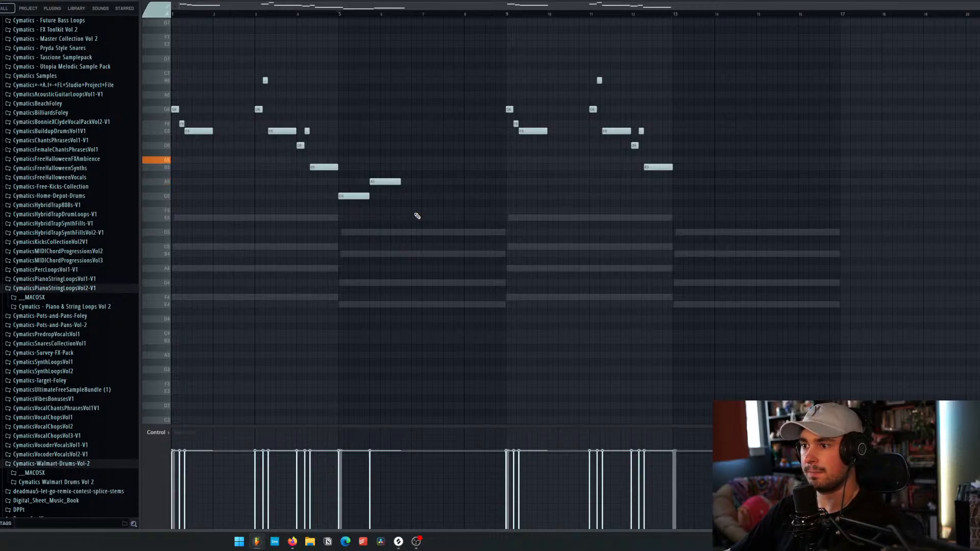
{"action": "left_click", "coordinate": [404, 160]}
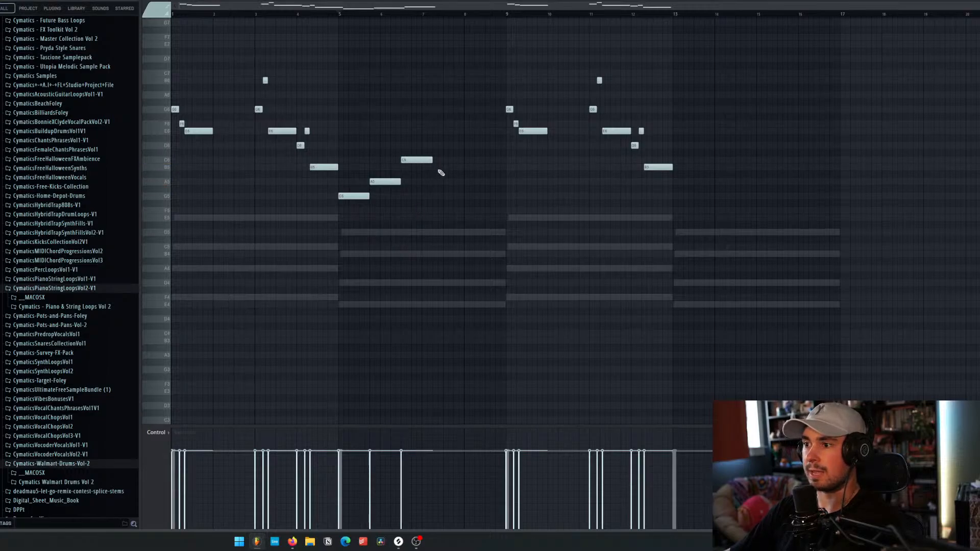
{"action": "left_click", "coordinate": [435, 167]}
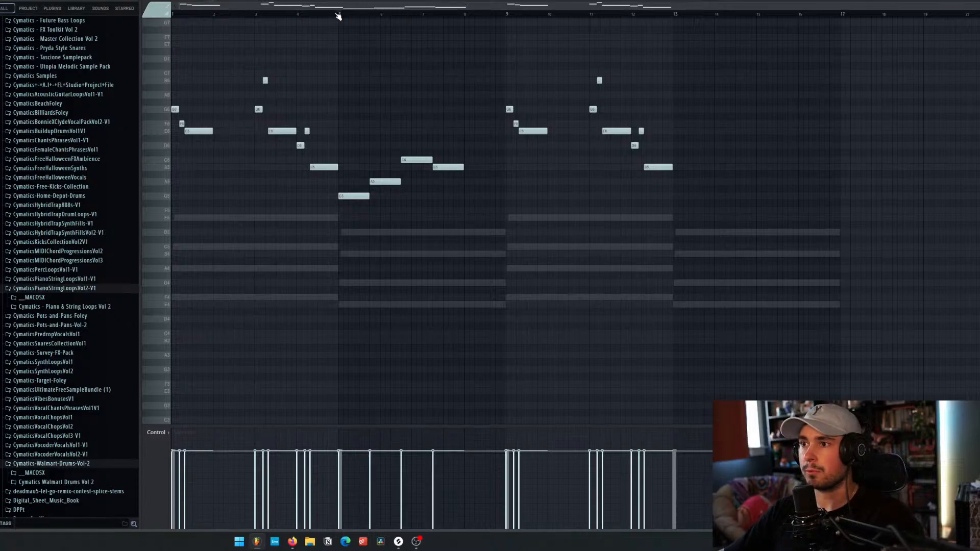
Step: Try moving the change from the C note to the B note to bar 7, restoring both notes after playback
{"action": "key", "text": "space"}
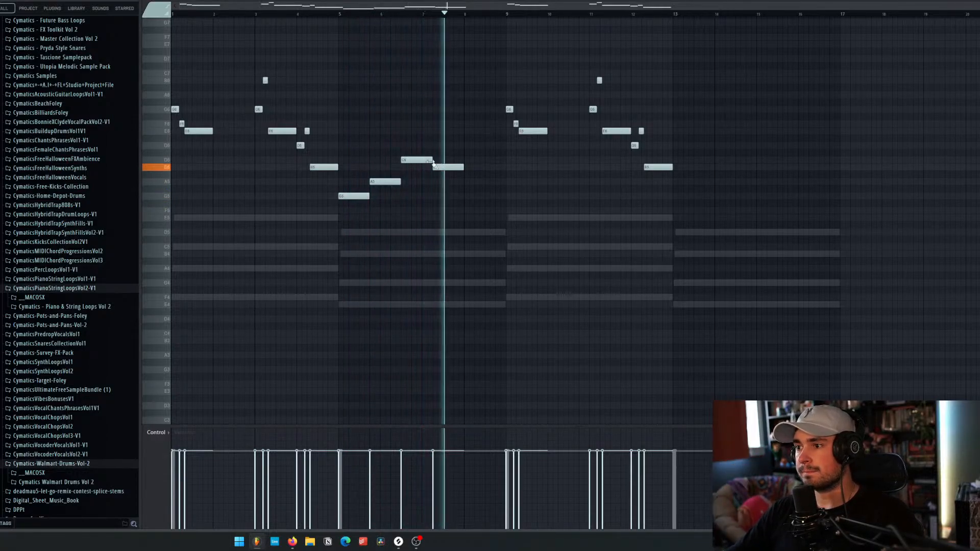
{"action": "key", "text": "space"}
{"action": "left_click_drag", "start_coordinate": [431, 160], "coordinate": [461, 167]}
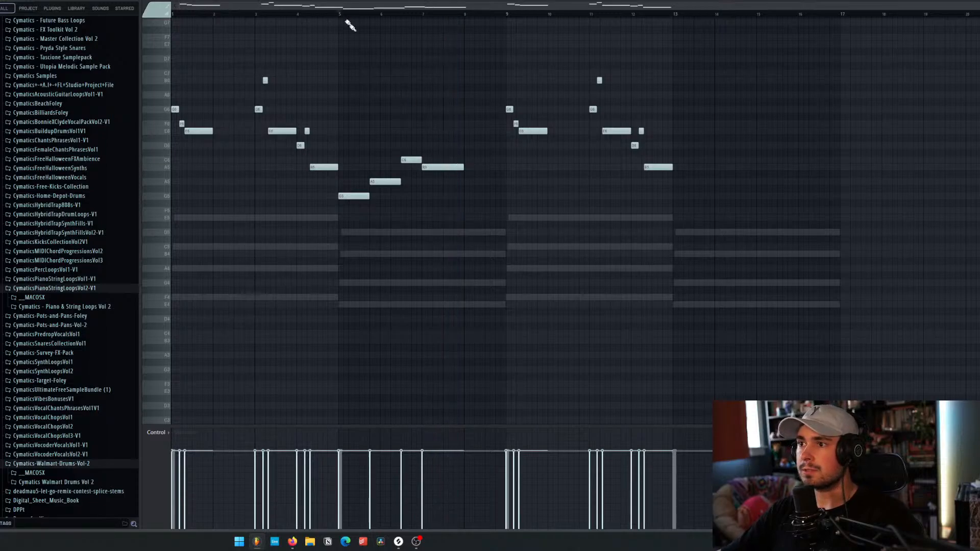
{"action": "key", "text": "space"}
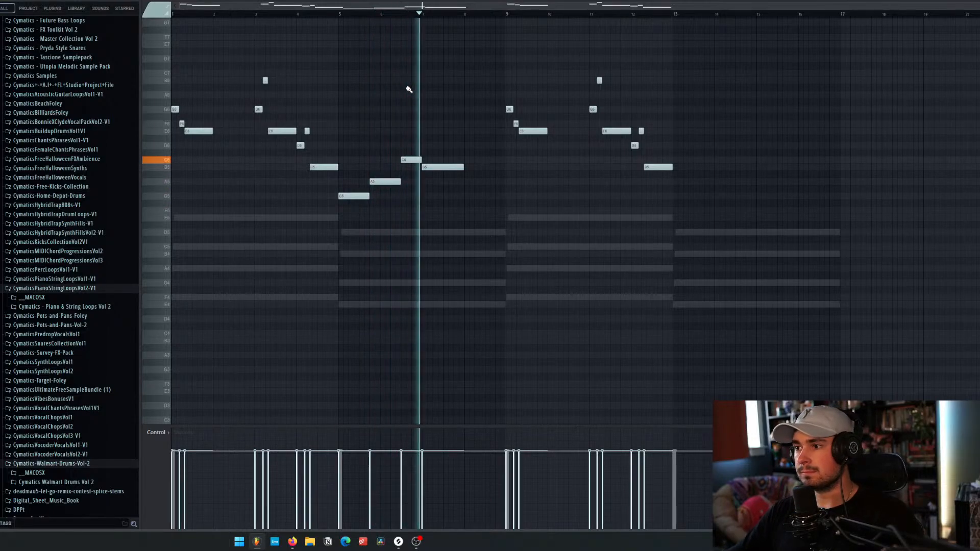
{"action": "key", "text": "space"}
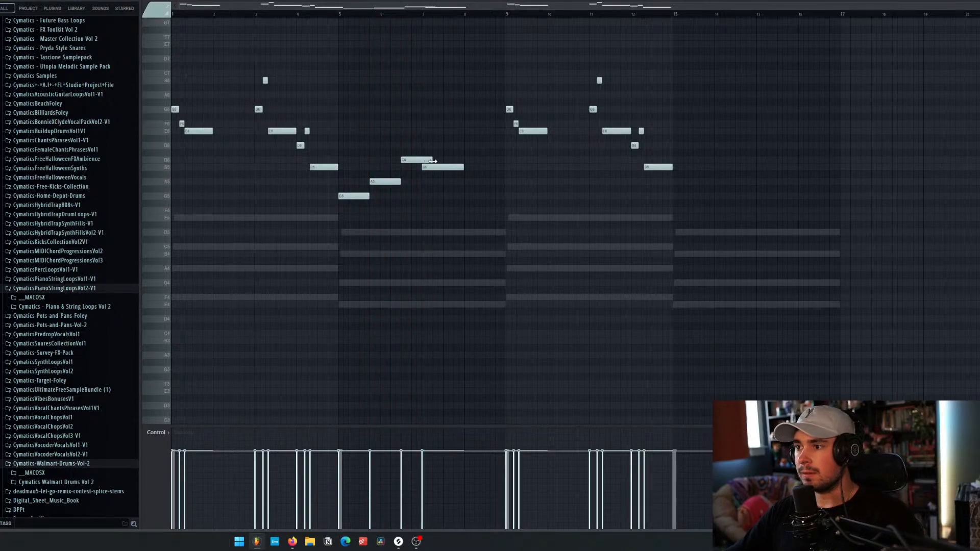
{"action": "left_click_drag", "start_coordinate": [424, 168], "coordinate": [432, 169]}
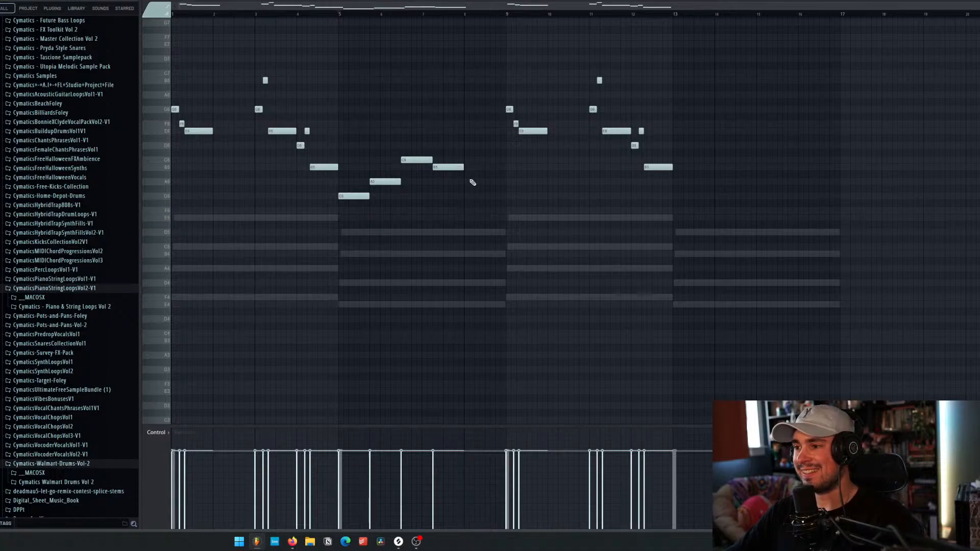
Step: Extend the B note to the start of bar 9 and play back the melody
{"action": "left_click_drag", "start_coordinate": [462, 168], "coordinate": [504, 170]}
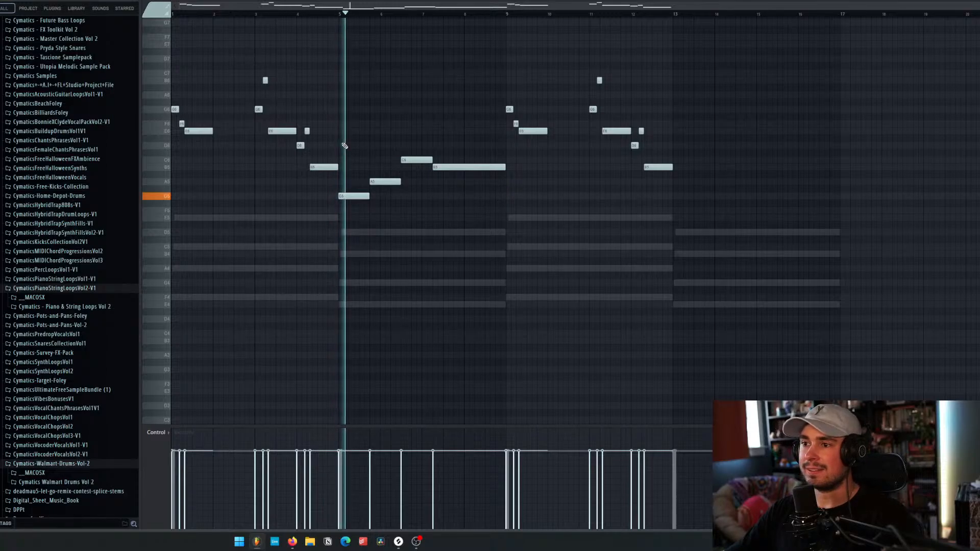
{"action": "key", "text": "space"}
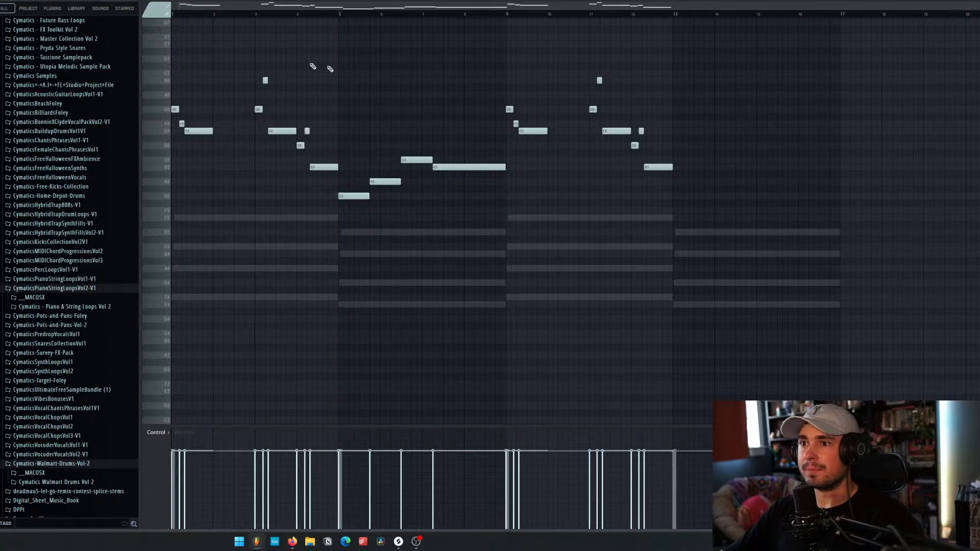
{"action": "key", "text": "space"}
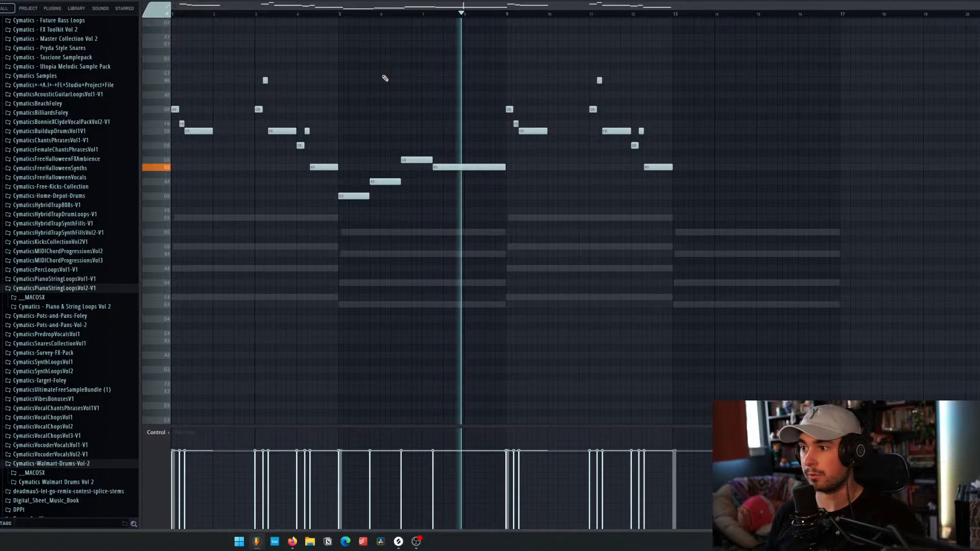
{"action": "key", "text": "space"}
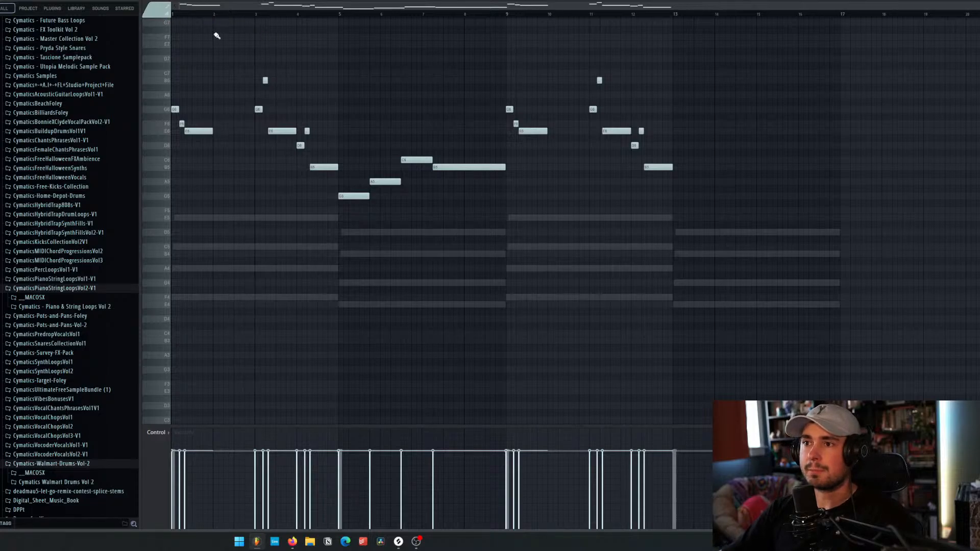
{"action": "key", "text": "space"}
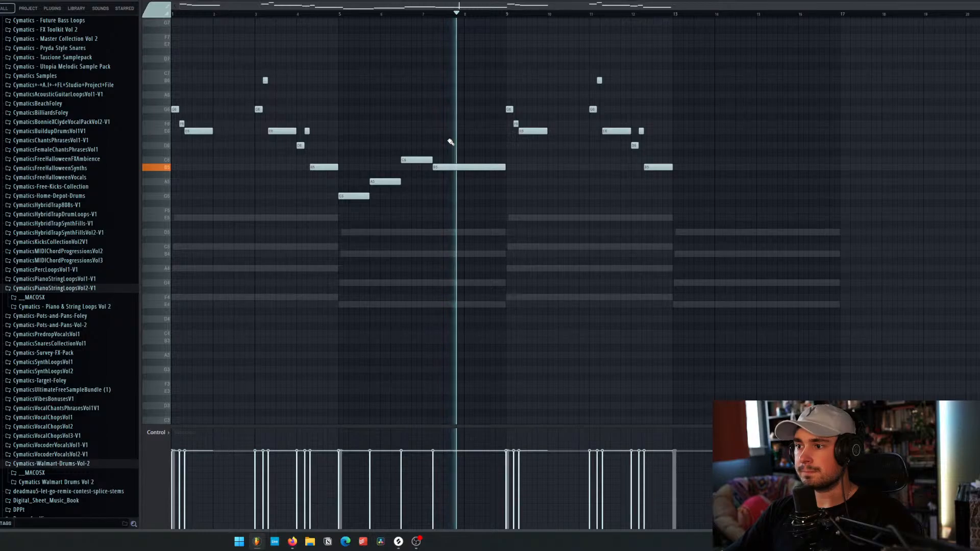
{"action": "key", "text": "space"}
Step: Shorten the G and A notes from bar 5 to two and a half beats each, moving the A note against the G
{"action": "scroll", "coordinate": [422, 151], "scroll_direction": "up", "scroll_amount": 3}
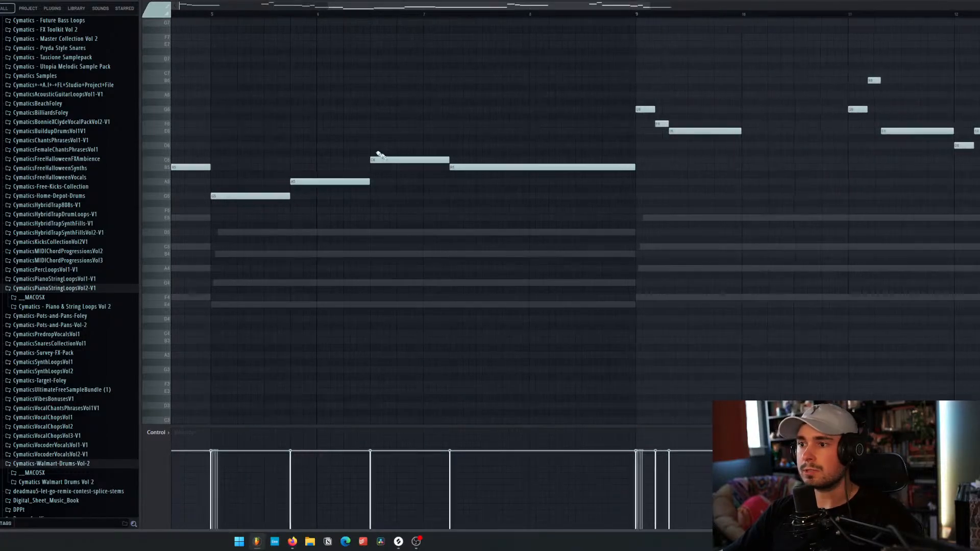
{"action": "left_click", "coordinate": [216, 17]}
{"action": "key", "text": "space"}
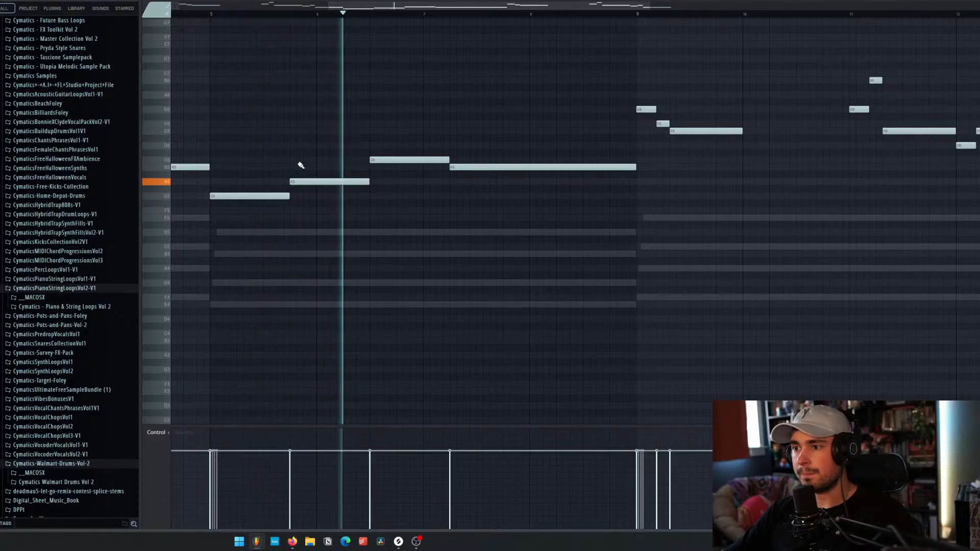
{"action": "key", "text": "space"}
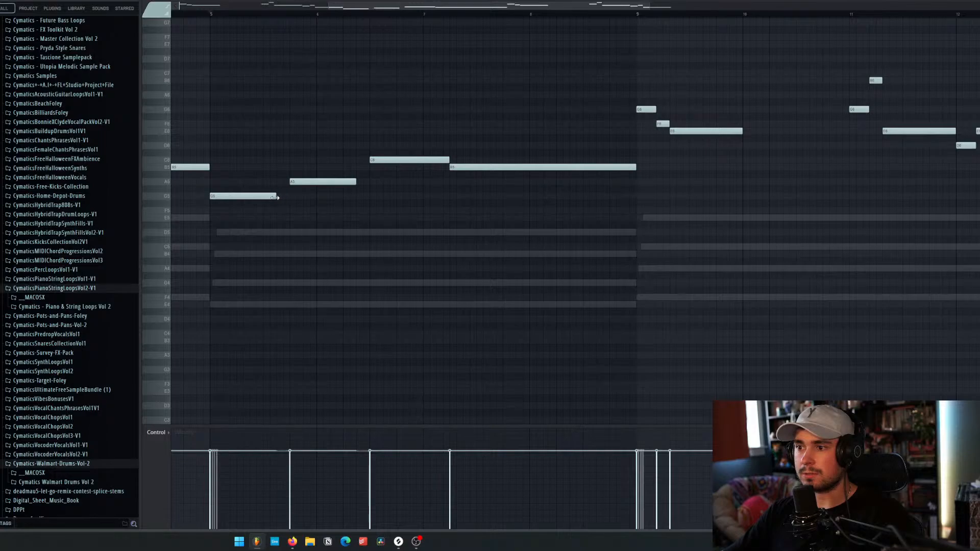
{"action": "left_click_drag", "start_coordinate": [305, 179], "coordinate": [292, 178]}
{"action": "key", "text": "space"}
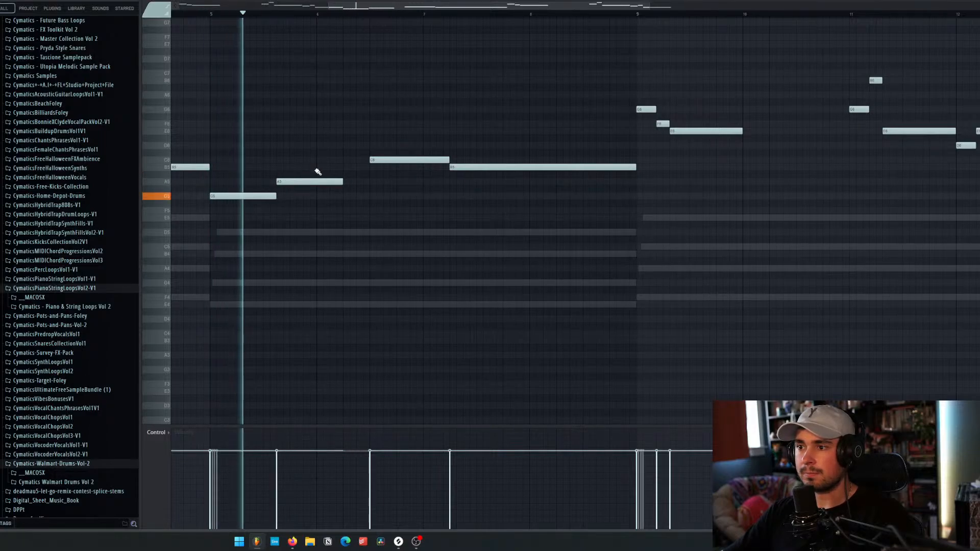
{"action": "key", "text": "space"}
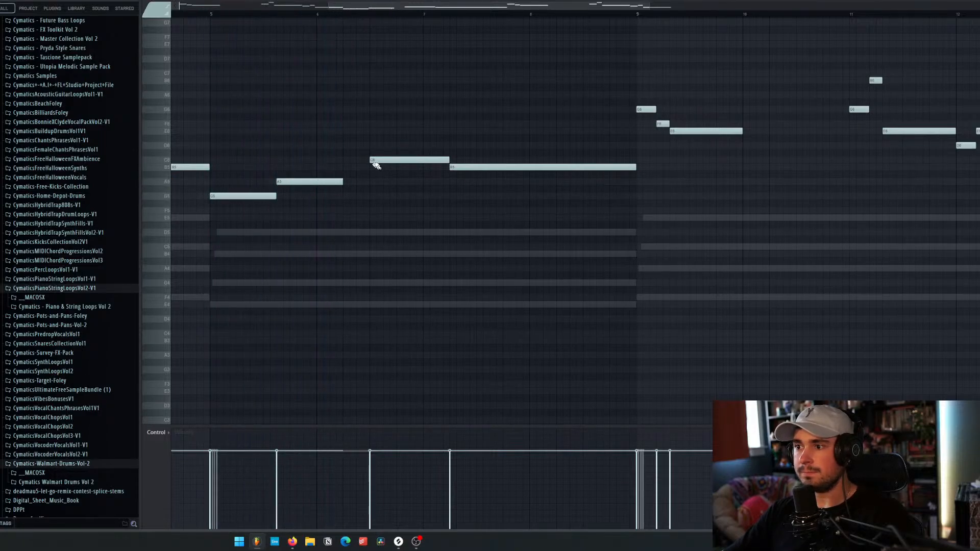
Step: Move the C note to the end of the A note, shorten it to two beats, and move the long B note directly behind it
{"action": "left_click_drag", "start_coordinate": [378, 160], "coordinate": [354, 161]}
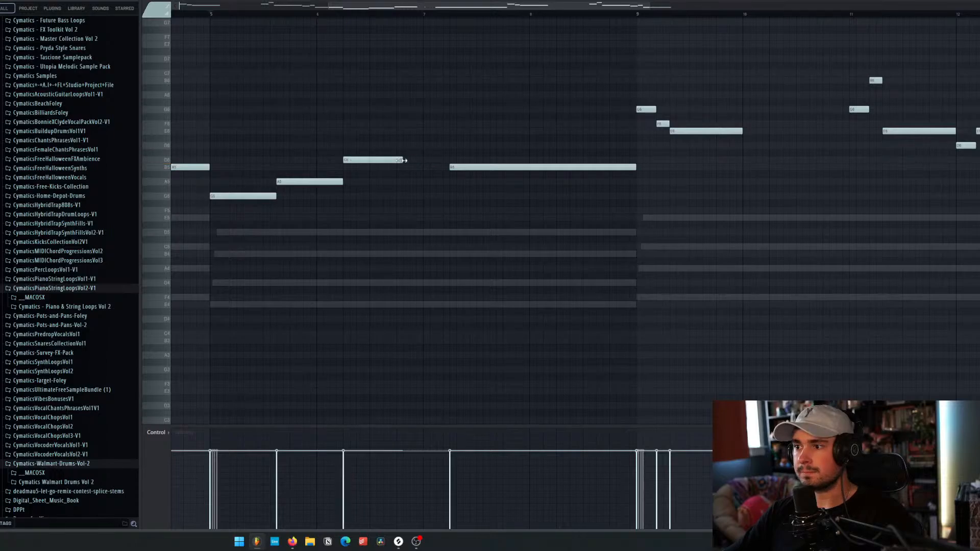
{"action": "left_click_drag", "start_coordinate": [472, 167], "coordinate": [419, 167]}
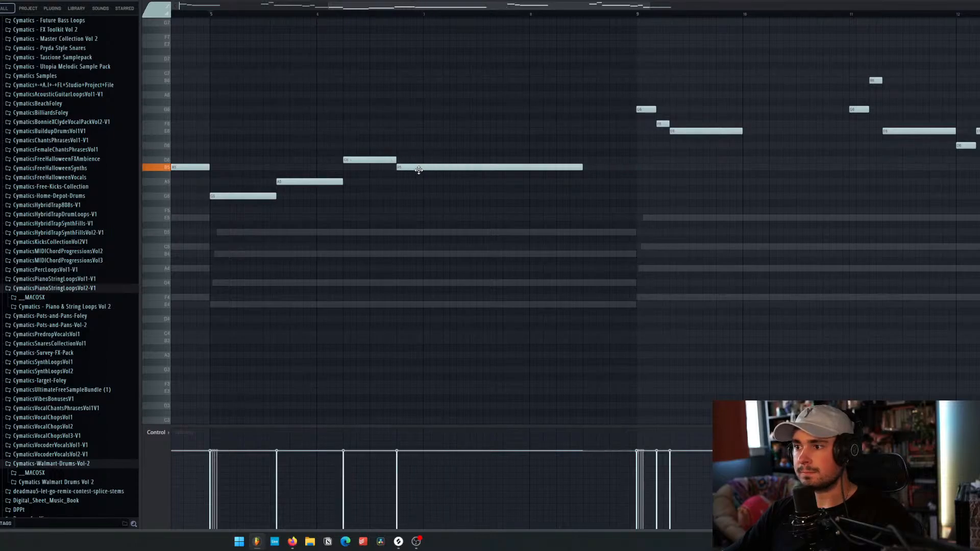
{"action": "key", "text": "space"}
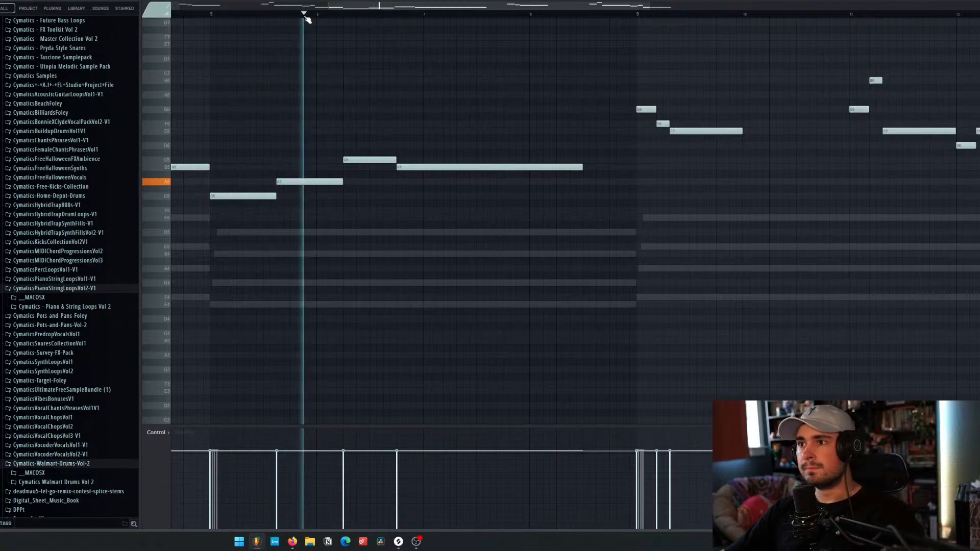
{"action": "key", "text": "space"}
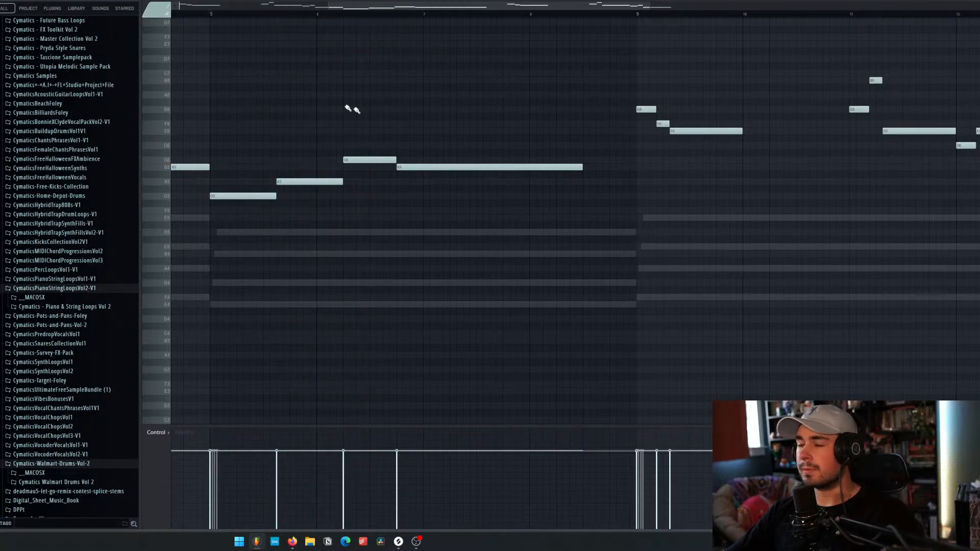
{"action": "key", "text": "space"}
{"action": "key", "text": "space"}
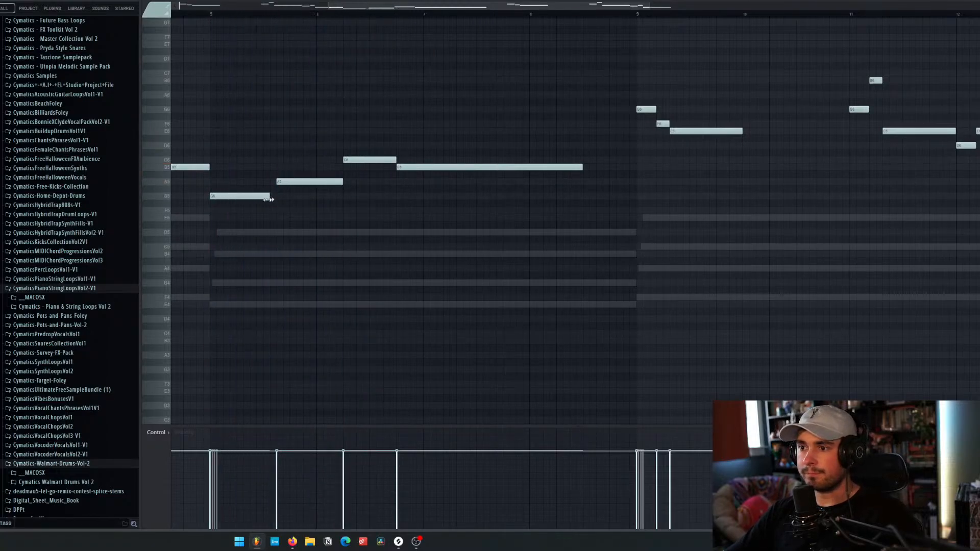
Step: Try a two-beat G note at bar 5 with the A note following it, restoring both to their previous timing
{"action": "key", "text": "space"}
{"action": "left_click_drag", "start_coordinate": [268, 200], "coordinate": [272, 182]}
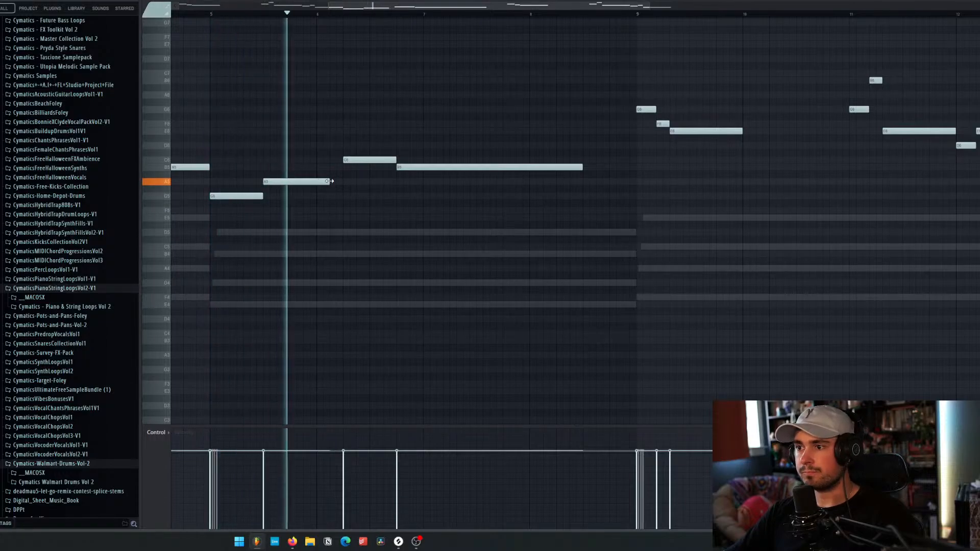
{"action": "key", "text": "space"}
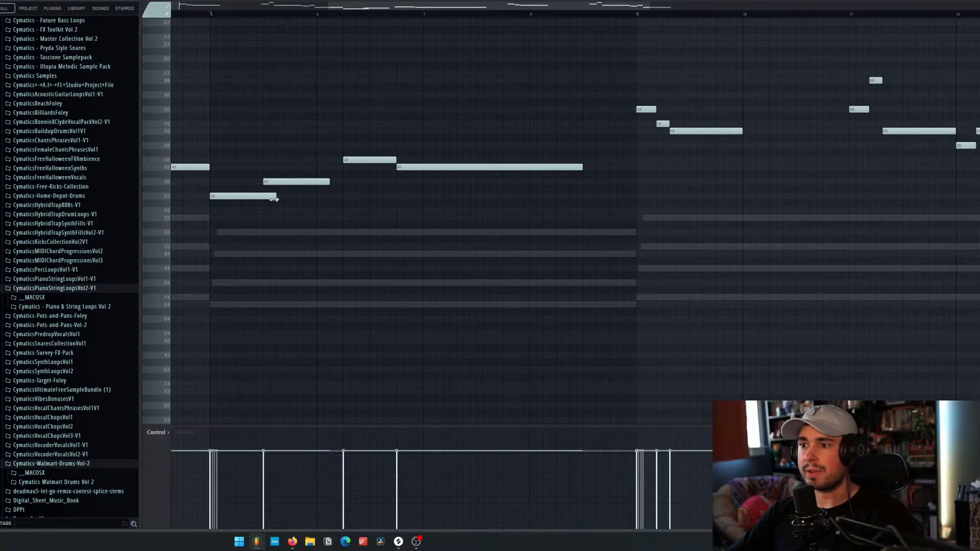
{"action": "left_click_drag", "start_coordinate": [282, 179], "coordinate": [294, 184]}
Step: Lengthen the G and A notes from bar 5 to three beats each, starting the A right where the G ends
{"action": "key", "text": "space"}
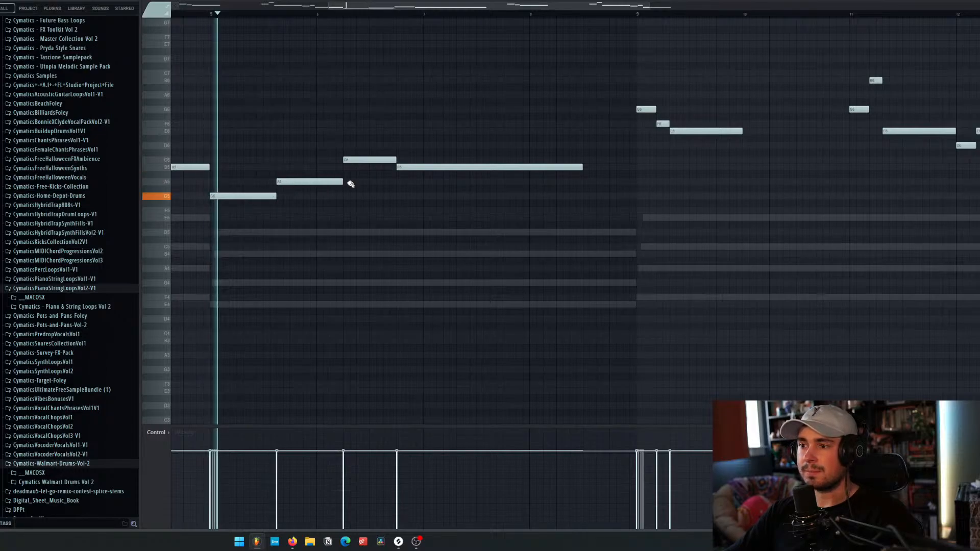
{"action": "key", "text": "space"}
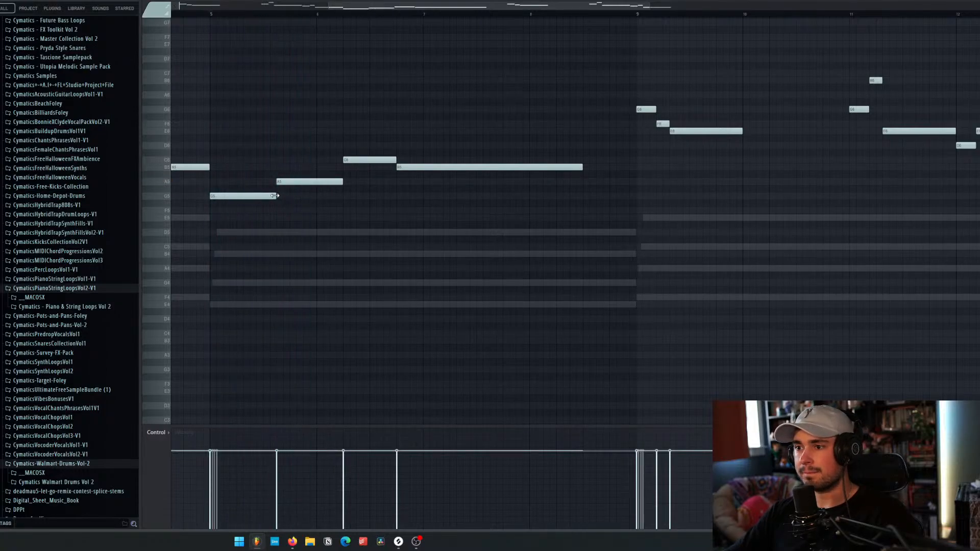
{"action": "left_click_drag", "start_coordinate": [293, 184], "coordinate": [305, 185]}
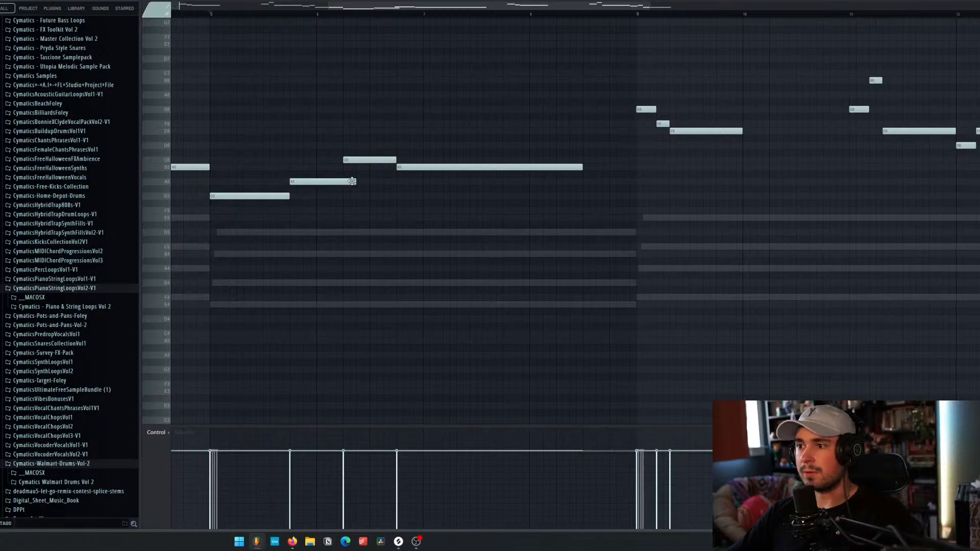
{"action": "key", "text": "space"}
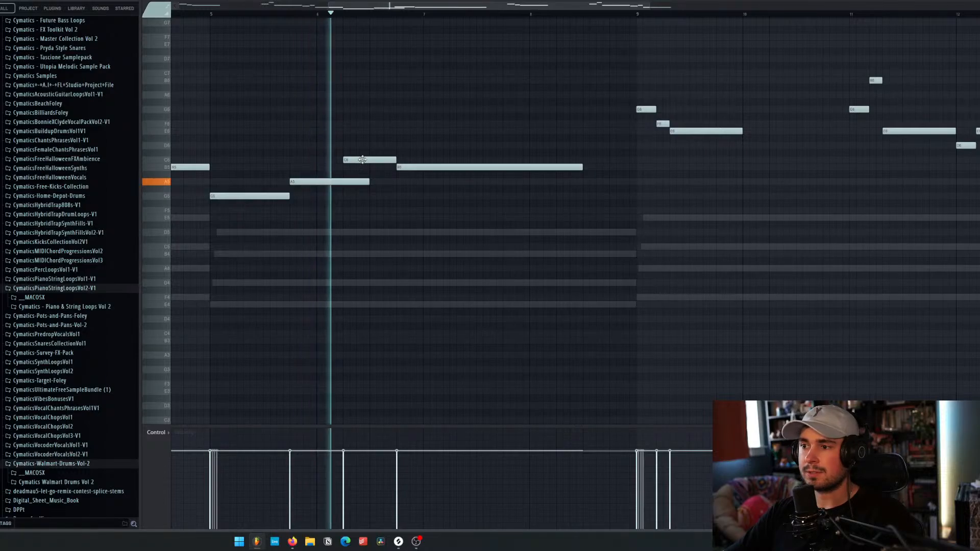
Step: Move the C note directly behind the A, extend it to three beats, and shift the long B to end at bar 9
{"action": "left_click_drag", "start_coordinate": [357, 160], "coordinate": [477, 172]}
{"action": "key", "text": "space"}
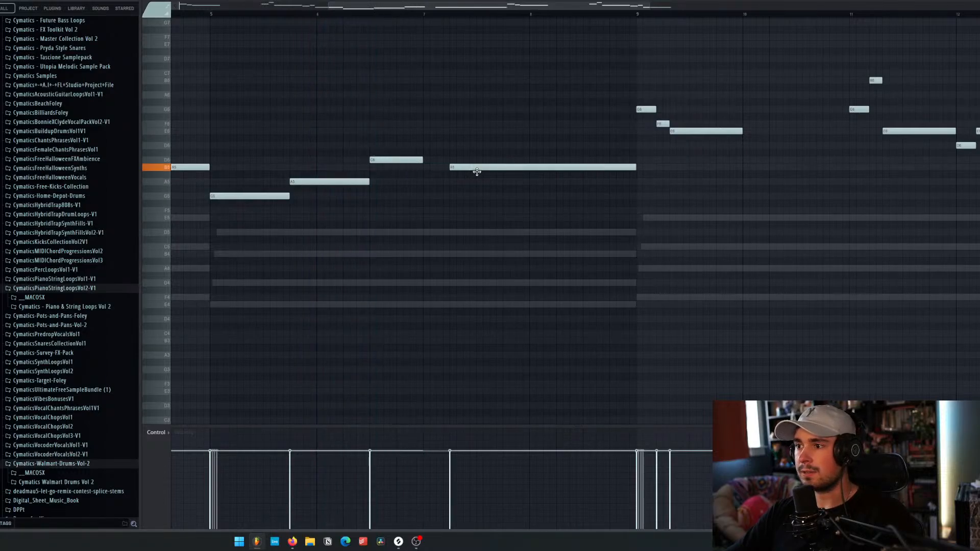
{"action": "left_click", "coordinate": [427, 161]}
{"action": "right_click", "coordinate": [426, 160]}
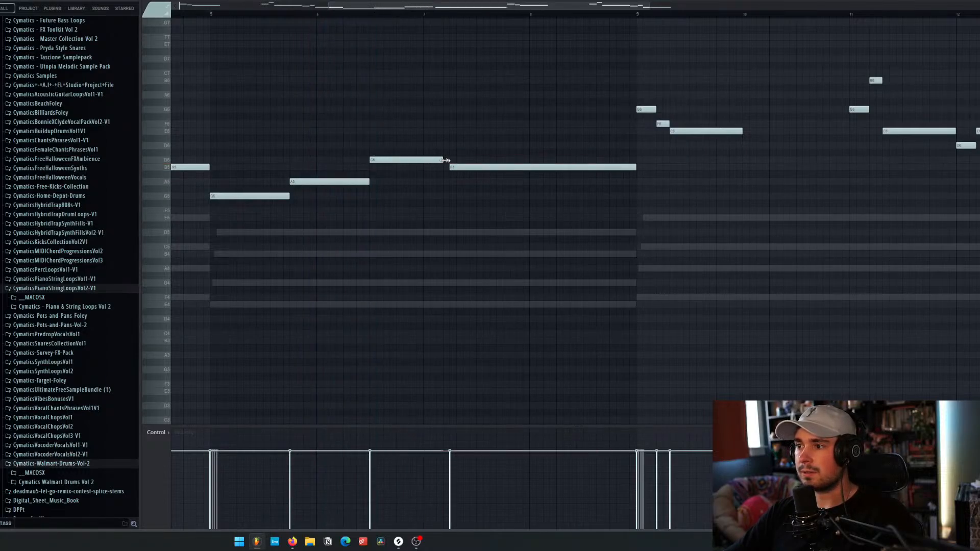
Step: Play back the melody over the full chord progression to check the revised phrase in bars 5 to 8
{"action": "key", "text": "space"}
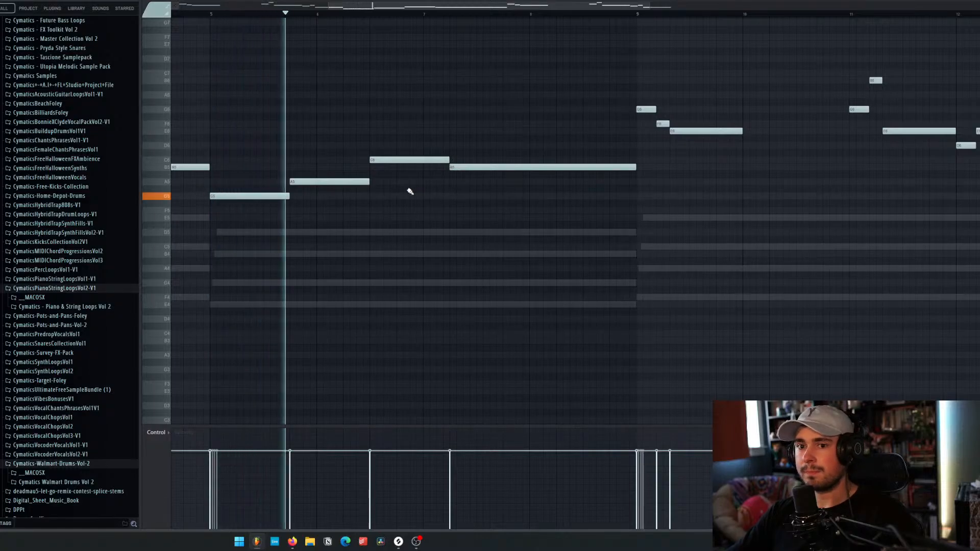
{"action": "scroll", "coordinate": [424, 189], "scroll_direction": "down", "scroll_amount": 3}
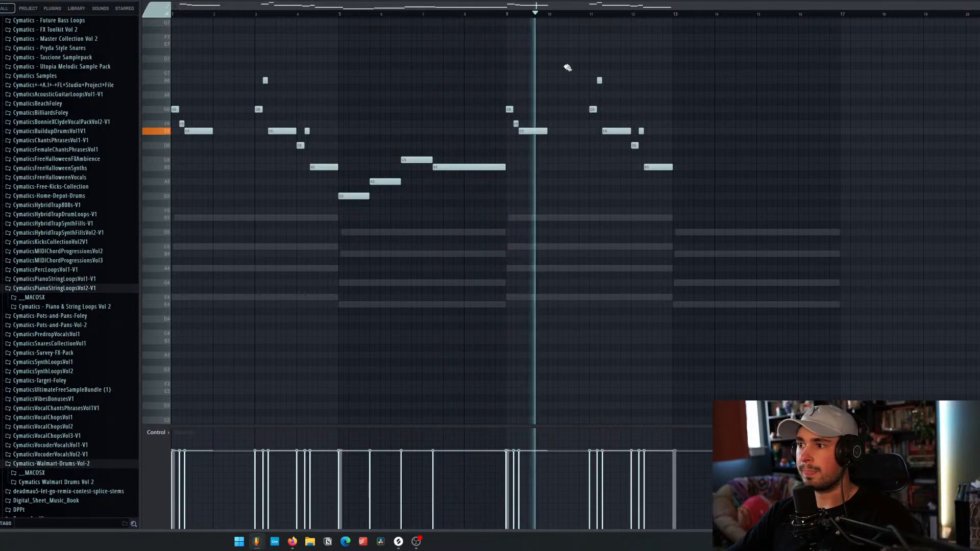
{"action": "key", "text": "space"}
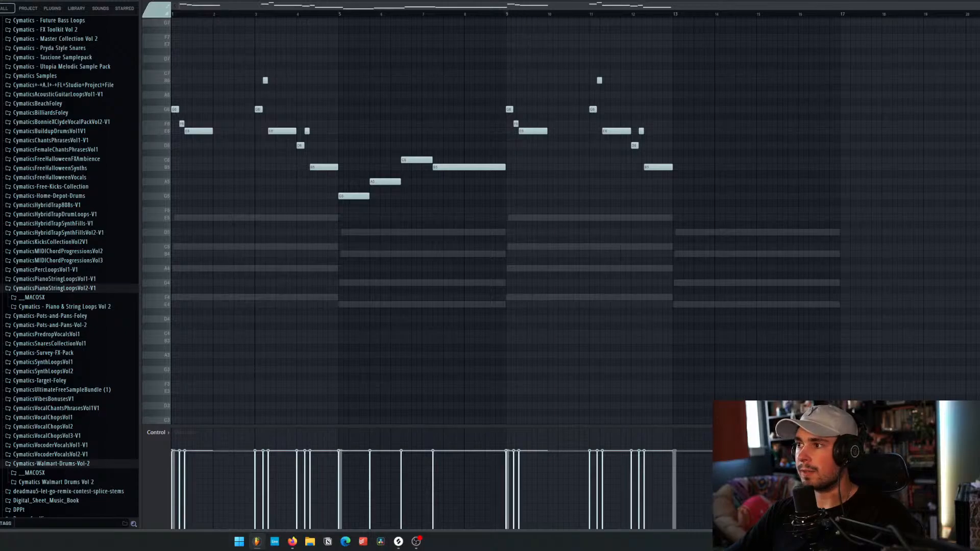
{"action": "key", "text": "space"}
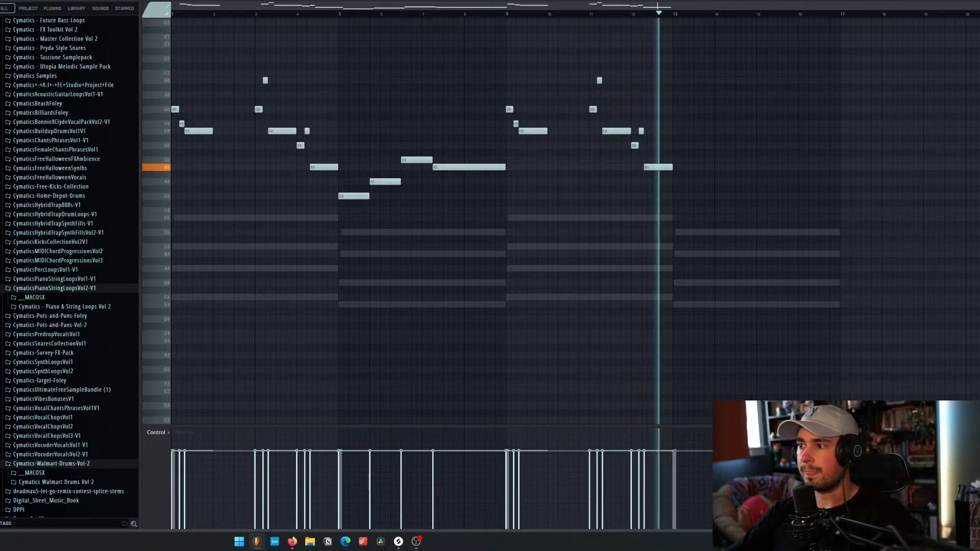
{"action": "key", "text": "space"}
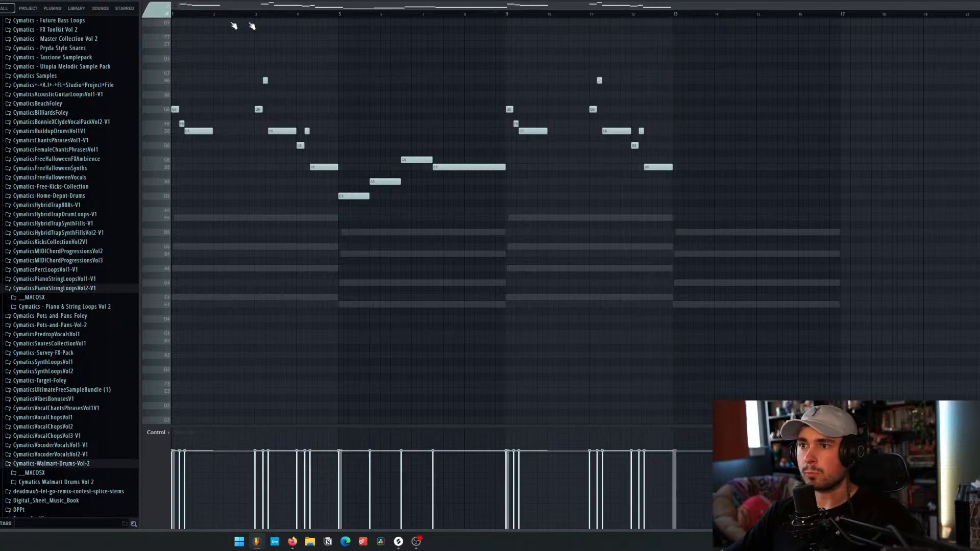
{"action": "key", "text": "space"}
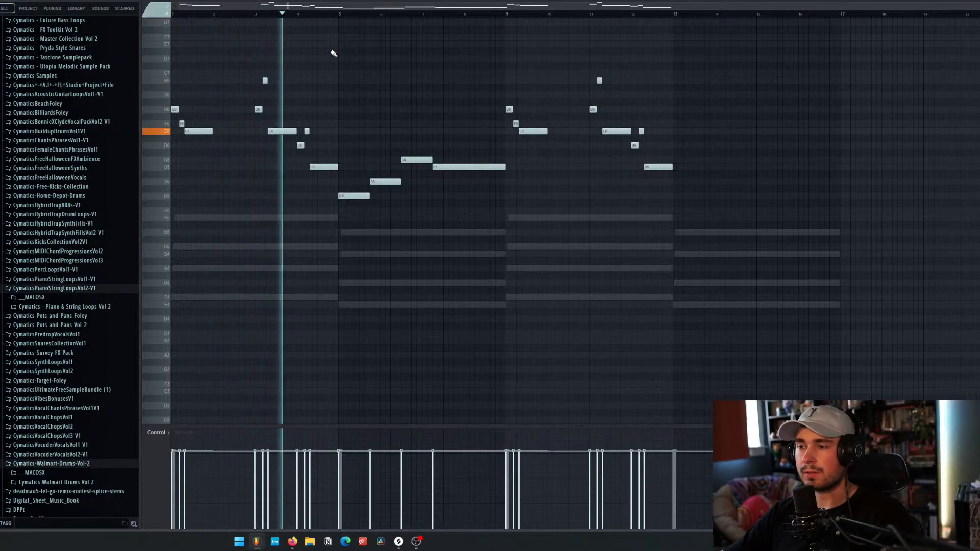
{"action": "key", "text": "space"}
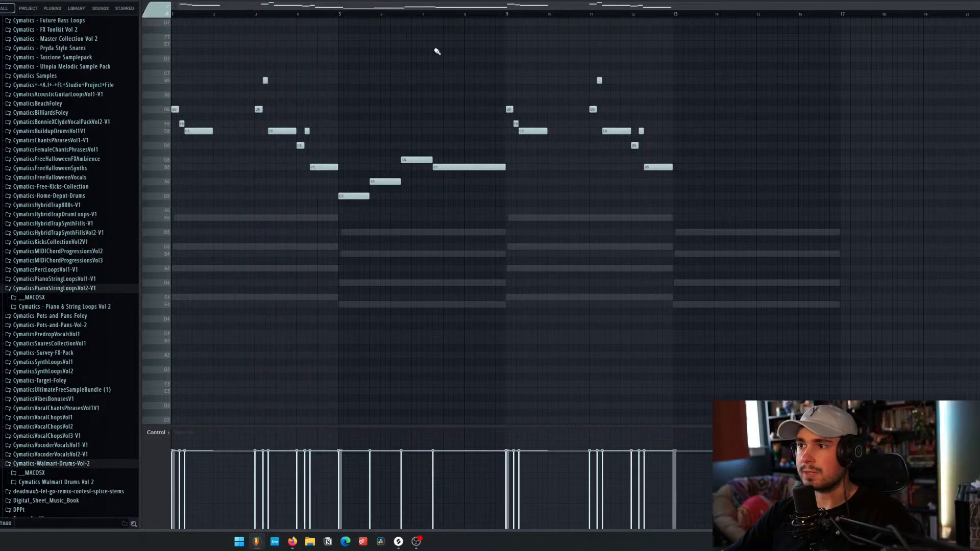
Step: Copy the four-note phrase from bars 5 to 8 into bars 13 to 16 of the melody
{"action": "key", "text": "F7"}
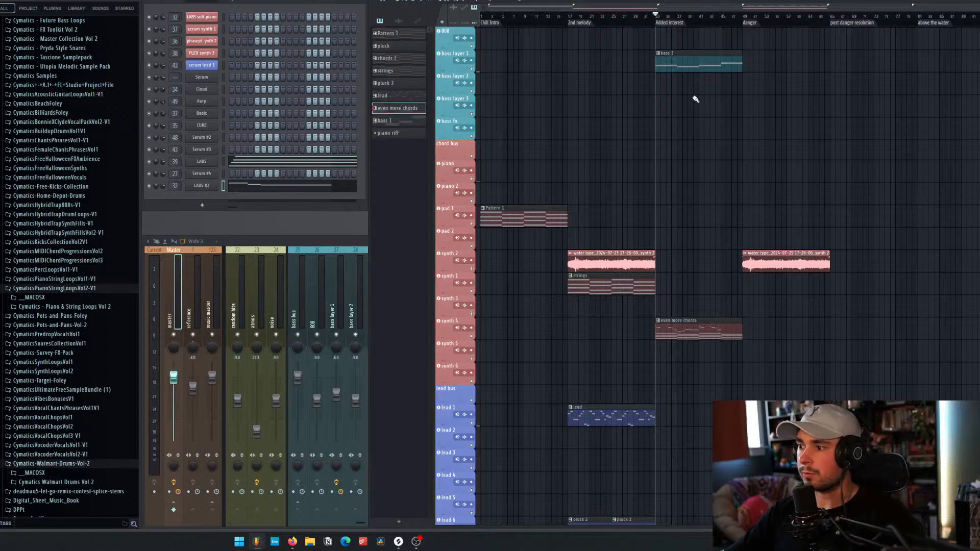
{"action": "scroll", "coordinate": [695, 102], "scroll_direction": "down", "scroll_amount": 7}
{"action": "scroll", "coordinate": [703, 134], "scroll_direction": "up", "scroll_amount": 1}
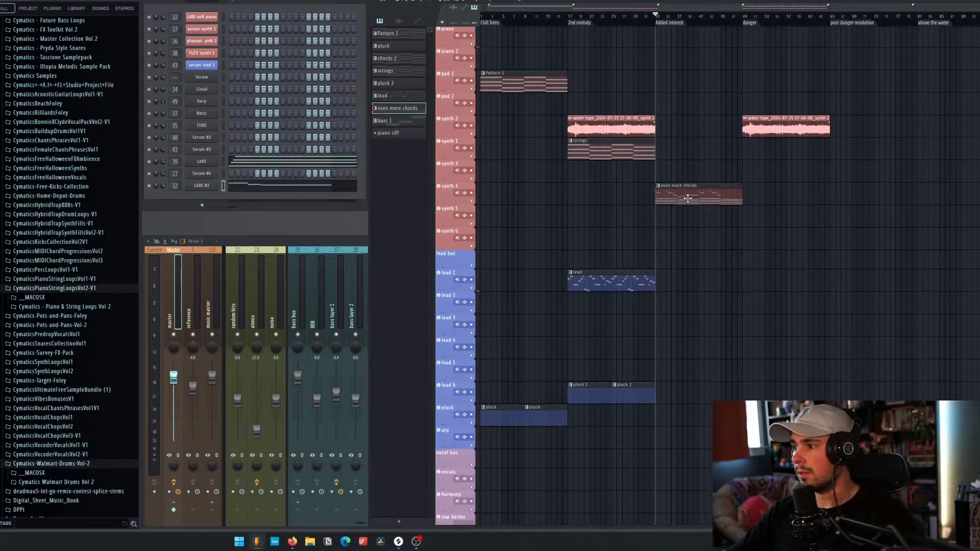
{"action": "left_click", "coordinate": [292, 184]}
{"action": "left_click_drag", "start_coordinate": [474, 207], "coordinate": [355, 138]}
{"action": "left_click_drag", "start_coordinate": [359, 191], "coordinate": [690, 194]}
{"action": "left_click", "coordinate": [693, 210]}
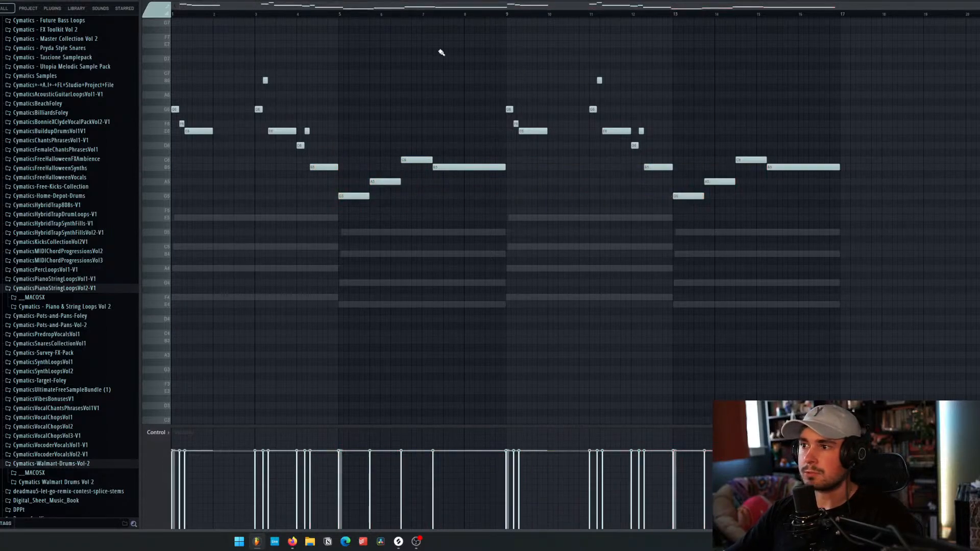
Step: Return to the playlist, play back the even more chords pattern, and review the tracks around the Added interest section
{"action": "key", "text": "F7"}
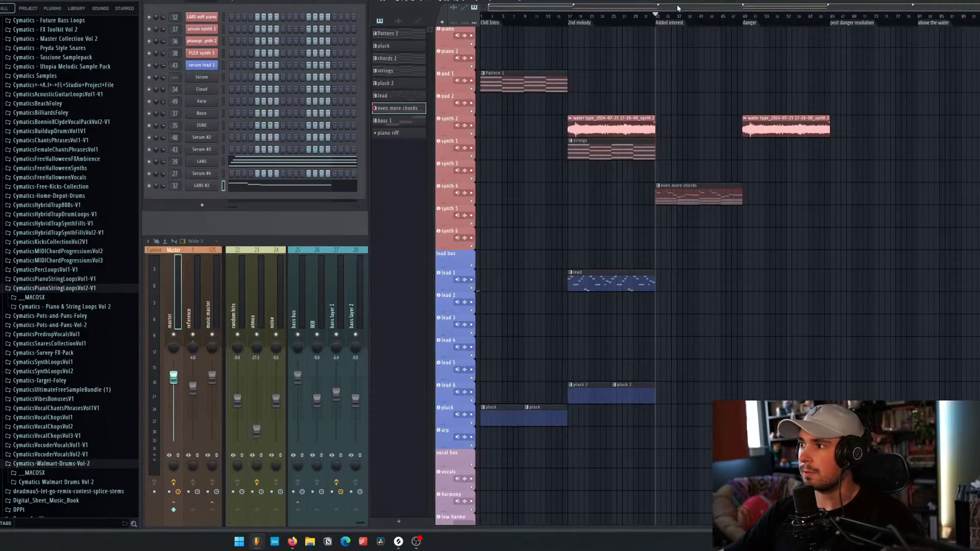
{"action": "scroll", "coordinate": [704, 136], "scroll_direction": "up", "scroll_amount": 4}
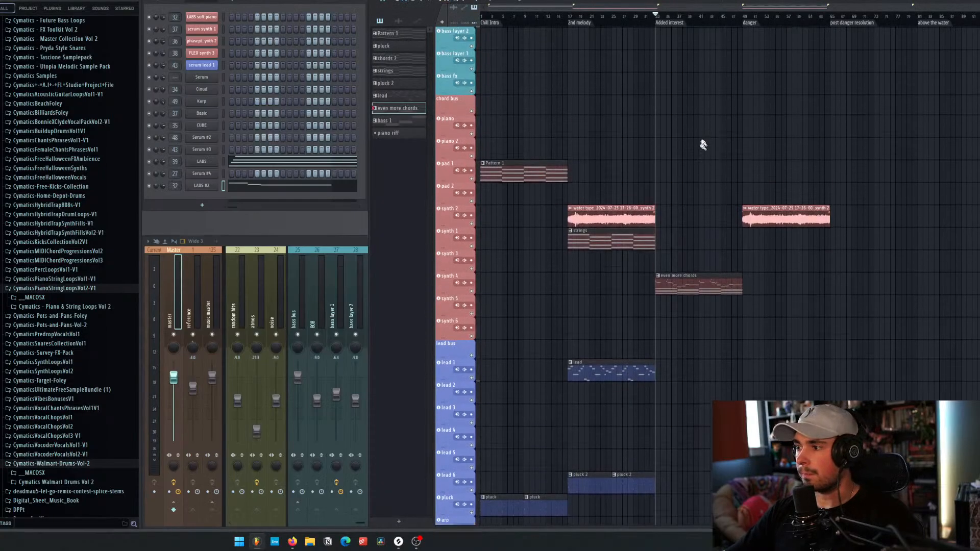
{"action": "scroll", "coordinate": [600, 225], "scroll_direction": "down", "scroll_amount": 3}
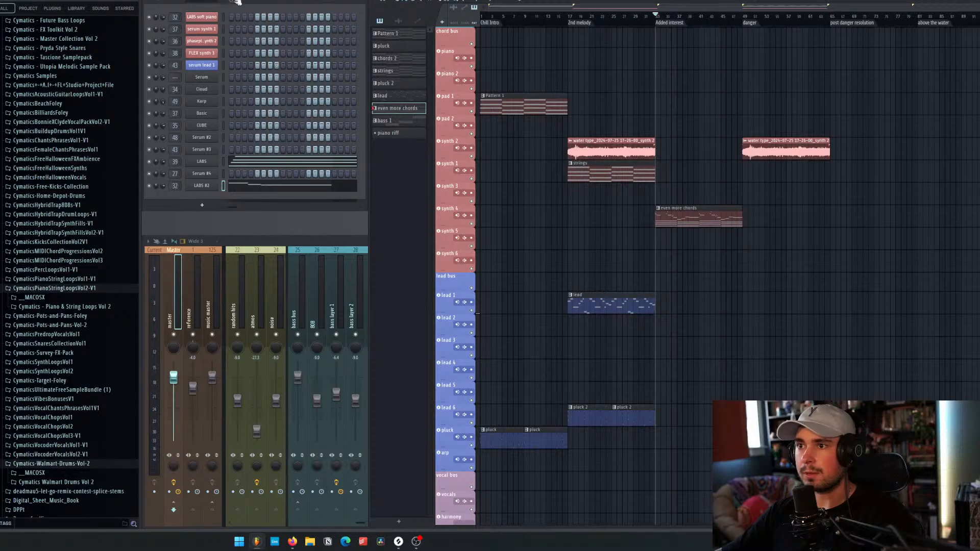
{"action": "key", "text": "space"}
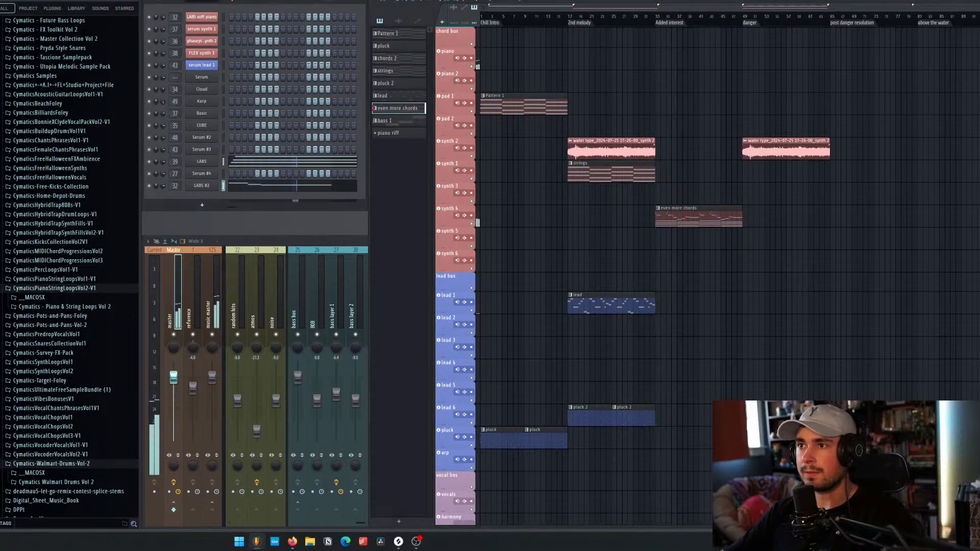
{"action": "left_click", "coordinate": [669, 23]}
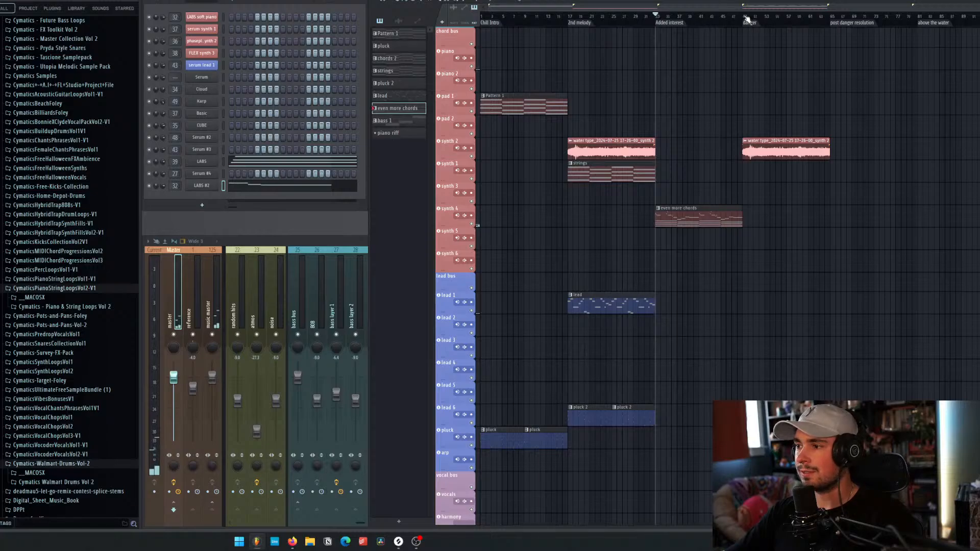
{"action": "scroll", "coordinate": [714, 115], "scroll_direction": "up", "scroll_amount": 12}
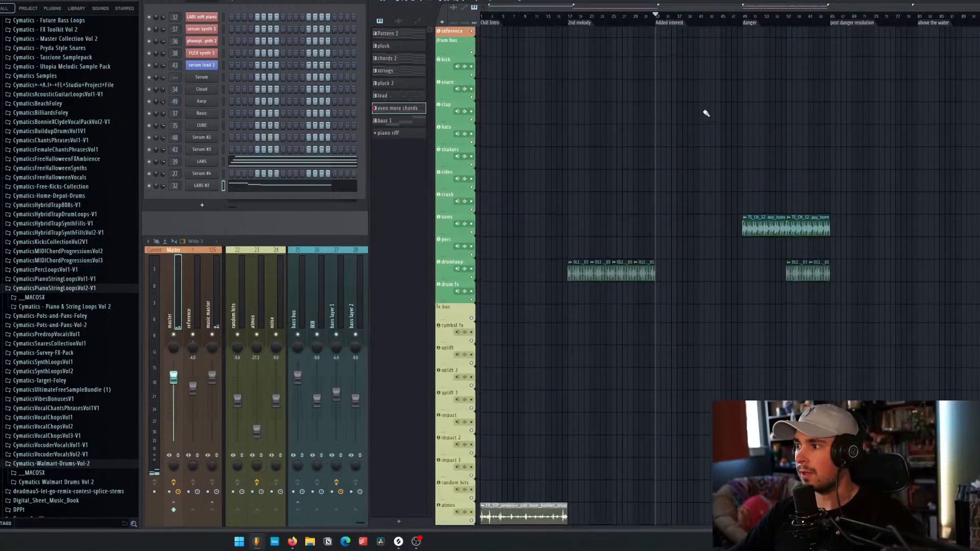
Step: Switch to Splice and filter the library's samples to drums with a tempo range of 110 to 130 BPM
{"action": "left_click", "coordinate": [398, 540]}
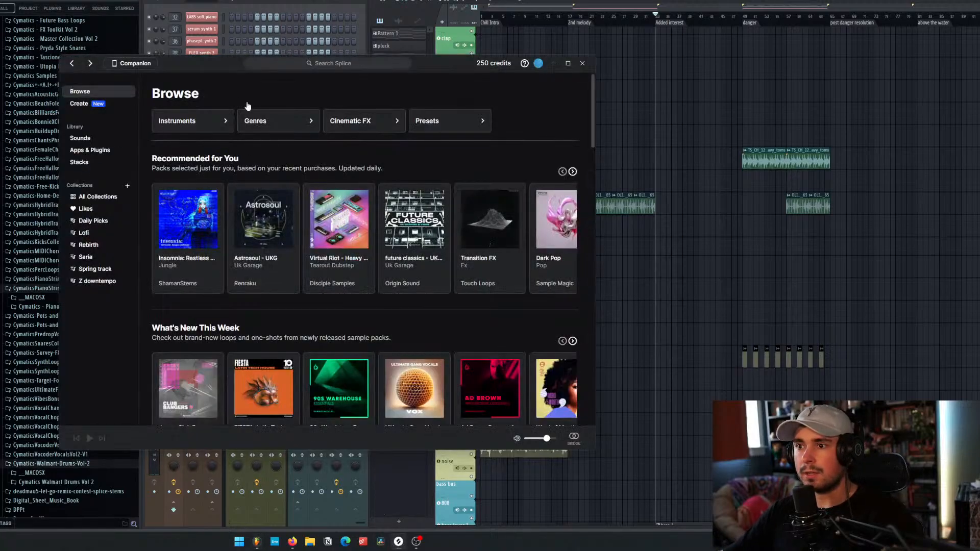
{"action": "left_click_drag", "start_coordinate": [220, 67], "coordinate": [258, 66]}
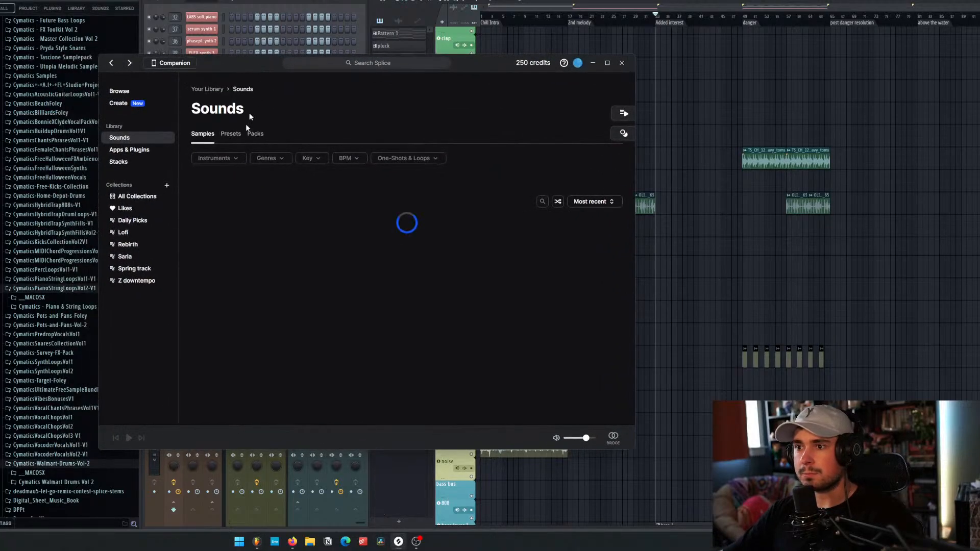
{"action": "left_click", "coordinate": [227, 159]}
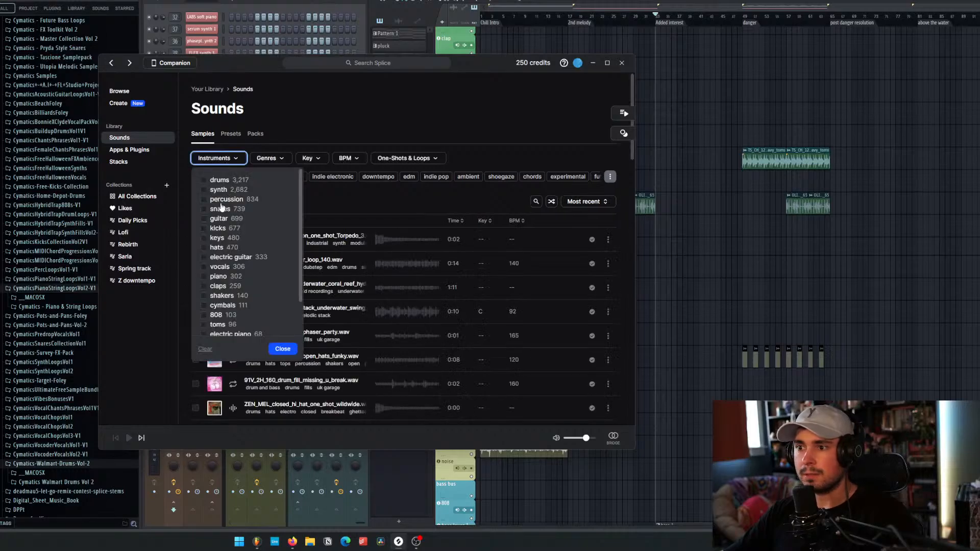
{"action": "left_click", "coordinate": [220, 181]}
{"action": "left_click", "coordinate": [338, 137]}
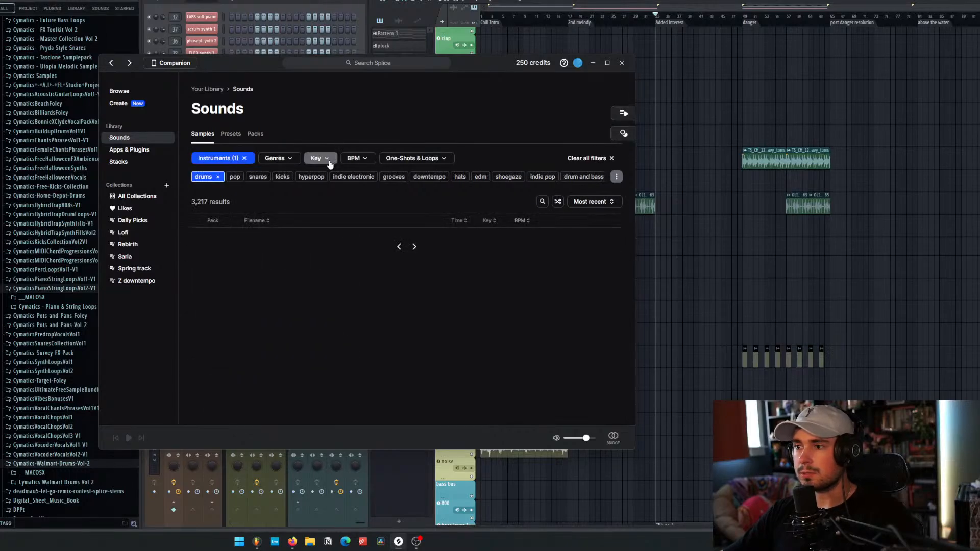
{"action": "left_click", "coordinate": [367, 159]}
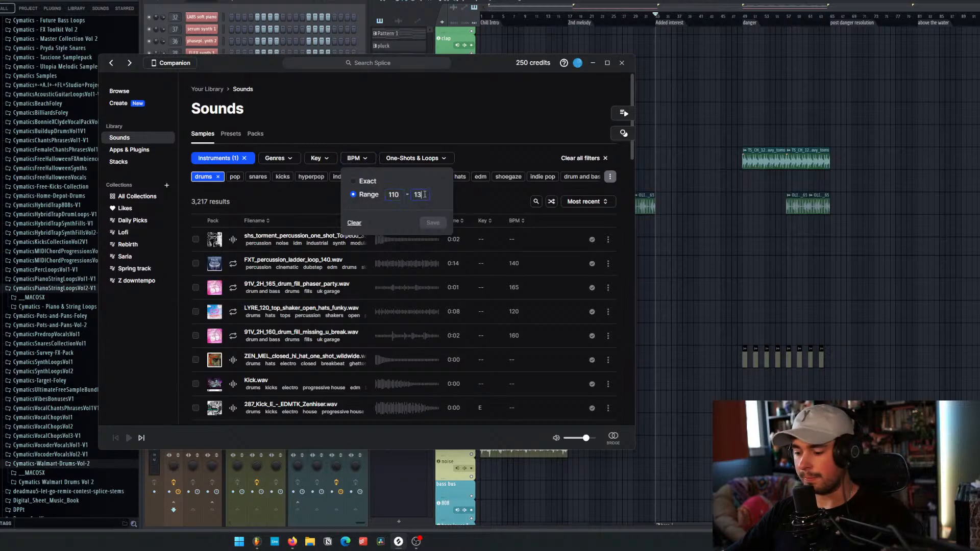
{"action": "left_click", "coordinate": [432, 223]}
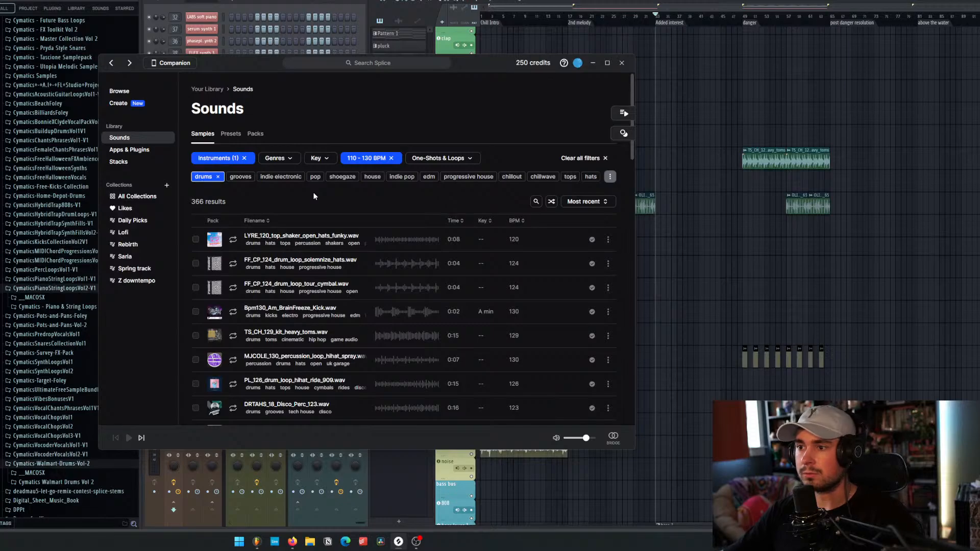
Step: Preview the LYRE_120_top_shaker_open_hats_funky loop and narrow the drum samples with the grooves and shoegaze tags
{"action": "left_click", "coordinate": [230, 241]}
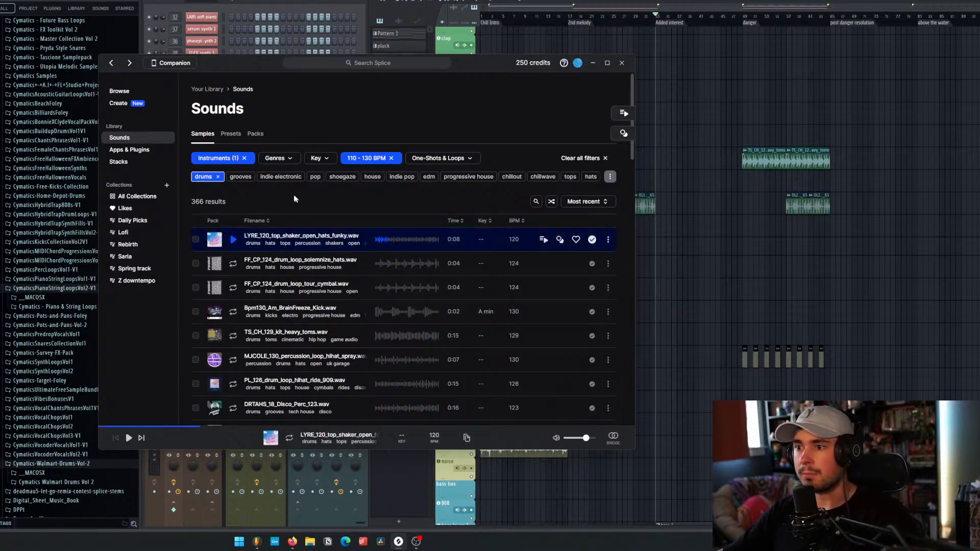
{"action": "left_click", "coordinate": [240, 177]}
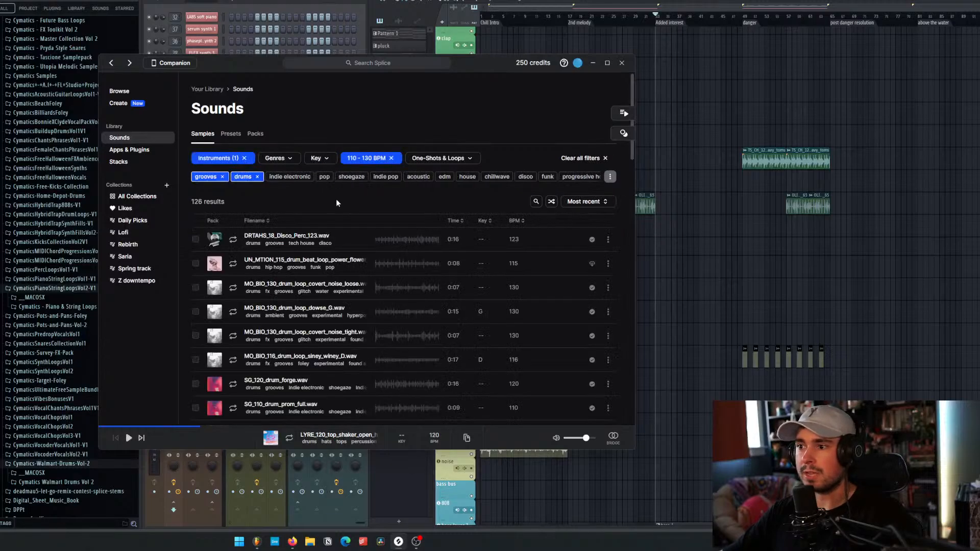
{"action": "left_click", "coordinate": [347, 176]}
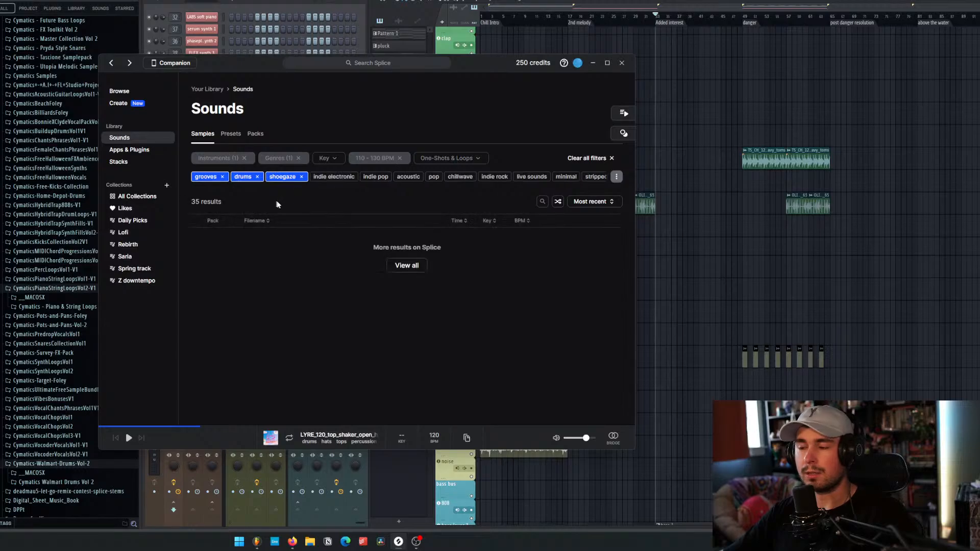
Step: Audition the shoegaze drum loops SG_110_drum_prom_full, SG_120_drum_lightweight_full, SG_120_drum_lily_full and SG_120_drum_wilt_full
{"action": "scroll", "coordinate": [259, 199], "scroll_direction": "down", "scroll_amount": 3}
{"action": "left_click", "coordinate": [233, 143]}
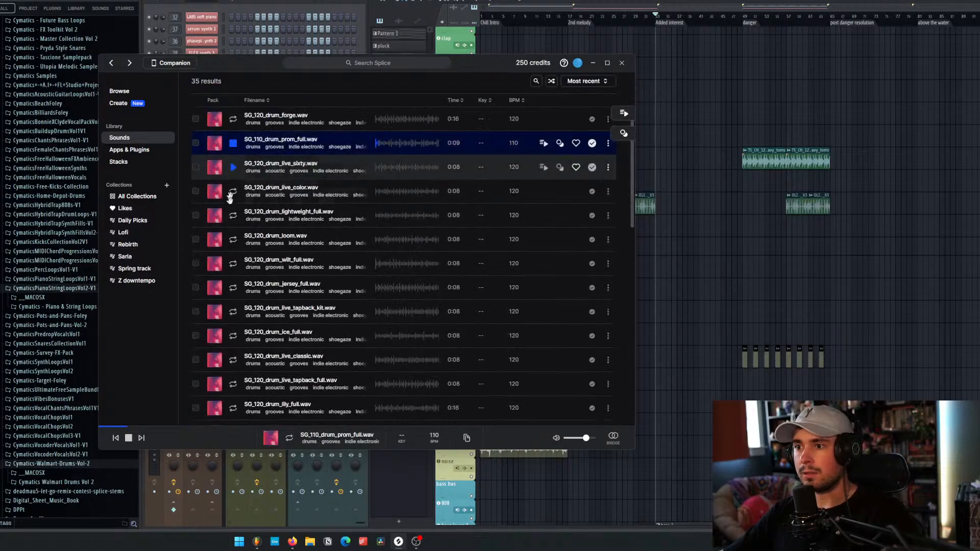
{"action": "left_click", "coordinate": [233, 214]}
{"action": "scroll", "coordinate": [232, 215], "scroll_direction": "down", "scroll_amount": 4}
{"action": "left_click", "coordinate": [232, 210]}
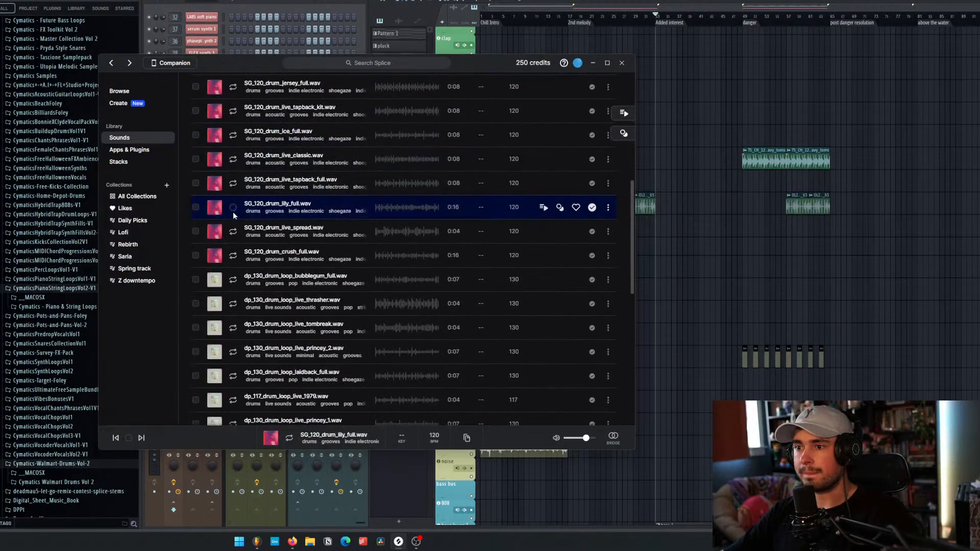
{"action": "scroll", "coordinate": [232, 211], "scroll_direction": "up", "scroll_amount": 3}
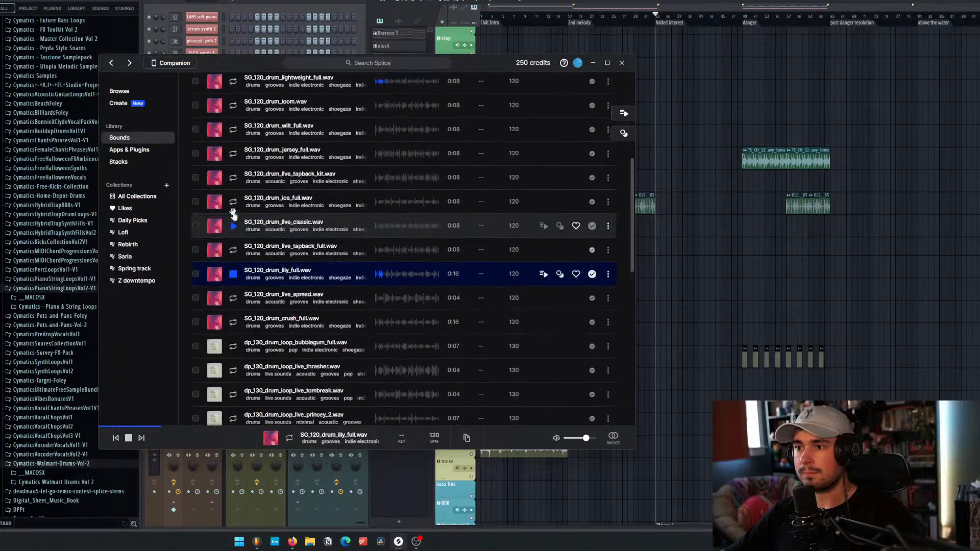
{"action": "left_click", "coordinate": [232, 183]}
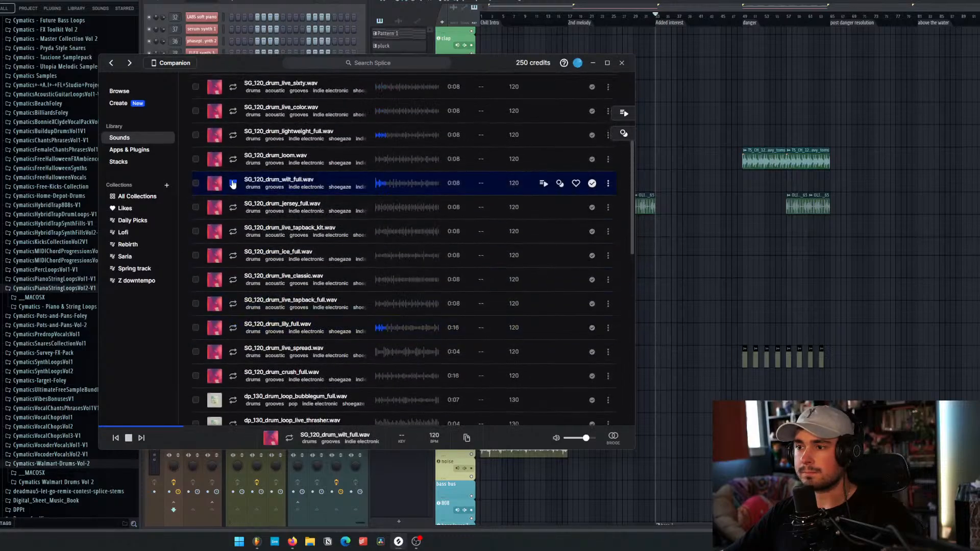
Step: Preview SG_120_drum_lightweight_full and place the loop on the drum fx track at the start of the Added interest section
{"action": "left_click", "coordinate": [232, 135]}
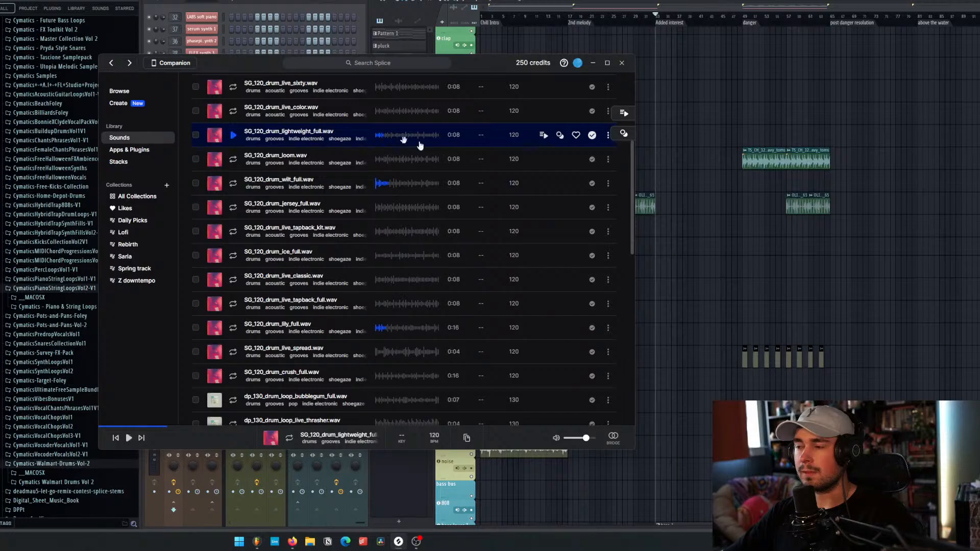
{"action": "scroll", "coordinate": [403, 139], "scroll_direction": "up", "scroll_amount": 3}
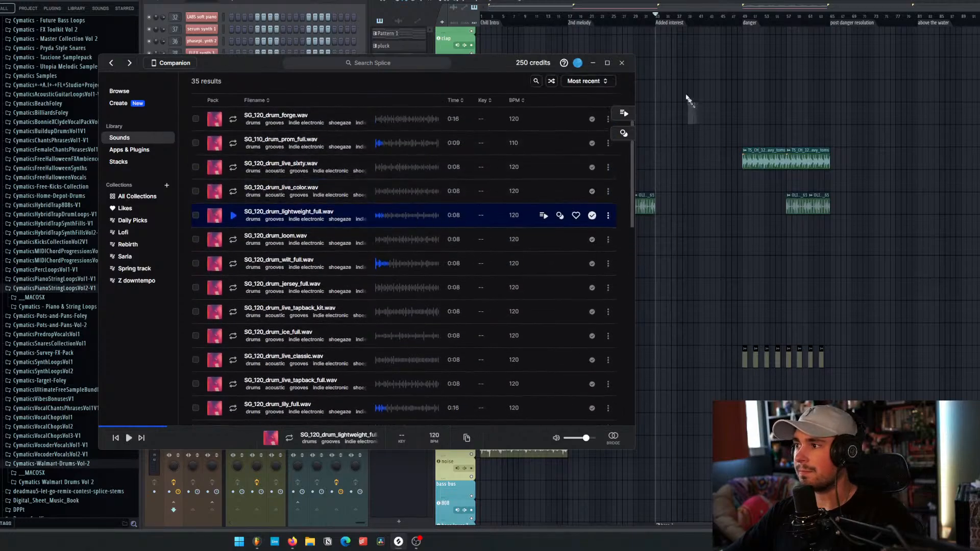
{"action": "left_click_drag", "start_coordinate": [687, 99], "coordinate": [661, 226]}
{"action": "scroll", "coordinate": [675, 251], "scroll_direction": "up", "scroll_amount": 3}
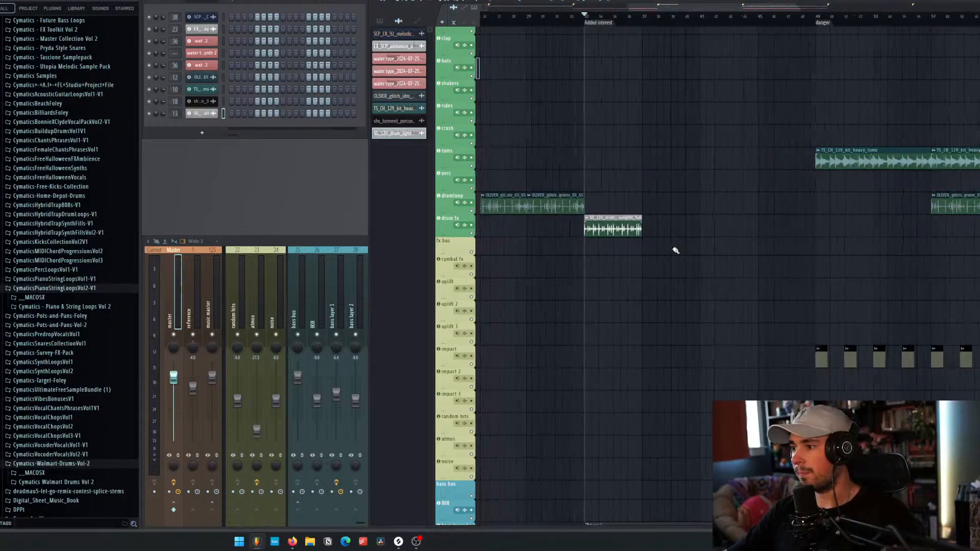
{"action": "scroll", "coordinate": [676, 251], "scroll_direction": "up", "scroll_amount": 2}
{"action": "left_click", "coordinate": [581, 231]}
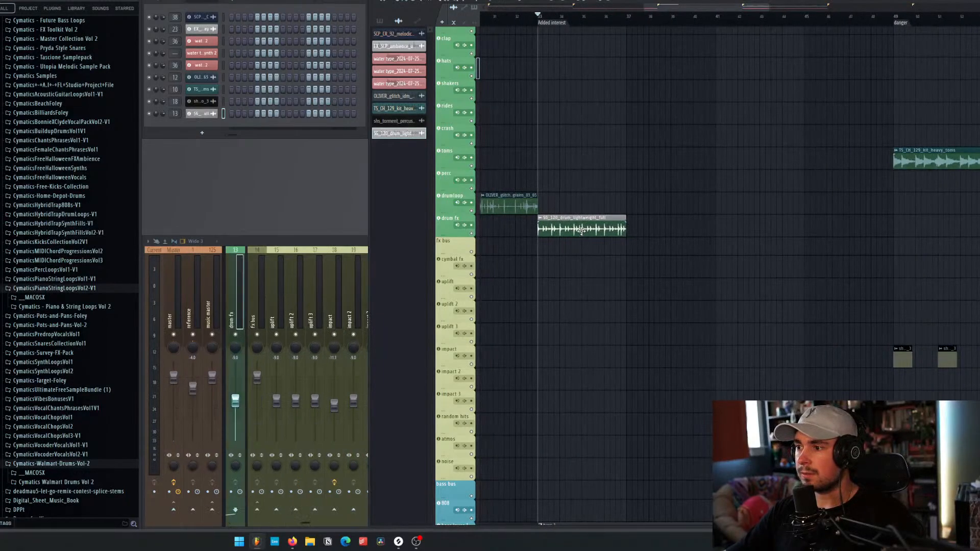
{"action": "left_click_drag", "start_coordinate": [95, 117], "coordinate": [310, 122]}
{"action": "left_click", "coordinate": [312, 125]}
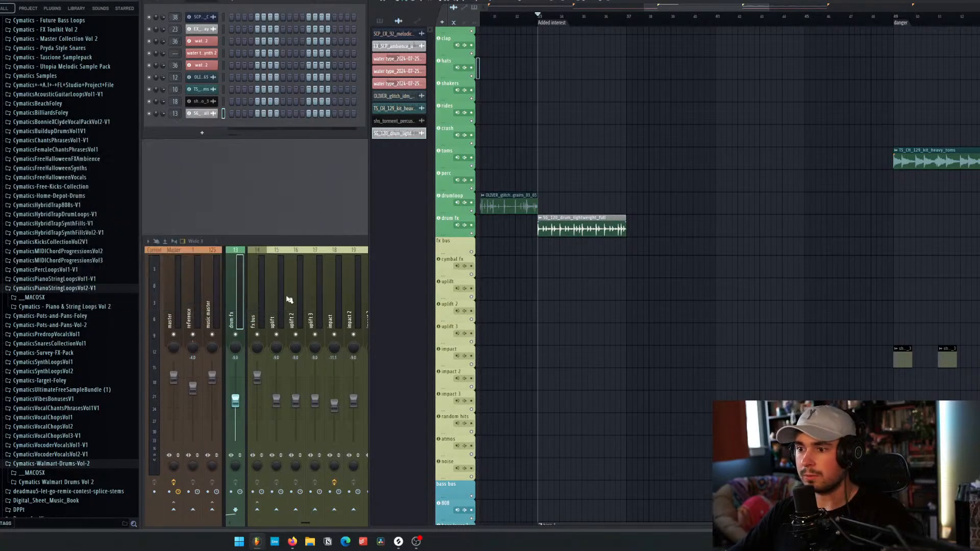
Step: Insert the autochroma effect in the first slot of the drum fx mixer track
{"action": "left_click", "coordinate": [241, 300]}
{"action": "left_click", "coordinate": [925, 269]}
{"action": "mouse_move", "coordinate": [928, 275]}
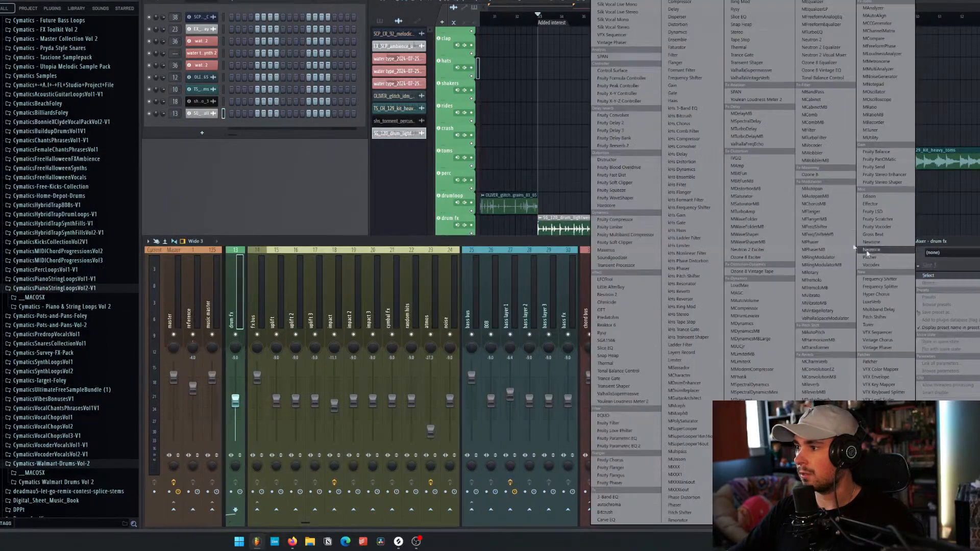
{"action": "left_click", "coordinate": [626, 506]}
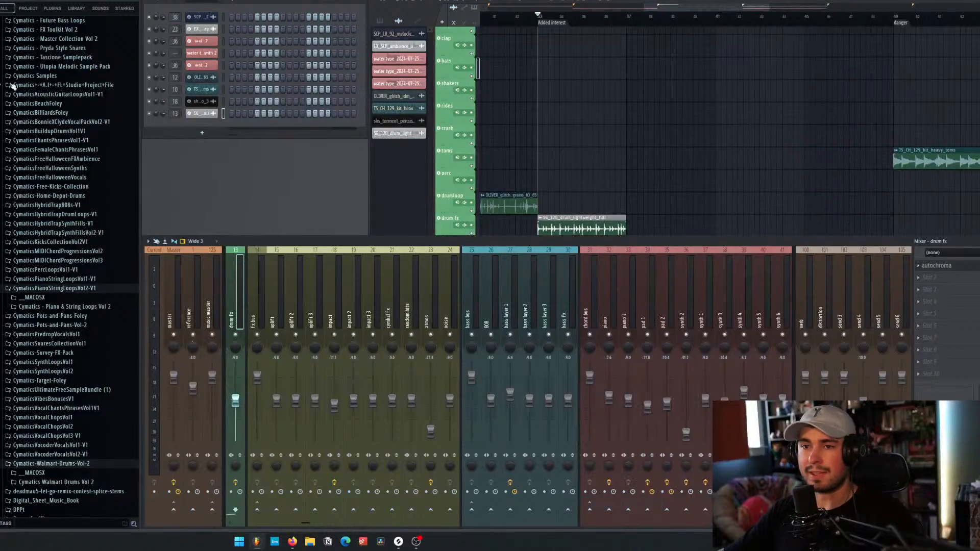
{"action": "left_click", "coordinate": [660, 9]}
Step: Solo the drum fx track and play back the drum loop through autochroma
{"action": "scroll", "coordinate": [510, 189], "scroll_direction": "down", "scroll_amount": 2}
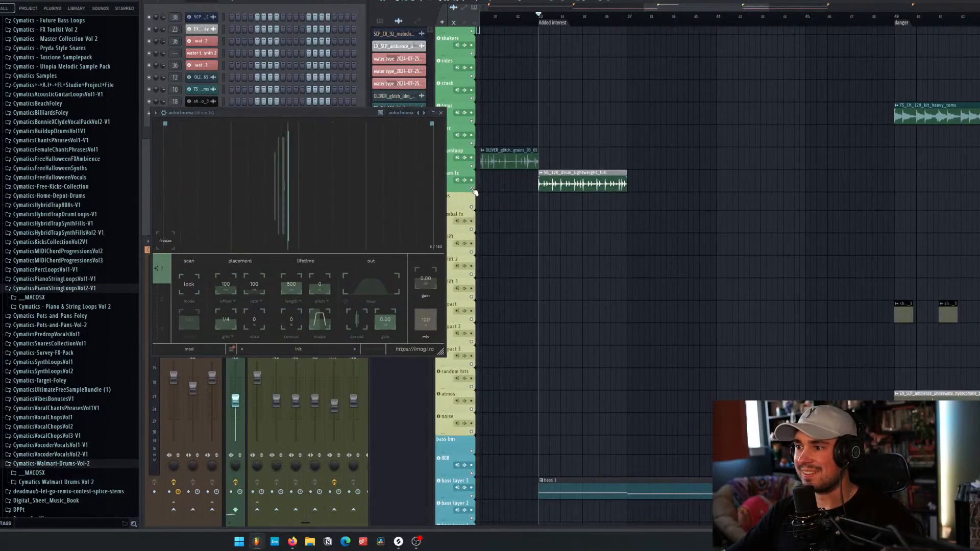
{"action": "right_click", "coordinate": [472, 189]}
{"action": "key", "text": "space"}
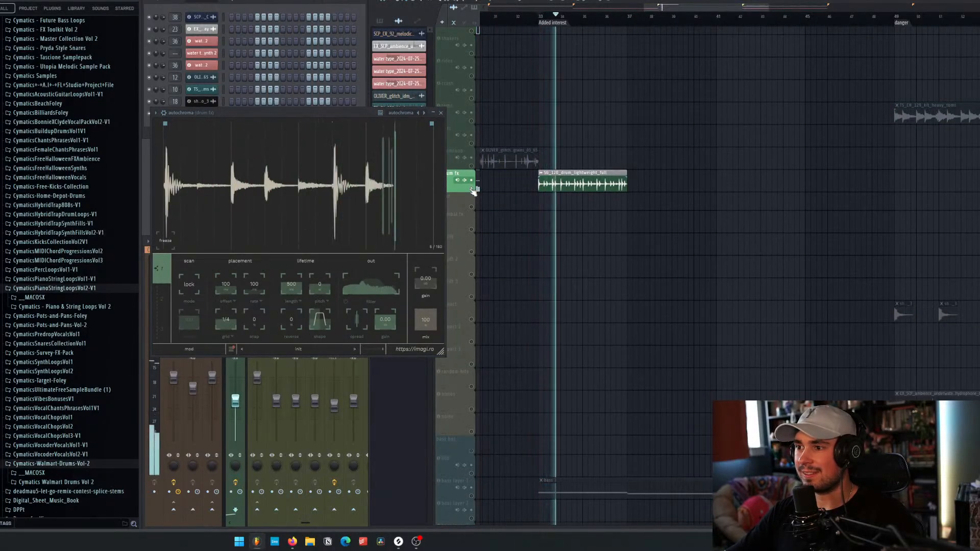
{"action": "key", "text": "space"}
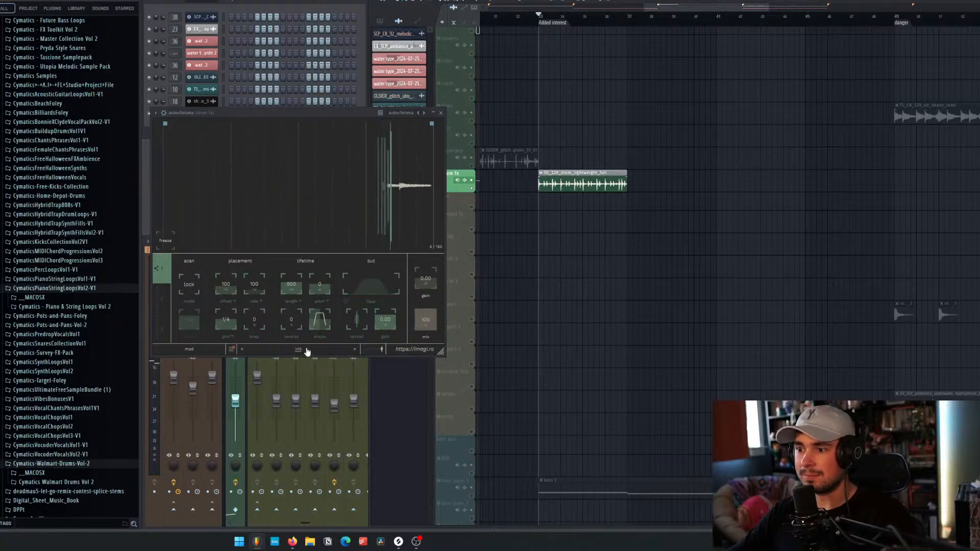
Step: Browse the autochroma presets and audition ear candy glitch and monotrem on the playing drum loop
{"action": "left_click", "coordinate": [307, 352]}
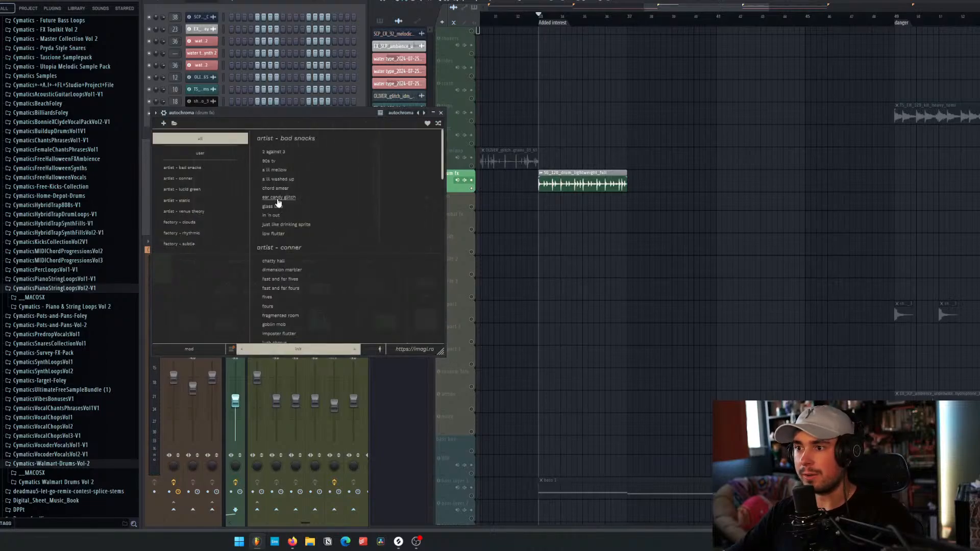
{"action": "left_click", "coordinate": [278, 198]}
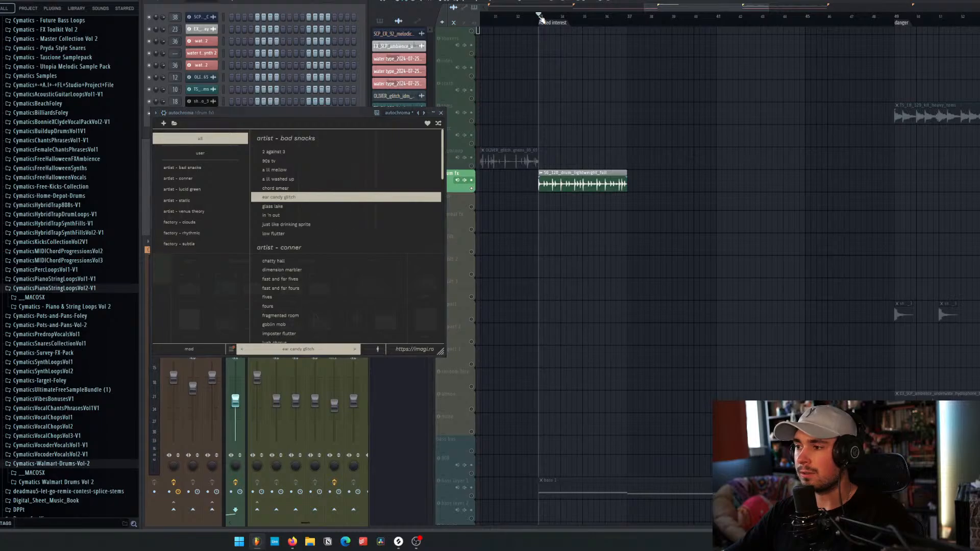
{"action": "key", "text": "space"}
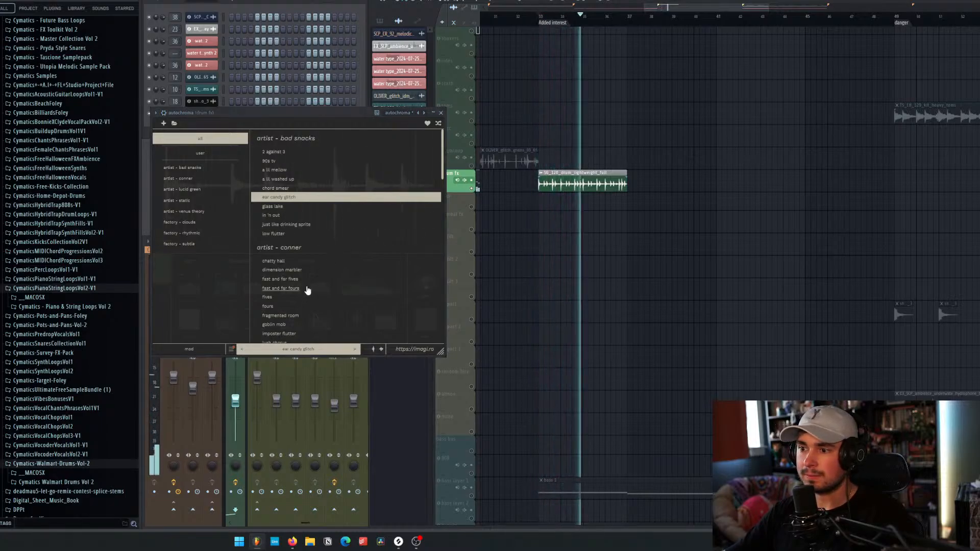
{"action": "left_click", "coordinate": [307, 288]}
{"action": "scroll", "coordinate": [307, 286], "scroll_direction": "down", "scroll_amount": 3}
{"action": "left_click", "coordinate": [309, 285]}
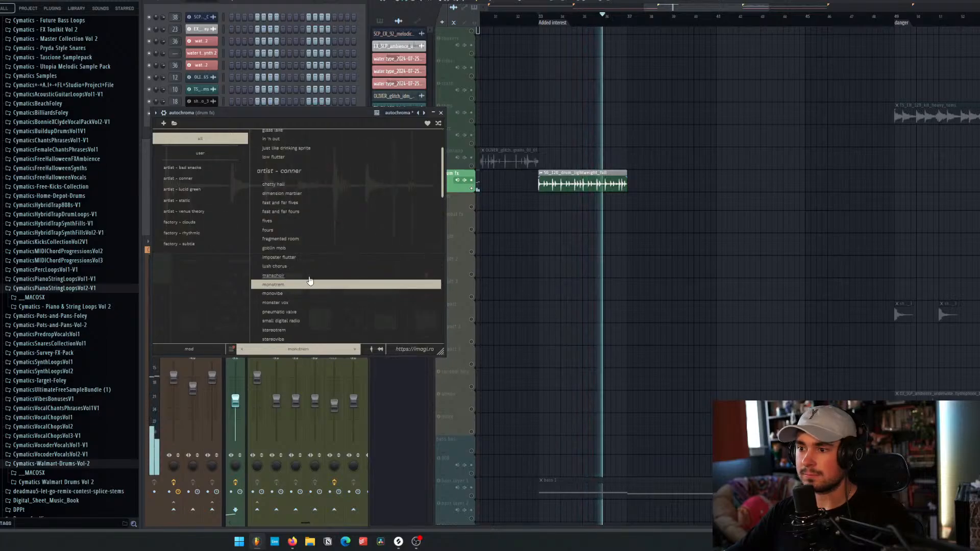
Step: Audition the lucid green presets wavy backdrop, underwater birds and little snake on the drums
{"action": "scroll", "coordinate": [309, 280], "scroll_direction": "down", "scroll_amount": 3}
{"action": "left_click", "coordinate": [307, 247]}
{"action": "scroll", "coordinate": [308, 256], "scroll_direction": "down", "scroll_amount": 3}
{"action": "left_click", "coordinate": [307, 251]}
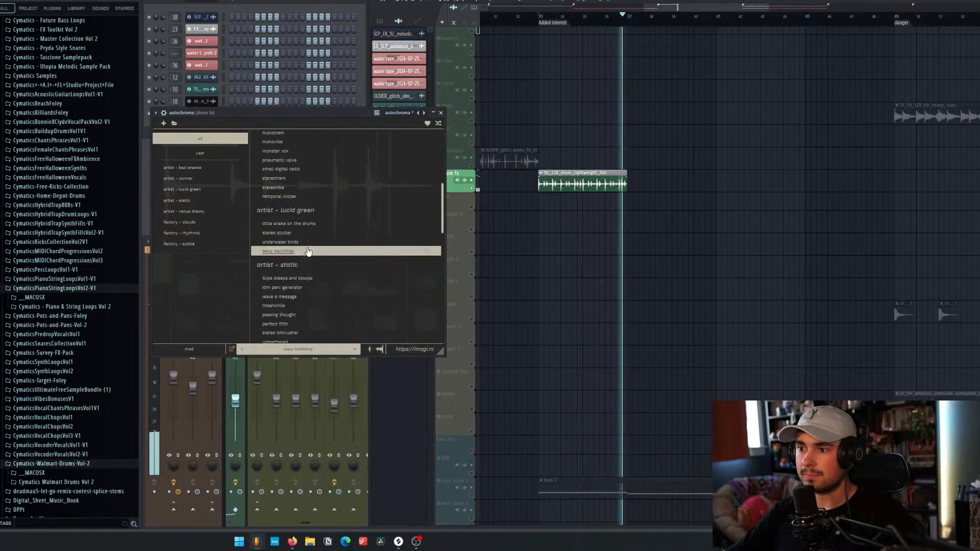
{"action": "left_click", "coordinate": [305, 242]}
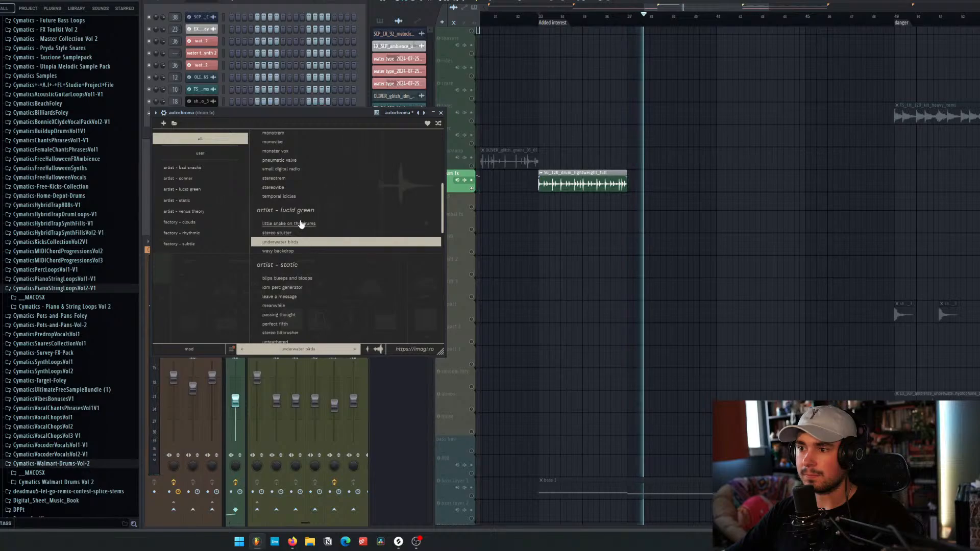
{"action": "left_click", "coordinate": [301, 224]}
Step: Audition the static and venus theory presets, including perfect fifth, blips bleeps and bloops, Feed Me Slow Machines and Polar Orbits
{"action": "left_click", "coordinate": [311, 296]}
{"action": "scroll", "coordinate": [309, 267], "scroll_direction": "down", "scroll_amount": 2}
{"action": "left_click", "coordinate": [312, 269]}
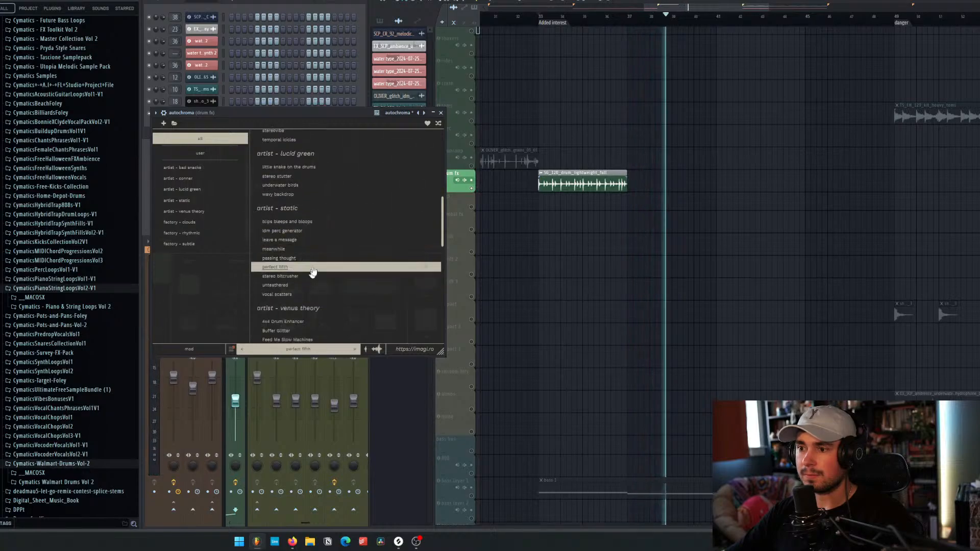
{"action": "left_click", "coordinate": [306, 221]}
{"action": "scroll", "coordinate": [307, 245], "scroll_direction": "down", "scroll_amount": 2}
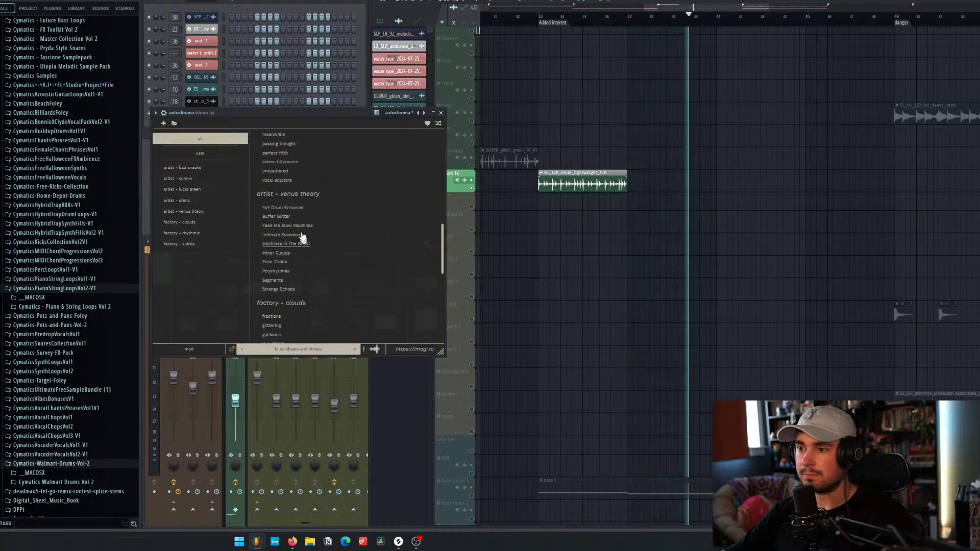
{"action": "left_click", "coordinate": [293, 226]}
{"action": "left_click", "coordinate": [294, 262]}
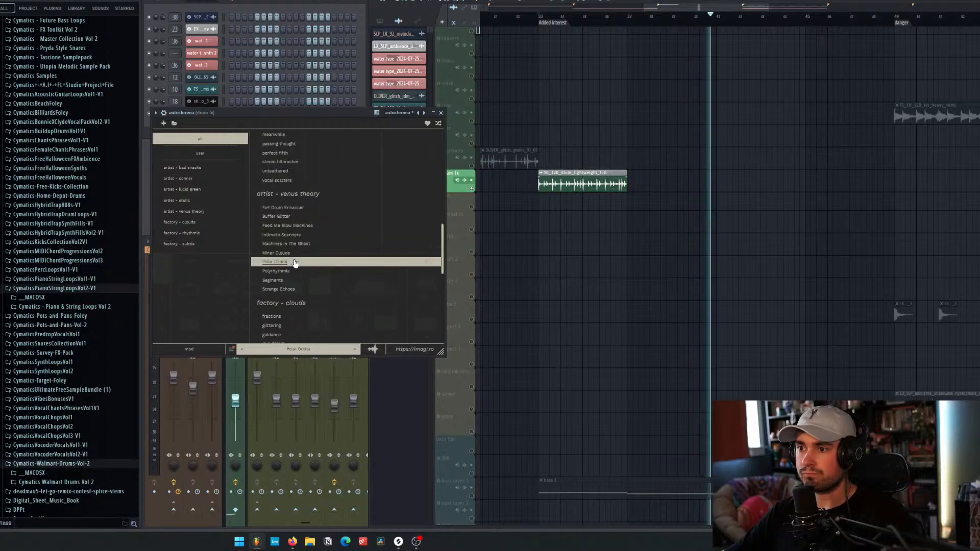
Step: Set a four-bar loop region over the drum loop at Added interest and play it back
{"action": "left_click", "coordinate": [543, 17]}
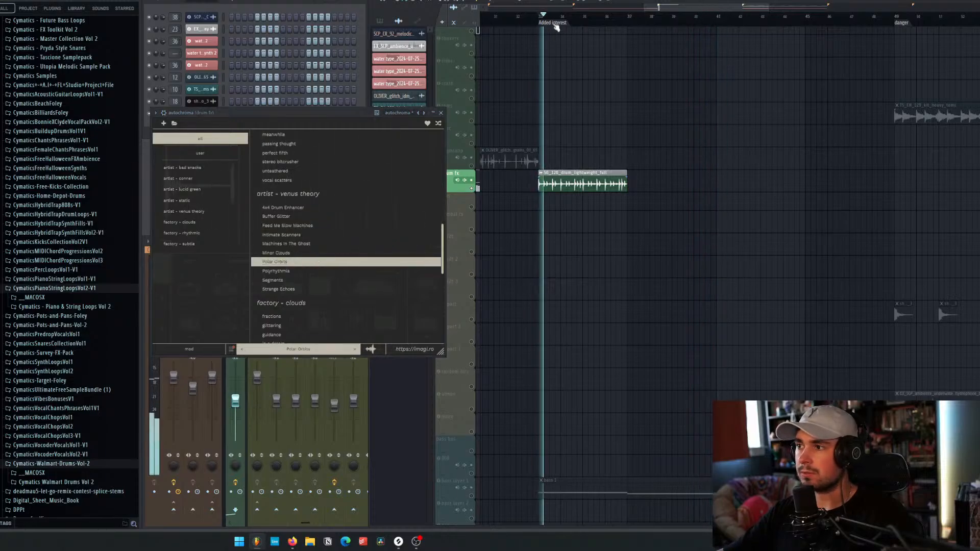
{"action": "key", "text": "space"}
{"action": "left_click_drag", "start_coordinate": [542, 20], "coordinate": [621, 22]}
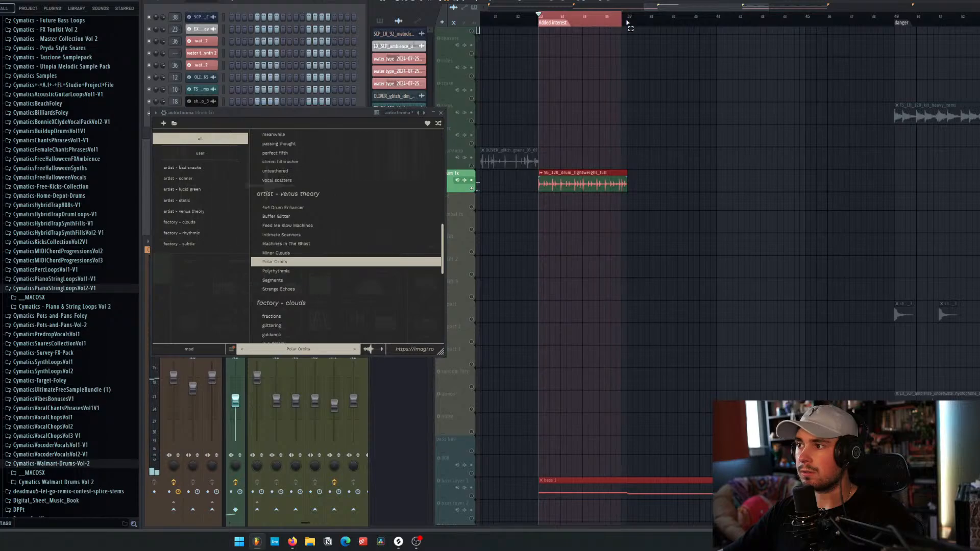
{"action": "key", "text": "space"}
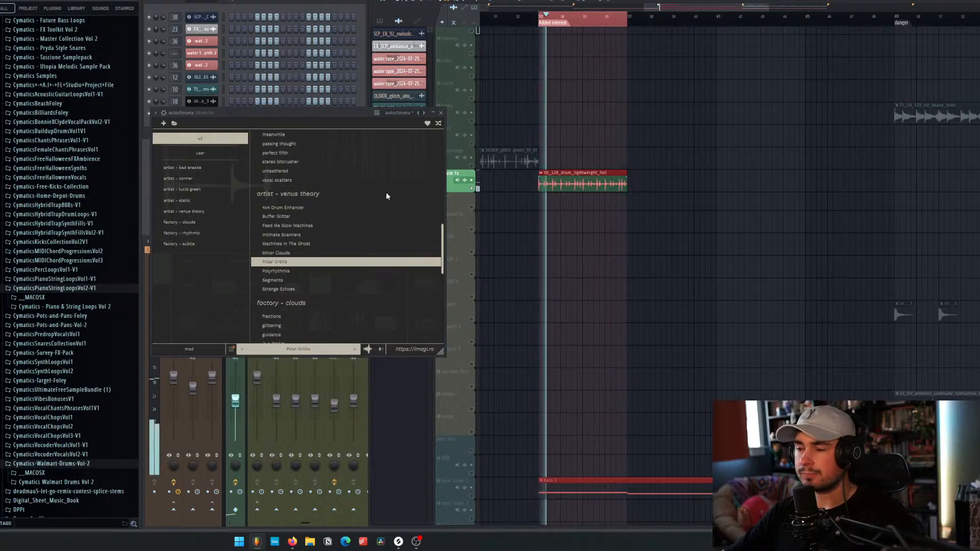
Step: Audition the Machines In The Ghost and 4x4 Drum Enhancer presets, and close autochroma
{"action": "left_click", "coordinate": [298, 244]}
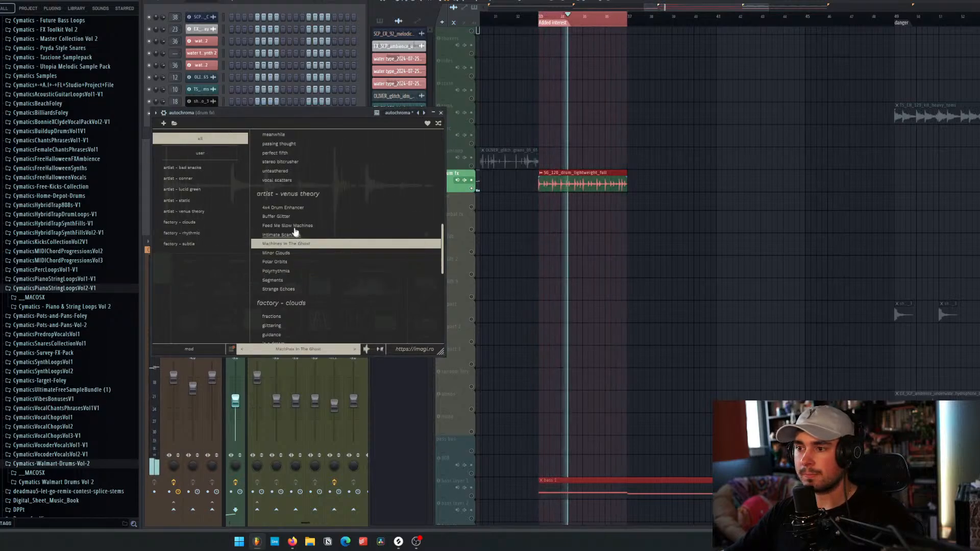
{"action": "left_click", "coordinate": [280, 208]}
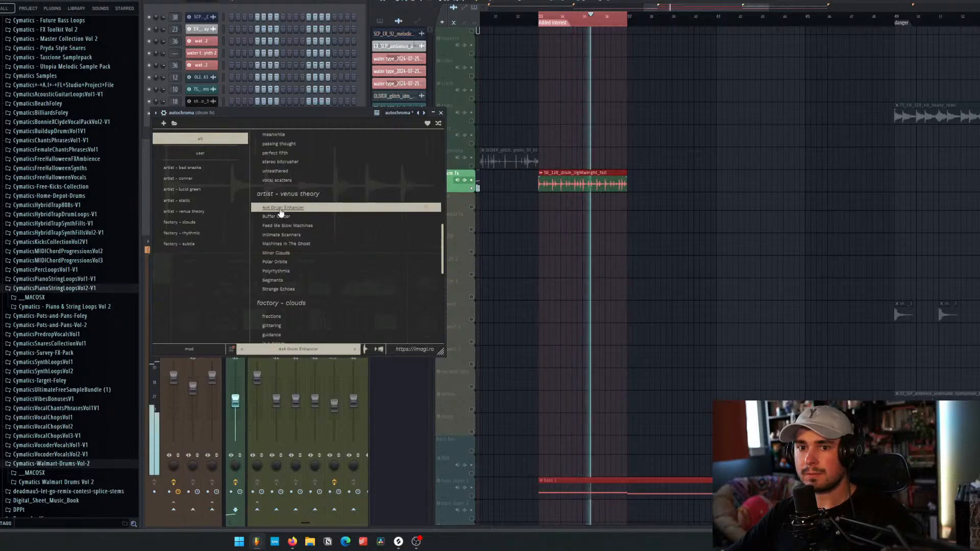
{"action": "left_click", "coordinate": [441, 113]}
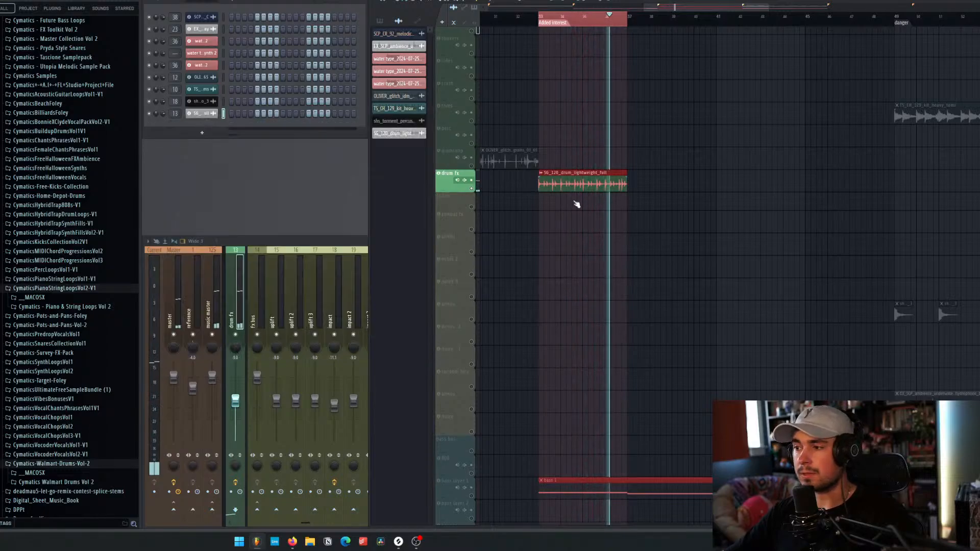
Step: Reverse the SG_120_drum_lightweight_full clip and stop playback
{"action": "double_click", "coordinate": [574, 184]}
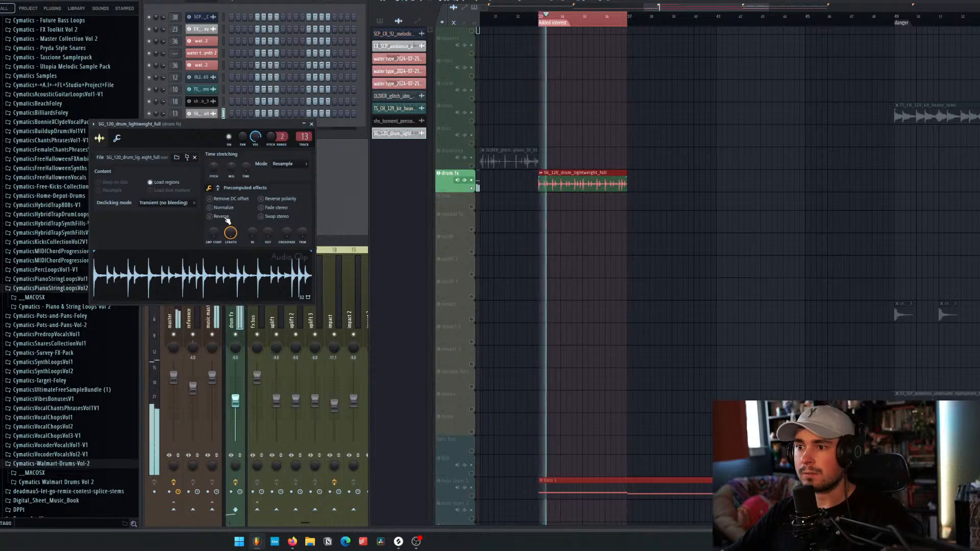
{"action": "left_click", "coordinate": [311, 124]}
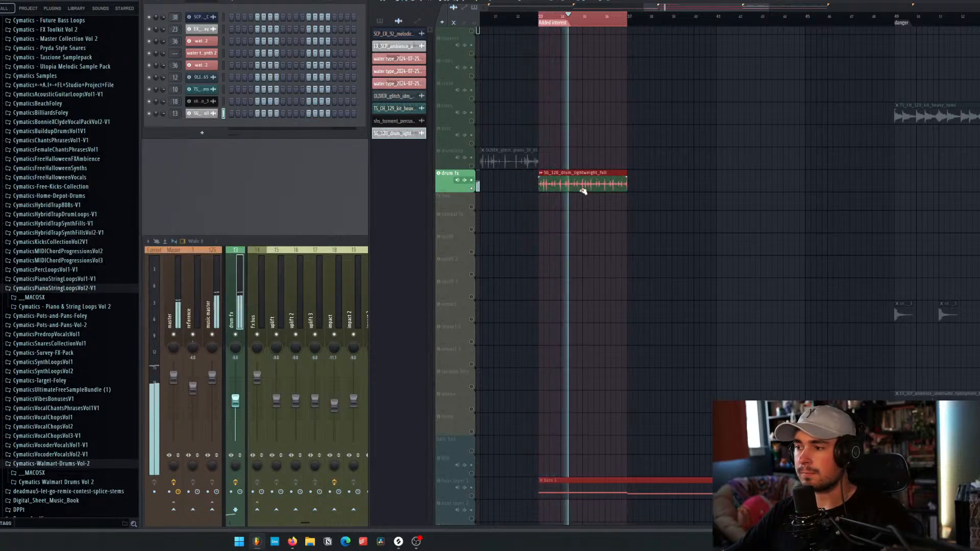
{"action": "key", "text": "space"}
Step: Stretch the reversed drum loop to double length with the Stretch Pro mode and play it back
{"action": "double_click", "coordinate": [580, 185]}
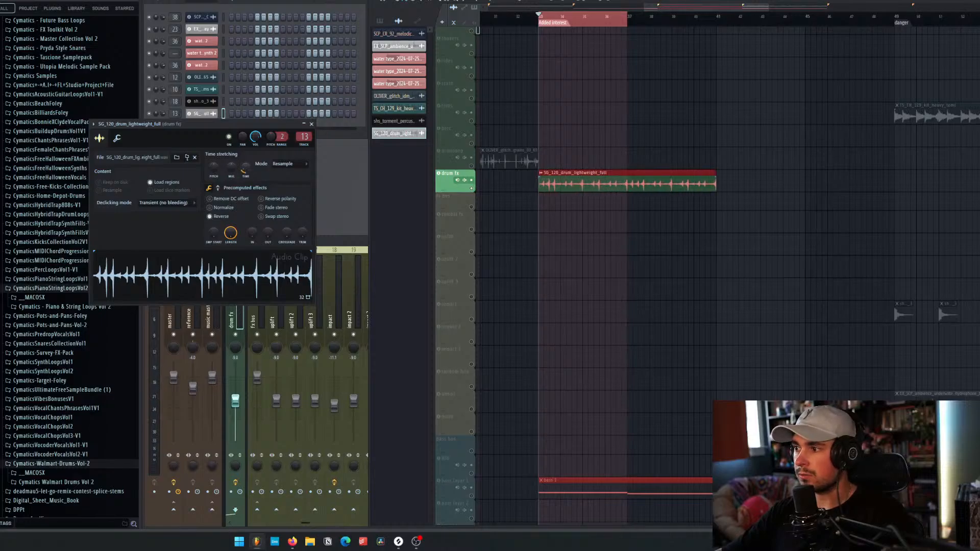
{"action": "left_click", "coordinate": [291, 167]}
{"action": "left_click", "coordinate": [283, 195]}
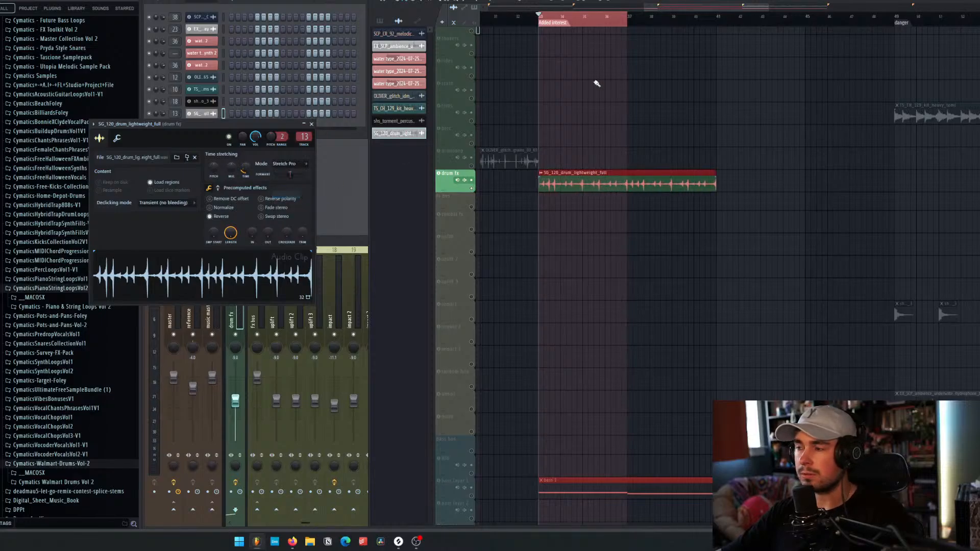
{"action": "key", "text": "space"}
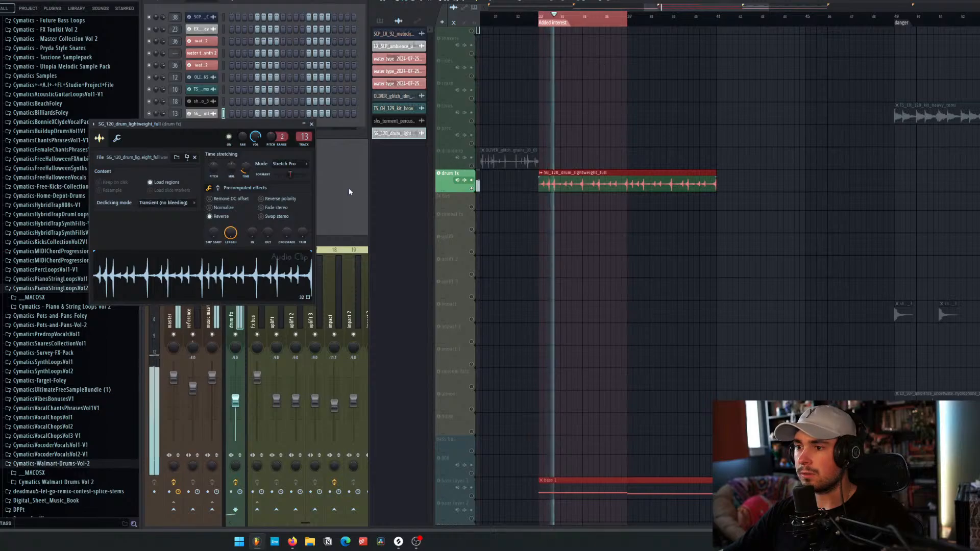
{"action": "left_click", "coordinate": [311, 124]}
Step: Open autochroma on the drum fx channel and audition the perfect fifth, leave a message, and blips bleeps and bloops presets
{"action": "key", "text": "F9"}
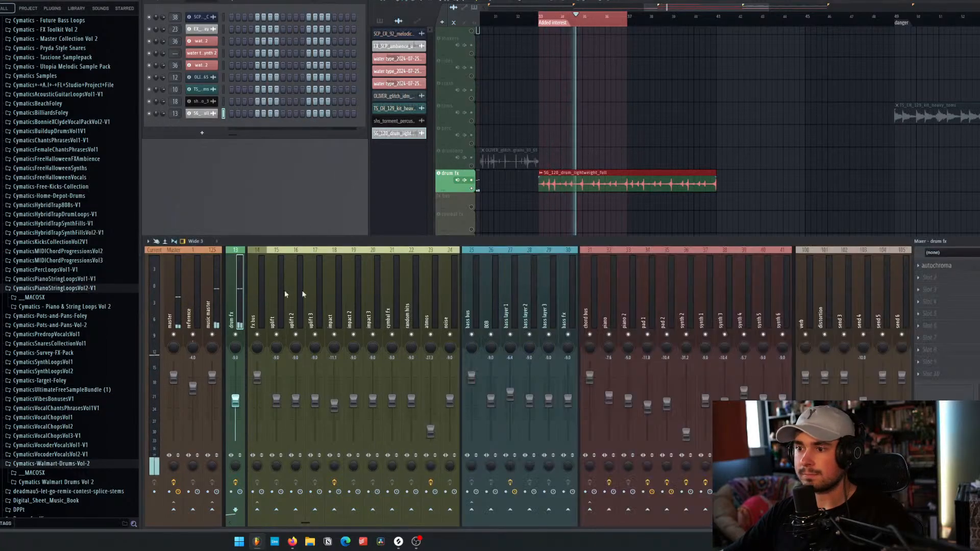
{"action": "left_click", "coordinate": [910, 270]}
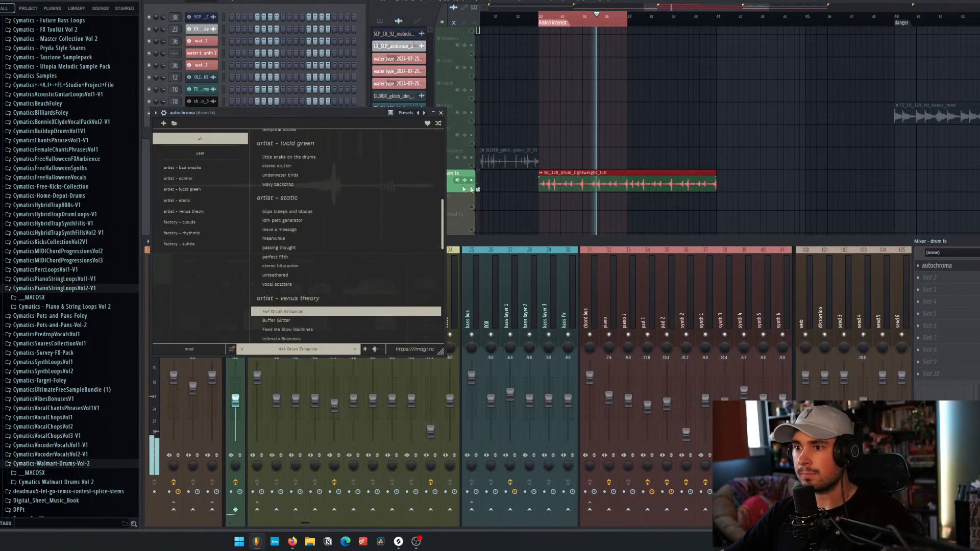
{"action": "left_click", "coordinate": [275, 257]}
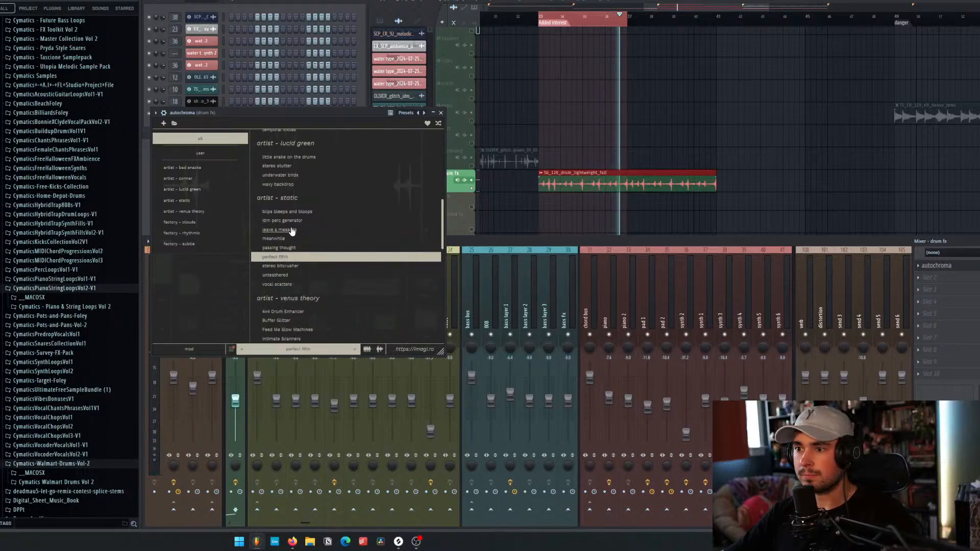
{"action": "left_click", "coordinate": [292, 231]}
{"action": "left_click", "coordinate": [286, 212]}
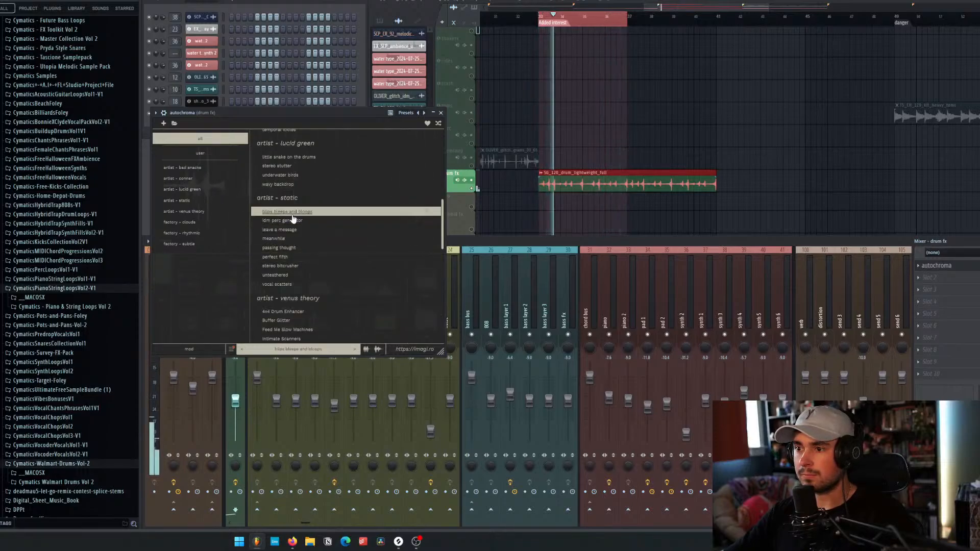
Step: Load the Minor Clouds preset from the venus theory group in autochroma and close the plugin
{"action": "scroll", "coordinate": [291, 214], "scroll_direction": "down", "scroll_amount": 2}
{"action": "scroll", "coordinate": [296, 285], "scroll_direction": "down", "scroll_amount": 2}
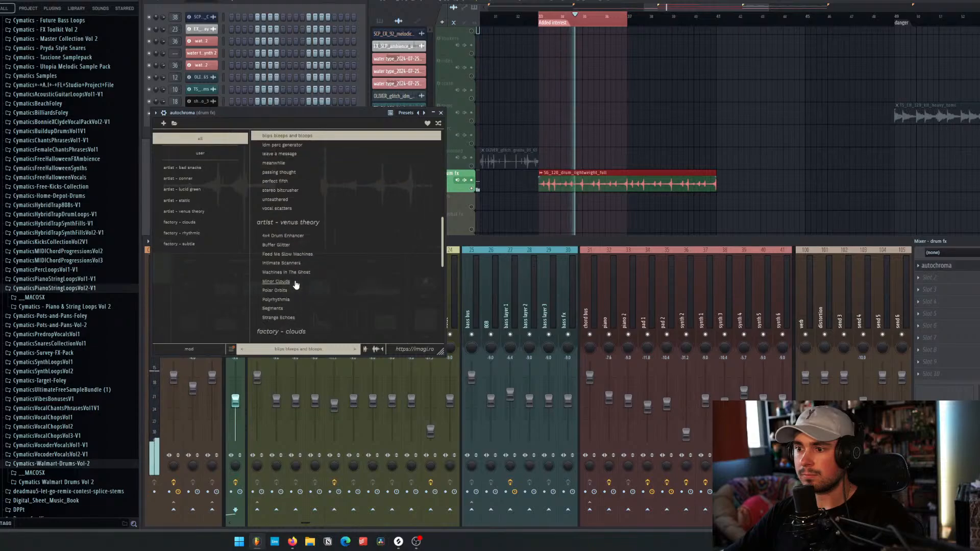
{"action": "left_click", "coordinate": [299, 281]}
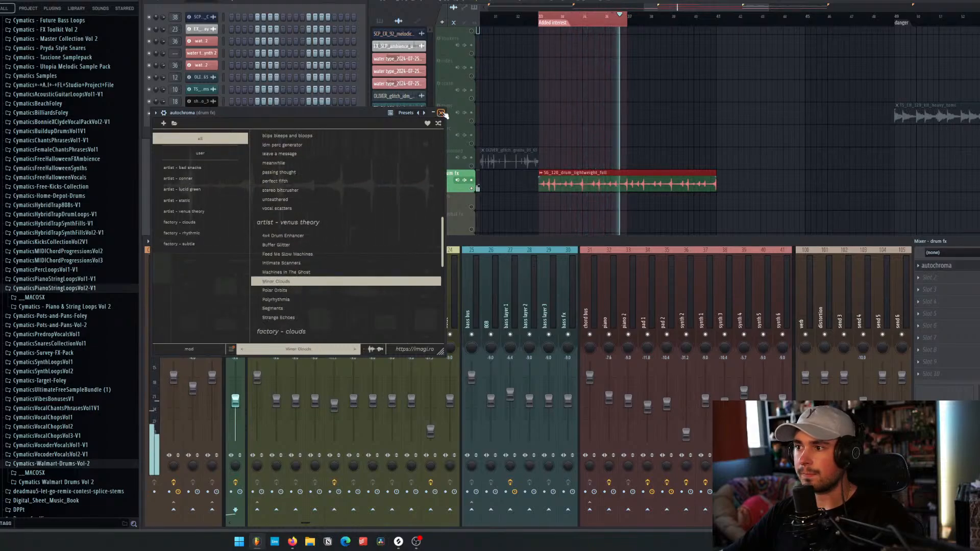
{"action": "left_click", "coordinate": [442, 113]}
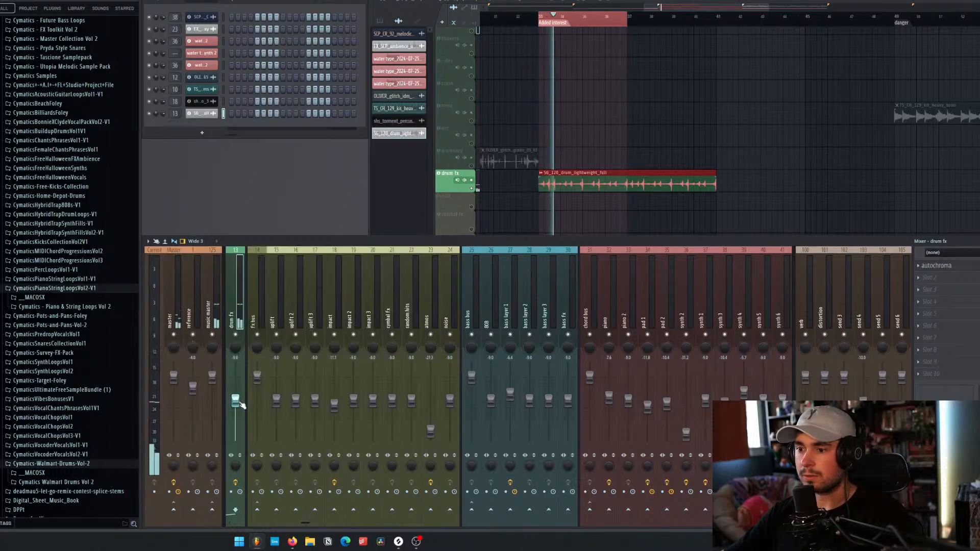
Step: Raise the drum fx mixer level slightly, stop playback and clear the four-bar loop region at Added interest
{"action": "scroll", "coordinate": [240, 404], "scroll_direction": "up", "scroll_amount": 3}
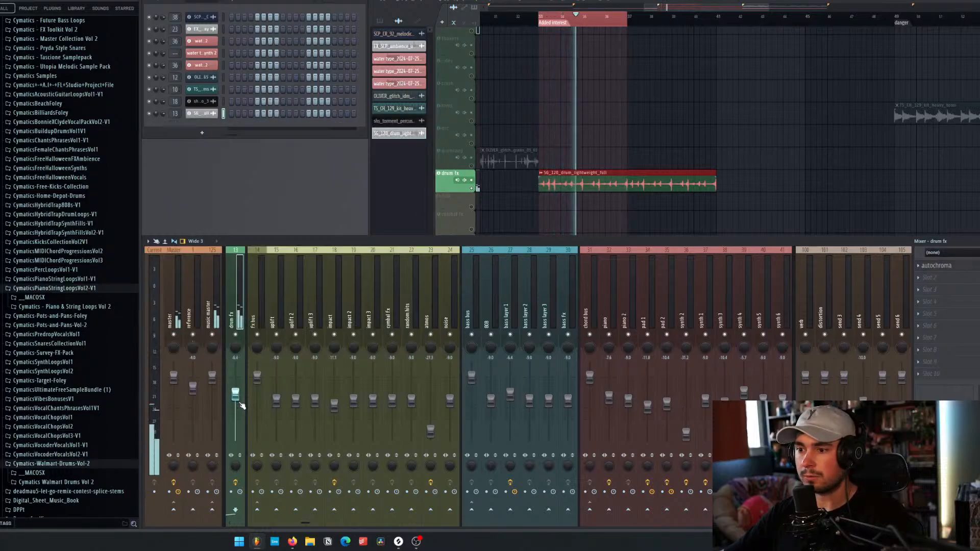
{"action": "left_click", "coordinate": [683, 10]}
{"action": "key", "text": "space"}
{"action": "left_click", "coordinate": [615, 25], "text": "ctrl"}
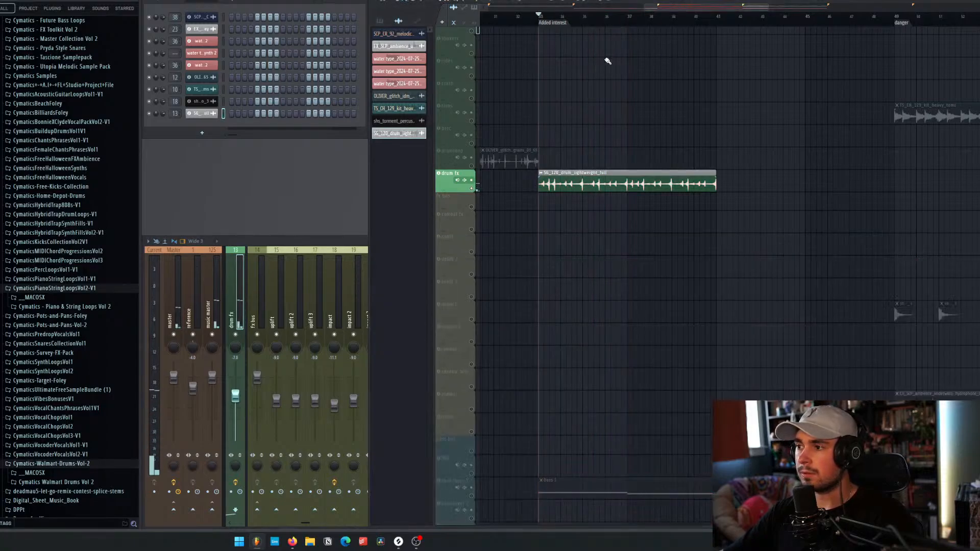
Step: Place a second copy of the reversed drum loop directly after the first, ending at the danger marker, and briefly play it
{"action": "left_click", "coordinate": [730, 181]}
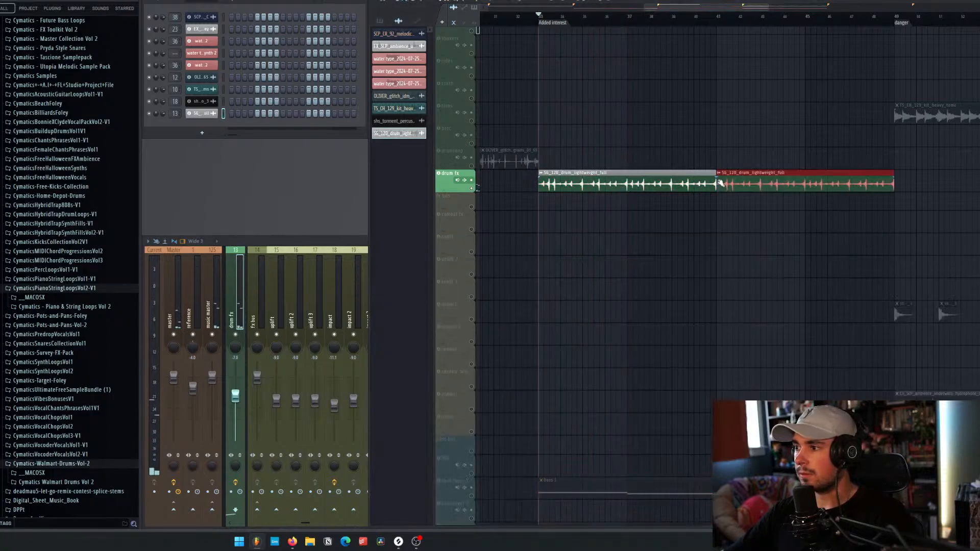
{"action": "key", "text": "space"}
{"action": "key", "text": "space"}
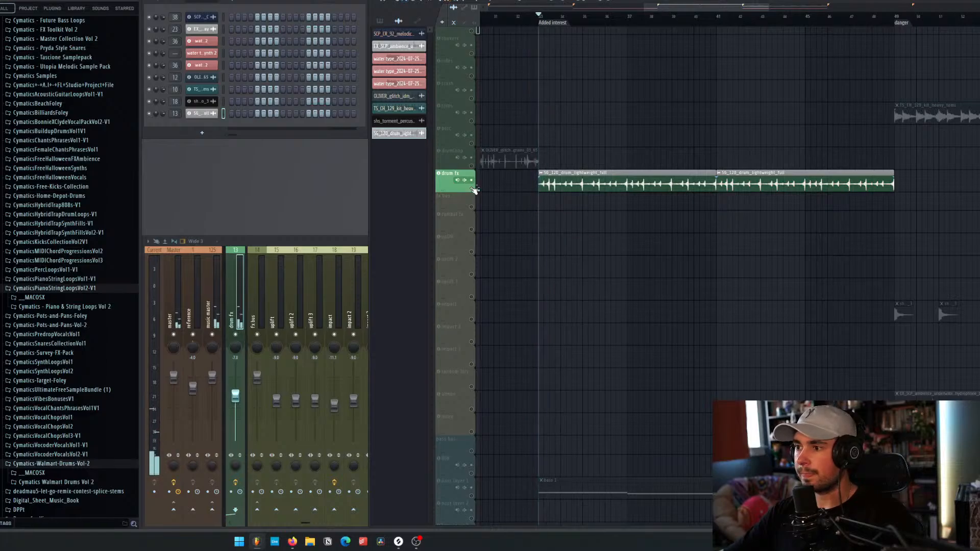
Step: Unsolo the drum fx track and play the Added interest section with the full arrangement, reviewing its other layers
{"action": "right_click", "coordinate": [472, 189]}
{"action": "key", "text": "space"}
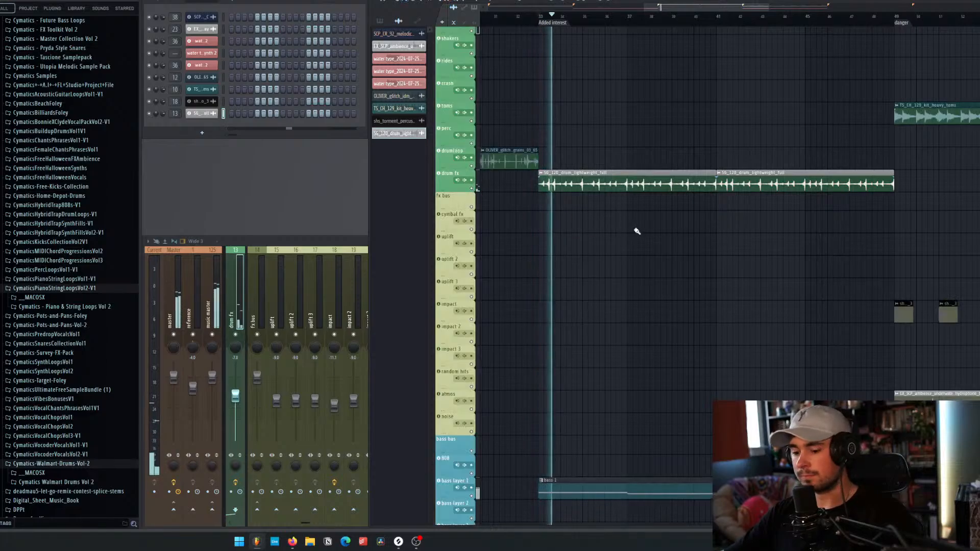
{"action": "scroll", "coordinate": [647, 234], "scroll_direction": "down", "scroll_amount": 5}
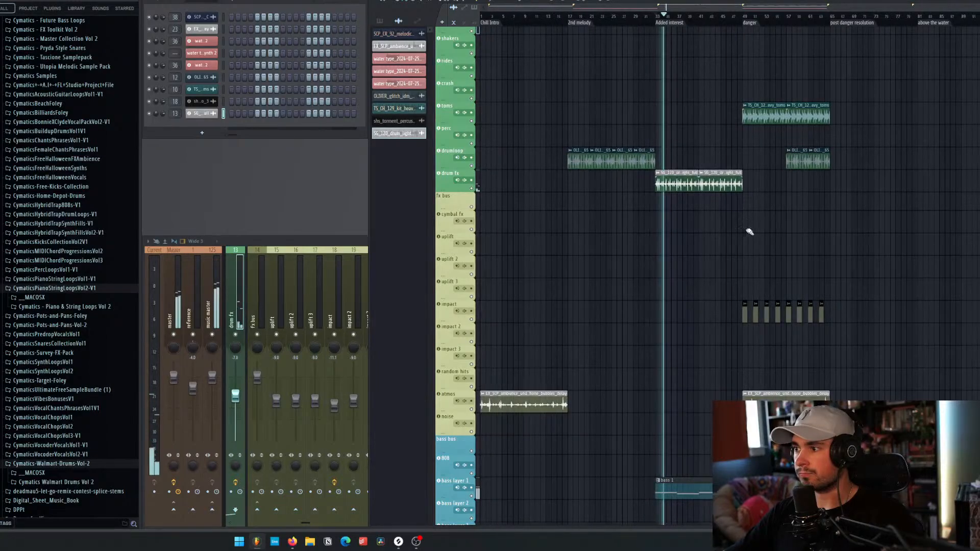
{"action": "scroll", "coordinate": [745, 228], "scroll_direction": "up", "scroll_amount": 2}
{"action": "scroll", "coordinate": [688, 205], "scroll_direction": "down", "scroll_amount": 10}
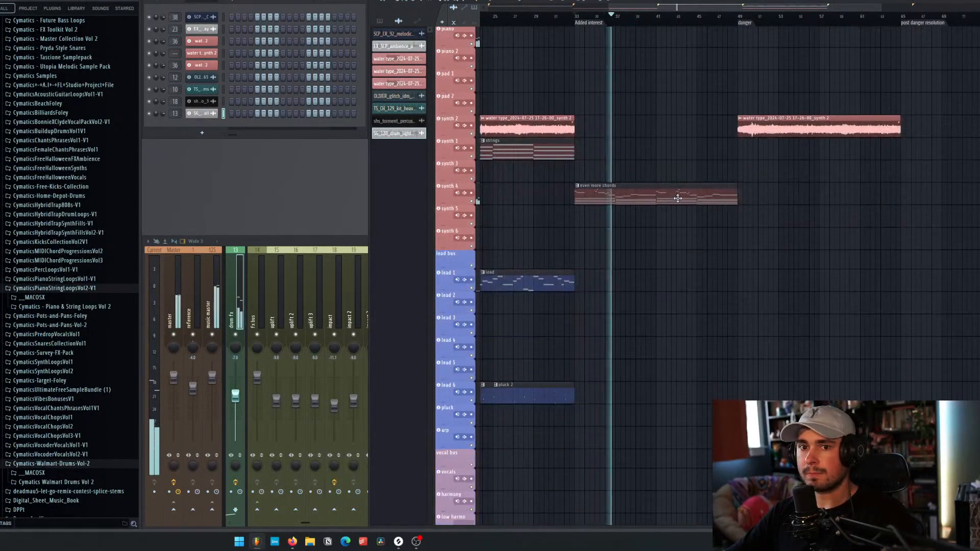
{"action": "scroll", "coordinate": [679, 199], "scroll_direction": "up", "scroll_amount": 10}
{"action": "scroll", "coordinate": [680, 201], "scroll_direction": "up", "scroll_amount": 5}
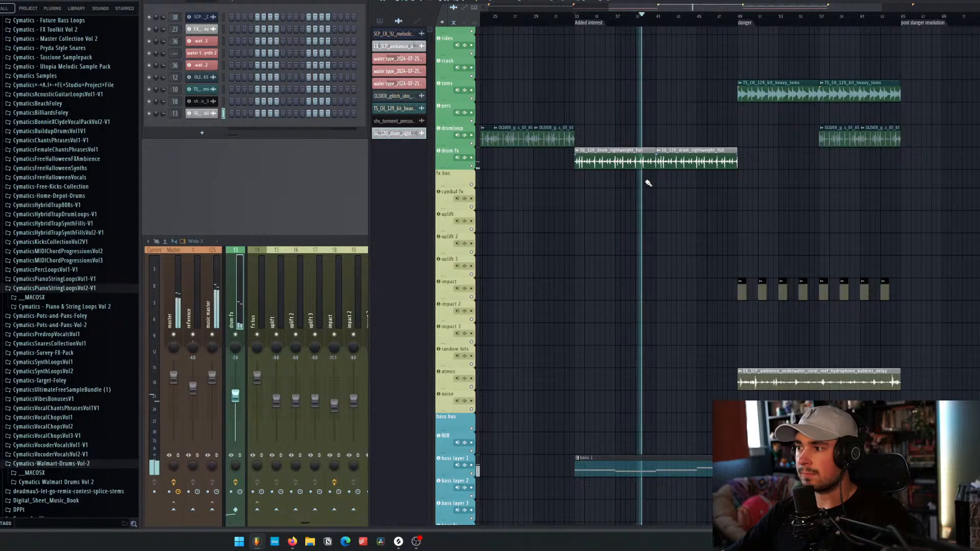
{"action": "key", "text": "space"}
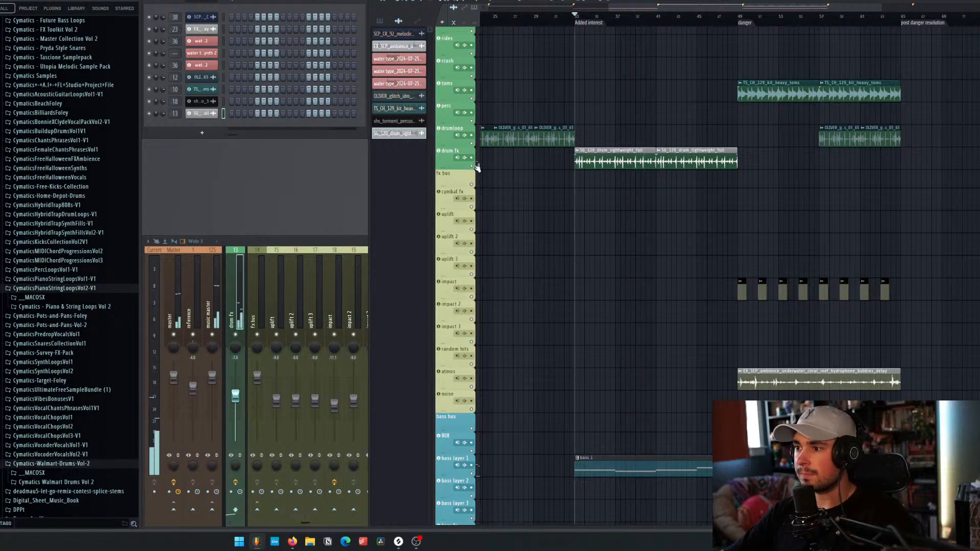
Step: Solo the drum fx track and listen to the start of the processed loop on its own
{"action": "right_click", "coordinate": [472, 165]}
{"action": "key", "text": "space"}
{"action": "scroll", "coordinate": [586, 174], "scroll_direction": "up", "scroll_amount": 5}
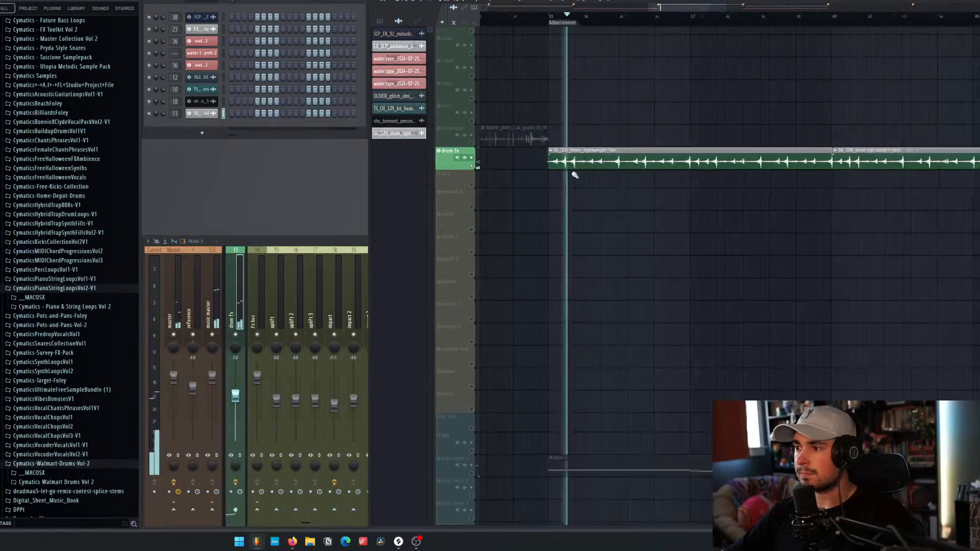
{"action": "scroll", "coordinate": [575, 175], "scroll_direction": "up", "scroll_amount": 3}
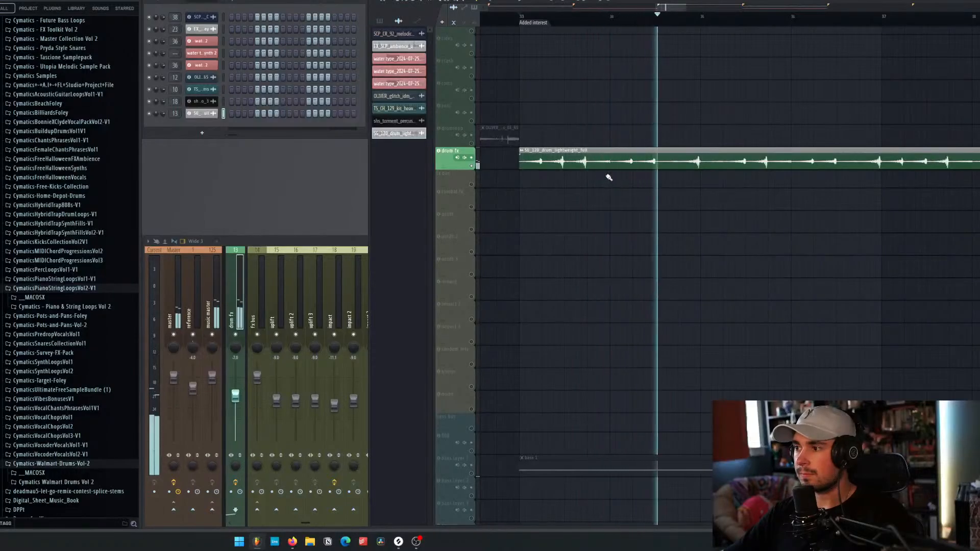
{"action": "key", "text": "space"}
Step: Unsolo the drum fx track, play the section in context and lower the drum fx fader slightly
{"action": "right_click", "coordinate": [472, 165]}
{"action": "scroll", "coordinate": [595, 186], "scroll_direction": "down", "scroll_amount": 8}
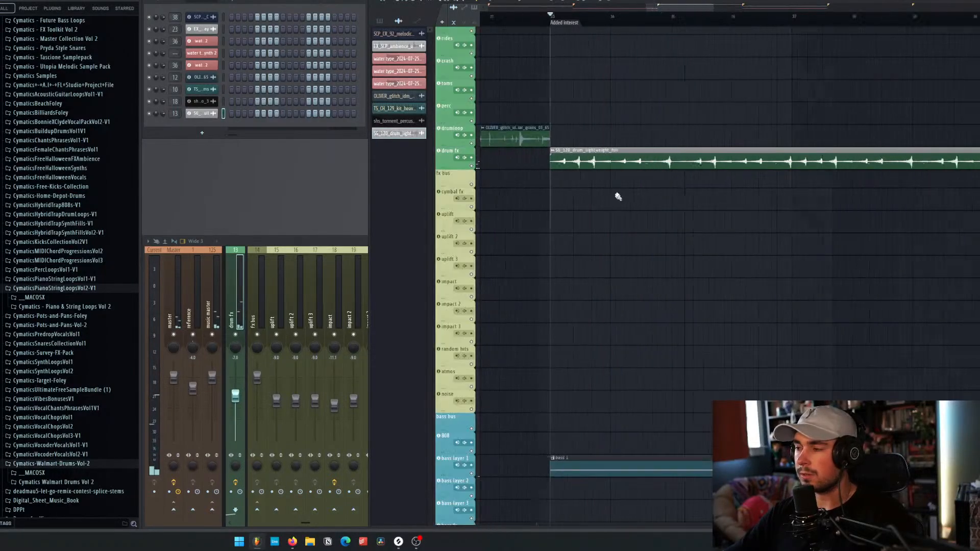
{"action": "scroll", "coordinate": [608, 197], "scroll_direction": "up", "scroll_amount": 5}
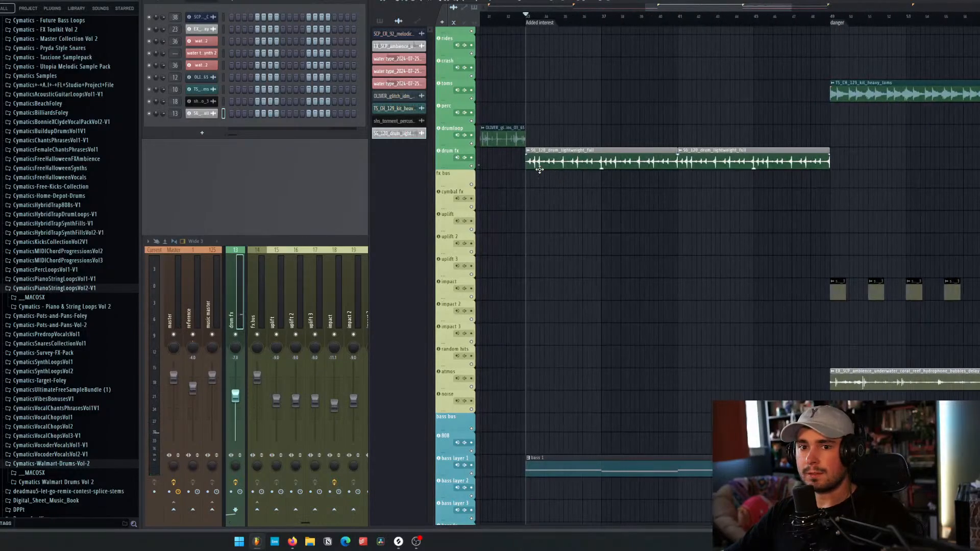
{"action": "key", "text": "space"}
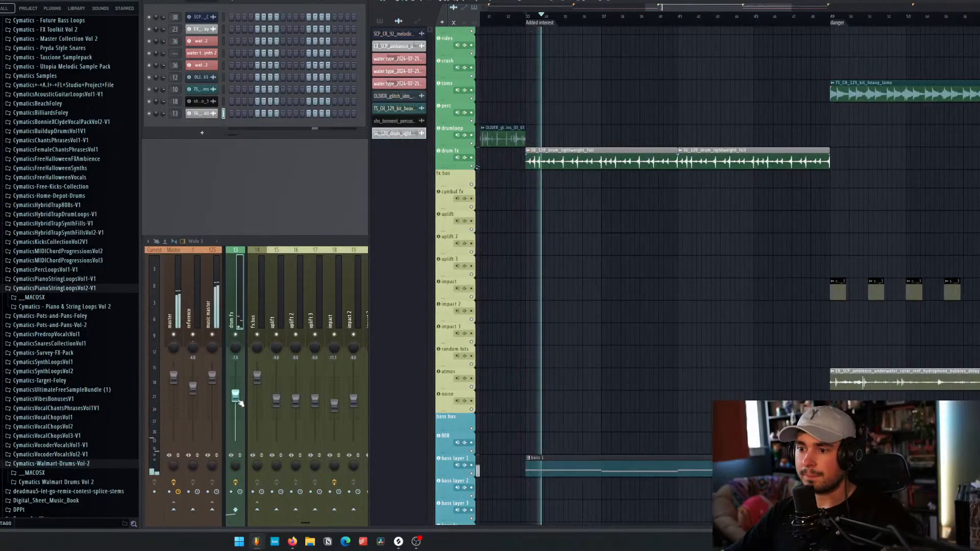
{"action": "left_click_drag", "start_coordinate": [239, 401], "coordinate": [238, 405]}
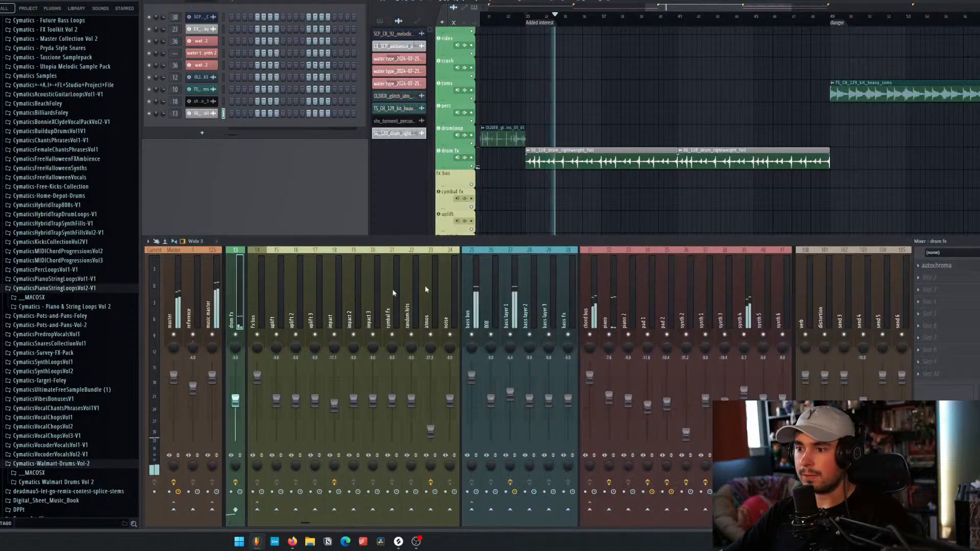
Step: Add ValhallaSupermassive after autochroma on the drum fx channel and load the medium reverb preset Going Wide
{"action": "left_click", "coordinate": [919, 278]}
{"action": "left_click", "coordinate": [769, 71]}
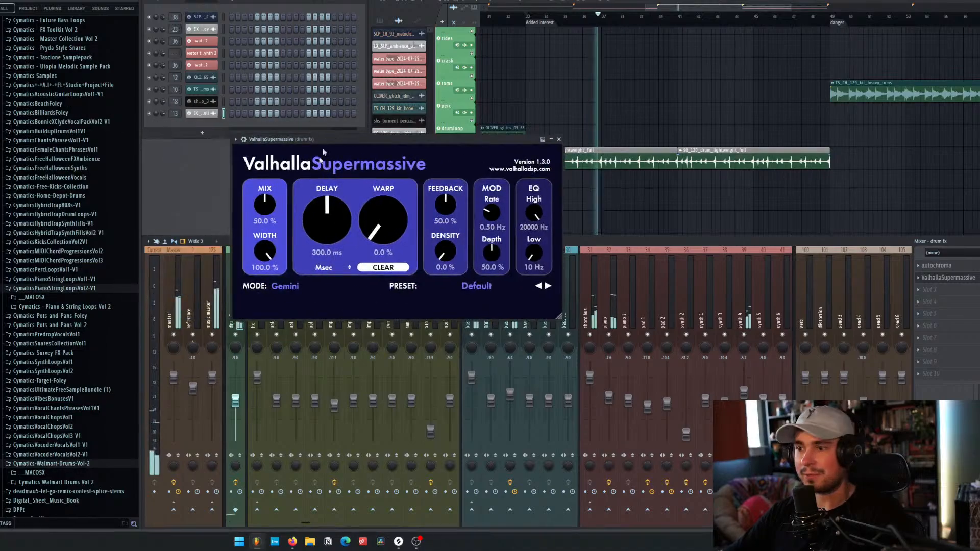
{"action": "left_click", "coordinate": [480, 285]}
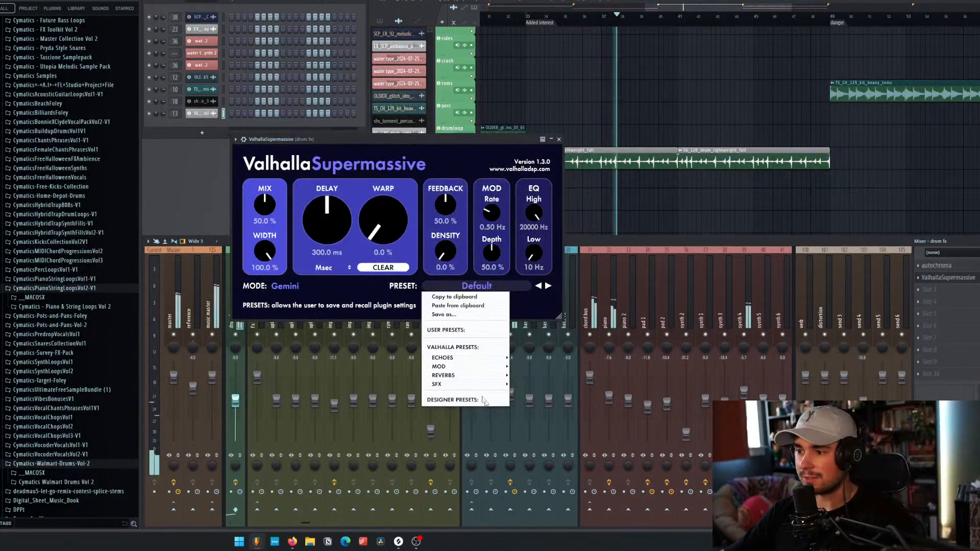
{"action": "mouse_move", "coordinate": [484, 375]}
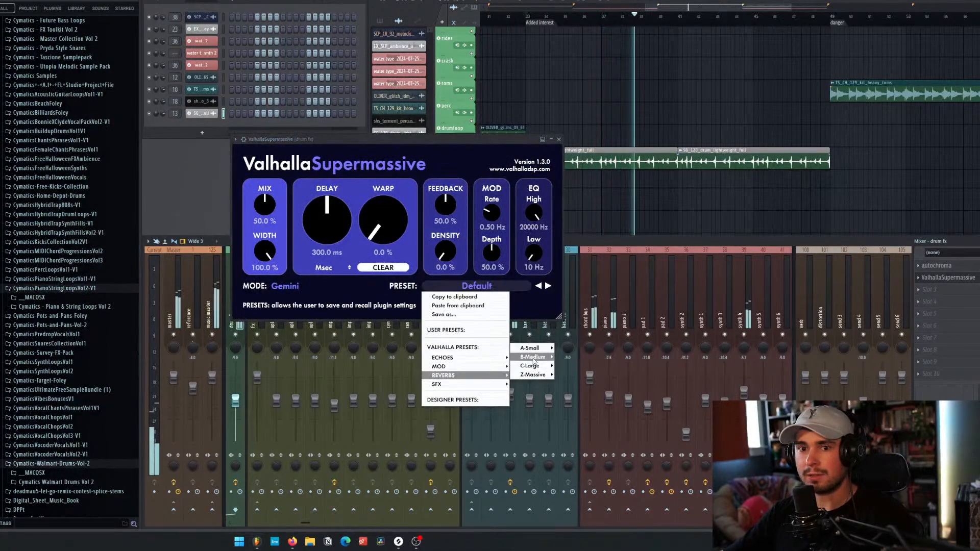
{"action": "mouse_move", "coordinate": [534, 360]}
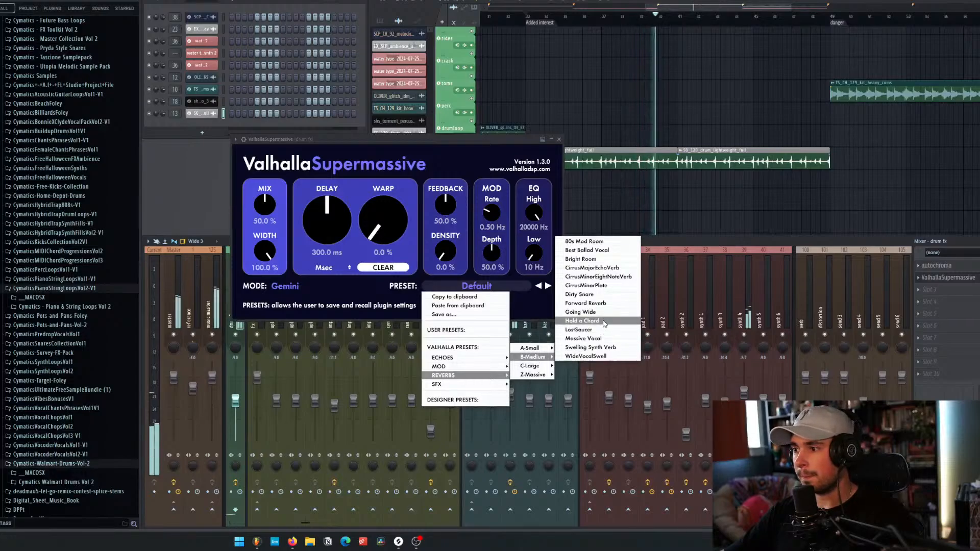
{"action": "left_click", "coordinate": [580, 312]}
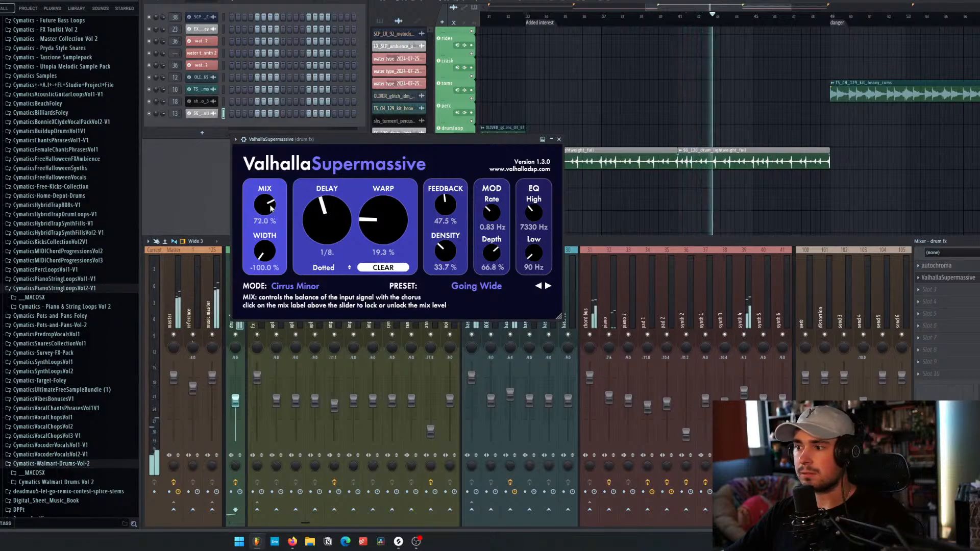
Step: Set Supermassive's mix to 76.4%, low EQ to 390 Hz and high EQ to 8120 Hz, and close the plugin
{"action": "left_click_drag", "start_coordinate": [537, 257], "coordinate": [539, 206]}
{"action": "left_click_drag", "start_coordinate": [271, 208], "coordinate": [272, 203]}
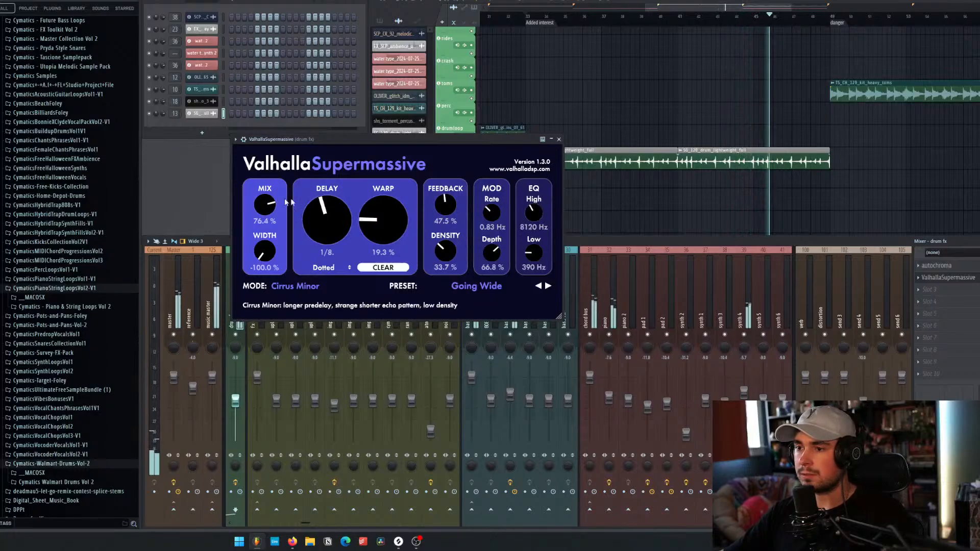
{"action": "left_click", "coordinate": [559, 139]}
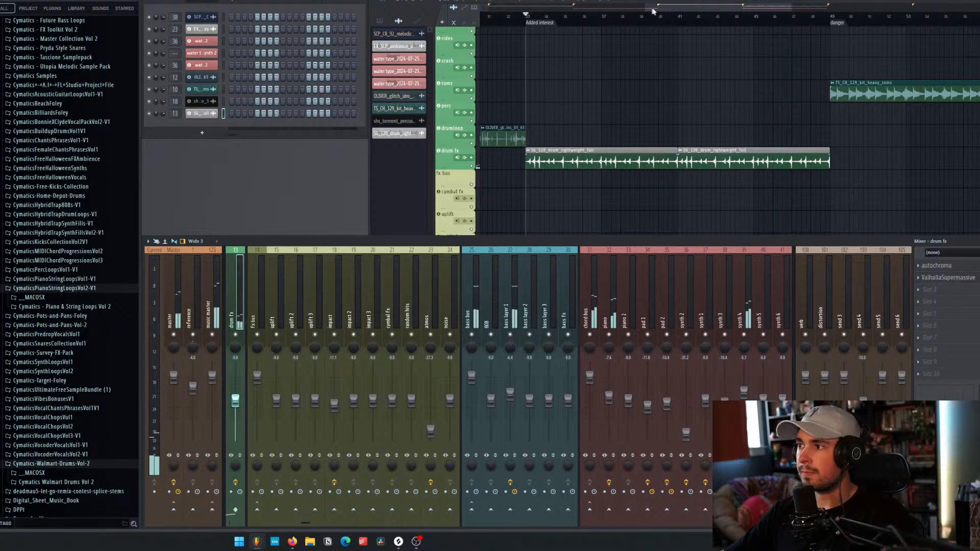
{"action": "left_click", "coordinate": [653, 10]}
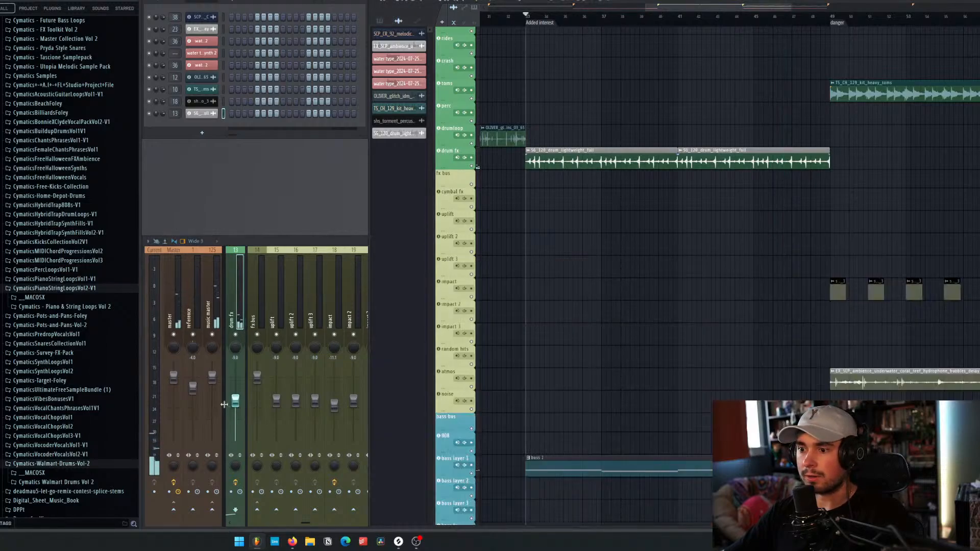
Step: Switch to Splice and remove the shoegaze genre filter from the drum groove samples
{"action": "left_click", "coordinate": [400, 543]}
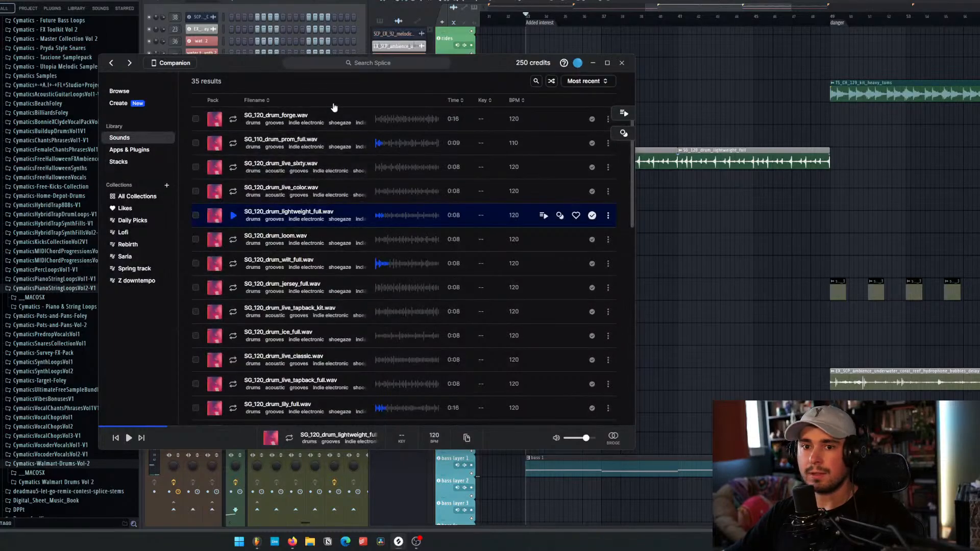
{"action": "left_click_drag", "start_coordinate": [280, 63], "coordinate": [303, 89]}
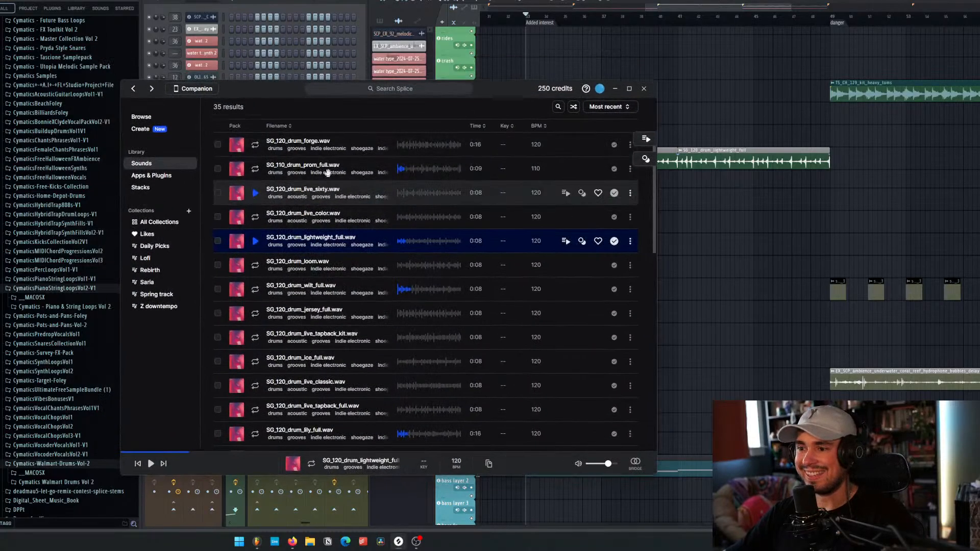
{"action": "scroll", "coordinate": [327, 147], "scroll_direction": "down", "scroll_amount": 3}
{"action": "scroll", "coordinate": [327, 147], "scroll_direction": "up", "scroll_amount": 4}
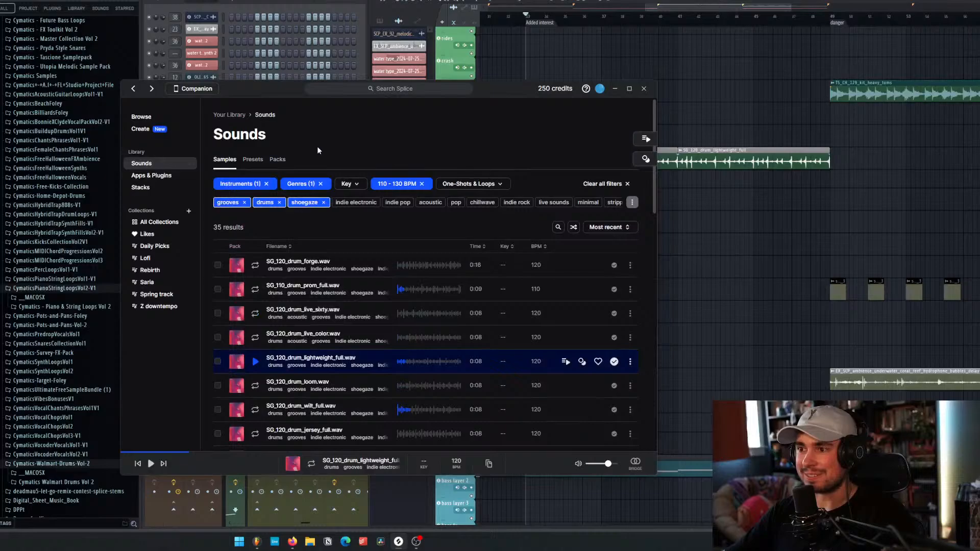
{"action": "left_click", "coordinate": [322, 203]}
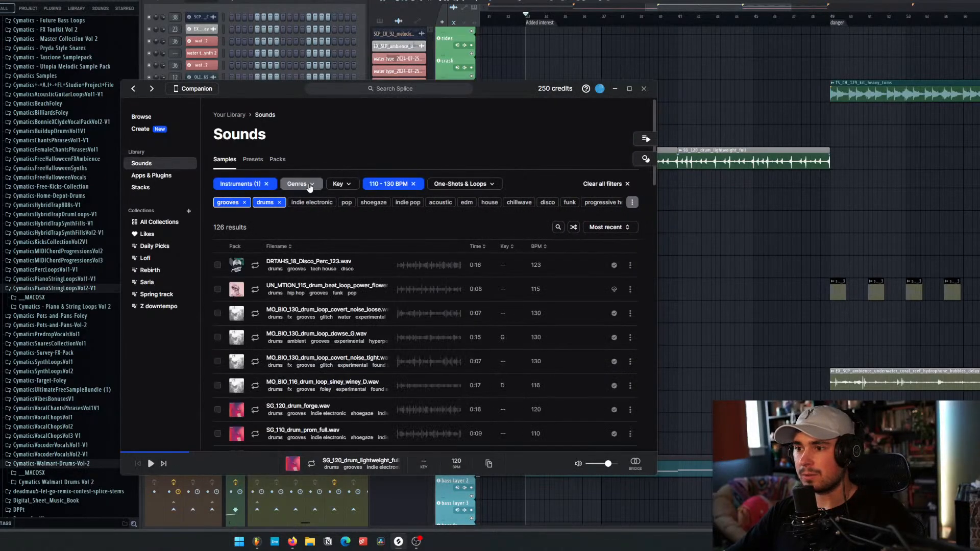
Step: Filter the drum grooves by the cinematic genre and extend the search from the library to all of Splice
{"action": "left_click", "coordinate": [309, 184]}
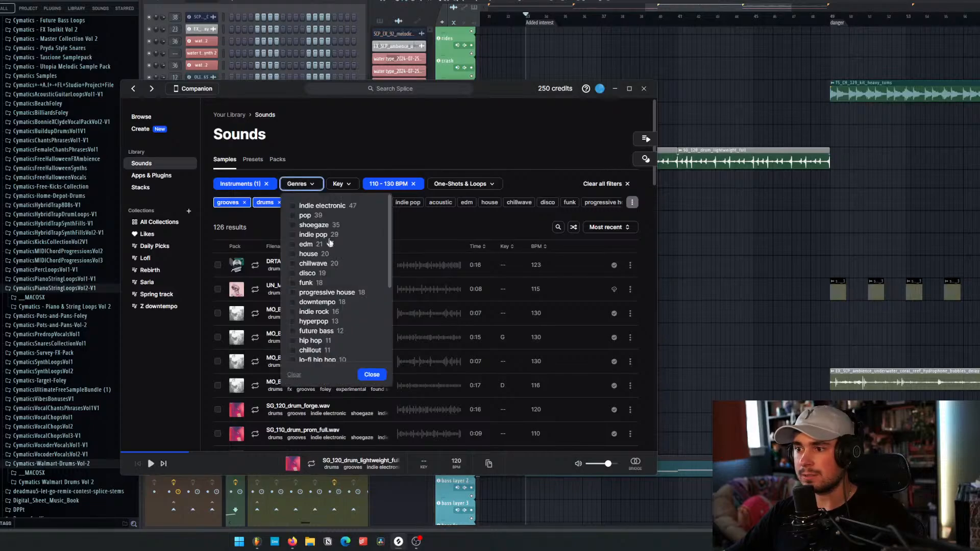
{"action": "scroll", "coordinate": [335, 263], "scroll_direction": "down", "scroll_amount": 3}
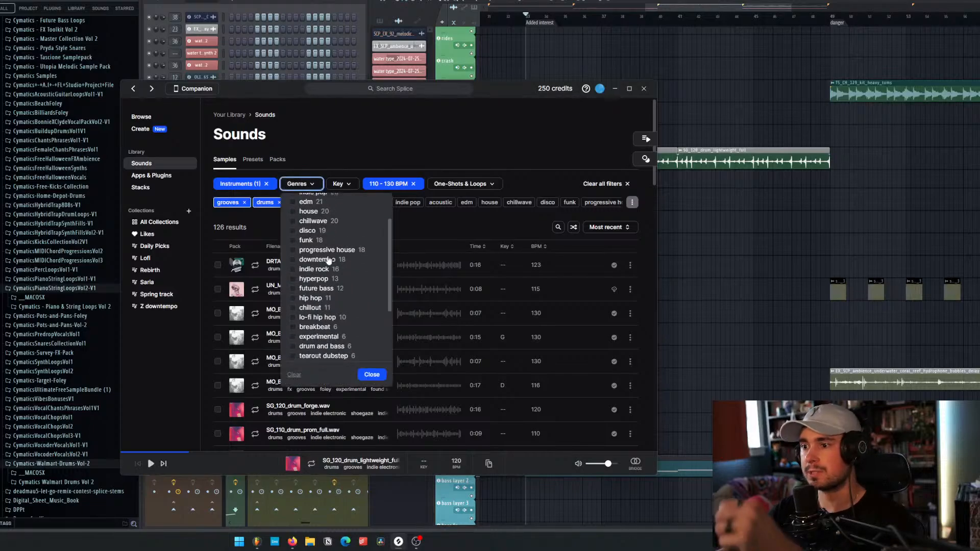
{"action": "scroll", "coordinate": [327, 259], "scroll_direction": "down", "scroll_amount": 2}
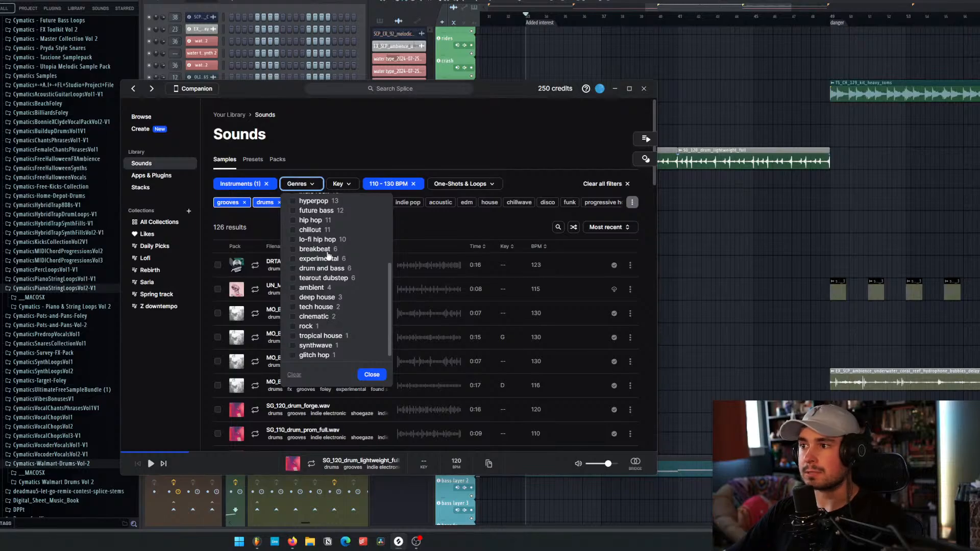
{"action": "scroll", "coordinate": [330, 263], "scroll_direction": "down", "scroll_amount": 1}
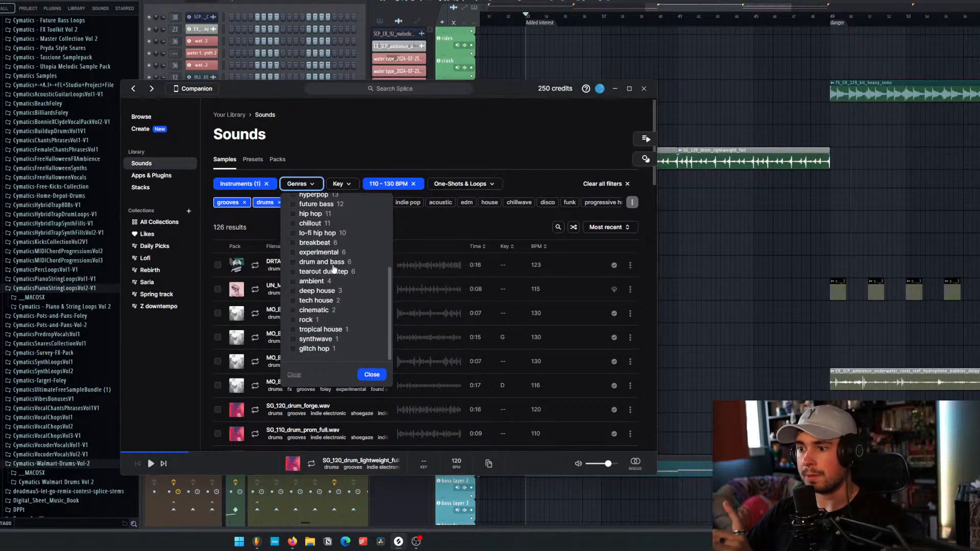
{"action": "left_click", "coordinate": [321, 311]}
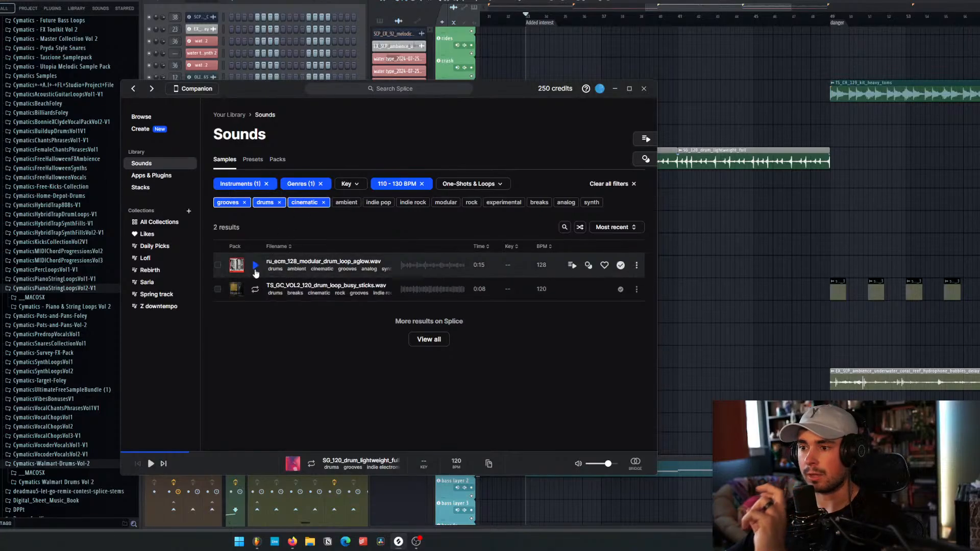
{"action": "left_click", "coordinate": [255, 266]}
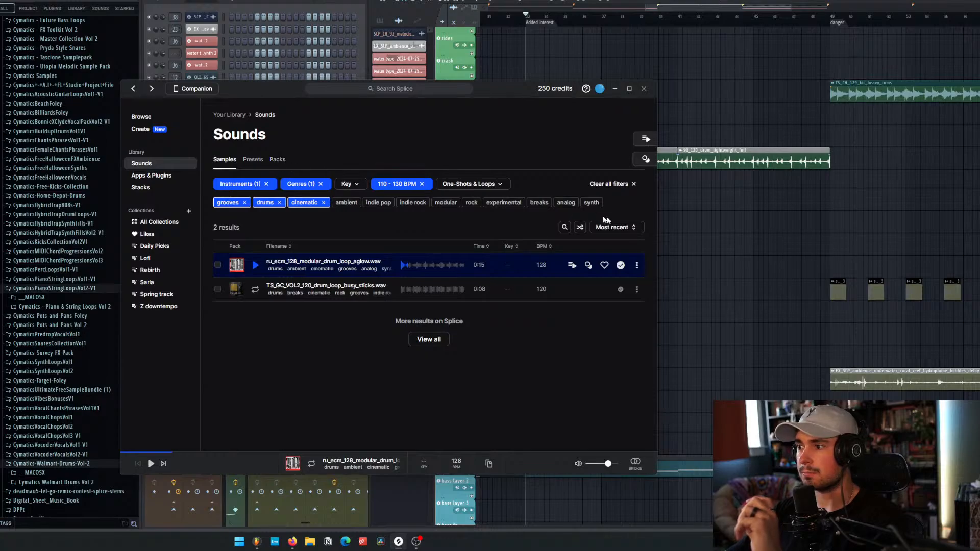
{"action": "left_click", "coordinate": [426, 348]}
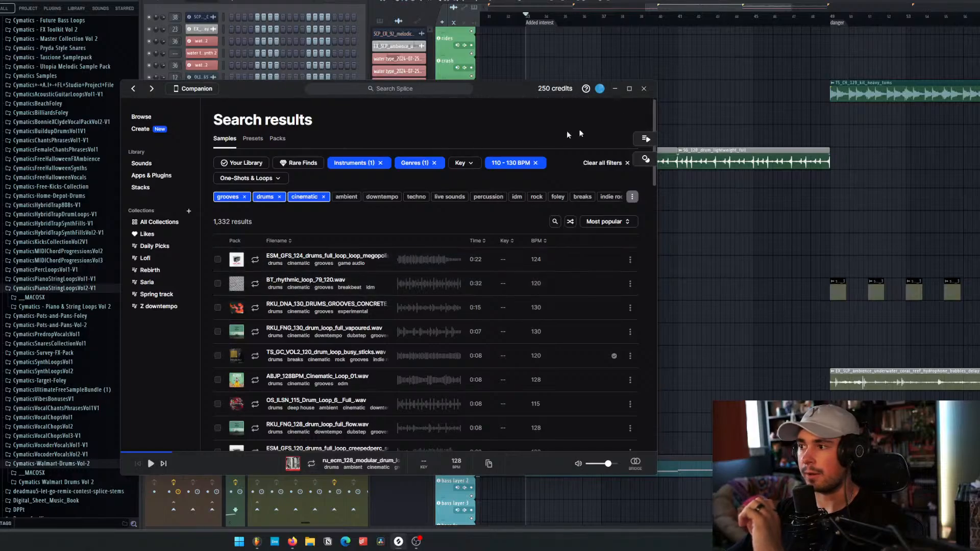
Step: Preview the ESM_GFS_124 full loop, BT_rhythmic_loop_79_120 and the RKU_DNA_130 concrete groove
{"action": "left_click", "coordinate": [256, 260]}
{"action": "left_click", "coordinate": [256, 260]}
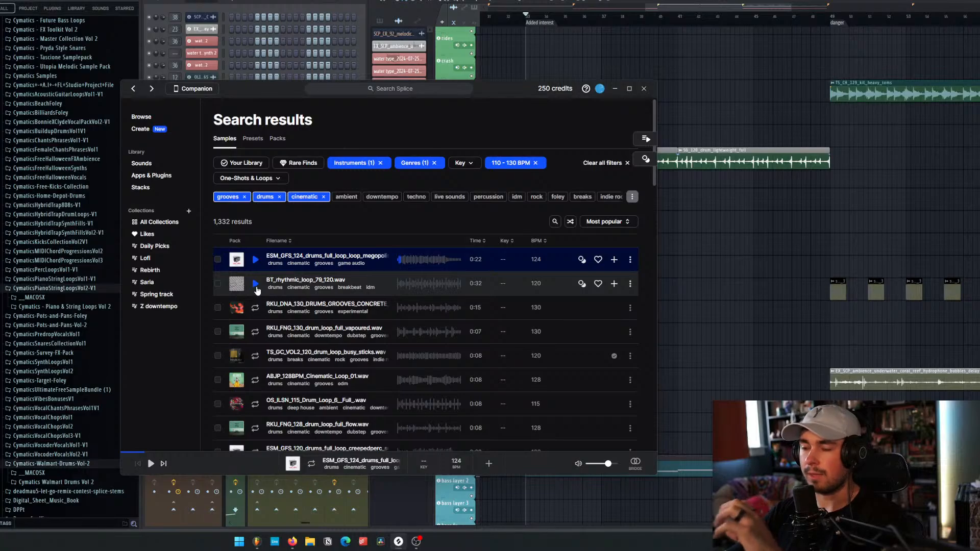
{"action": "left_click", "coordinate": [255, 284]}
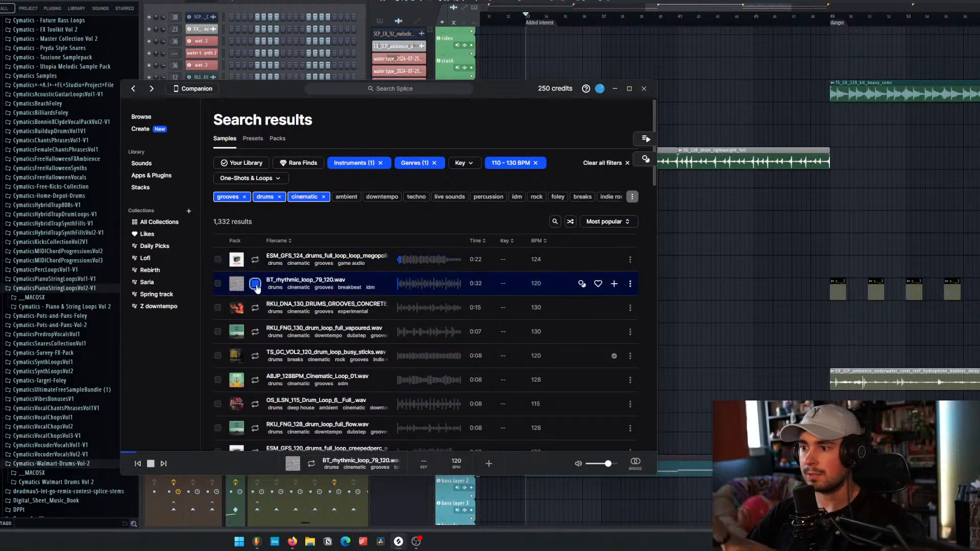
{"action": "left_click", "coordinate": [255, 308]}
{"action": "left_click", "coordinate": [255, 310]}
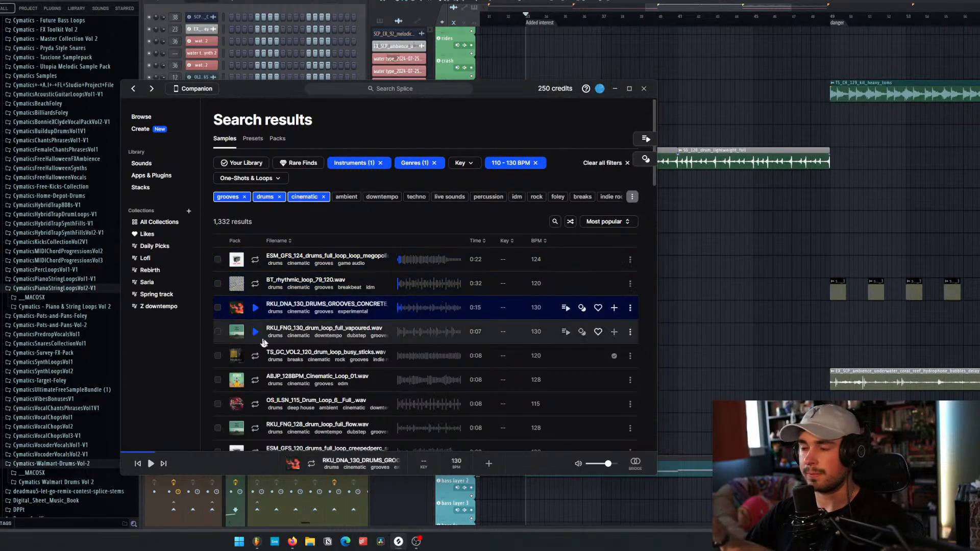
Step: Lower the preview volume and compare RKU_FNG_130_drum_loop_full_vapoured with the busy_sticks loop and ABJP_128BPM_Cinematic_Loop_01
{"action": "scroll", "coordinate": [270, 342], "scroll_direction": "down", "scroll_amount": 1}
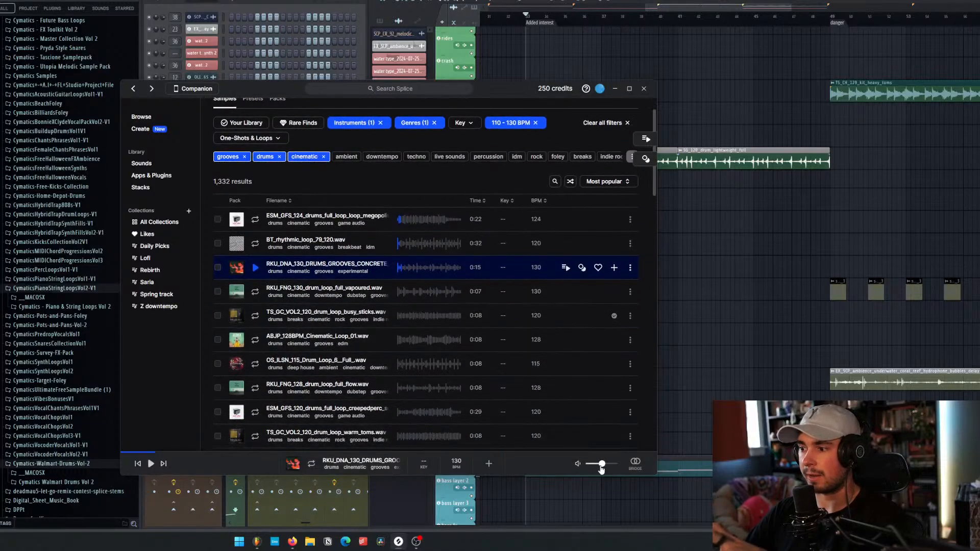
{"action": "left_click", "coordinate": [255, 292]}
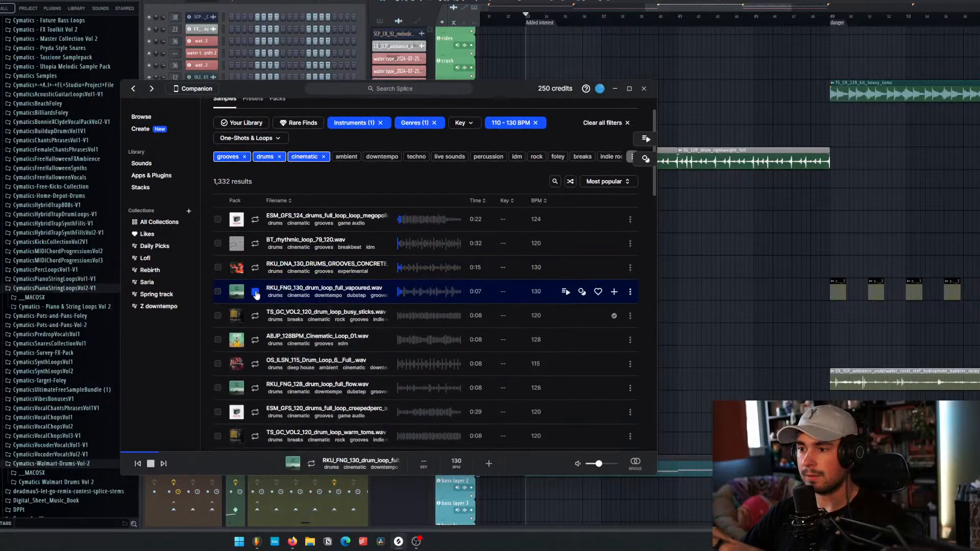
{"action": "left_click", "coordinate": [255, 315]}
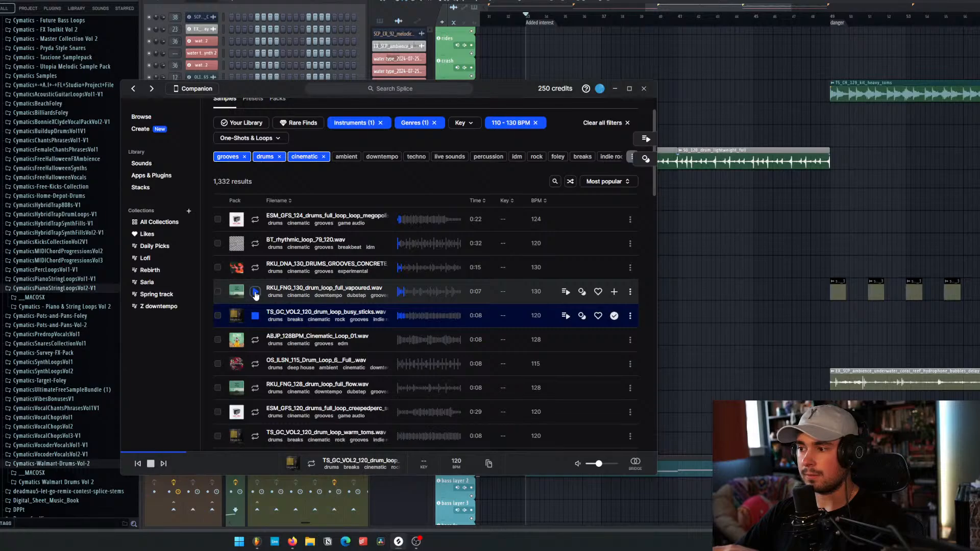
{"action": "left_click", "coordinate": [255, 293]}
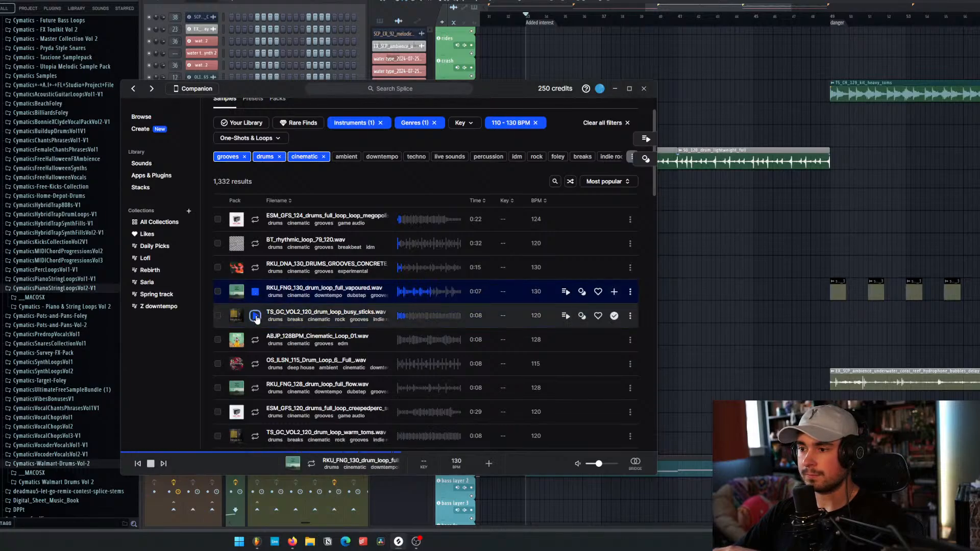
{"action": "left_click", "coordinate": [257, 318]}
{"action": "left_click", "coordinate": [255, 339]}
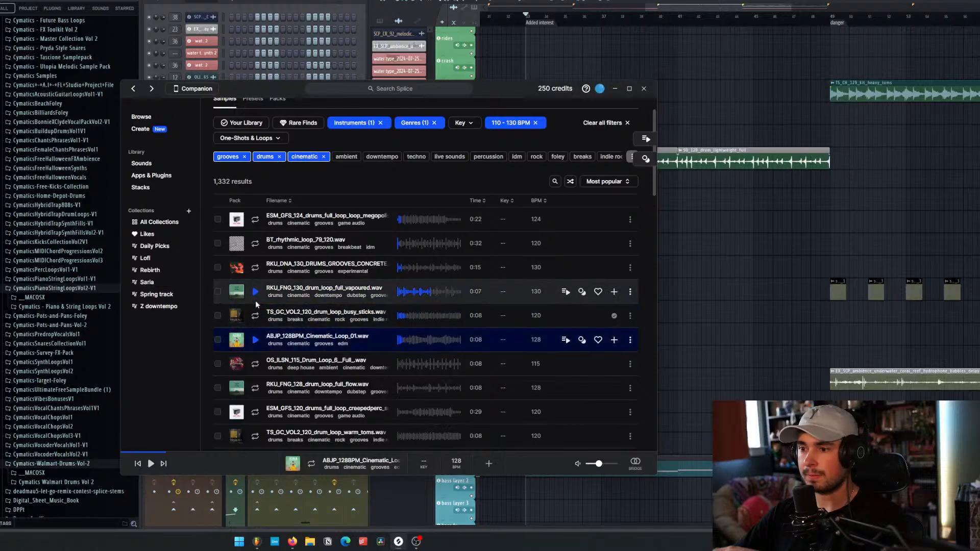
{"action": "left_click", "coordinate": [256, 315]}
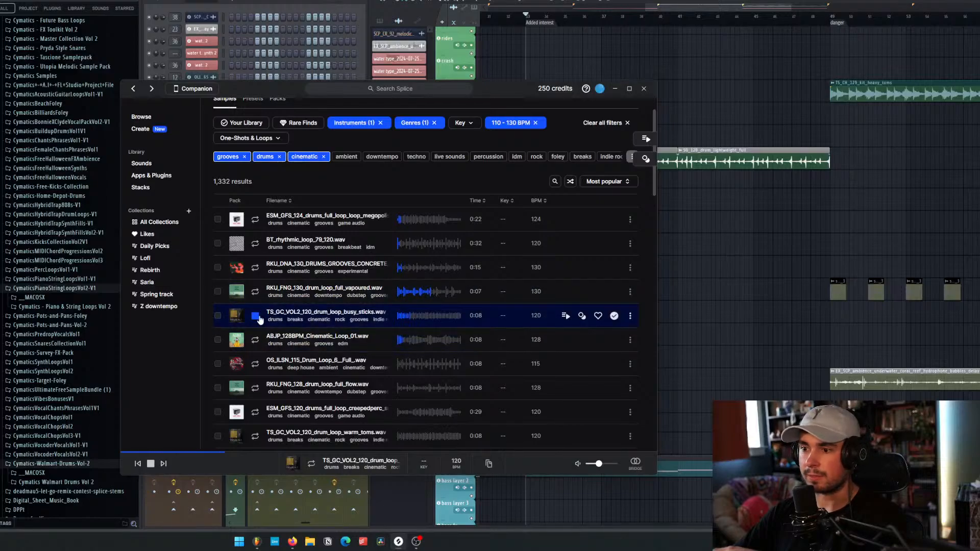
{"action": "left_click", "coordinate": [256, 293]}
{"action": "left_click", "coordinate": [256, 293]}
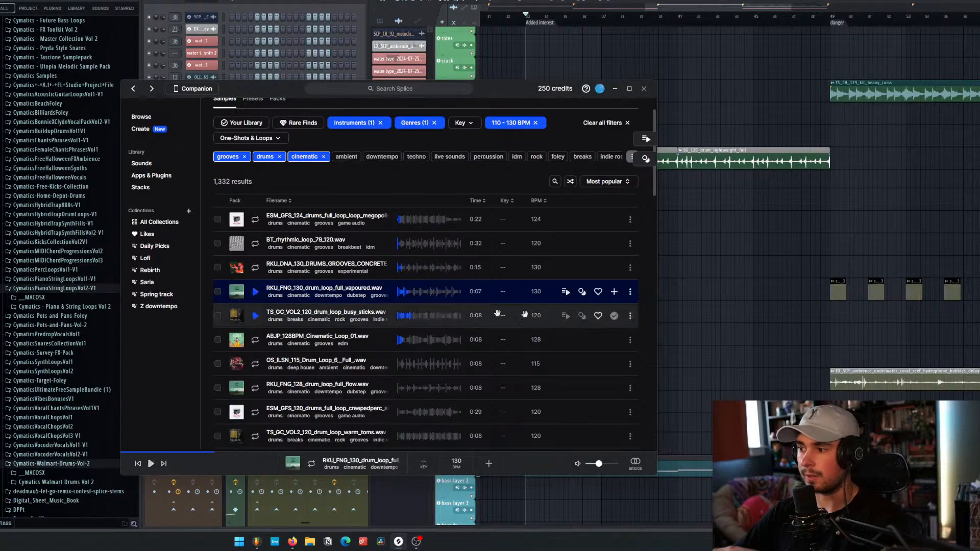
Step: Download RKU_FNG_130_drum_loop_full_vapoured.wav and place it on the perc track at the start of the Added interest section
{"action": "left_click", "coordinate": [614, 292]}
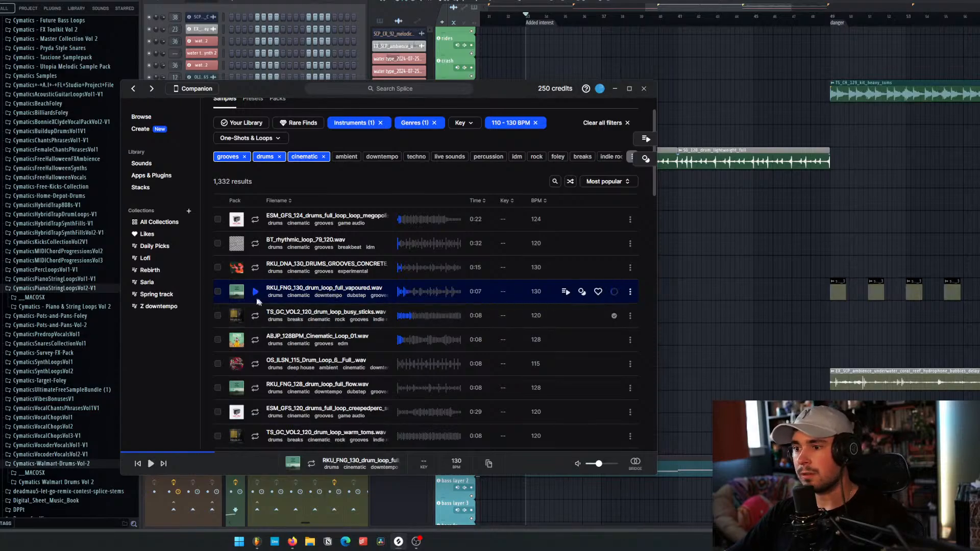
{"action": "left_click_drag", "start_coordinate": [300, 289], "coordinate": [550, 113]}
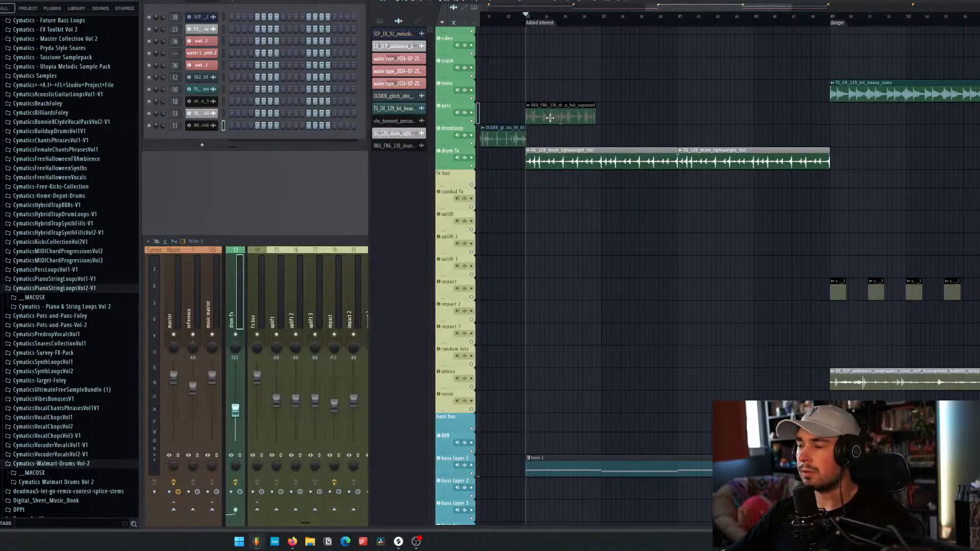
{"action": "left_click_drag", "start_coordinate": [550, 118], "coordinate": [549, 118]}
{"action": "scroll", "coordinate": [699, 127], "scroll_direction": "down", "scroll_amount": 5}
{"action": "scroll", "coordinate": [698, 127], "scroll_direction": "up", "scroll_amount": 3}
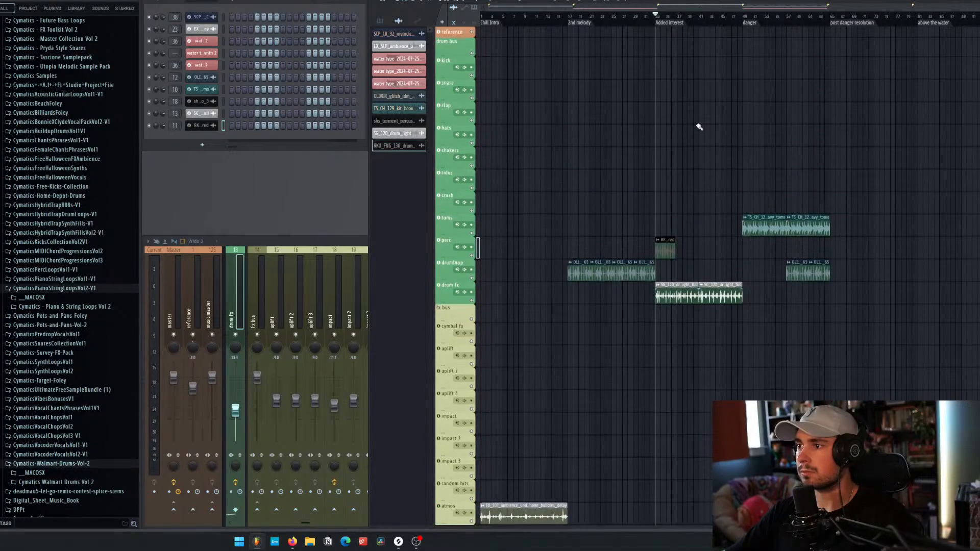
{"action": "scroll", "coordinate": [700, 134], "scroll_direction": "down", "scroll_amount": 4}
{"action": "scroll", "coordinate": [728, 181], "scroll_direction": "up", "scroll_amount": 5}
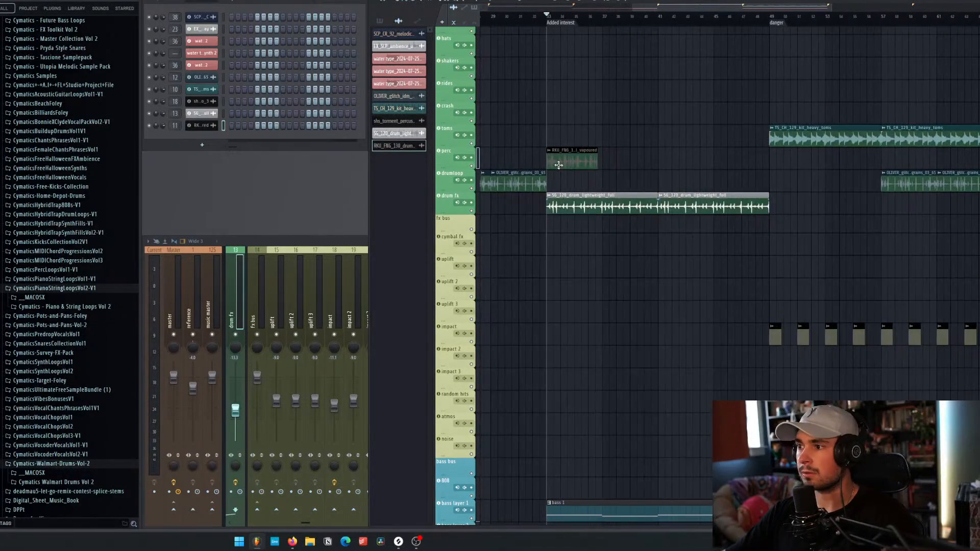
Step: Time-stretch the vapoured loop to fill four bars, set its stretch mode to Stretch Pro and close its channel settings
{"action": "left_click", "coordinate": [175, 126]}
{"action": "left_click", "coordinate": [201, 126]}
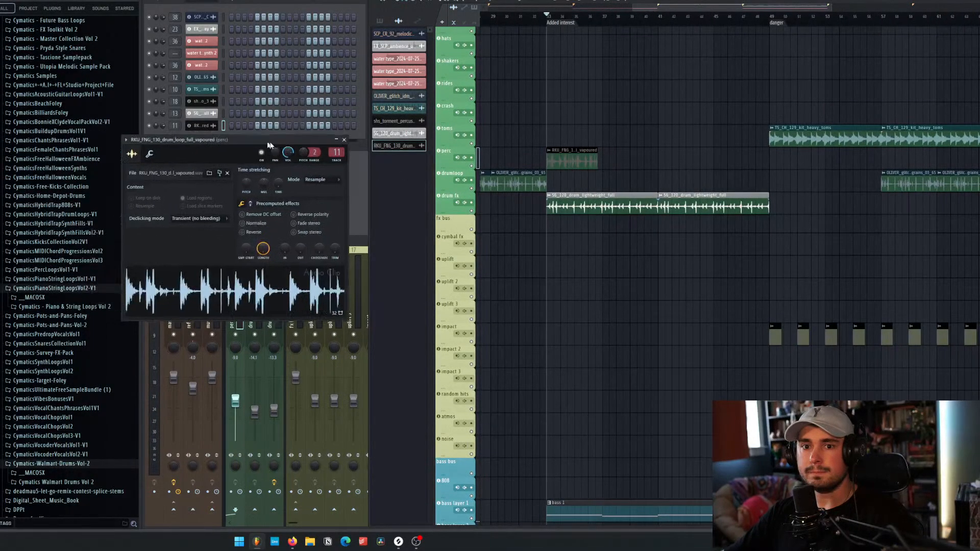
{"action": "left_click_drag", "start_coordinate": [286, 185], "coordinate": [286, 175]}
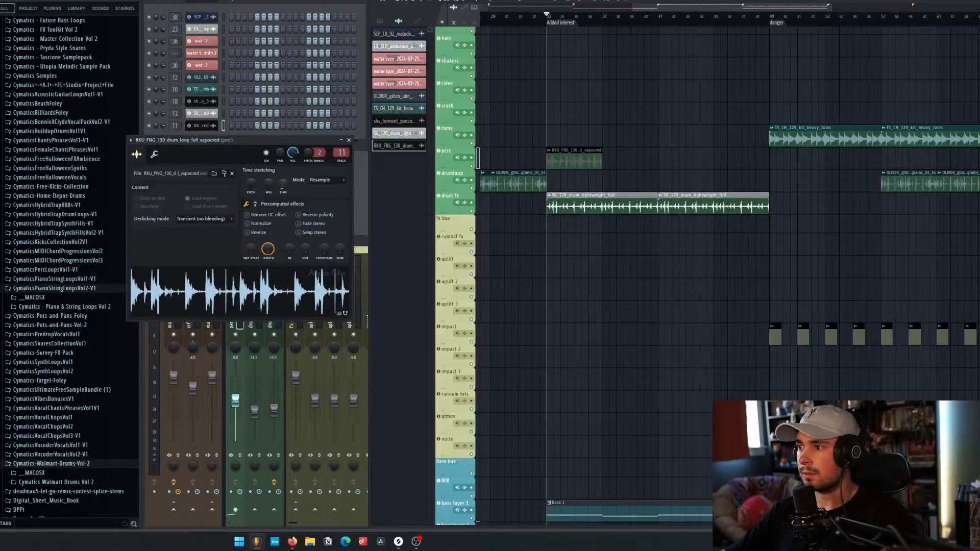
{"action": "left_click", "coordinate": [344, 185]}
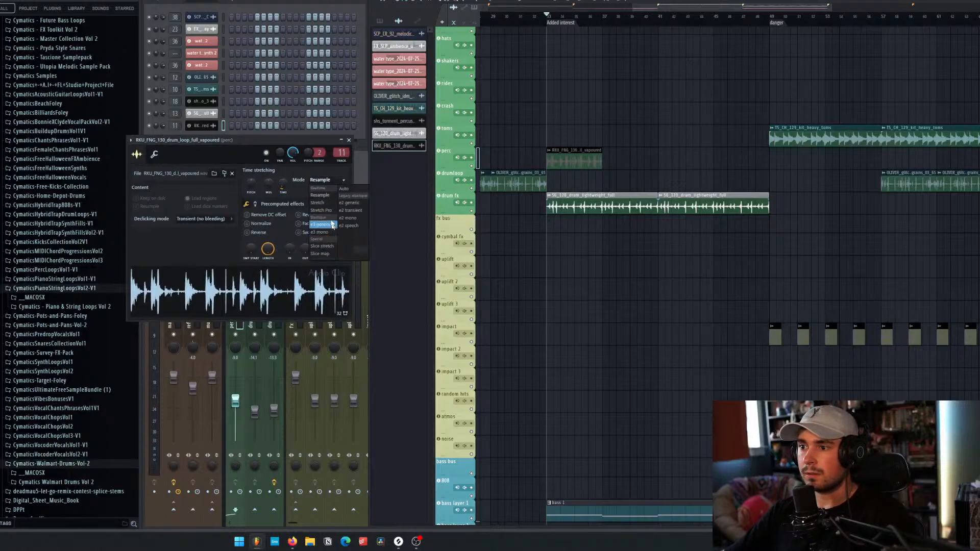
{"action": "left_click", "coordinate": [321, 210]}
{"action": "left_click", "coordinate": [348, 140]}
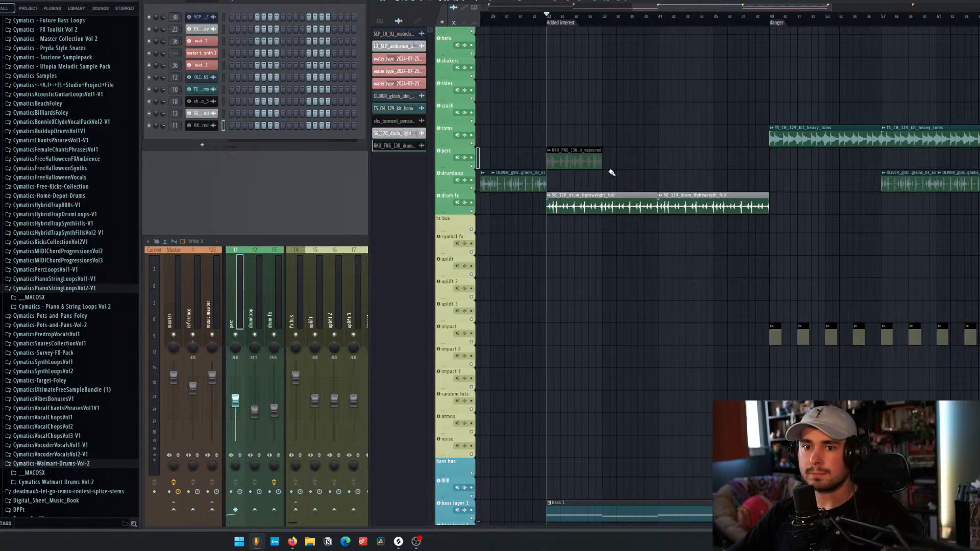
Step: Repeat the vapoured loop on the perc track until it fills the Added interest section up to the danger marker
{"action": "mouse_move", "coordinate": [607, 164]}
{"action": "left_mouse_down"}
{"action": "mouse_move", "coordinate": [719, 165]}
{"action": "mouse_move", "coordinate": [688, 131]}
{"action": "left_mouse_up"}
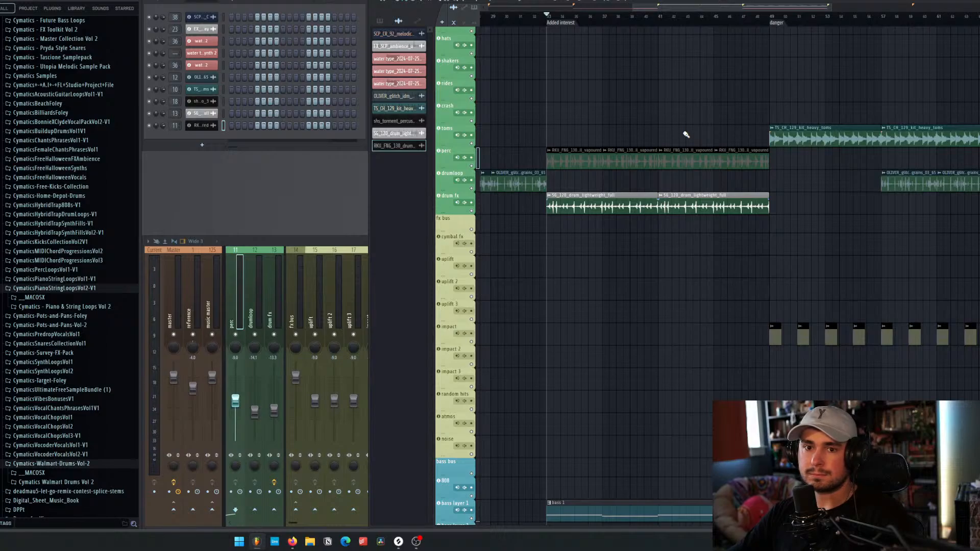
{"action": "left_click", "coordinate": [652, 8]}
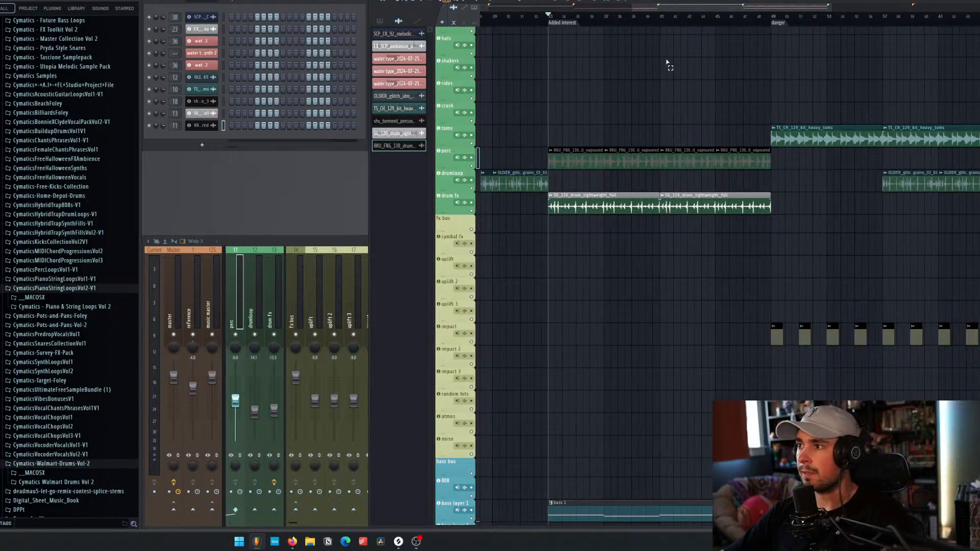
Step: Inspect the drum bus mixer track and the ValhallaVintageVerb settings on the verb send, then return to the arrangement
{"action": "left_click", "coordinate": [349, 249]}
{"action": "scroll", "coordinate": [316, 286], "scroll_direction": "up", "scroll_amount": 3}
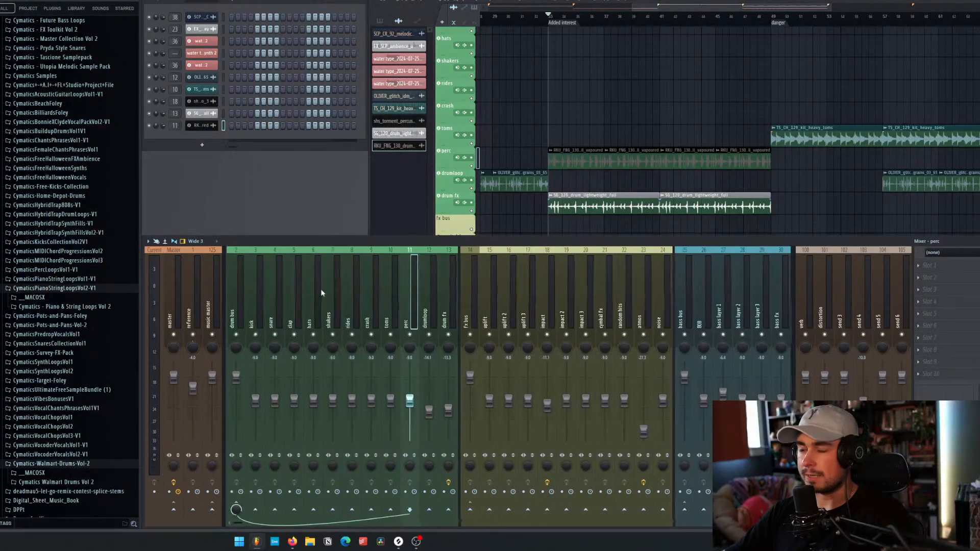
{"action": "left_click", "coordinate": [238, 306]}
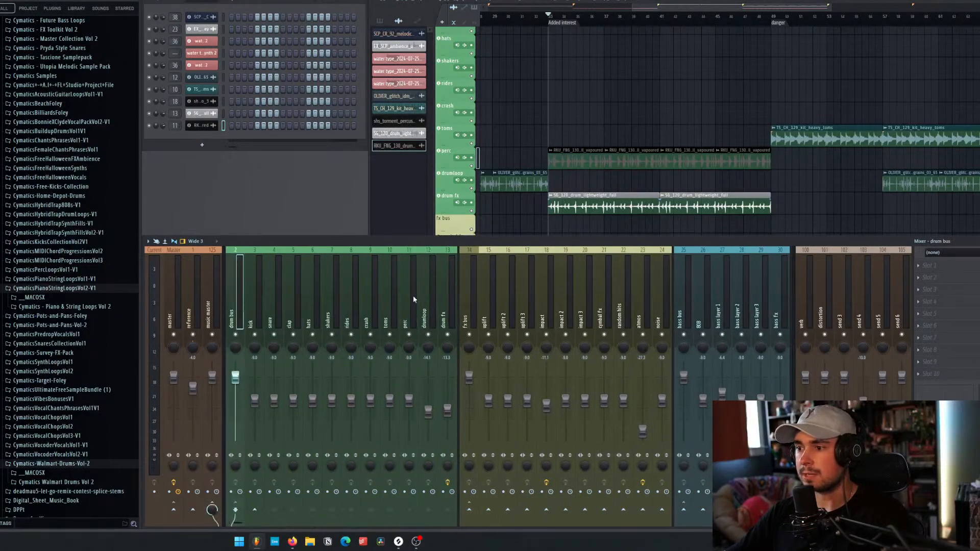
{"action": "left_click", "coordinate": [689, 9]}
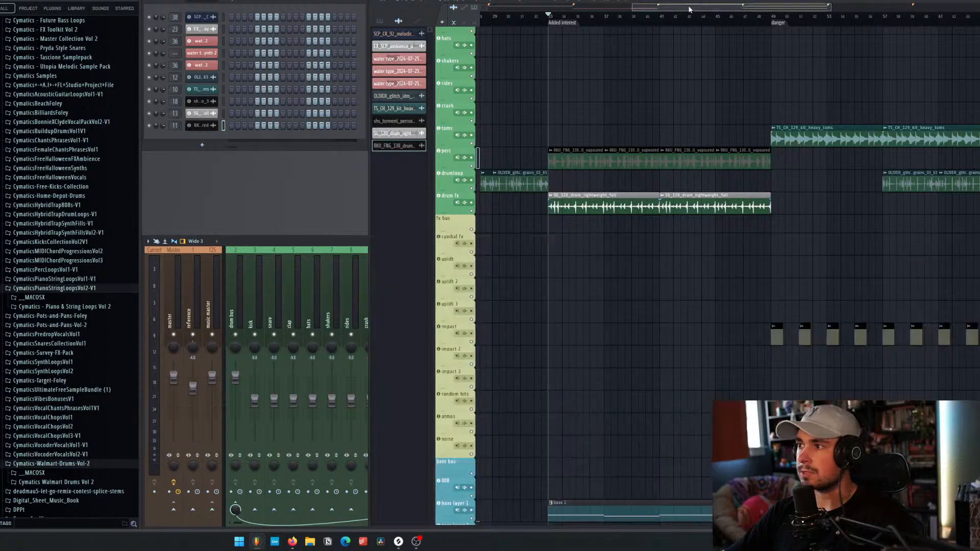
{"action": "key", "text": "F9"}
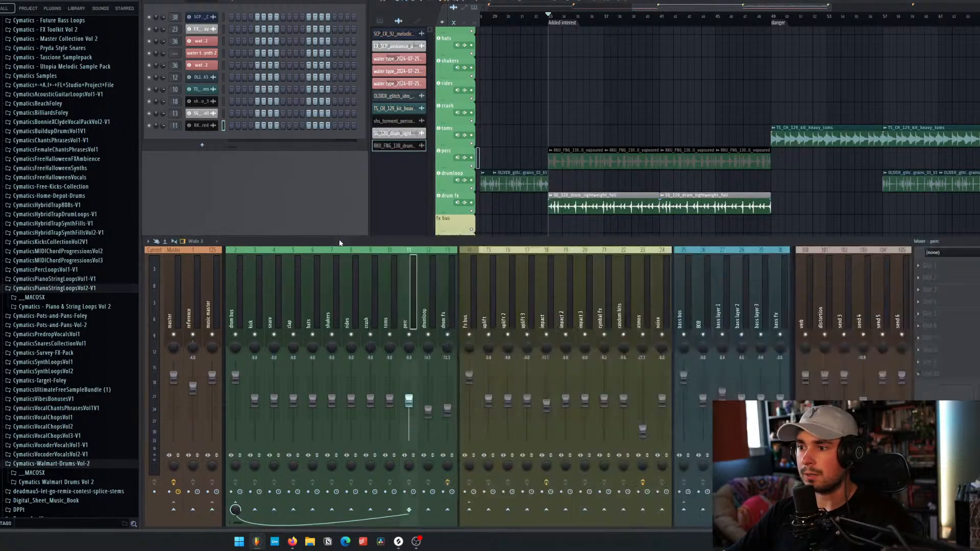
{"action": "left_click", "coordinate": [808, 307]}
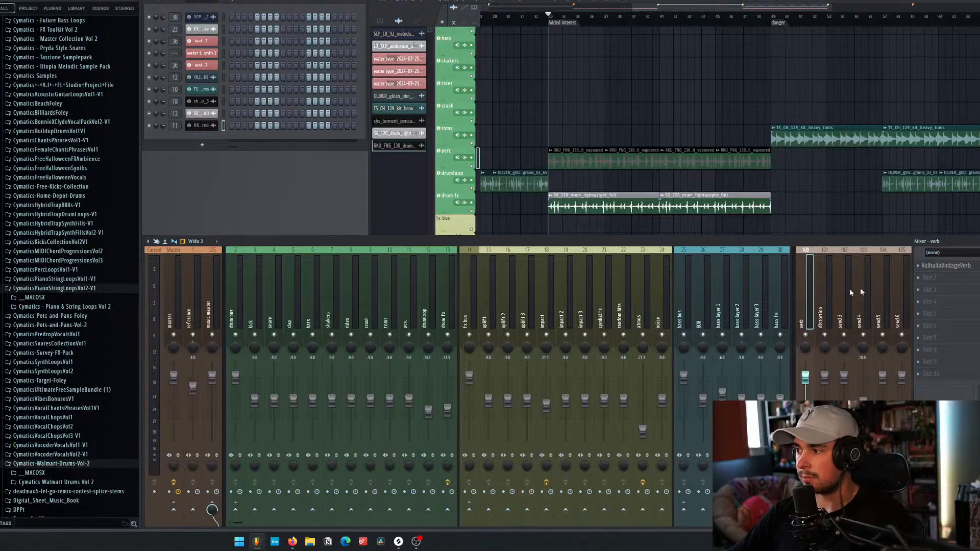
{"action": "left_click", "coordinate": [947, 266]}
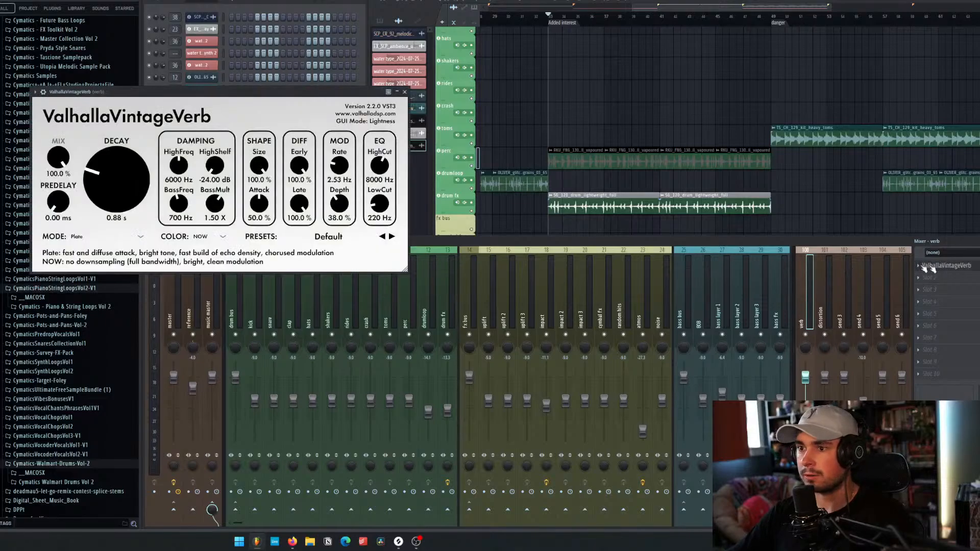
{"action": "left_click", "coordinate": [405, 92]}
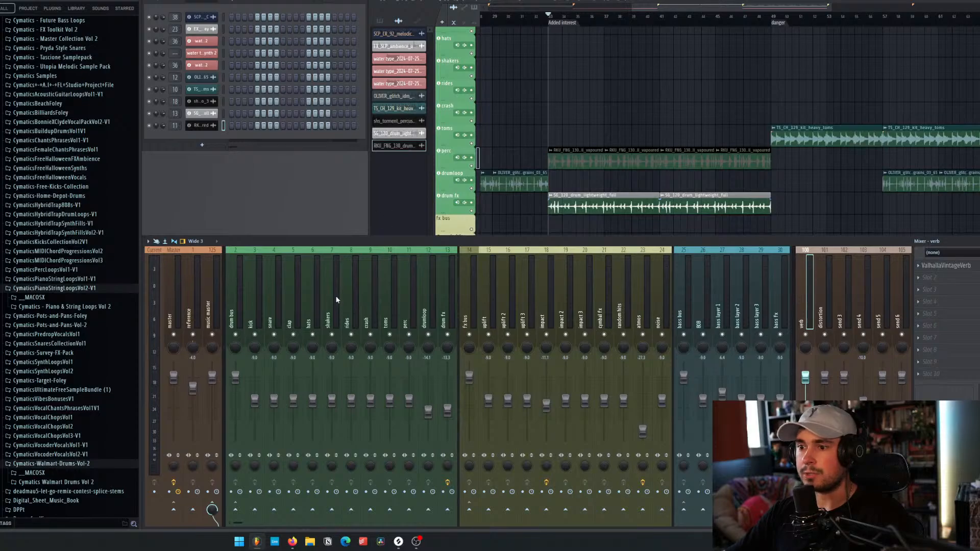
{"action": "left_click", "coordinate": [653, 12]}
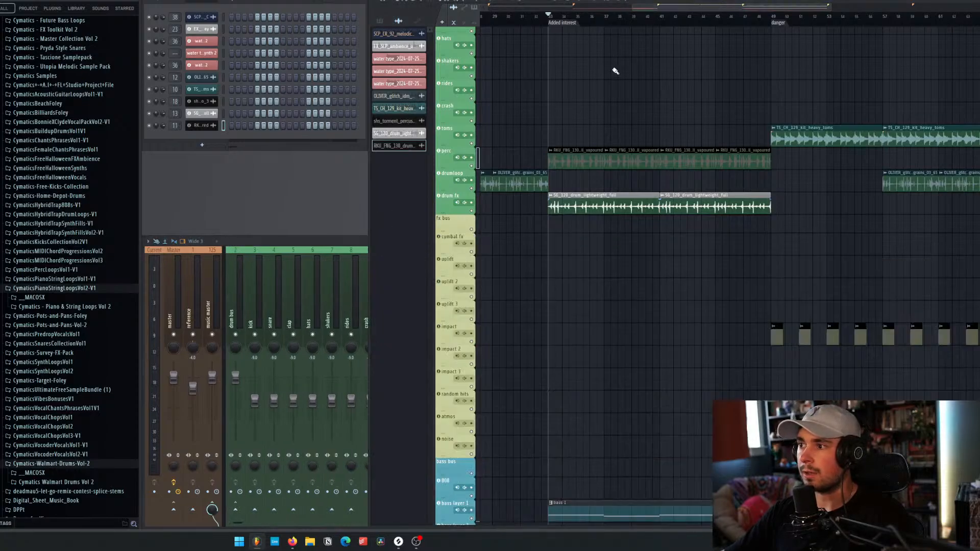
{"action": "left_click", "coordinate": [336, 246]}
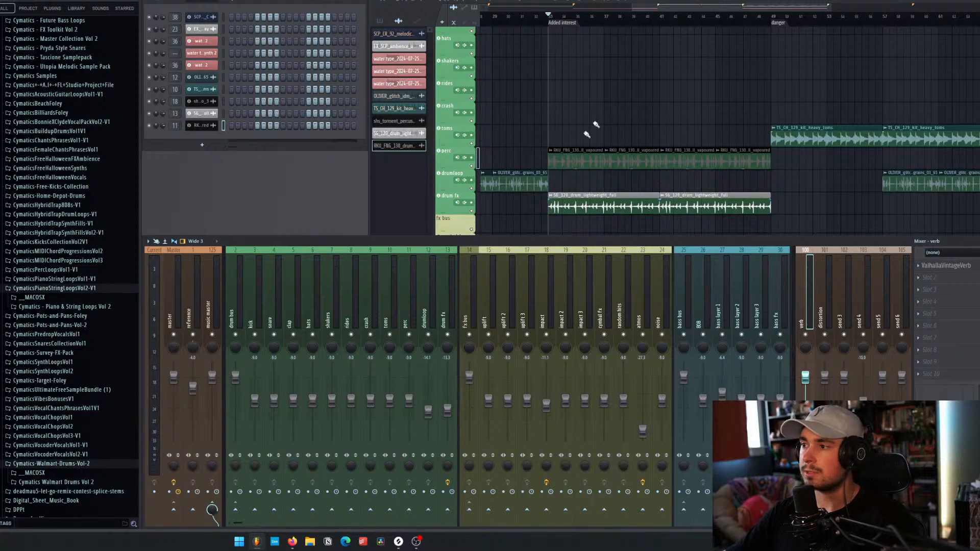
{"action": "left_click", "coordinate": [639, 40]}
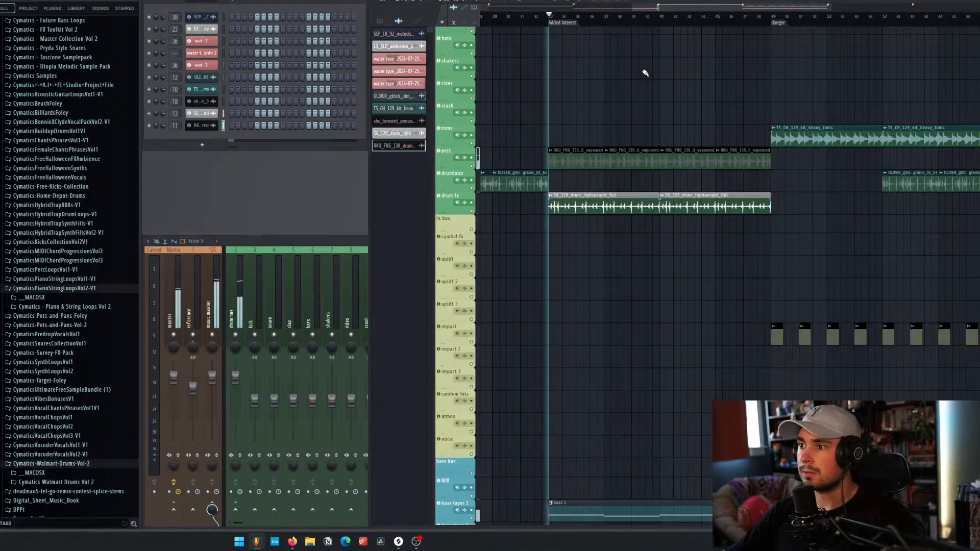
Step: Play the Added interest section while checking the vapoured loop's channel settings and its perc mixer track
{"action": "scroll", "coordinate": [628, 102], "scroll_direction": "down", "scroll_amount": 3}
{"action": "scroll", "coordinate": [629, 103], "scroll_direction": "up", "scroll_amount": 1}
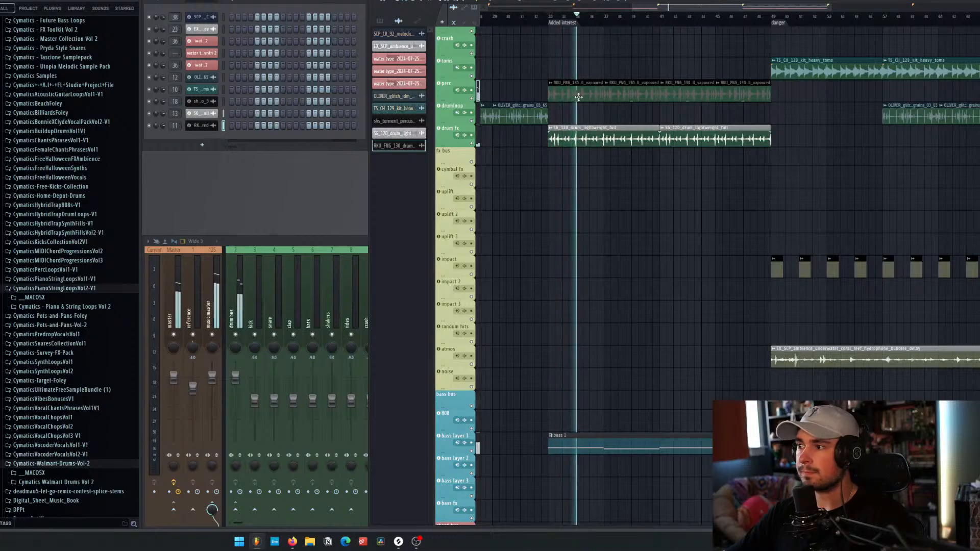
{"action": "double_click", "coordinate": [629, 103]}
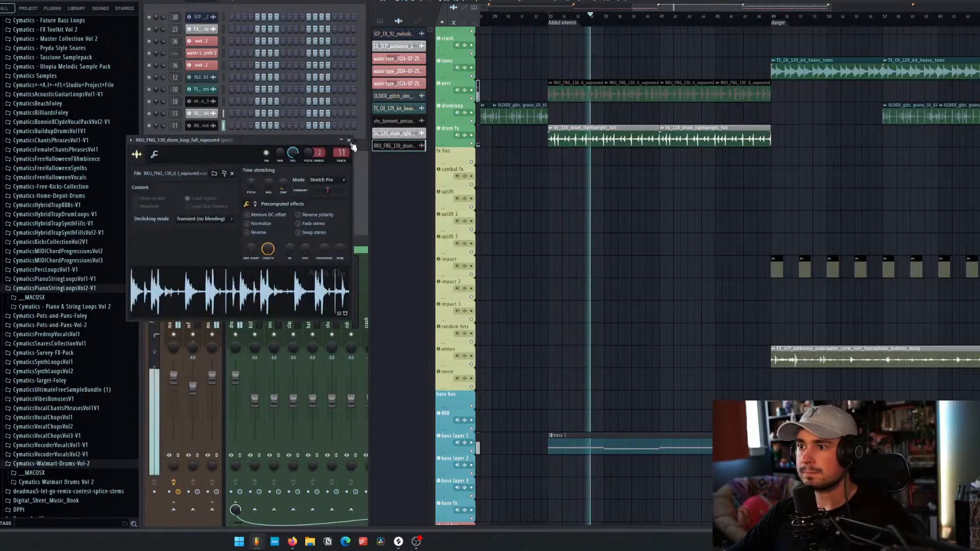
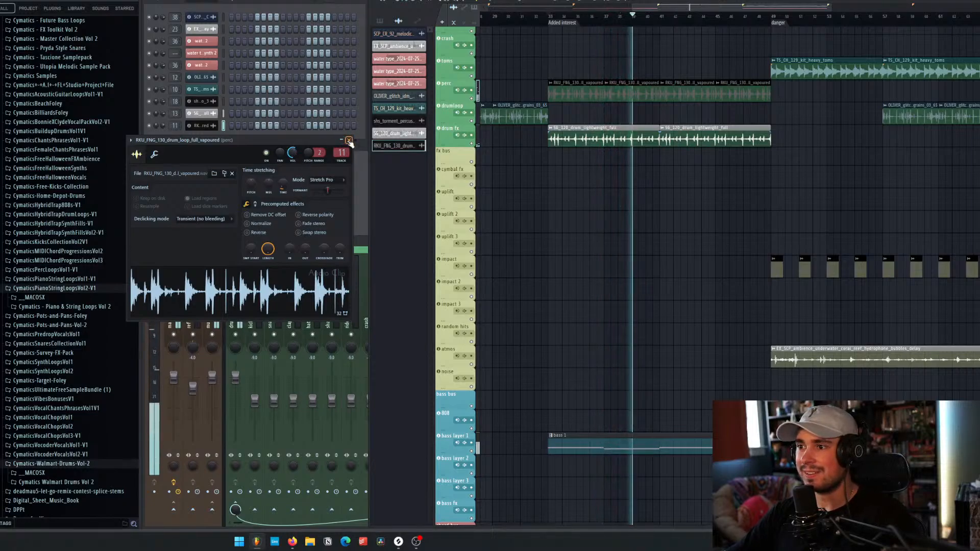
{"action": "left_click", "coordinate": [347, 141]}
{"action": "left_click", "coordinate": [332, 242]}
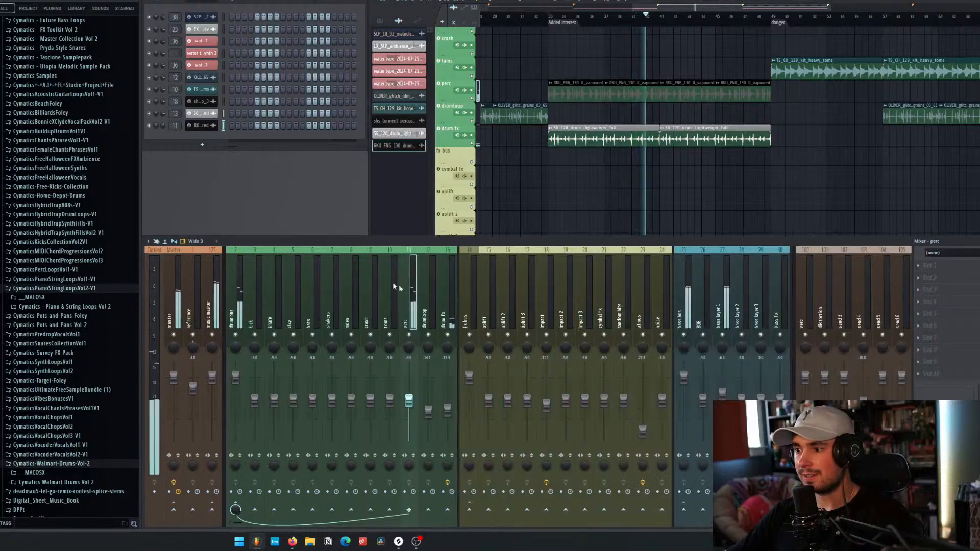
{"action": "key", "text": "space"}
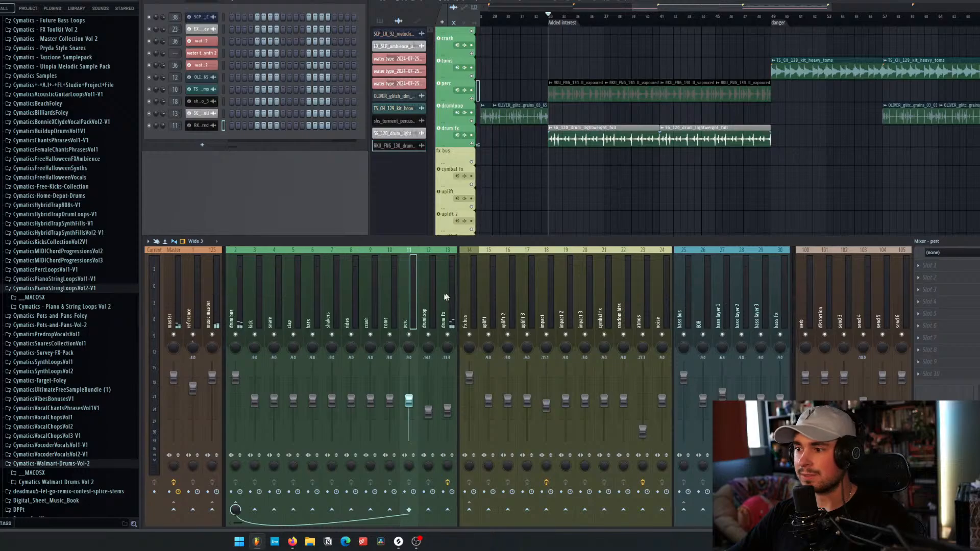
Step: Look through the drum and chord mixer tracks and route the piano track to the verb send
{"action": "left_click", "coordinate": [434, 299]}
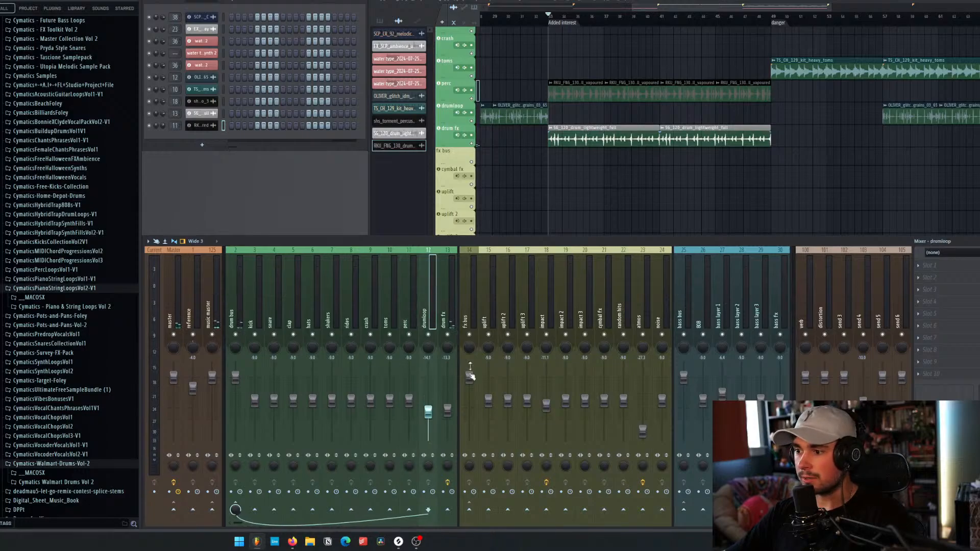
{"action": "left_click", "coordinate": [450, 302]}
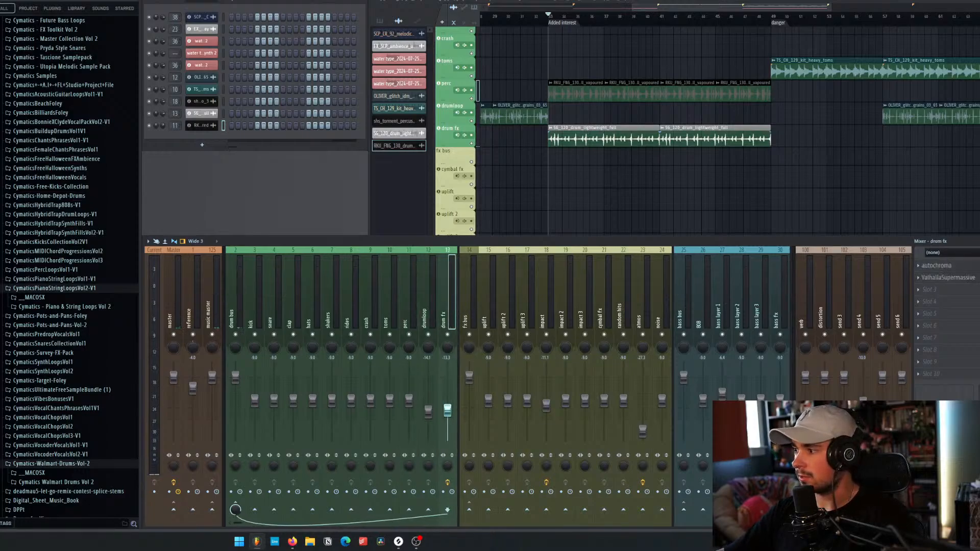
{"action": "scroll", "coordinate": [612, 314], "scroll_direction": "down", "scroll_amount": 5}
{"action": "left_click", "coordinate": [515, 311]}
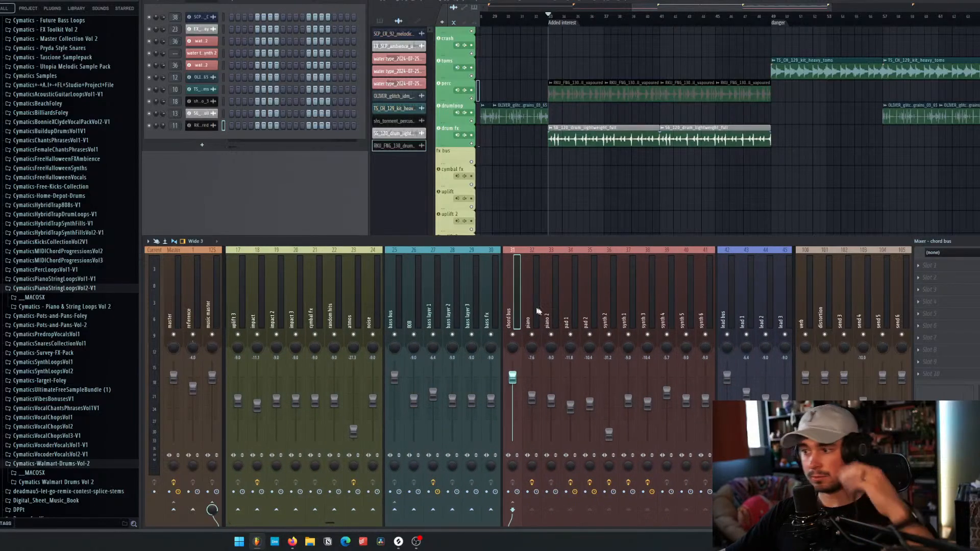
{"action": "left_click", "coordinate": [536, 310]}
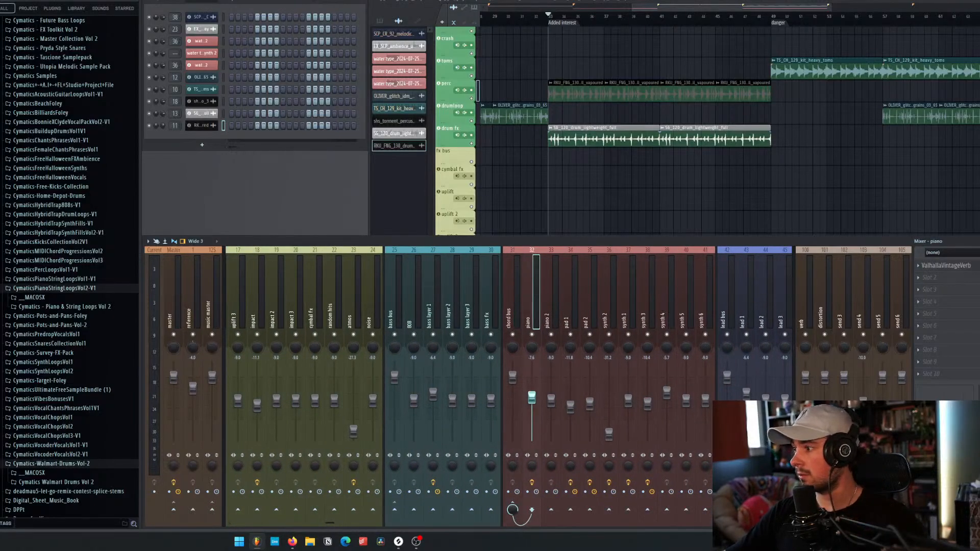
{"action": "scroll", "coordinate": [531, 308], "scroll_direction": "up", "scroll_amount": 3}
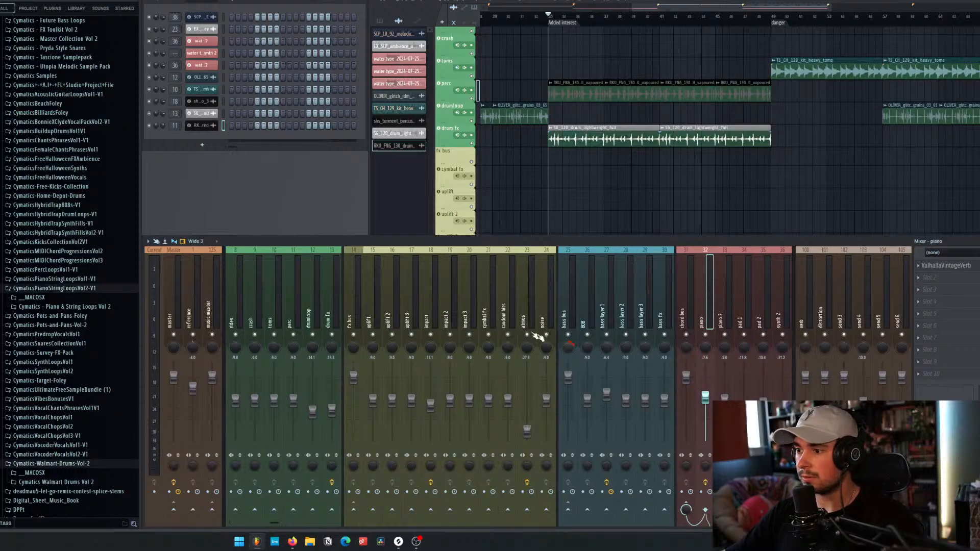
{"action": "right_click", "coordinate": [572, 351]}
{"action": "key", "text": "Escape"}
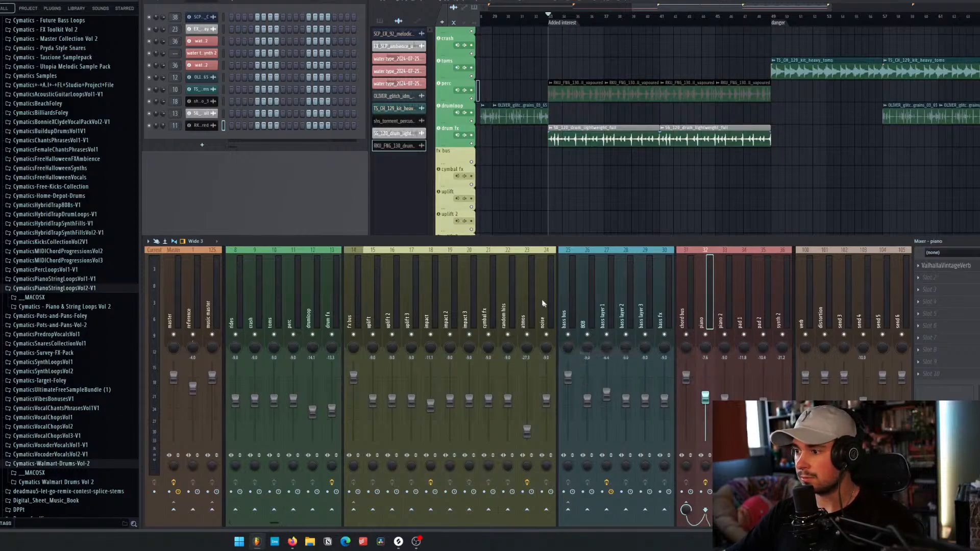
Step: Route the drum fx and perc mixer tracks to the verb send
{"action": "scroll", "coordinate": [528, 299], "scroll_direction": "up", "scroll_amount": 2}
{"action": "left_click", "coordinate": [441, 305]}
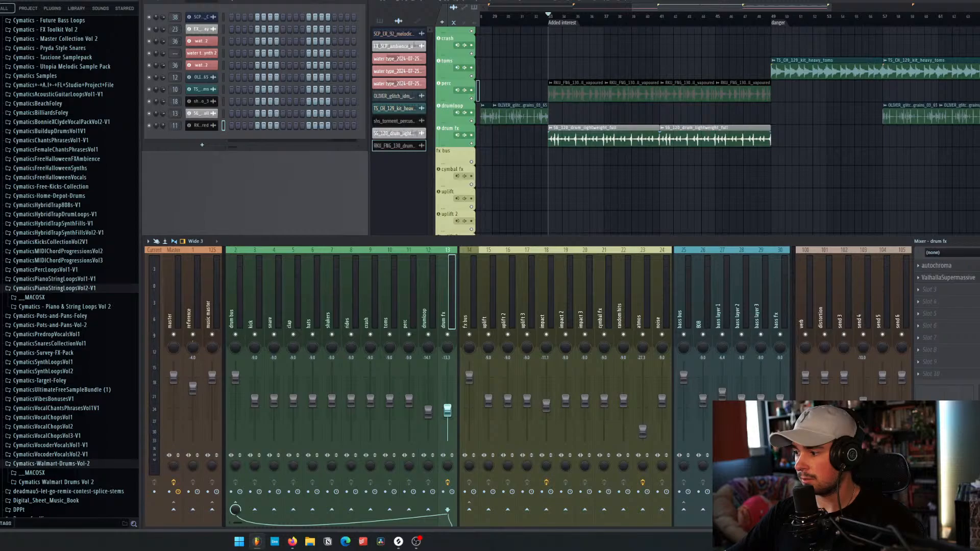
{"action": "left_click", "coordinate": [426, 315]}
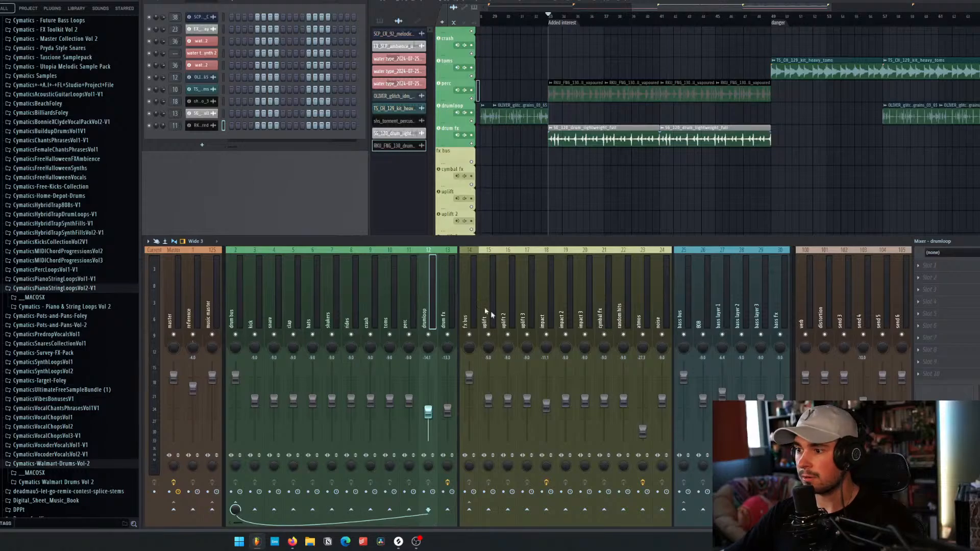
{"action": "left_click", "coordinate": [410, 309]}
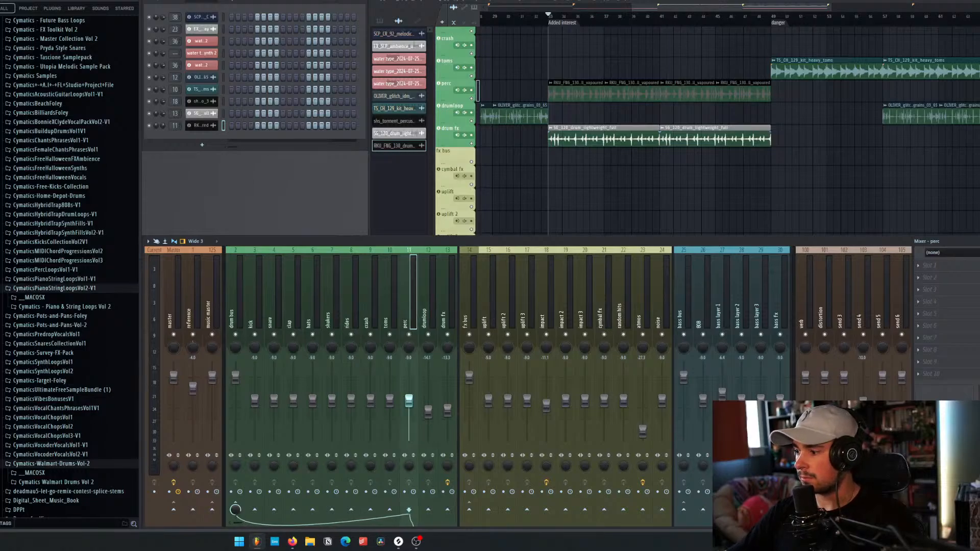
Step: Select the piano mixer track and play the Added interest section to check the verb send
{"action": "scroll", "coordinate": [532, 306], "scroll_direction": "down", "scroll_amount": 5}
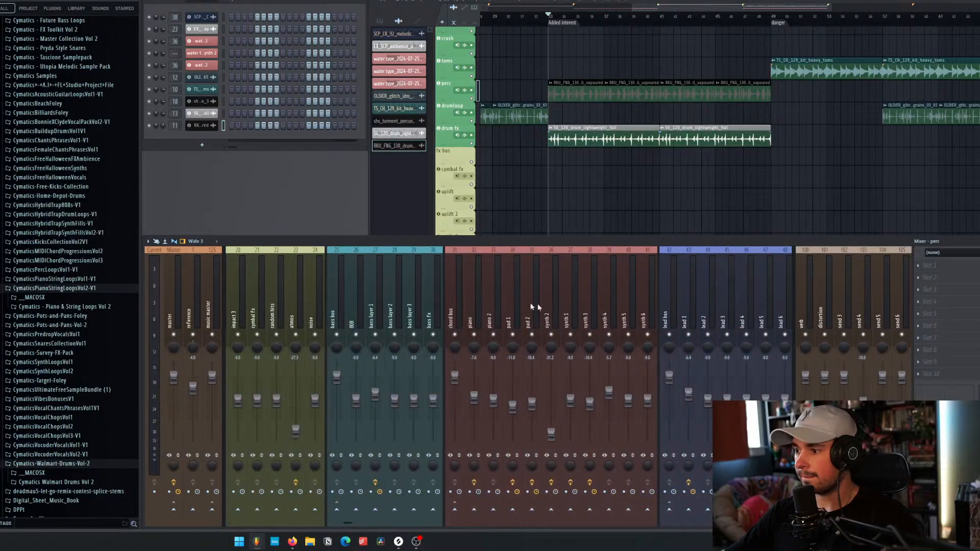
{"action": "left_click", "coordinate": [477, 311]}
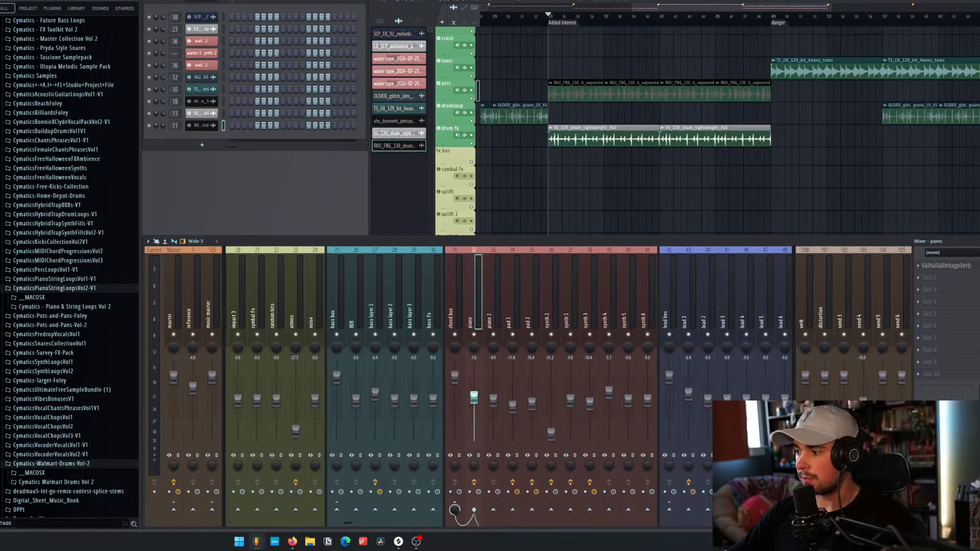
{"action": "key", "text": "space"}
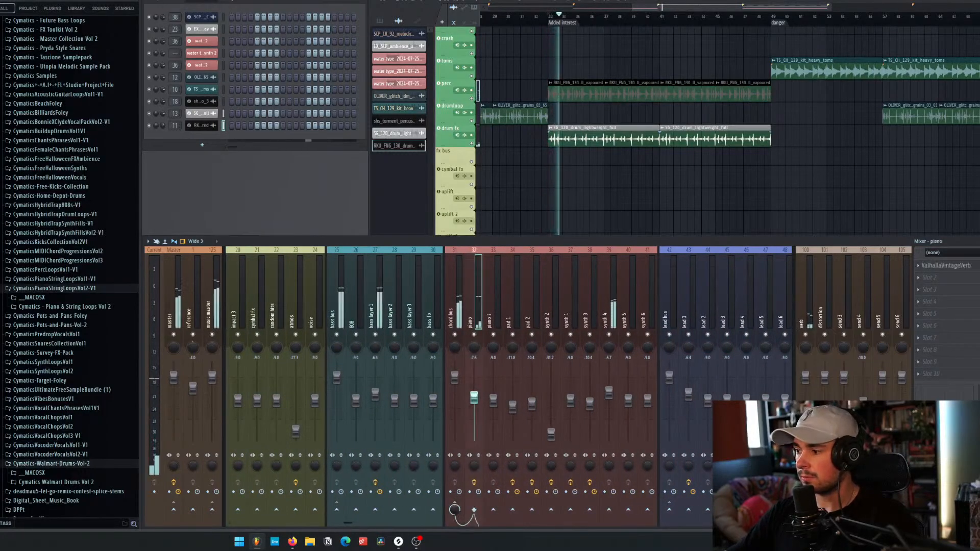
{"action": "key", "text": "space"}
{"action": "key", "text": "space"}
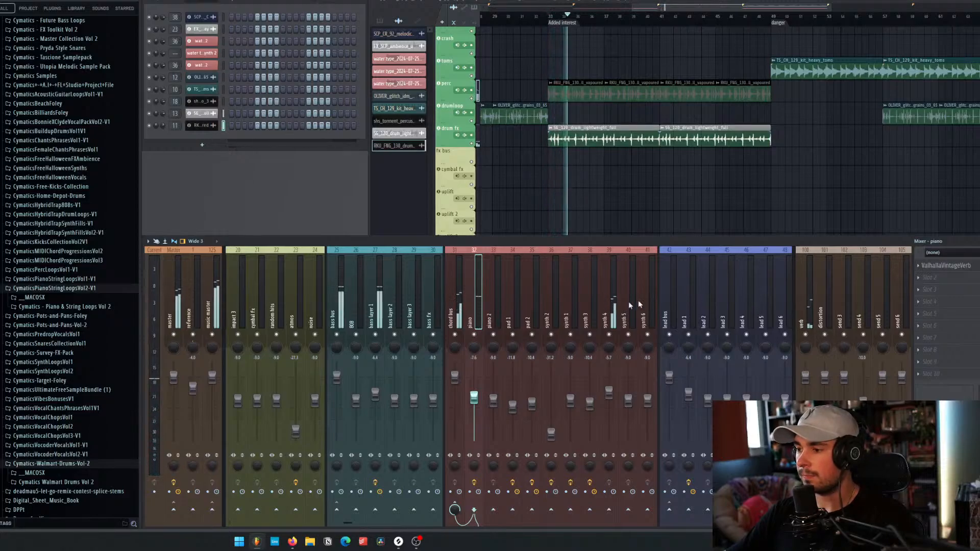
Step: Route the synth 4 mixer track, which carries the Added interest chords, to the verb send
{"action": "left_click", "coordinate": [612, 305]}
{"action": "scroll", "coordinate": [643, 203], "scroll_direction": "down", "scroll_amount": 4}
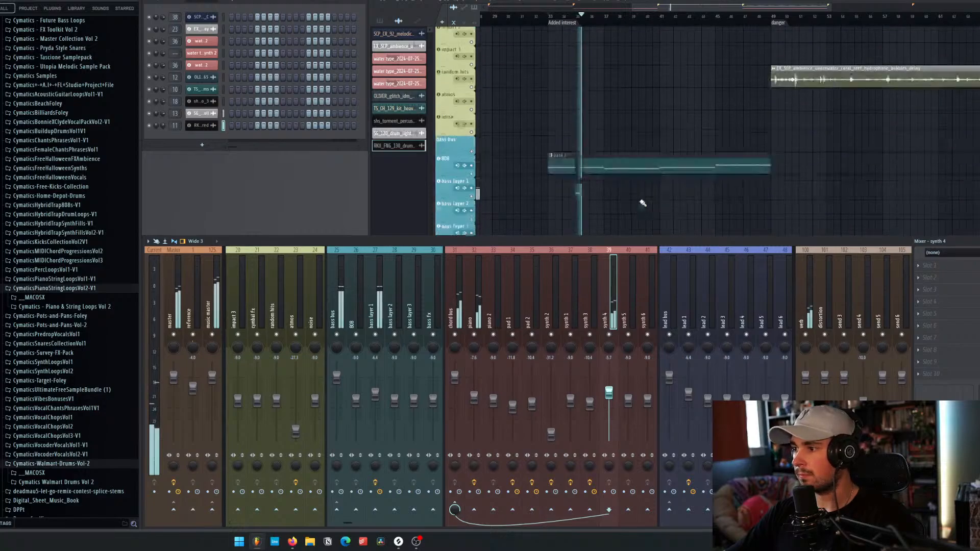
{"action": "scroll", "coordinate": [641, 201], "scroll_direction": "down", "scroll_amount": 5}
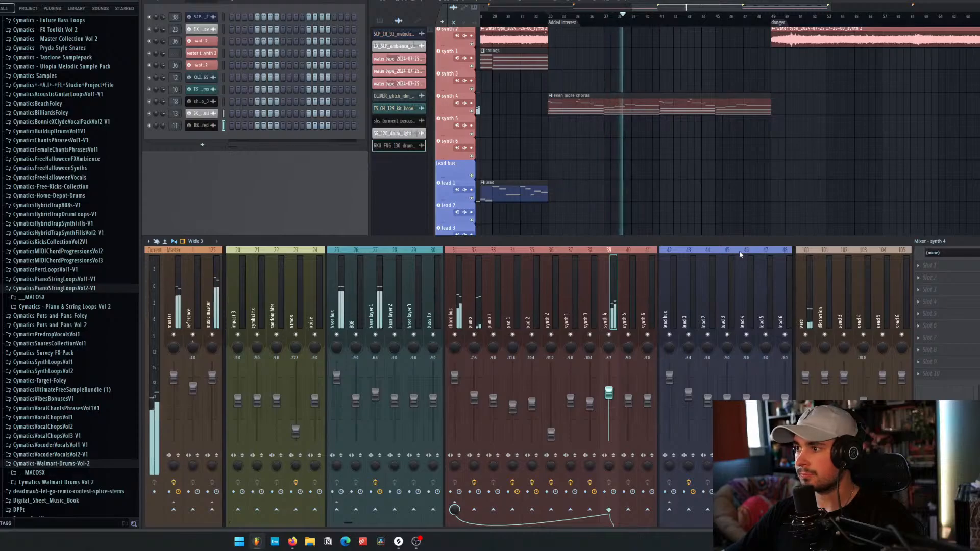
Step: Listen to the Added interest section and look over the arrangement from the drum tracks down to the vocal tracks
{"action": "left_click", "coordinate": [686, 175]}
{"action": "scroll", "coordinate": [681, 173], "scroll_direction": "up", "scroll_amount": 1}
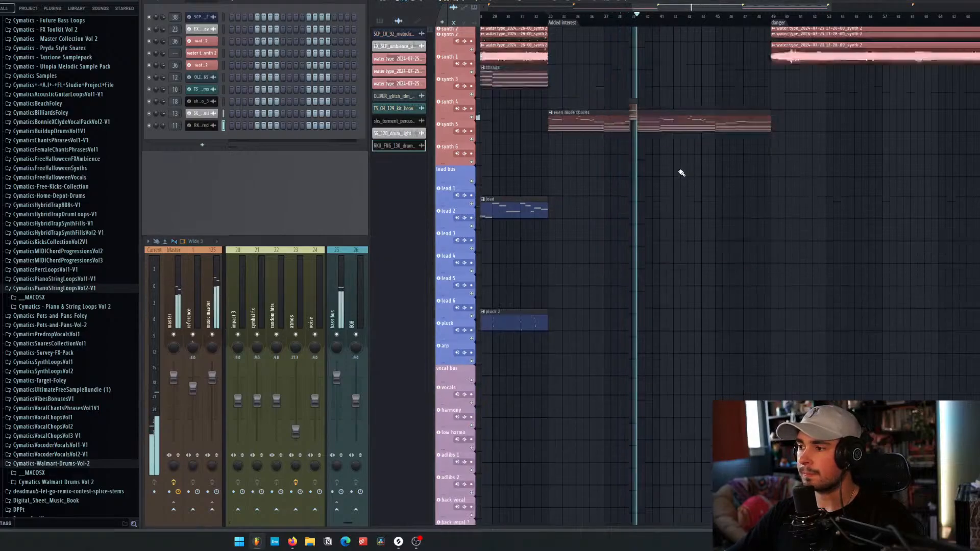
{"action": "scroll", "coordinate": [681, 172], "scroll_direction": "down", "scroll_amount": 10}
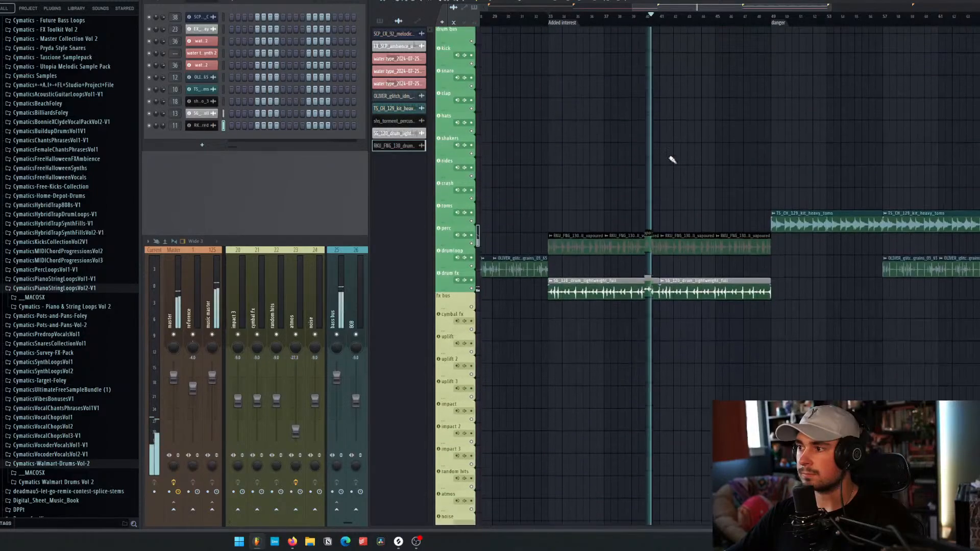
{"action": "scroll", "coordinate": [673, 160], "scroll_direction": "down", "scroll_amount": 9}
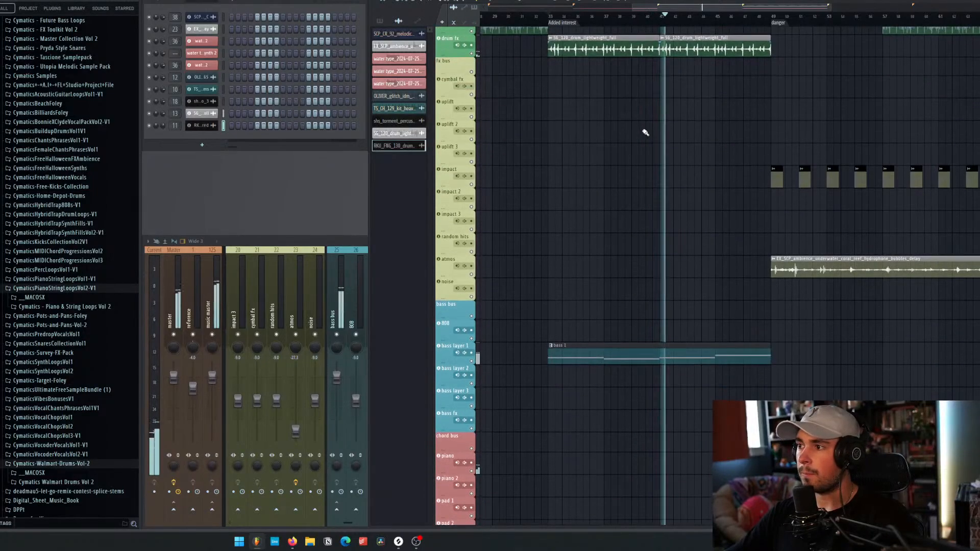
{"action": "scroll", "coordinate": [642, 129], "scroll_direction": "down", "scroll_amount": 3}
{"action": "scroll", "coordinate": [740, 127], "scroll_direction": "up", "scroll_amount": 3}
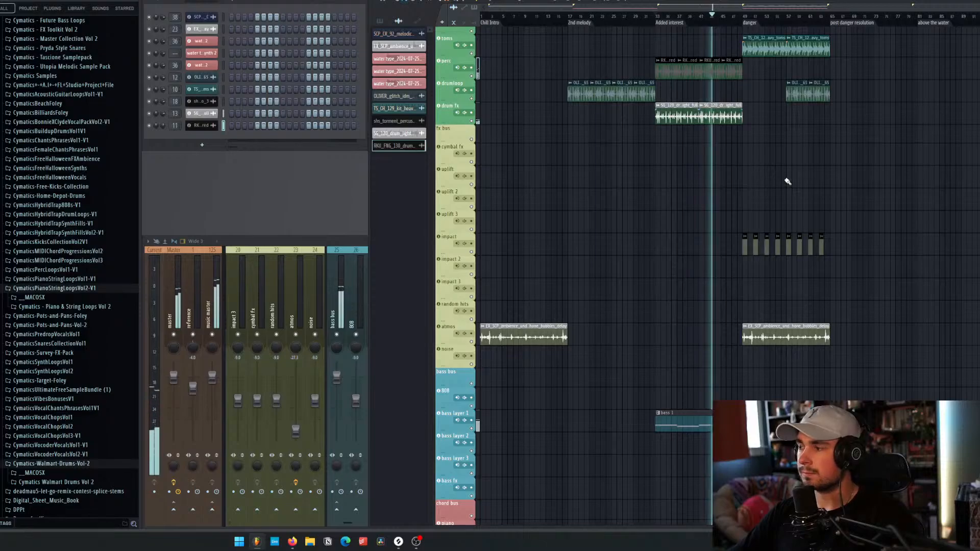
{"action": "scroll", "coordinate": [771, 167], "scroll_direction": "up", "scroll_amount": 8}
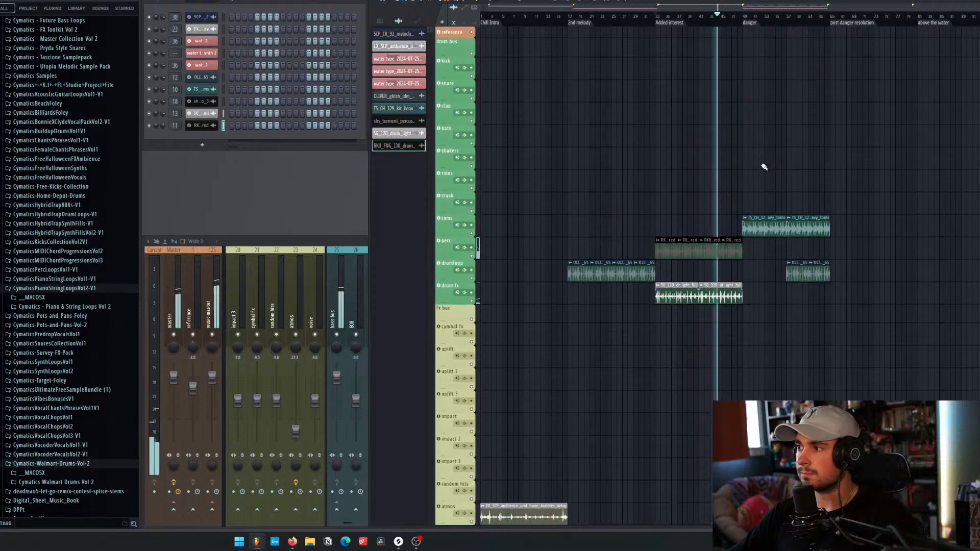
Step: Stop playback and examine which drum, fx, chord and lead tracks hold clips in the danger section
{"action": "scroll", "coordinate": [764, 167], "scroll_direction": "down", "scroll_amount": 20}
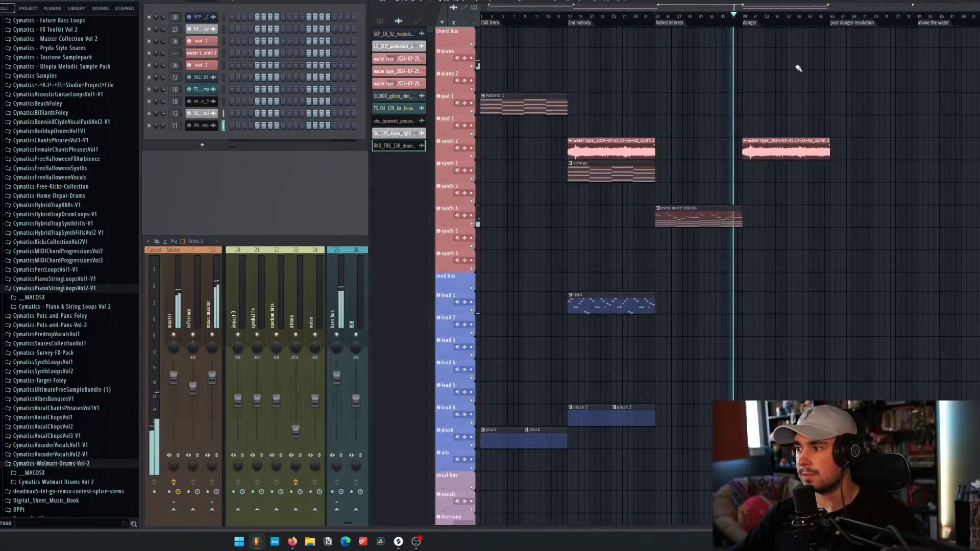
{"action": "key", "text": "space"}
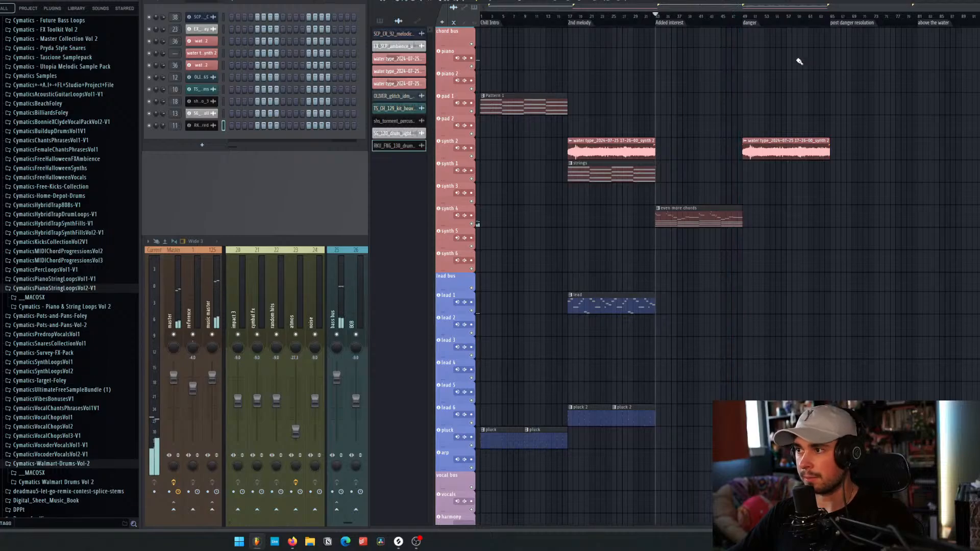
{"action": "scroll", "coordinate": [748, 78], "scroll_direction": "down", "scroll_amount": 10}
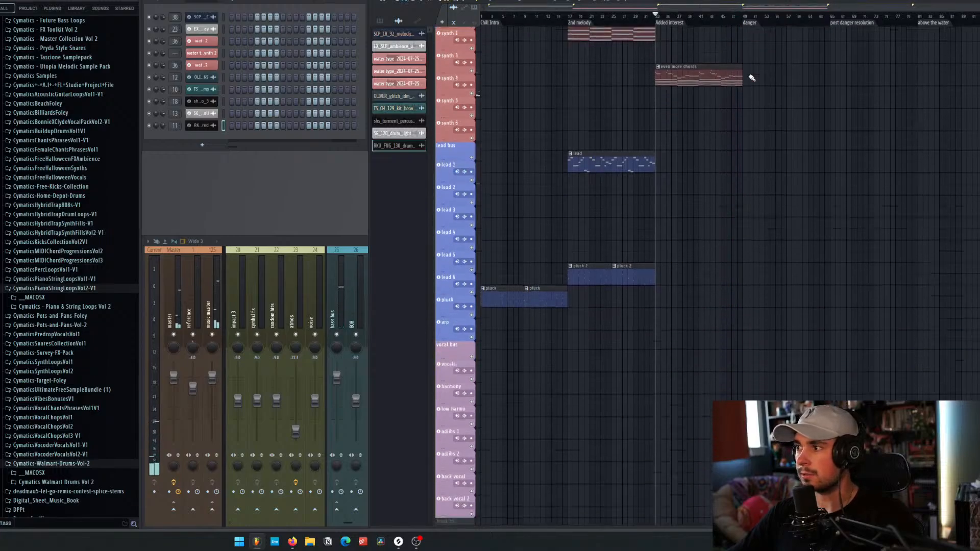
{"action": "scroll", "coordinate": [810, 83], "scroll_direction": "up", "scroll_amount": 10}
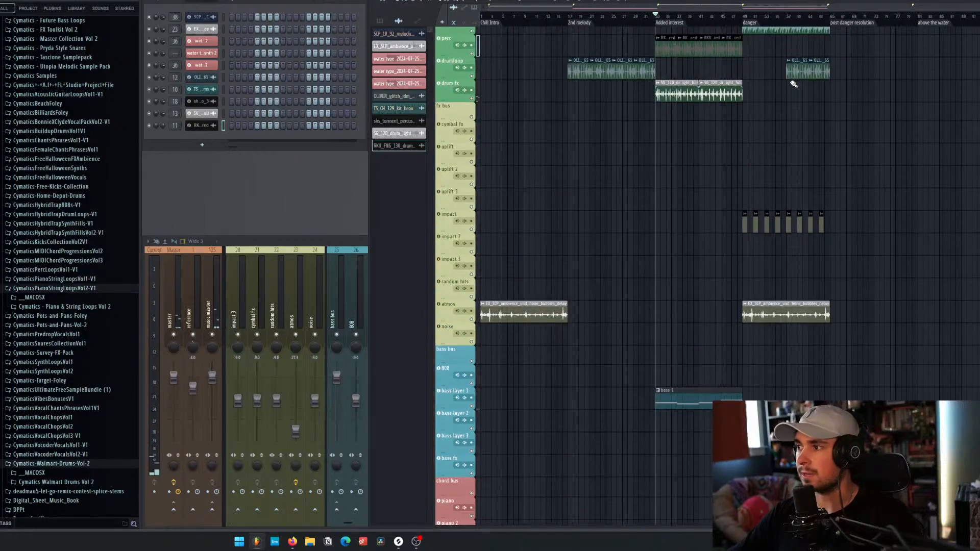
{"action": "scroll", "coordinate": [763, 62], "scroll_direction": "down", "scroll_amount": 4}
{"action": "scroll", "coordinate": [755, 138], "scroll_direction": "up", "scroll_amount": 3}
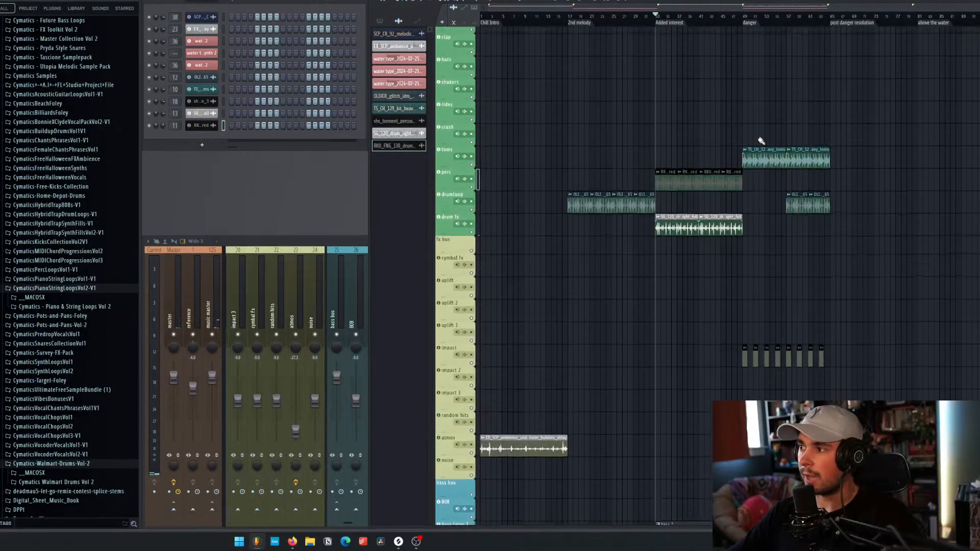
{"action": "scroll", "coordinate": [758, 145], "scroll_direction": "down", "scroll_amount": 8}
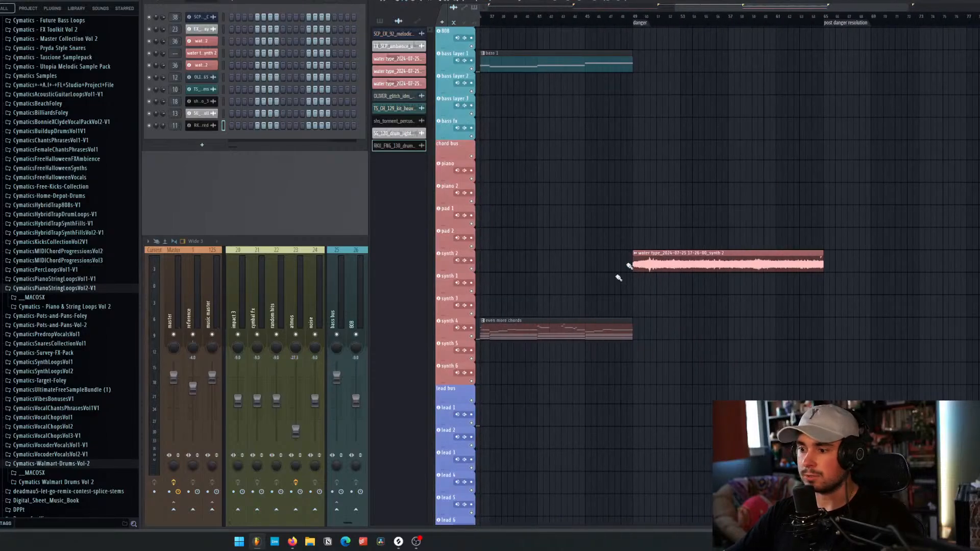
Step: Switch to Splice and search the samples for "cymbal"
{"action": "left_click", "coordinate": [398, 541]}
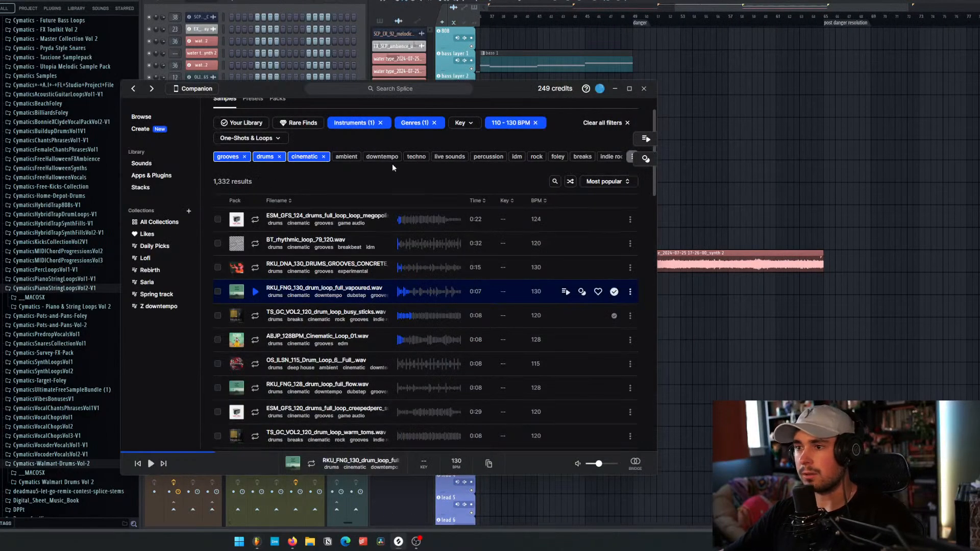
{"action": "scroll", "coordinate": [392, 163], "scroll_direction": "up", "scroll_amount": 1}
{"action": "left_click", "coordinate": [391, 89]}
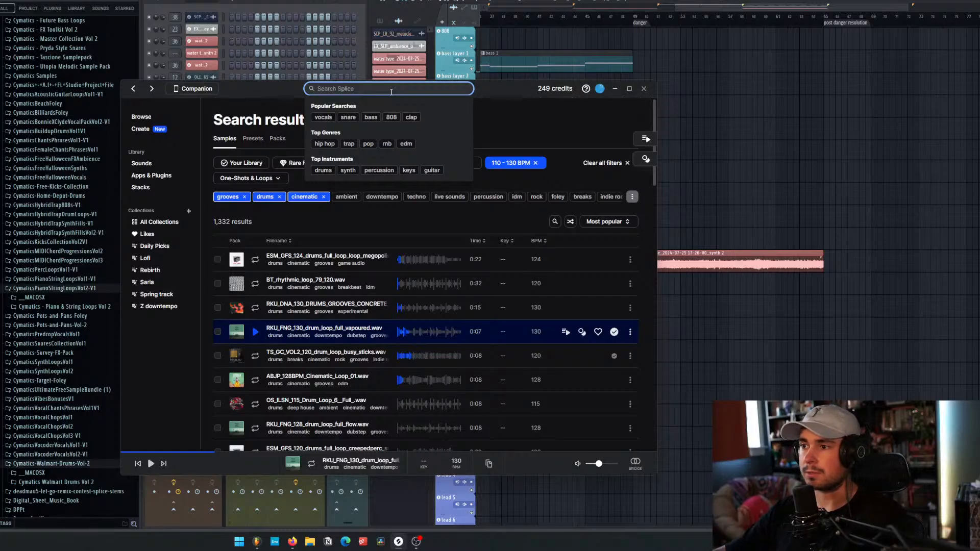
{"action": "type", "text": "c"}
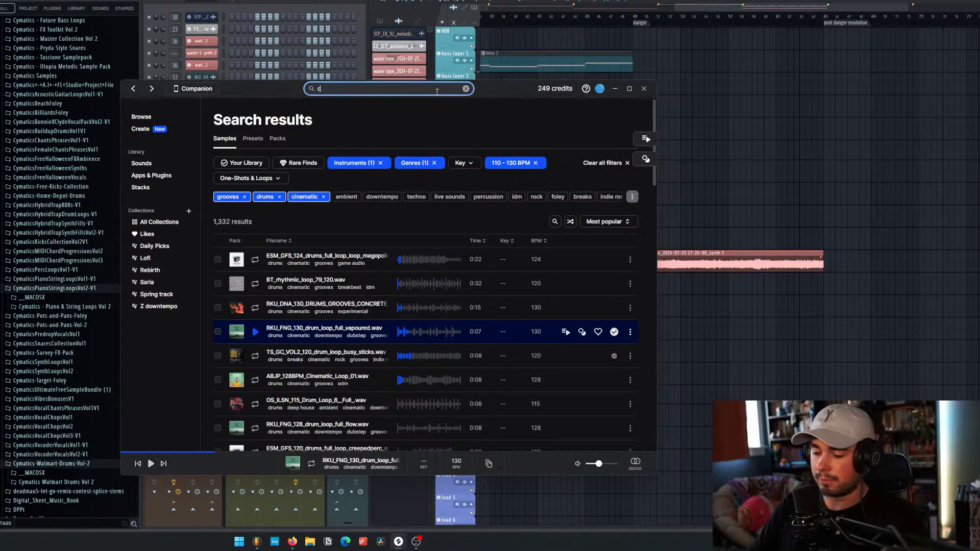
{"action": "type", "text": "ymbal"}
{"action": "key", "text": "Return"}
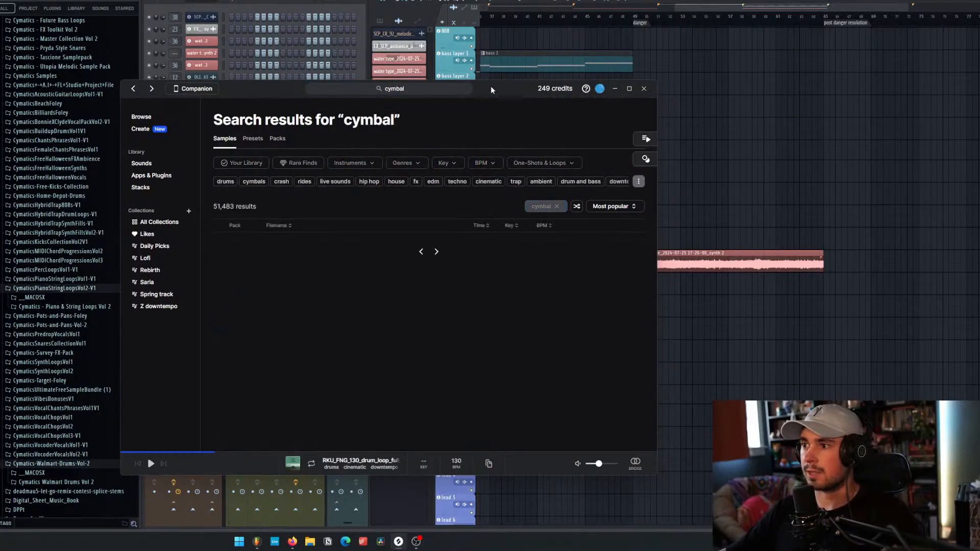
Step: Move the Splice window aside, look over the drum and fx tracks in the FL Studio mixer, and return to Splice
{"action": "left_click_drag", "start_coordinate": [491, 90], "coordinate": [637, 71]}
{"action": "left_click", "coordinate": [258, 249]}
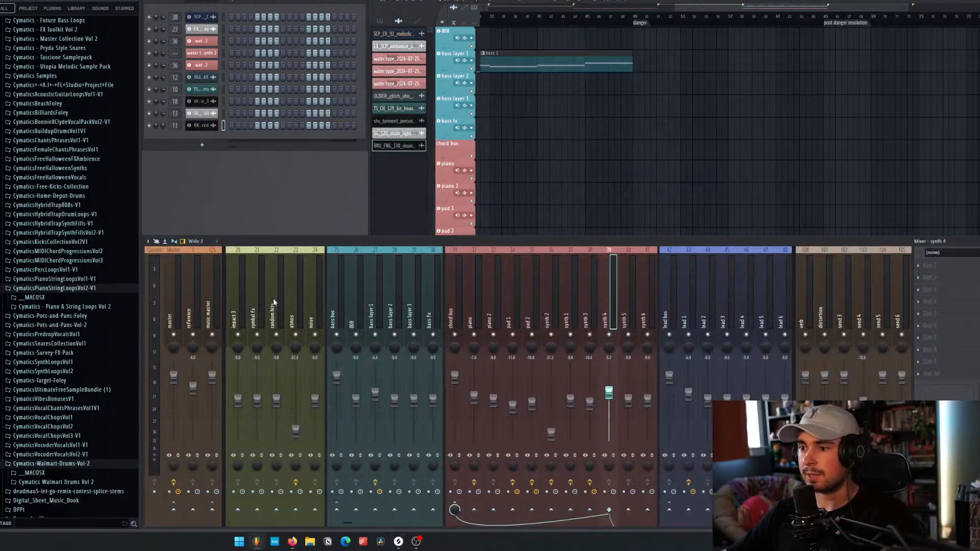
{"action": "scroll", "coordinate": [274, 298], "scroll_direction": "up", "scroll_amount": 6}
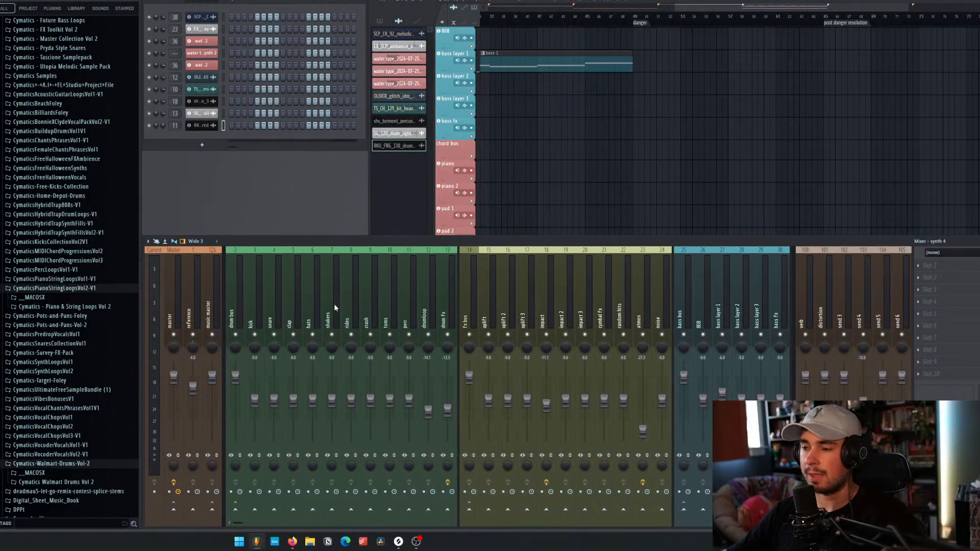
{"action": "left_click", "coordinate": [399, 541]}
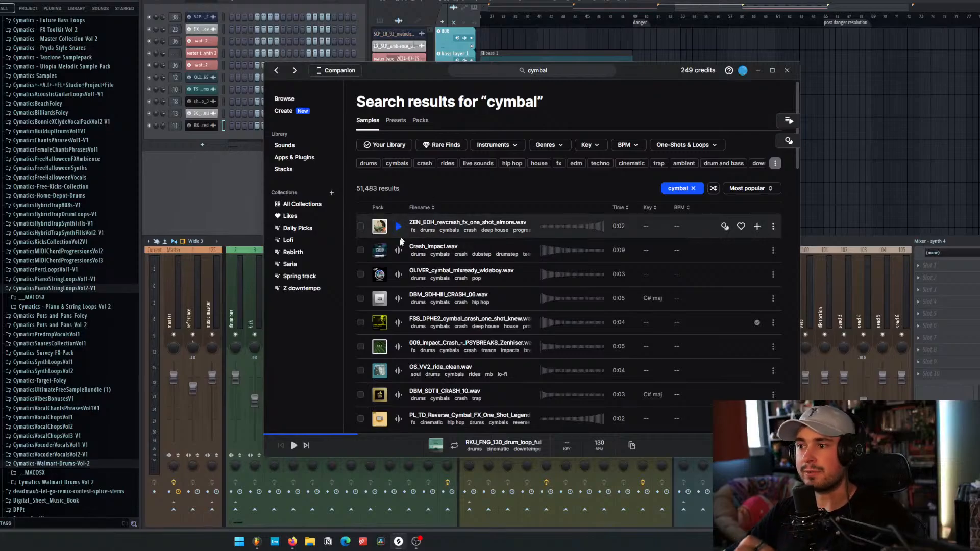
Step: Audition the first cymbal results, including Crash_Impact.wav, OLIVER_cymbal_mixready_wideboy.wav, DBM_SDHHIII_CRASH_06.wav and OS_VV2_ride_clean.wav
{"action": "left_click", "coordinate": [398, 252]}
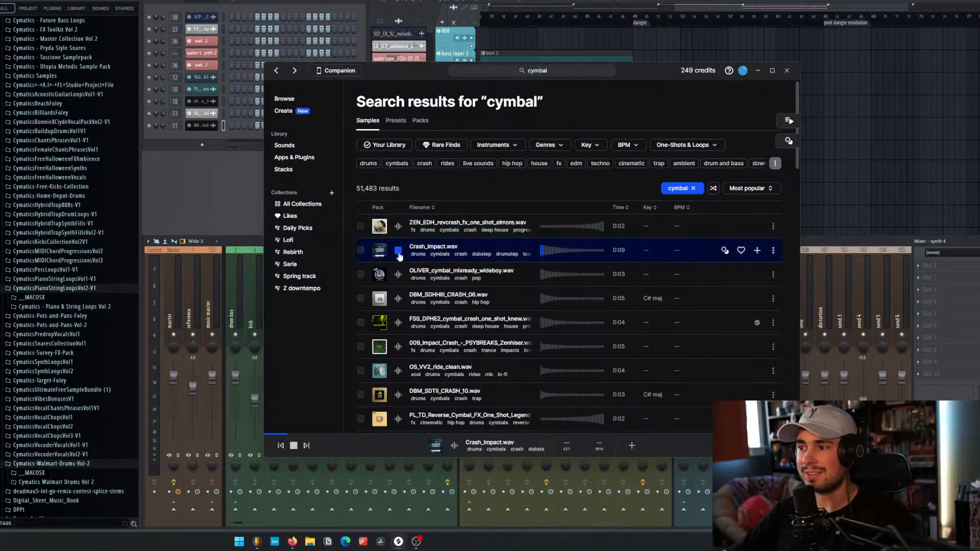
{"action": "left_click", "coordinate": [398, 253]}
{"action": "left_click", "coordinate": [397, 276]}
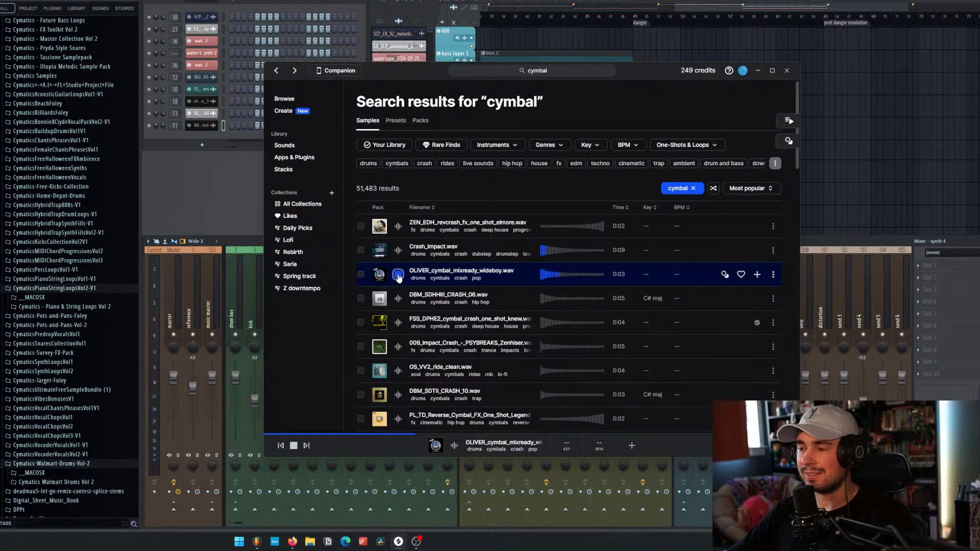
{"action": "left_click", "coordinate": [399, 299]}
{"action": "left_click", "coordinate": [398, 299]}
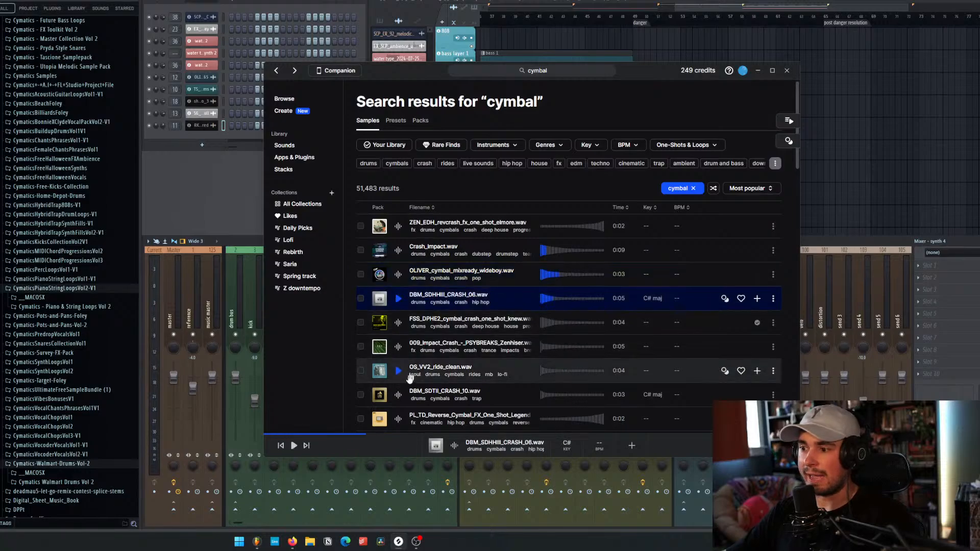
{"action": "left_click", "coordinate": [398, 372]}
{"action": "left_click", "coordinate": [398, 347]}
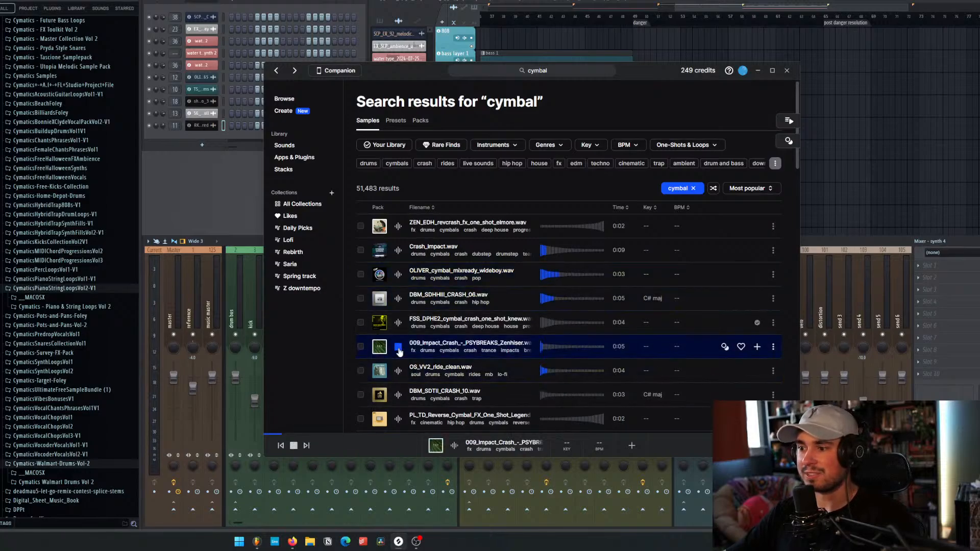
Step: Audition further cymbal results, from TA_TTH_RIDE_ONESHOT_037.wav down to DBC_ride_balanced_jazz_club.wav
{"action": "scroll", "coordinate": [407, 351], "scroll_direction": "down", "scroll_amount": 4}
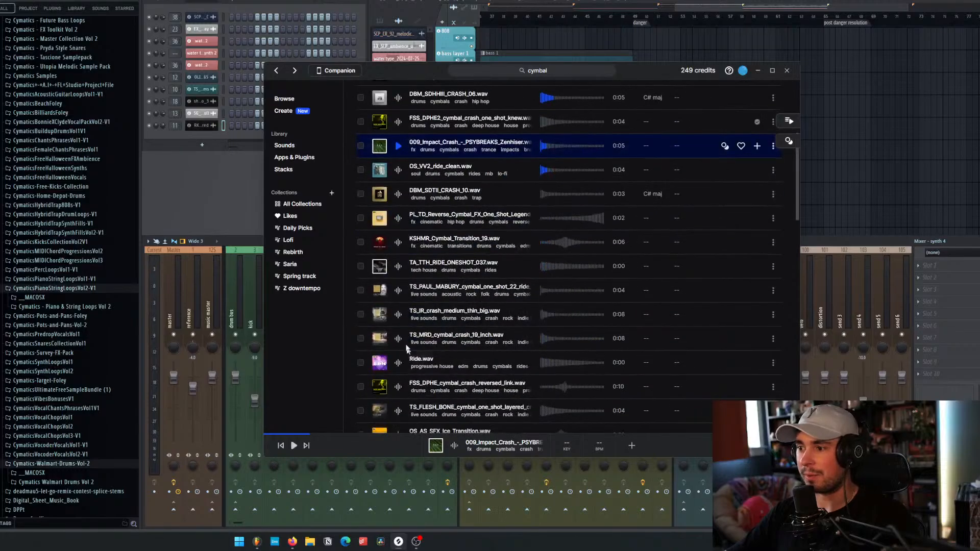
{"action": "left_click", "coordinate": [399, 267]}
{"action": "left_click", "coordinate": [399, 314]}
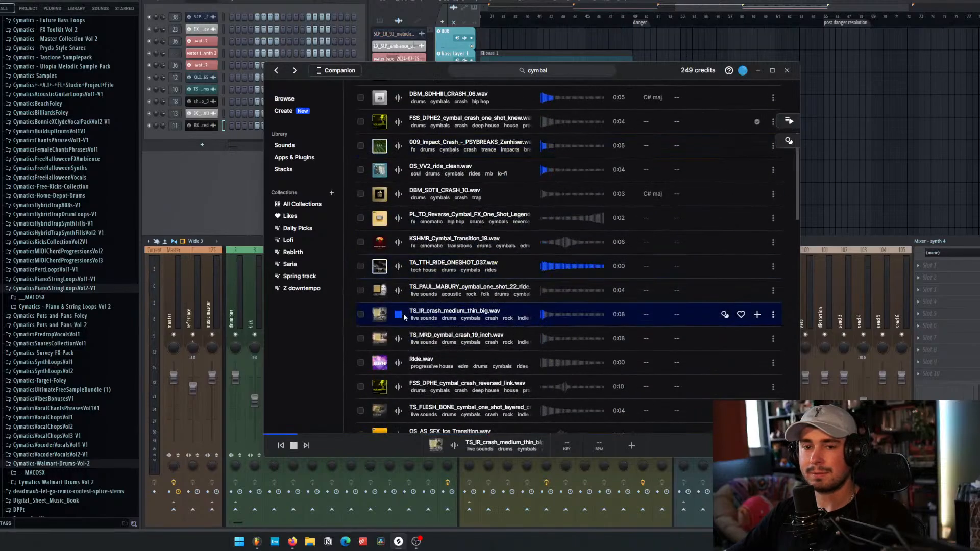
{"action": "scroll", "coordinate": [403, 313], "scroll_direction": "down", "scroll_amount": 2}
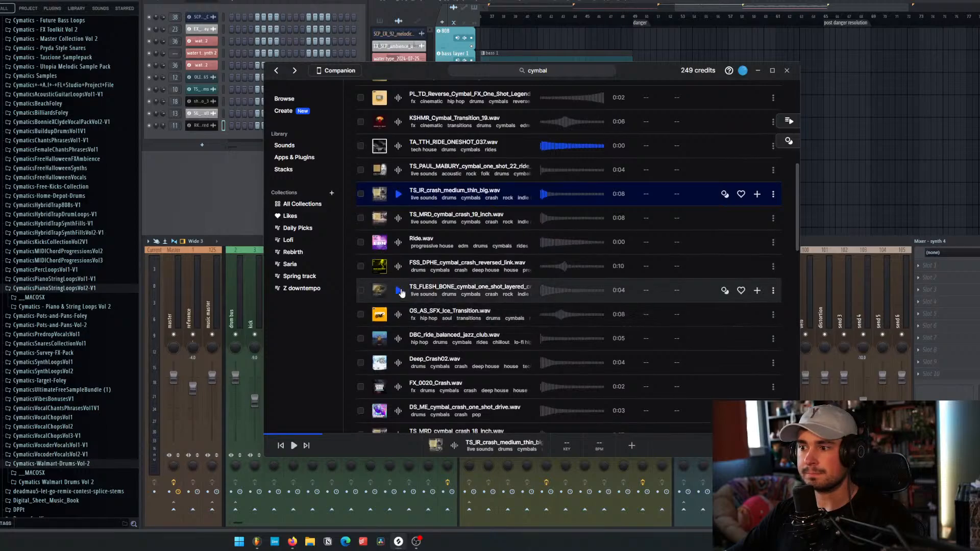
{"action": "left_click", "coordinate": [399, 291]}
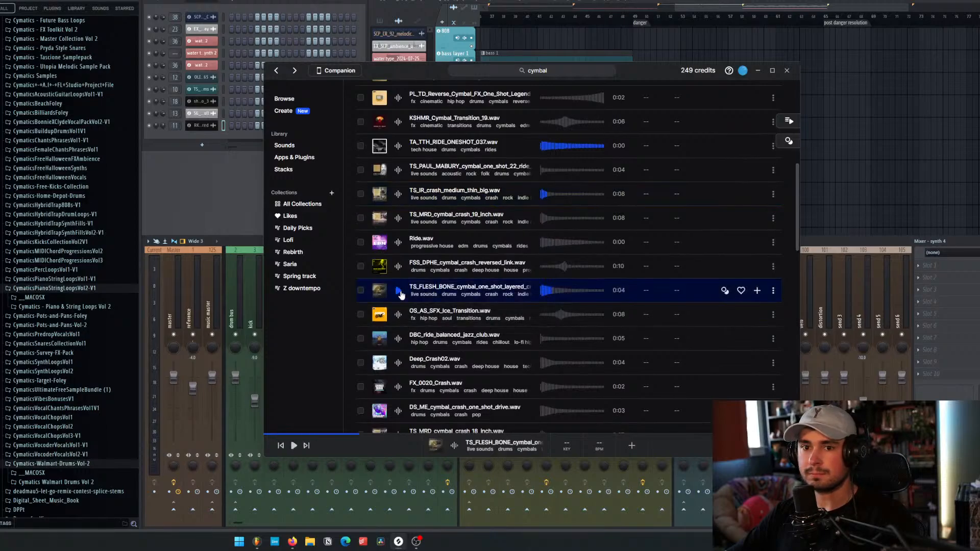
{"action": "left_click", "coordinate": [399, 315]}
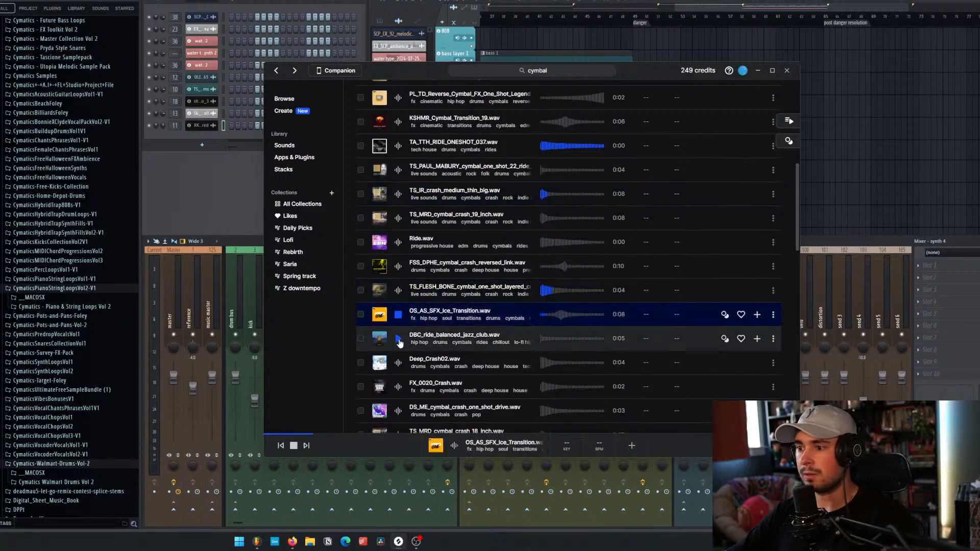
{"action": "left_click", "coordinate": [398, 339]}
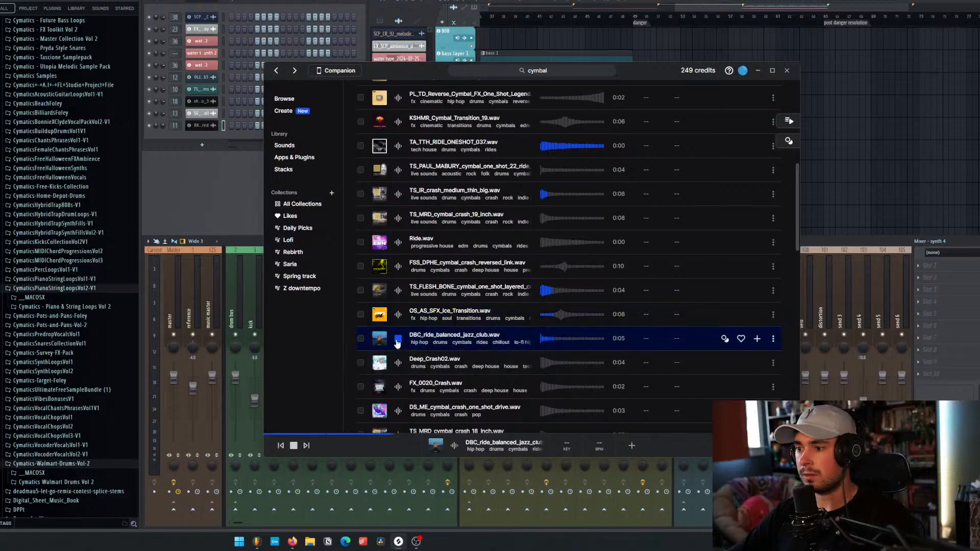
Step: Audition FX_0020_Crash.wav and DS_ME_cymbal_crash_one_shot_drive.wav, and add the latter to the Splice library
{"action": "scroll", "coordinate": [399, 340], "scroll_direction": "down", "scroll_amount": 2}
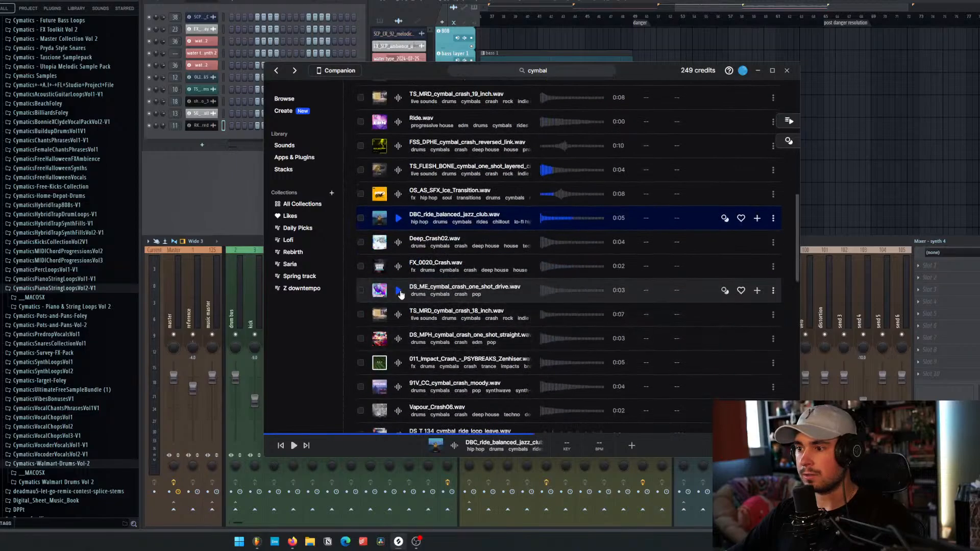
{"action": "left_click", "coordinate": [398, 268]}
{"action": "left_click", "coordinate": [398, 291]}
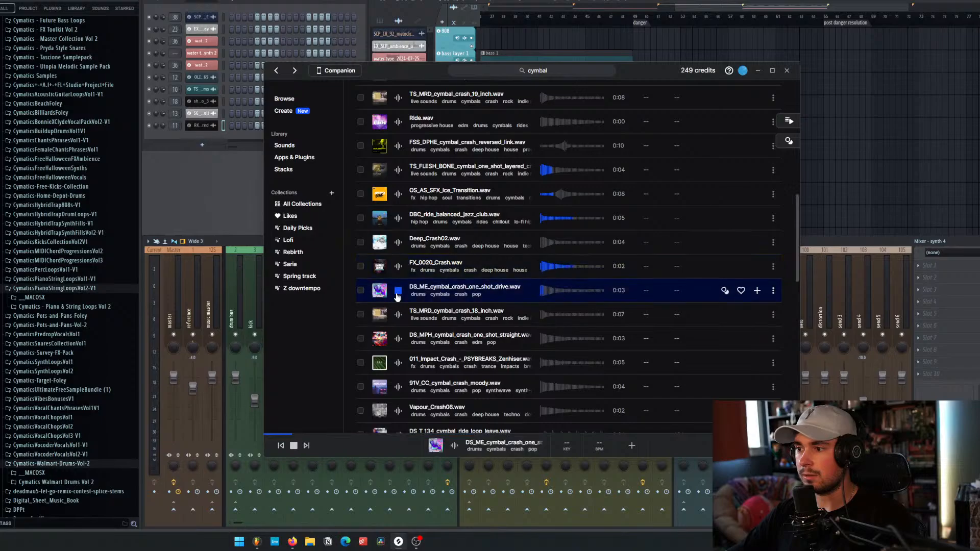
{"action": "left_click", "coordinate": [757, 290]}
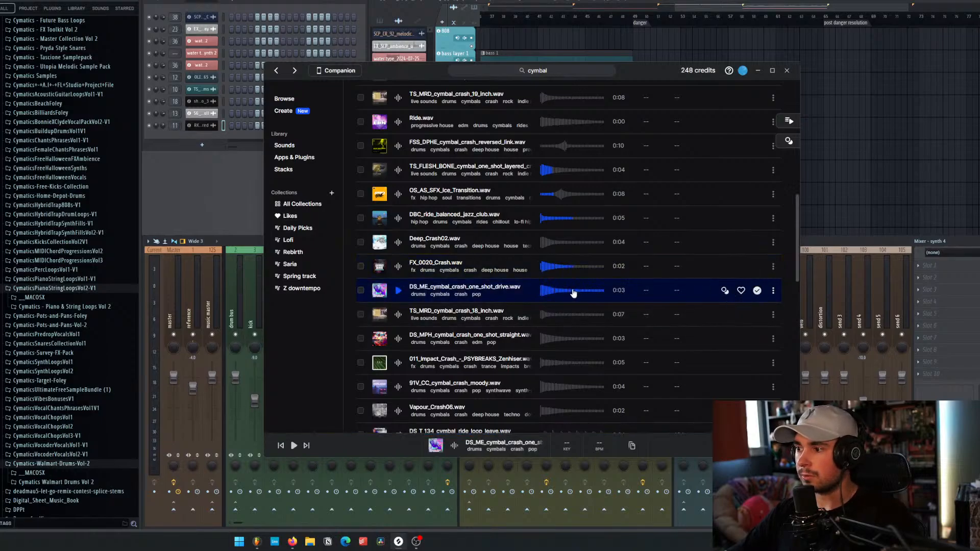
Step: Bring the downloaded cymbal crash sample into the FL Studio playlist and place it on the crash track at the start of the danger section
{"action": "left_click", "coordinate": [836, 166]}
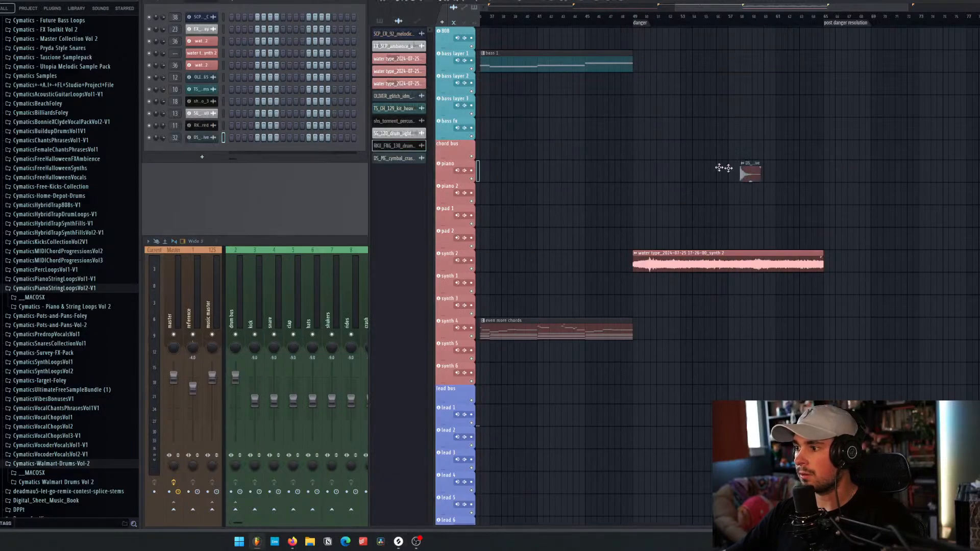
{"action": "scroll", "coordinate": [648, 104], "scroll_direction": "up", "scroll_amount": 3}
{"action": "scroll", "coordinate": [651, 92], "scroll_direction": "up", "scroll_amount": 8}
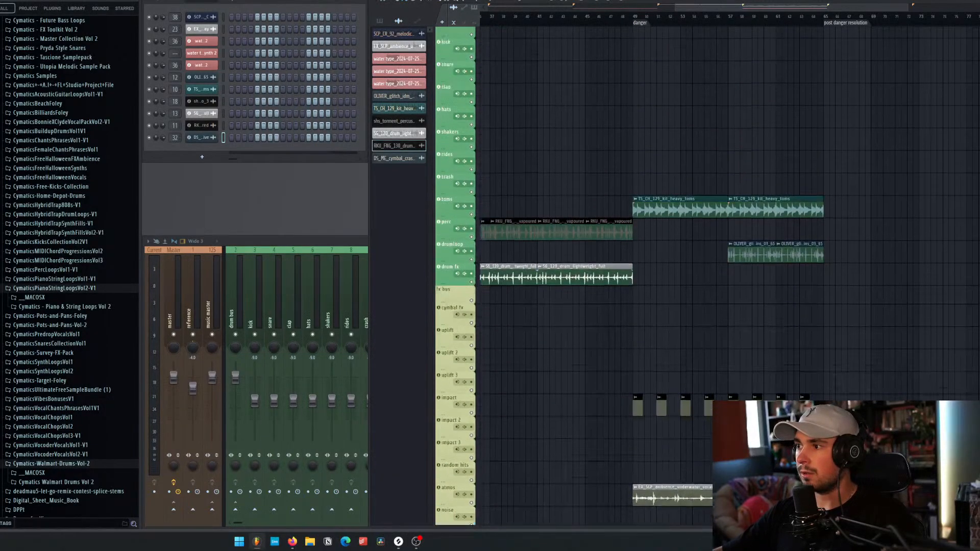
{"action": "left_click_drag", "start_coordinate": [652, 84], "coordinate": [641, 200]}
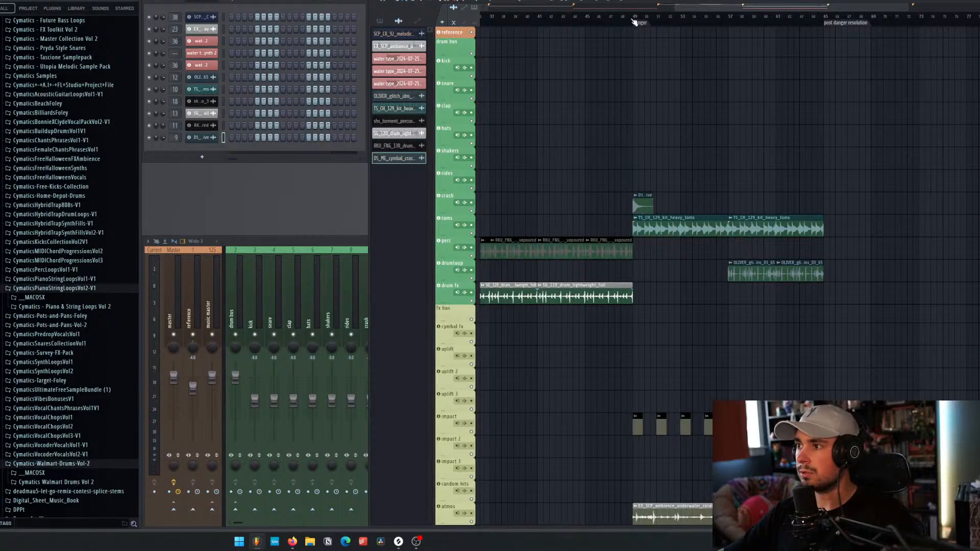
Step: Play the danger section and change the time stretching mode of the cymbal crash sample
{"action": "key", "text": "space"}
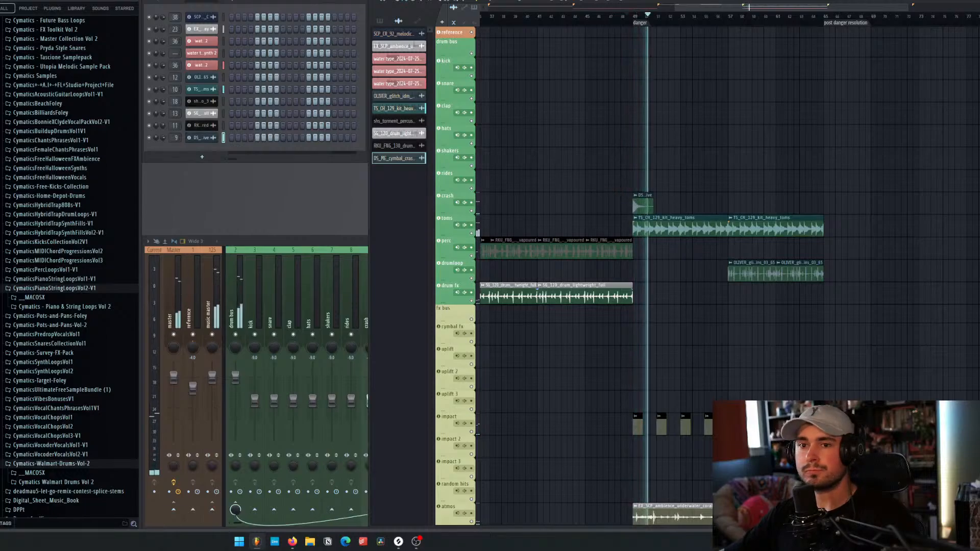
{"action": "double_click", "coordinate": [642, 201]}
{"action": "left_click_drag", "start_coordinate": [285, 117], "coordinate": [307, 109]}
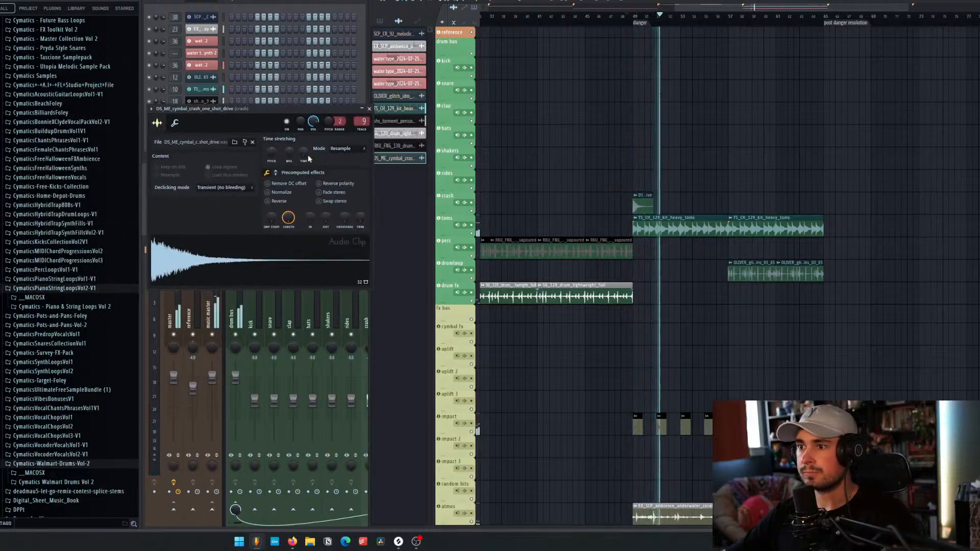
{"action": "left_click", "coordinate": [350, 149]}
{"action": "left_click", "coordinate": [354, 180]}
{"action": "left_click", "coordinate": [369, 109]}
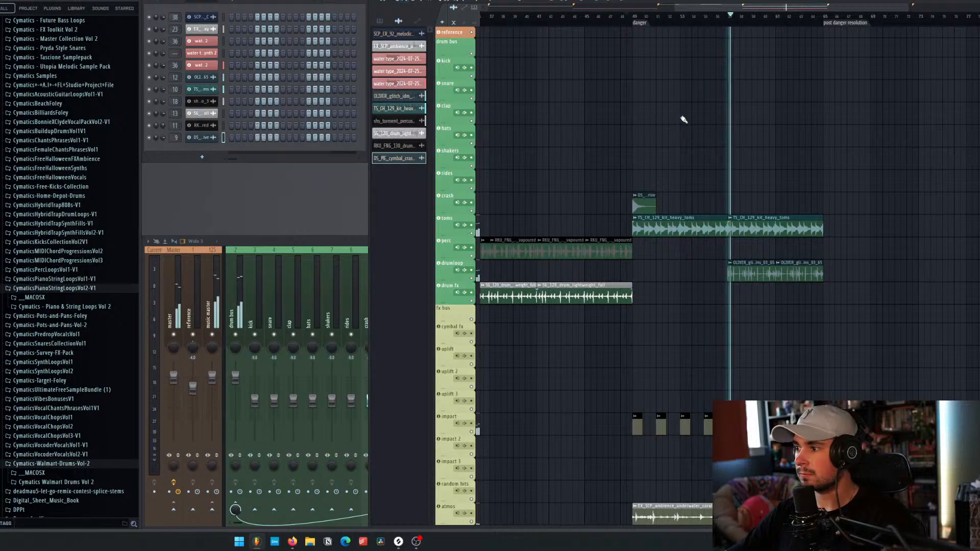
Step: Add a second cymbal crash where the second heavy toms loop begins, stop playback and set the play position there
{"action": "scroll", "coordinate": [704, 127], "scroll_direction": "left", "scroll_amount": 3}
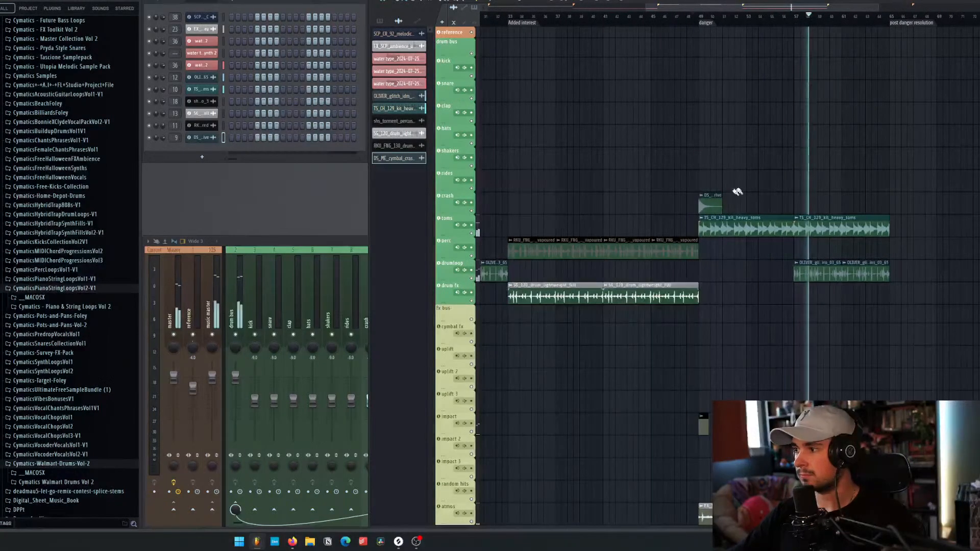
{"action": "left_click", "coordinate": [796, 203]}
{"action": "key", "text": "space"}
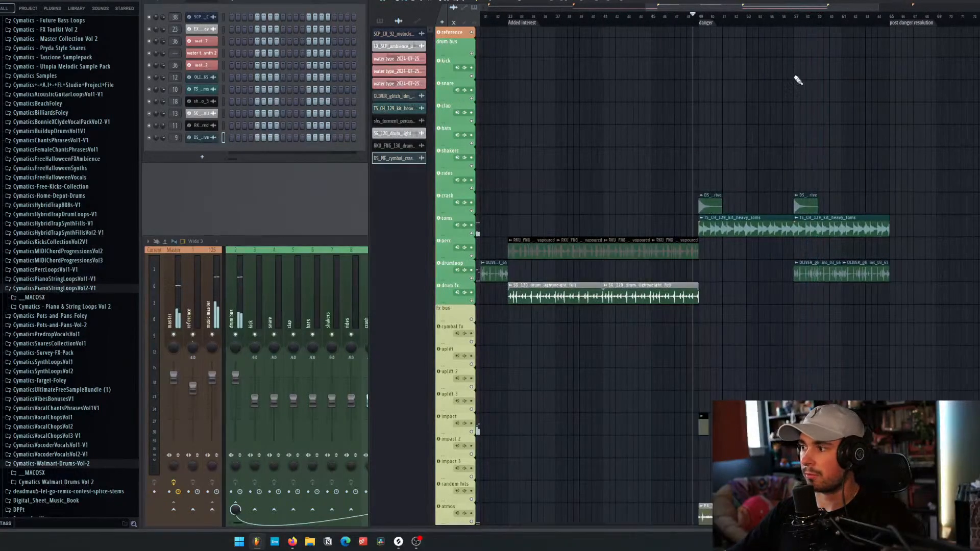
{"action": "left_click", "coordinate": [795, 19]}
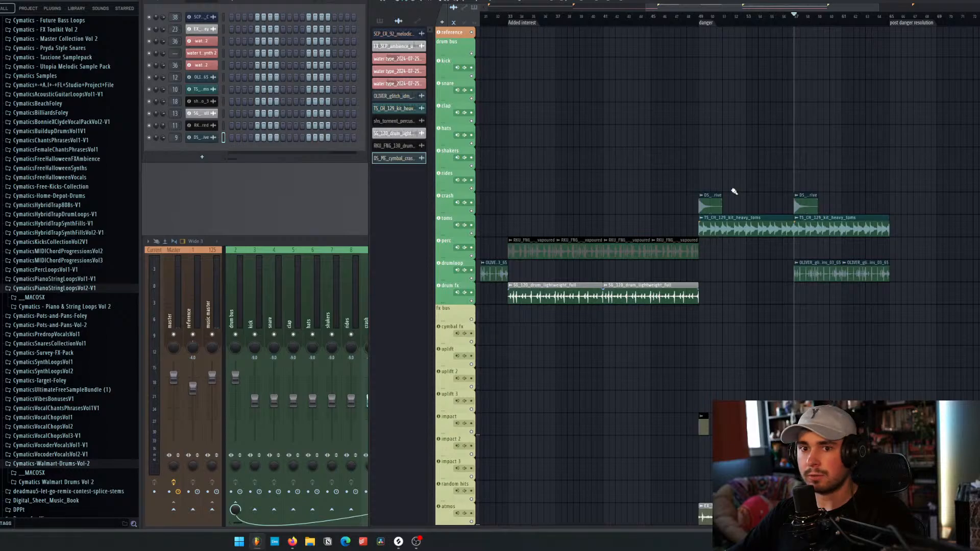
Step: Play the danger section from its start and lower the crash mixer track's volume
{"action": "key", "text": "space"}
{"action": "key", "text": "space"}
{"action": "left_click", "coordinate": [702, 18]}
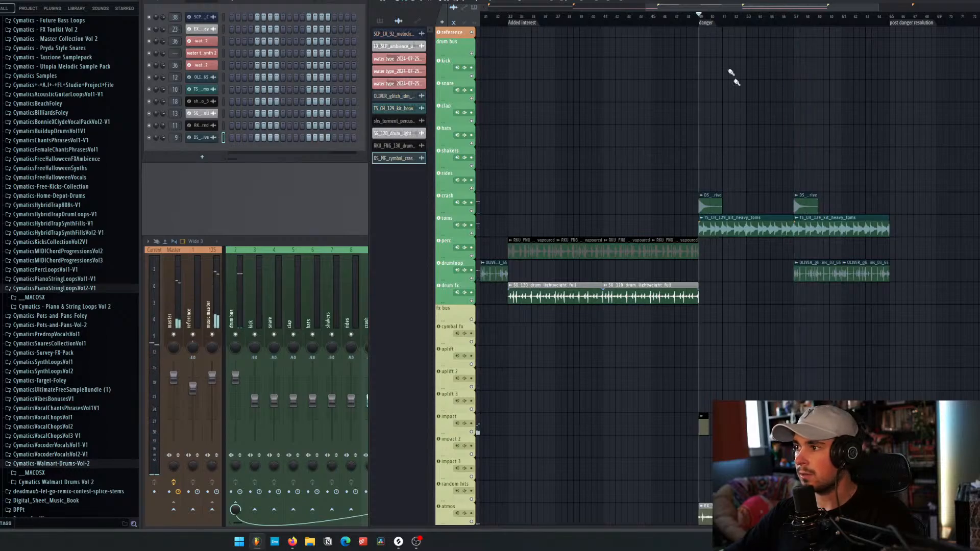
{"action": "key", "text": "space"}
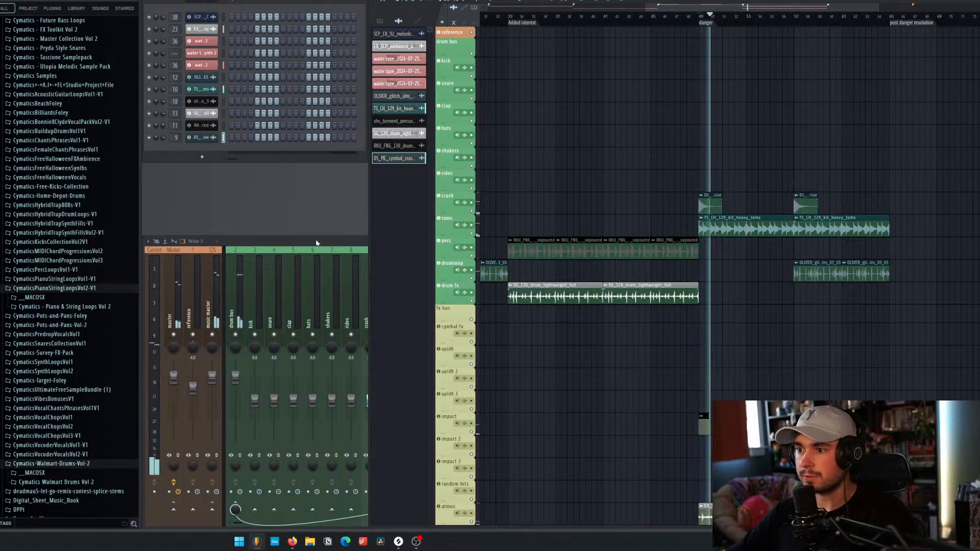
{"action": "left_click", "coordinate": [305, 314]}
{"action": "left_click_drag", "start_coordinate": [371, 400], "coordinate": [371, 407]}
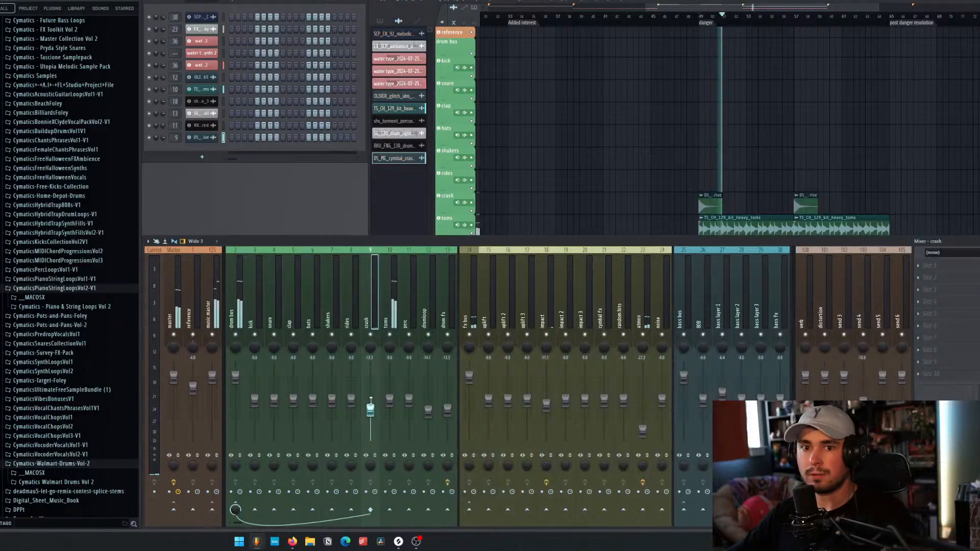
{"action": "left_click", "coordinate": [658, 7]}
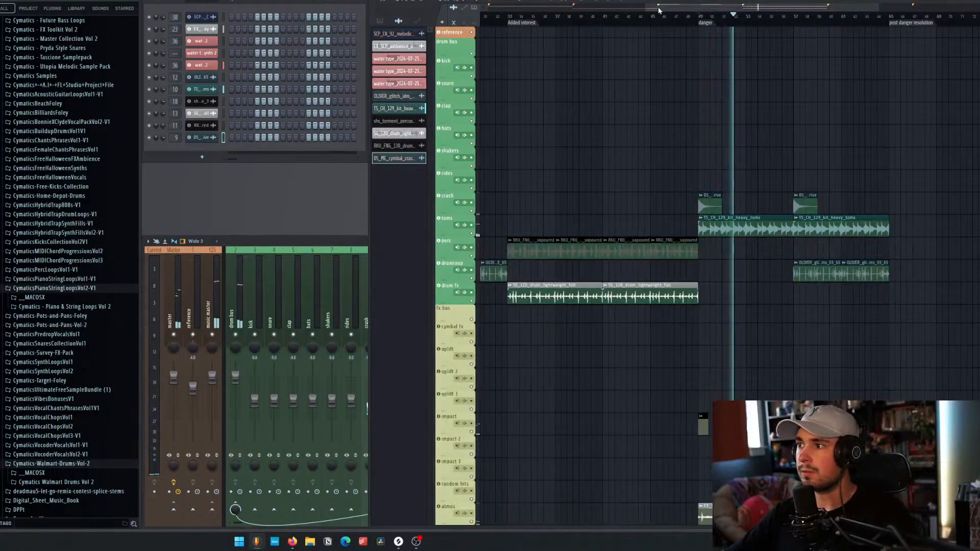
{"action": "key", "text": "space"}
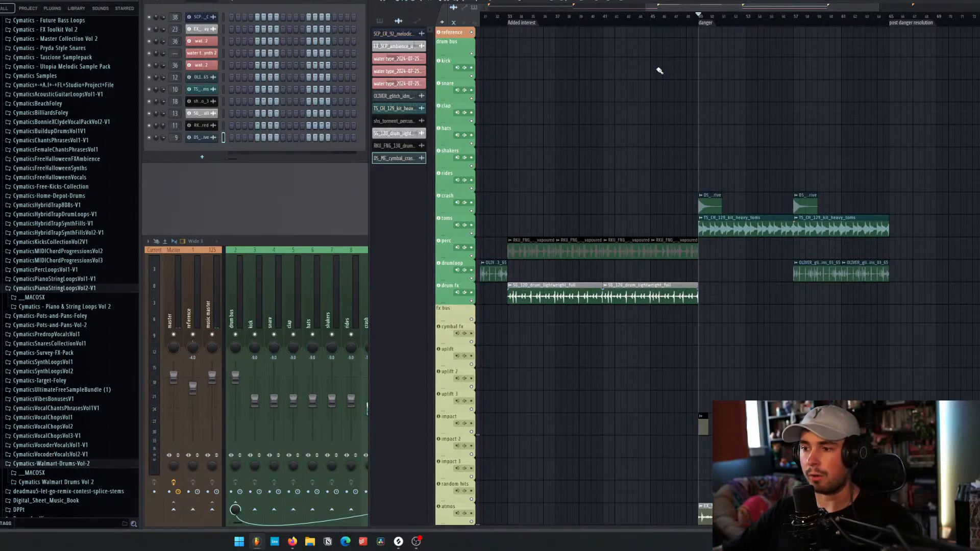
Step: Look at the effect chains on the send 4 and verb mixer tracks
{"action": "left_click", "coordinate": [329, 240]}
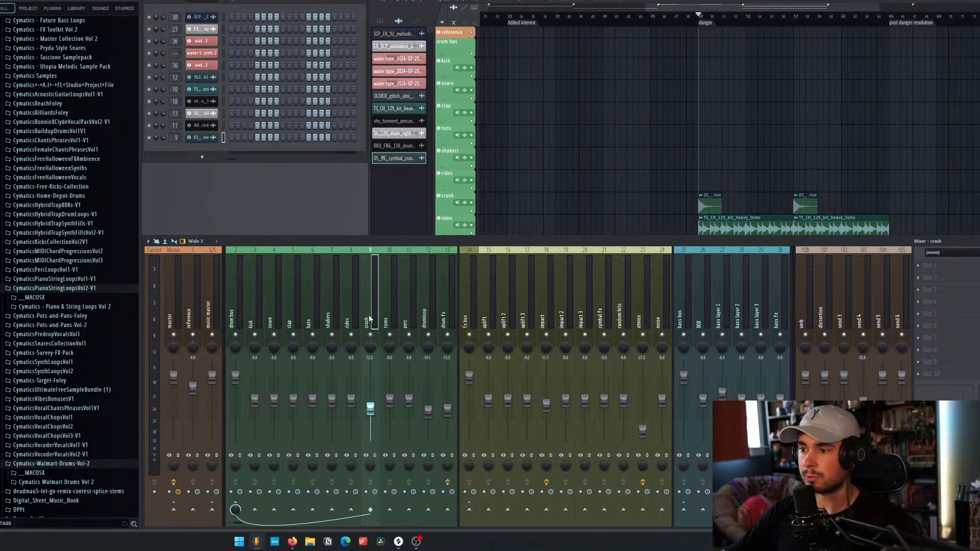
{"action": "left_click", "coordinate": [869, 298]}
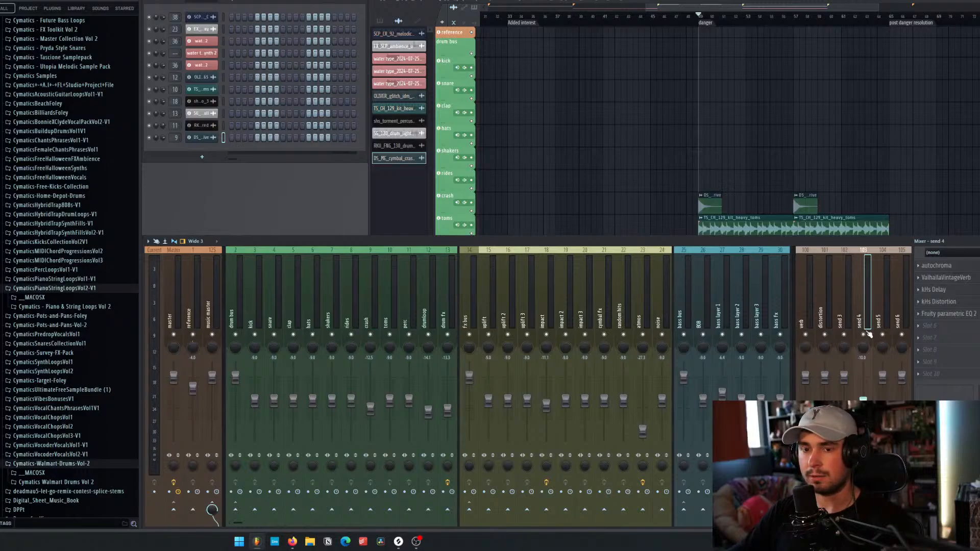
{"action": "left_click", "coordinate": [806, 308]}
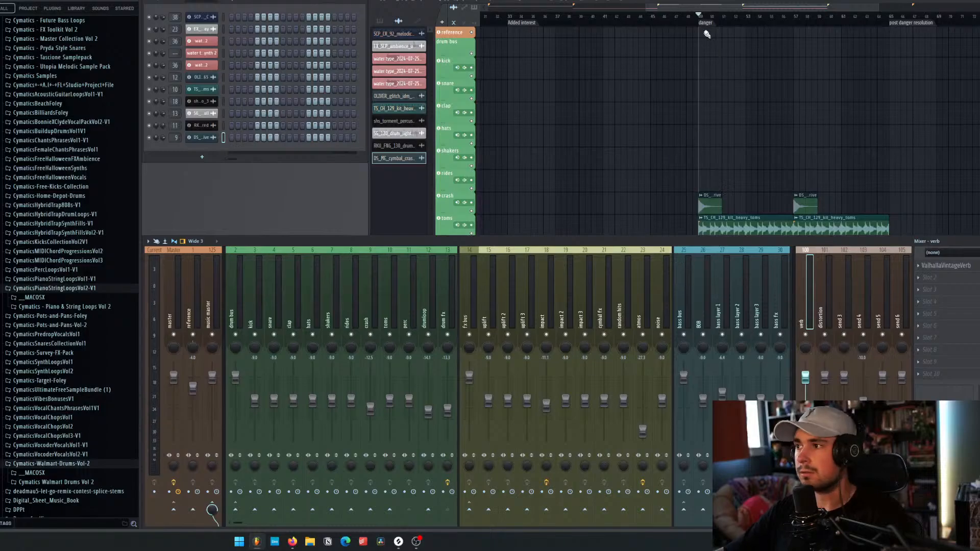
Step: Replay the danger section and lower the crash mixer track's volume further to -14.1 dB
{"action": "left_click", "coordinate": [709, 17]}
{"action": "key", "text": "space"}
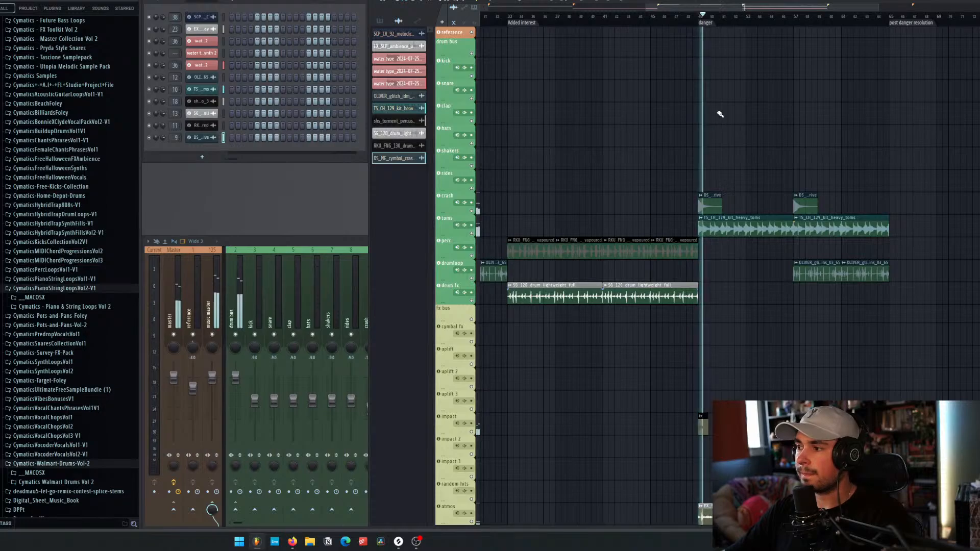
{"action": "left_click", "coordinate": [361, 243]}
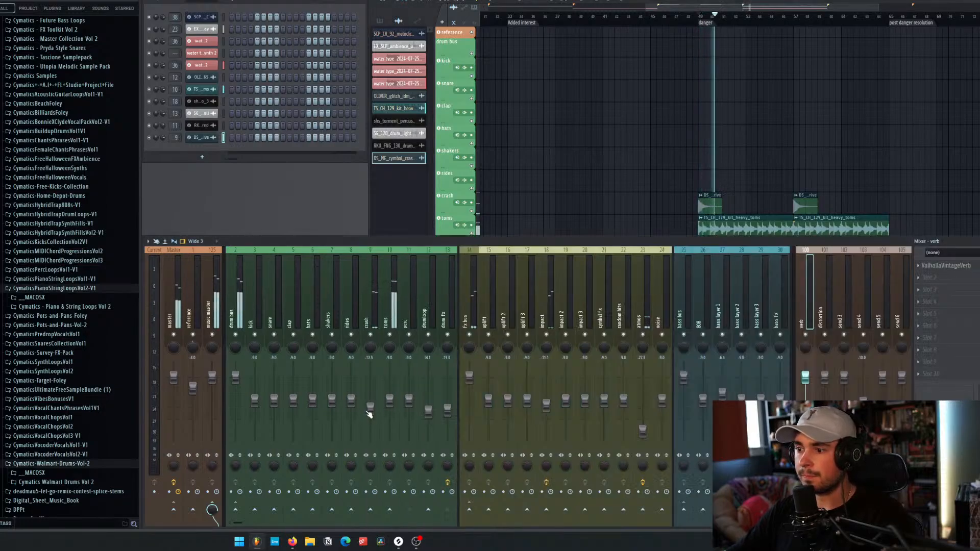
{"action": "left_click", "coordinate": [373, 308]}
{"action": "key", "text": "space"}
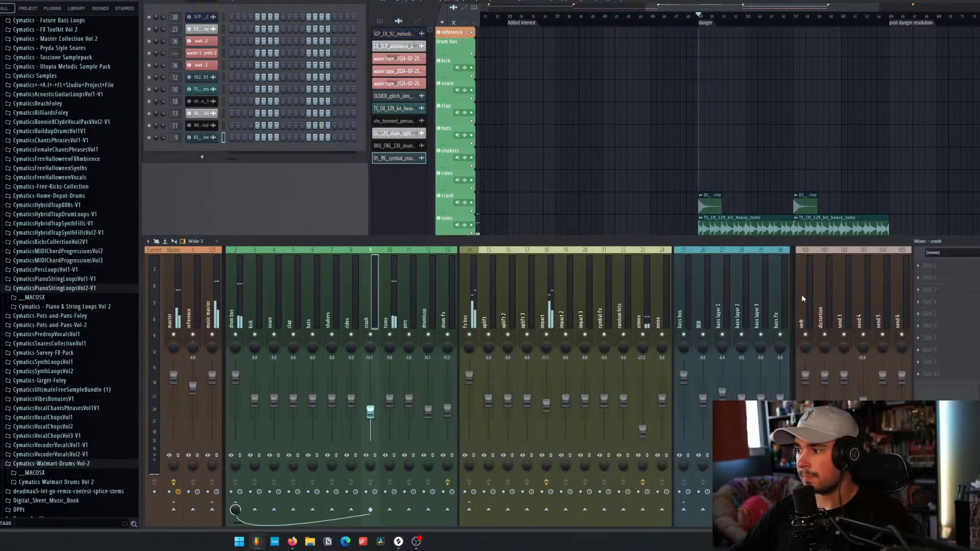
Step: Rename the send 6 mixer track to EQ and move it ahead of the verb track
{"action": "right_click", "coordinate": [899, 302]}
{"action": "left_click", "coordinate": [934, 257]}
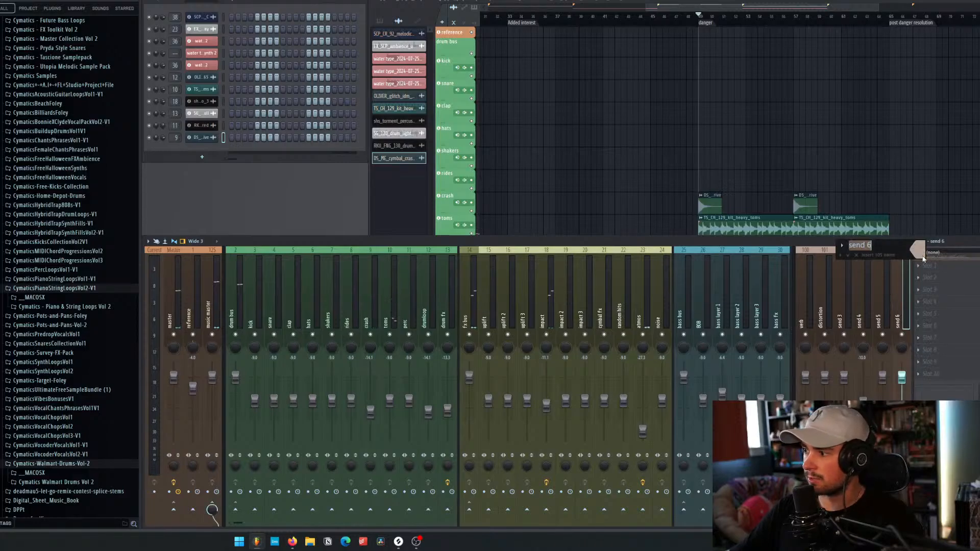
{"action": "type", "text": "EQ"}
{"action": "key", "text": "Return"}
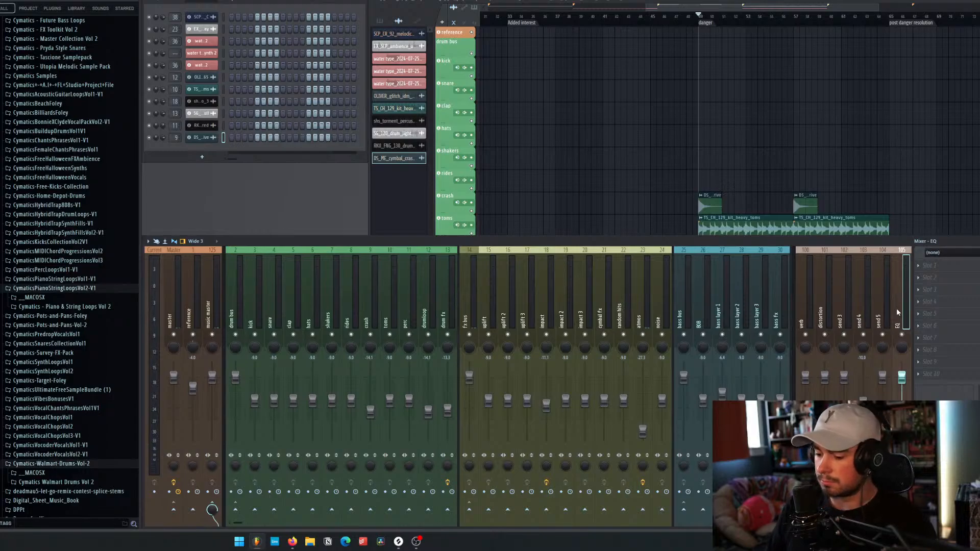
{"action": "key", "text": "alt+Left"}
{"action": "key", "text": "alt+Left"}
{"action": "key", "text": "alt+Left"}
{"action": "key", "text": "alt+Left"}
{"action": "key", "text": "alt+Left"}
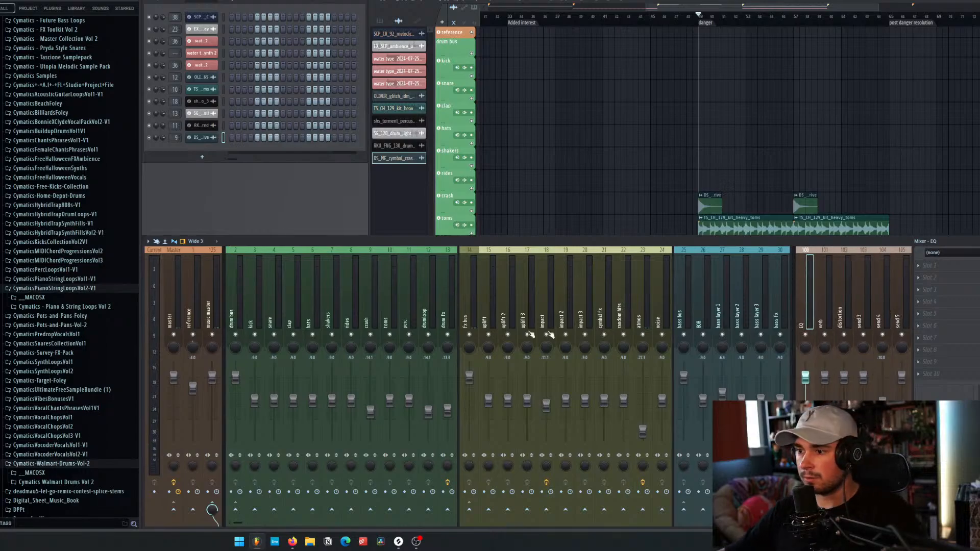
Step: Send the crash track to the EQ track and load Fruity parametric EQ 2 on the EQ track
{"action": "left_click", "coordinate": [374, 313]}
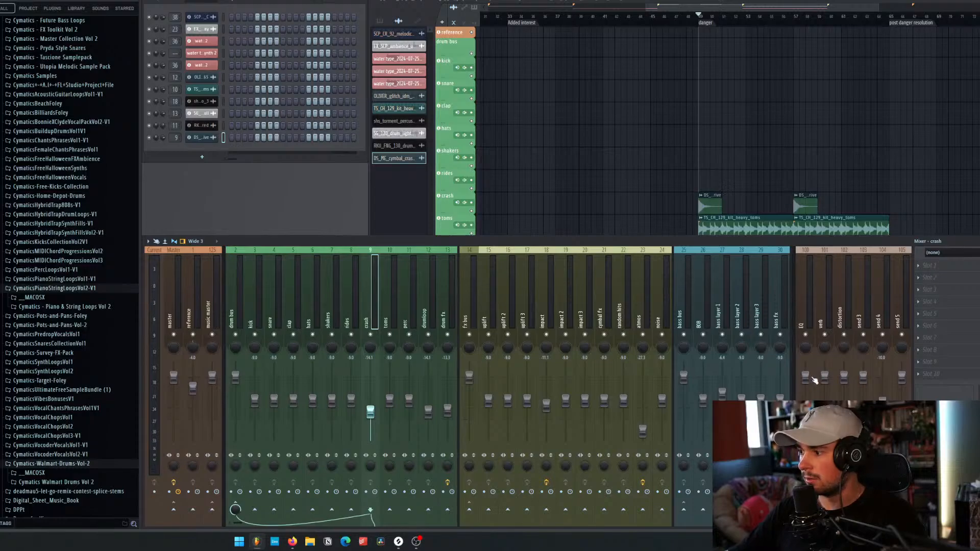
{"action": "left_click", "coordinate": [812, 379]}
{"action": "left_click", "coordinate": [917, 261]}
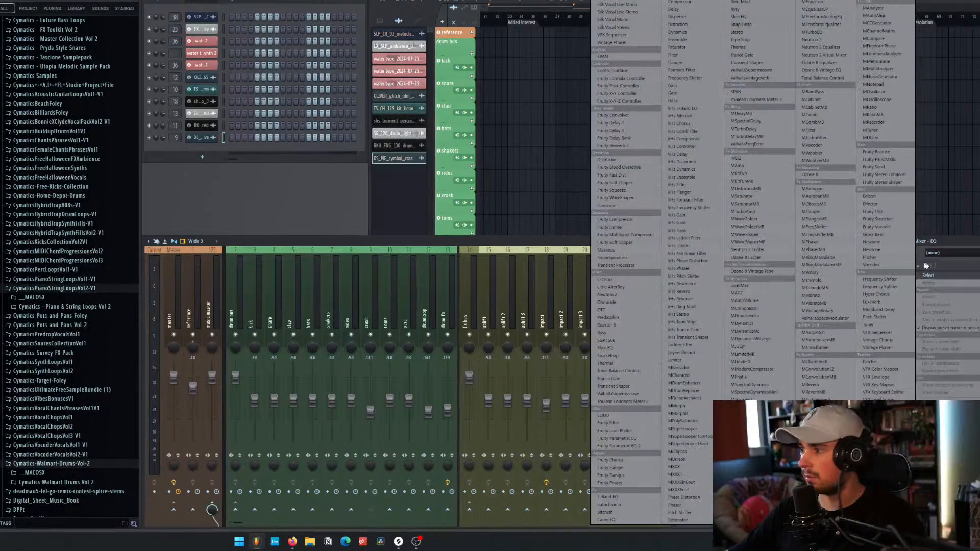
{"action": "left_click", "coordinate": [635, 447]}
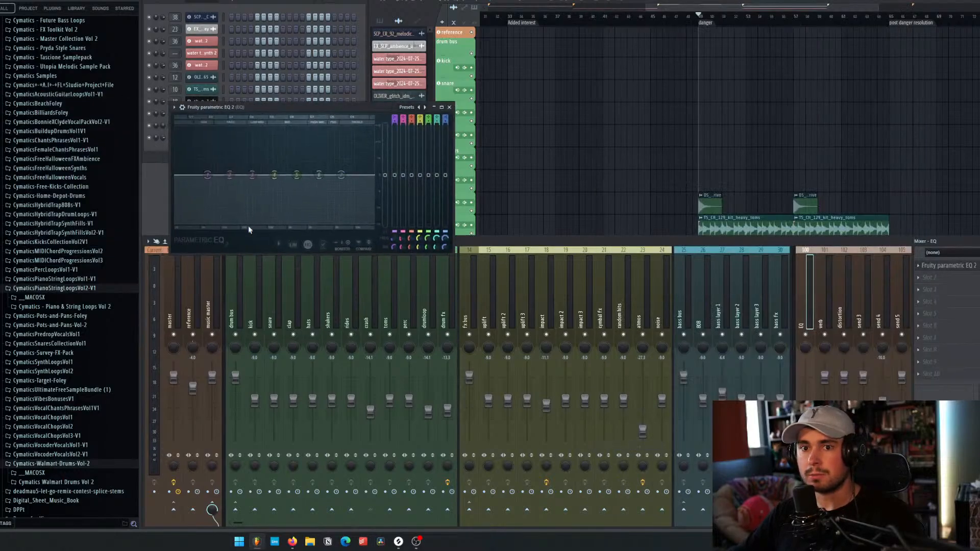
Step: Set the first equalizer band to High pass and shape the curve with a mid boost, an upper-mid dip and a slight high boost
{"action": "right_click", "coordinate": [208, 175]}
{"action": "mouse_move", "coordinate": [219, 196]}
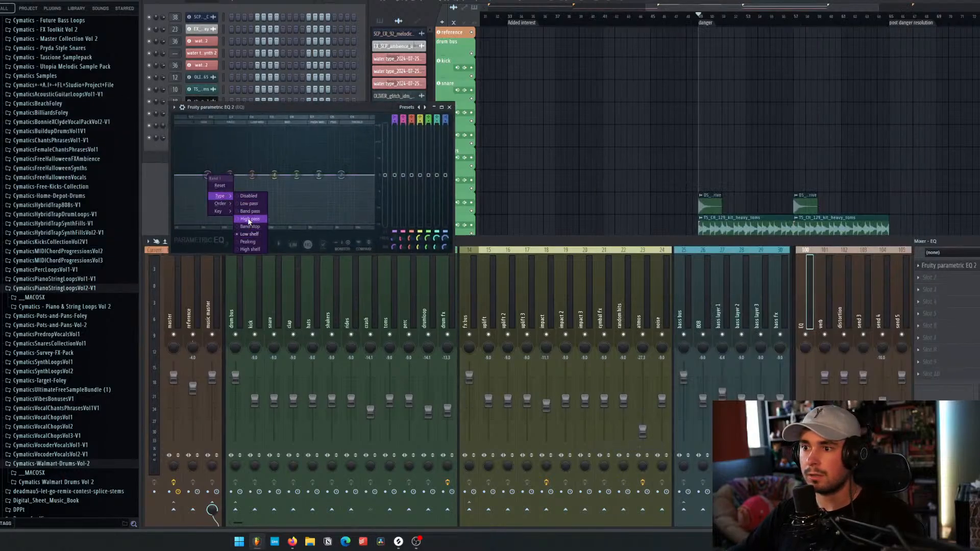
{"action": "left_click", "coordinate": [249, 218]}
{"action": "left_click_drag", "start_coordinate": [208, 175], "coordinate": [245, 175]}
{"action": "mouse_move", "coordinate": [319, 175]}
{"action": "left_mouse_down"}
{"action": "mouse_move", "coordinate": [287, 155]}
{"action": "mouse_move", "coordinate": [320, 195]}
{"action": "mouse_move", "coordinate": [335, 168]}
{"action": "left_mouse_up"}
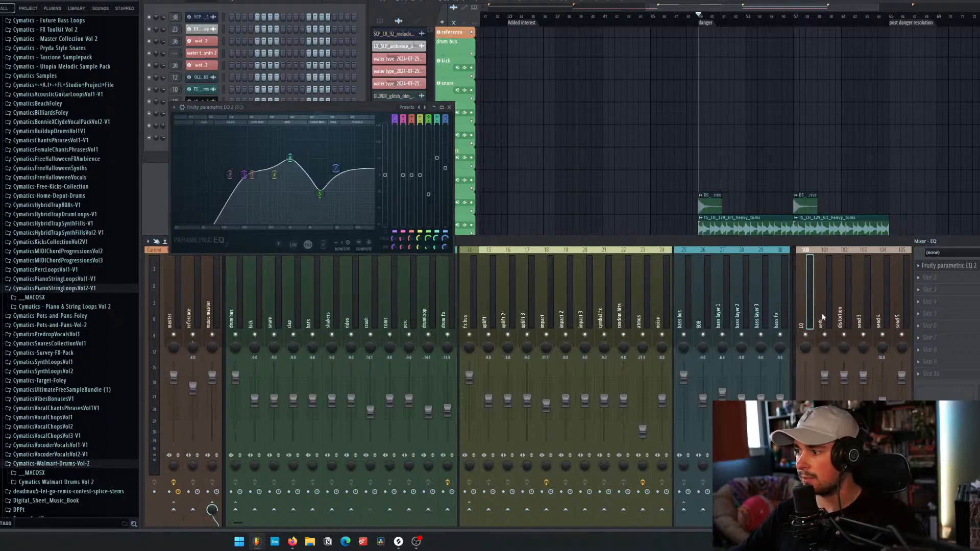
Step: Audition the start of the danger section with the EQ track's volume at different levels
{"action": "key", "text": "space"}
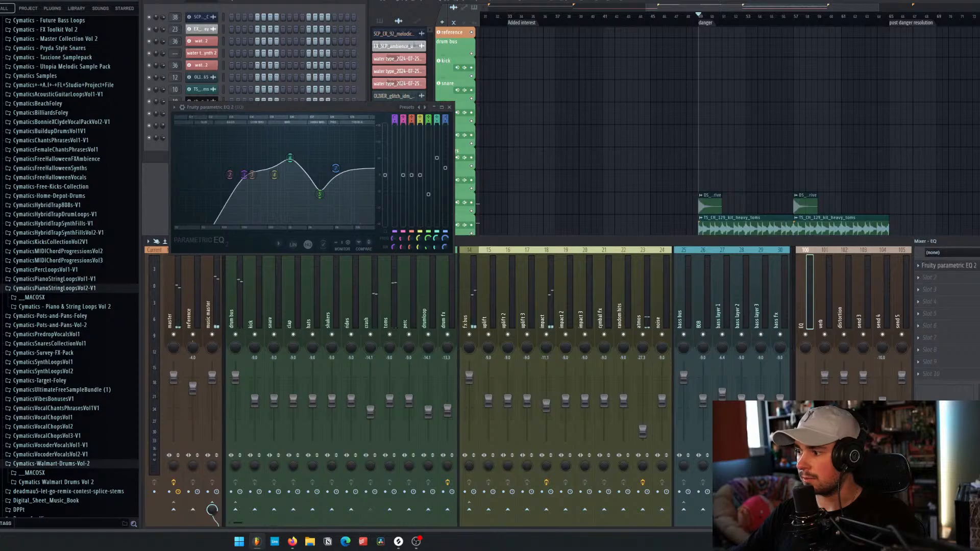
{"action": "left_click_drag", "start_coordinate": [805, 440], "coordinate": [806, 386]}
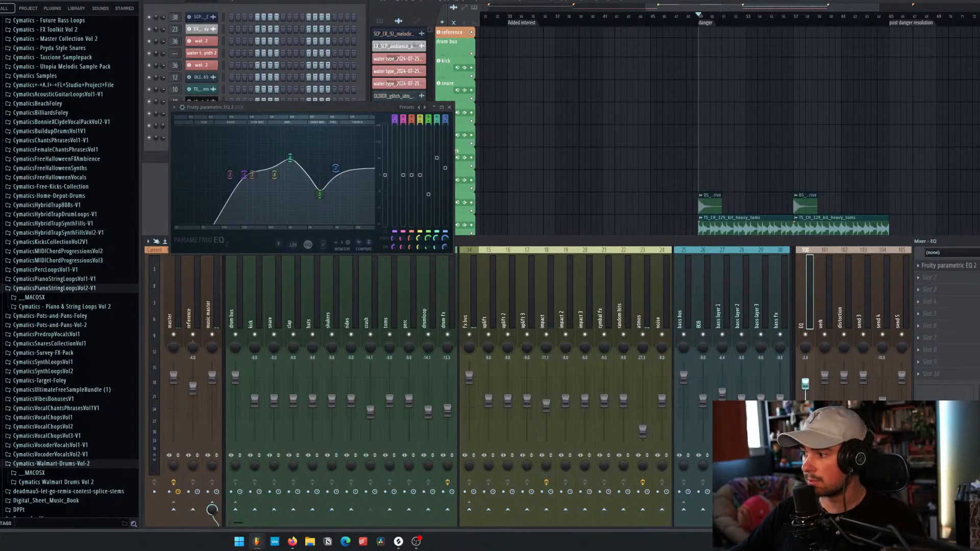
{"action": "key", "text": "space"}
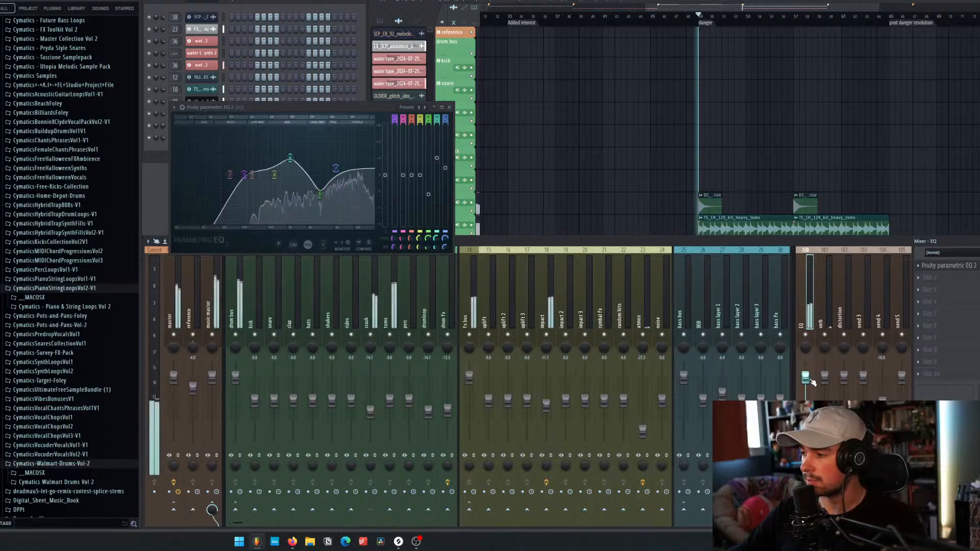
{"action": "key", "text": "space"}
{"action": "left_click_drag", "start_coordinate": [805, 378], "coordinate": [806, 413]}
{"action": "key", "text": "space"}
{"action": "key", "text": "space"}
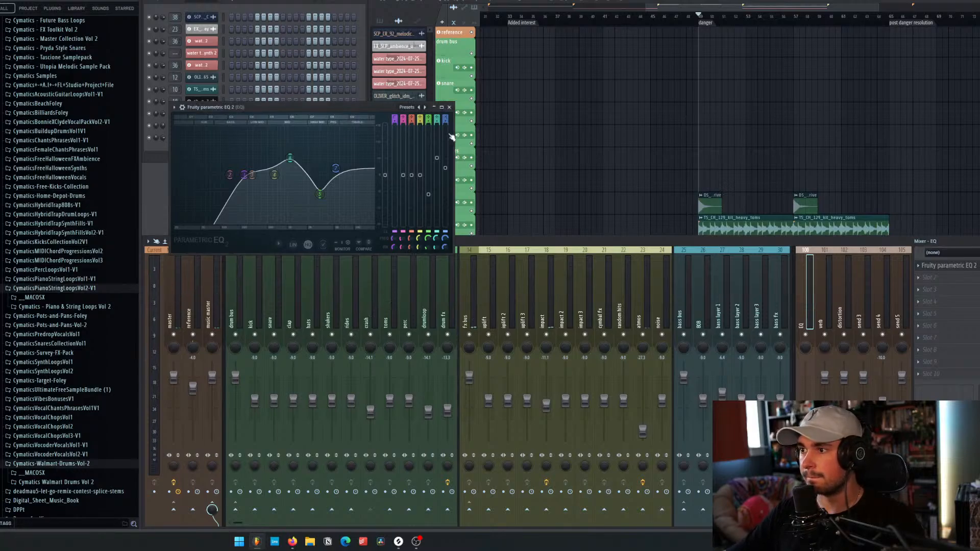
Step: Close the equalizer, restore the EQ track's default volume and mute that track
{"action": "left_click", "coordinate": [449, 107]}
{"action": "left_click", "coordinate": [371, 410]}
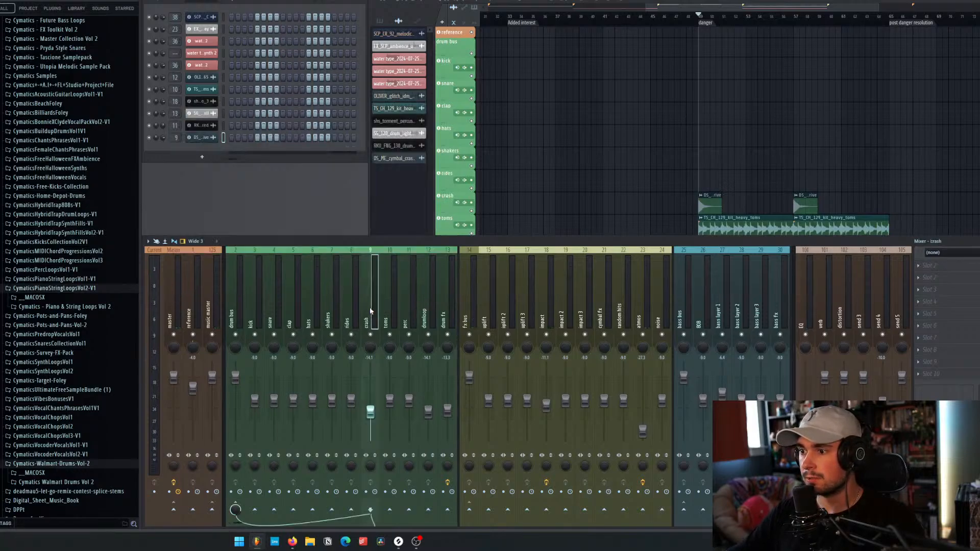
{"action": "left_click", "coordinate": [807, 319]}
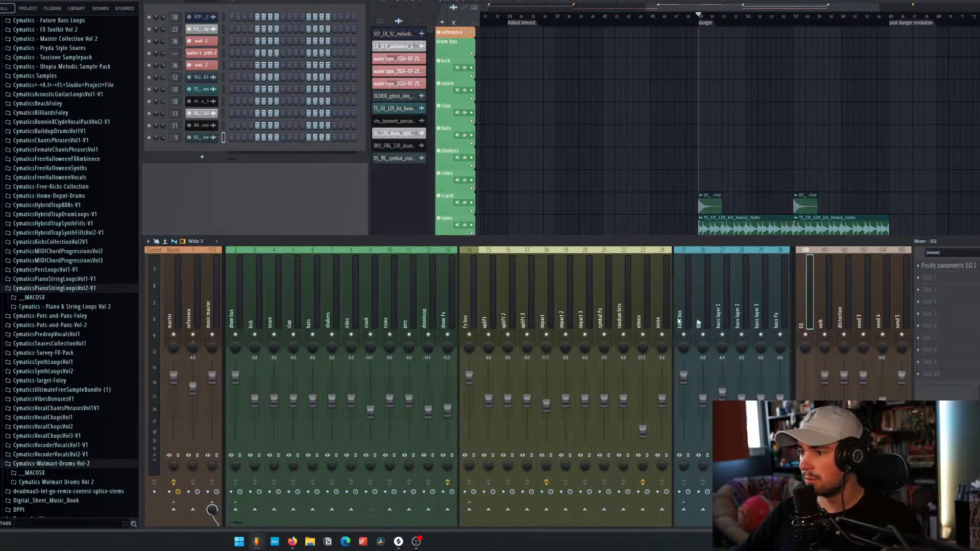
{"action": "left_click", "coordinate": [371, 301]}
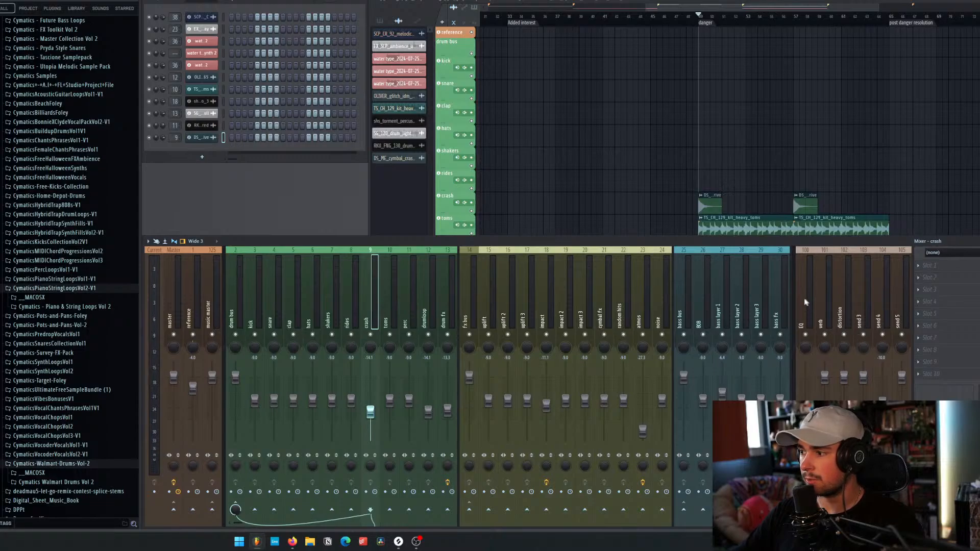
{"action": "right_click", "coordinate": [805, 509]}
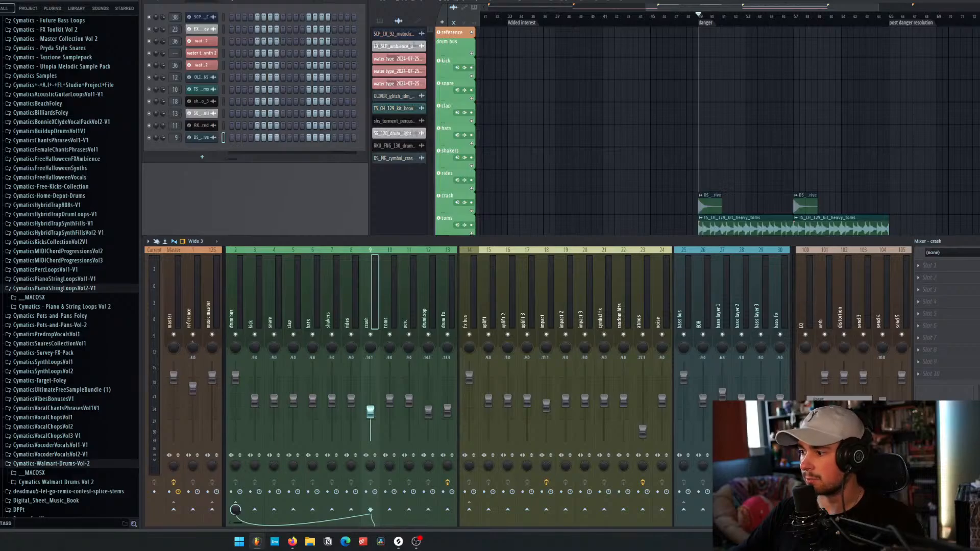
{"action": "left_click", "coordinate": [811, 401]}
{"action": "left_click", "coordinate": [805, 334]}
Step: Play the danger section with the EQ track muted and look at the verb and EQ tracks' effects
{"action": "key", "text": "space"}
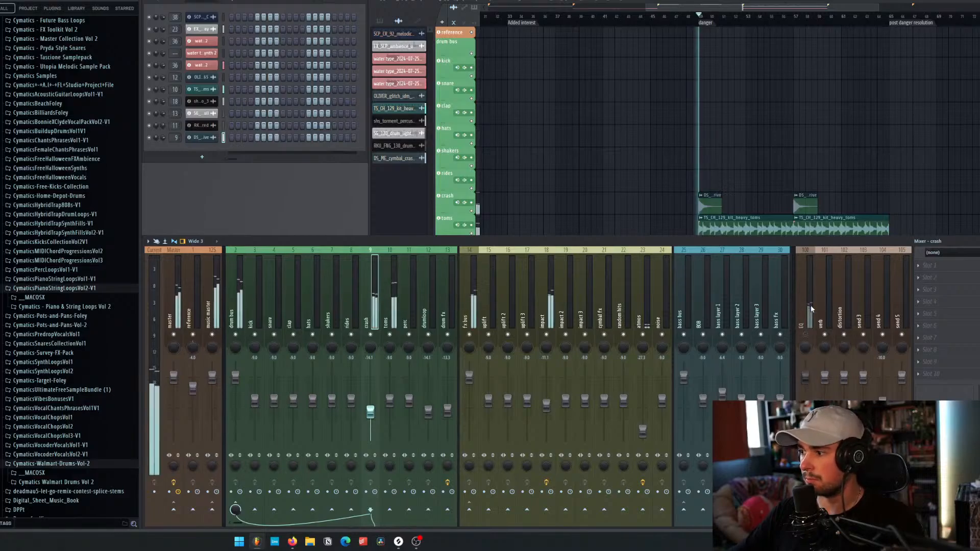
{"action": "key", "text": "space"}
{"action": "left_click", "coordinate": [819, 310]}
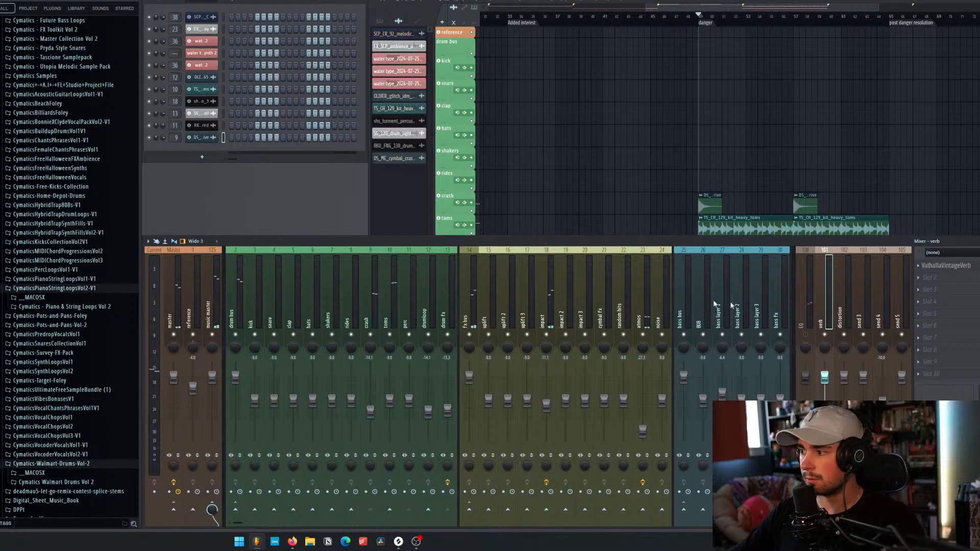
{"action": "left_click", "coordinate": [807, 299]}
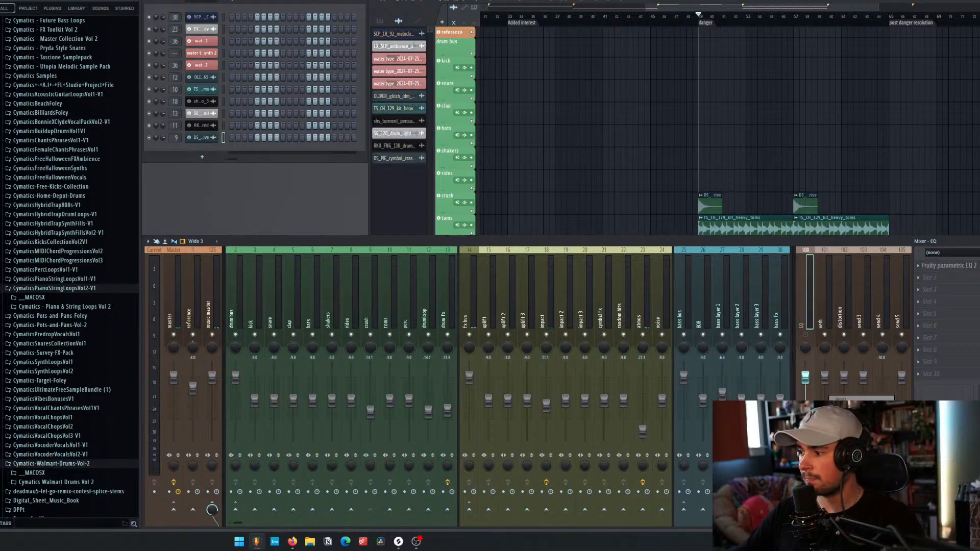
{"action": "key", "text": "space"}
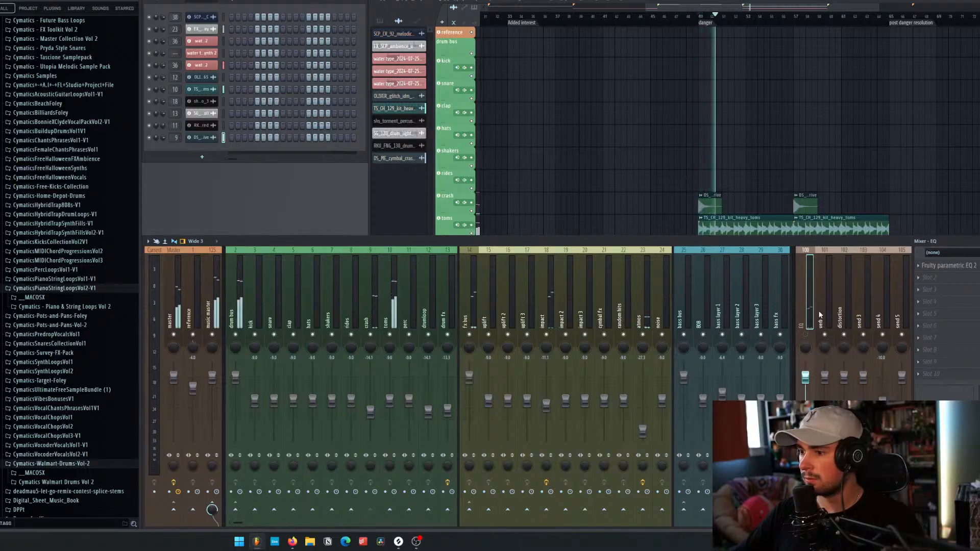
{"action": "key", "text": "space"}
Step: Unmute the EQ track, and inspect the distortion and verb send tracks
{"action": "left_click", "coordinate": [374, 313]}
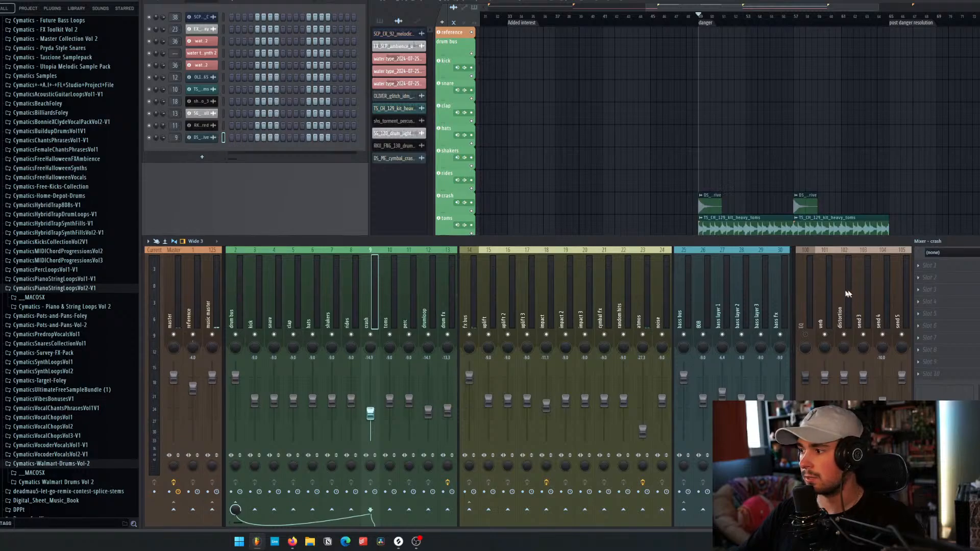
{"action": "left_click", "coordinate": [812, 333]}
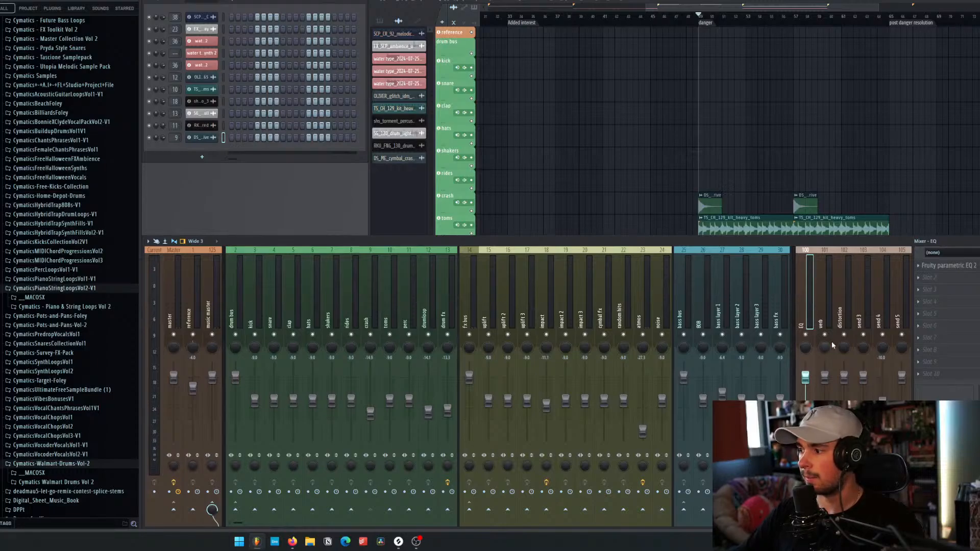
{"action": "left_click", "coordinate": [828, 311]}
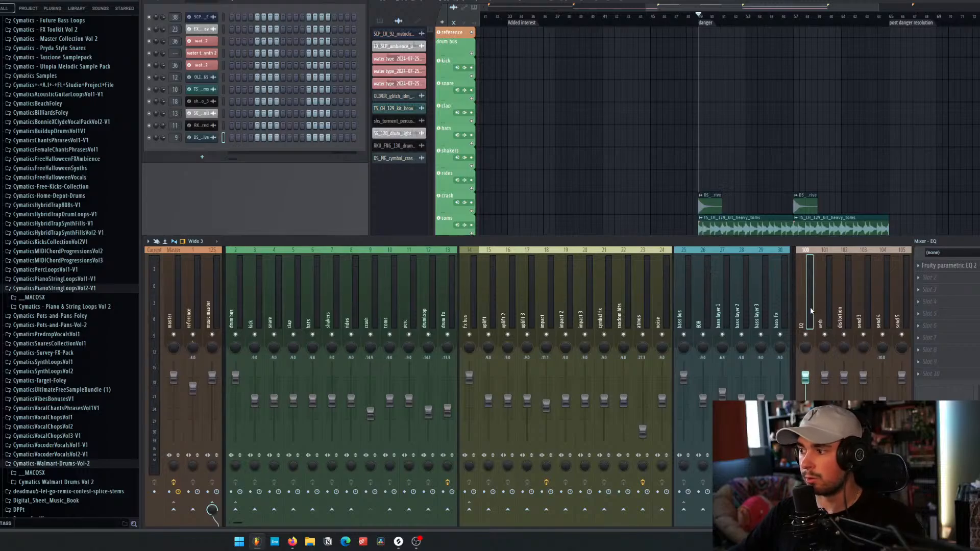
{"action": "left_click", "coordinate": [843, 314]}
{"action": "left_click", "coordinate": [823, 323]}
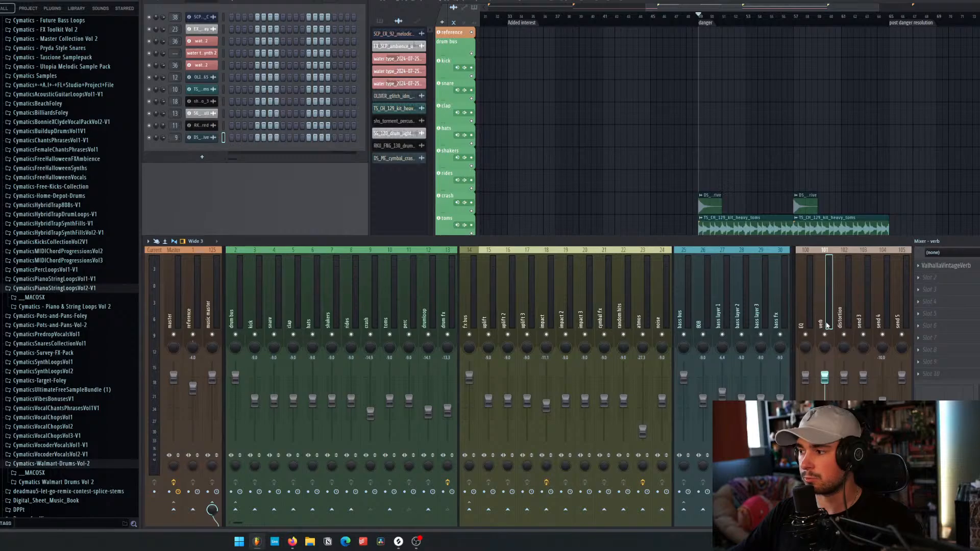
Step: Play the start of the danger section and inspect the routing of the music master and crash tracks
{"action": "key", "text": "space"}
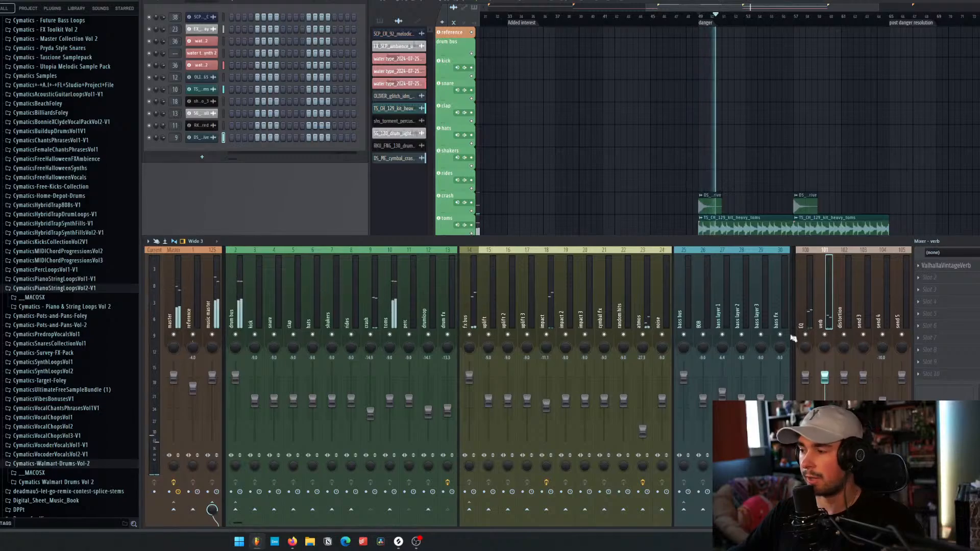
{"action": "left_click", "coordinate": [805, 299]}
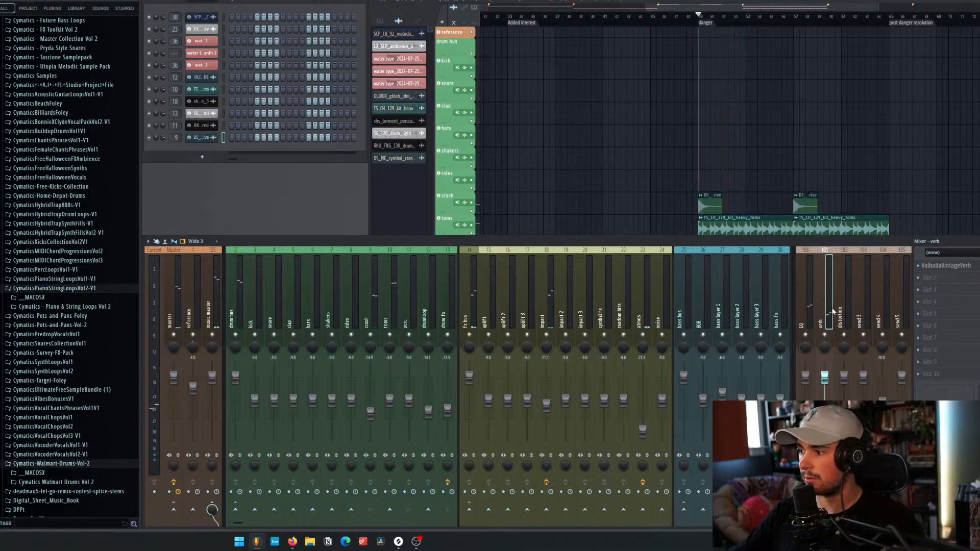
{"action": "left_click", "coordinate": [212, 306]}
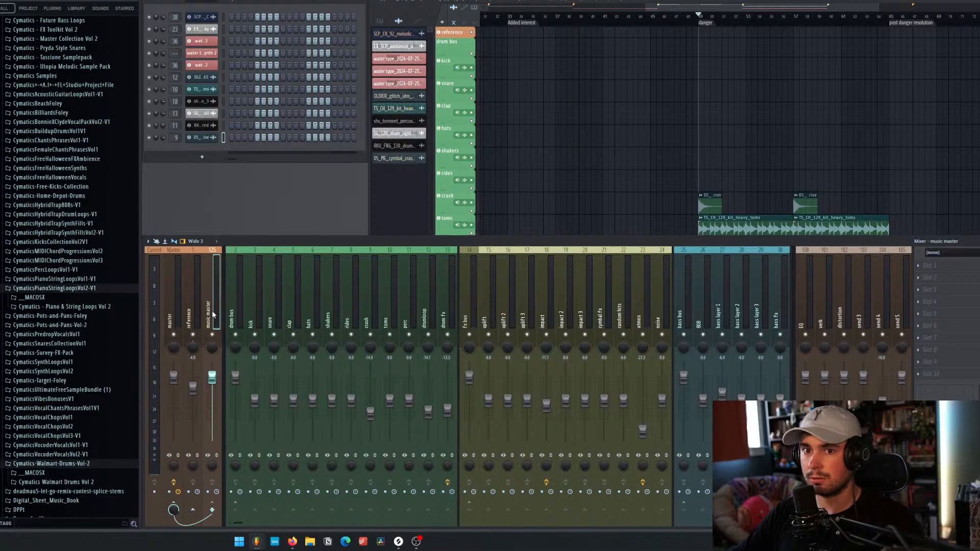
{"action": "left_click", "coordinate": [372, 313]}
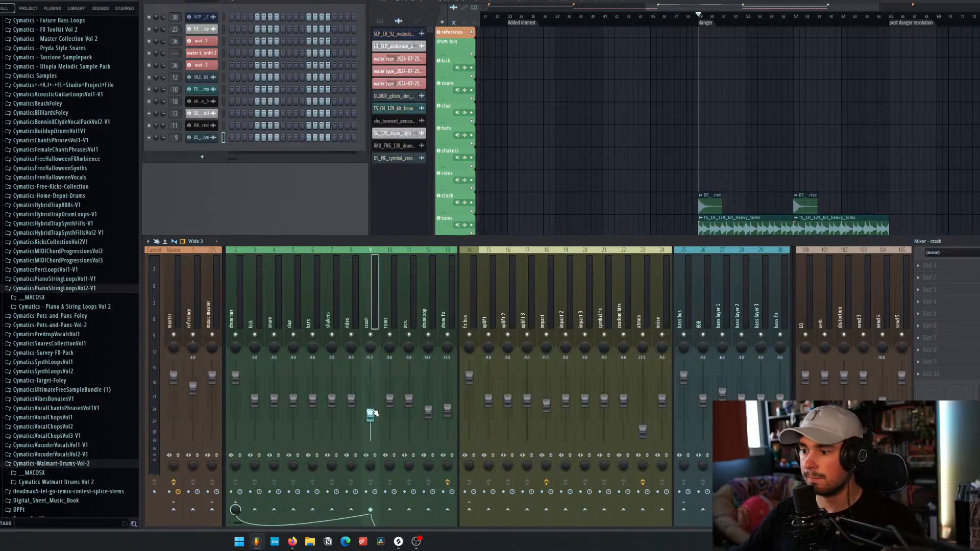
Step: Audition the crash track in the danger section, soloed with and without its routing to the drum bus
{"action": "key", "text": "space"}
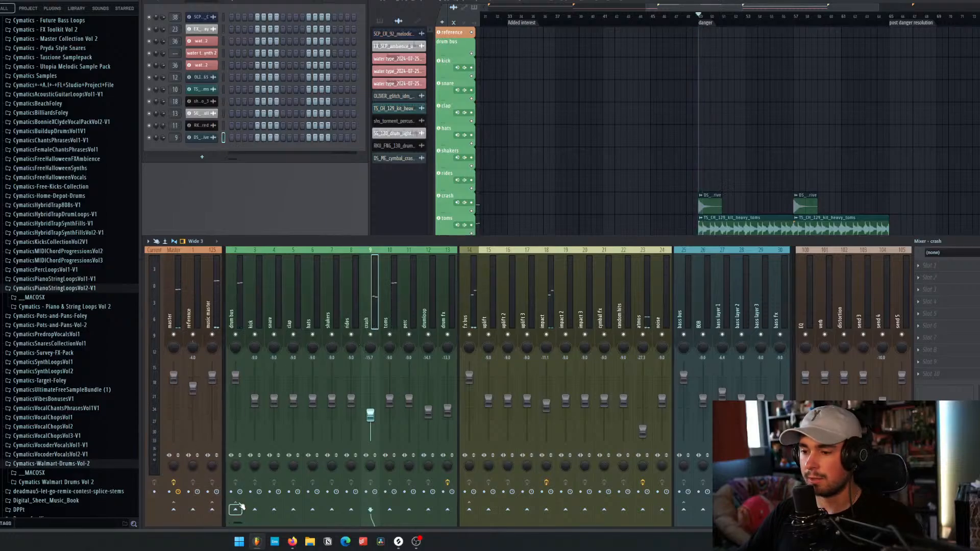
{"action": "key", "text": "space"}
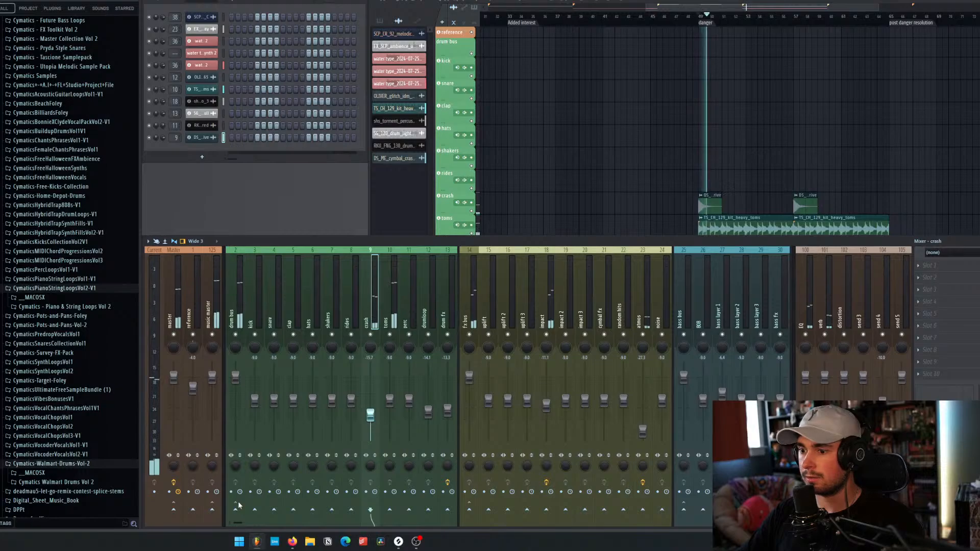
{"action": "key", "text": "space"}
{"action": "key", "text": "space"}
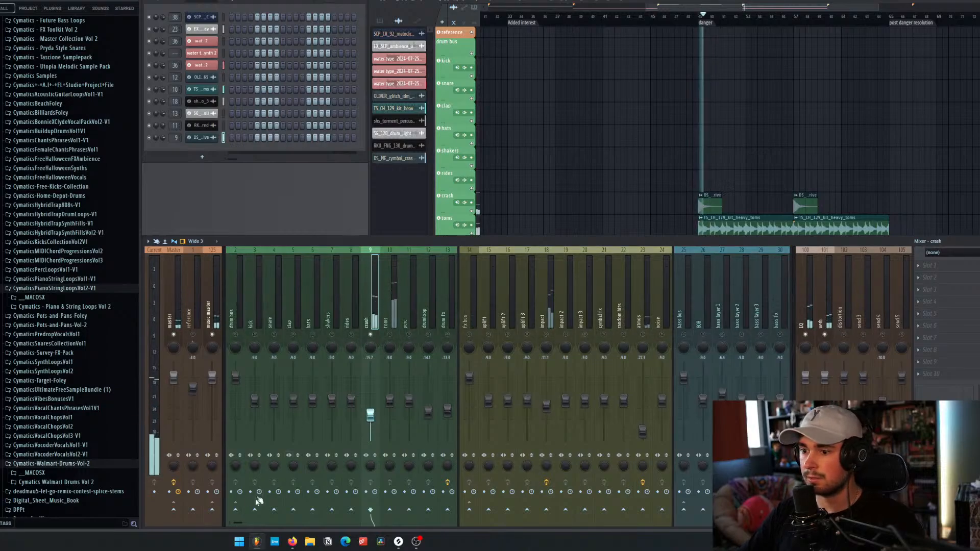
{"action": "key", "text": "space"}
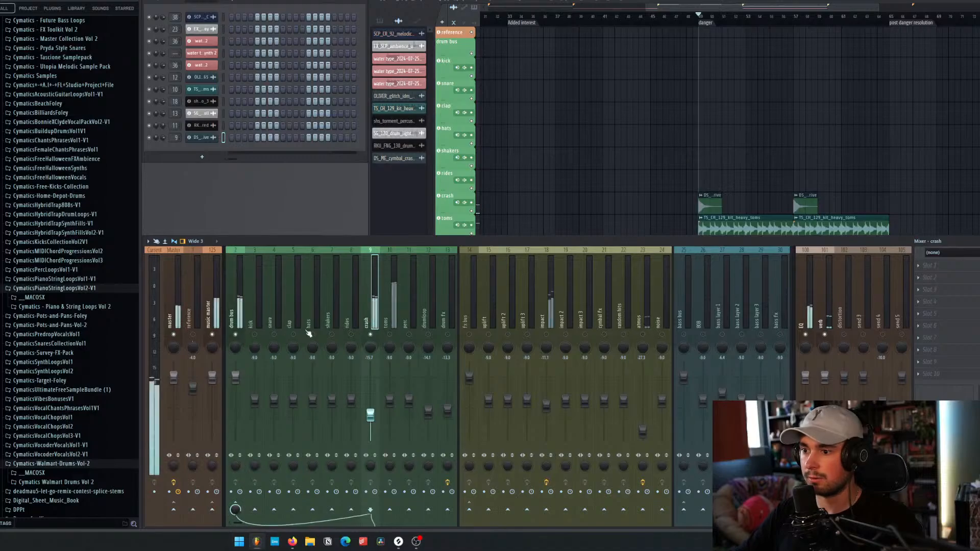
{"action": "key", "text": "space"}
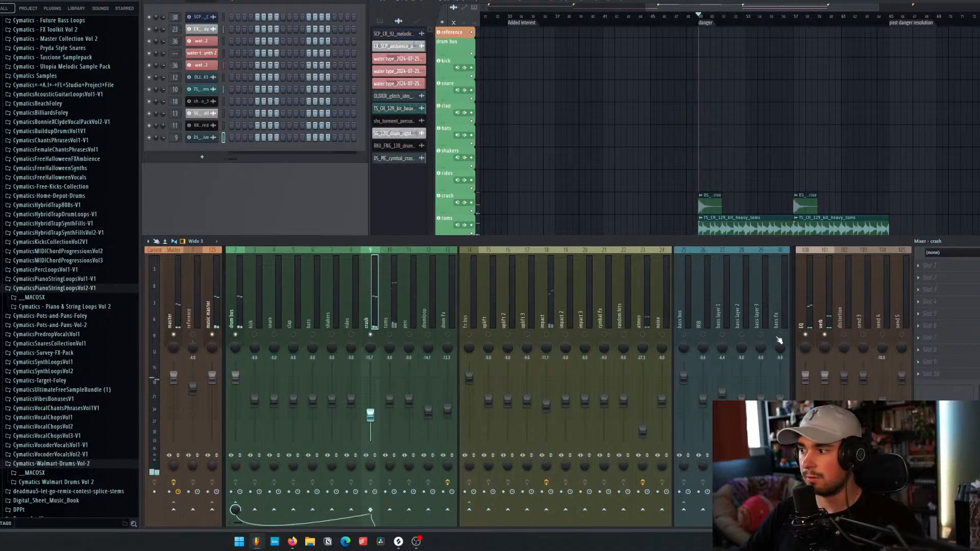
Step: Audition the soloed crash with the verb and EQ sends muted in turn, and restore all tracks to the mix
{"action": "left_click", "coordinate": [825, 335]}
{"action": "key", "text": "space"}
{"action": "key", "text": "space"}
{"action": "left_click", "coordinate": [806, 334]}
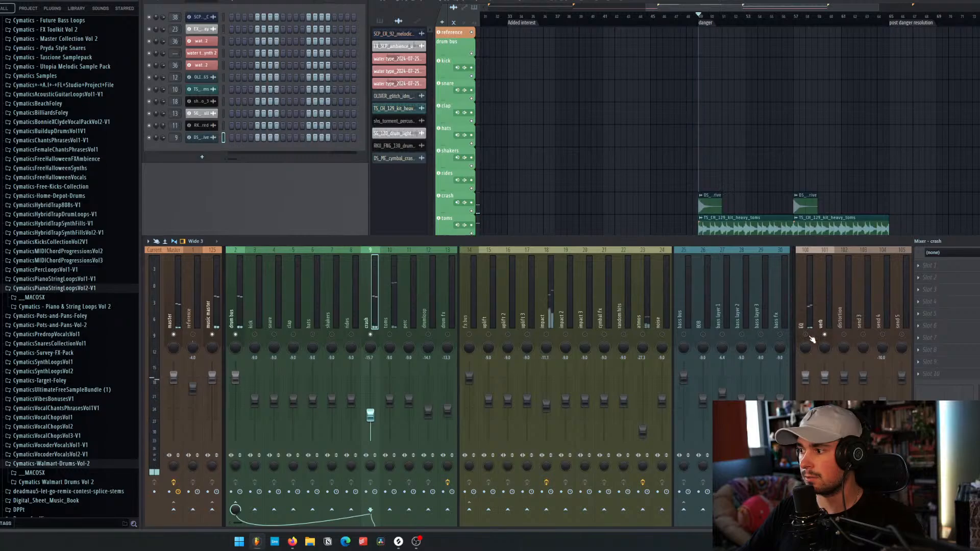
{"action": "key", "text": "space"}
{"action": "key", "text": "space"}
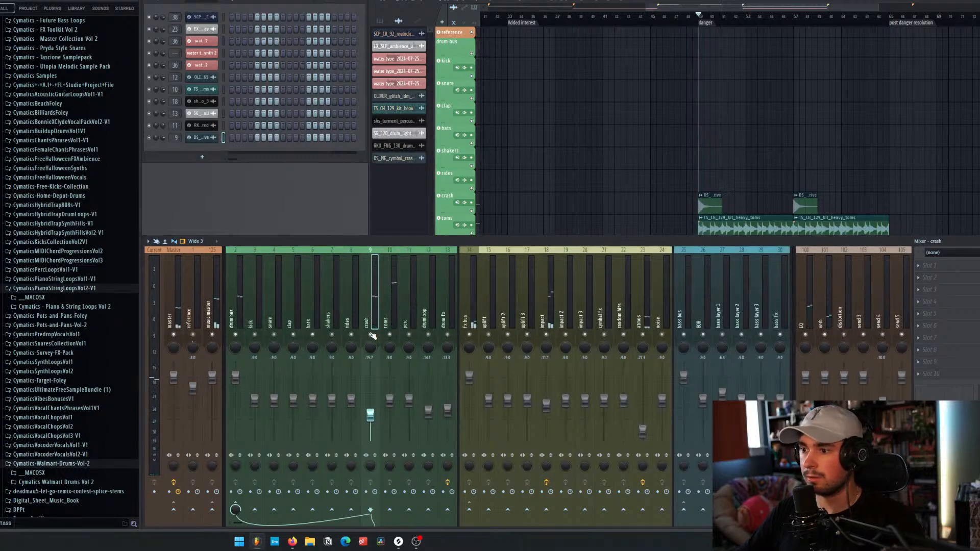
Step: Lower the crash track's volume slightly while playing the danger section, and return to the playlist
{"action": "left_click", "coordinate": [653, 10]}
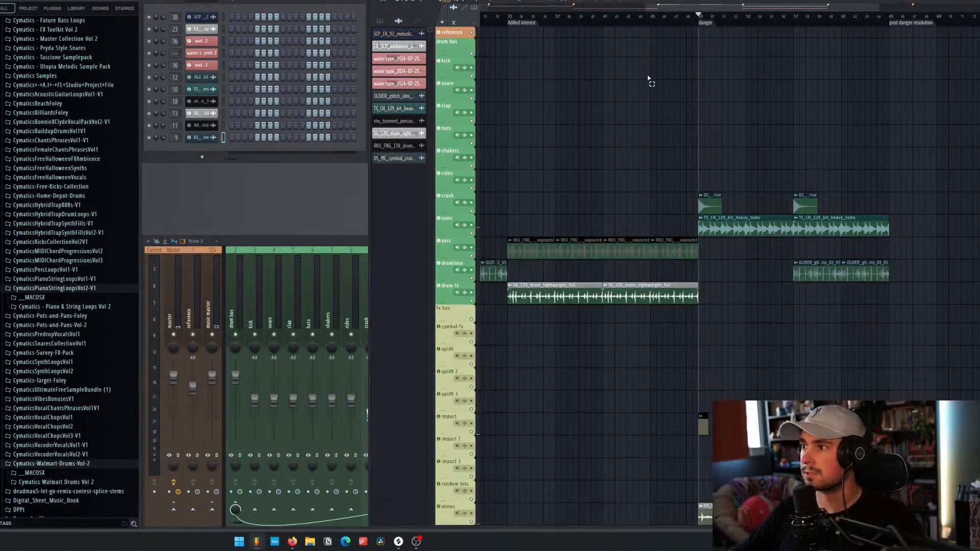
{"action": "key", "text": "space"}
{"action": "scroll", "coordinate": [637, 102], "scroll_direction": "down", "scroll_amount": 3}
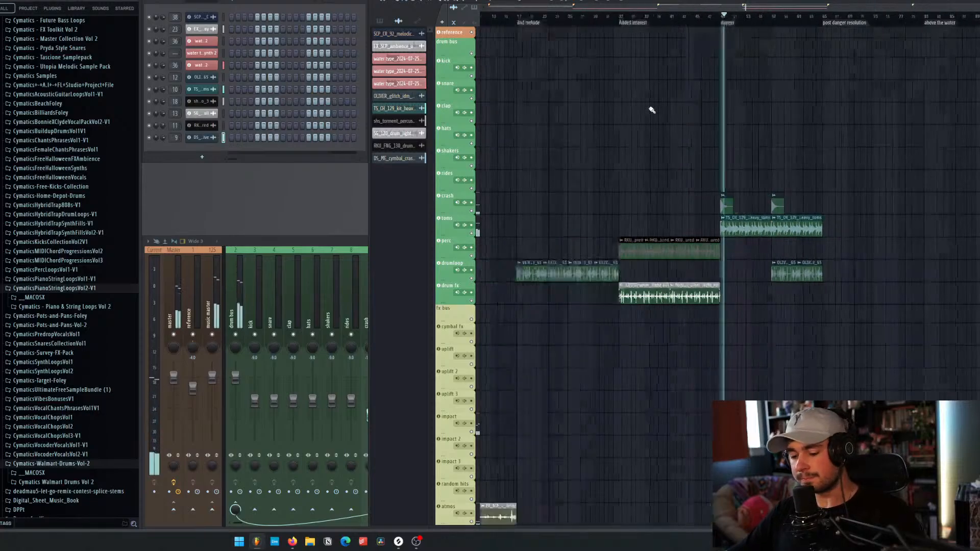
{"action": "left_click", "coordinate": [371, 412]}
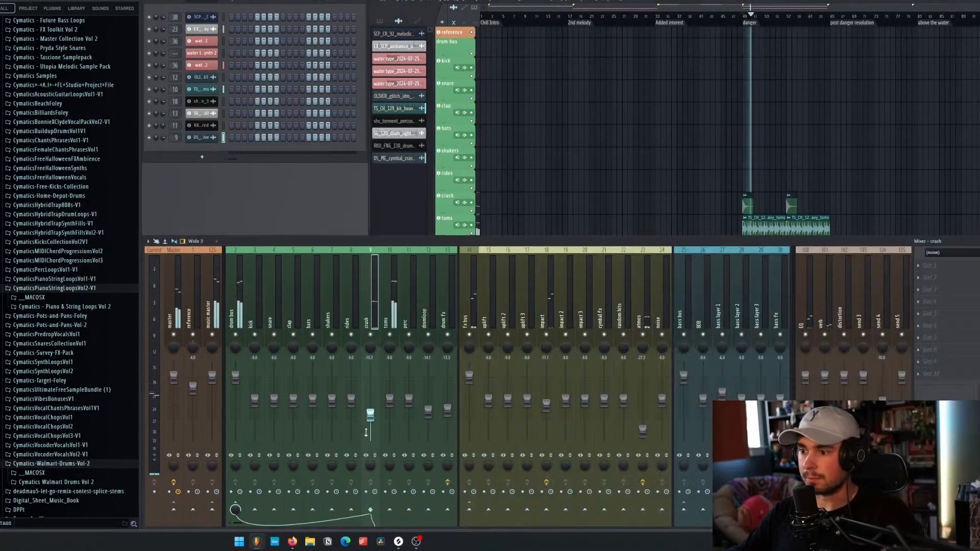
{"action": "key", "text": "space"}
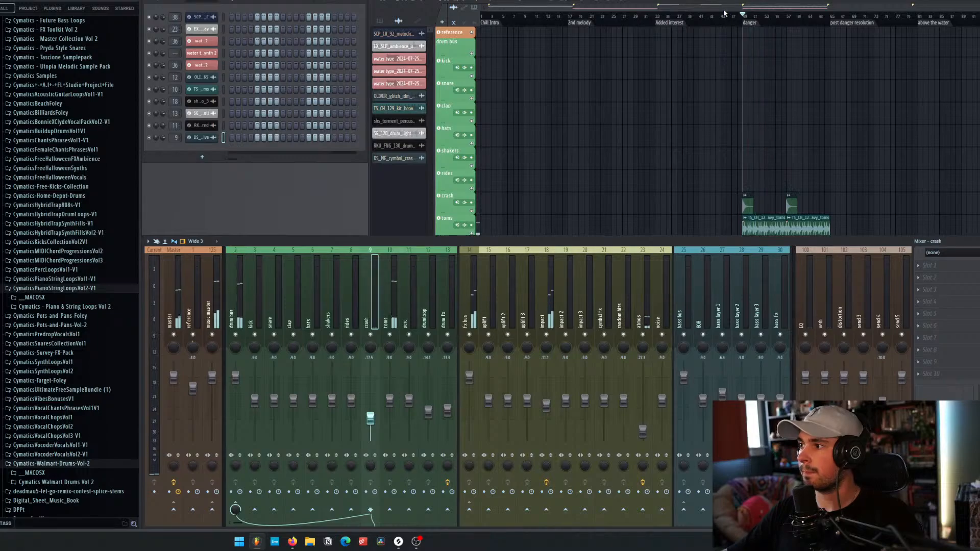
{"action": "left_click", "coordinate": [709, 78]}
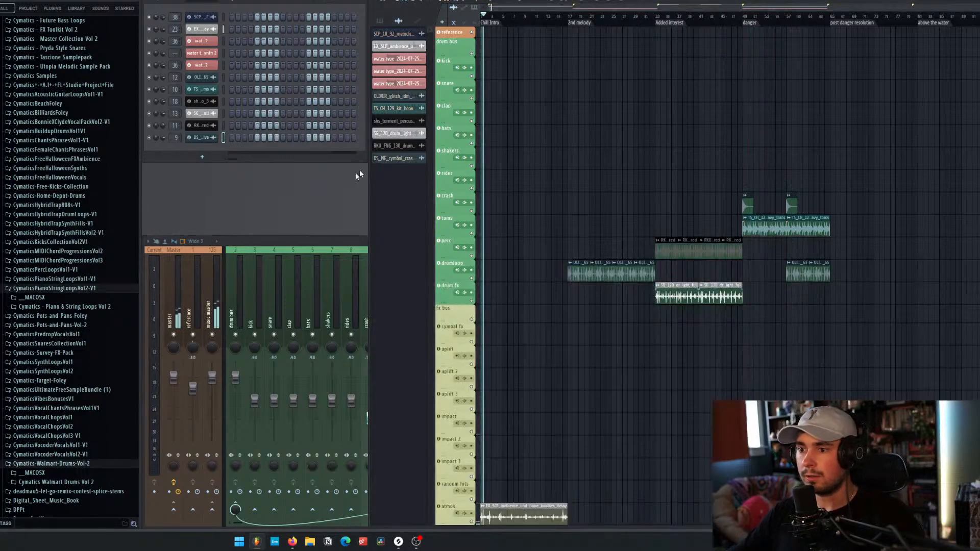
Step: Raise the pluck track's volume slightly in the mixer
{"action": "scroll", "coordinate": [500, 231], "scroll_direction": "down", "scroll_amount": 10}
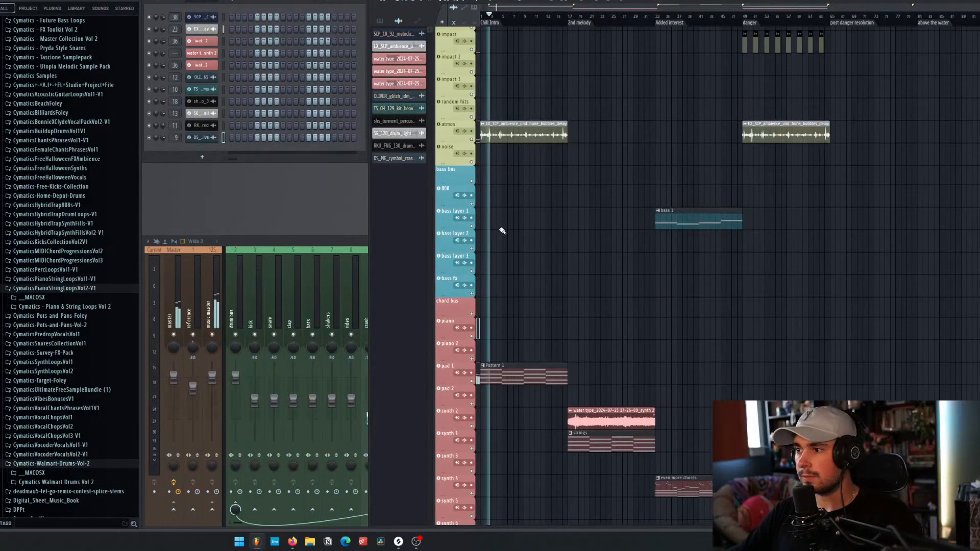
{"action": "left_click", "coordinate": [362, 275]}
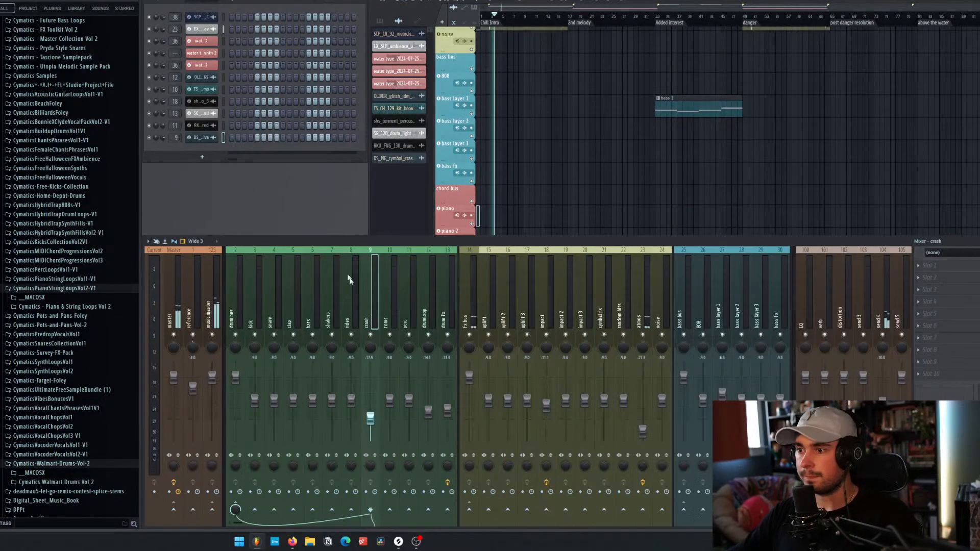
{"action": "scroll", "coordinate": [352, 280], "scroll_direction": "down", "scroll_amount": 5}
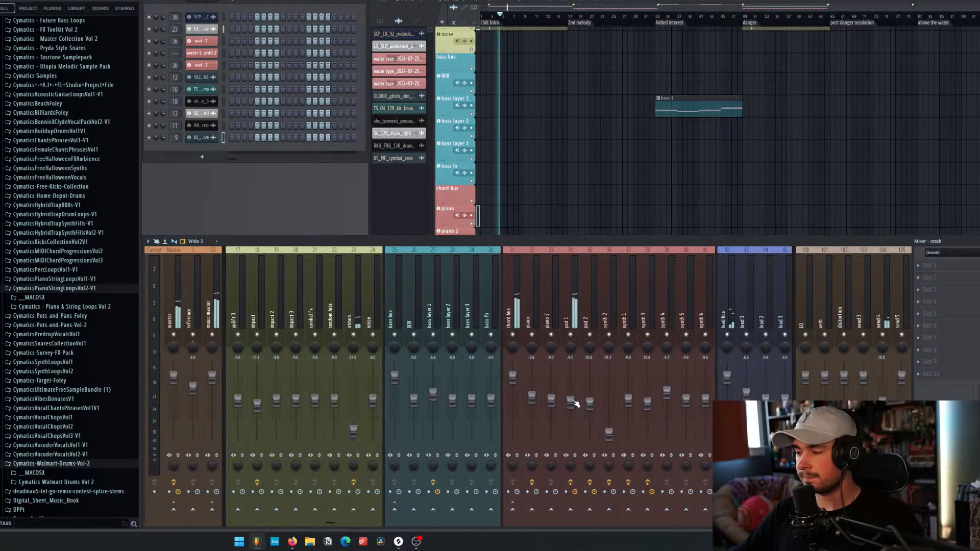
{"action": "scroll", "coordinate": [576, 351], "scroll_direction": "down", "scroll_amount": 4}
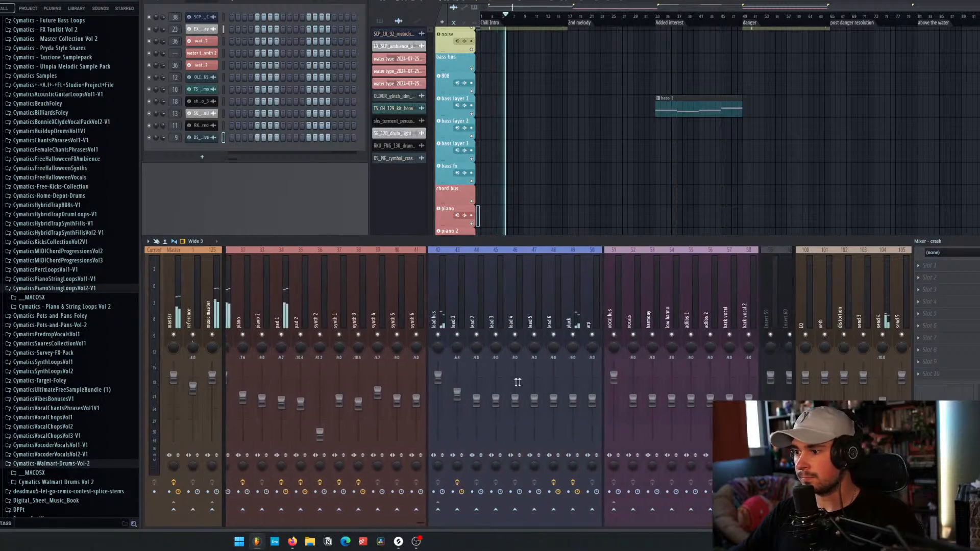
{"action": "left_click_drag", "start_coordinate": [579, 410], "coordinate": [577, 406]}
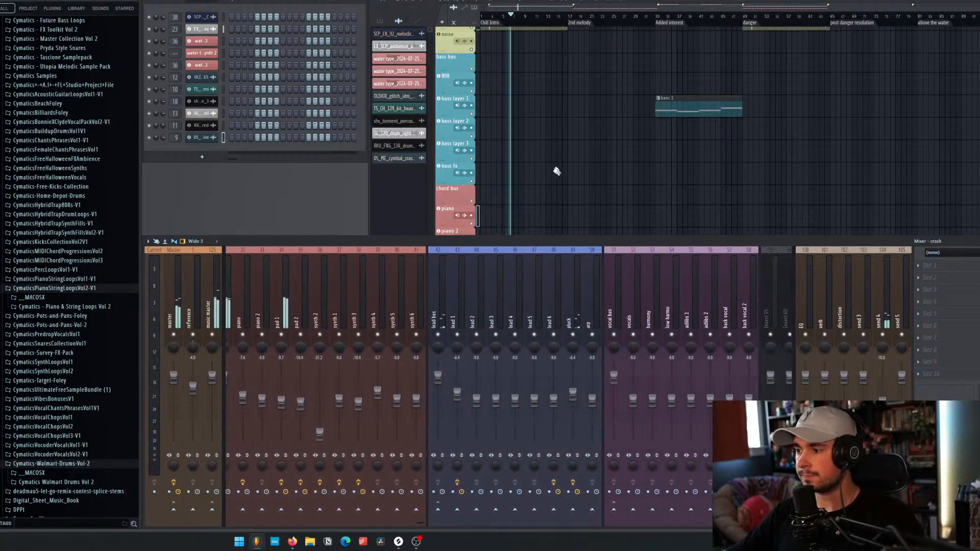
Step: Raise the atmos track's volume slightly in the mixer to bring up the ambience clip
{"action": "scroll", "coordinate": [557, 189], "scroll_direction": "down", "scroll_amount": 10}
{"action": "scroll", "coordinate": [556, 190], "scroll_direction": "down", "scroll_amount": 10}
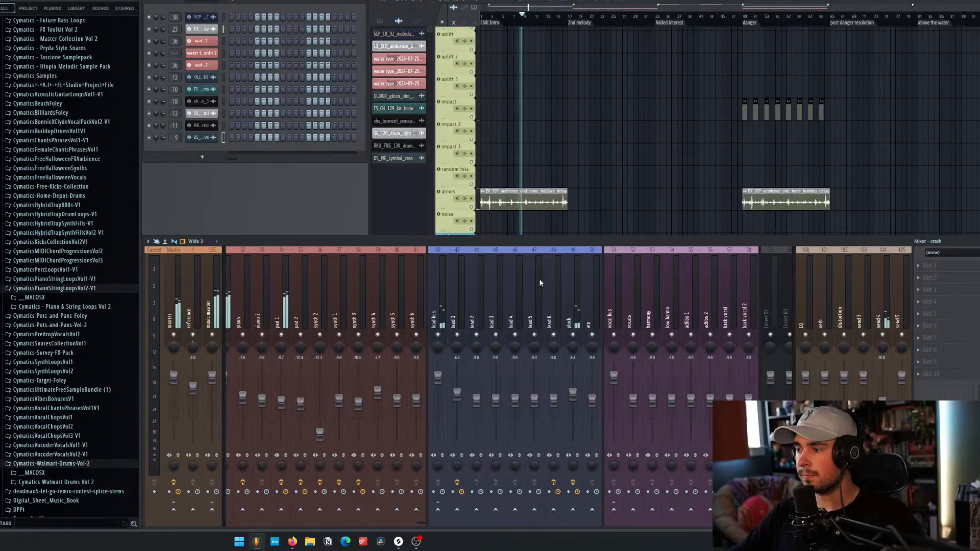
{"action": "scroll", "coordinate": [422, 306], "scroll_direction": "up", "scroll_amount": 5}
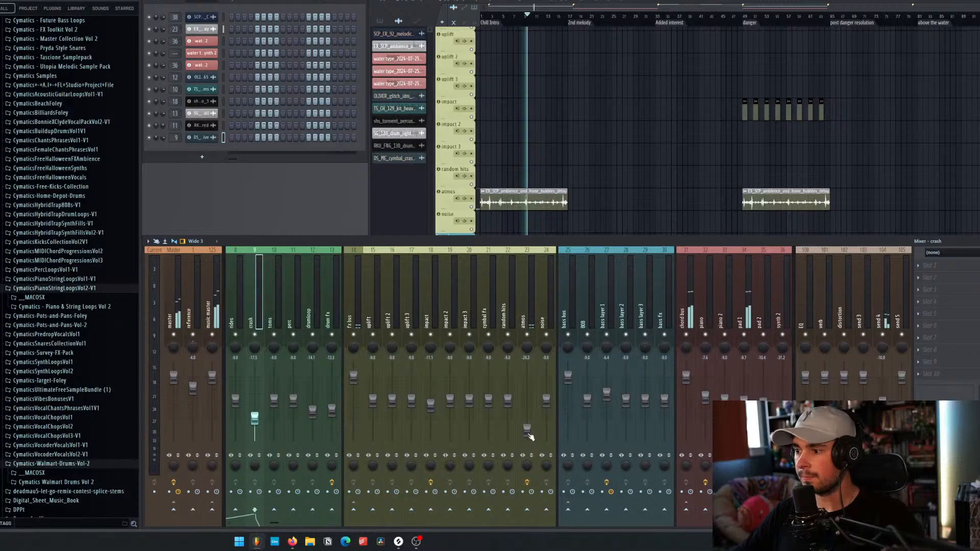
Step: Open the ZGameEditor Visualizer on the master track to view the underwater reference image
{"action": "left_click", "coordinate": [178, 312]}
{"action": "left_click", "coordinate": [942, 375]}
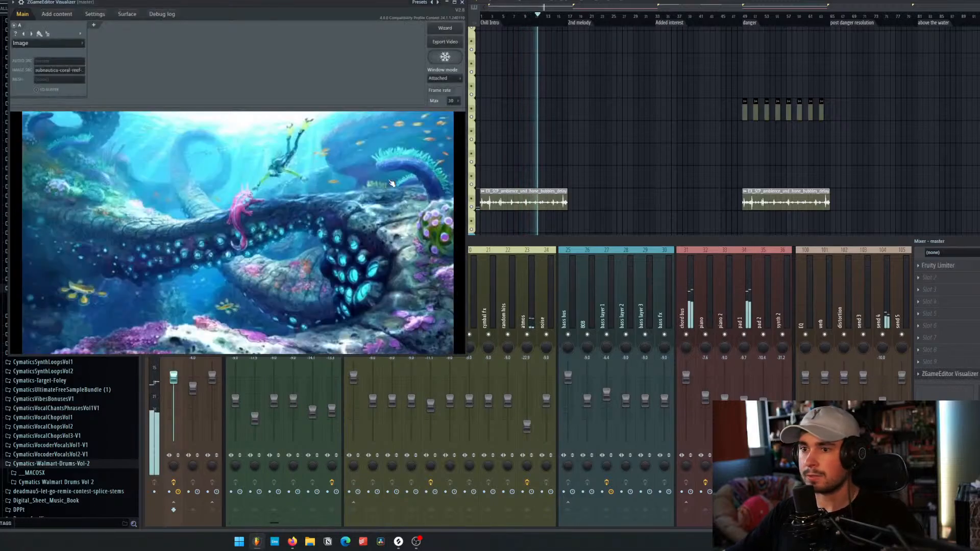
Step: Review the playlist clips of the Chill Intro and 2nd melody sections against the image while the song plays
{"action": "left_click", "coordinate": [648, 8]}
{"action": "scroll", "coordinate": [609, 73], "scroll_direction": "down", "scroll_amount": 8}
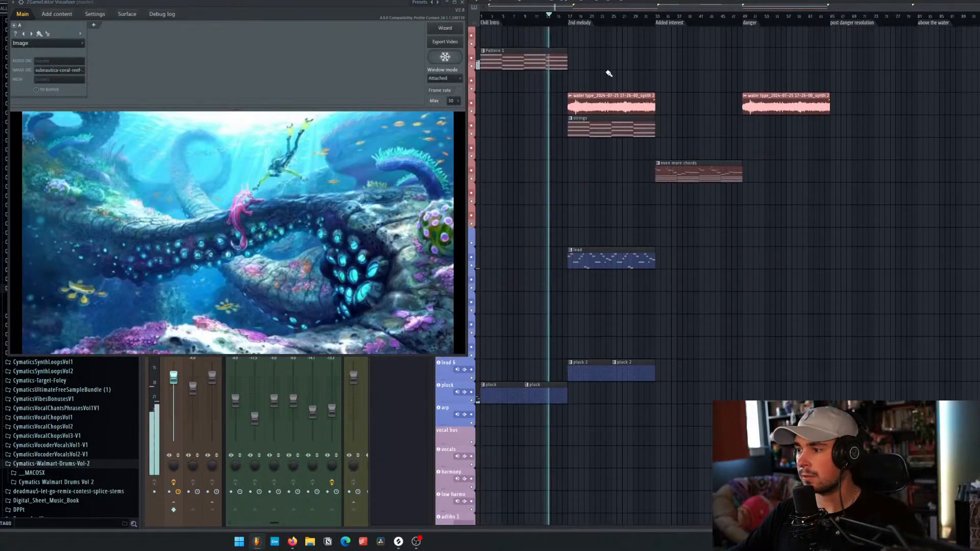
{"action": "scroll", "coordinate": [609, 73], "scroll_direction": "down", "scroll_amount": 4}
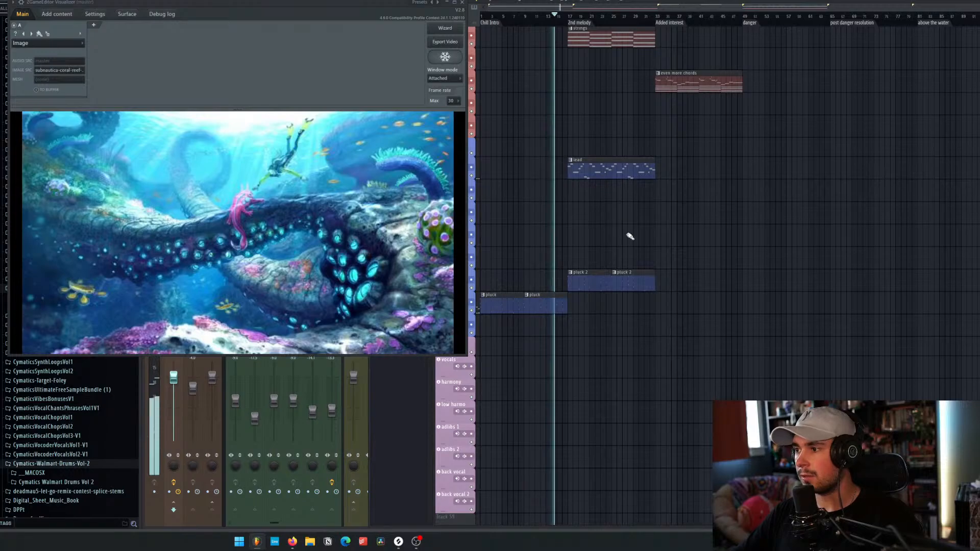
{"action": "scroll", "coordinate": [630, 237], "scroll_direction": "down", "scroll_amount": 12}
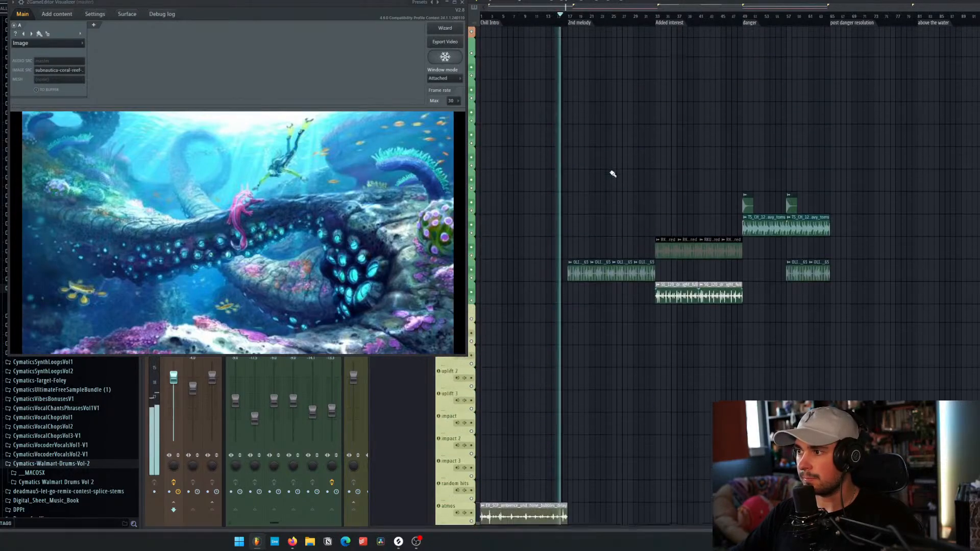
{"action": "scroll", "coordinate": [612, 281], "scroll_direction": "down", "scroll_amount": 10}
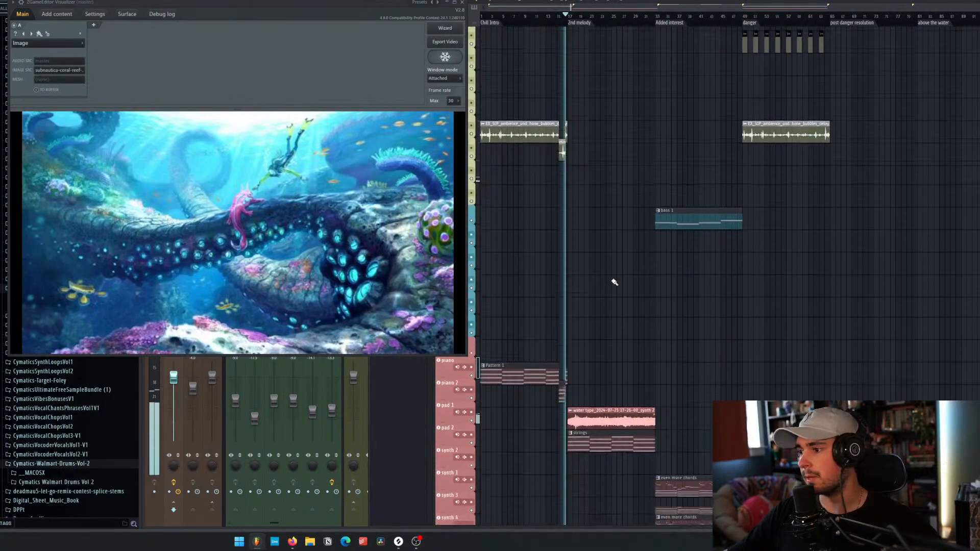
{"action": "scroll", "coordinate": [614, 283], "scroll_direction": "down", "scroll_amount": 6}
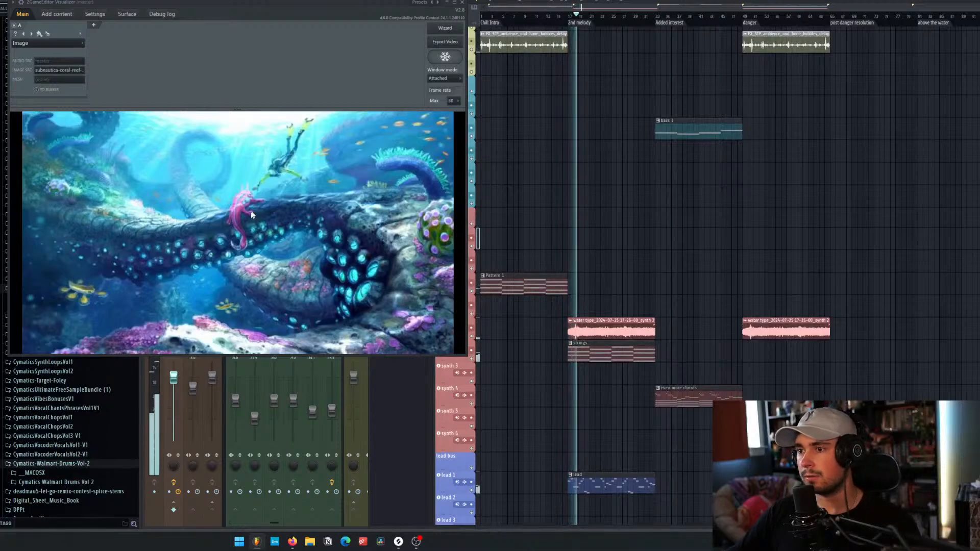
{"action": "scroll", "coordinate": [646, 232], "scroll_direction": "down", "scroll_amount": 10}
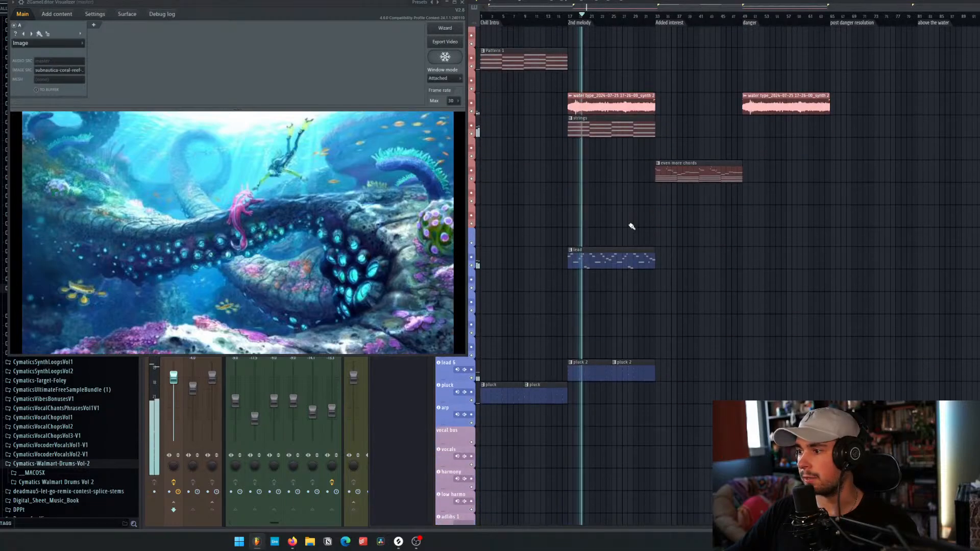
{"action": "scroll", "coordinate": [705, 242], "scroll_direction": "up", "scroll_amount": 6}
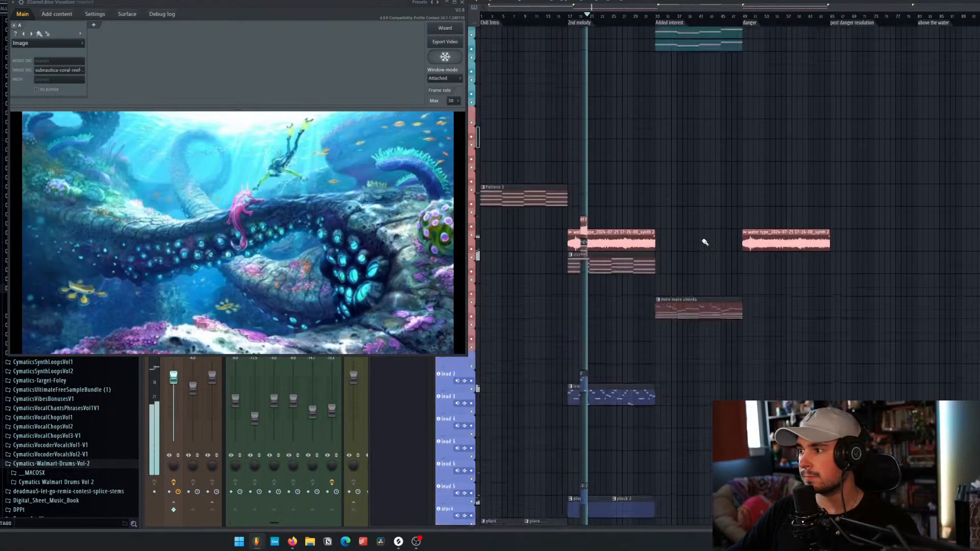
{"action": "scroll", "coordinate": [705, 242], "scroll_direction": "up", "scroll_amount": 12}
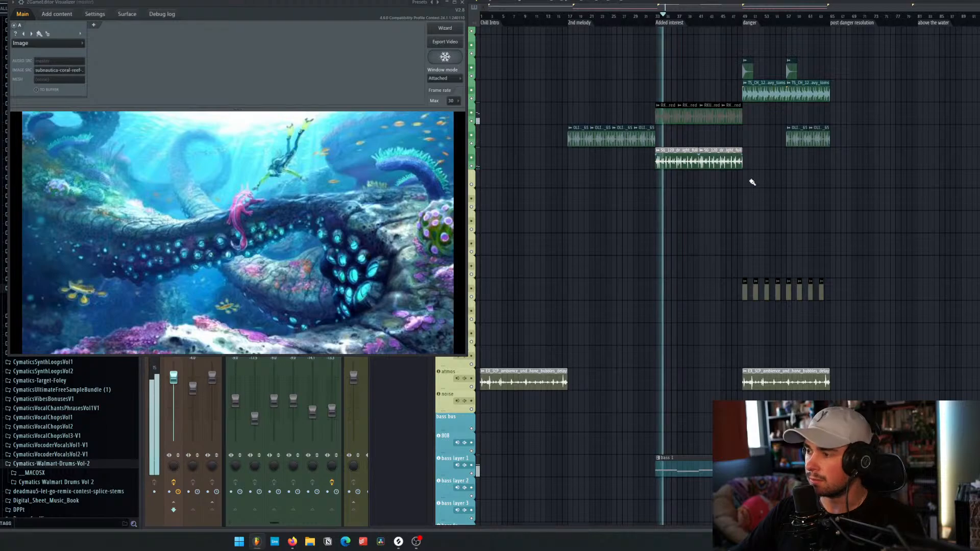
Step: Examine the drum, bass and chord clips of the Added interest section during playback
{"action": "scroll", "coordinate": [685, 204], "scroll_direction": "down", "scroll_amount": 15}
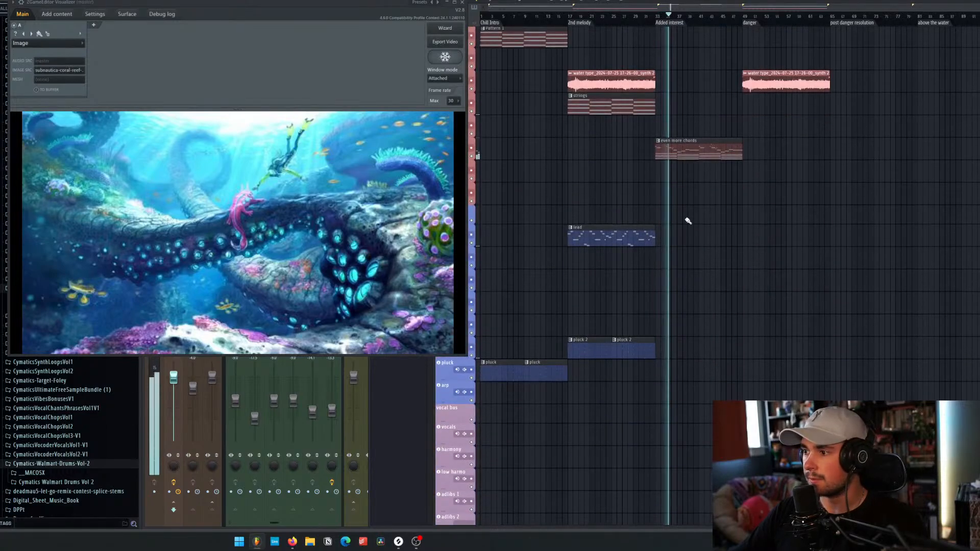
{"action": "scroll", "coordinate": [688, 220], "scroll_direction": "up", "scroll_amount": 8}
{"action": "scroll", "coordinate": [691, 223], "scroll_direction": "up", "scroll_amount": 8}
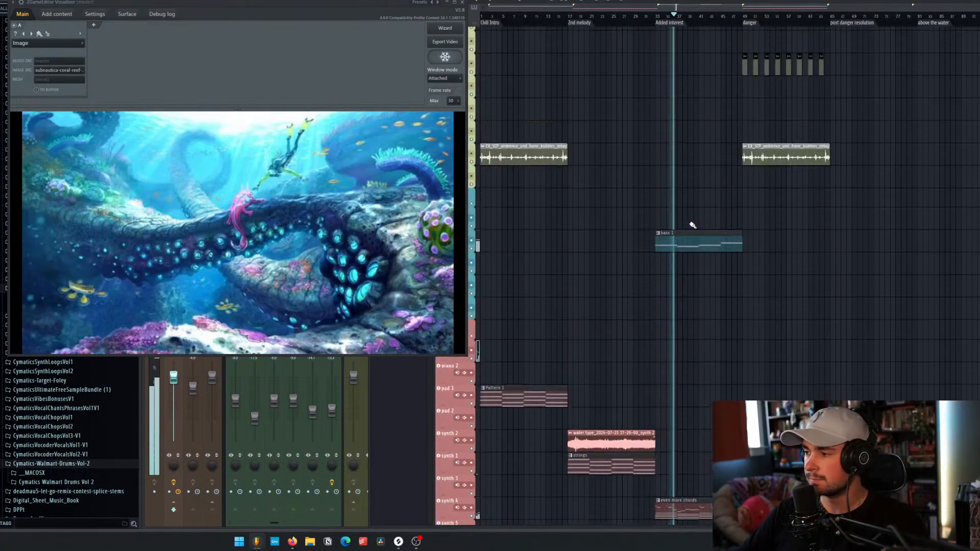
{"action": "scroll", "coordinate": [692, 223], "scroll_direction": "up", "scroll_amount": 15}
{"action": "scroll", "coordinate": [689, 220], "scroll_direction": "down", "scroll_amount": 20}
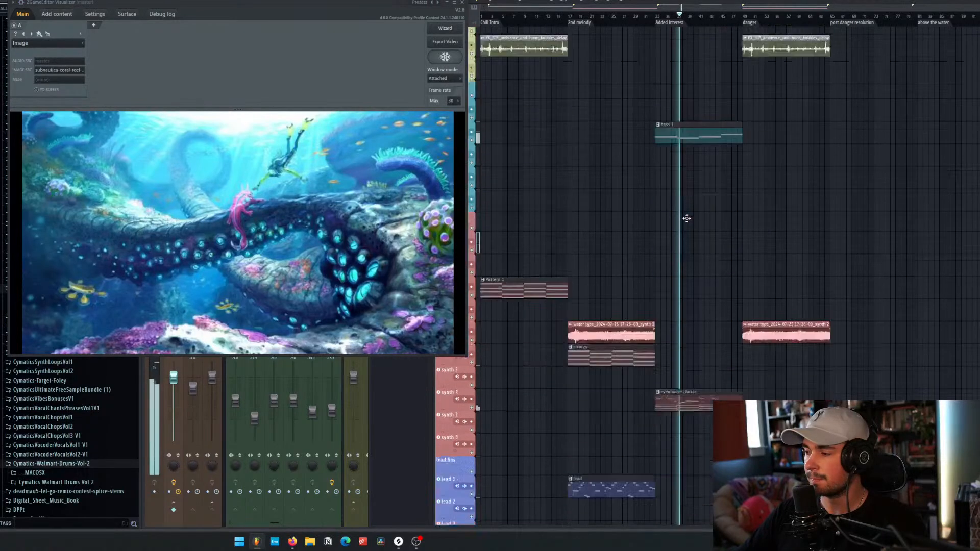
{"action": "scroll", "coordinate": [689, 217], "scroll_direction": "down", "scroll_amount": 3}
{"action": "scroll", "coordinate": [673, 214], "scroll_direction": "down", "scroll_amount": 7}
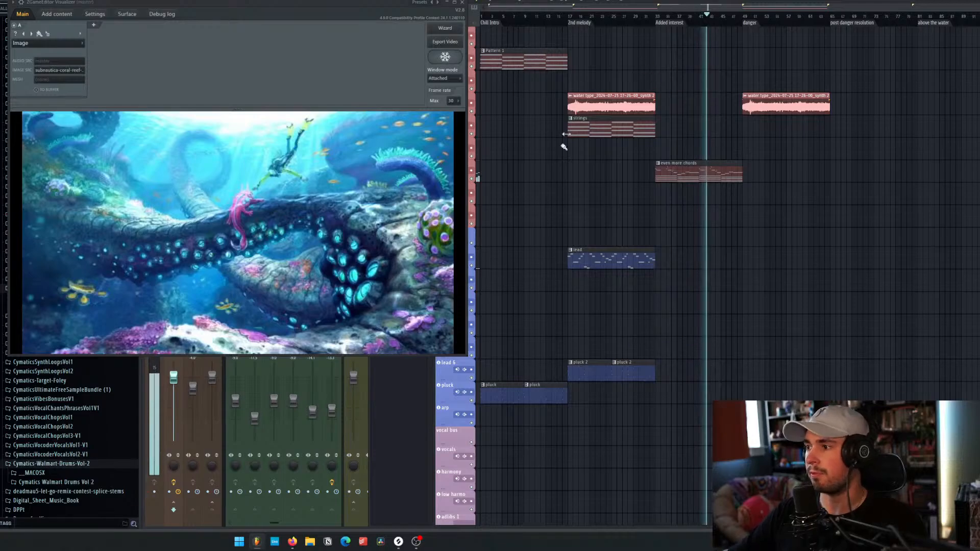
{"action": "scroll", "coordinate": [638, 239], "scroll_direction": "up", "scroll_amount": 9}
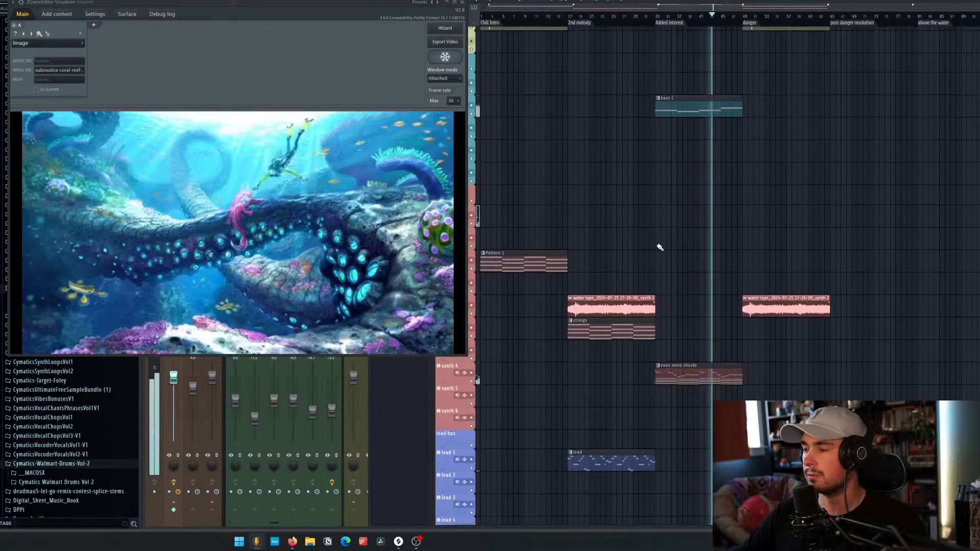
{"action": "scroll", "coordinate": [656, 240], "scroll_direction": "down", "scroll_amount": 7}
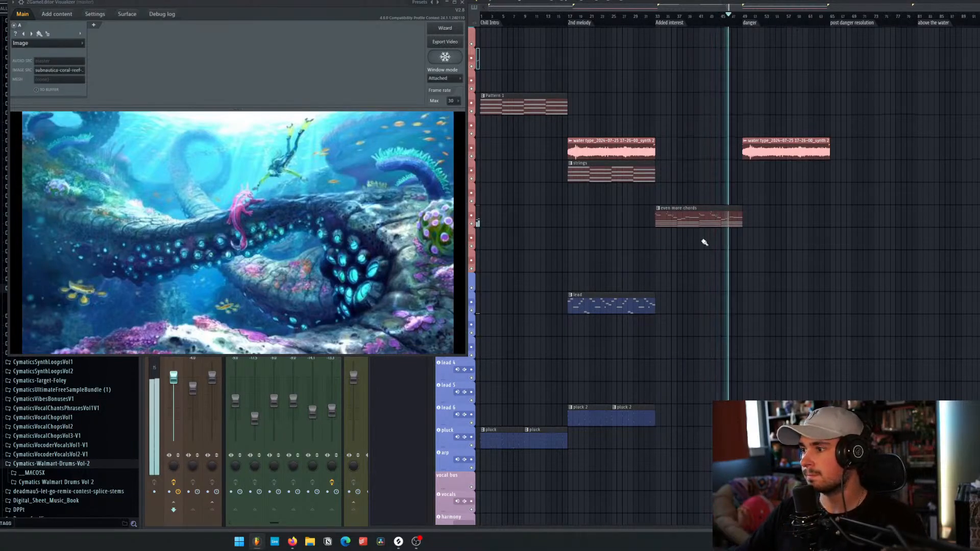
{"action": "scroll", "coordinate": [705, 241], "scroll_direction": "up", "scroll_amount": 7}
{"action": "scroll", "coordinate": [700, 244], "scroll_direction": "down", "scroll_amount": 1}
{"action": "scroll", "coordinate": [701, 244], "scroll_direction": "down", "scroll_amount": 10}
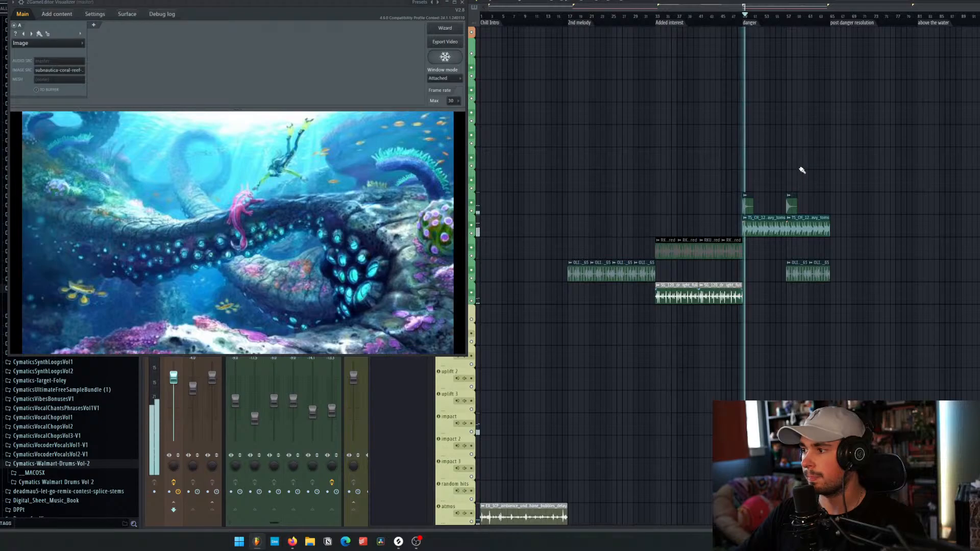
Step: Place another bass 1 pattern clip on the bass layer 1 track at the start of the danger section
{"action": "scroll", "coordinate": [802, 170], "scroll_direction": "down", "scroll_amount": 15}
{"action": "scroll", "coordinate": [810, 171], "scroll_direction": "down", "scroll_amount": 5}
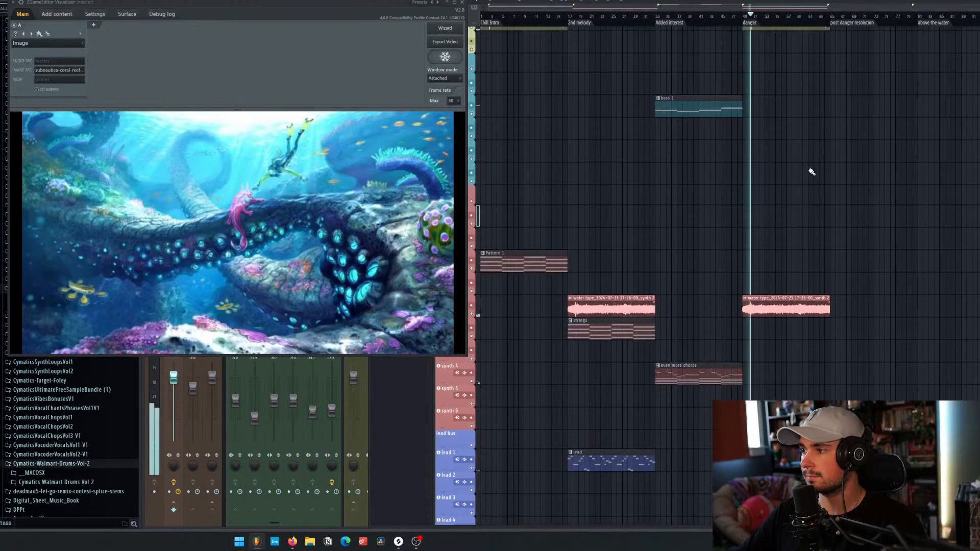
{"action": "left_click", "coordinate": [751, 117]}
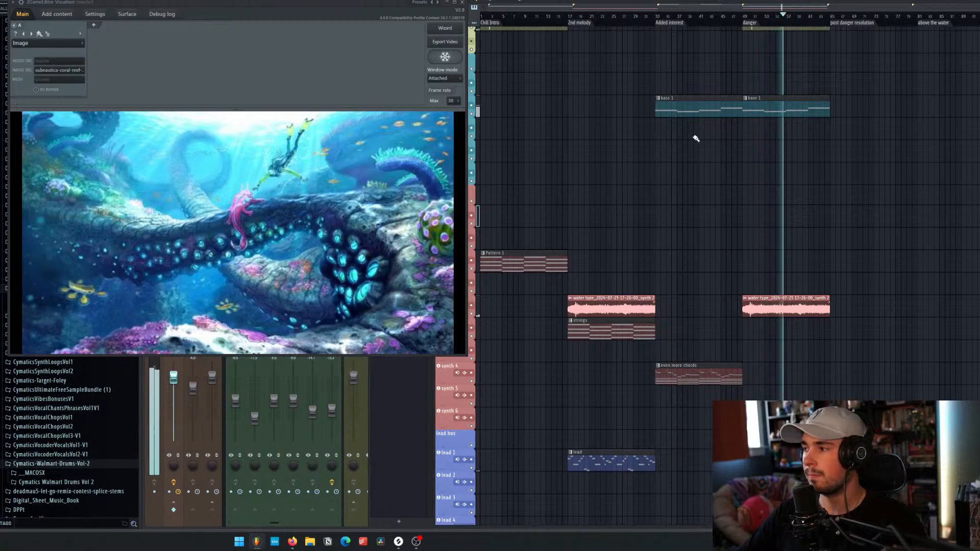
Step: Listen to the danger section with the extra bass clip and close the ZGameEditor Visualizer
{"action": "scroll", "coordinate": [863, 189], "scroll_direction": "up", "scroll_amount": 10}
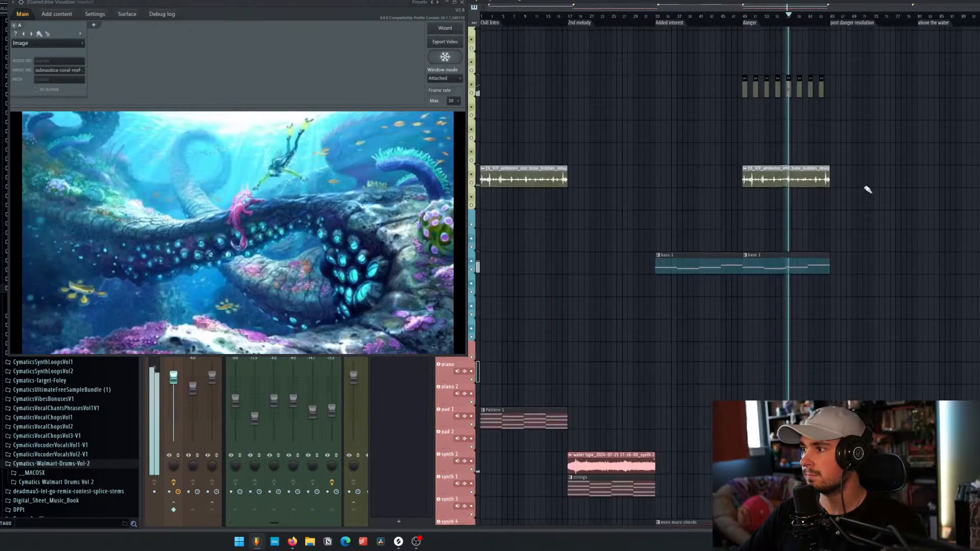
{"action": "scroll", "coordinate": [863, 188], "scroll_direction": "down", "scroll_amount": 10}
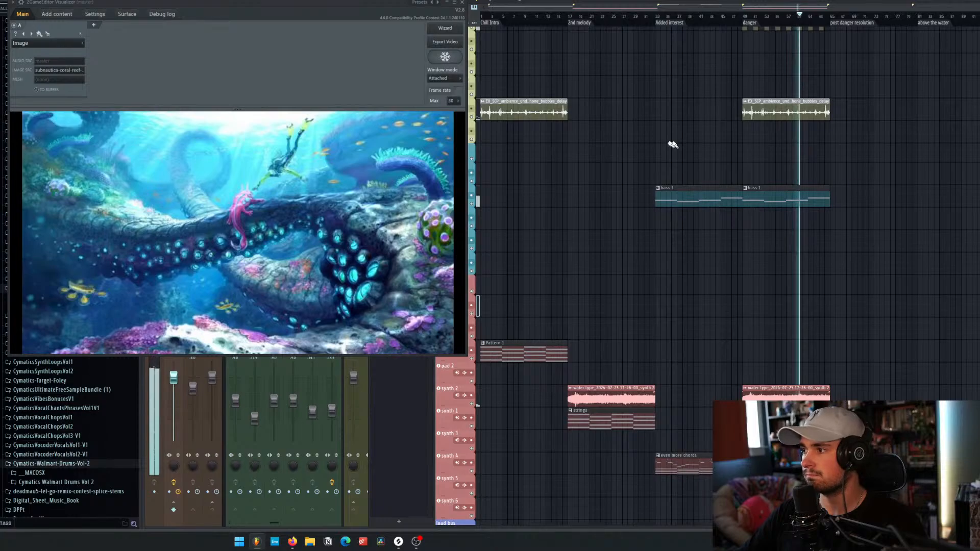
{"action": "left_click", "coordinate": [462, 2]}
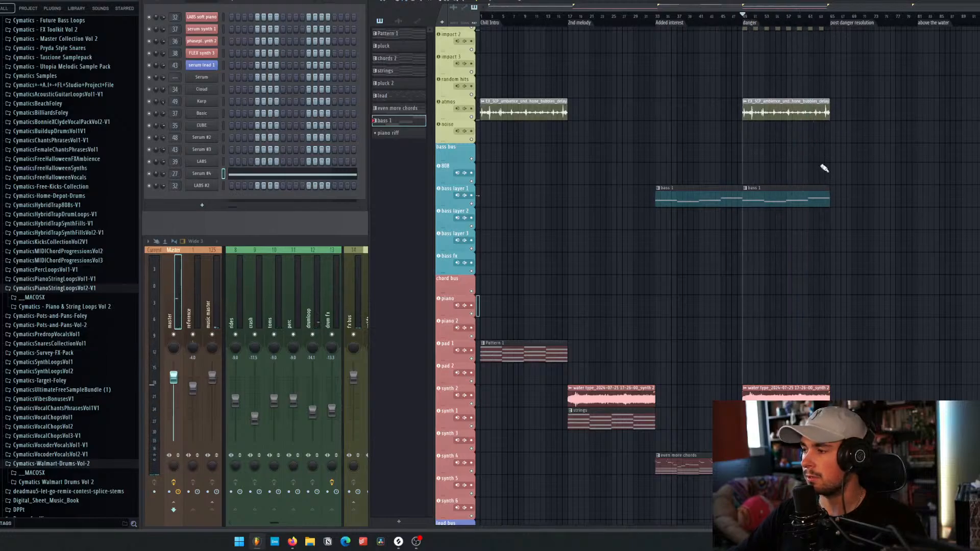
Step: Check the danger section's drum and effect clips and briefly play the section from its start
{"action": "scroll", "coordinate": [827, 170], "scroll_direction": "down", "scroll_amount": 4}
{"action": "scroll", "coordinate": [826, 164], "scroll_direction": "up", "scroll_amount": 5}
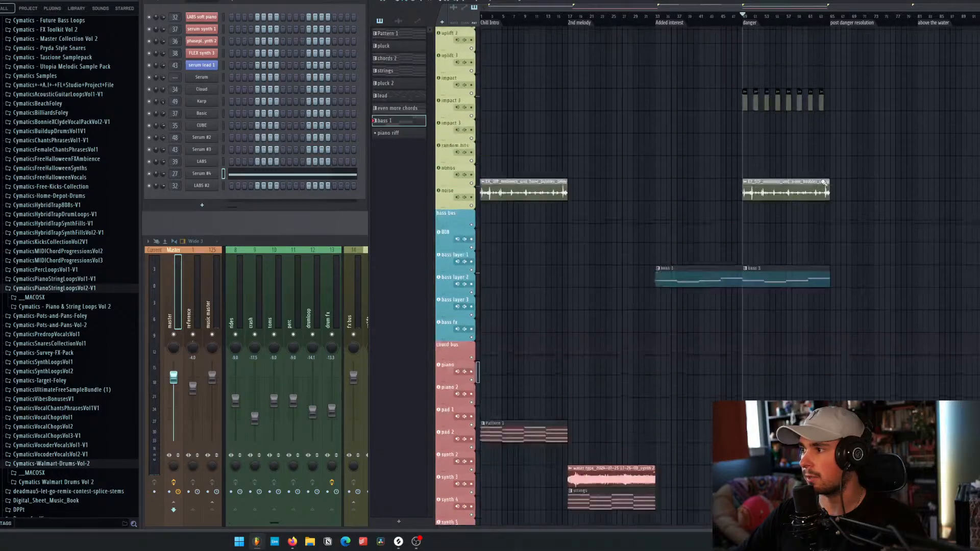
{"action": "scroll", "coordinate": [561, 181], "scroll_direction": "up", "scroll_amount": 2}
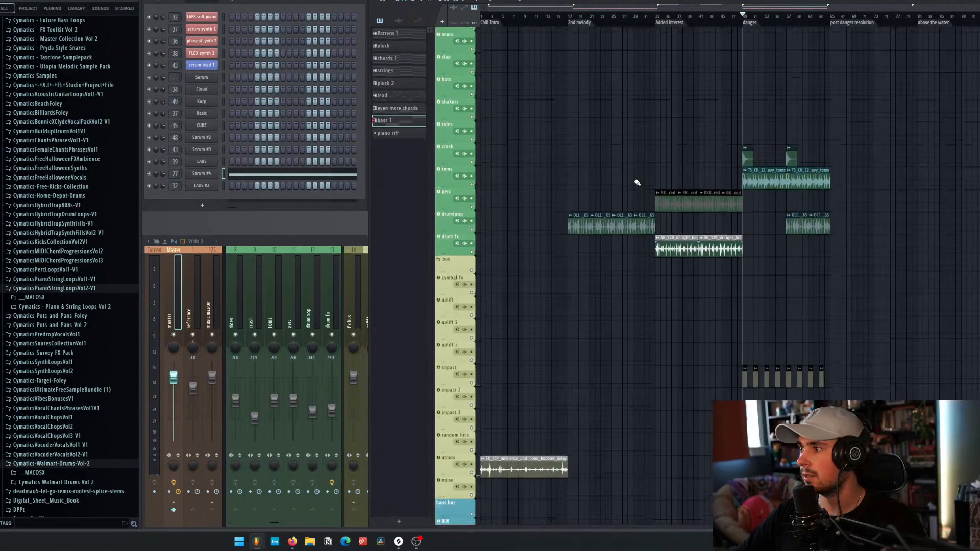
{"action": "key", "text": "space"}
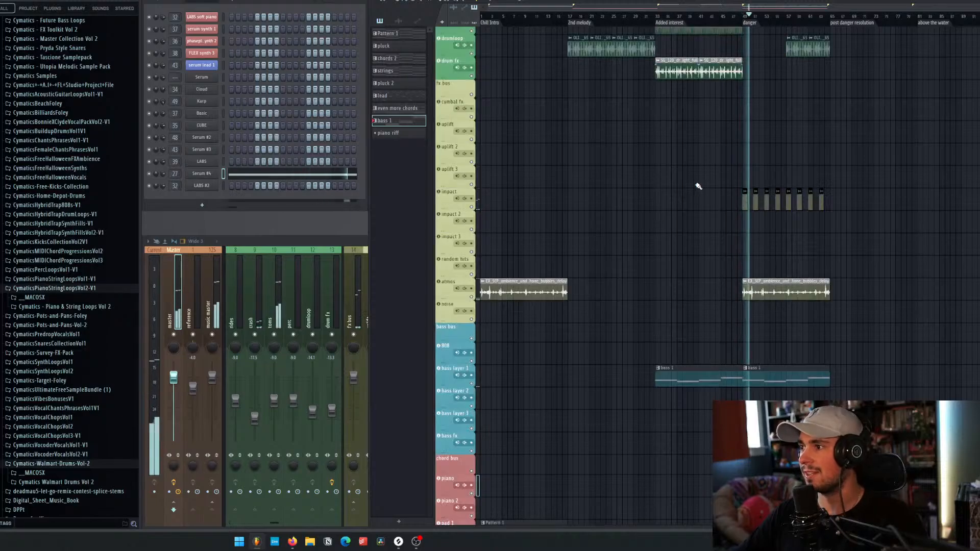
{"action": "key", "text": "space"}
Step: Move the LABS #2 notes out of the even more chords pattern into a new pattern named piano
{"action": "scroll", "coordinate": [791, 132], "scroll_direction": "down", "scroll_amount": 8}
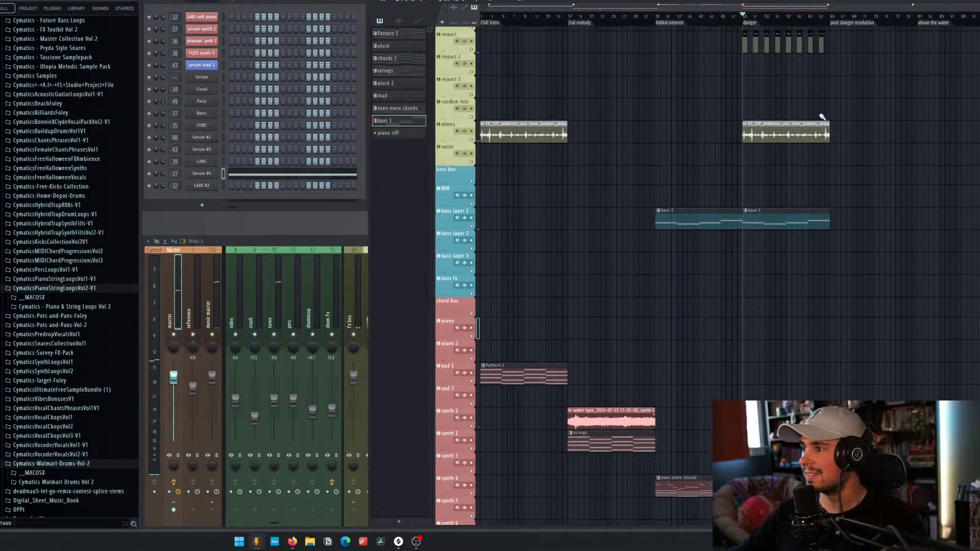
{"action": "left_click", "coordinate": [710, 237]}
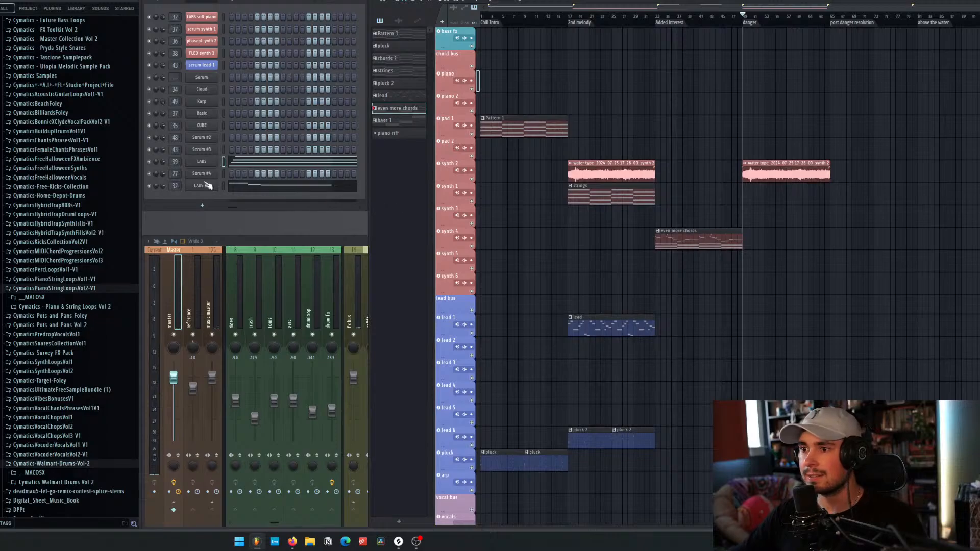
{"action": "left_click", "coordinate": [223, 186]}
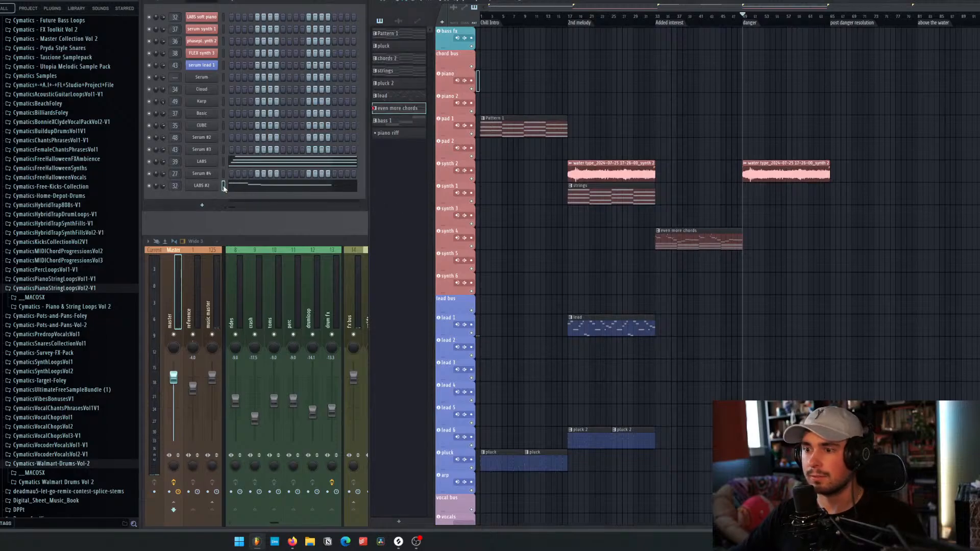
{"action": "key", "text": "ctrl+x"}
{"action": "key", "text": "F4"}
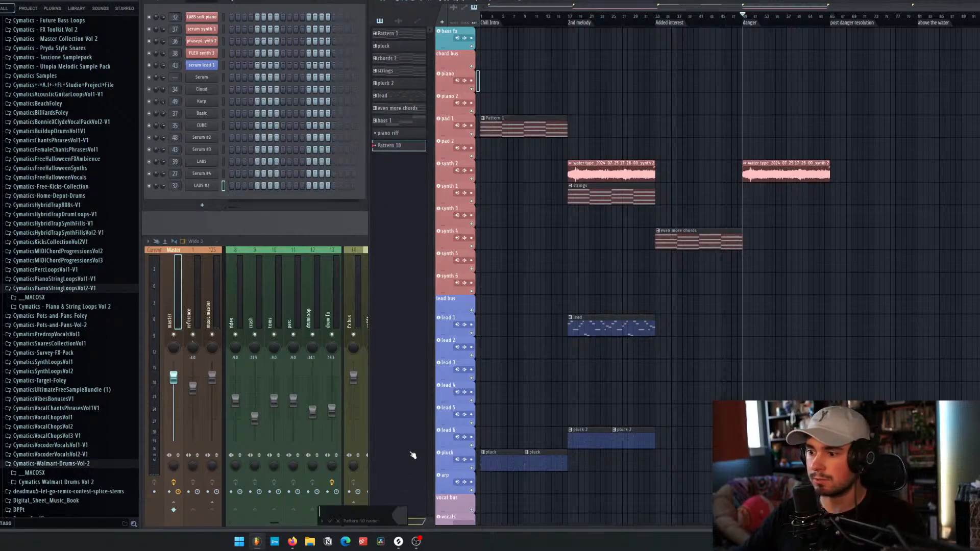
{"action": "type", "text": "piano"}
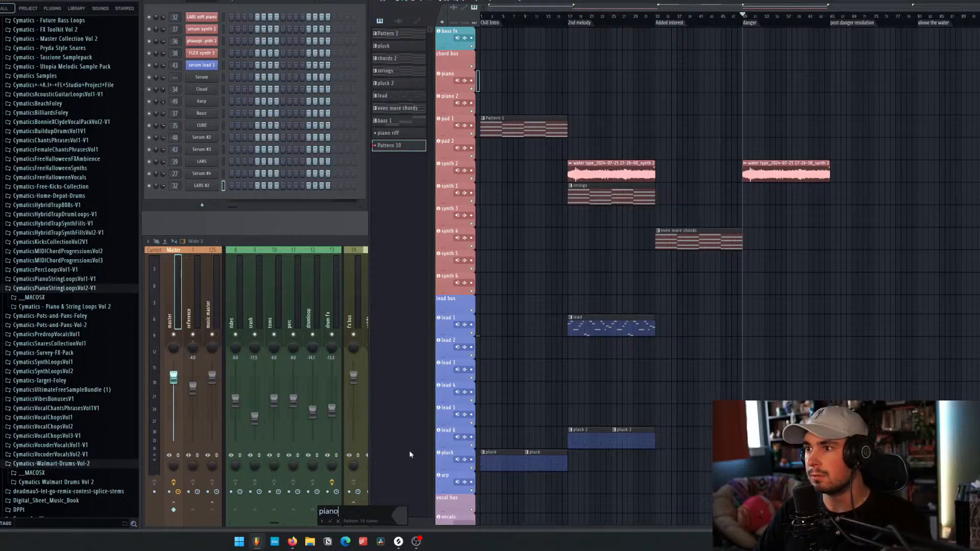
{"action": "key", "text": "Return"}
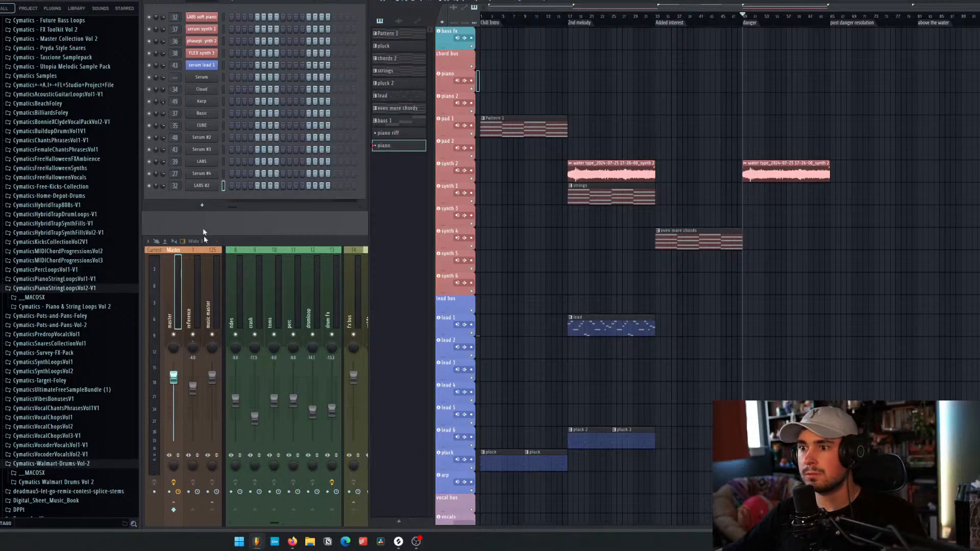
{"action": "key", "text": "ctrl+v"}
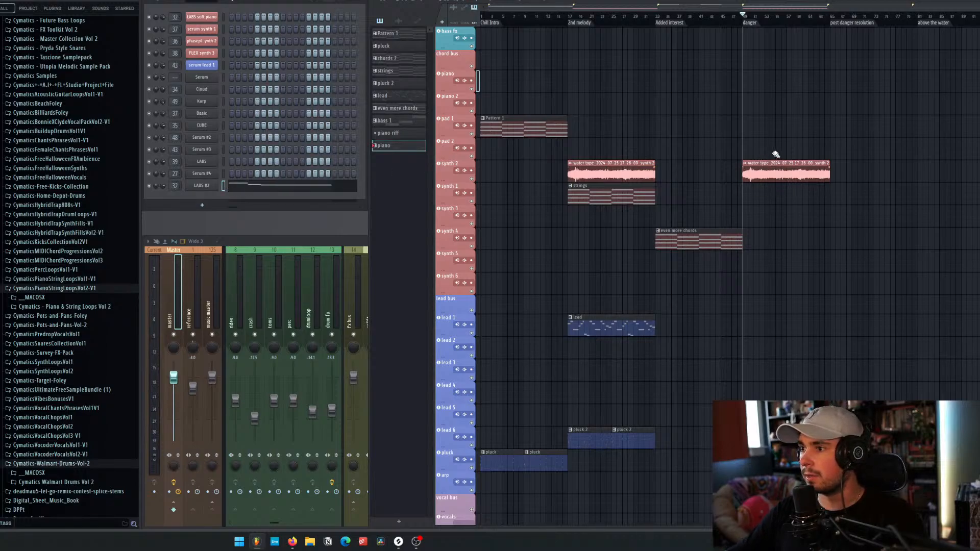
Step: Place piano pattern clips on the piano track, one under Added interest and one under the danger section
{"action": "left_click", "coordinate": [749, 82]}
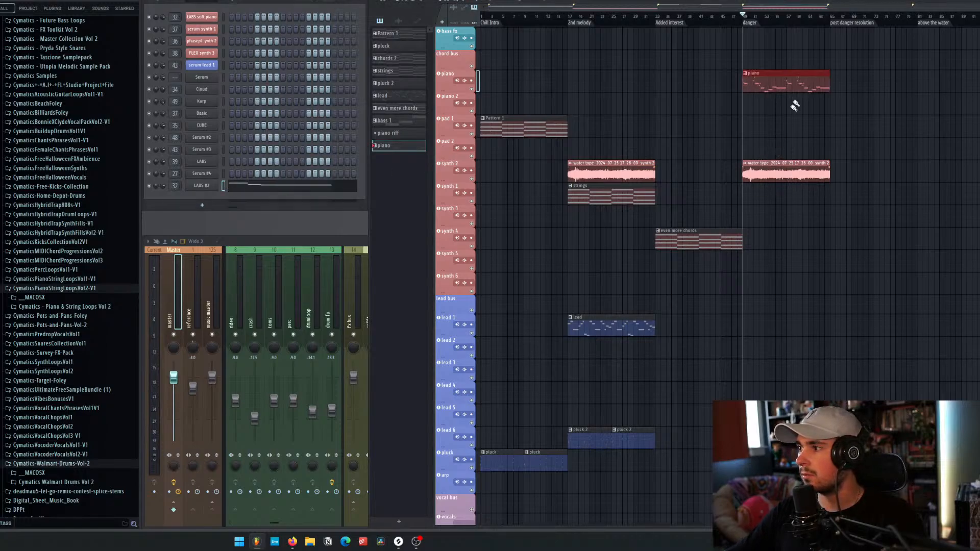
{"action": "scroll", "coordinate": [790, 120], "scroll_direction": "up", "scroll_amount": 4}
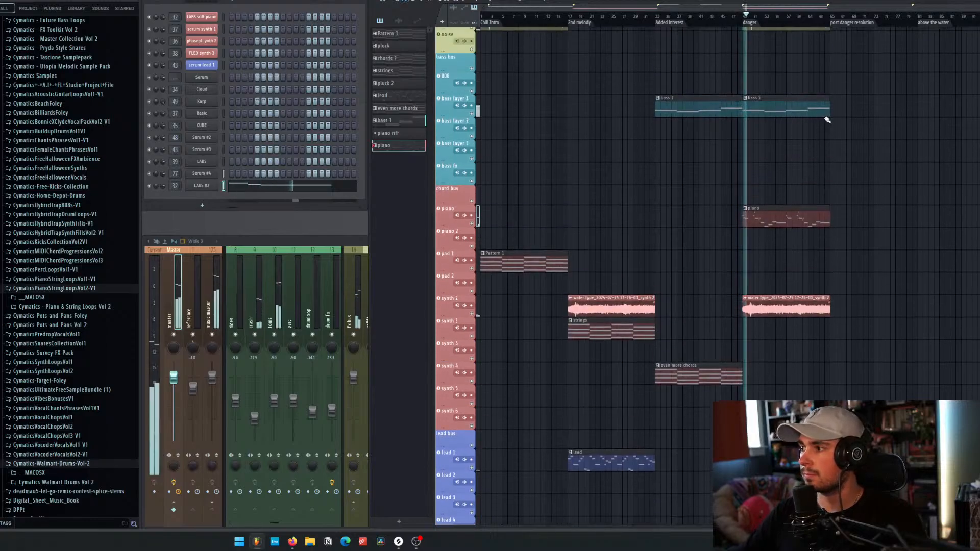
{"action": "left_click_drag", "start_coordinate": [773, 205], "coordinate": [685, 206]}
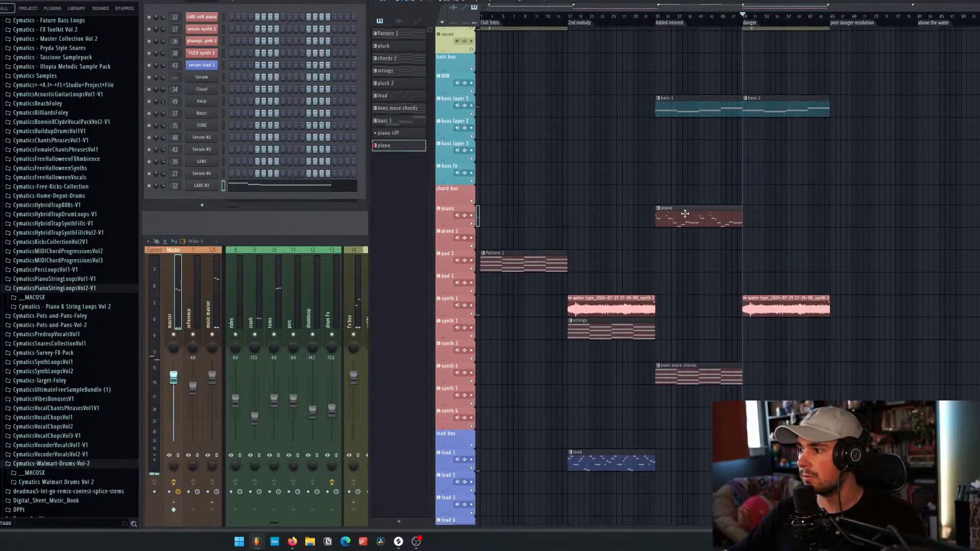
{"action": "left_click", "coordinate": [746, 218]}
Step: Play the danger section with the piano clip and look over its effect, bass and synth clips
{"action": "key", "text": "space"}
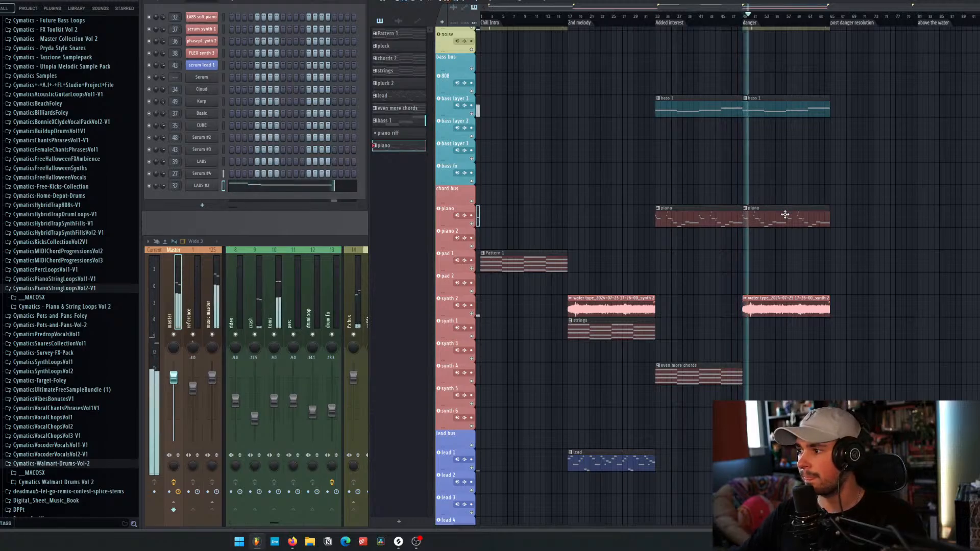
{"action": "key", "text": "space"}
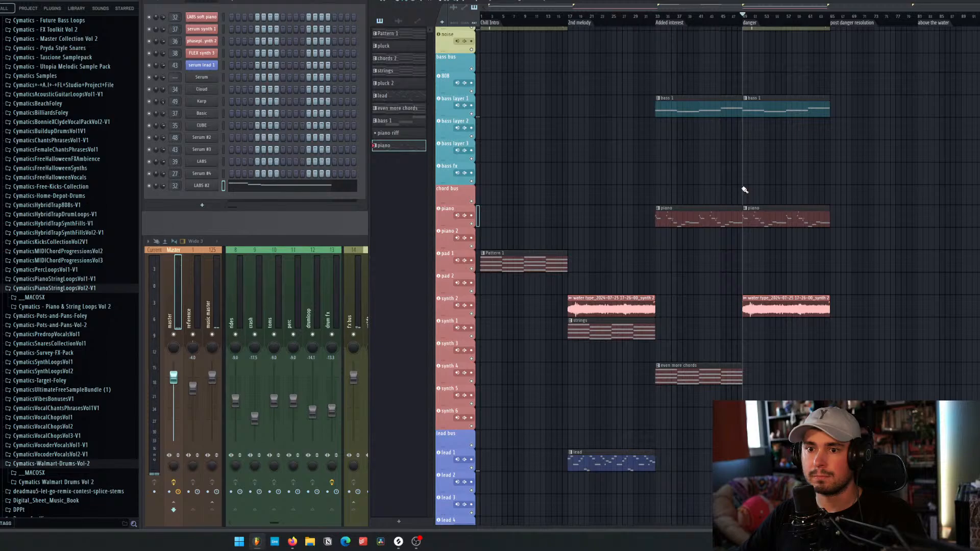
{"action": "scroll", "coordinate": [744, 190], "scroll_direction": "up", "scroll_amount": 5}
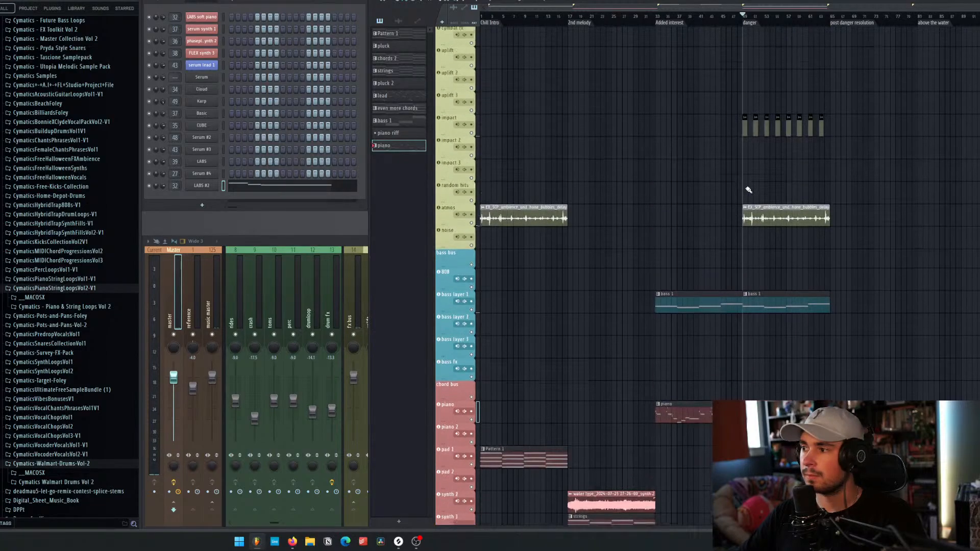
{"action": "key", "text": "space"}
{"action": "scroll", "coordinate": [775, 180], "scroll_direction": "down", "scroll_amount": 8}
{"action": "key", "text": "space"}
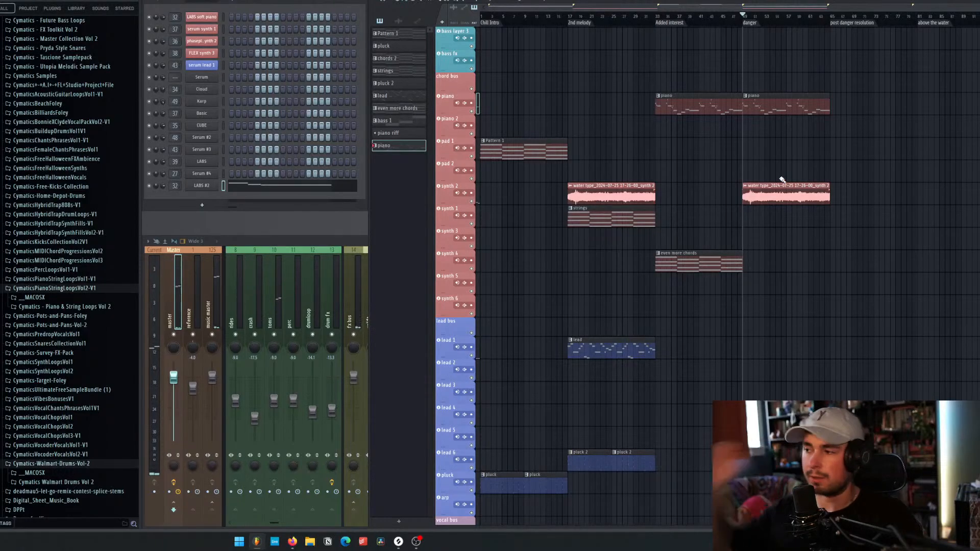
{"action": "scroll", "coordinate": [783, 180], "scroll_direction": "up", "scroll_amount": 4}
{"action": "scroll", "coordinate": [782, 181], "scroll_direction": "up", "scroll_amount": 4}
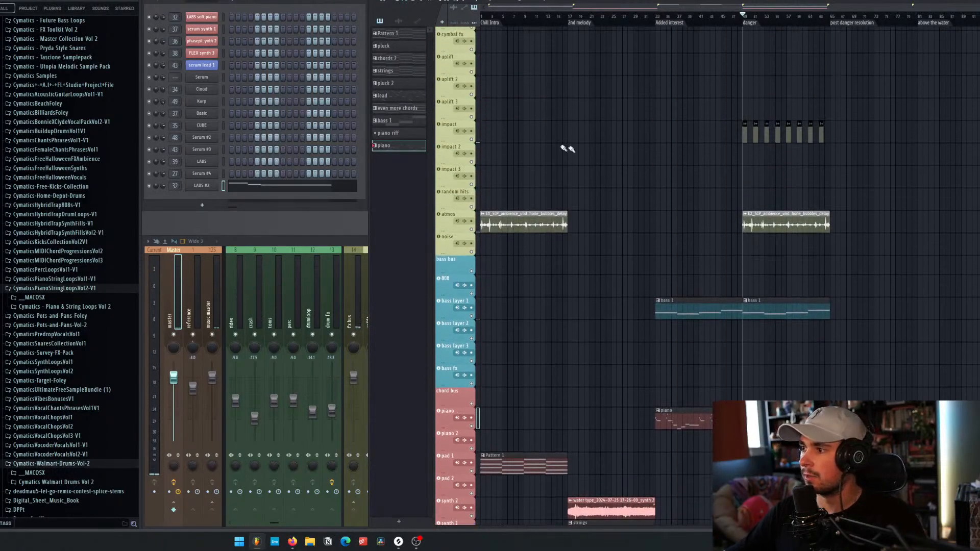
Step: Solo the impact track during playback of the danger section, restore the other tracks and stop playback
{"action": "right_click", "coordinate": [472, 142]}
{"action": "left_click", "coordinate": [455, 137]}
{"action": "right_click", "coordinate": [472, 139]}
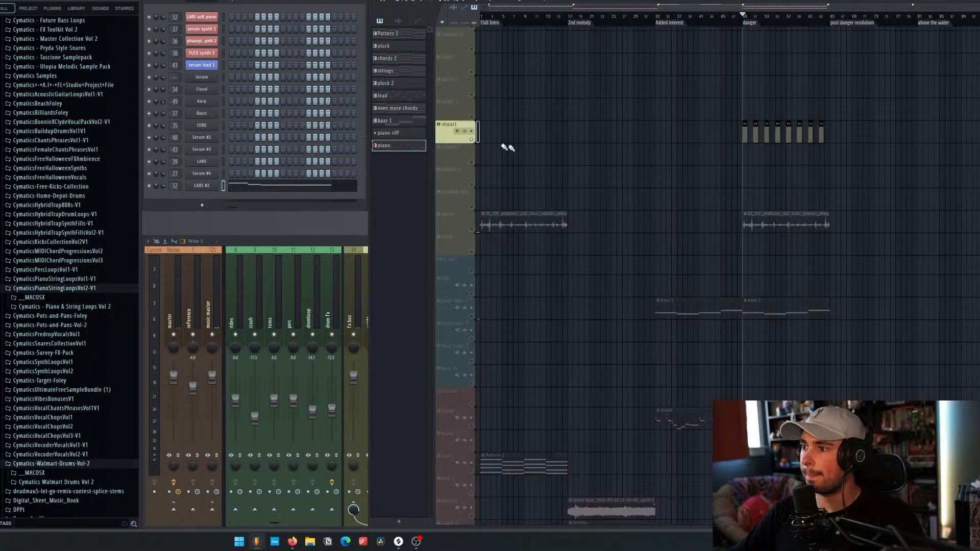
{"action": "key", "text": "space"}
{"action": "right_click", "coordinate": [471, 139]}
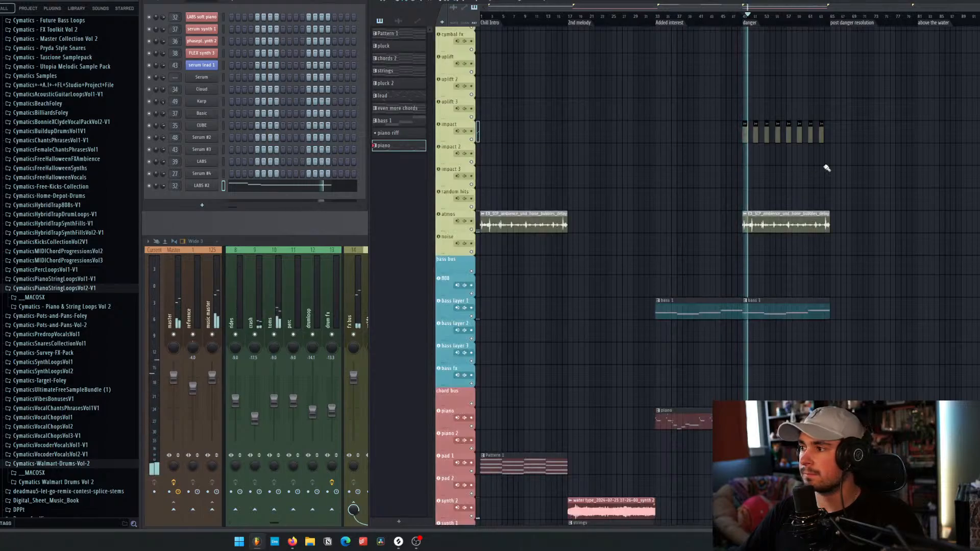
{"action": "key", "text": "space"}
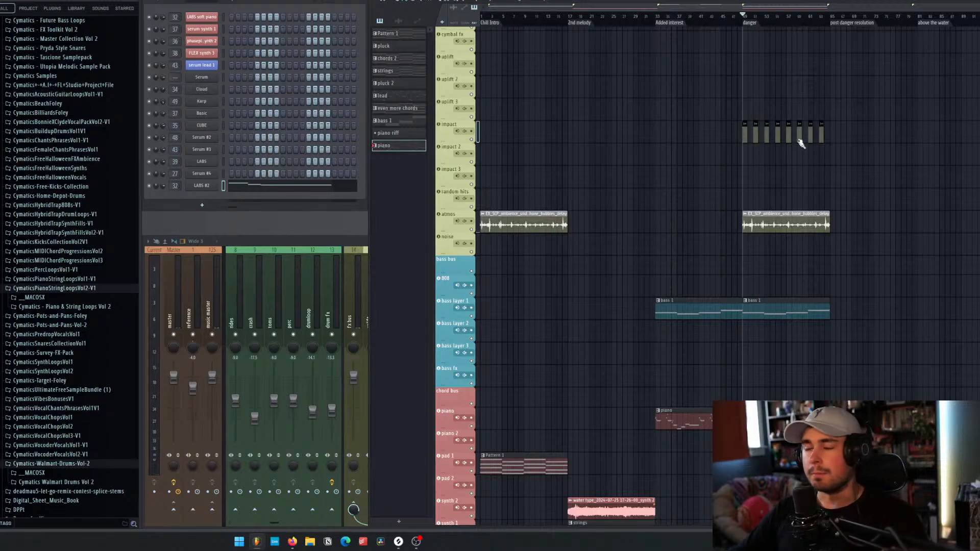
Step: Copy the danger section's row of impact clips into the Added interest section on the impact track
{"action": "left_click_drag", "start_coordinate": [833, 120], "coordinate": [714, 148]}
{"action": "left_click", "coordinate": [802, 166]}
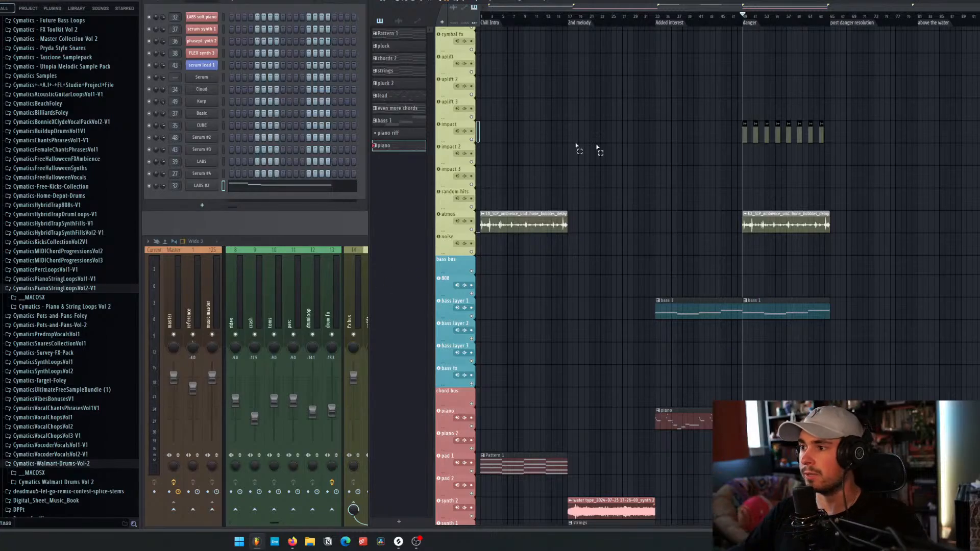
{"action": "left_click_drag", "start_coordinate": [846, 145], "coordinate": [659, 136]}
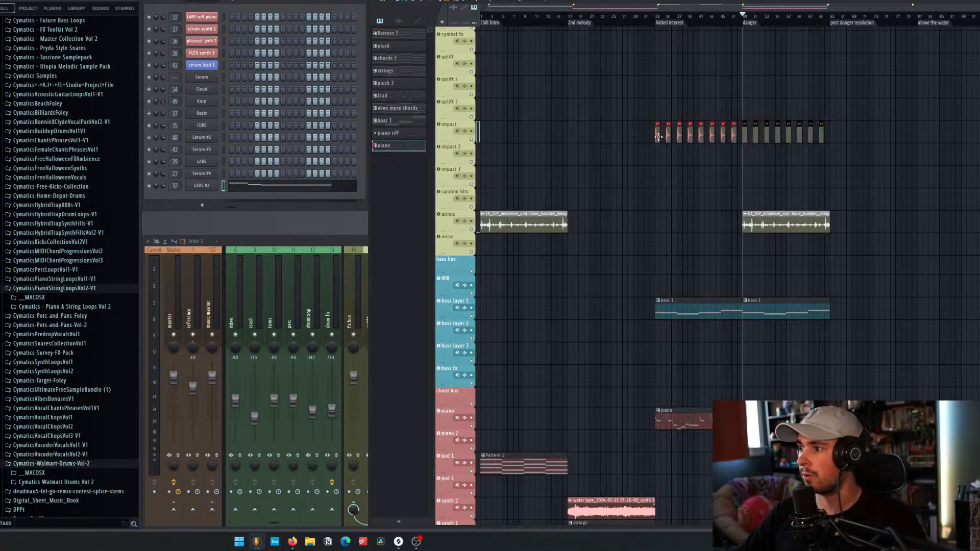
{"action": "left_click", "coordinate": [668, 168]}
Step: Play the Added interest section from its start and jump ahead to the transition into the danger section
{"action": "left_click", "coordinate": [660, 18]}
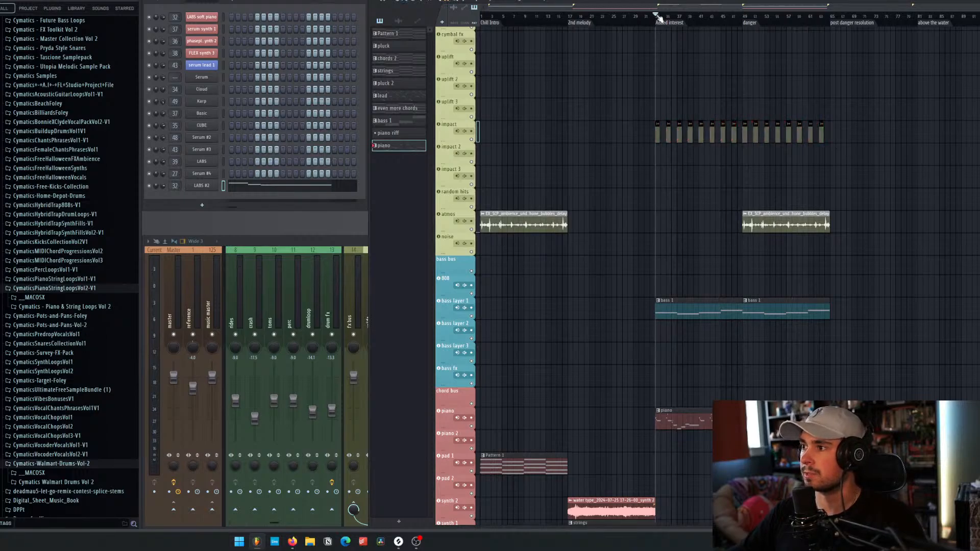
{"action": "key", "text": "space"}
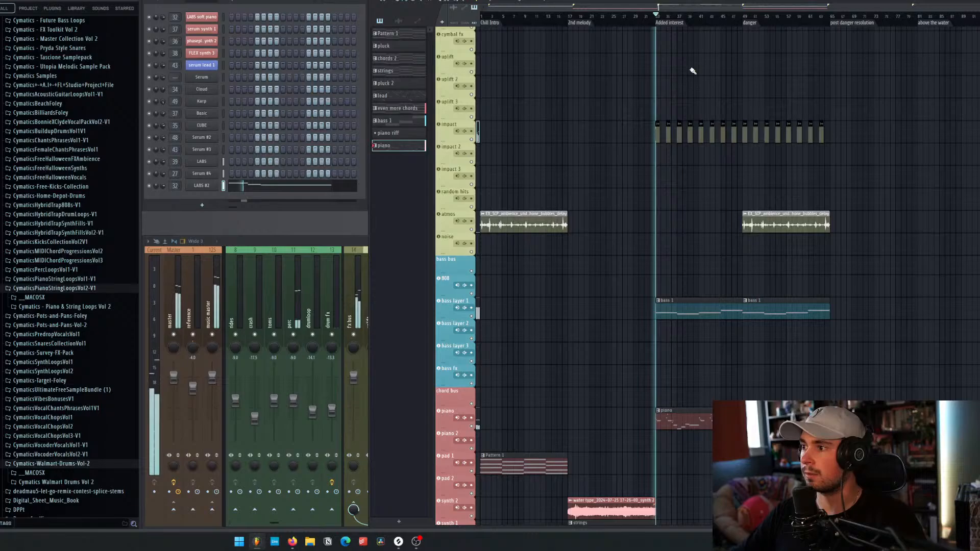
{"action": "left_click", "coordinate": [737, 15]}
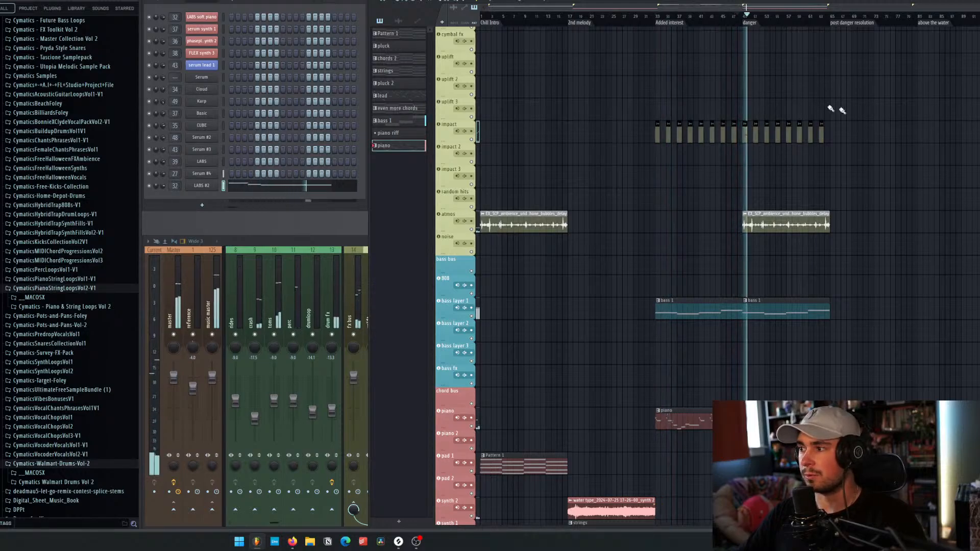
Step: Delete the copied impact clips from the Added interest section and stop playback
{"action": "left_click_drag", "start_coordinate": [736, 136], "coordinate": [658, 141]}
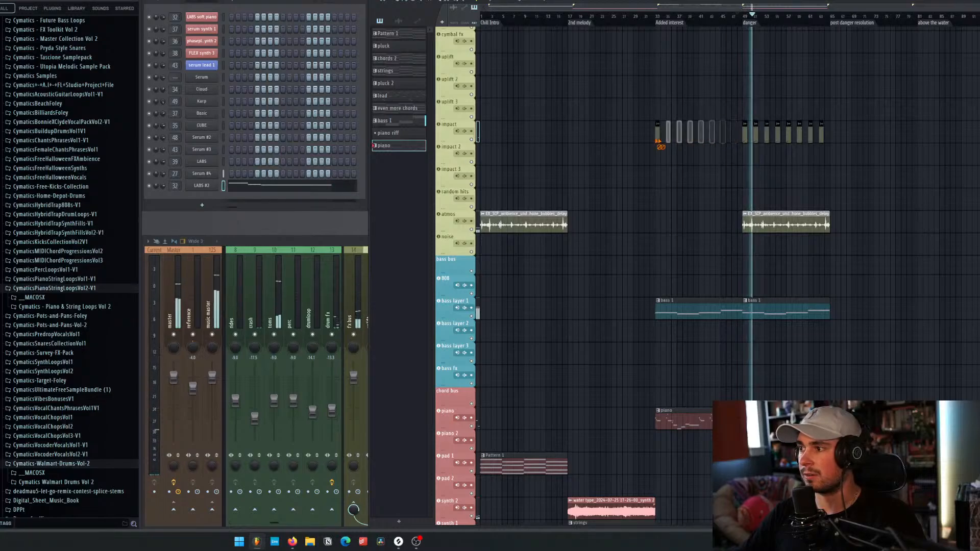
{"action": "scroll", "coordinate": [790, 309], "scroll_direction": "down", "scroll_amount": 3}
{"action": "key", "text": "space"}
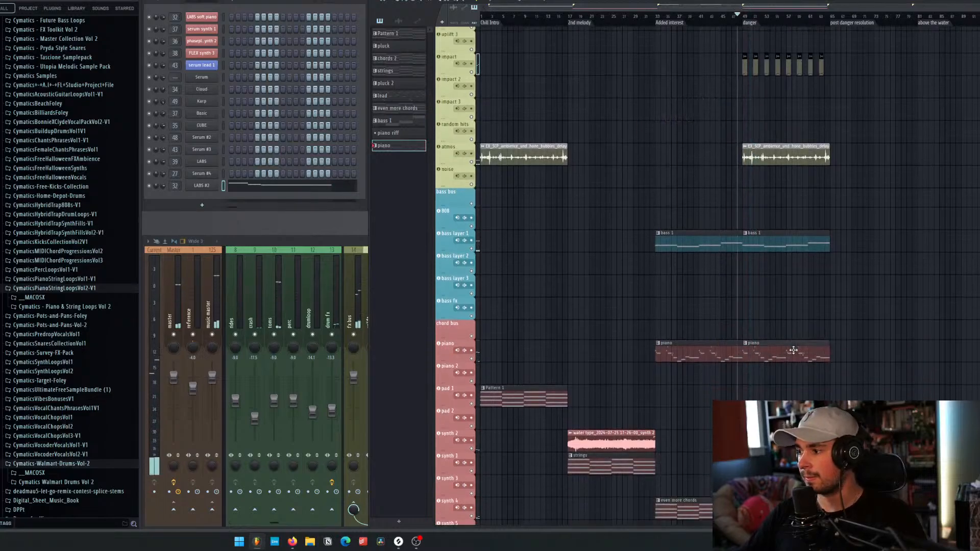
Step: Delete the piano clip from the danger section and set the playhead to that section's start
{"action": "scroll", "coordinate": [791, 309], "scroll_direction": "down", "scroll_amount": 4}
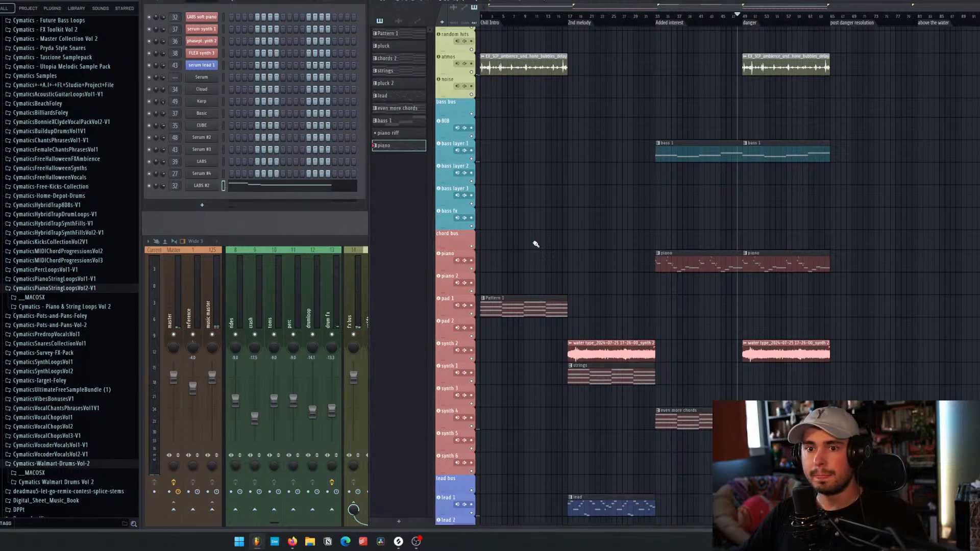
{"action": "right_click", "coordinate": [766, 252]}
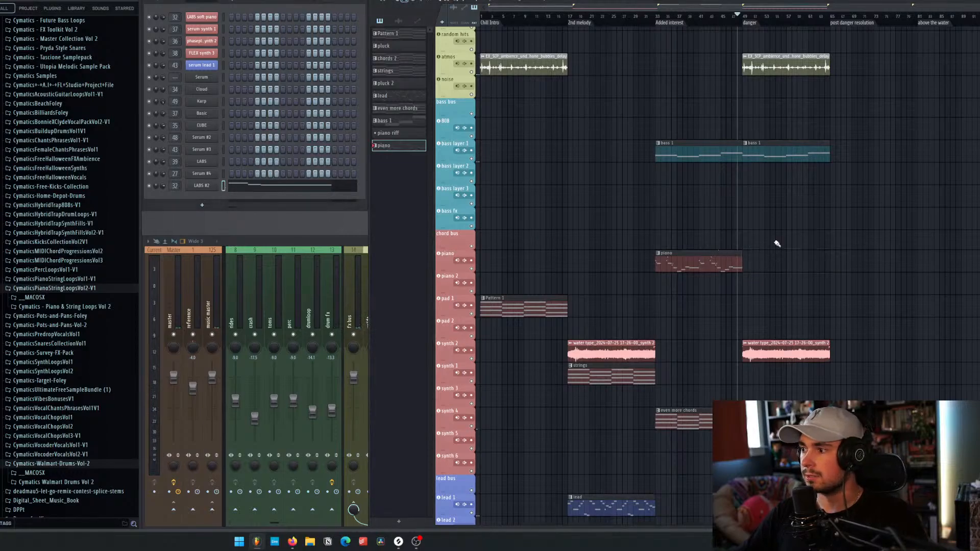
{"action": "left_click", "coordinate": [744, 18]}
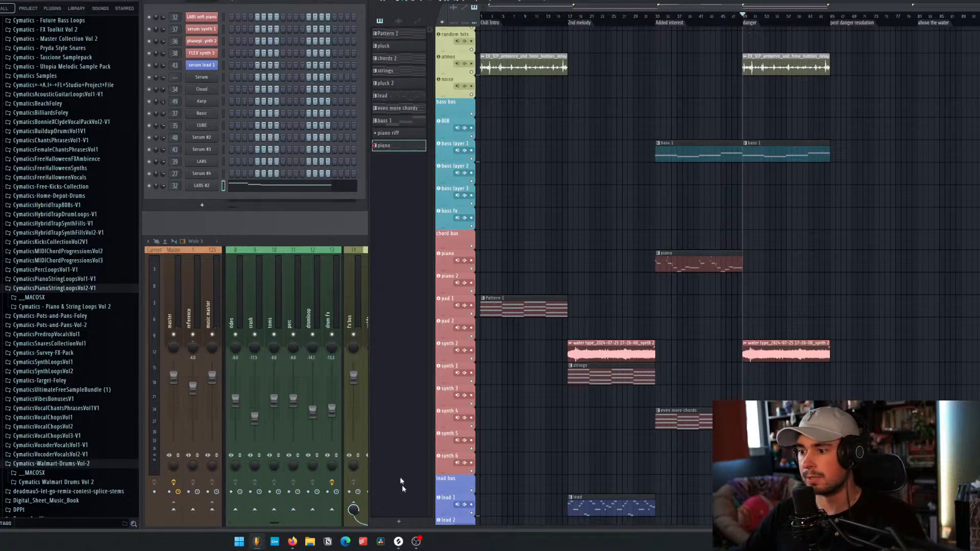
Step: Create a new empty pattern named danger lead
{"action": "key", "text": "F4"}
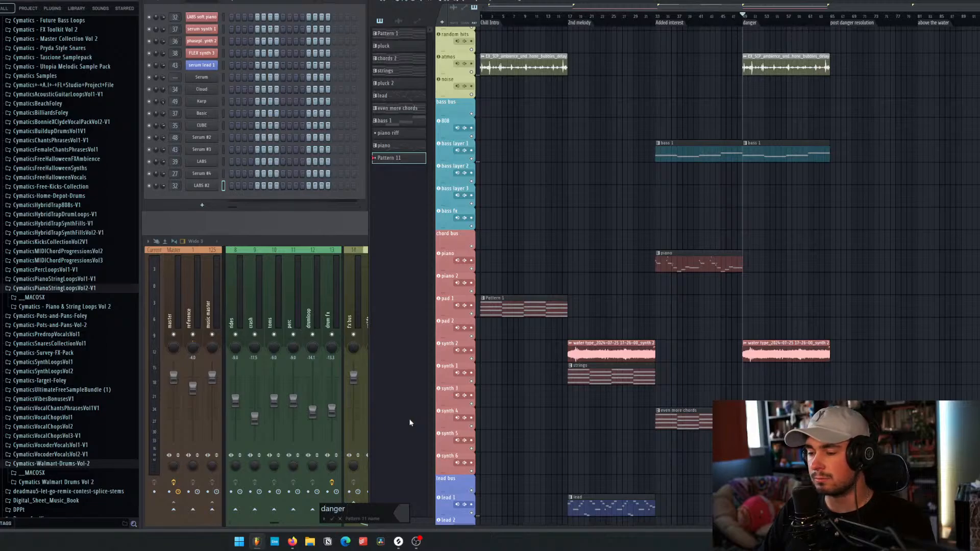
{"action": "type", "text": "ad"}
{"action": "key", "text": "Return"}
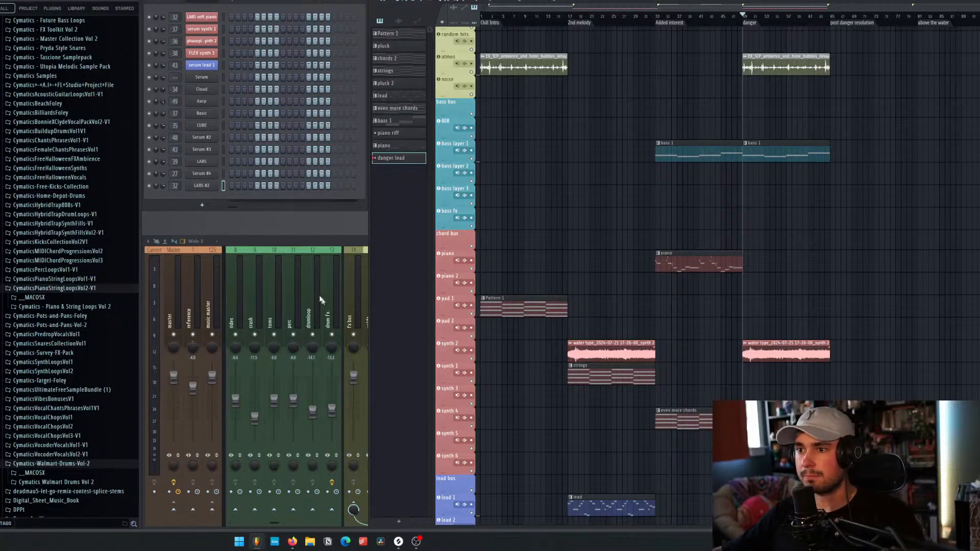
Step: Add a new Serum instrument channel with the danger lead pattern selected
{"action": "left_click", "coordinate": [671, 261]}
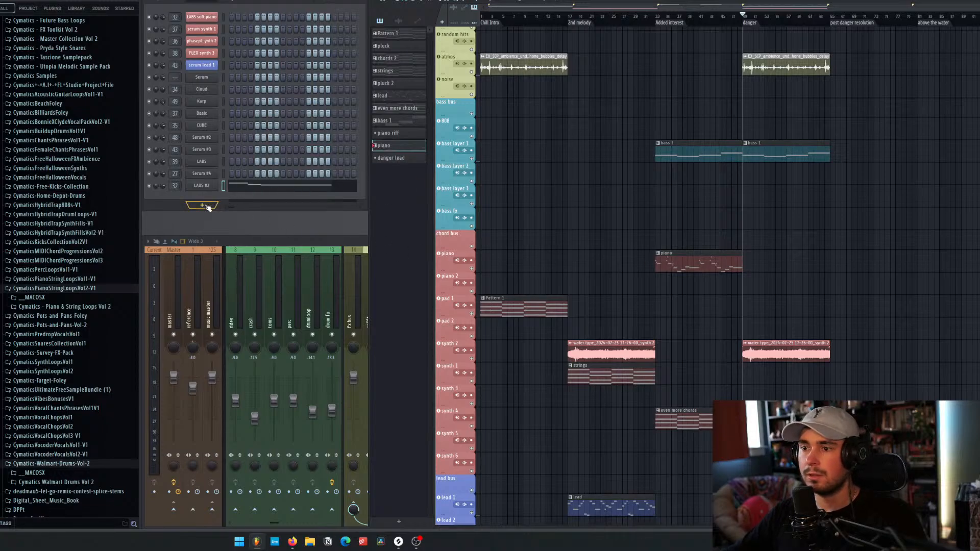
{"action": "left_click", "coordinate": [398, 159]}
{"action": "left_click", "coordinate": [210, 209]}
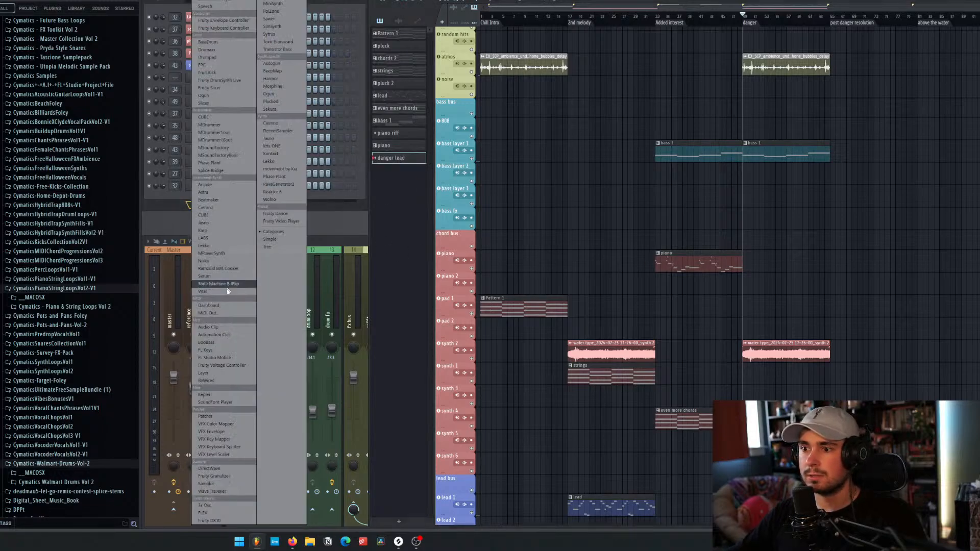
{"action": "left_click", "coordinate": [225, 279]}
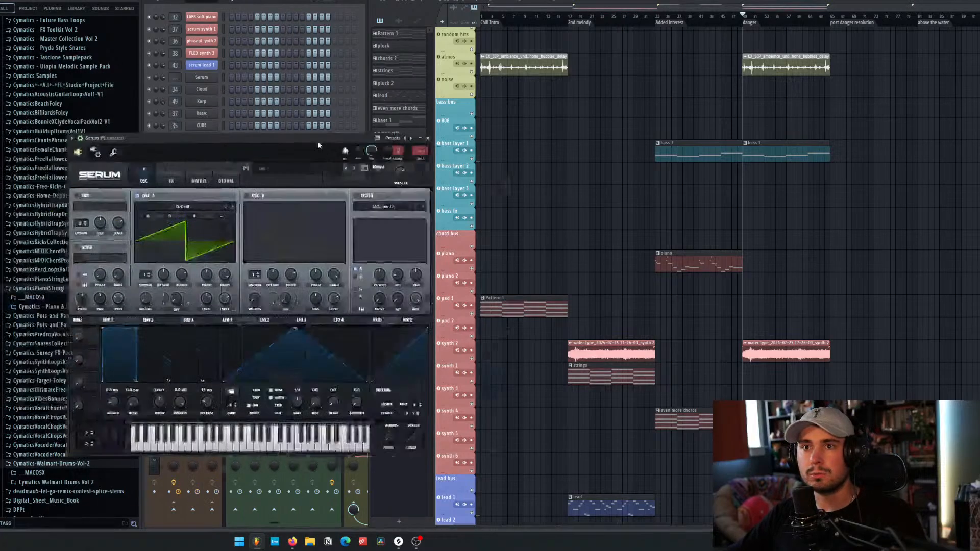
Step: Load the Splice preset SBB - Lead - SID Guitar into the new Serum and adjust its master level
{"action": "left_click", "coordinate": [459, 191]}
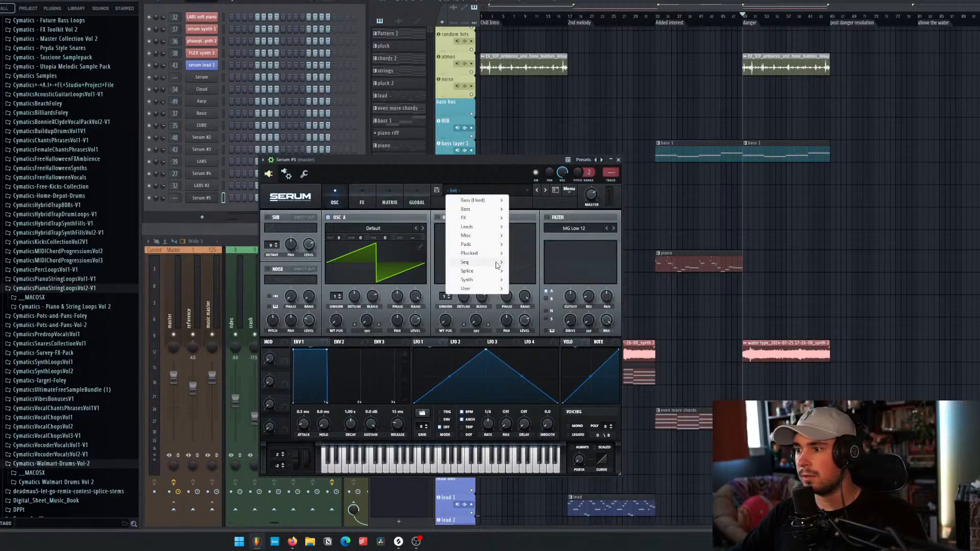
{"action": "mouse_move", "coordinate": [496, 290]}
{"action": "mouse_move", "coordinate": [558, 278]}
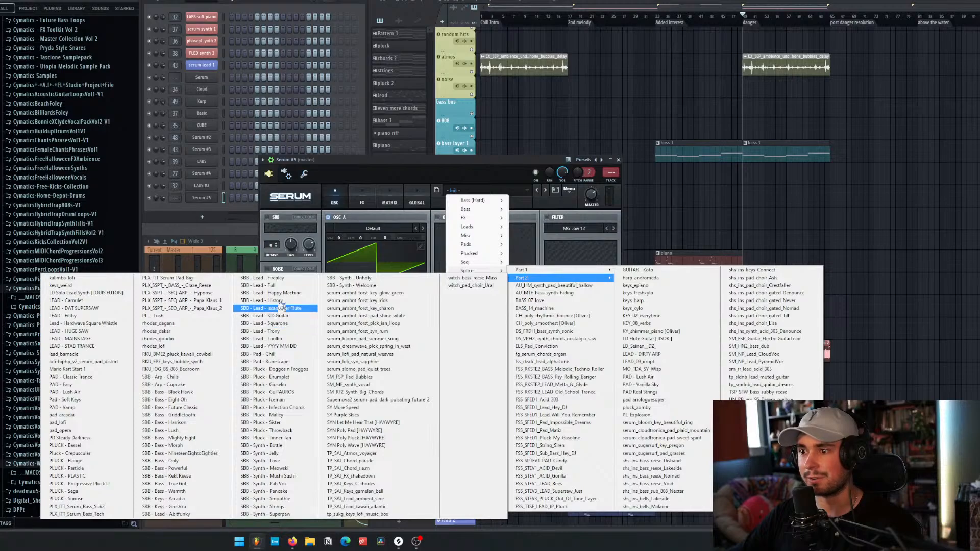
{"action": "left_click", "coordinate": [292, 317]}
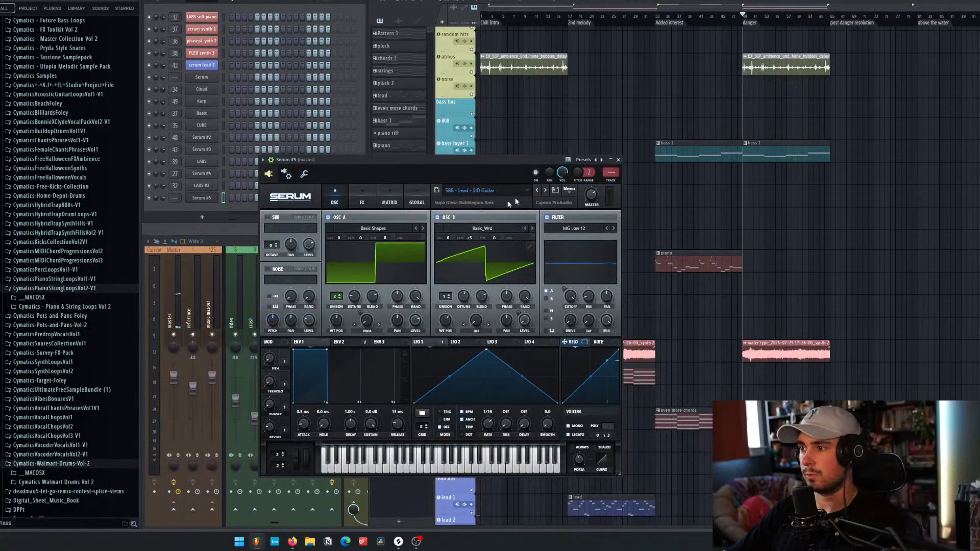
{"action": "left_click_drag", "start_coordinate": [588, 193], "coordinate": [593, 191]}
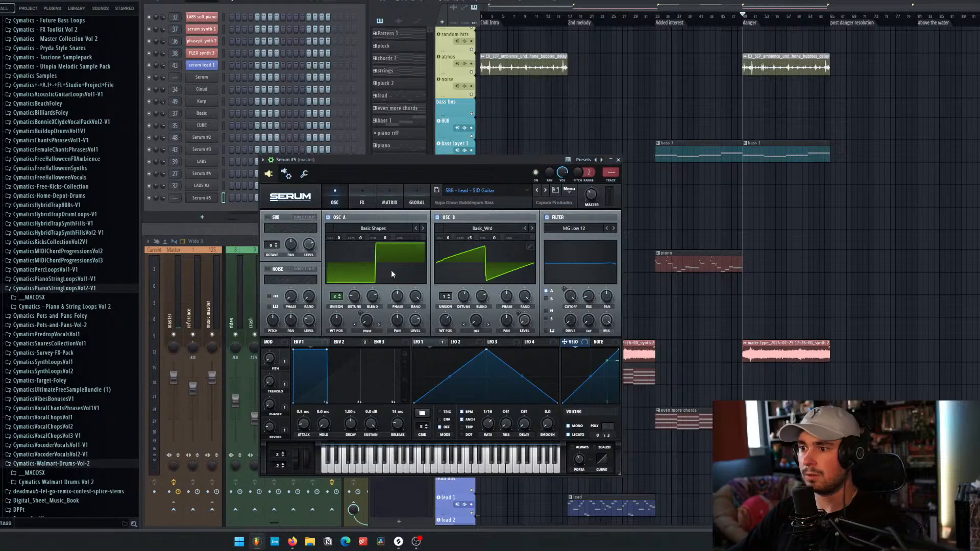
Step: Switch the Serum preset back to SBB - Lead - Issanother Flute, adjust its master level and close the plugin
{"action": "left_click", "coordinate": [537, 190]}
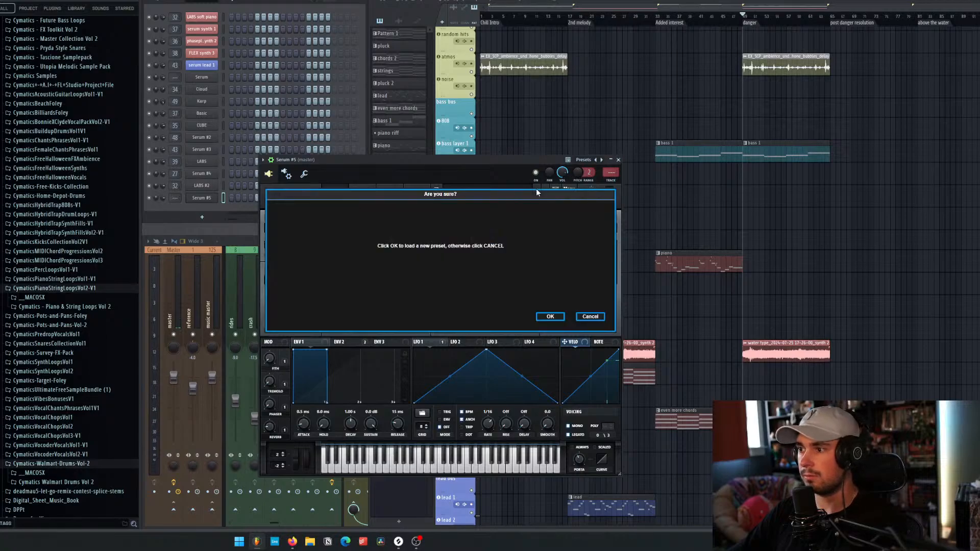
{"action": "left_click", "coordinate": [549, 316]}
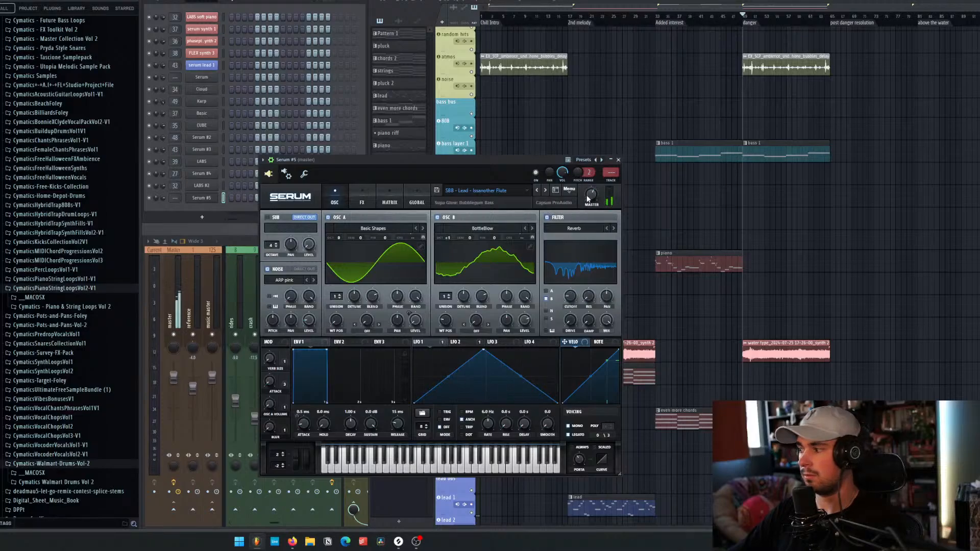
{"action": "left_click_drag", "start_coordinate": [591, 195], "coordinate": [592, 202]}
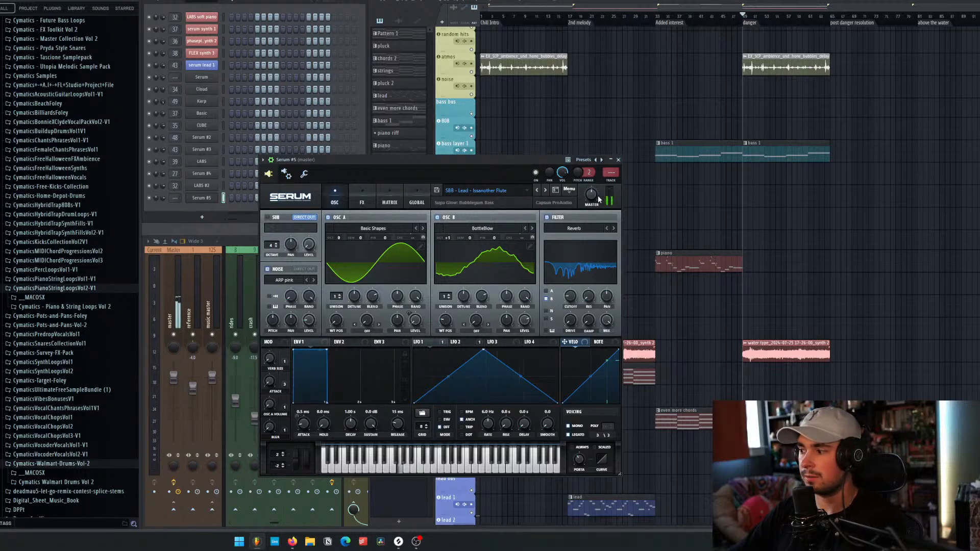
{"action": "left_click", "coordinate": [618, 159]}
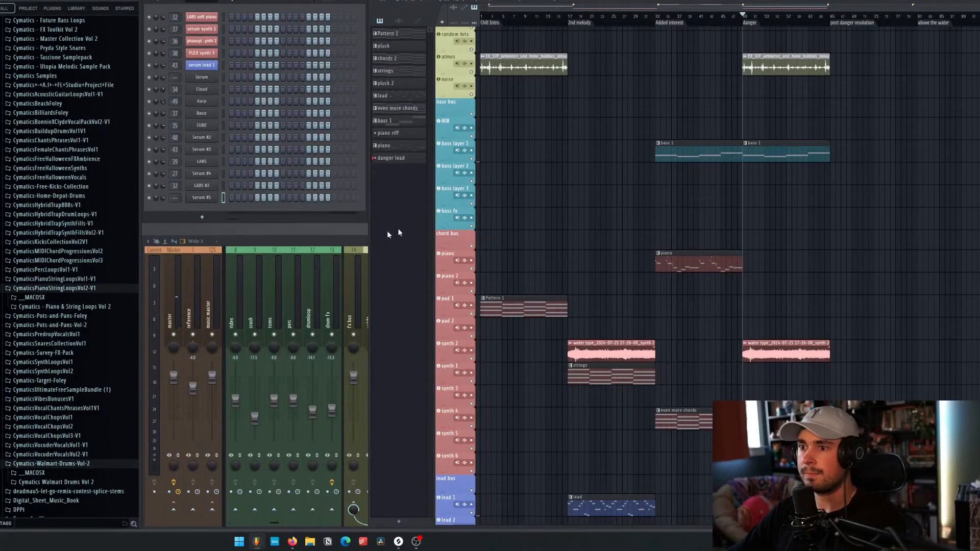
Step: Copy the LABS #2 notes from the piano pattern into the Serum #5 channel of danger lead and play the pattern
{"action": "left_click", "coordinate": [412, 147]}
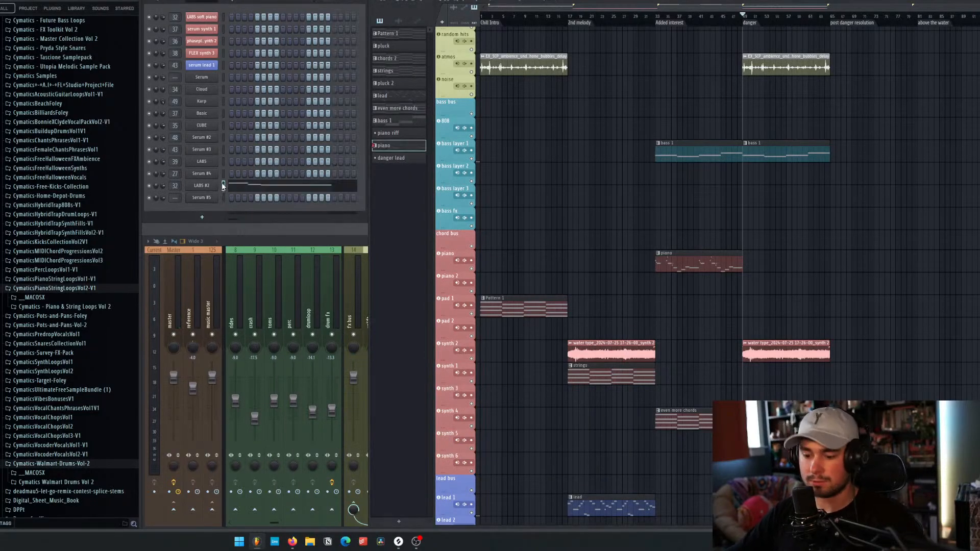
{"action": "left_click", "coordinate": [399, 159]}
{"action": "left_click", "coordinate": [224, 199]}
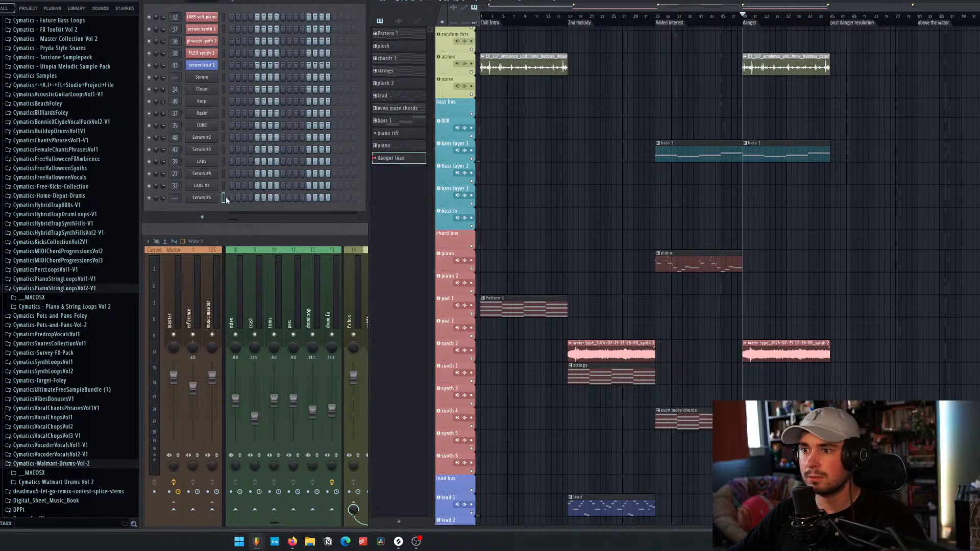
{"action": "key", "text": "ctrl+v"}
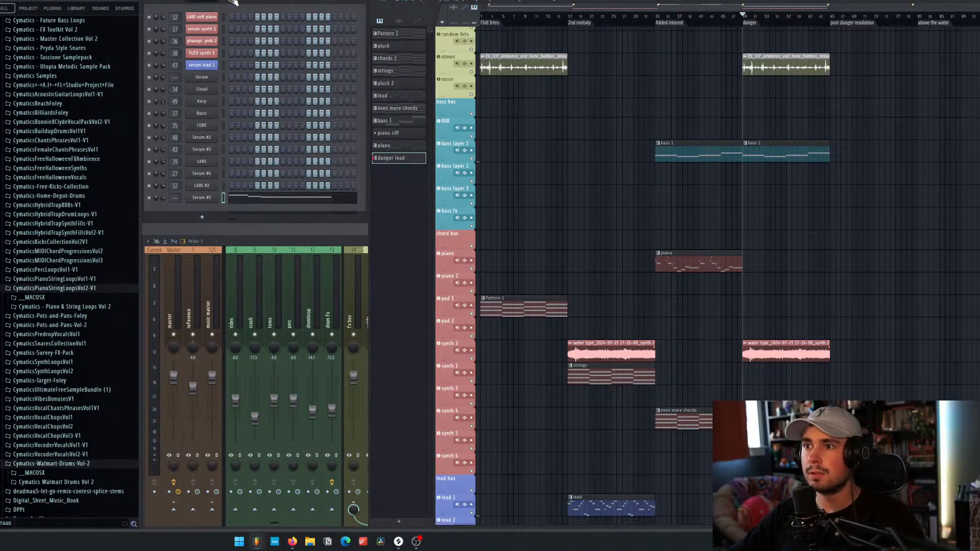
{"action": "key", "text": "space"}
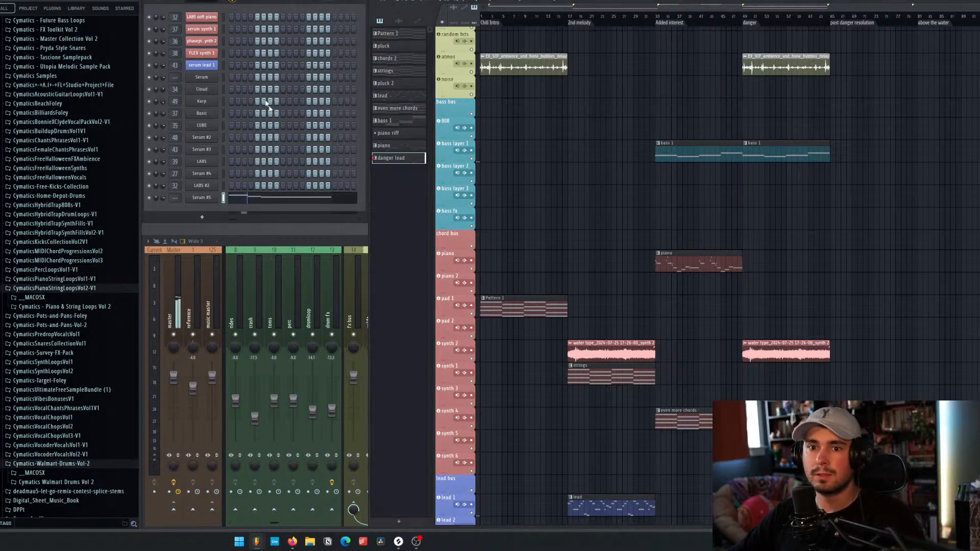
Step: In the danger lead notes, lengthen the first note to about half a bar and delete the short second note
{"action": "left_click", "coordinate": [257, 204]}
{"action": "scroll", "coordinate": [258, 204], "scroll_direction": "up", "scroll_amount": 4}
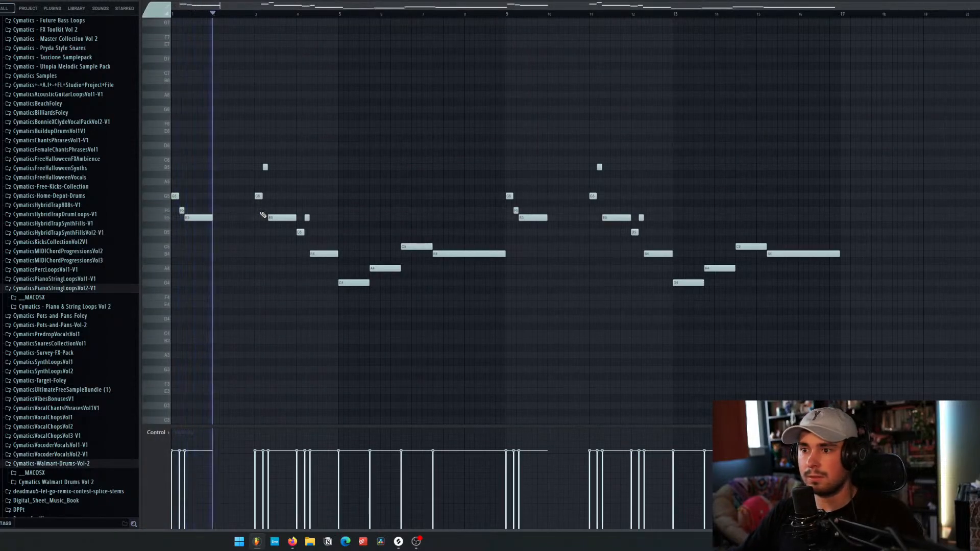
{"action": "key", "text": "space"}
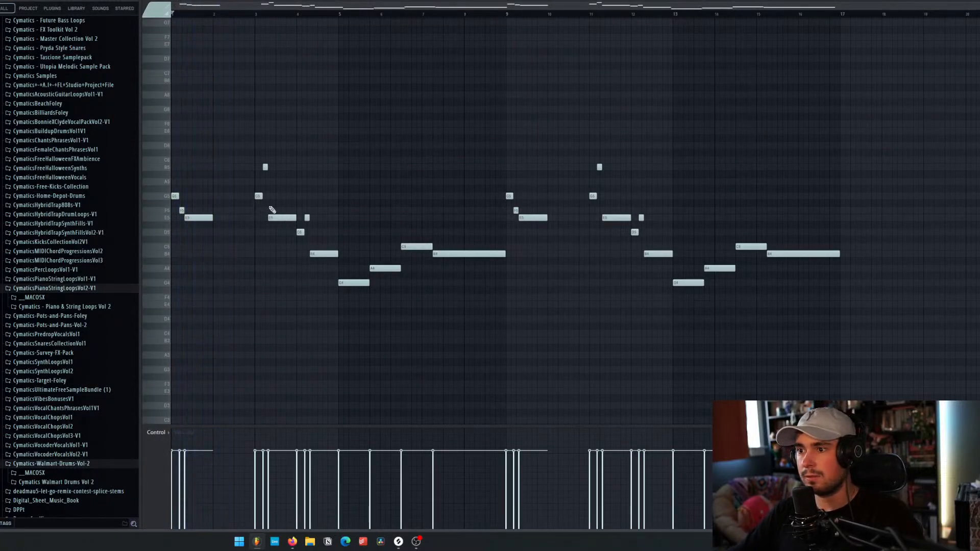
{"action": "left_click", "coordinate": [176, 197]}
{"action": "left_click_drag", "start_coordinate": [179, 197], "coordinate": [195, 197]}
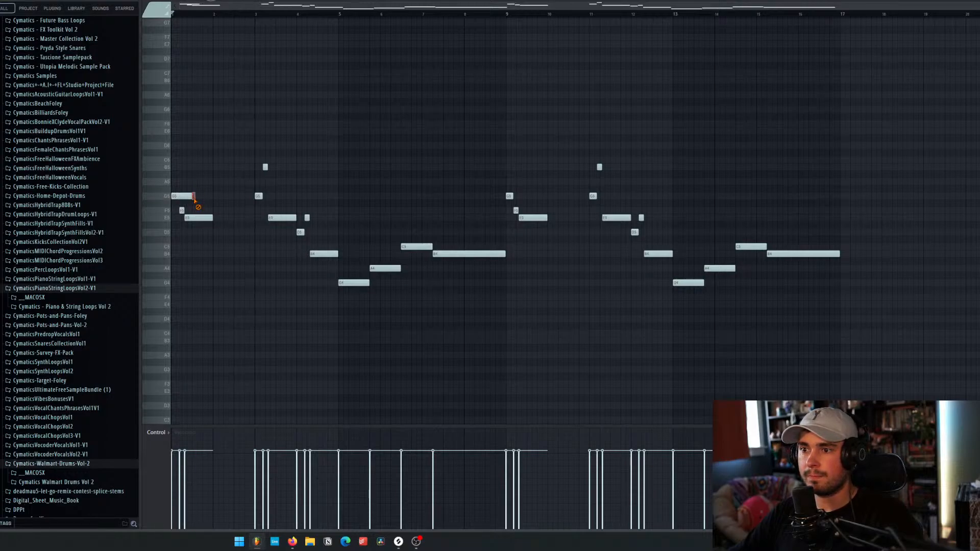
{"action": "right_click", "coordinate": [181, 211]}
Step: Trim the start of the next long note to meet the end of the lengthened first note and play back the phrase
{"action": "left_click", "coordinate": [196, 220]}
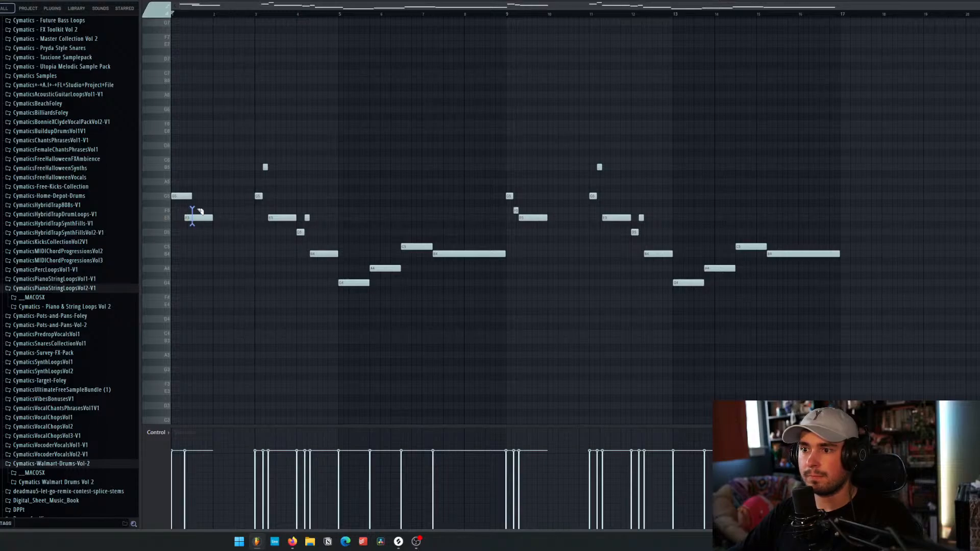
{"action": "left_click_drag", "start_coordinate": [192, 216], "coordinate": [190, 220]}
{"action": "key", "text": "space"}
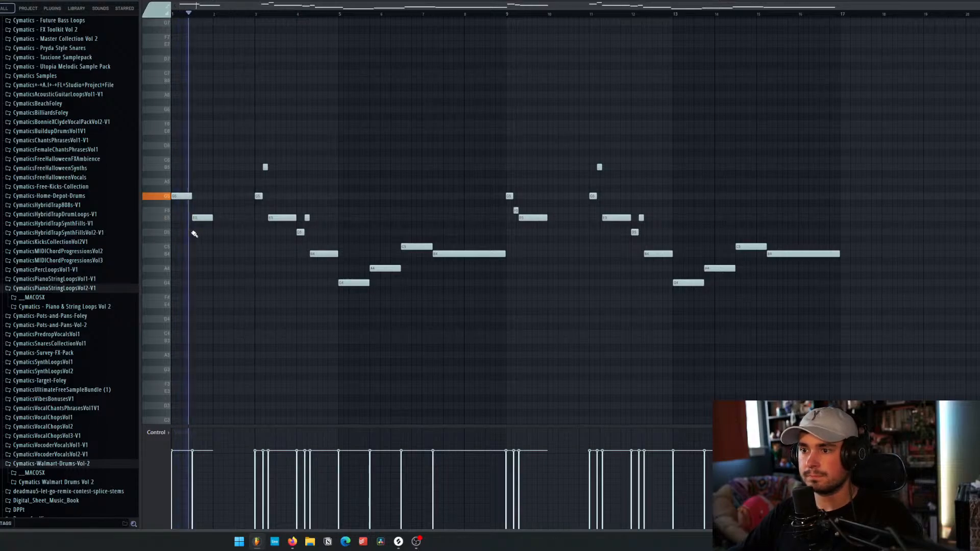
{"action": "key", "text": "space"}
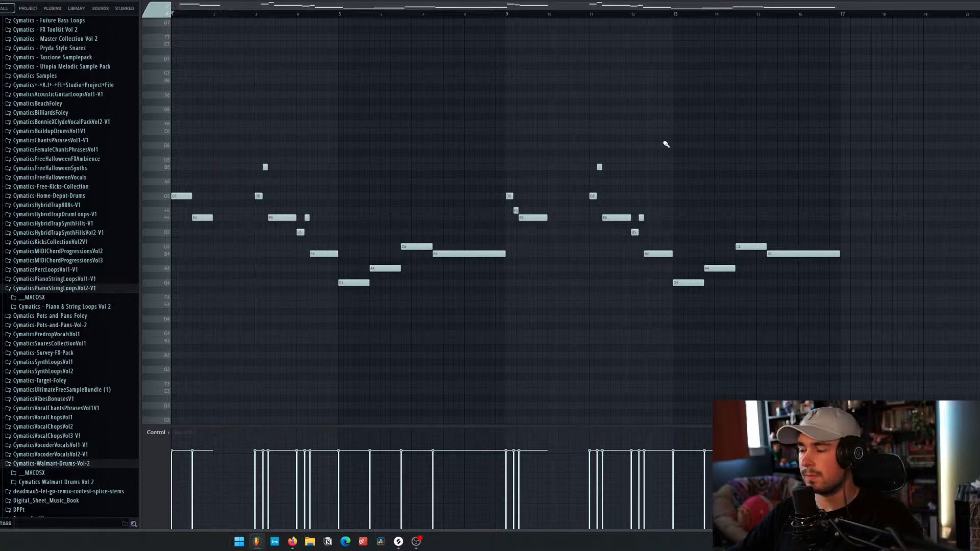
Step: Place the danger lead pattern on the lead 2 track at the start of the danger section and play it in context
{"action": "left_click", "coordinate": [975, 3]}
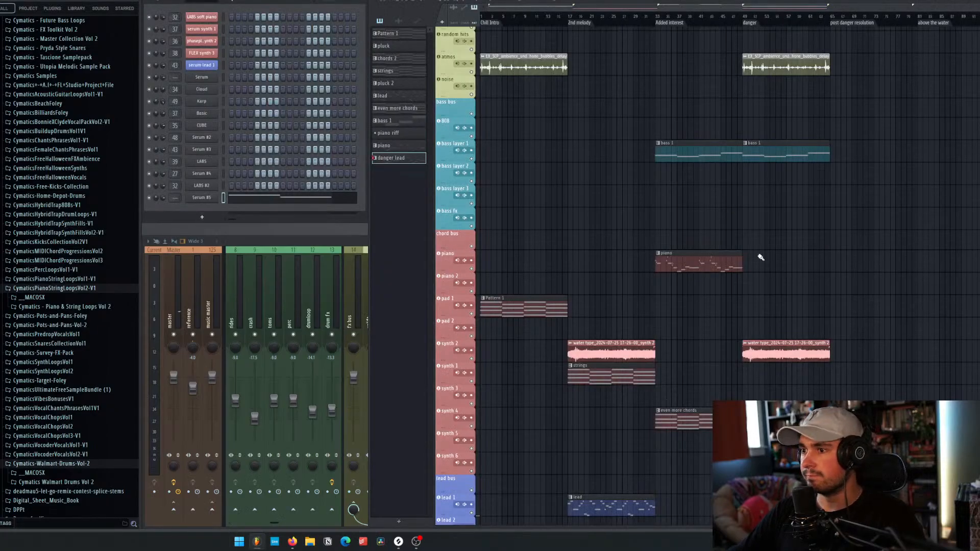
{"action": "scroll", "coordinate": [752, 250], "scroll_direction": "down", "scroll_amount": 5}
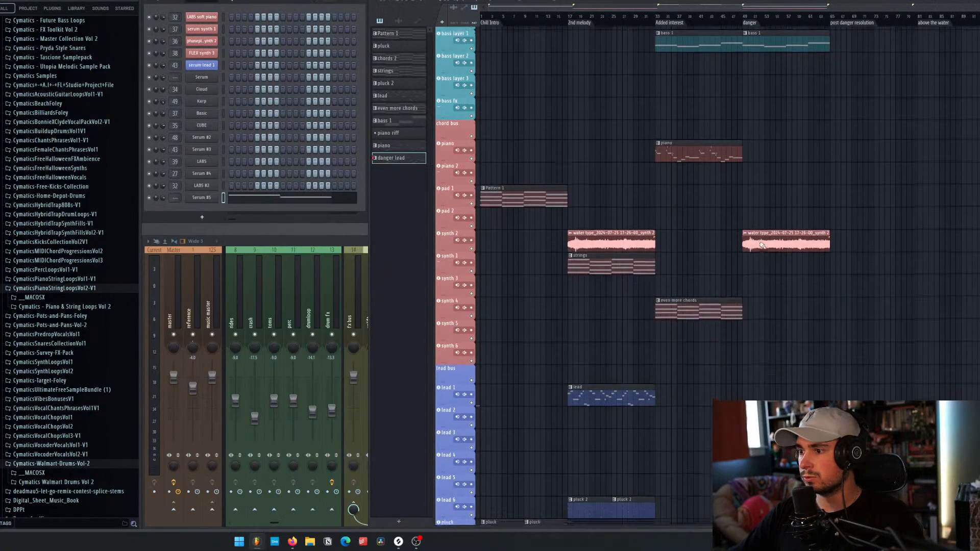
{"action": "left_click", "coordinate": [755, 305]}
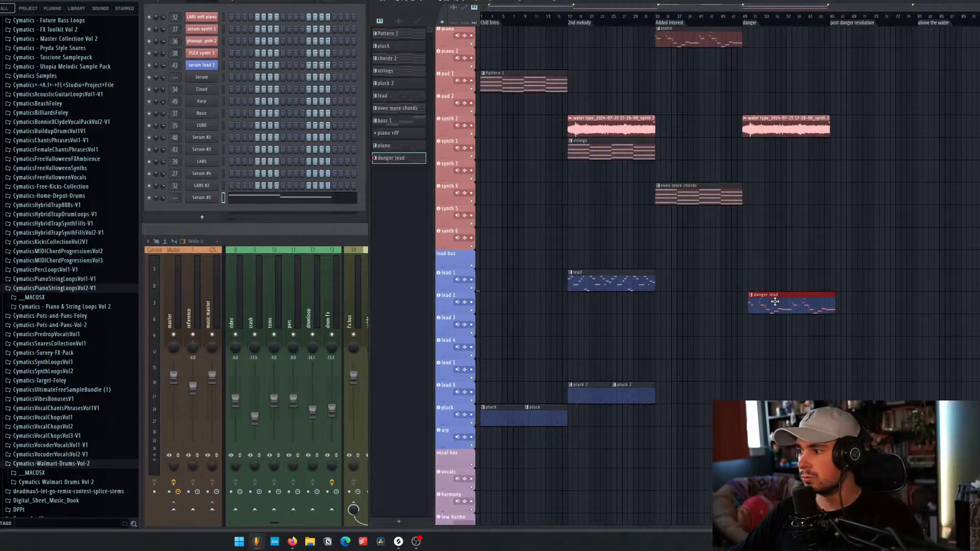
{"action": "left_click", "coordinate": [741, 17]}
{"action": "key", "text": "space"}
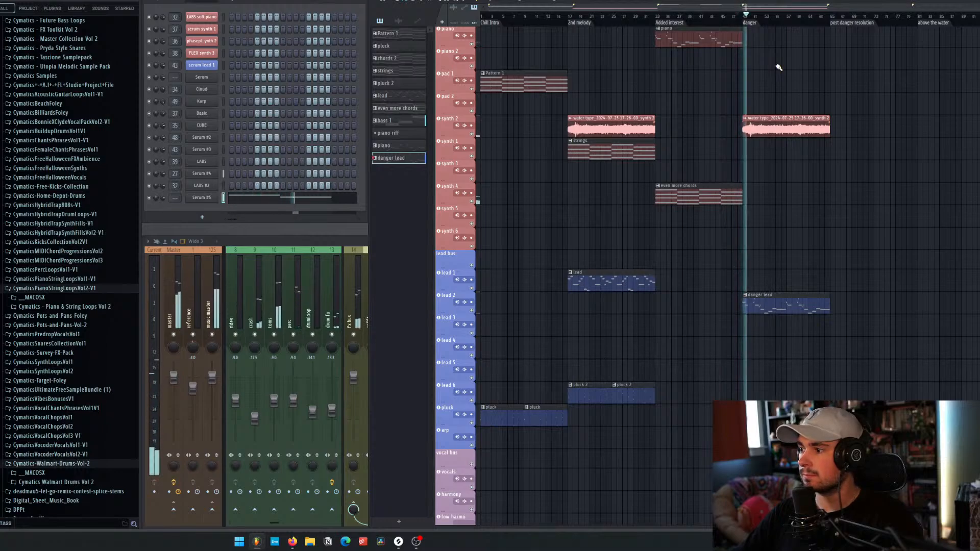
{"action": "key", "text": "space"}
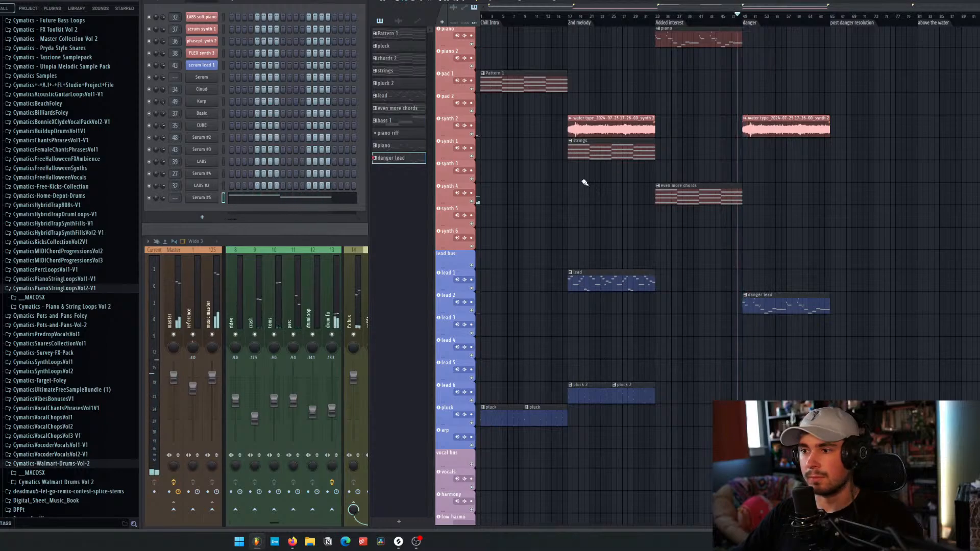
Step: Load the Splice preset SBB - Lead - Fireplay into Serum #5, audition it with the pattern and adjust its master level
{"action": "left_click", "coordinate": [205, 202]}
{"action": "left_click", "coordinate": [475, 190]}
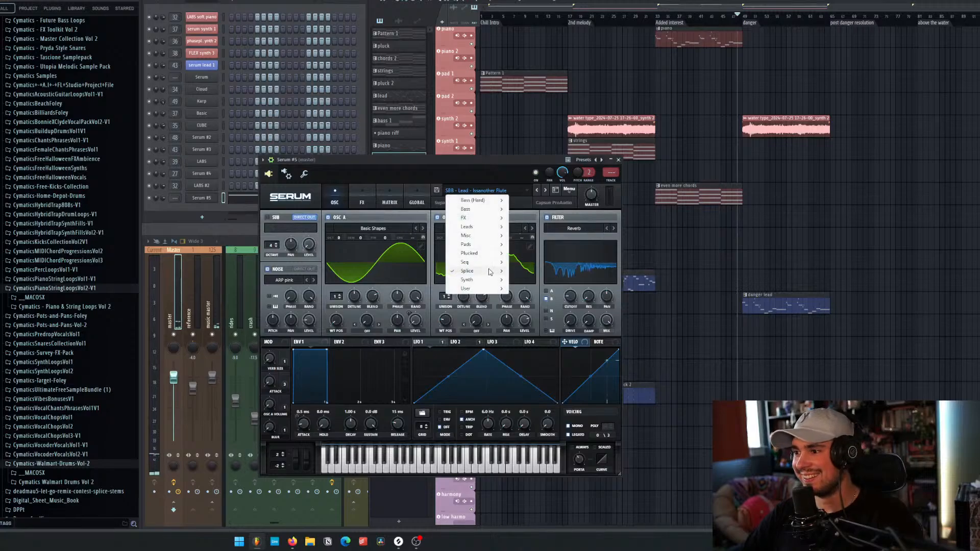
{"action": "mouse_move", "coordinate": [489, 272]}
{"action": "mouse_move", "coordinate": [561, 277]}
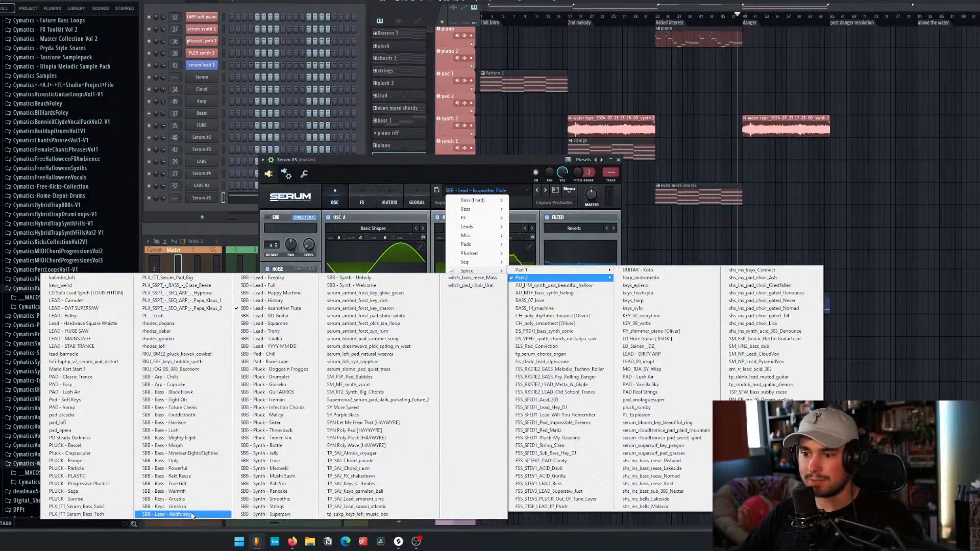
{"action": "left_click", "coordinate": [280, 279]}
{"action": "left_click", "coordinate": [550, 317]}
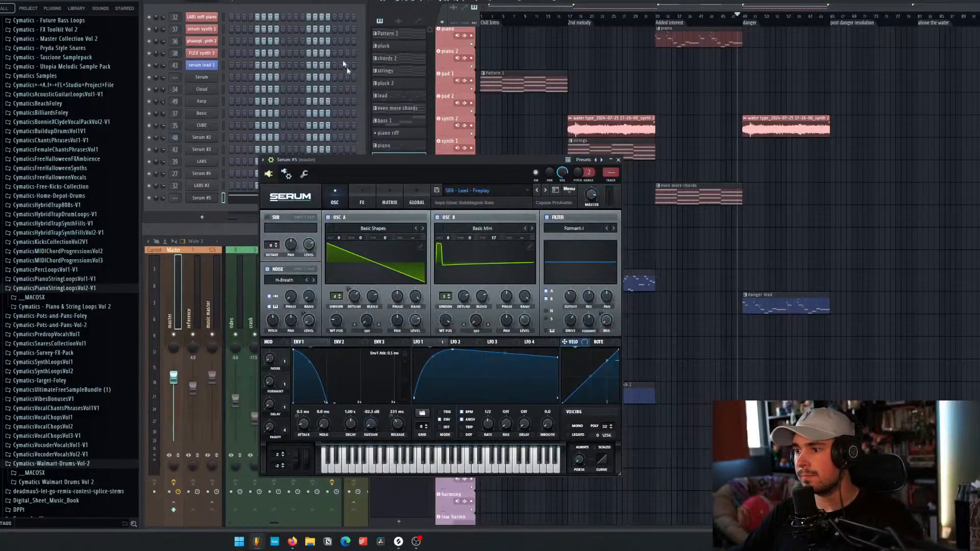
{"action": "left_click", "coordinate": [233, 2]}
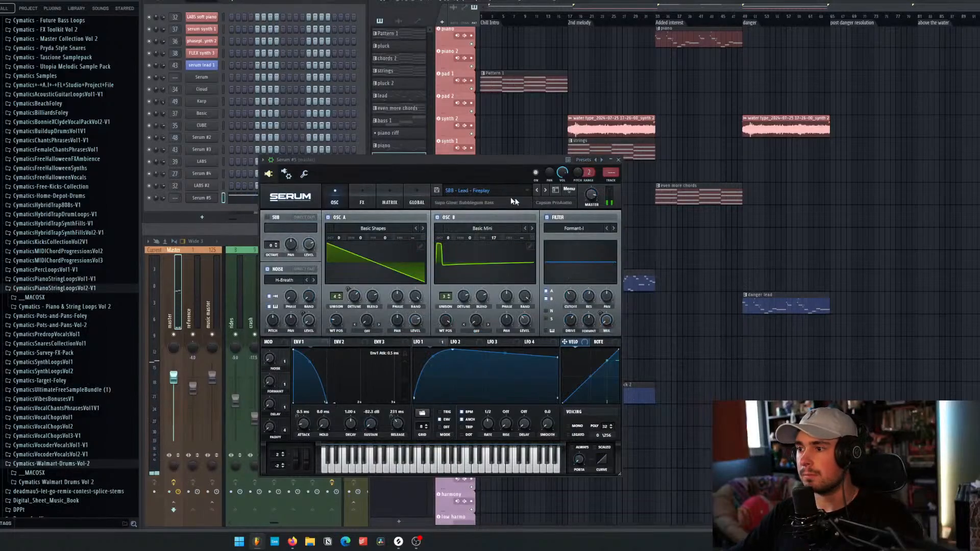
{"action": "left_click_drag", "start_coordinate": [589, 199], "coordinate": [588, 219]}
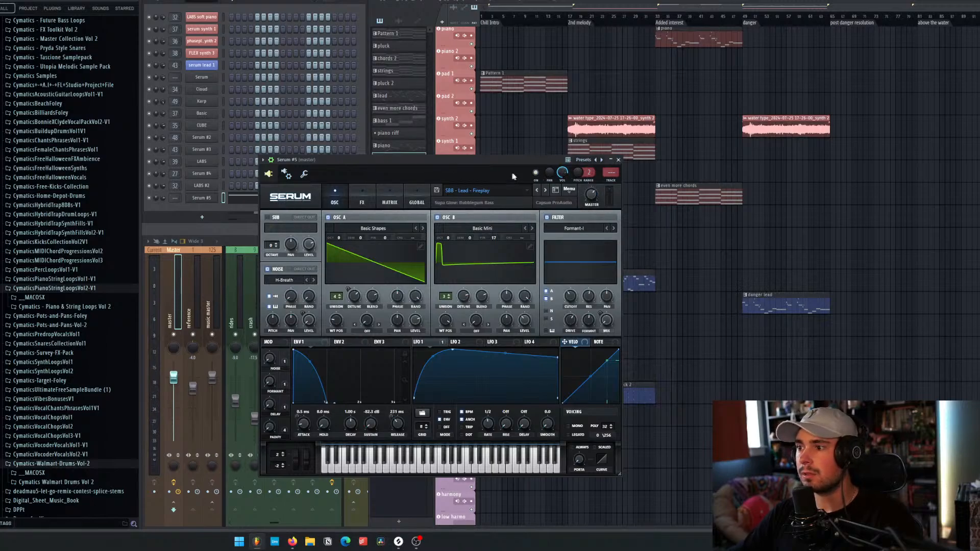
Step: Audition successive SBB lead presets in Serum #5 with the pattern and settle on SBB - Lead - Squarone
{"action": "left_click", "coordinate": [543, 190]}
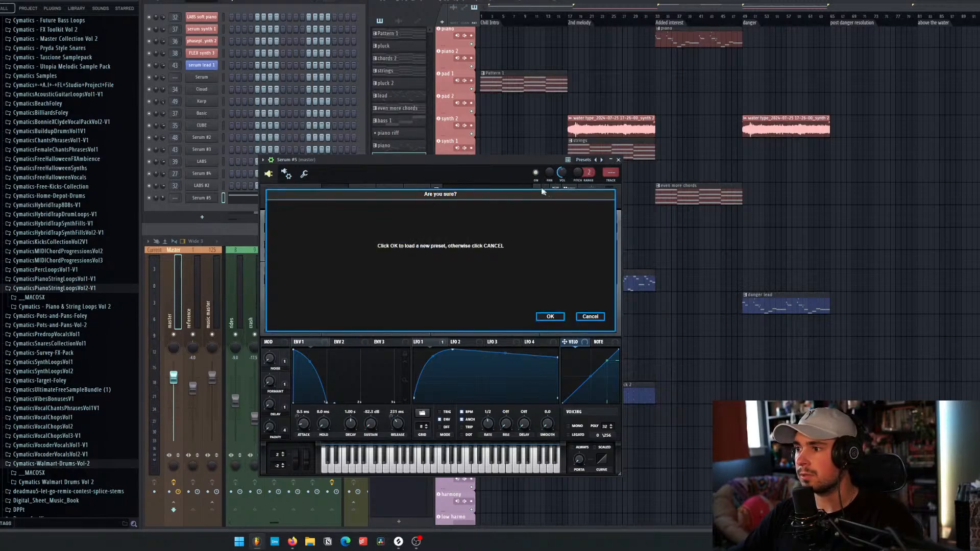
{"action": "left_click", "coordinate": [549, 315]}
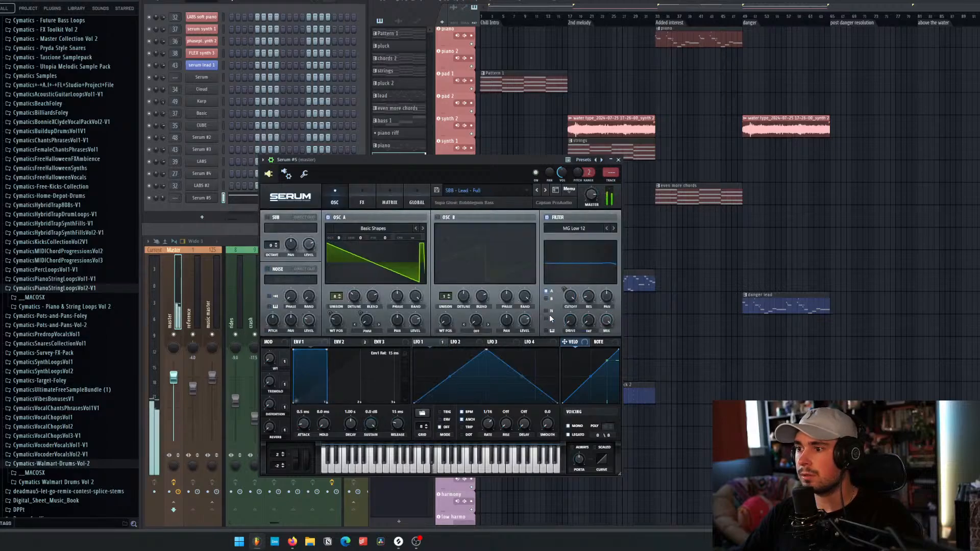
{"action": "left_click", "coordinate": [546, 190]}
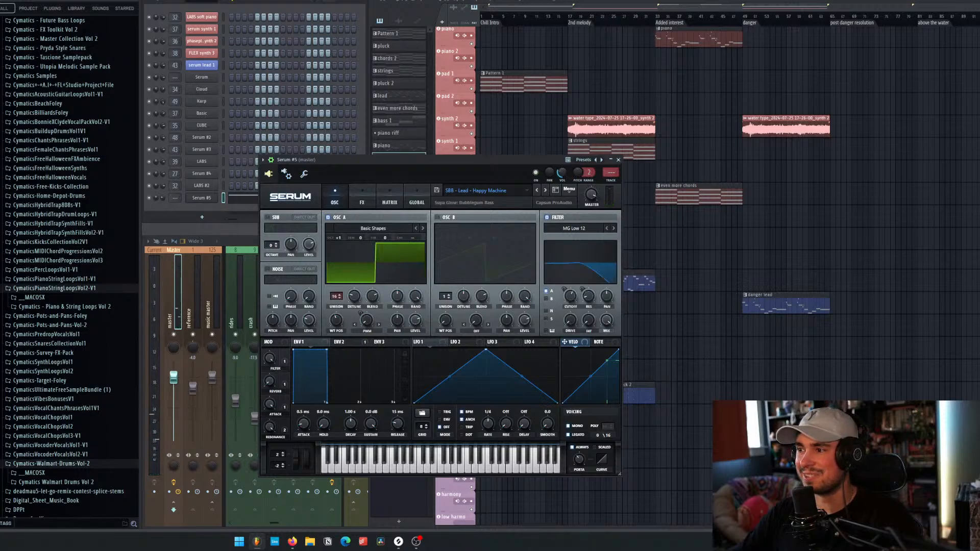
{"action": "left_click", "coordinate": [545, 191]}
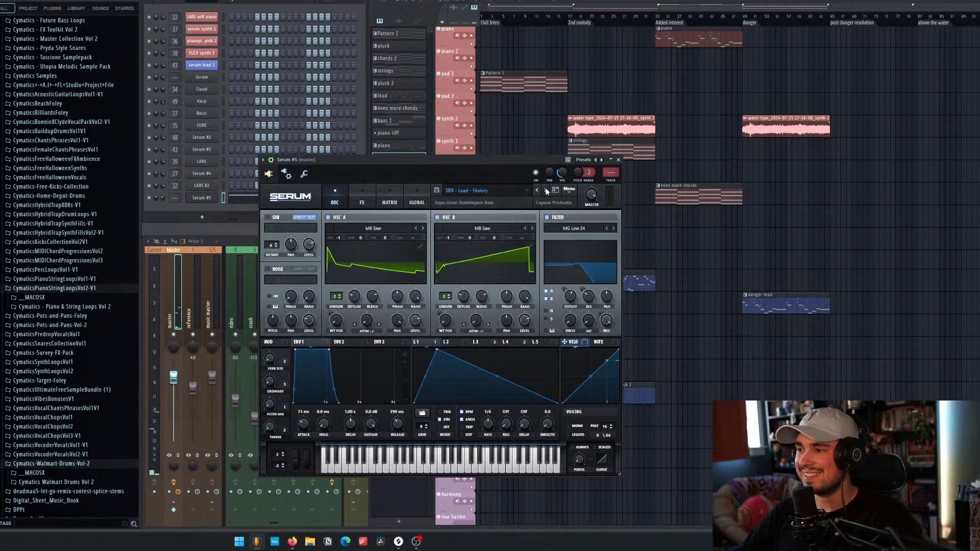
{"action": "left_click", "coordinate": [546, 190]}
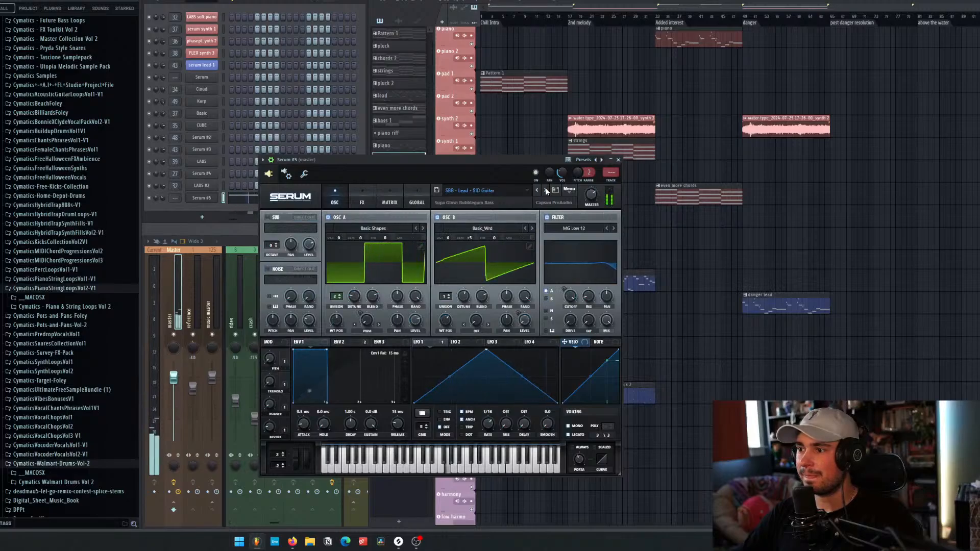
{"action": "left_click", "coordinate": [546, 190]}
{"action": "left_click", "coordinate": [546, 190]}
{"action": "left_click", "coordinate": [545, 191]}
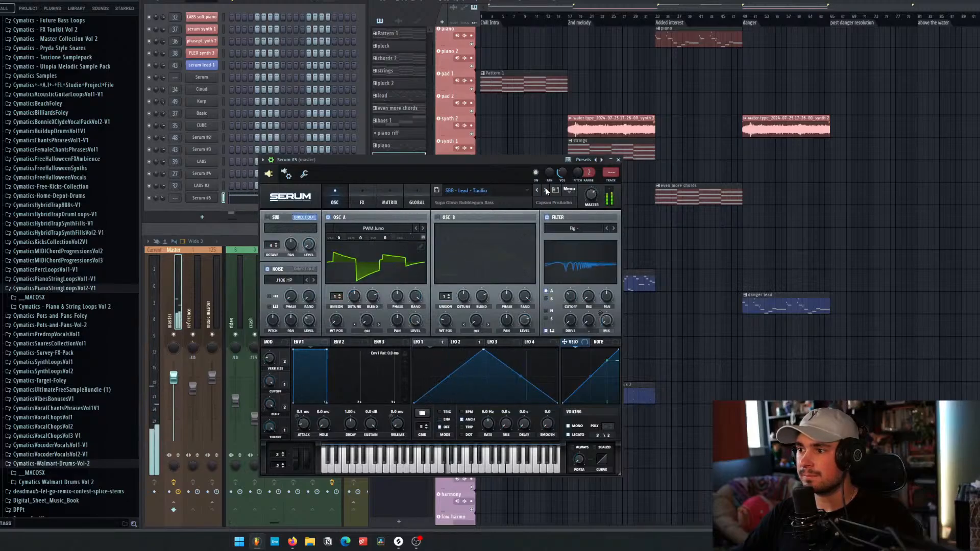
{"action": "left_click", "coordinate": [545, 192]}
{"action": "left_click", "coordinate": [536, 190]}
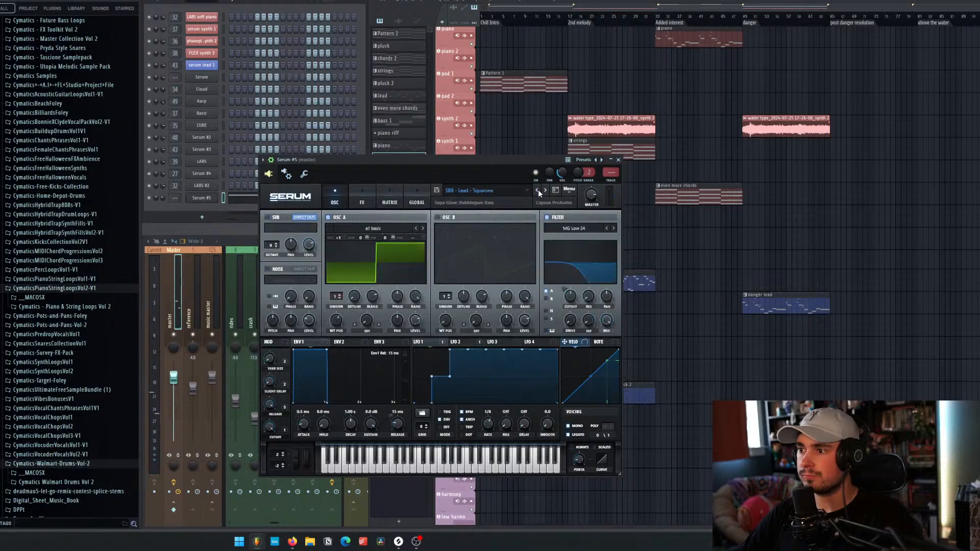
Step: Enable distortion in Serum's effects, adjust its pre-filter and set the distortion type to Rectify
{"action": "left_click", "coordinate": [362, 203]}
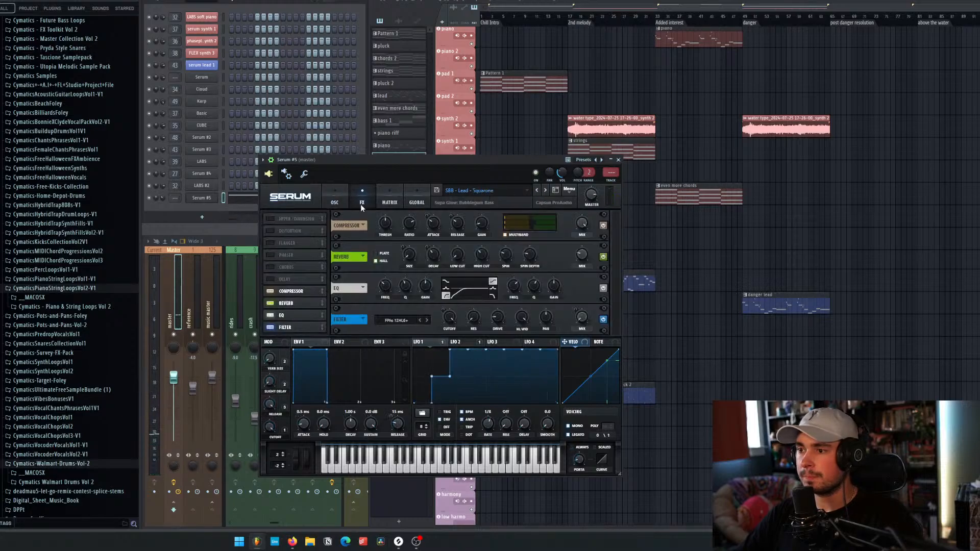
{"action": "left_click", "coordinate": [270, 231]}
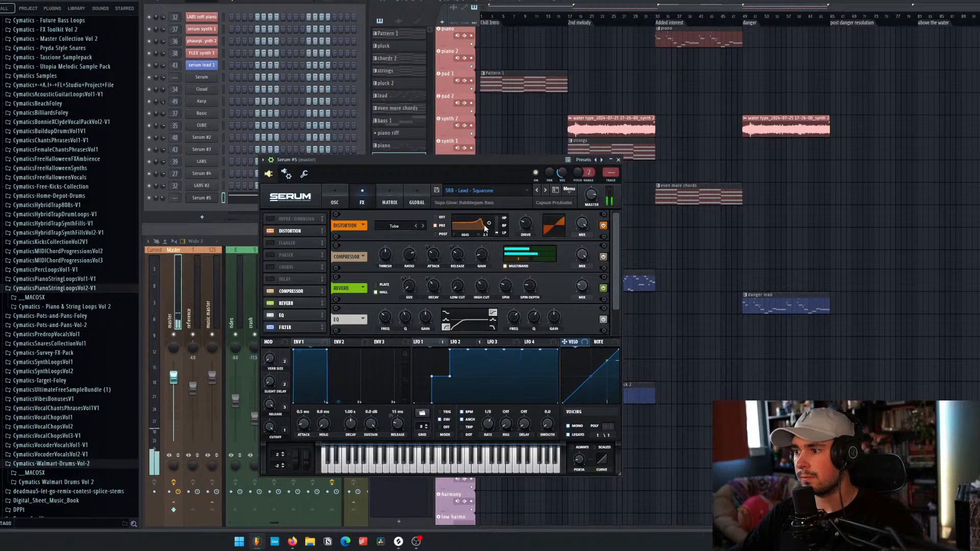
{"action": "left_click_drag", "start_coordinate": [485, 228], "coordinate": [493, 231]}
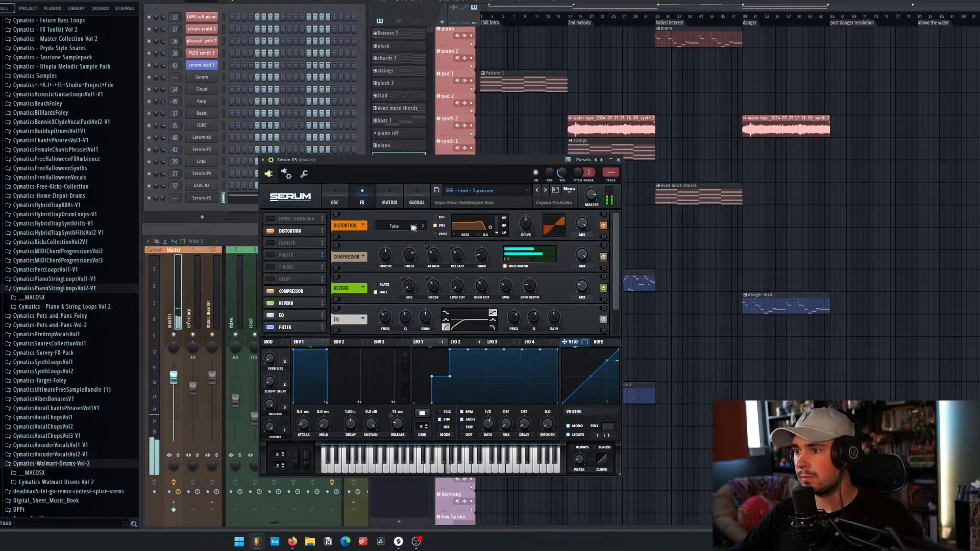
{"action": "left_click", "coordinate": [394, 226]}
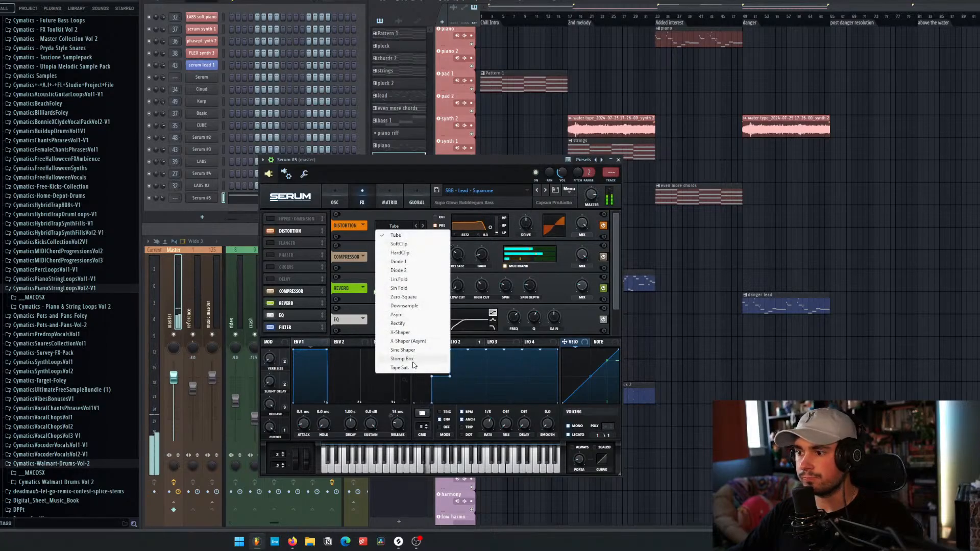
{"action": "left_click", "coordinate": [405, 323]}
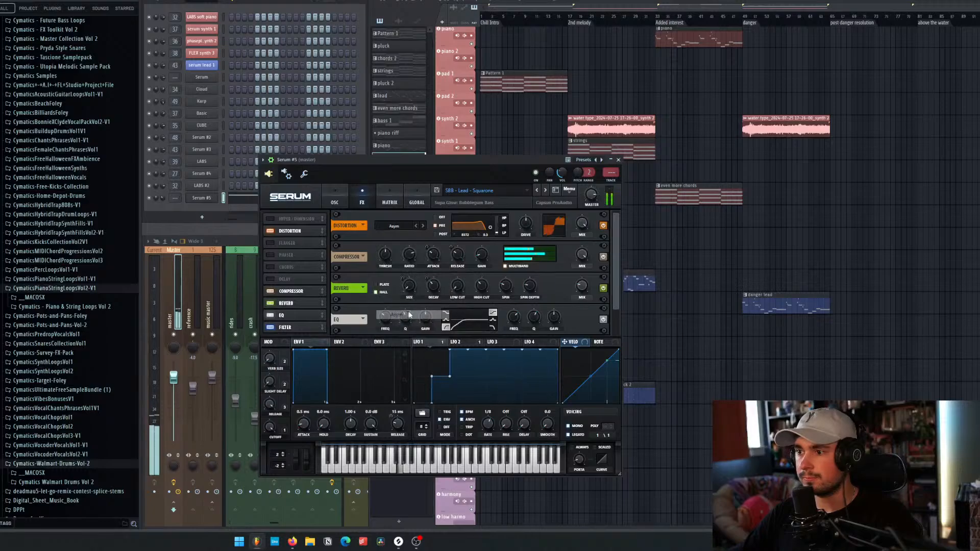
Step: Turn down Serum's master level and switch the distortion to X-Shaper (Asym) with a lower filter cutoff
{"action": "left_click_drag", "start_coordinate": [592, 194], "coordinate": [587, 215]}
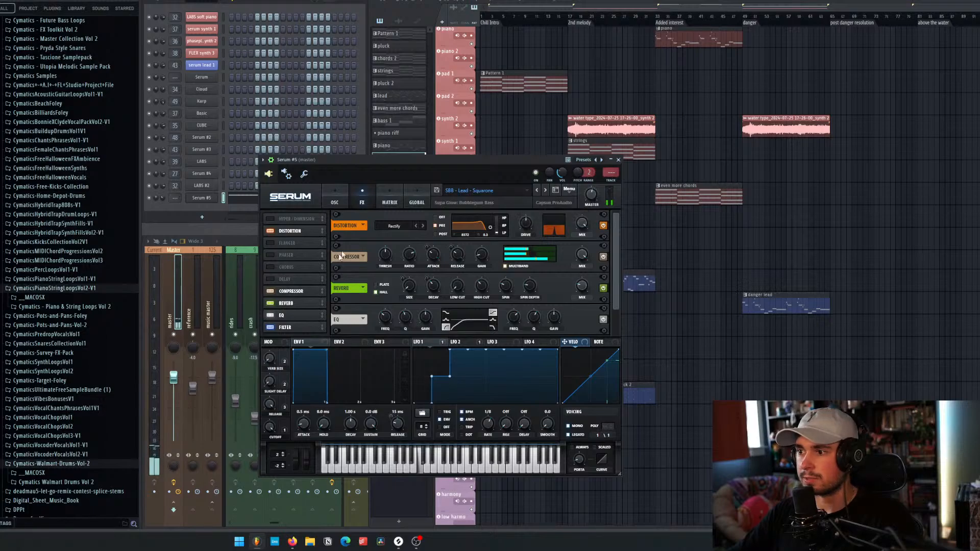
{"action": "left_click", "coordinate": [423, 225]}
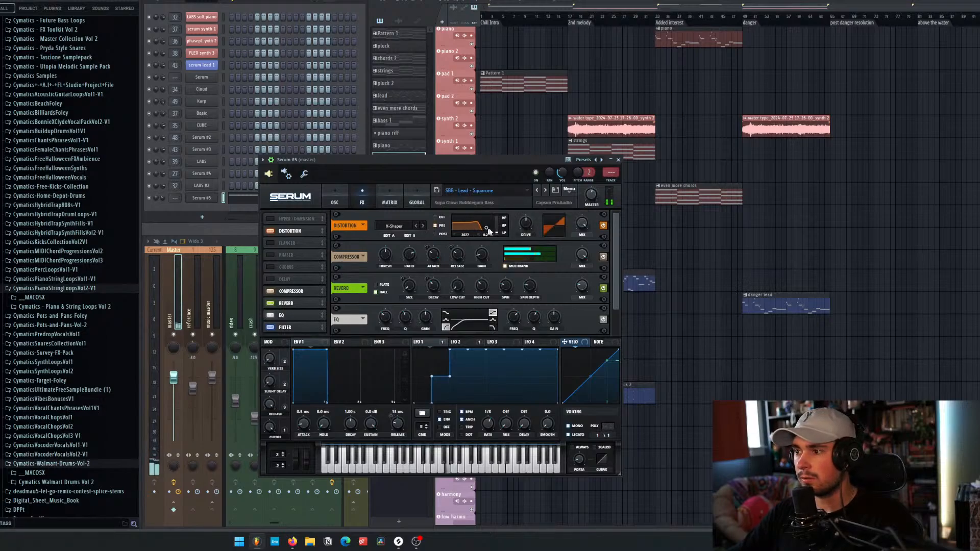
{"action": "mouse_move", "coordinate": [526, 222]}
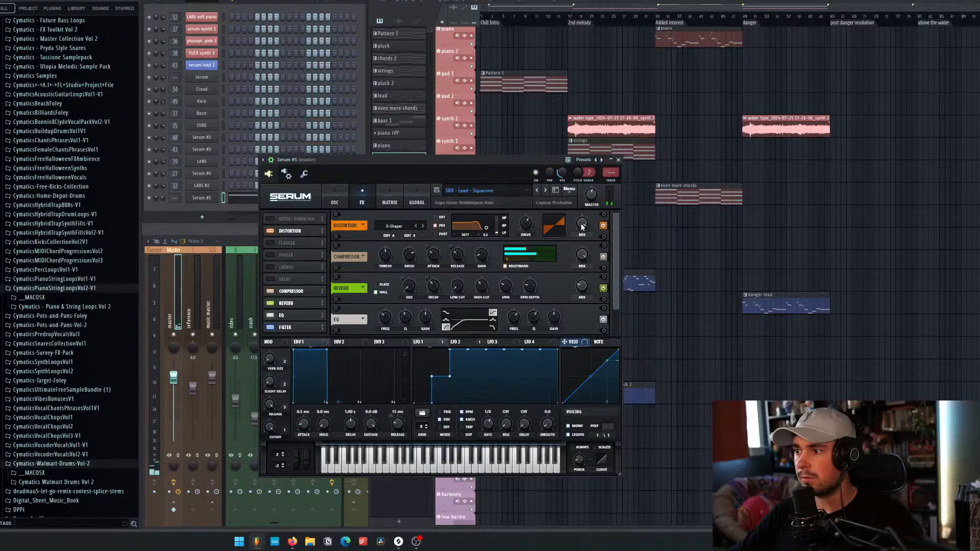
{"action": "left_click", "coordinate": [422, 226]}
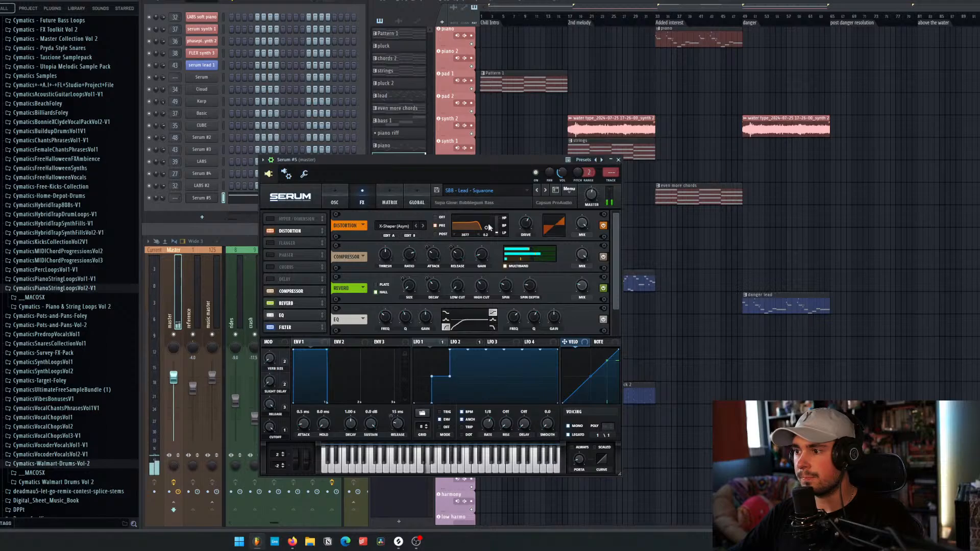
{"action": "left_click_drag", "start_coordinate": [486, 228], "coordinate": [483, 226]}
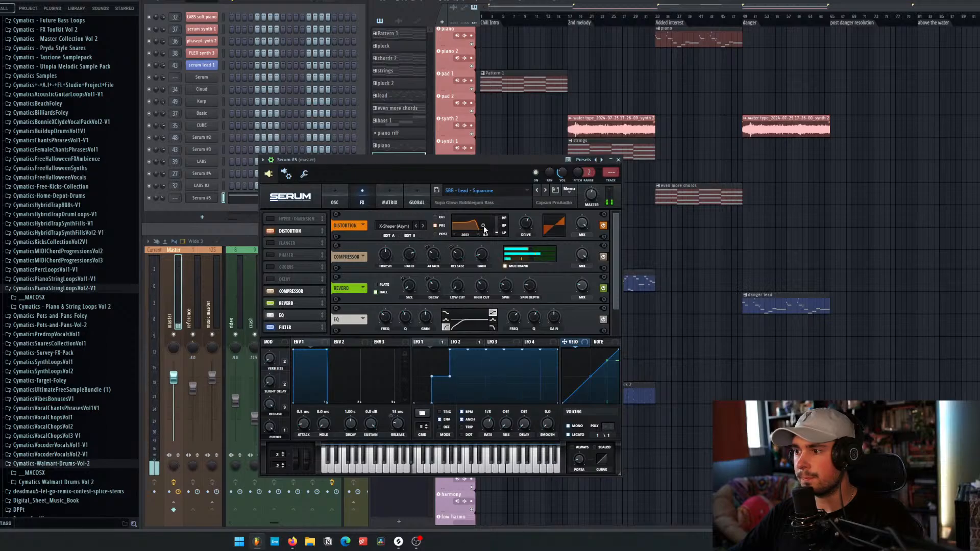
Step: Reset Serum #5's master level and channel volume, and audition the lead with the distortion filter set to Post
{"action": "right_click", "coordinate": [592, 200]}
{"action": "left_click", "coordinate": [583, 198]}
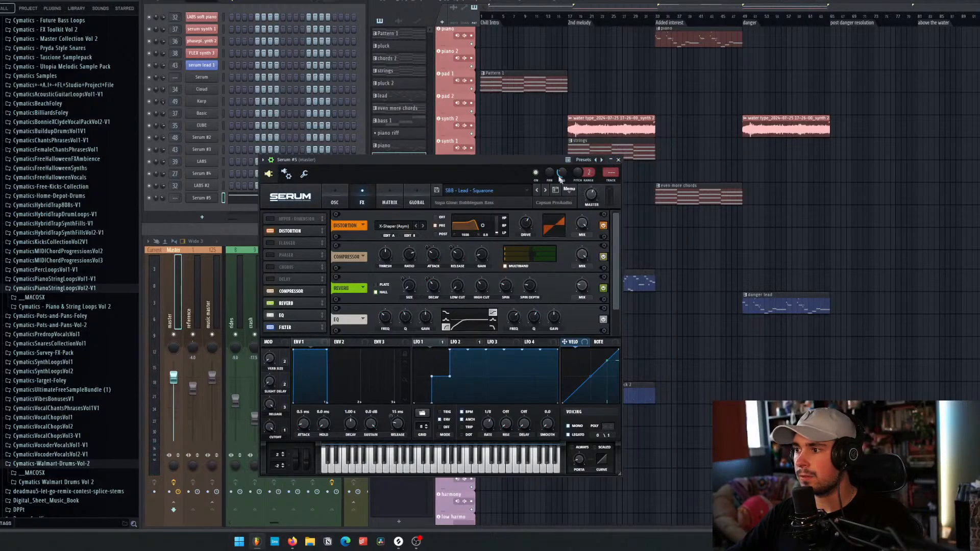
{"action": "right_click", "coordinate": [561, 176]}
{"action": "left_click", "coordinate": [570, 180]}
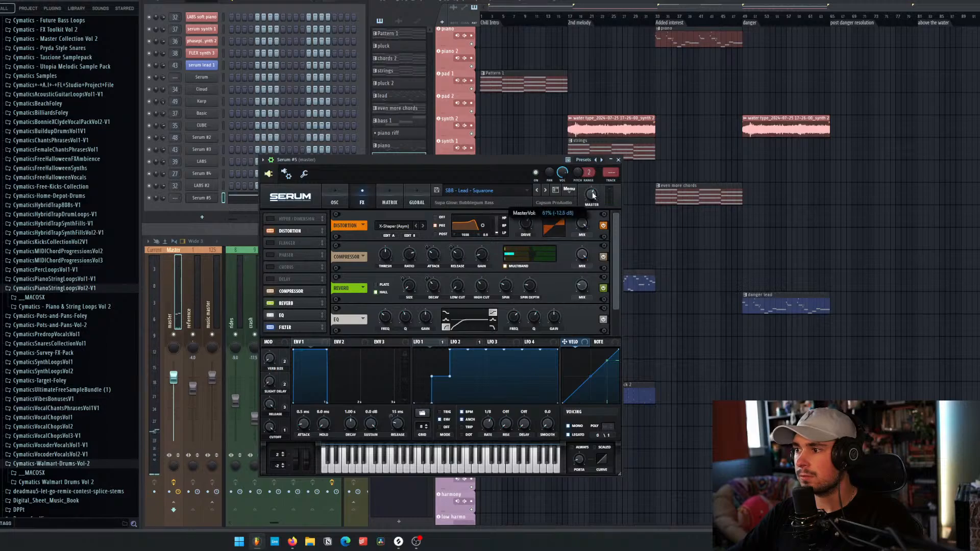
{"action": "key", "text": "space"}
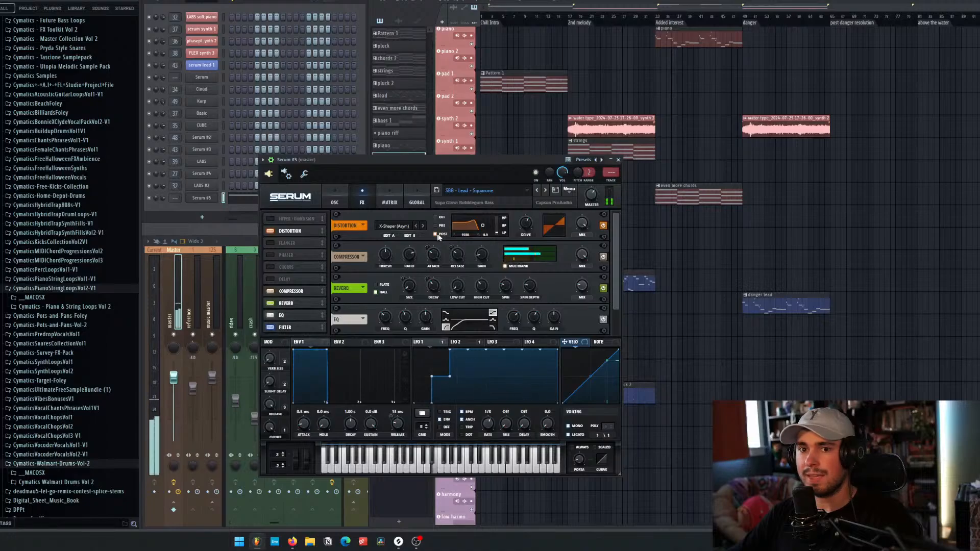
Step: Play the arrangement from the start of the danger section and open the danger lead notes for editing
{"action": "left_click", "coordinate": [618, 159]}
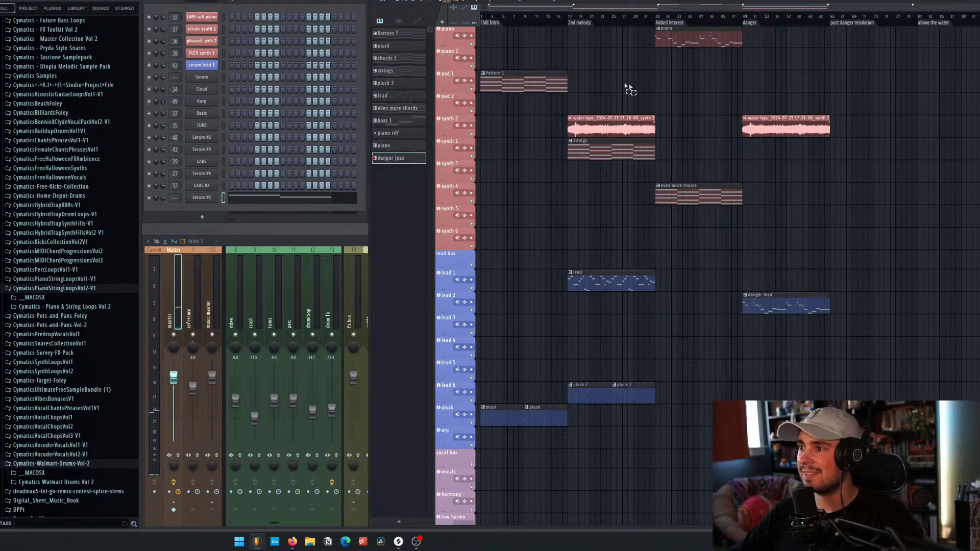
{"action": "left_click", "coordinate": [747, 21]}
{"action": "key", "text": "space"}
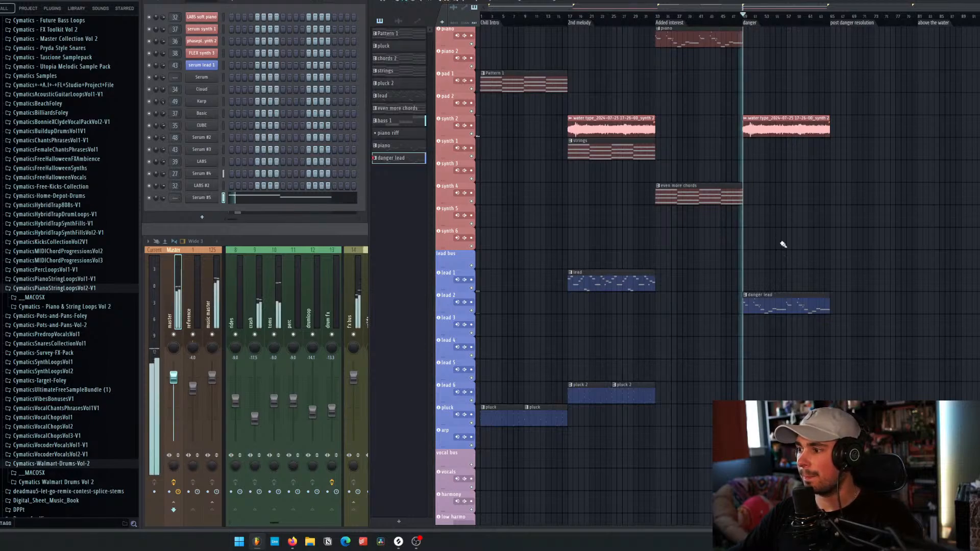
{"action": "key", "text": "space"}
{"action": "left_click", "coordinate": [289, 199]}
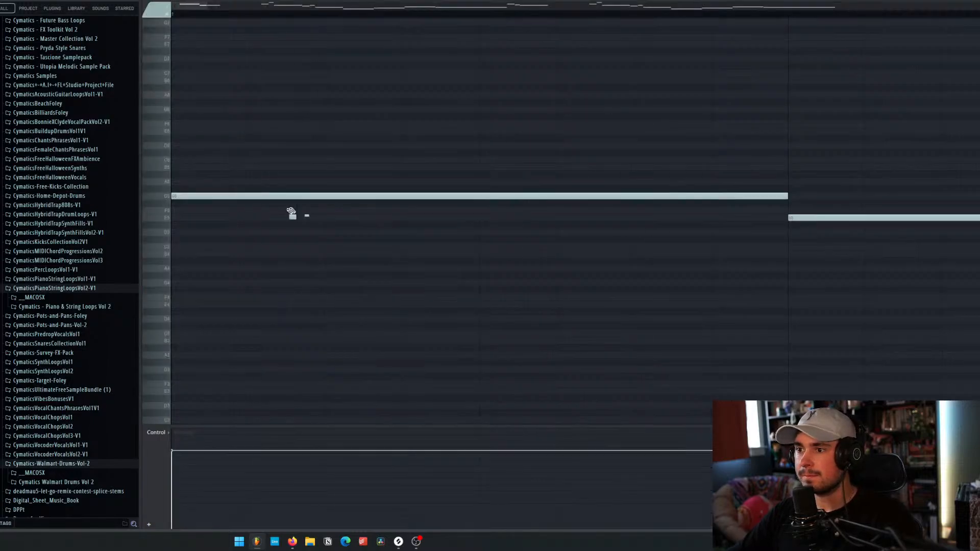
{"action": "scroll", "coordinate": [286, 213], "scroll_direction": "down", "scroll_amount": 10}
Step: Try a new opening by adding a half-bar A5 note after the first note and moving the following note to bar 2
{"action": "left_click", "coordinate": [176, 196]}
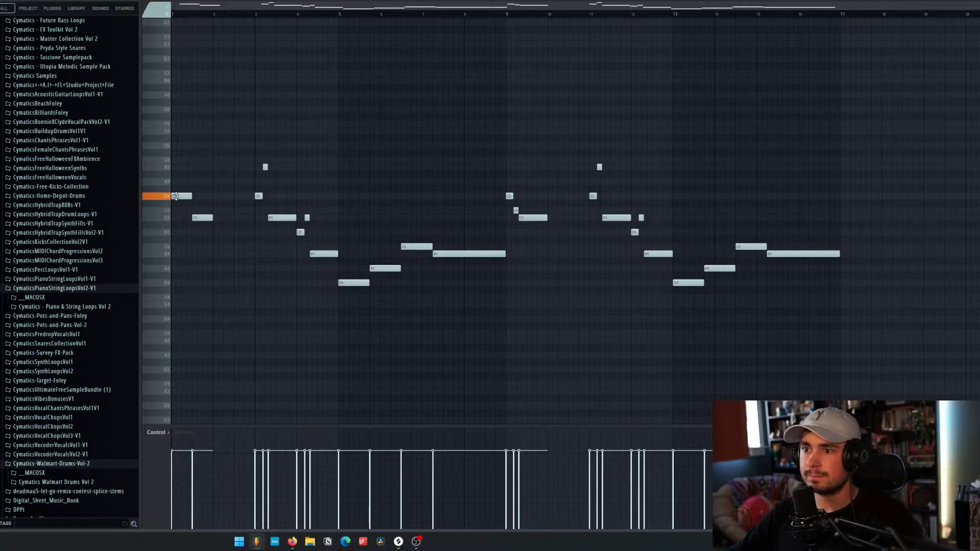
{"action": "left_click", "coordinate": [193, 183]}
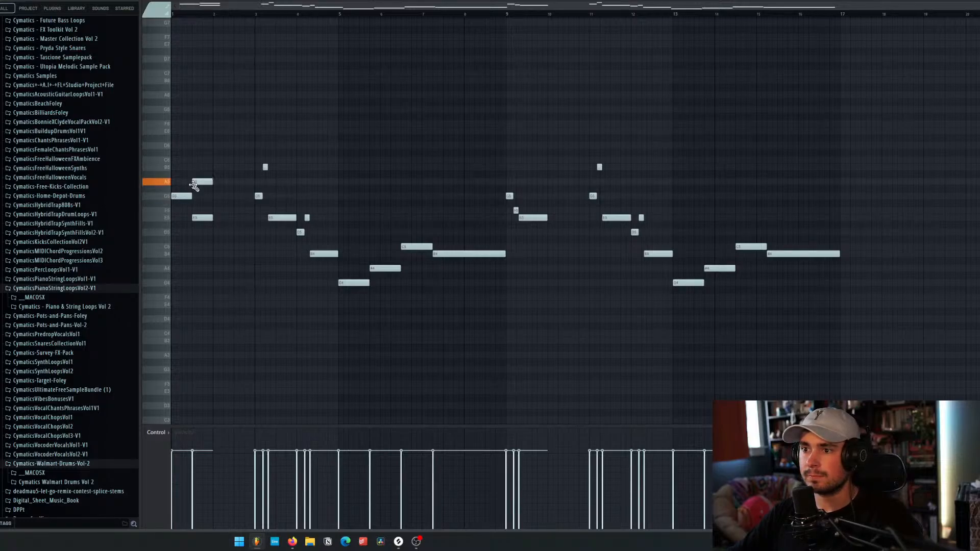
{"action": "left_click_drag", "start_coordinate": [202, 218], "coordinate": [224, 218]}
{"action": "key", "text": "space"}
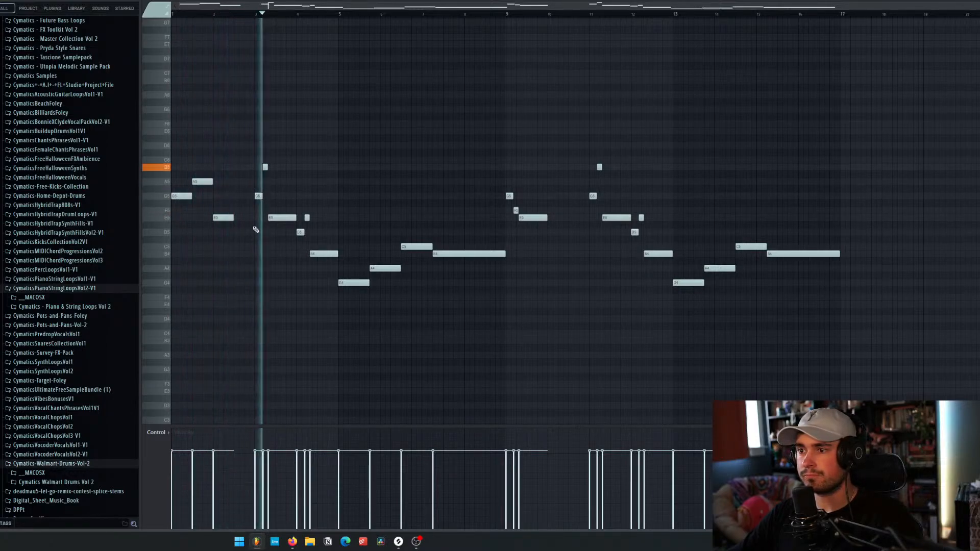
{"action": "key", "text": "space"}
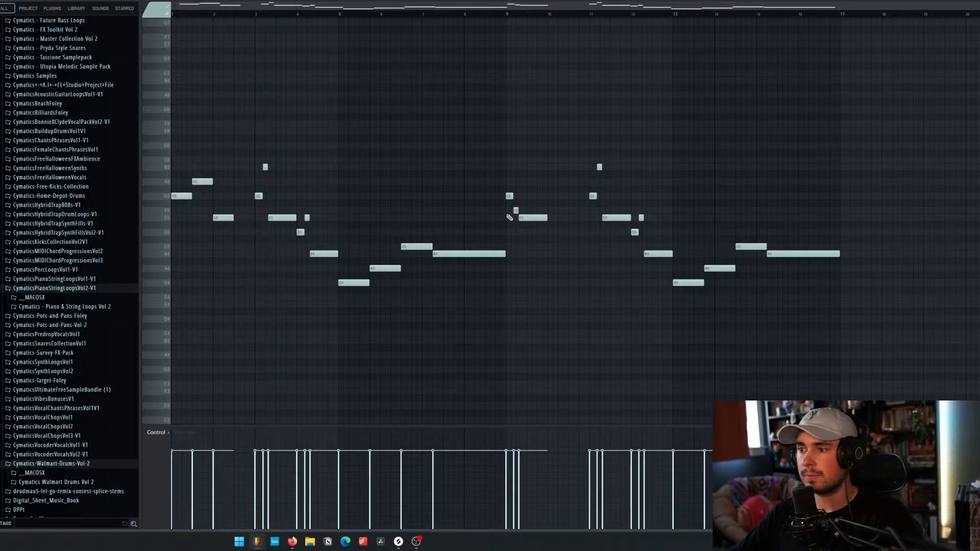
Step: Replace the opening notes with a copy of the three-note phrase from bar 9 and extend its last note to mid-bar 2
{"action": "left_click_drag", "start_coordinate": [548, 236], "coordinate": [504, 189]}
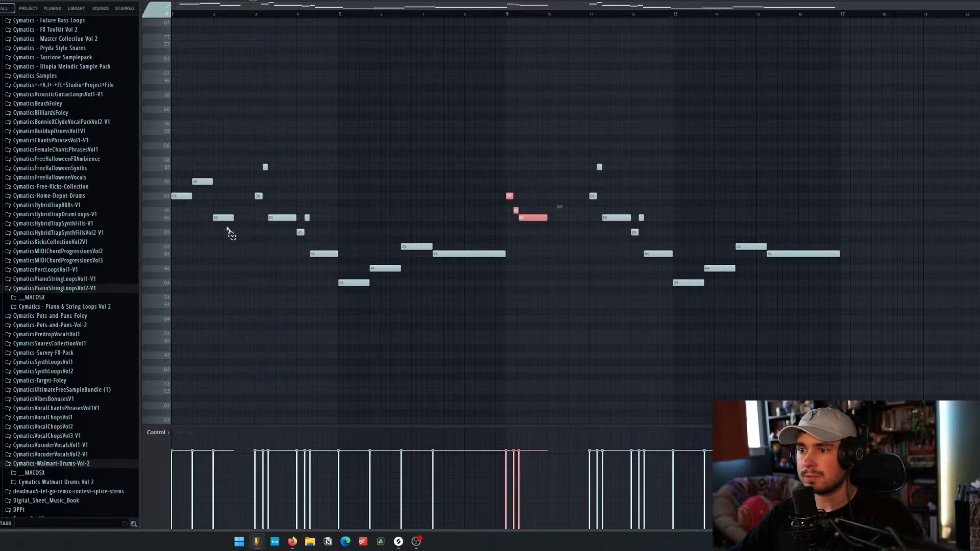
{"action": "left_click_drag", "start_coordinate": [234, 239], "coordinate": [170, 143]}
{"action": "key", "text": "Delete"}
{"action": "left_click_drag", "start_coordinate": [542, 241], "coordinate": [494, 171]}
{"action": "left_click_drag", "start_coordinate": [534, 219], "coordinate": [200, 219]}
{"action": "key", "text": "space"}
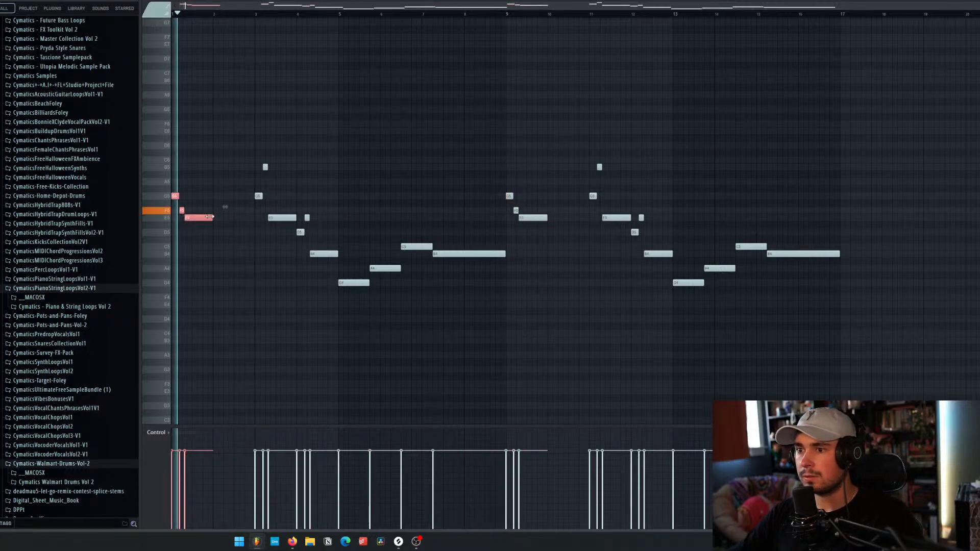
{"action": "left_click", "coordinate": [213, 188], "text": "ctrl"}
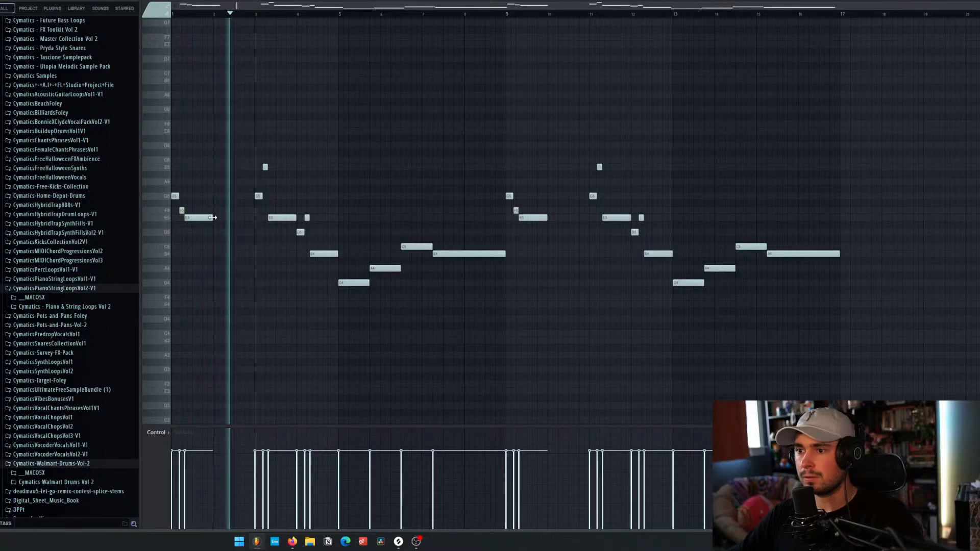
{"action": "left_click_drag", "start_coordinate": [212, 217], "coordinate": [234, 218]}
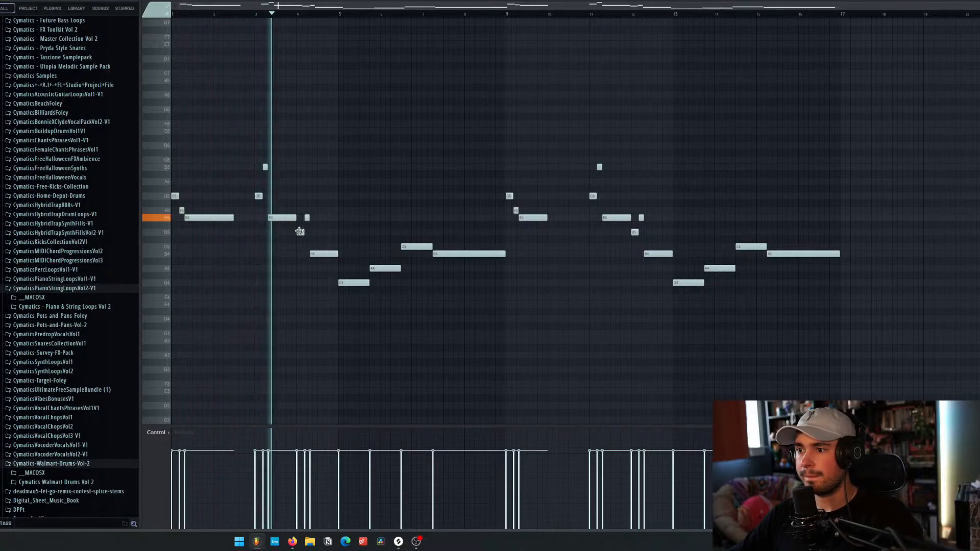
Step: Delete all the danger lead notes from bar 4 up to the phrase at bar 9
{"action": "right_click", "coordinate": [300, 233]}
{"action": "right_click", "coordinate": [307, 218]}
{"action": "right_click", "coordinate": [320, 254]}
{"action": "right_click", "coordinate": [360, 283]}
{"action": "right_click", "coordinate": [385, 268]}
{"action": "right_click", "coordinate": [418, 249]}
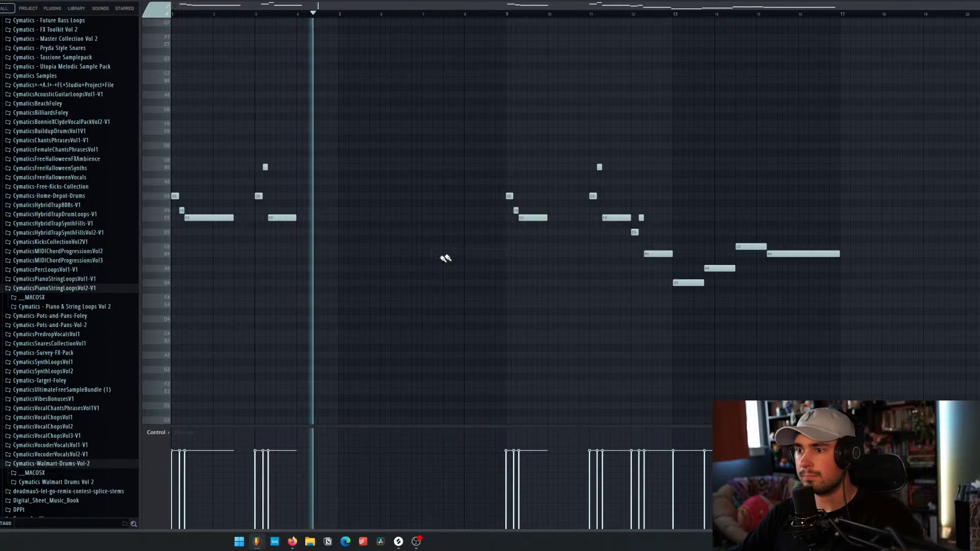
{"action": "key", "text": "space"}
Step: Duplicate the phrase in bars 1 to 3 so the copy starts at bar 5, and play back the melody
{"action": "left_click_drag", "start_coordinate": [308, 256], "coordinate": [165, 138]}
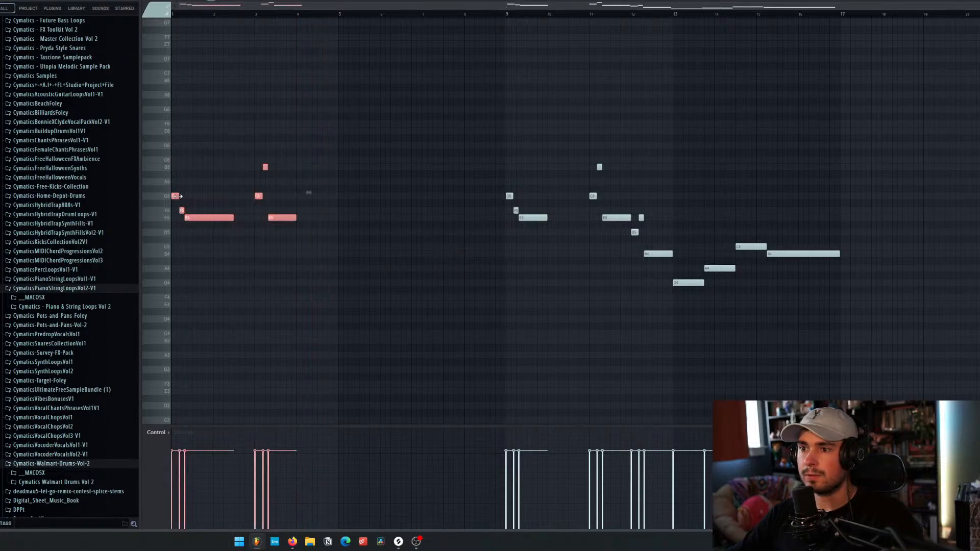
{"action": "left_click_drag", "start_coordinate": [176, 196], "coordinate": [342, 196]}
{"action": "left_click", "coordinate": [371, 176], "text": "ctrl"}
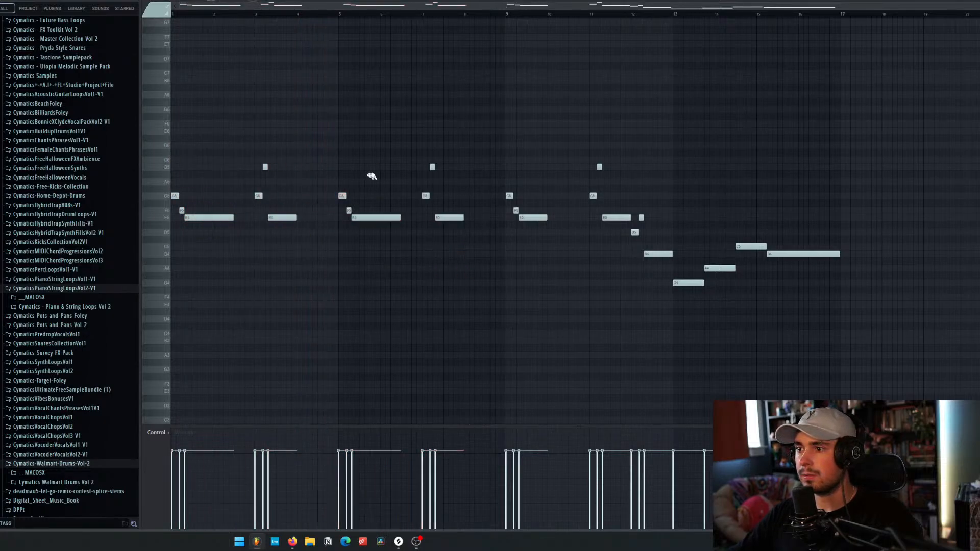
{"action": "key", "text": "space"}
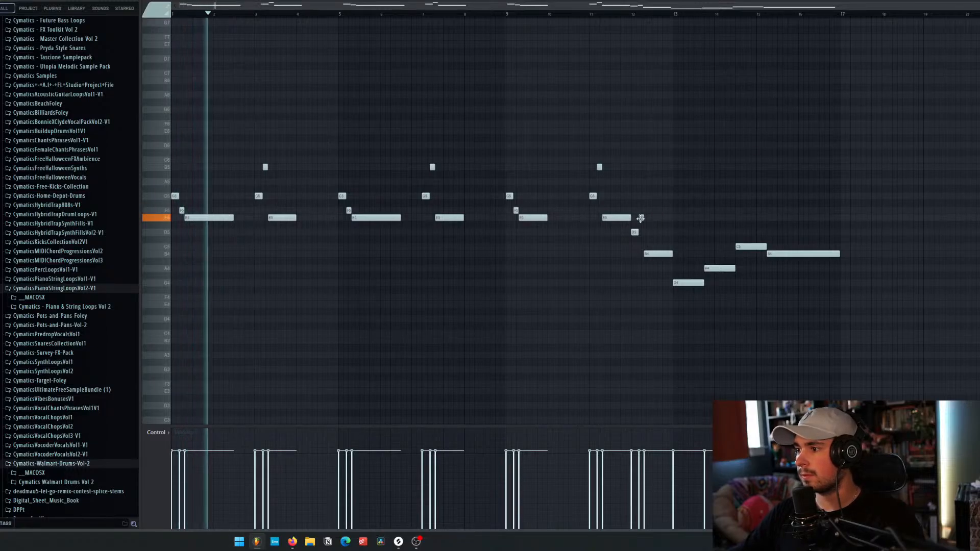
Step: Delete all the danger lead notes from bar 12 onward and close the piano roll
{"action": "mouse_move", "coordinate": [642, 221]}
{"action": "left_mouse_down"}
{"action": "mouse_move", "coordinate": [654, 276]}
{"action": "mouse_move", "coordinate": [793, 239]}
{"action": "mouse_move", "coordinate": [797, 254]}
{"action": "left_mouse_up"}
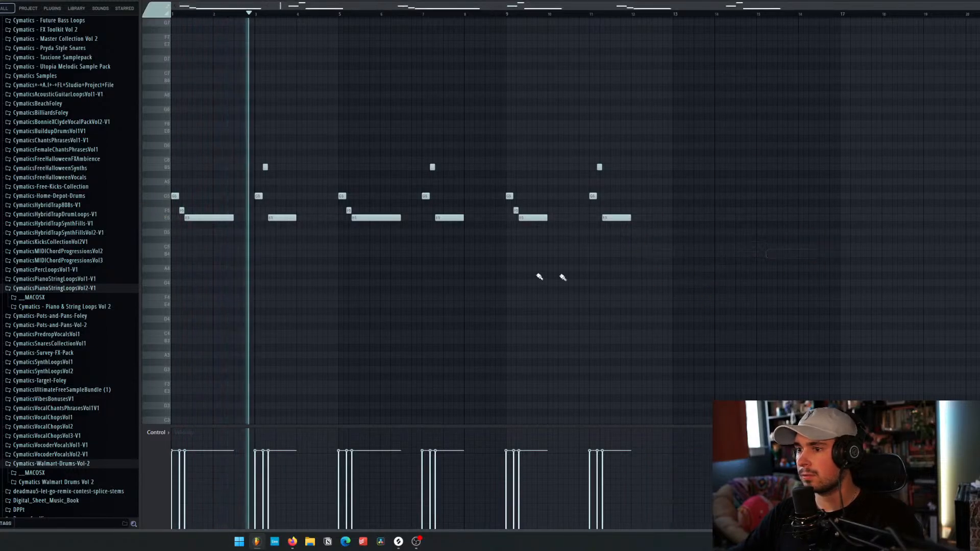
{"action": "key", "text": "space"}
{"action": "key", "text": "Escape"}
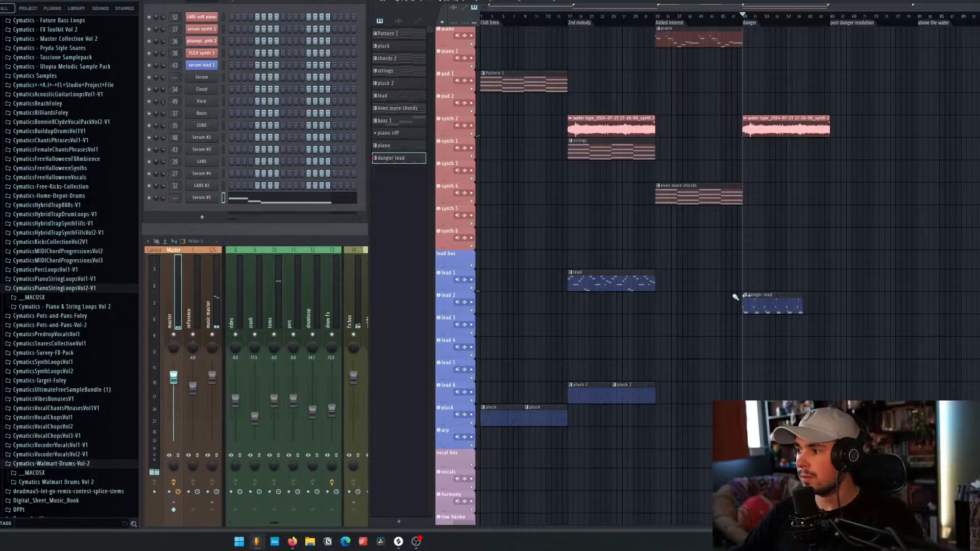
Step: Route the Serum #5 channel to the lead 2 mixer track, number 44
{"action": "left_click", "coordinate": [292, 236]}
{"action": "scroll", "coordinate": [542, 326], "scroll_direction": "right", "scroll_amount": 7}
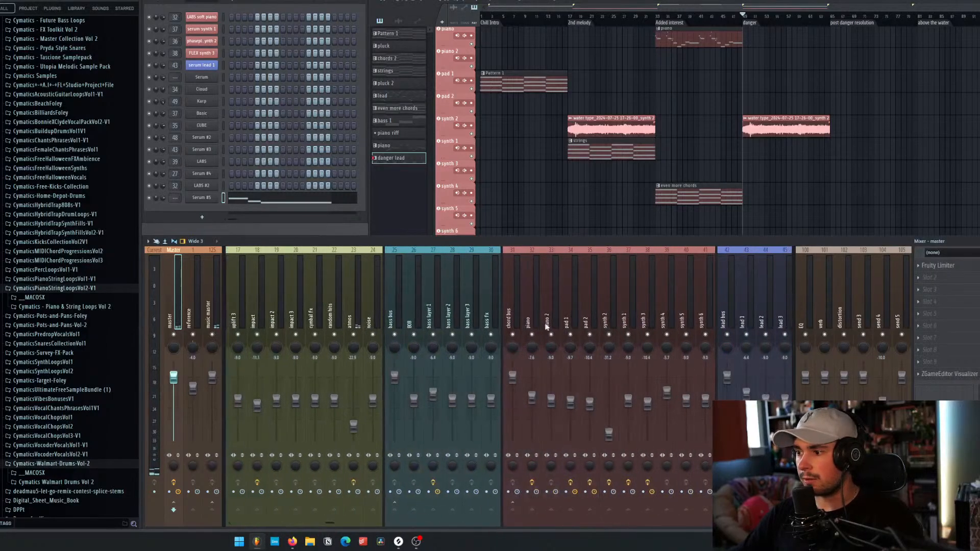
{"action": "left_click", "coordinate": [542, 296]}
{"action": "scroll", "coordinate": [582, 186], "scroll_direction": "down", "scroll_amount": 3}
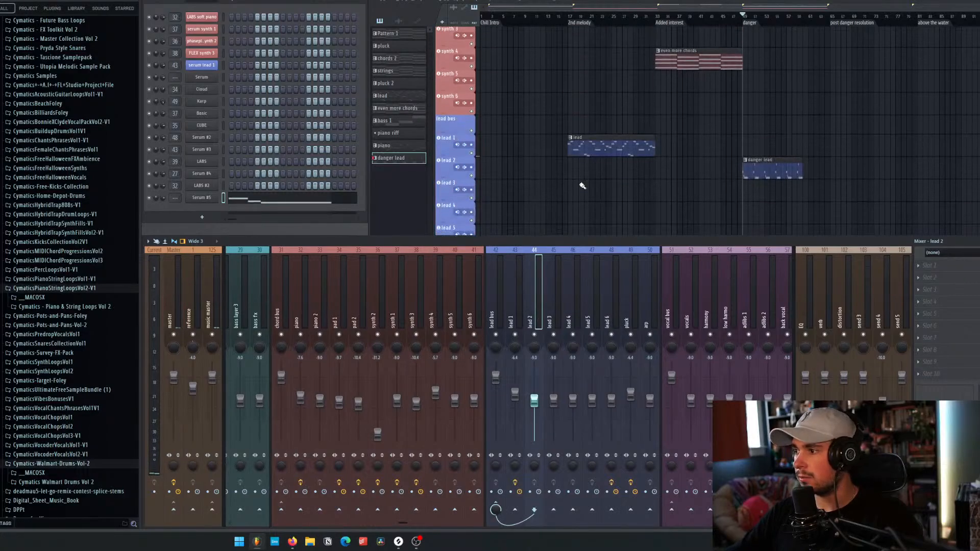
{"action": "mouse_move", "coordinate": [175, 199]}
{"action": "left_mouse_down"}
{"action": "mouse_move", "coordinate": [175, 214]}
{"action": "mouse_move", "coordinate": [175, 199]}
{"action": "left_mouse_up"}
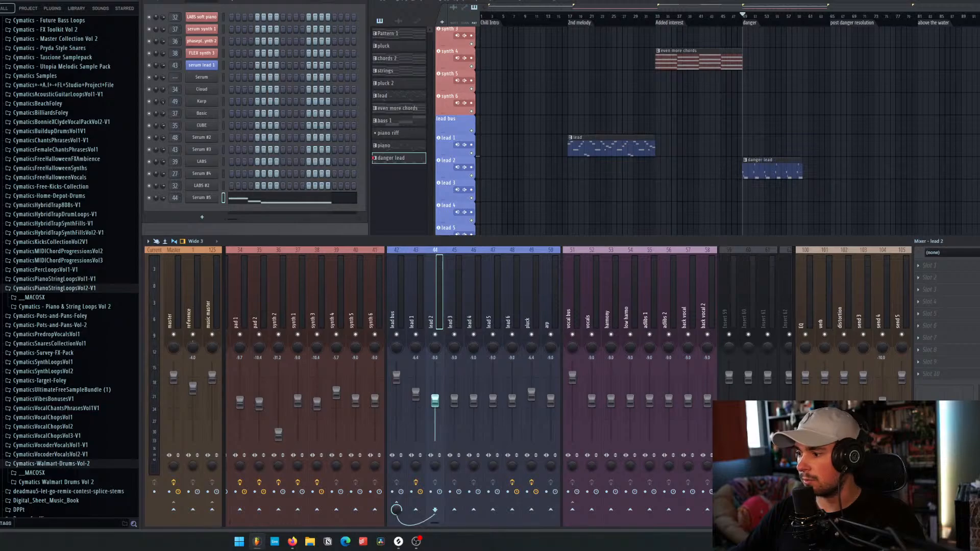
Step: Raise the volume of the lead 2 mixer track to match lead 1 while playing the danger section
{"action": "left_click", "coordinate": [824, 320]}
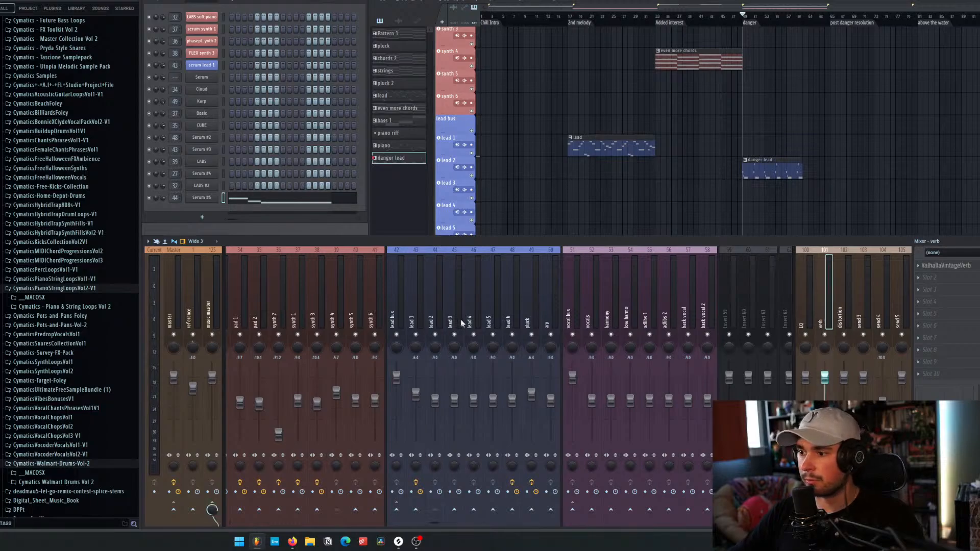
{"action": "left_click", "coordinate": [435, 311]}
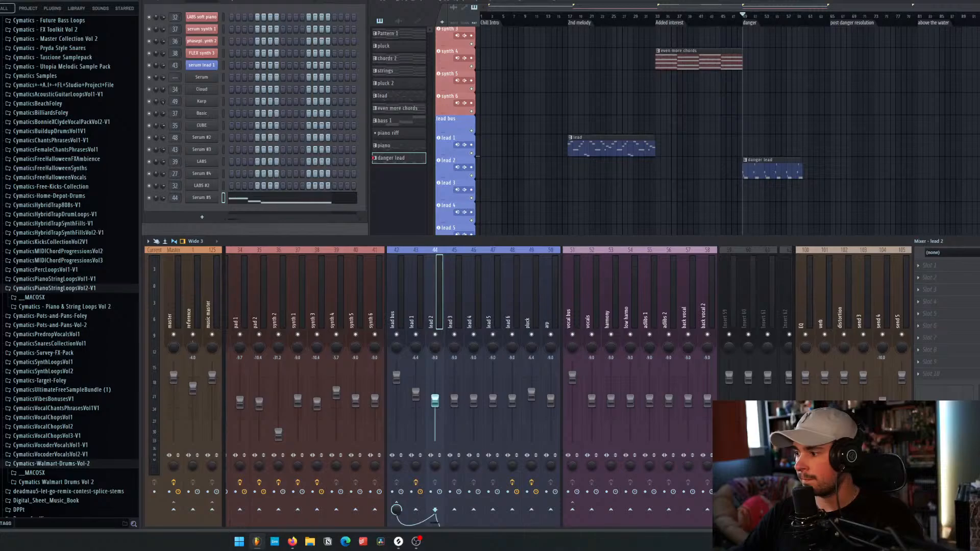
{"action": "key", "text": "space"}
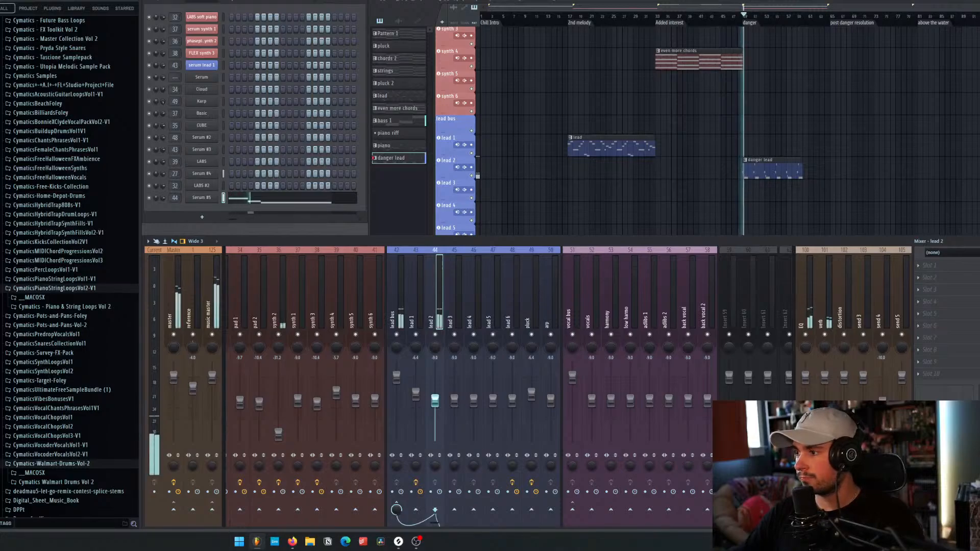
{"action": "left_click_drag", "start_coordinate": [435, 400], "coordinate": [435, 394]}
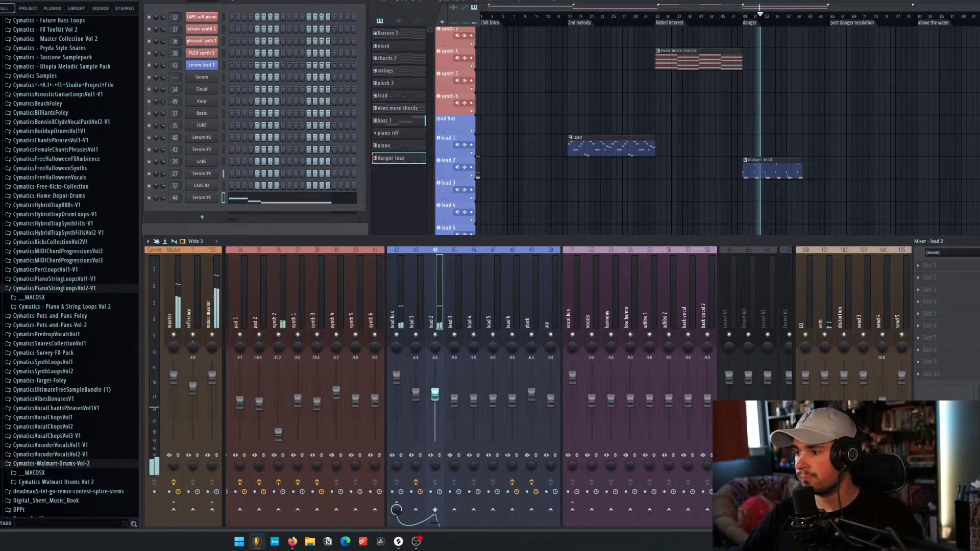
{"action": "key", "text": "space"}
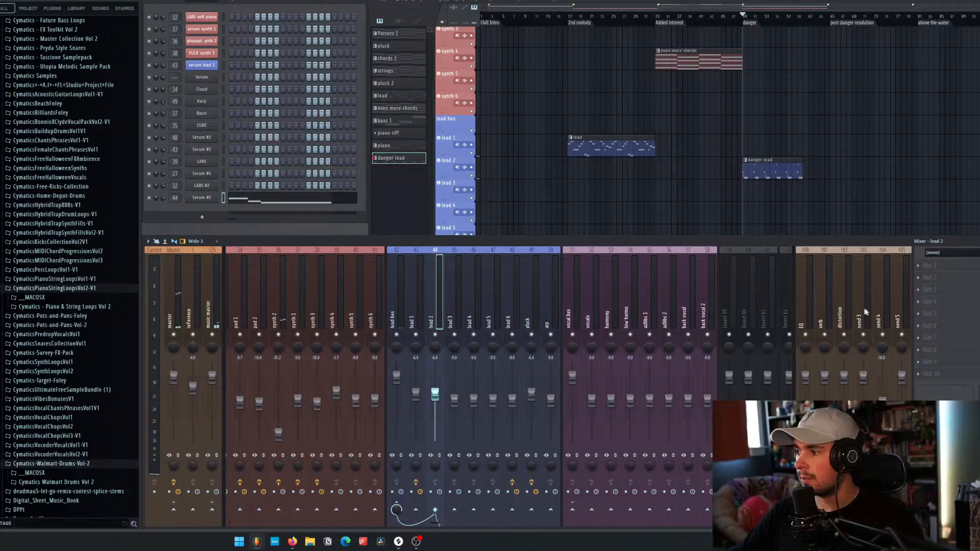
Step: Try the Delay effect in the first effect slot of lead 2 and audition it with the danger section
{"action": "left_click", "coordinate": [942, 266]}
{"action": "mouse_move", "coordinate": [928, 275]}
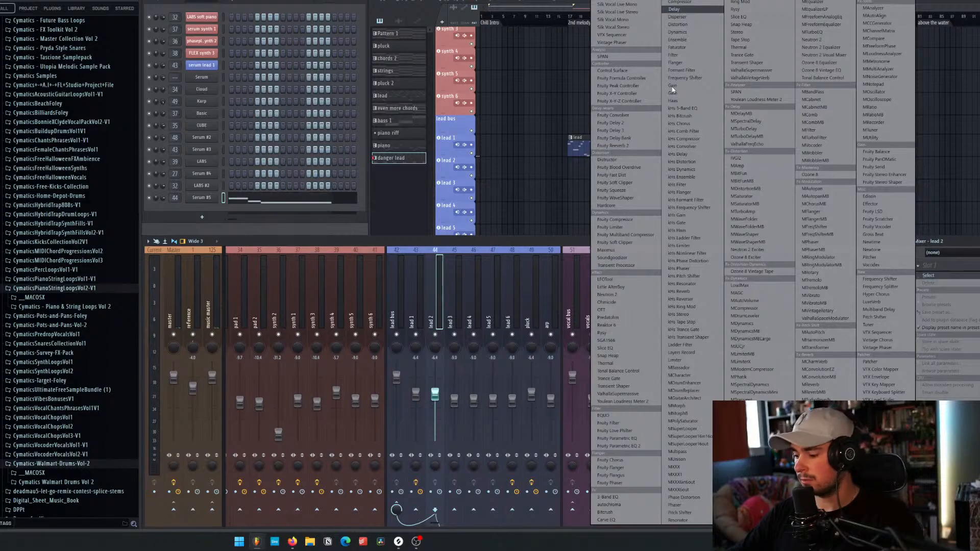
{"action": "key", "text": "Return"}
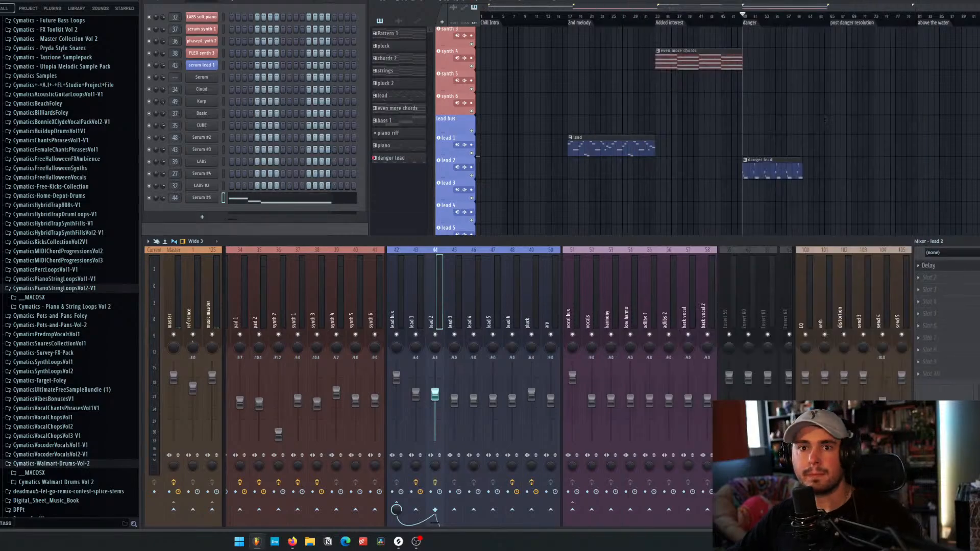
{"action": "left_click_drag", "start_coordinate": [262, 121], "coordinate": [345, 123]}
{"action": "key", "text": "space"}
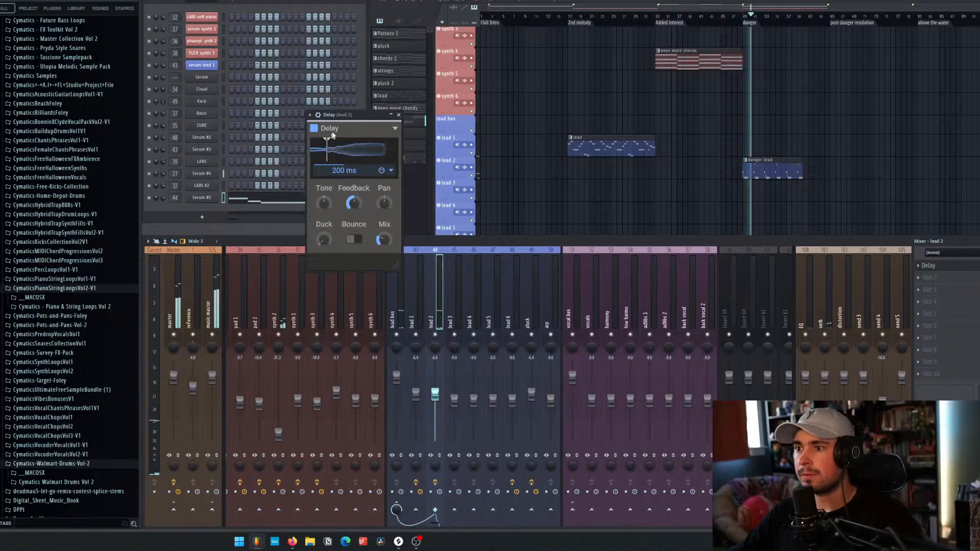
{"action": "left_click_drag", "start_coordinate": [332, 133], "coordinate": [367, 170]}
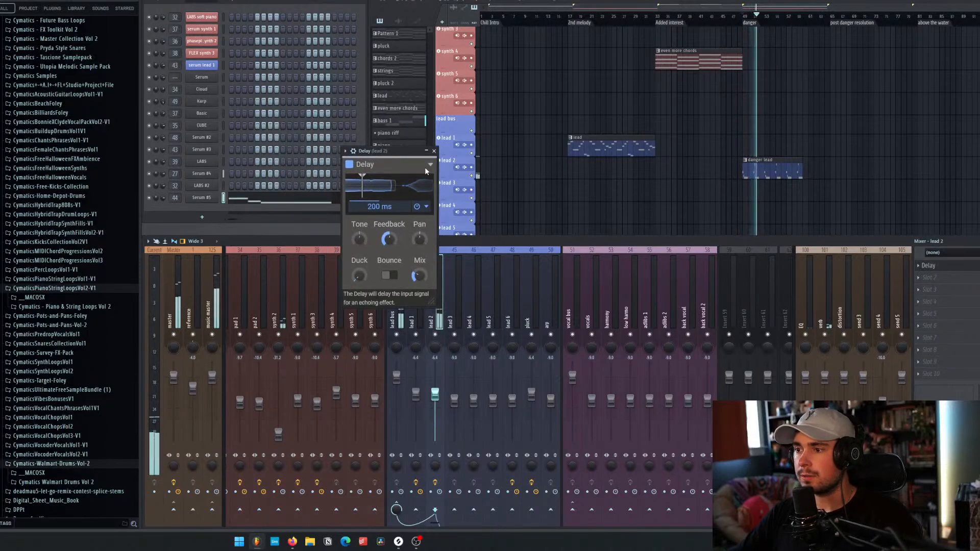
{"action": "left_click", "coordinate": [434, 151]}
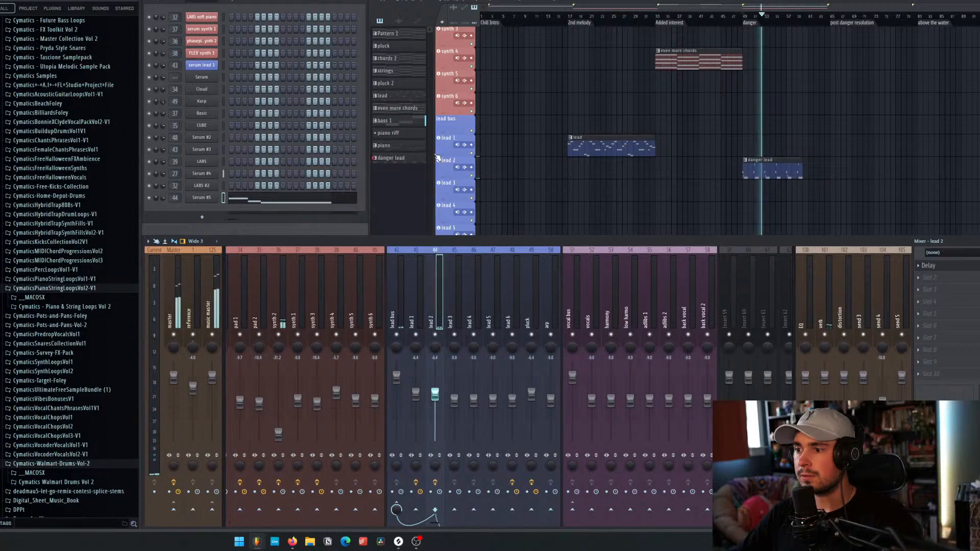
Step: Stop playback and delete the Delay effect from the lead 2 mixer track
{"action": "key", "text": "space"}
{"action": "left_click", "coordinate": [917, 266]}
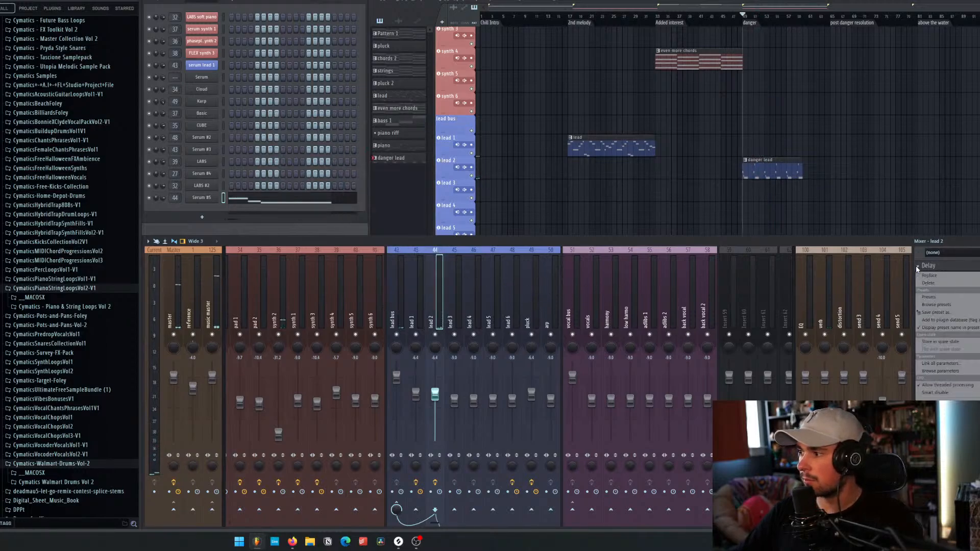
{"action": "left_click", "coordinate": [929, 283]}
Step: Adjust the decay of ValhallaVintageVerb on the verb send track and audition the danger section
{"action": "left_click", "coordinate": [822, 303]}
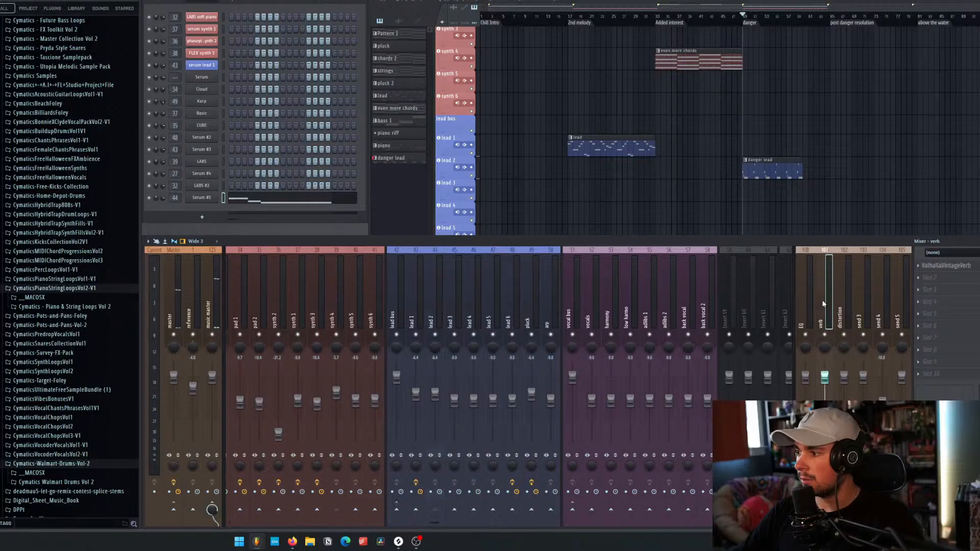
{"action": "left_click", "coordinate": [972, 269]}
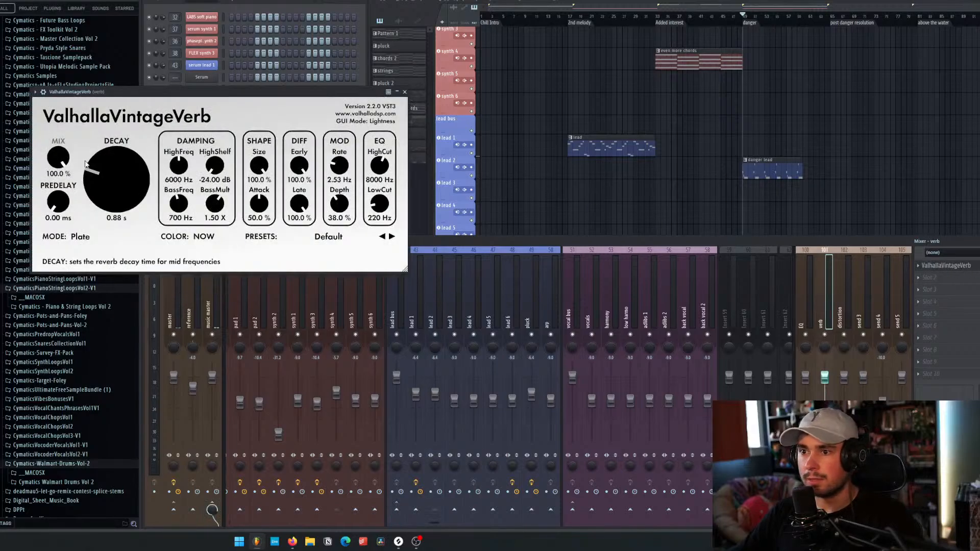
{"action": "left_click_drag", "start_coordinate": [92, 155], "coordinate": [93, 147]}
{"action": "left_click", "coordinate": [404, 93]}
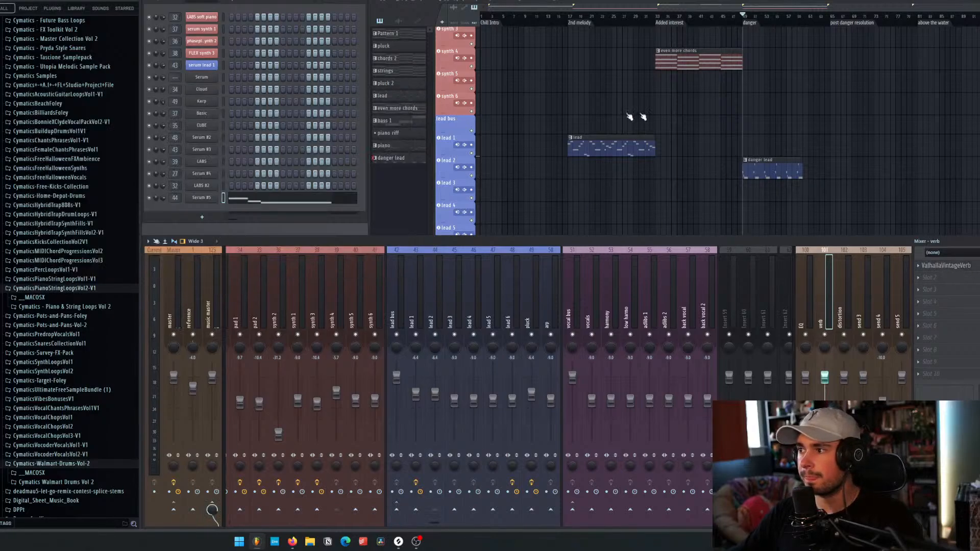
{"action": "key", "text": "space"}
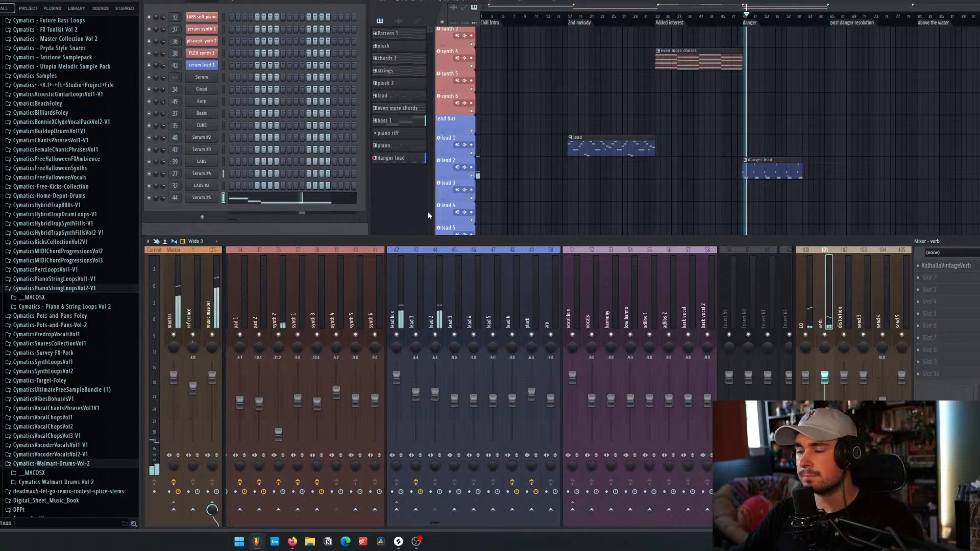
{"action": "key", "text": "space"}
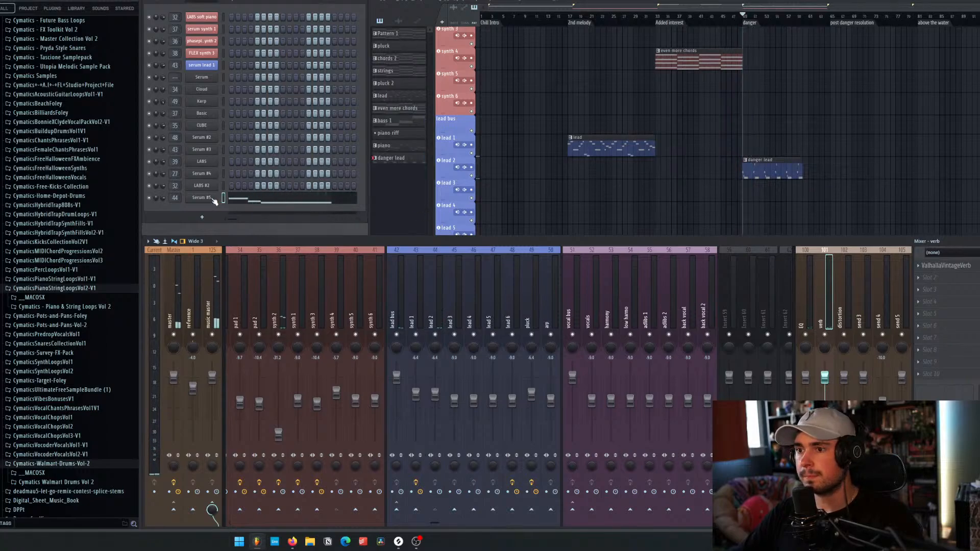
Step: Inspect the effects chain of the Serum #5 danger lead
{"action": "left_click", "coordinate": [215, 199]}
{"action": "left_click", "coordinate": [359, 202]}
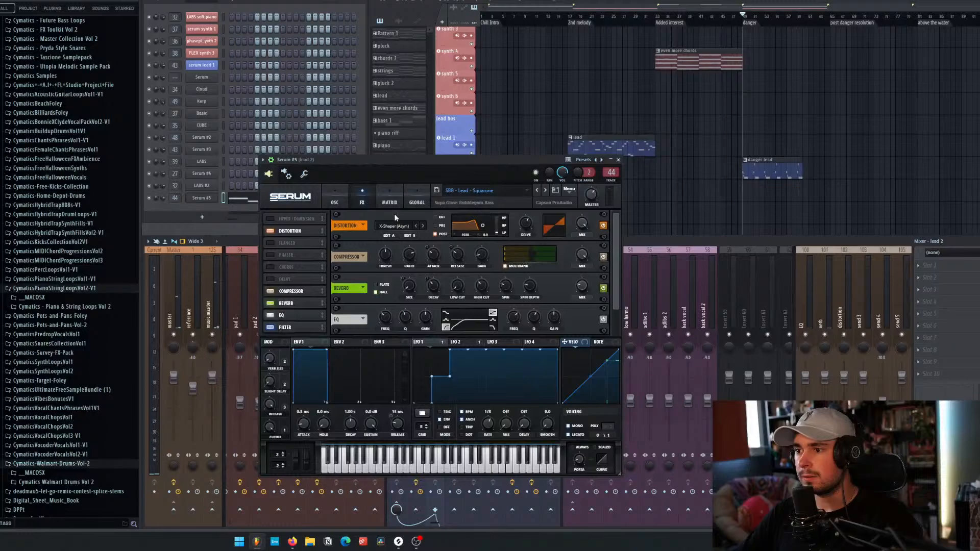
{"action": "left_click", "coordinate": [619, 160]}
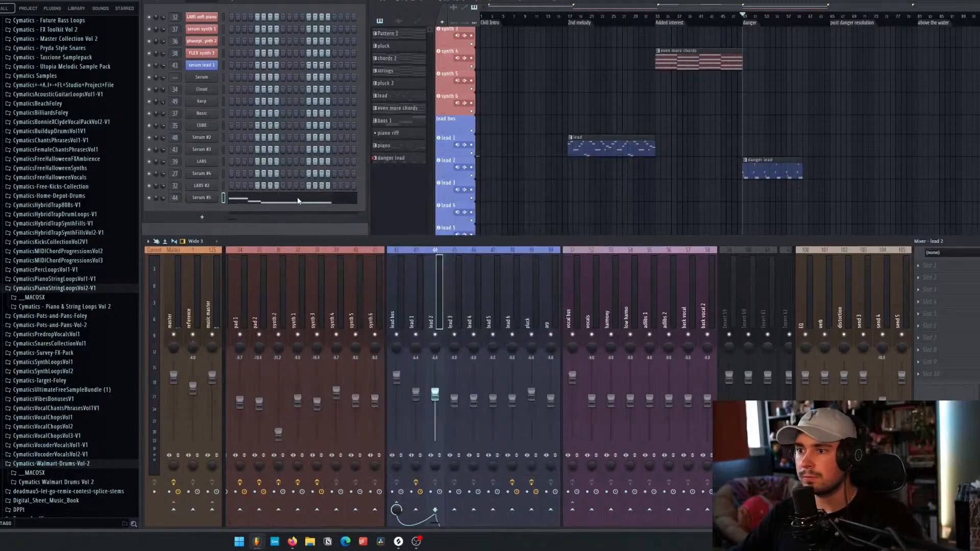
Step: Try doubling all the danger lead notes one octave lower, and delete the lower copies
{"action": "key", "text": "F7"}
{"action": "key", "text": "ctrl+a"}
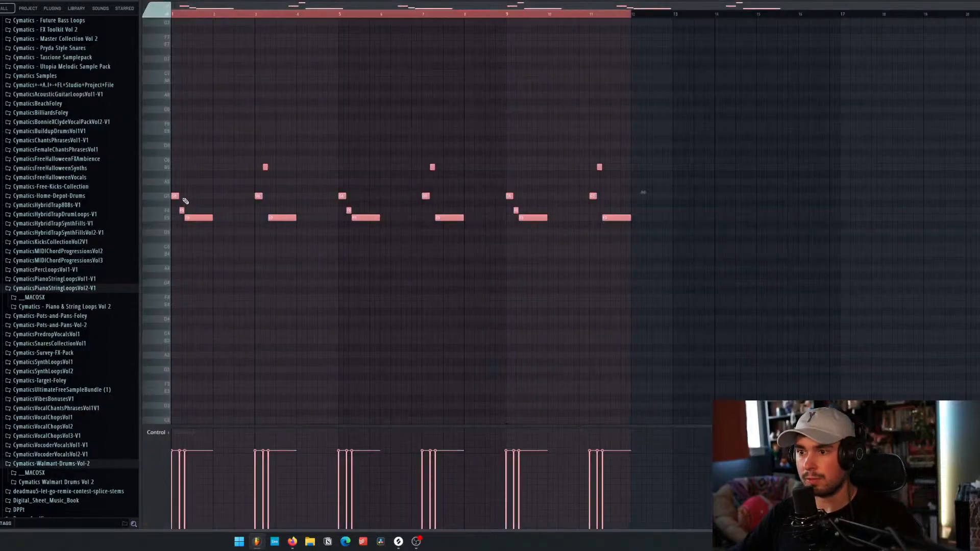
{"action": "left_click_drag", "start_coordinate": [175, 196], "coordinate": [176, 282], "text": "shift"}
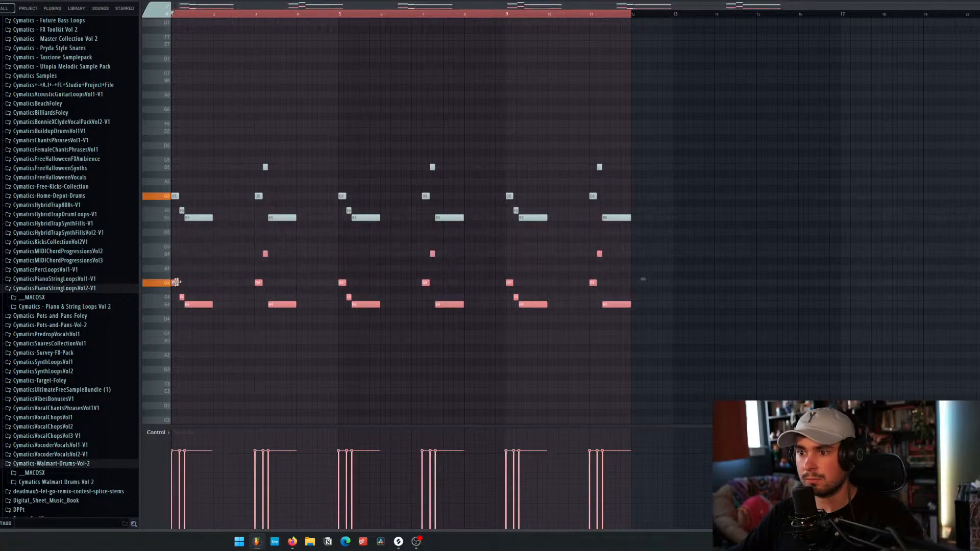
{"action": "key", "text": "space"}
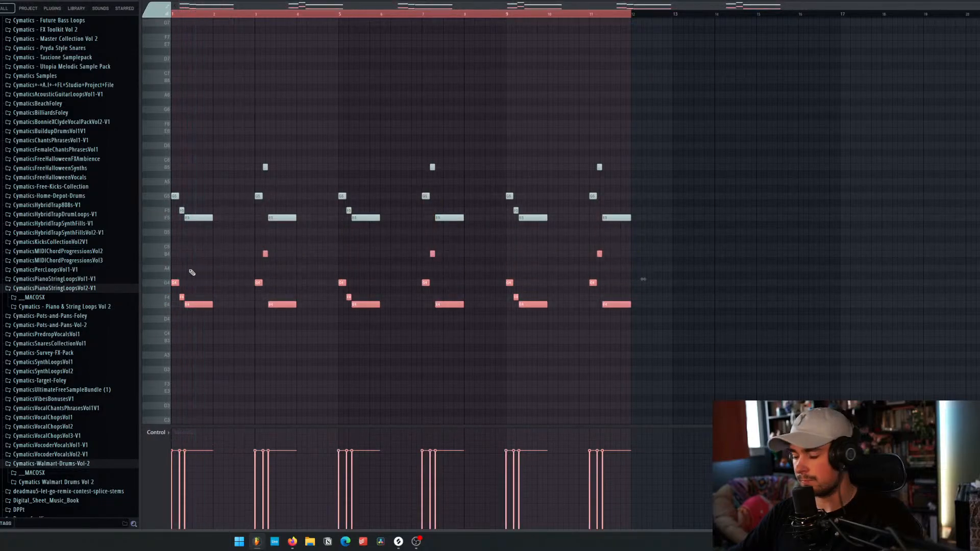
{"action": "key", "text": "Delete"}
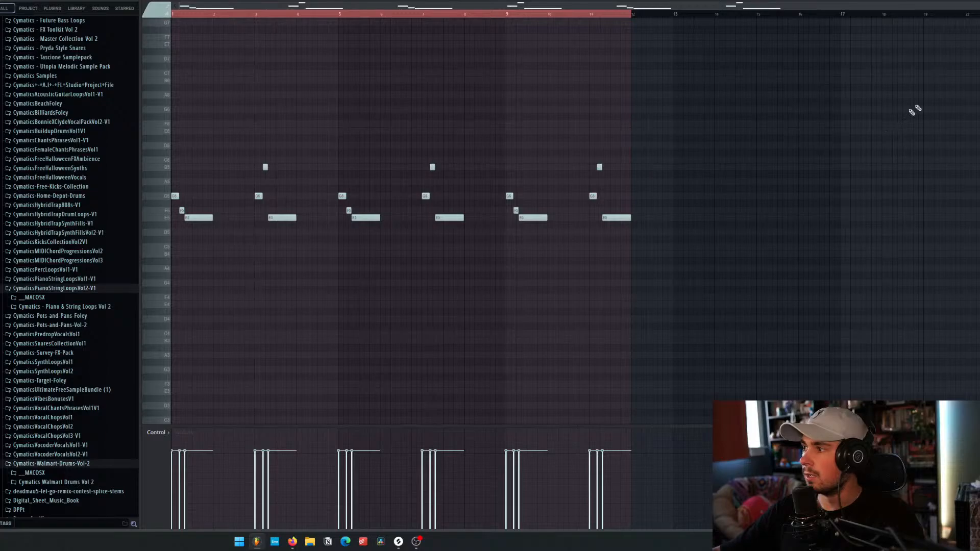
Step: Play back the danger section and review its lead, drum, effects and bass tracks in the playlist
{"action": "left_click", "coordinate": [975, 1]}
{"action": "key", "text": "space"}
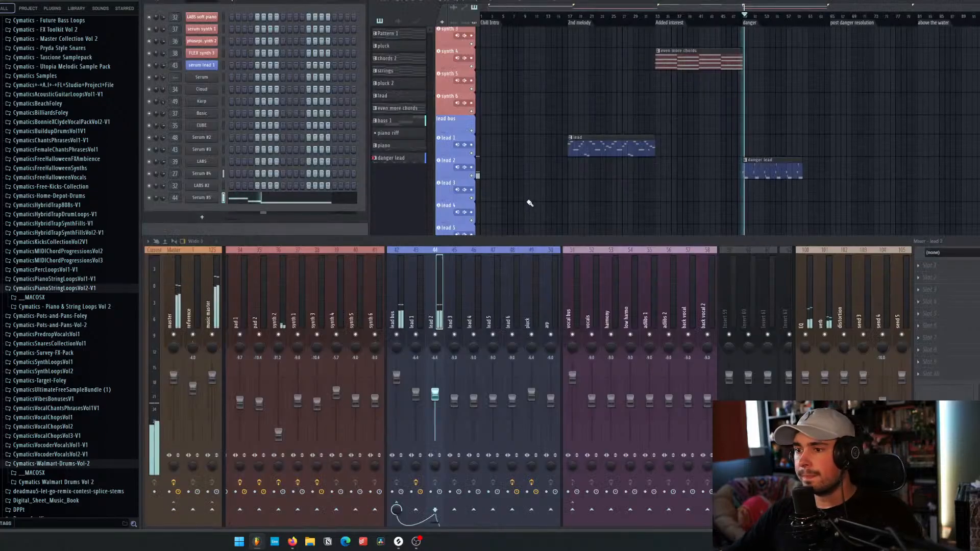
{"action": "left_click", "coordinate": [565, 198]}
{"action": "right_click", "coordinate": [580, 199]}
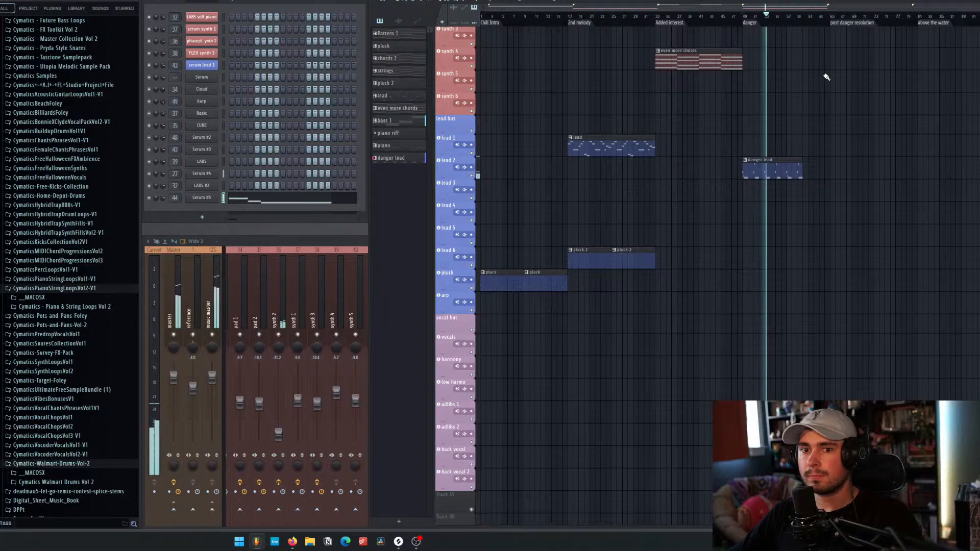
{"action": "key", "text": "space"}
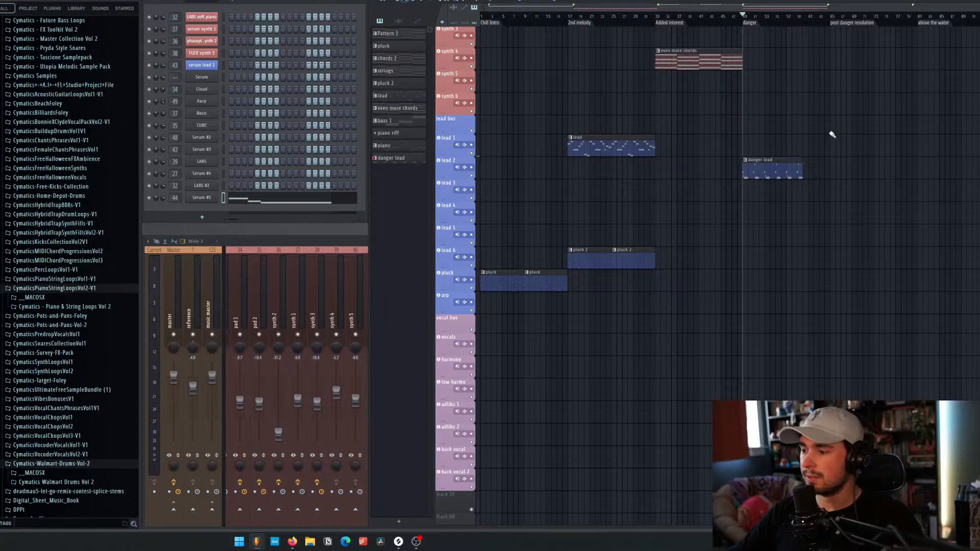
{"action": "scroll", "coordinate": [808, 108], "scroll_direction": "up", "scroll_amount": 15}
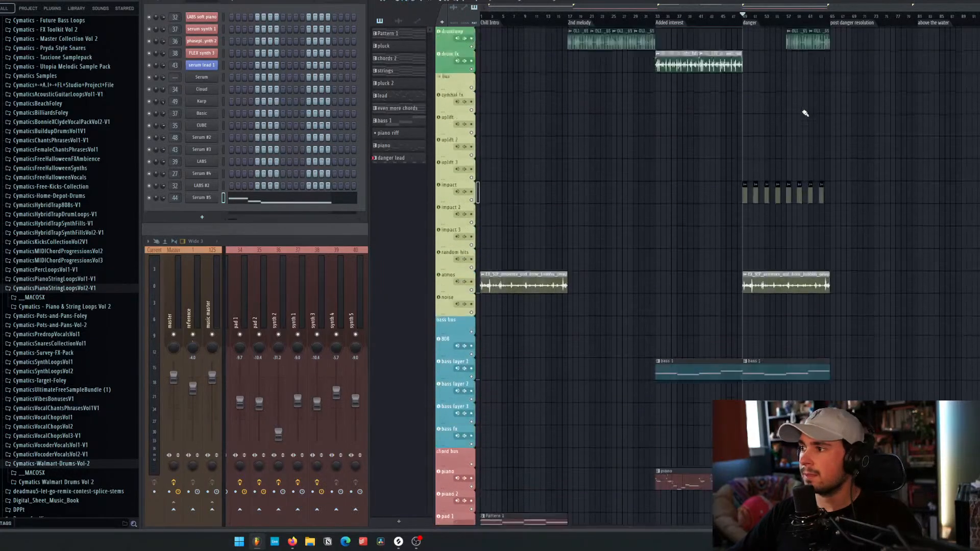
{"action": "key", "text": "space"}
{"action": "scroll", "coordinate": [805, 110], "scroll_direction": "down", "scroll_amount": 10}
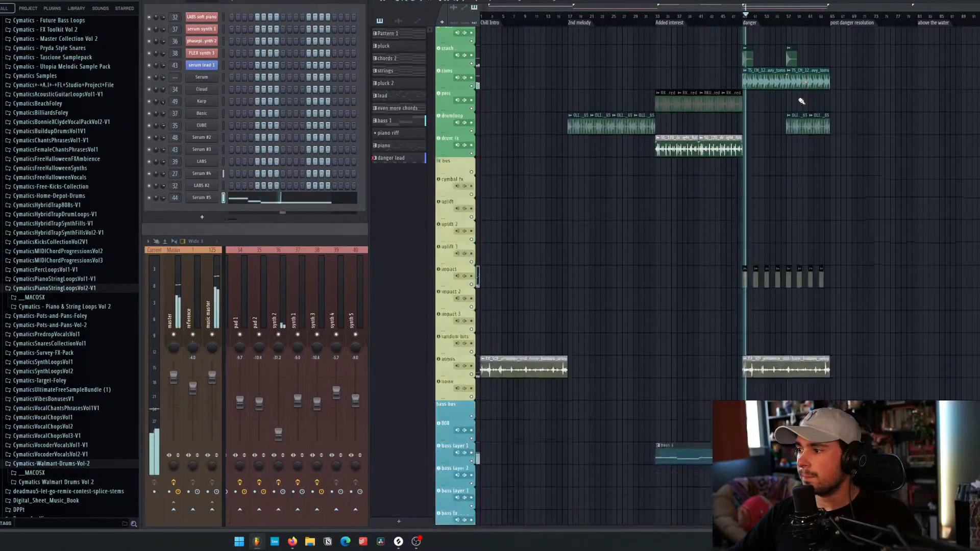
{"action": "scroll", "coordinate": [808, 99], "scroll_direction": "down", "scroll_amount": 6}
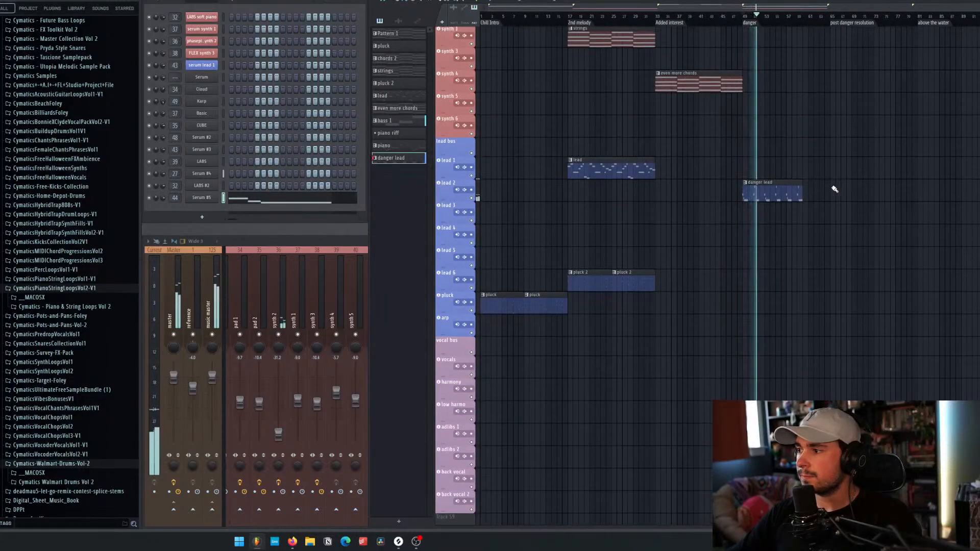
{"action": "key", "text": "space"}
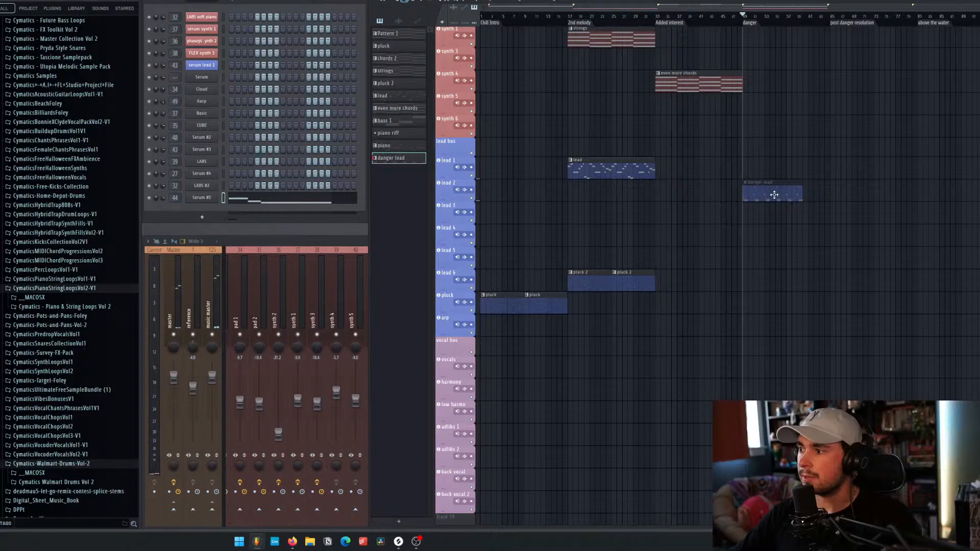
Step: Remove the danger lead clip from the lead 2 playlist track and play the danger section without it
{"action": "right_click", "coordinate": [774, 194]}
{"action": "key", "text": "space"}
{"action": "scroll", "coordinate": [799, 121], "scroll_direction": "up", "scroll_amount": 5}
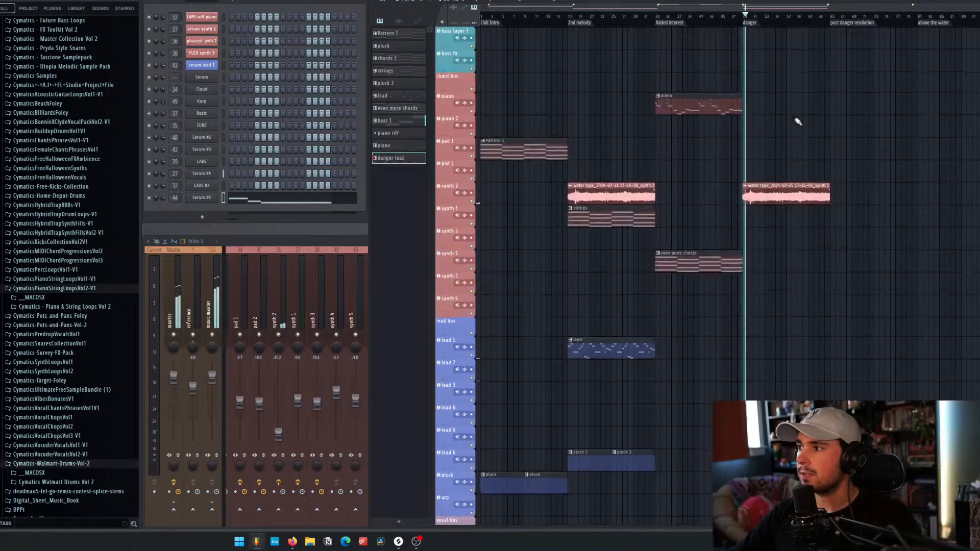
Step: Review the danger section's impact, atmosphere and bass clips during playback
{"action": "scroll", "coordinate": [798, 122], "scroll_direction": "up", "scroll_amount": 7}
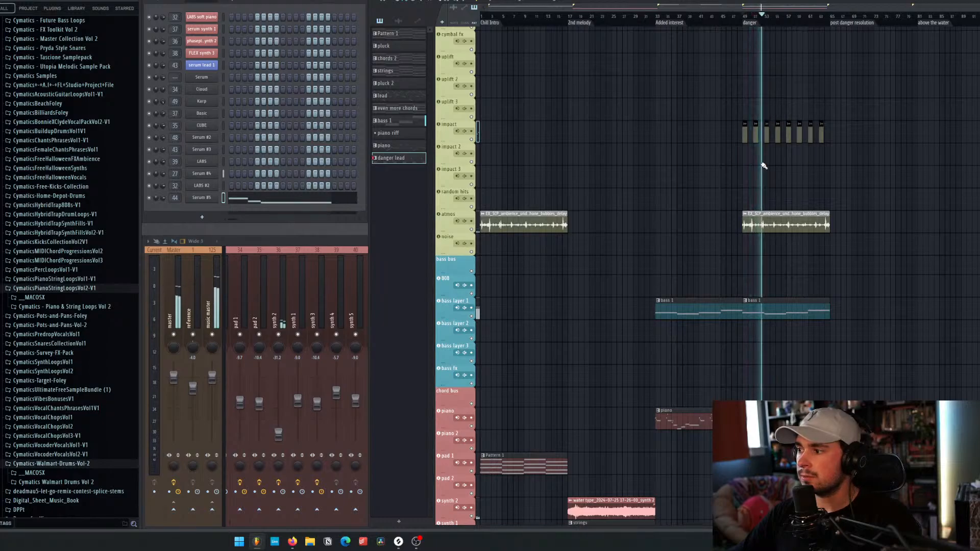
{"action": "key", "text": "space"}
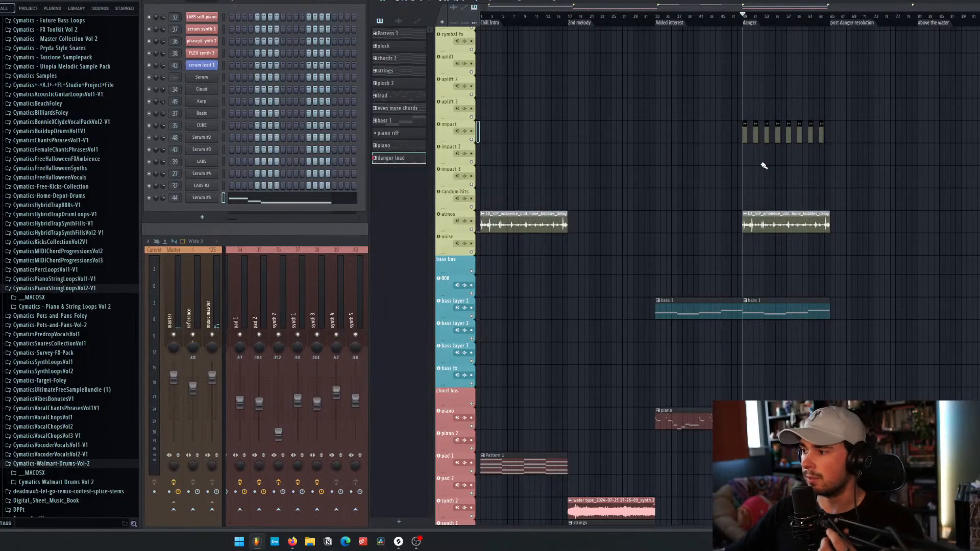
{"action": "scroll", "coordinate": [792, 179], "scroll_direction": "down", "scroll_amount": 5}
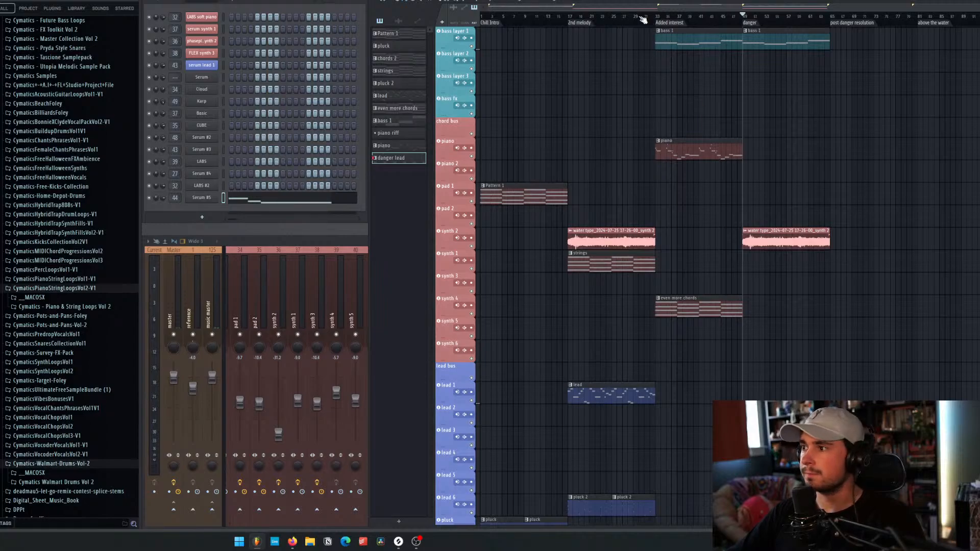
Step: Play back the Added interest and danger sections to compare them
{"action": "left_click", "coordinate": [661, 17]}
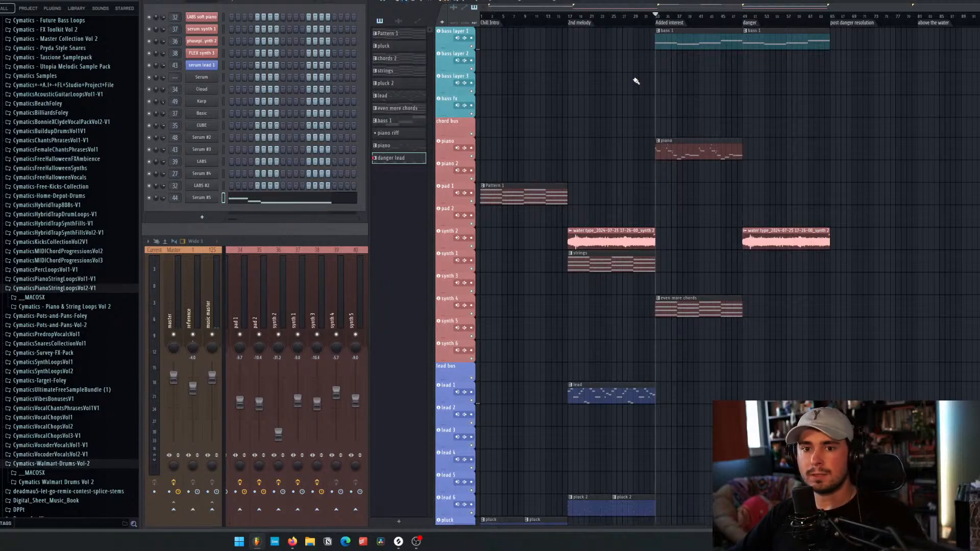
{"action": "key", "text": "space"}
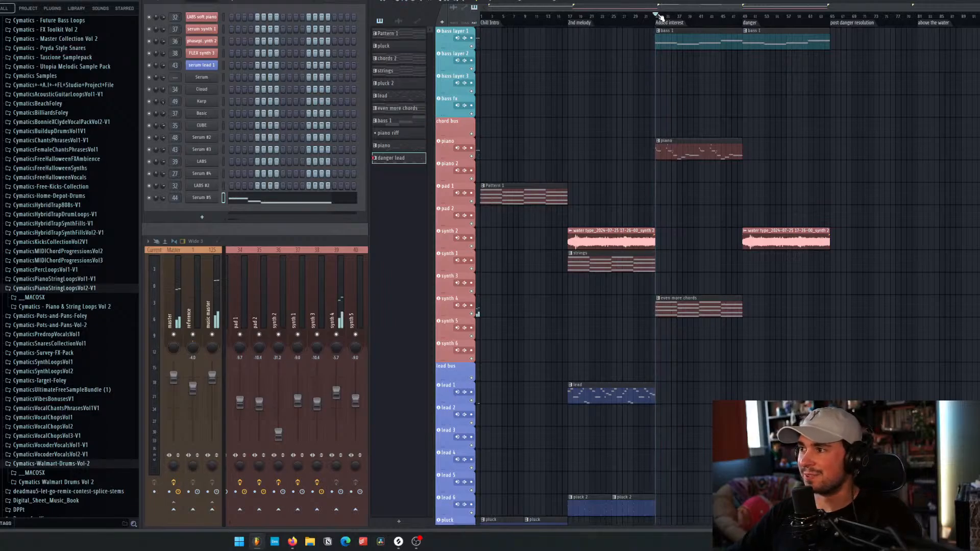
{"action": "left_click", "coordinate": [747, 17]}
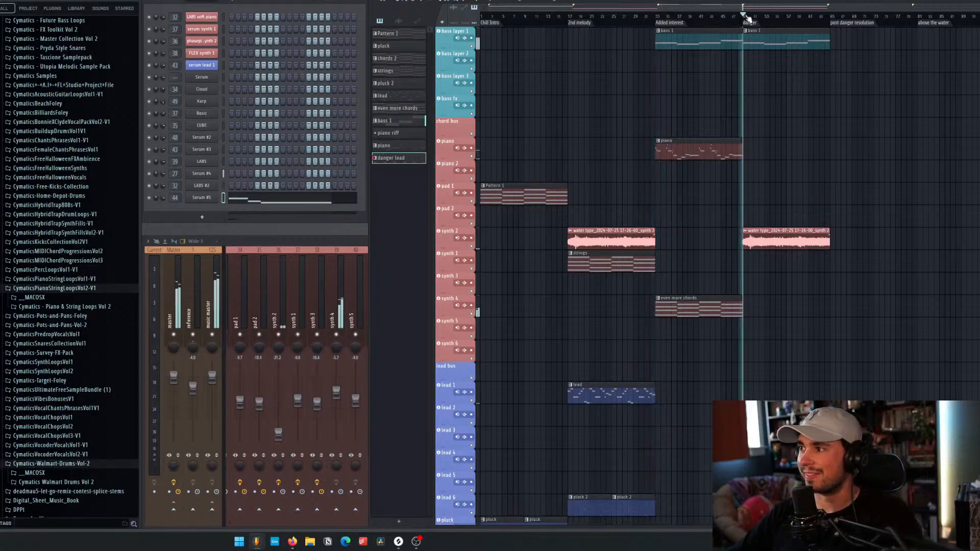
{"action": "key", "text": "space"}
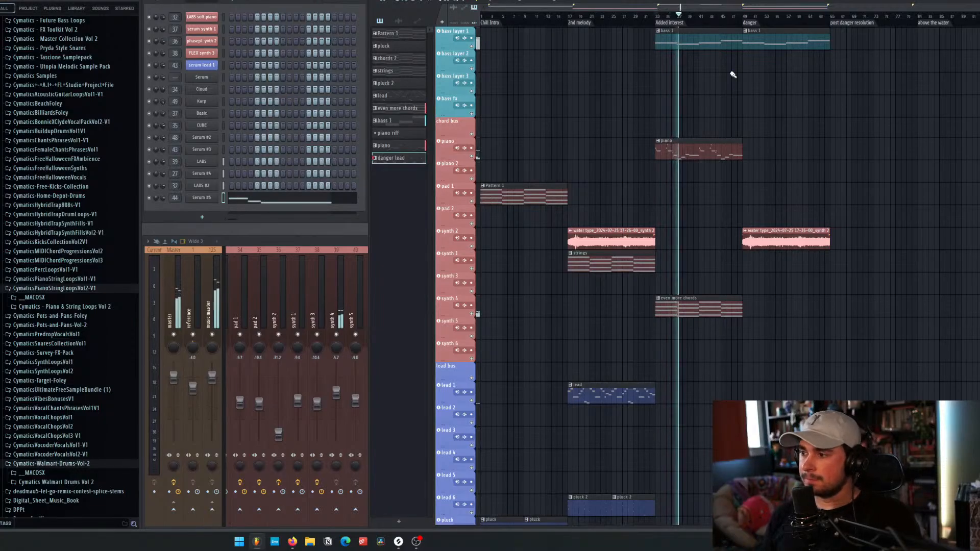
{"action": "key", "text": "space"}
Step: Play the piano pattern on its own and examine its notes in the piano roll
{"action": "left_click", "coordinate": [670, 154]}
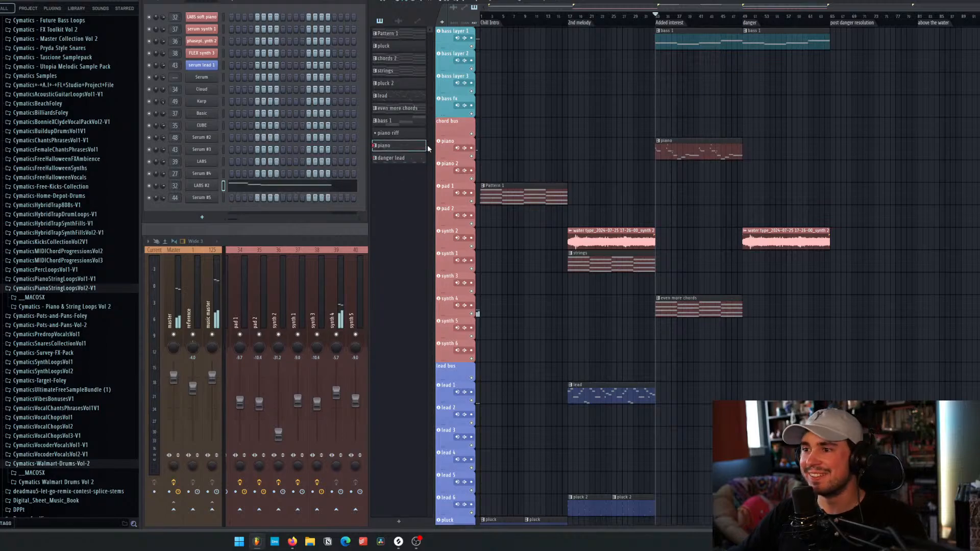
{"action": "left_click", "coordinate": [237, 1]}
{"action": "key", "text": "space"}
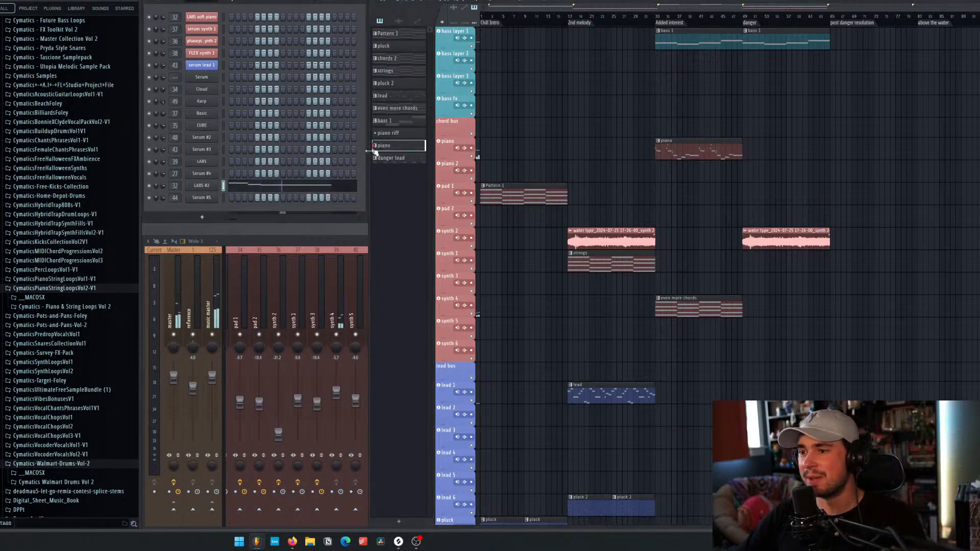
{"action": "left_click", "coordinate": [332, 191]}
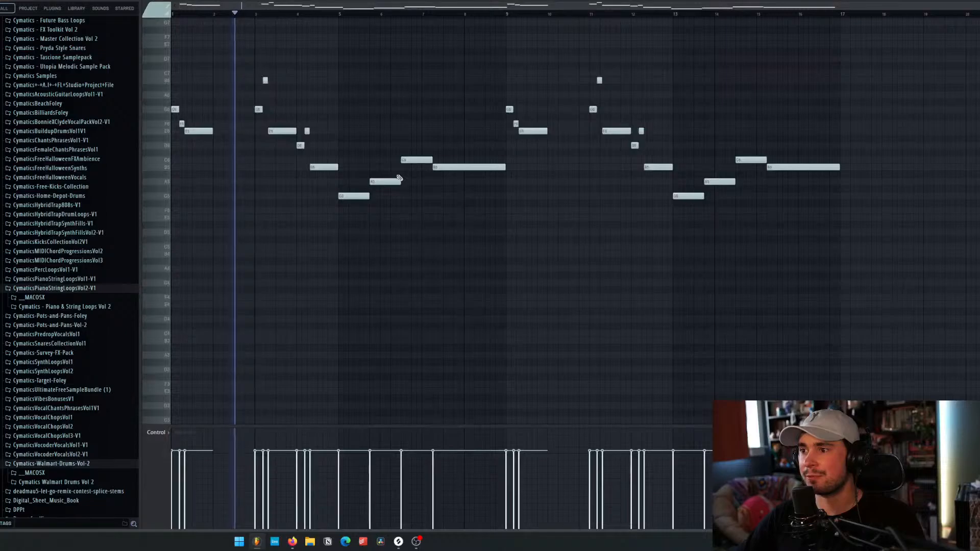
{"action": "scroll", "coordinate": [461, 217], "scroll_direction": "down", "scroll_amount": 3}
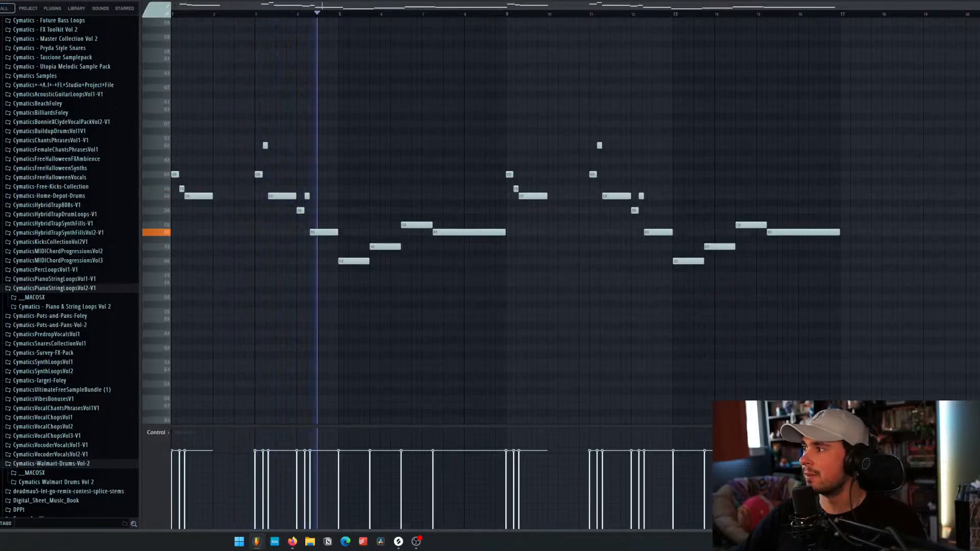
{"action": "key", "text": "Escape"}
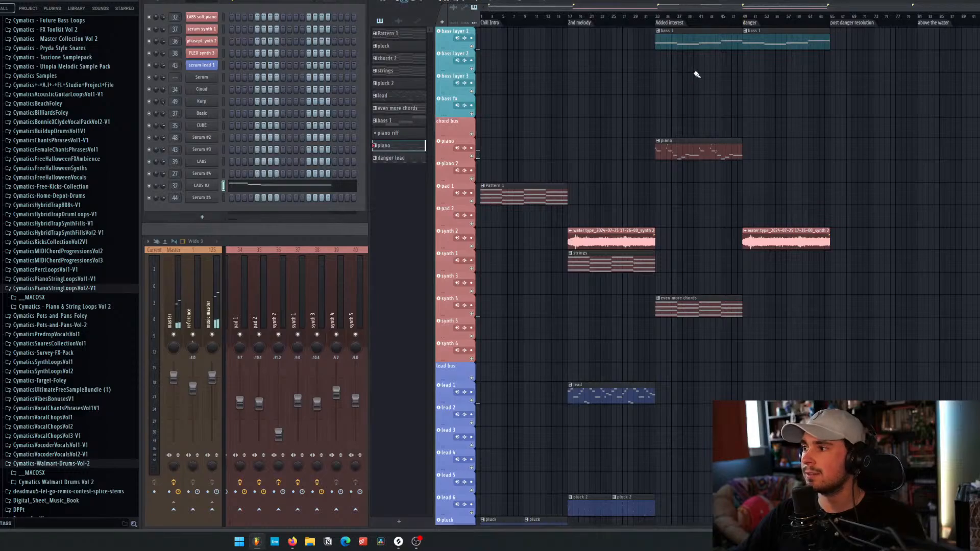
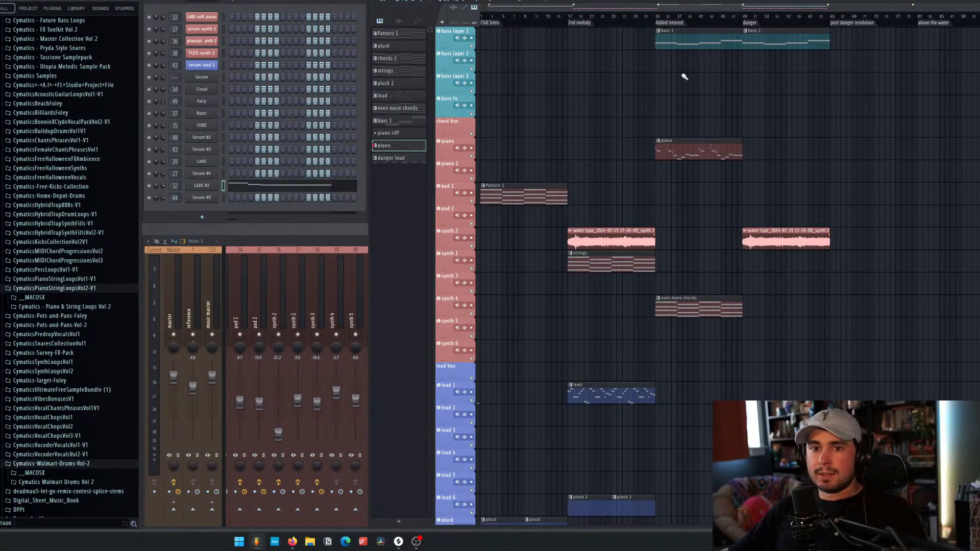
Step: Try a copy of the Chill Intro's ambience clip in the Added interest section on the atmos track, and delete it
{"action": "left_click", "coordinate": [658, 15]}
{"action": "key", "text": "space"}
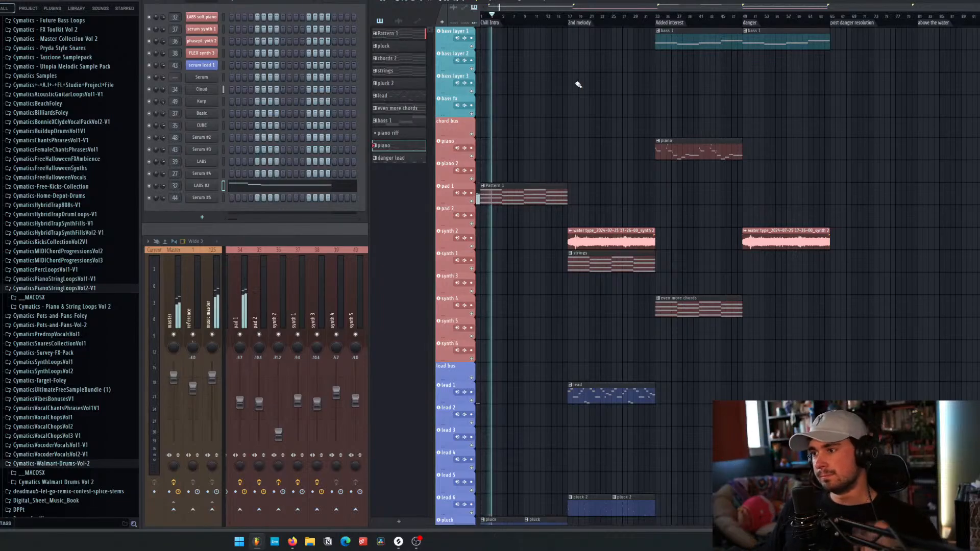
{"action": "scroll", "coordinate": [579, 120], "scroll_direction": "up", "scroll_amount": 3}
{"action": "scroll", "coordinate": [545, 151], "scroll_direction": "up", "scroll_amount": 3}
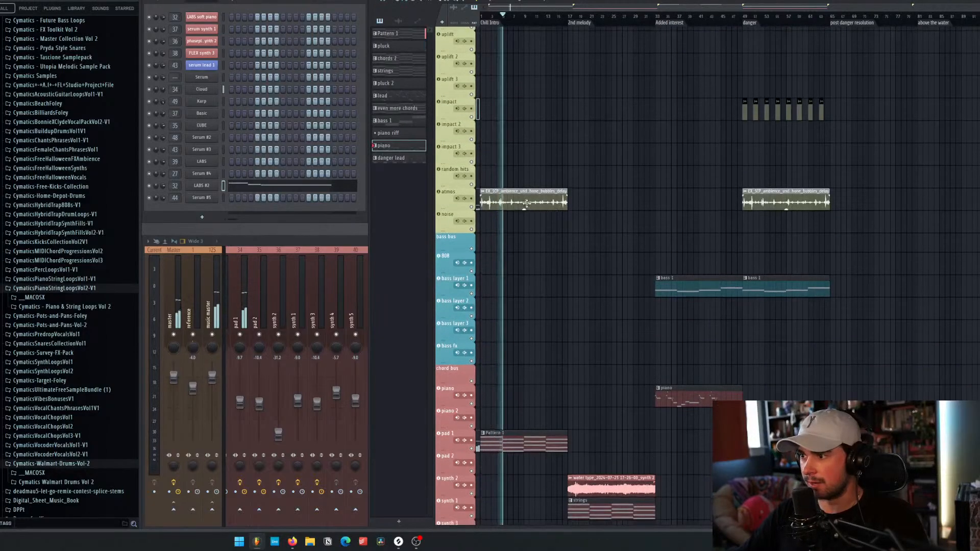
{"action": "left_click_drag", "start_coordinate": [527, 205], "coordinate": [703, 202]}
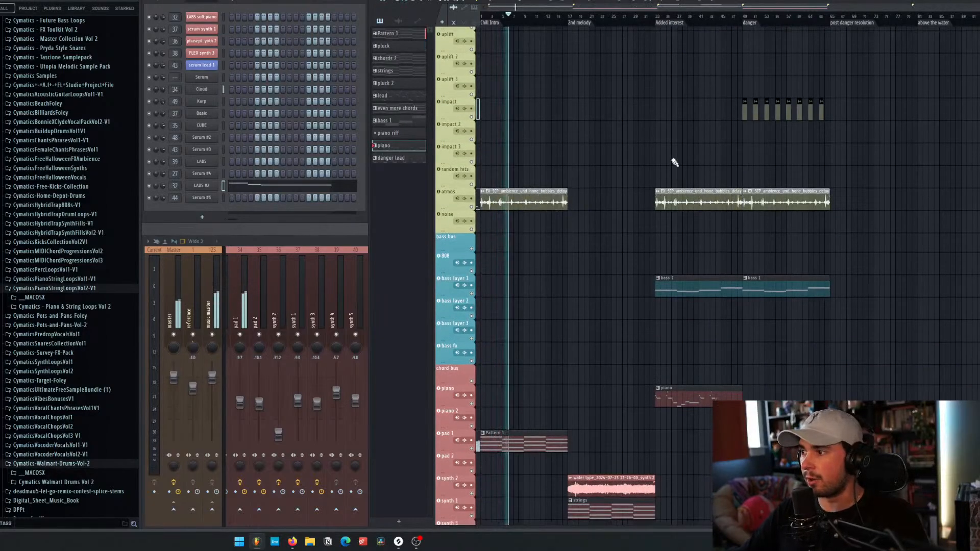
{"action": "left_click", "coordinate": [662, 20]}
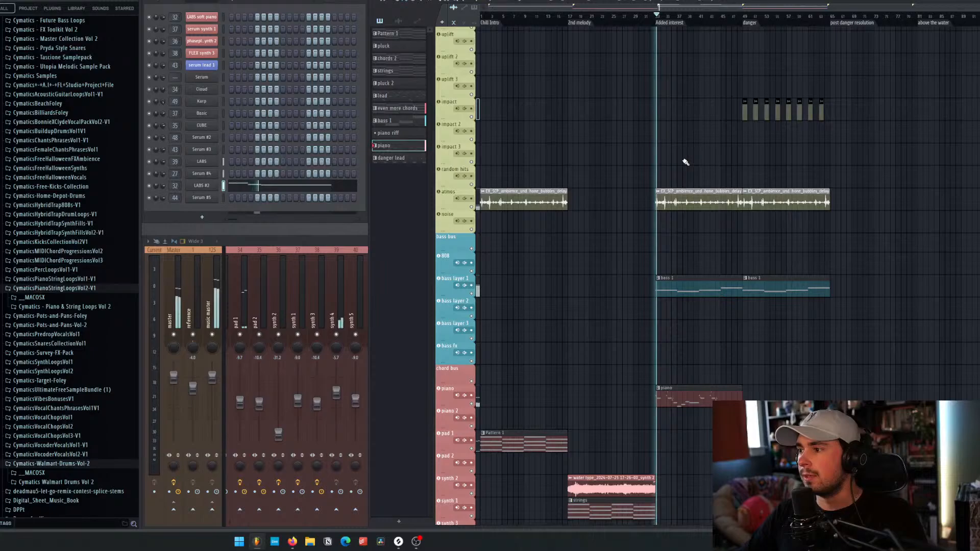
{"action": "key", "text": "space"}
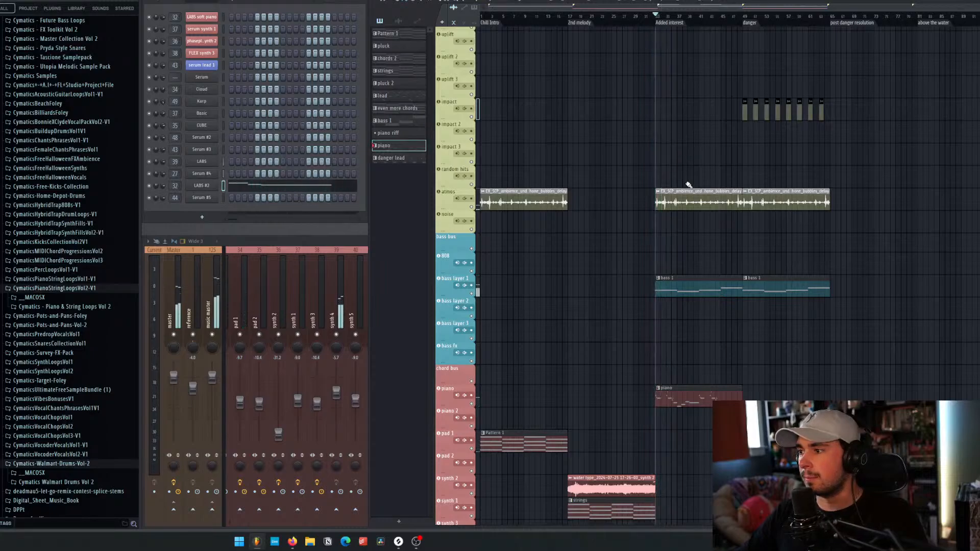
{"action": "right_click", "coordinate": [682, 193]}
Step: Highlight the chord clips on the pad and synth tracks across the first three sections
{"action": "scroll", "coordinate": [670, 174], "scroll_direction": "down", "scroll_amount": 6}
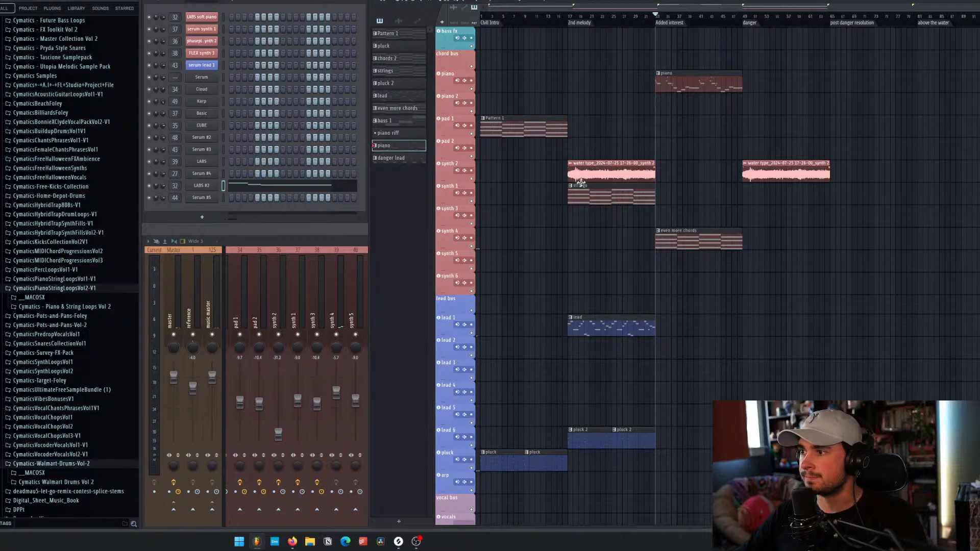
{"action": "left_click_drag", "start_coordinate": [520, 91], "coordinate": [726, 268]}
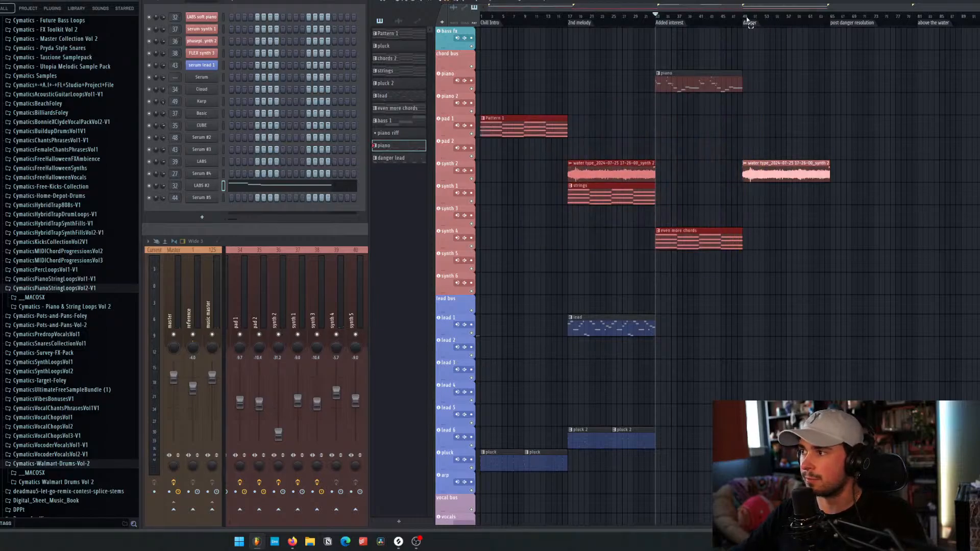
{"action": "left_click", "coordinate": [747, 20]}
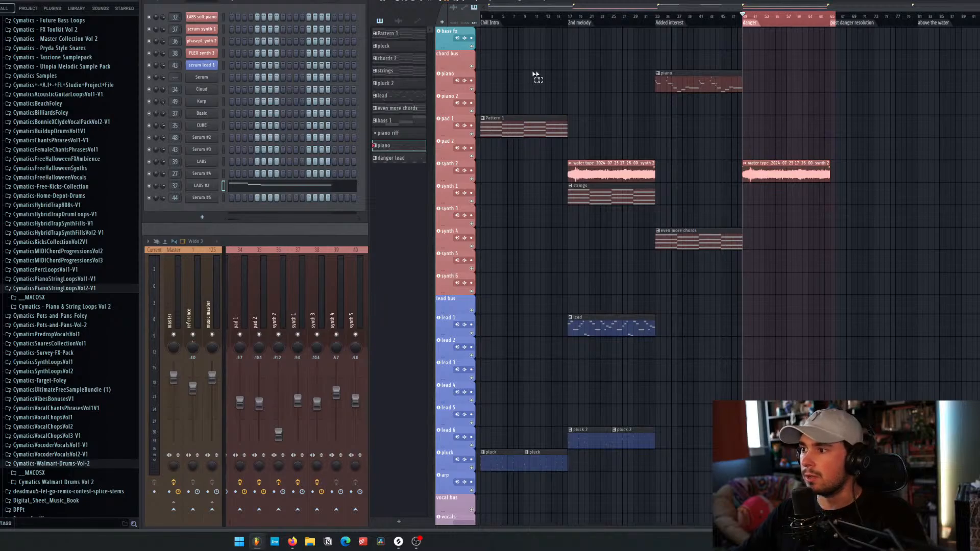
{"action": "left_click_drag", "start_coordinate": [517, 93], "coordinate": [658, 254]}
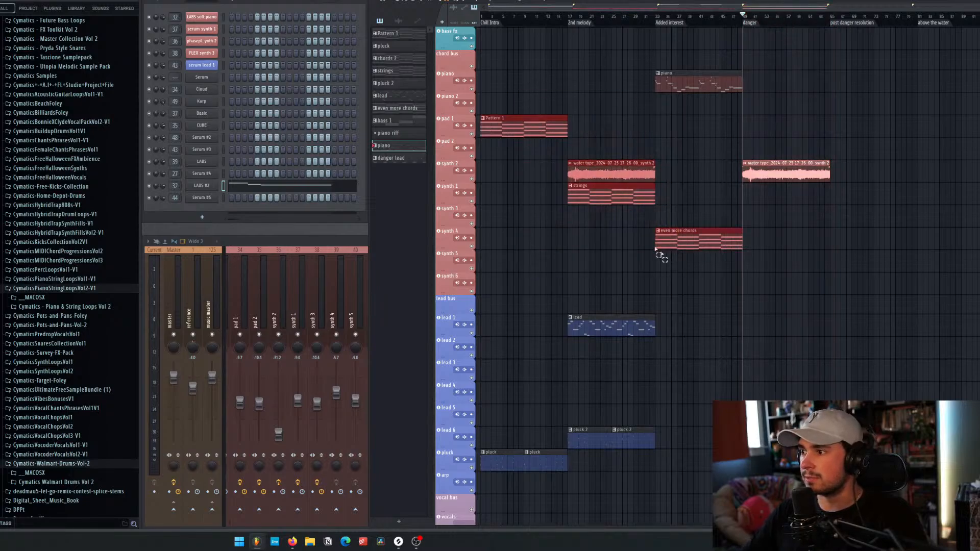
Step: Solo the pad 1 track and play it from the Chill Intro
{"action": "right_click", "coordinate": [471, 135]}
{"action": "double_click", "coordinate": [499, 21]}
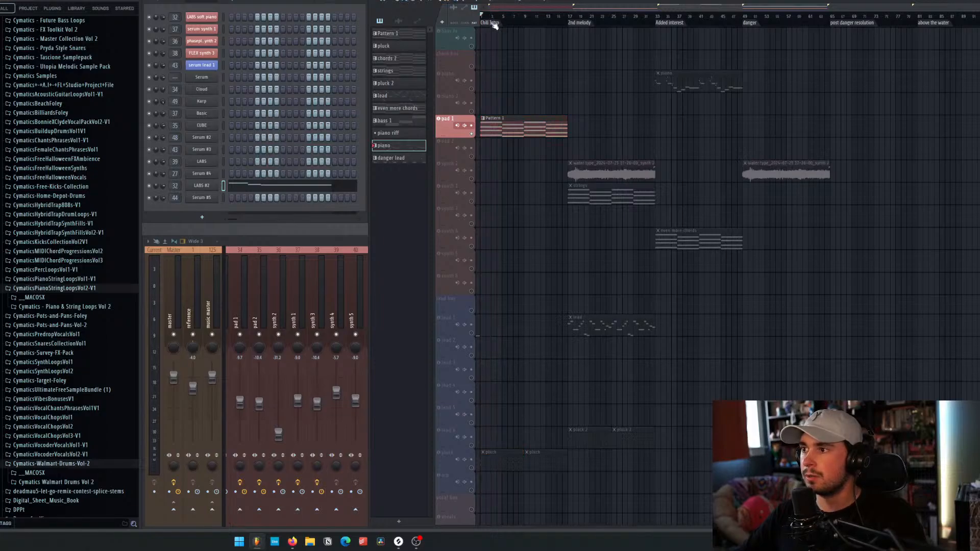
{"action": "key", "text": "space"}
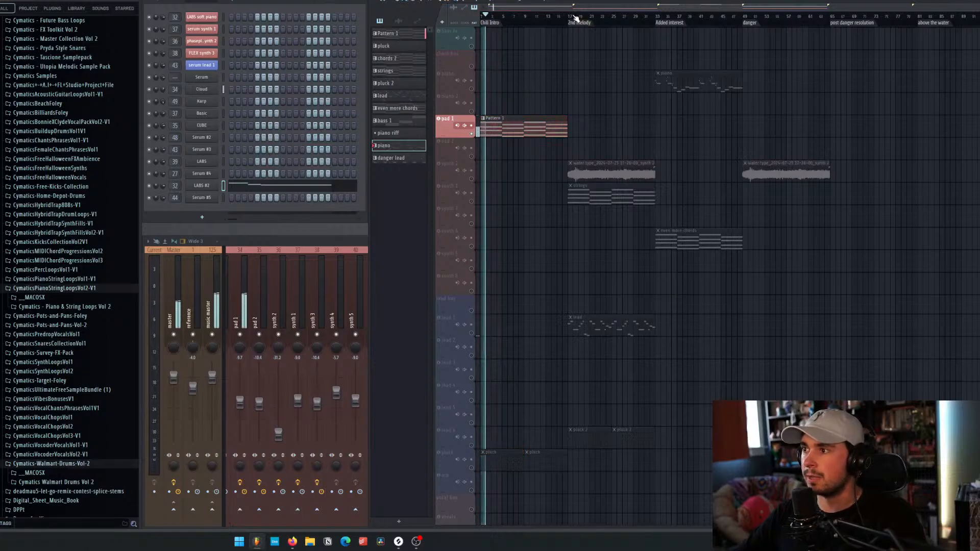
Step: Isolate the tracks from pad 1 to synth 5 and play their chords in the Chill Intro, 2nd melody and Added interest sections
{"action": "right_click", "coordinate": [471, 156]}
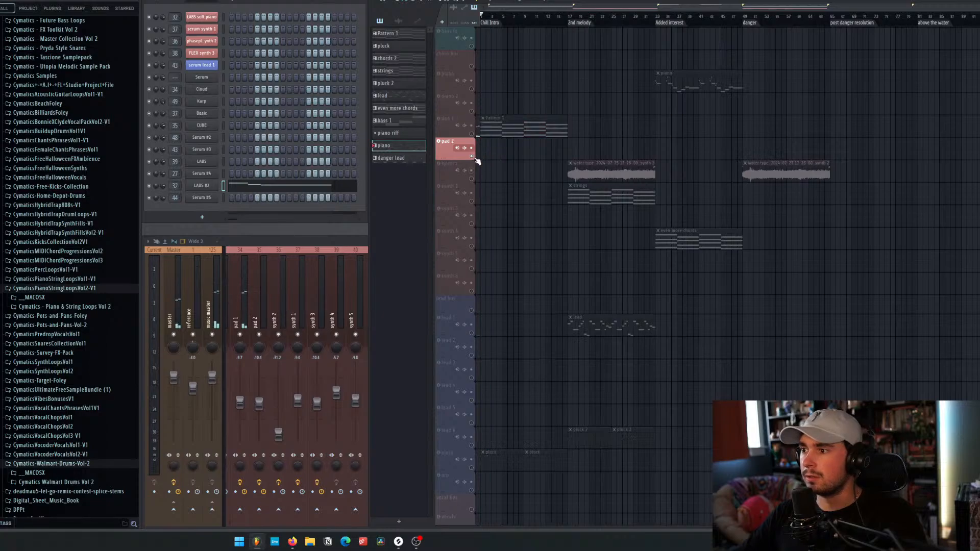
{"action": "right_click", "coordinate": [471, 134]}
{"action": "left_click_drag", "start_coordinate": [474, 159], "coordinate": [476, 272]}
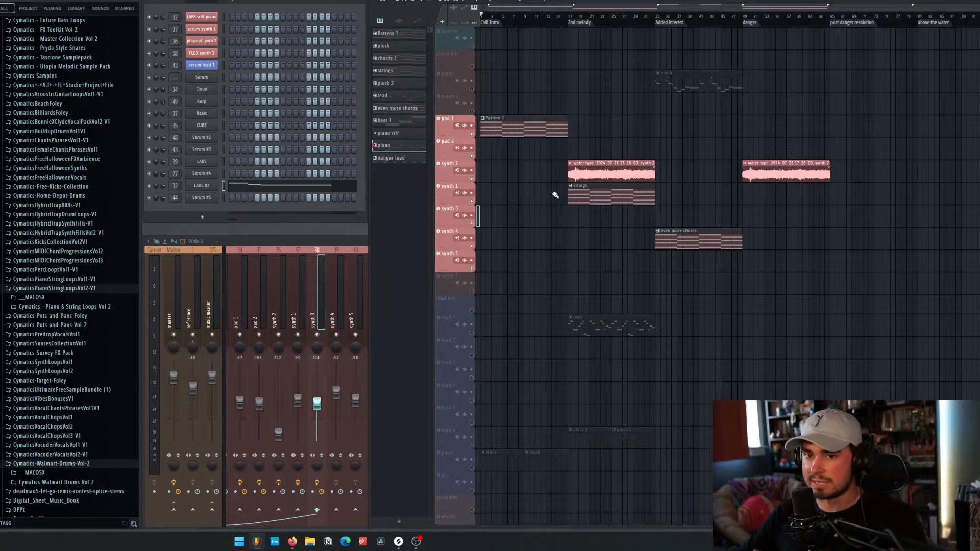
{"action": "key", "text": "space"}
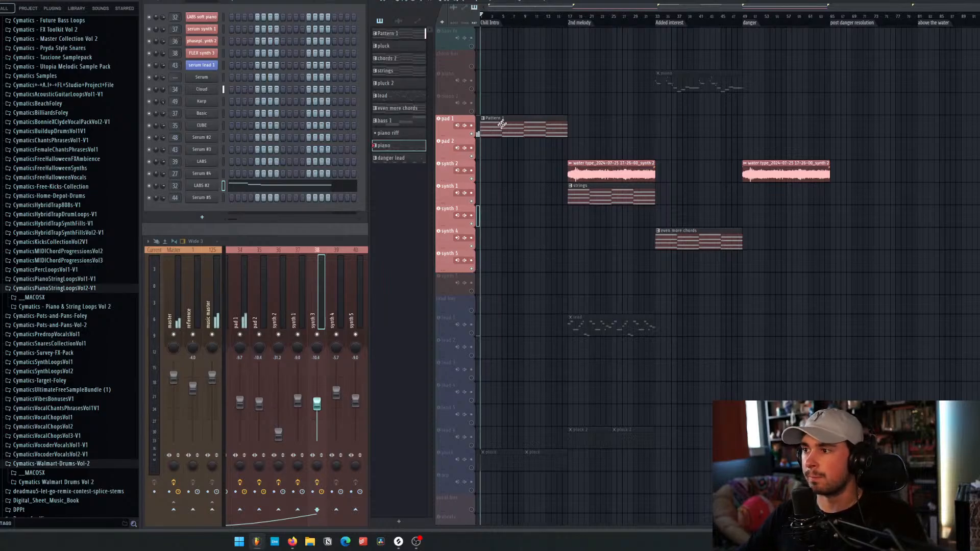
{"action": "left_click", "coordinate": [579, 22]}
{"action": "left_click", "coordinate": [659, 17]}
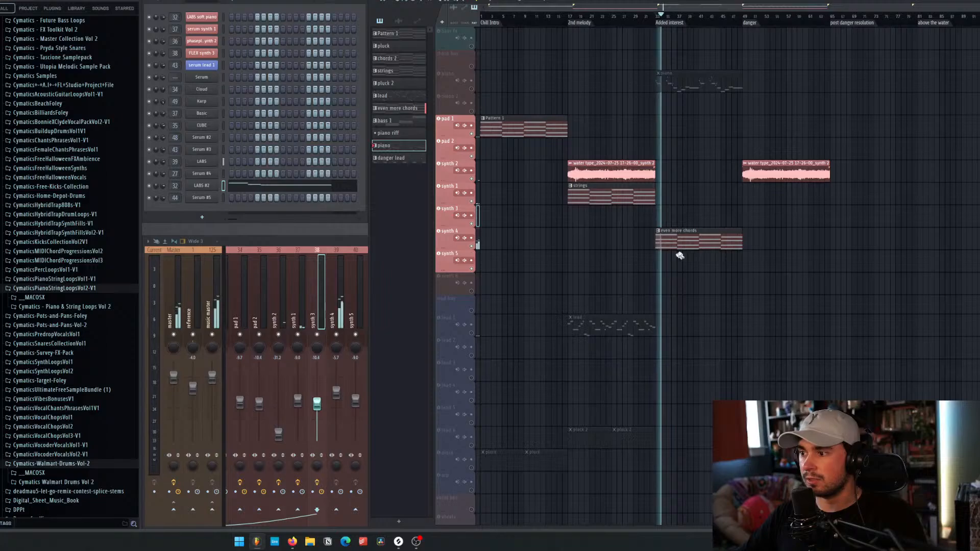
{"action": "key", "text": "space"}
Step: Unmute the lead 1, lead 6 and pluck tracks
{"action": "scroll", "coordinate": [627, 225], "scroll_direction": "down", "scroll_amount": 4}
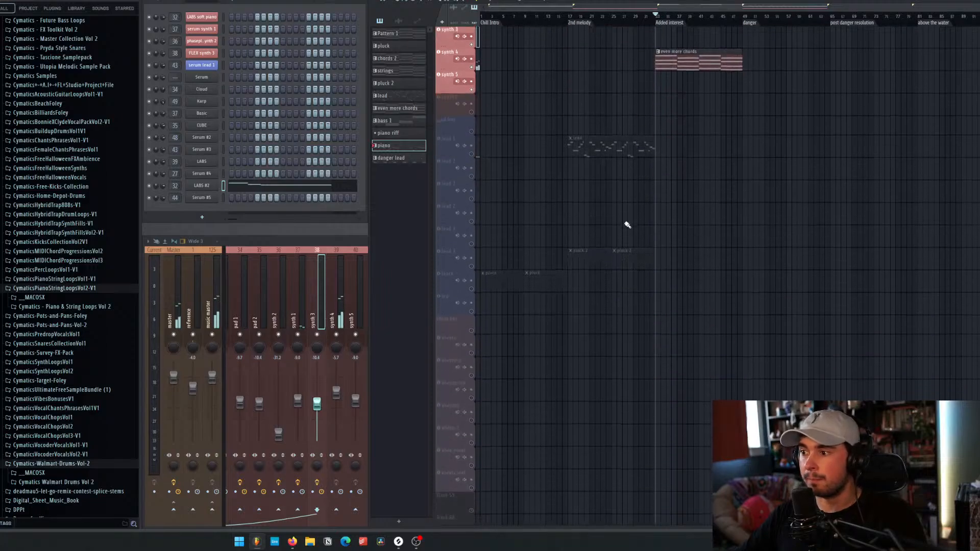
{"action": "left_click", "coordinate": [472, 154]}
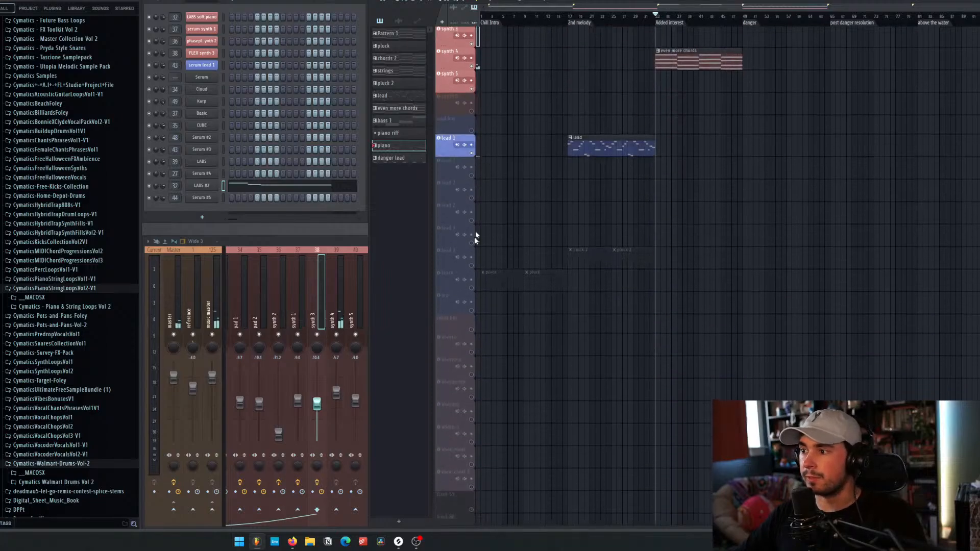
{"action": "left_click", "coordinate": [471, 265]}
{"action": "left_click", "coordinate": [471, 287]}
Step: Unmute the piano track and mute all tracks from pad 1 to synth 5, leaving only the melodic parts audible
{"action": "scroll", "coordinate": [530, 196], "scroll_direction": "up", "scroll_amount": 6}
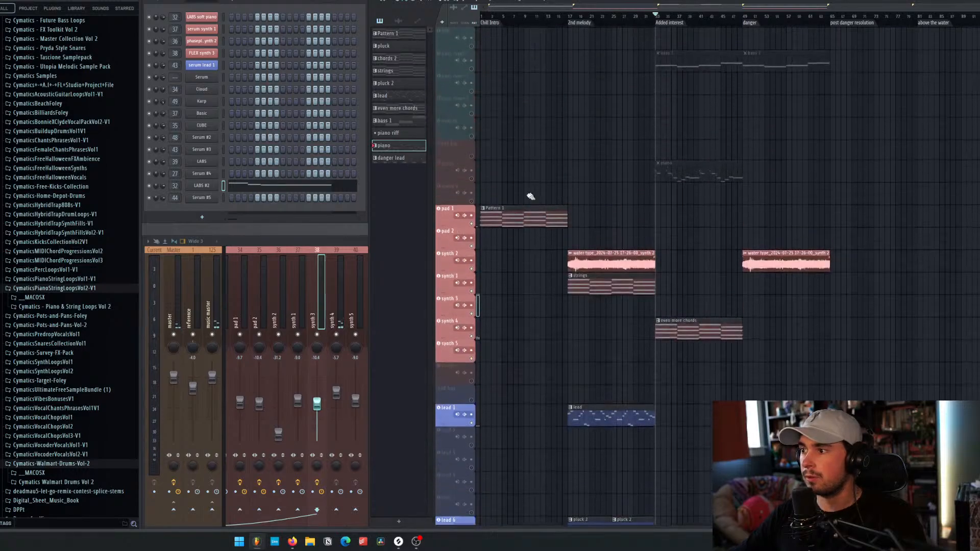
{"action": "left_click", "coordinate": [471, 178]}
{"action": "left_click", "coordinate": [471, 223]}
{"action": "left_click", "coordinate": [471, 246]}
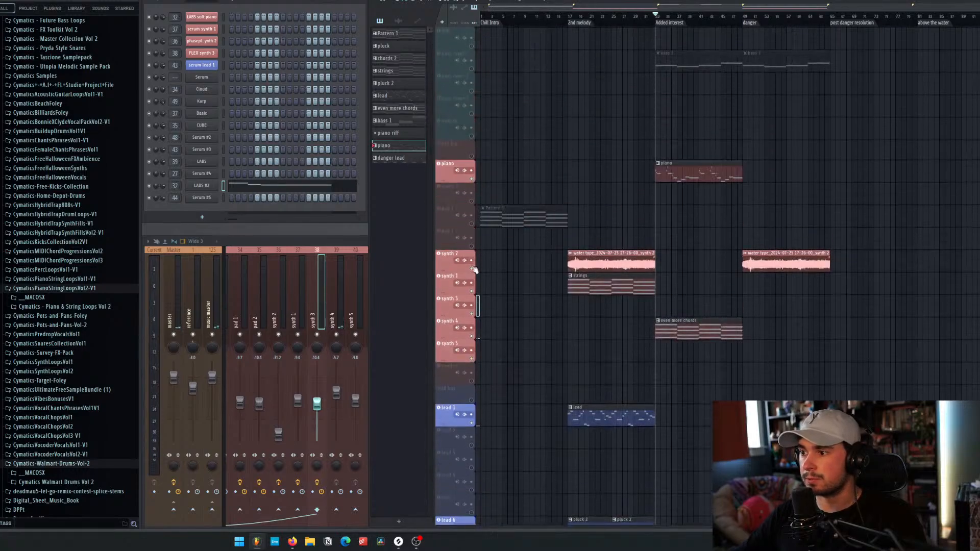
{"action": "left_click", "coordinate": [471, 268]}
{"action": "left_click", "coordinate": [471, 290]}
{"action": "left_click", "coordinate": [471, 313]}
{"action": "left_click", "coordinate": [471, 336]}
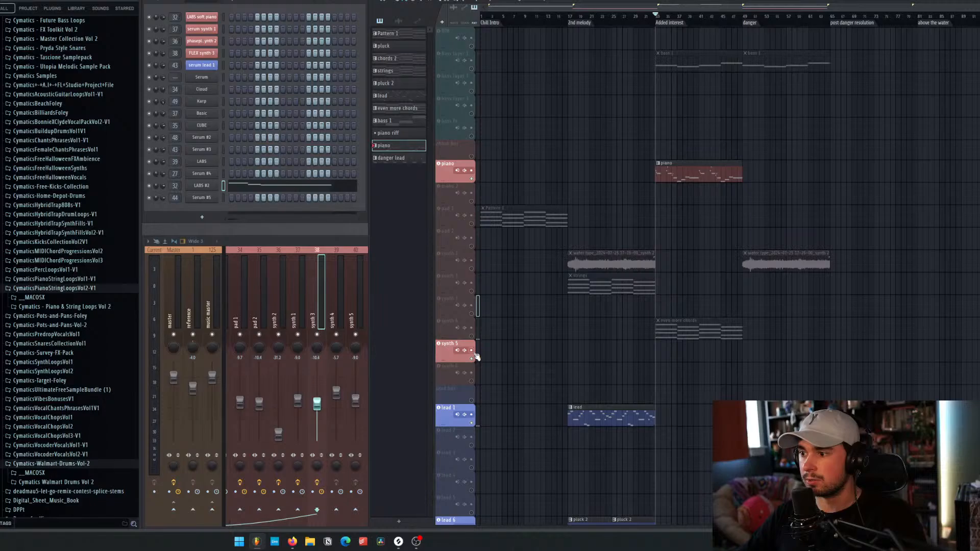
{"action": "left_click", "coordinate": [471, 358]}
Step: Play the isolated melodic parts from the starts of the Chill Intro, 2nd melody and Added interest sections
{"action": "left_click_drag", "start_coordinate": [498, 22], "coordinate": [464, 45]}
{"action": "key", "text": "space"}
{"action": "scroll", "coordinate": [544, 197], "scroll_direction": "down", "scroll_amount": 6}
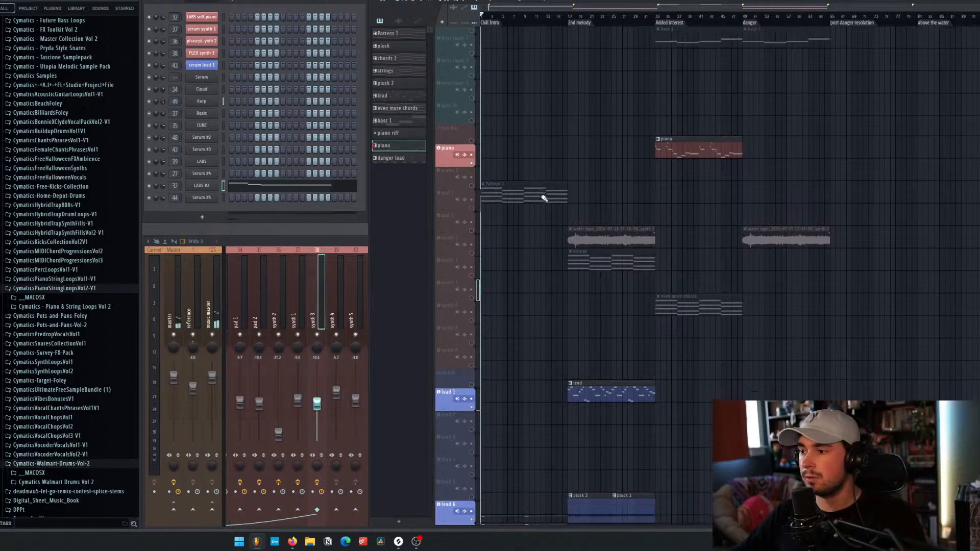
{"action": "scroll", "coordinate": [547, 200], "scroll_direction": "up", "scroll_amount": 5}
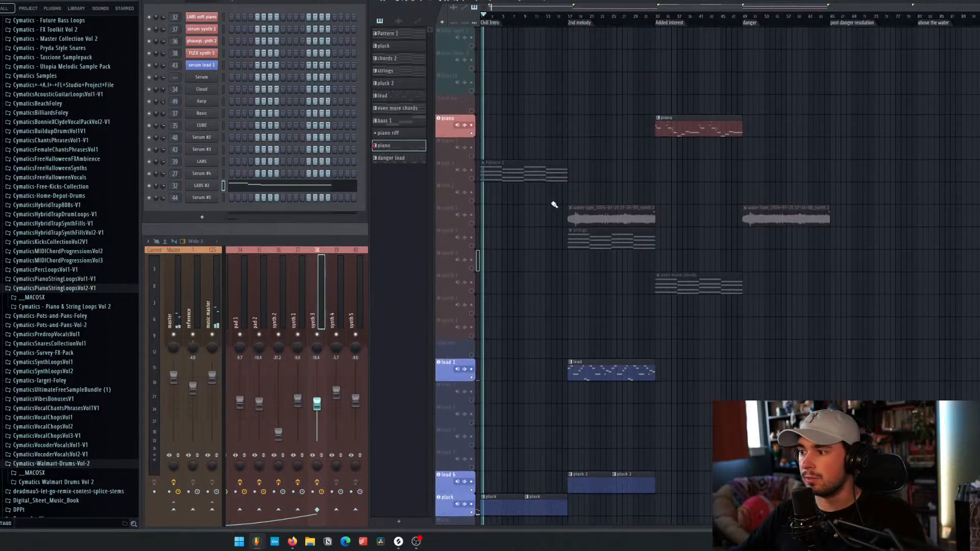
{"action": "left_click", "coordinate": [568, 17]}
{"action": "scroll", "coordinate": [642, 129], "scroll_direction": "down", "scroll_amount": 1}
{"action": "scroll", "coordinate": [643, 130], "scroll_direction": "down", "scroll_amount": 7}
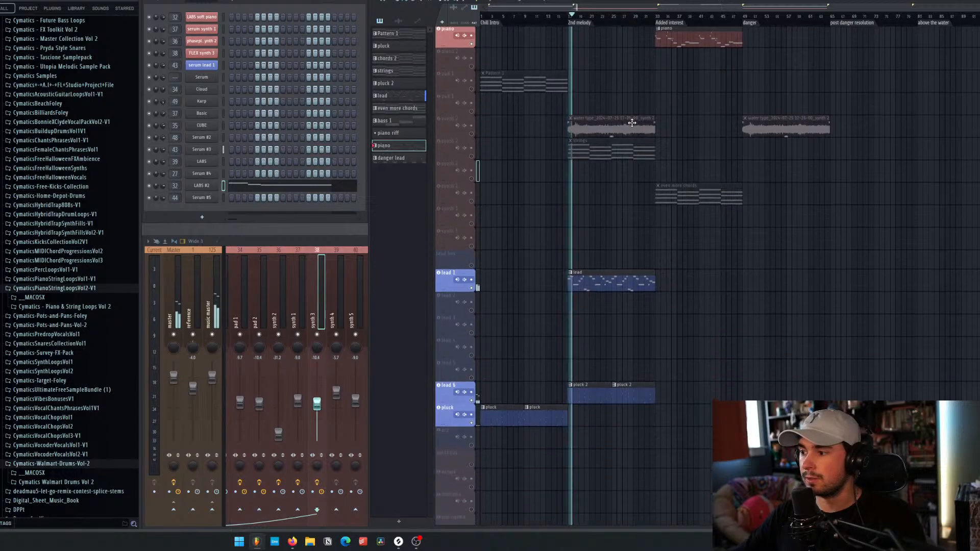
{"action": "scroll", "coordinate": [645, 95], "scroll_direction": "up", "scroll_amount": 8}
{"action": "left_click", "coordinate": [666, 22]}
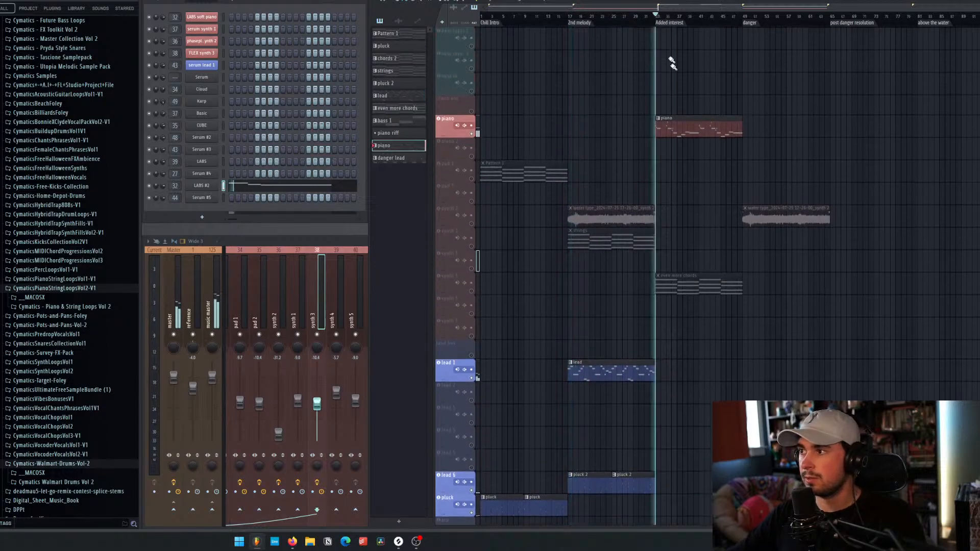
Step: Stop playback and isolate the perc, drumloop, drum fx and atmos tracks
{"action": "scroll", "coordinate": [684, 136], "scroll_direction": "up", "scroll_amount": 15}
{"action": "scroll", "coordinate": [684, 158], "scroll_direction": "up", "scroll_amount": 7}
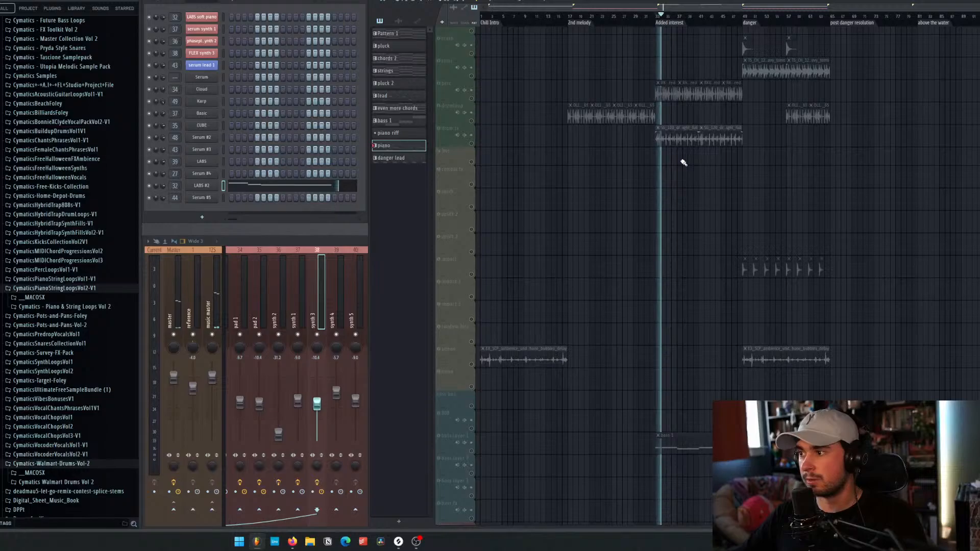
{"action": "key", "text": "space"}
{"action": "left_click_drag", "start_coordinate": [473, 172], "coordinate": [476, 145]}
{"action": "scroll", "coordinate": [486, 296], "scroll_direction": "down", "scroll_amount": 5}
{"action": "scroll", "coordinate": [482, 298], "scroll_direction": "down", "scroll_amount": 1}
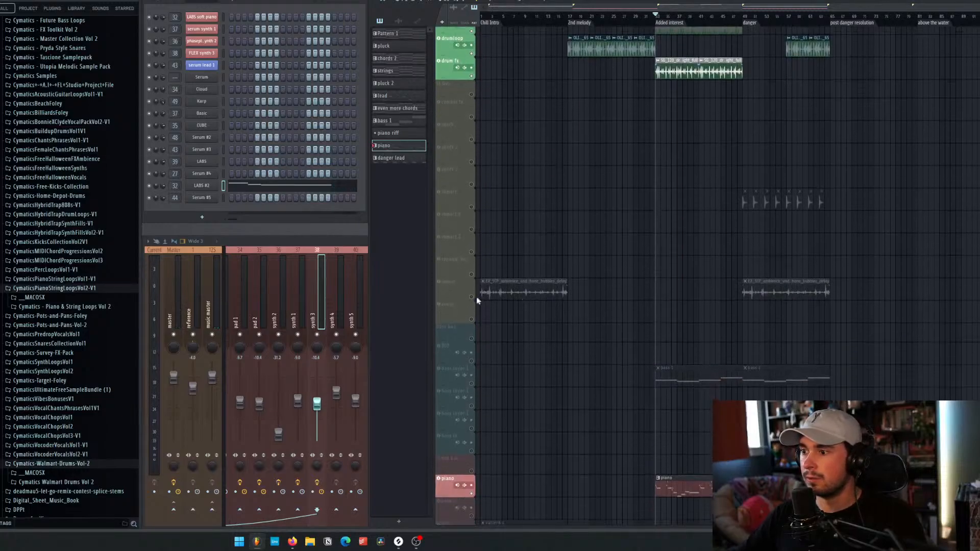
{"action": "left_click", "coordinate": [475, 299]}
{"action": "scroll", "coordinate": [480, 227], "scroll_direction": "up", "scroll_amount": 8}
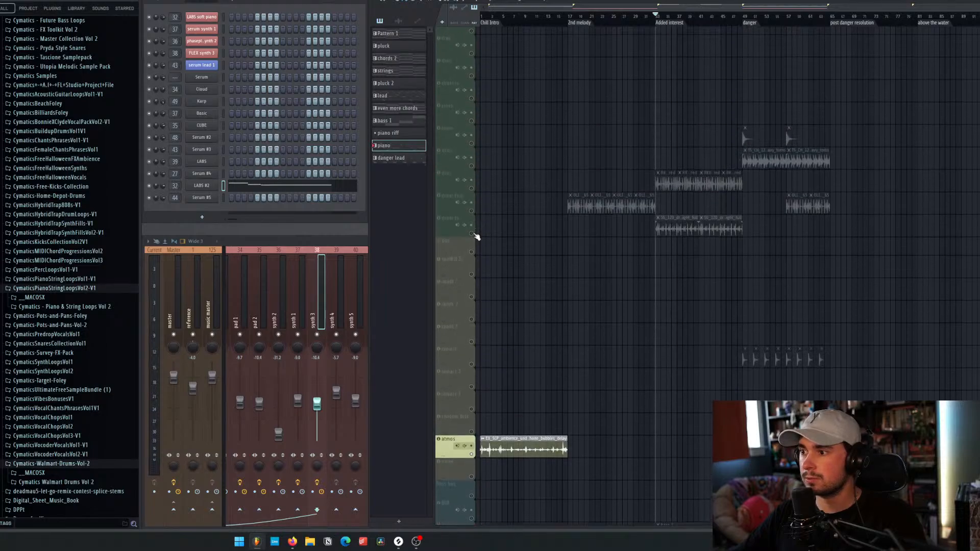
{"action": "left_click_drag", "start_coordinate": [475, 236], "coordinate": [475, 187]}
Step: Play the isolated drum and atmosphere parts from the Chill Intro, 2nd melody and Added interest sections, and stop playback
{"action": "left_click_drag", "start_coordinate": [490, 17], "coordinate": [481, 17]}
{"action": "key", "text": "space"}
{"action": "left_click", "coordinate": [573, 17]}
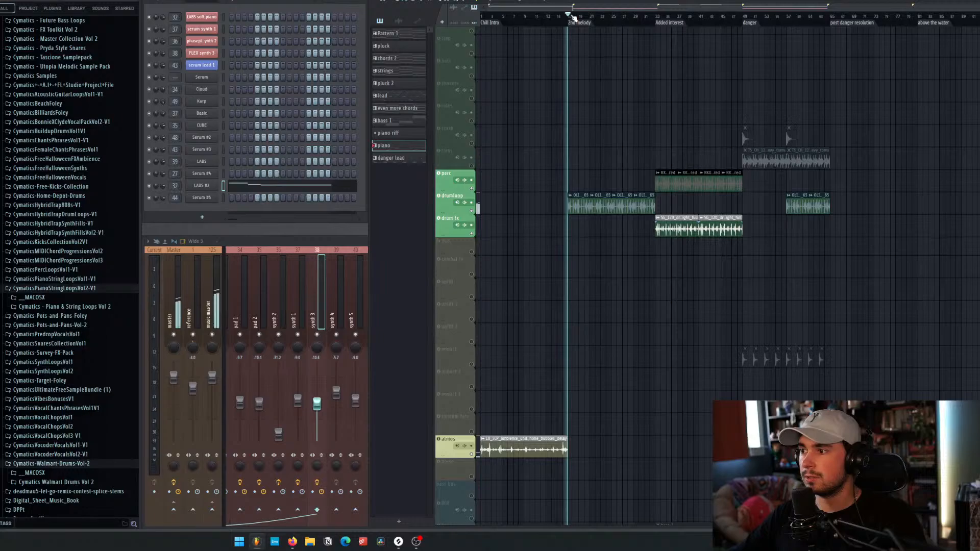
{"action": "left_click", "coordinate": [659, 20]}
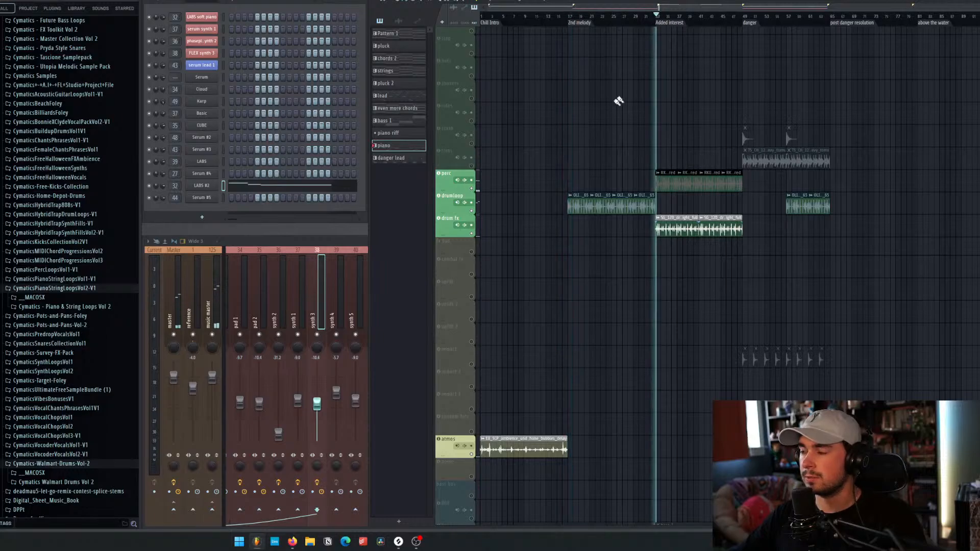
{"action": "scroll", "coordinate": [609, 107], "scroll_direction": "down", "scroll_amount": 10}
{"action": "scroll", "coordinate": [602, 117], "scroll_direction": "down", "scroll_amount": 6}
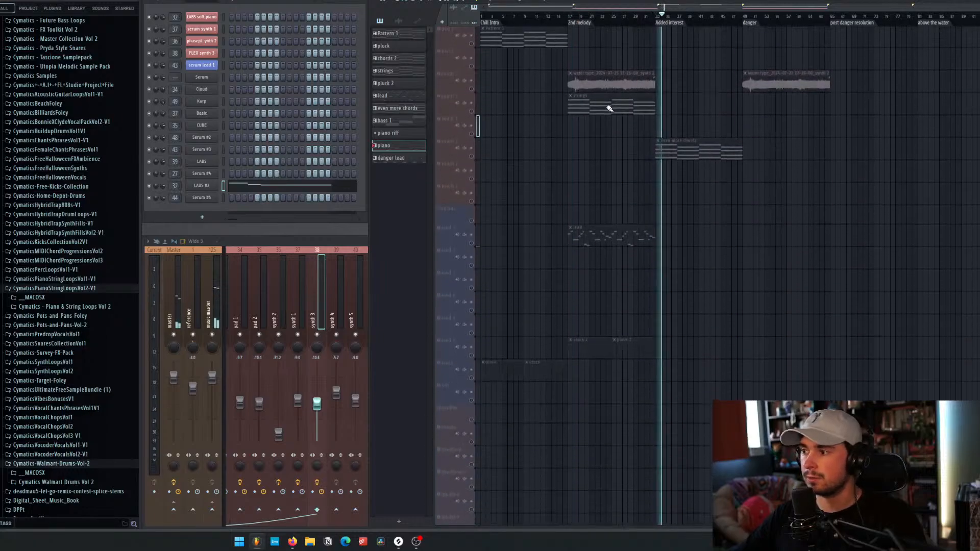
{"action": "key", "text": "space"}
Step: Unmute every track in the playlist
{"action": "scroll", "coordinate": [608, 130], "scroll_direction": "up", "scroll_amount": 10}
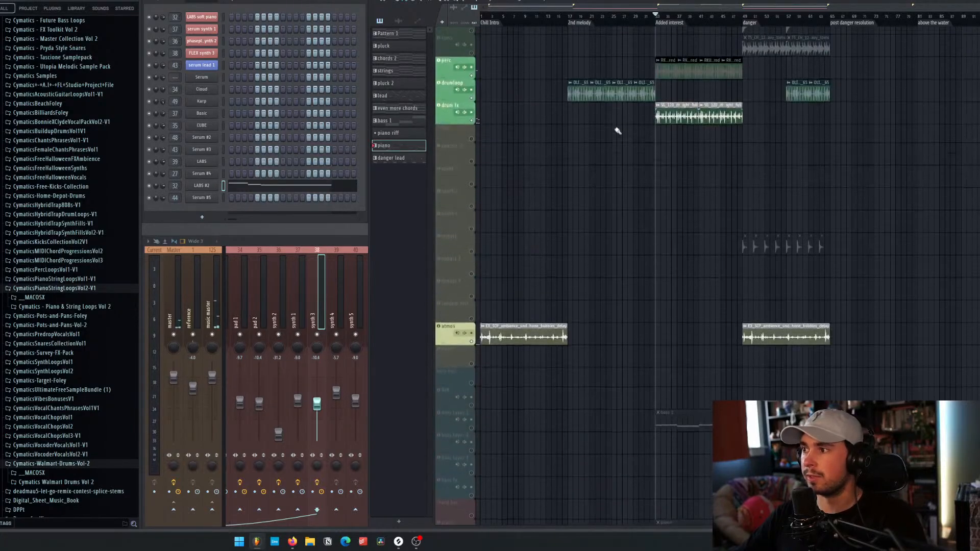
{"action": "right_click", "coordinate": [473, 121]}
{"action": "right_click", "coordinate": [473, 121]}
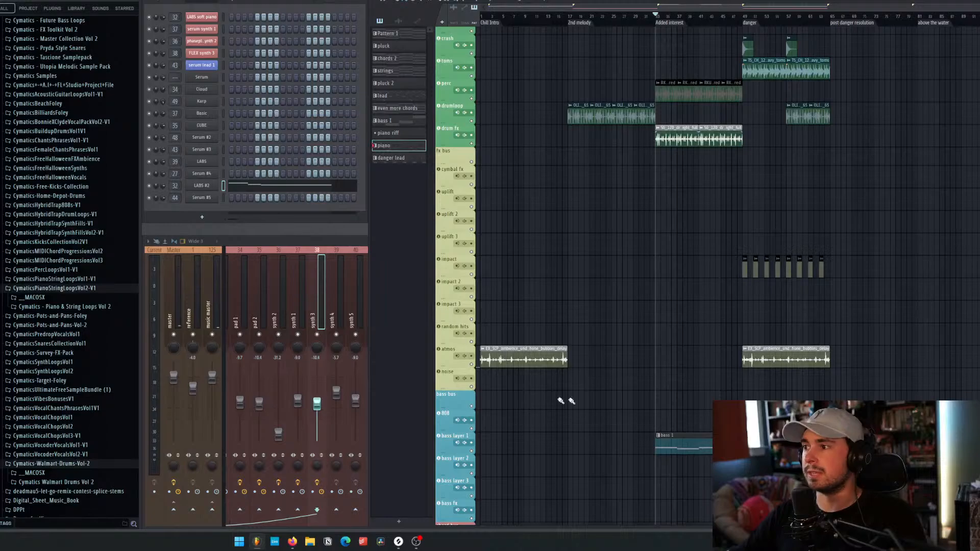
Step: Examine which drum, effect, bass, chord and lead clips each section of the arrangement uses
{"action": "scroll", "coordinate": [581, 258], "scroll_direction": "down", "scroll_amount": 15}
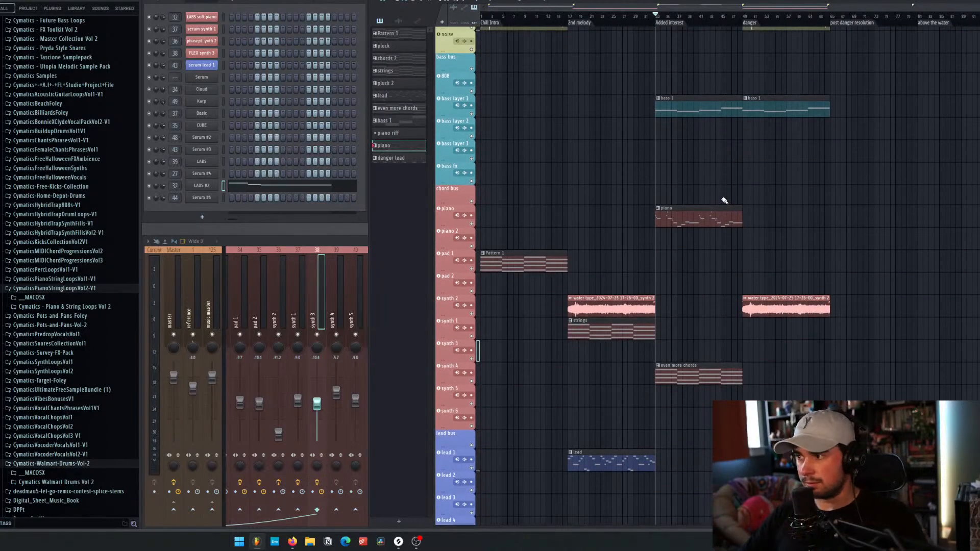
{"action": "left_click", "coordinate": [674, 106]}
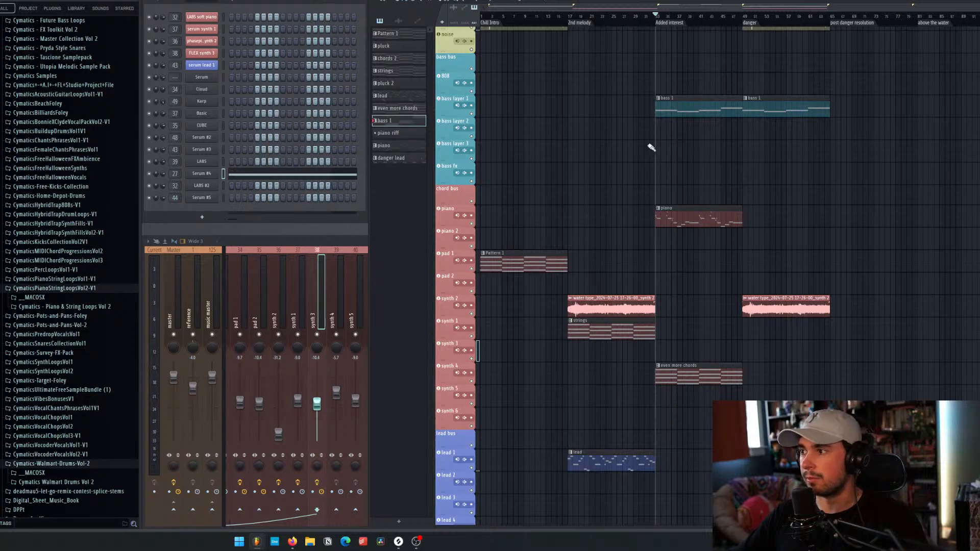
{"action": "scroll", "coordinate": [595, 151], "scroll_direction": "down", "scroll_amount": 11}
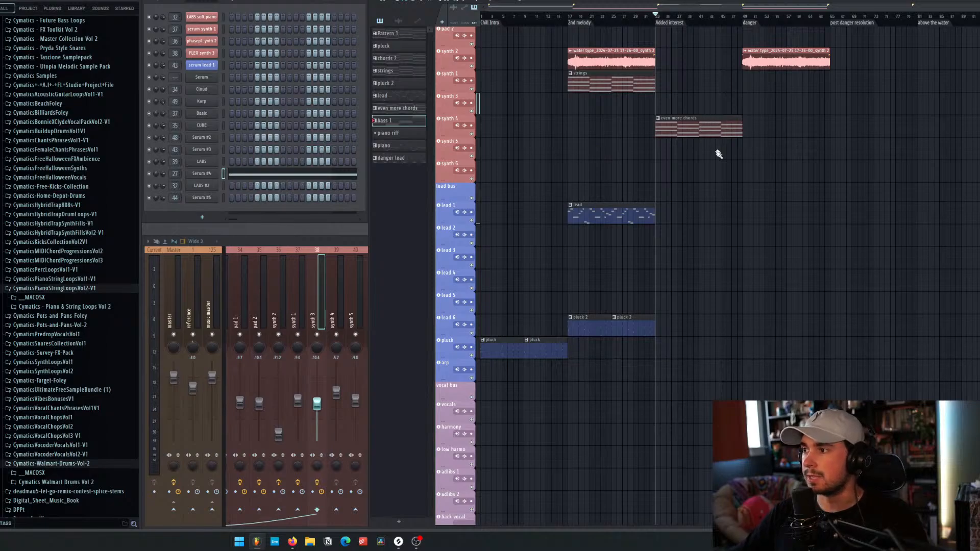
{"action": "scroll", "coordinate": [755, 211], "scroll_direction": "up", "scroll_amount": 4}
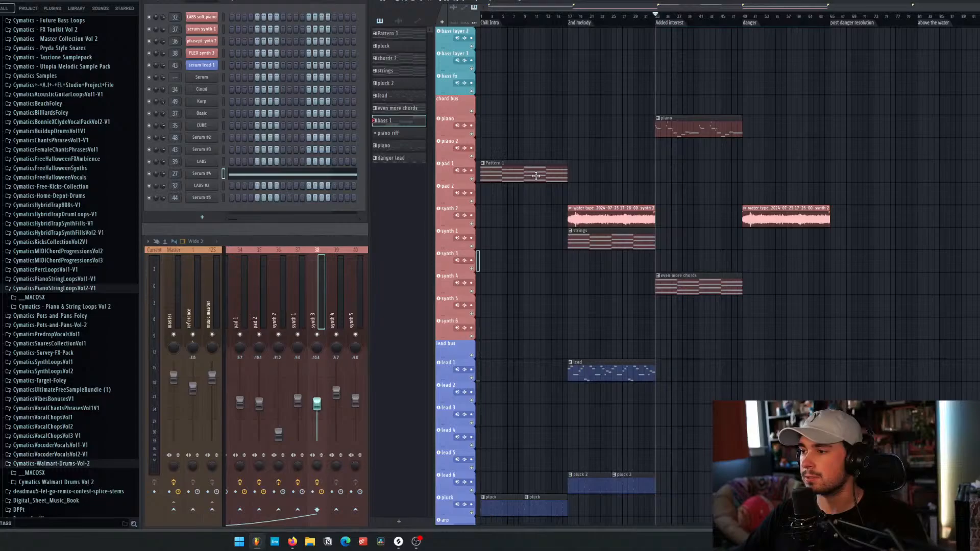
{"action": "scroll", "coordinate": [540, 165], "scroll_direction": "down", "scroll_amount": 3}
{"action": "scroll", "coordinate": [543, 160], "scroll_direction": "up", "scroll_amount": 10}
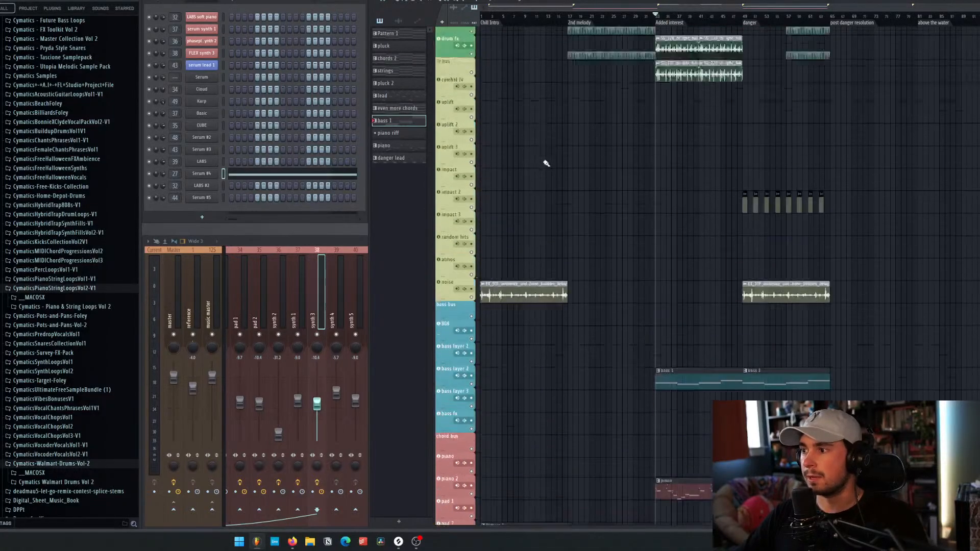
{"action": "scroll", "coordinate": [543, 161], "scroll_direction": "down", "scroll_amount": 10}
{"action": "scroll", "coordinate": [542, 159], "scroll_direction": "up", "scroll_amount": 4}
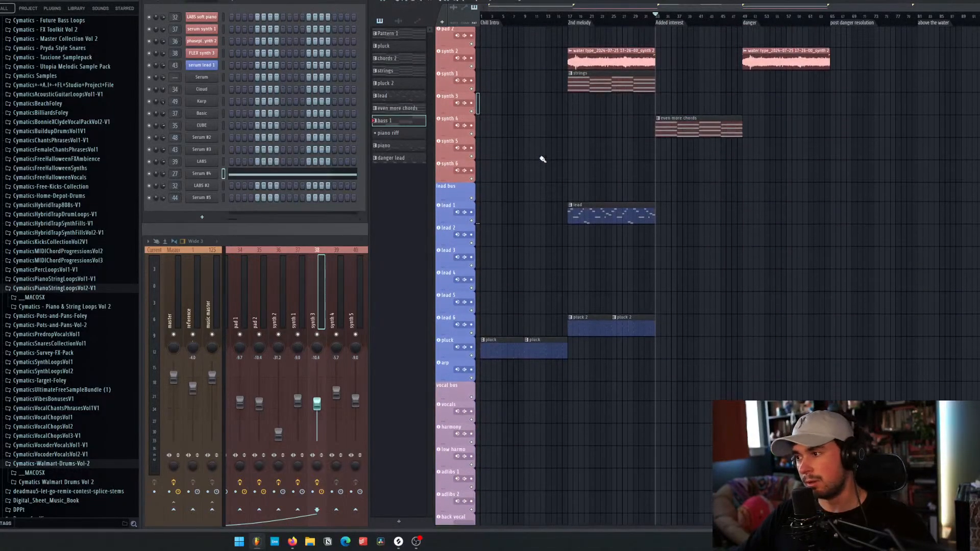
{"action": "scroll", "coordinate": [542, 159], "scroll_direction": "up", "scroll_amount": 6}
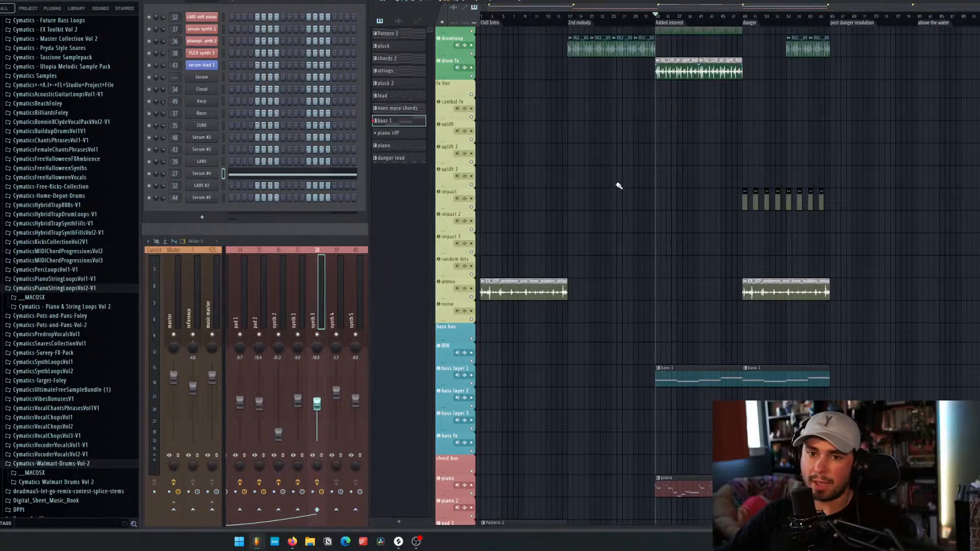
{"action": "scroll", "coordinate": [630, 186], "scroll_direction": "down", "scroll_amount": 8}
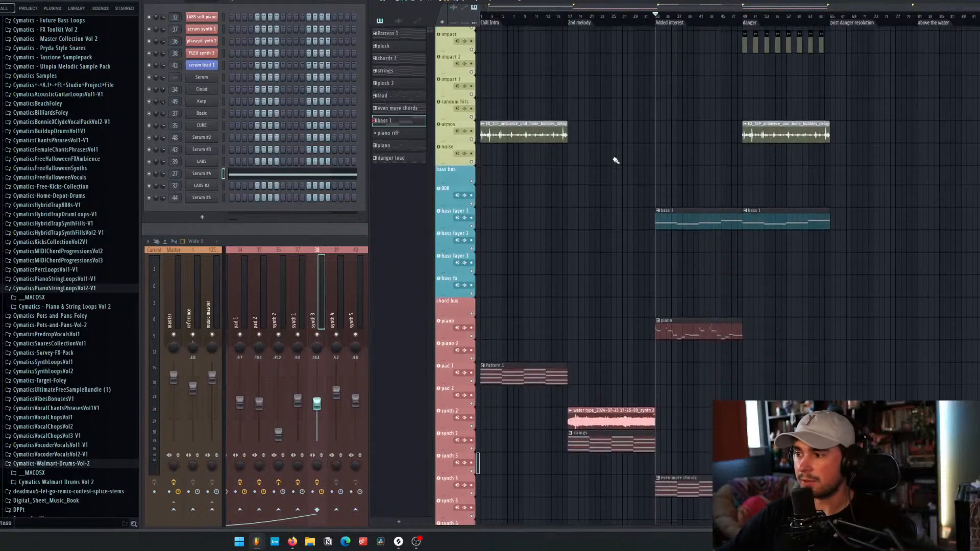
{"action": "scroll", "coordinate": [521, 154], "scroll_direction": "up", "scroll_amount": 10}
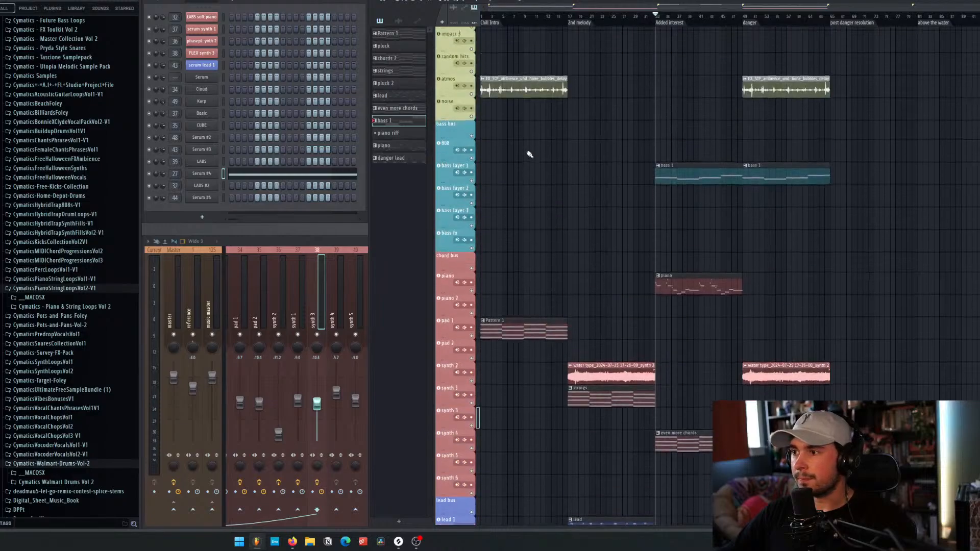
{"action": "scroll", "coordinate": [529, 154], "scroll_direction": "down", "scroll_amount": 9}
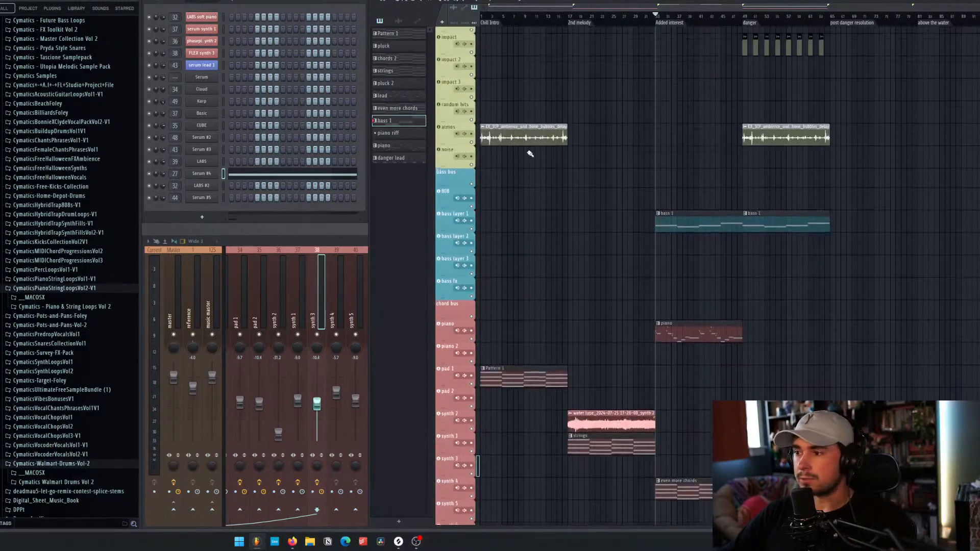
{"action": "scroll", "coordinate": [599, 205], "scroll_direction": "up", "scroll_amount": 9}
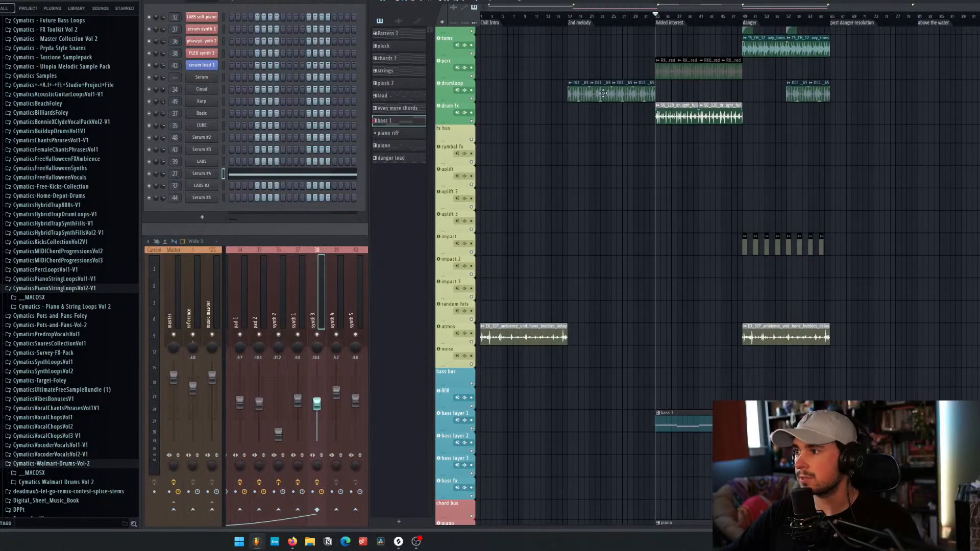
Step: Copy the drumloop clips from the 2nd melody section to about bar 101 on the same track, and clear the selection
{"action": "left_click_drag", "start_coordinate": [649, 108], "coordinate": [887, 93]}
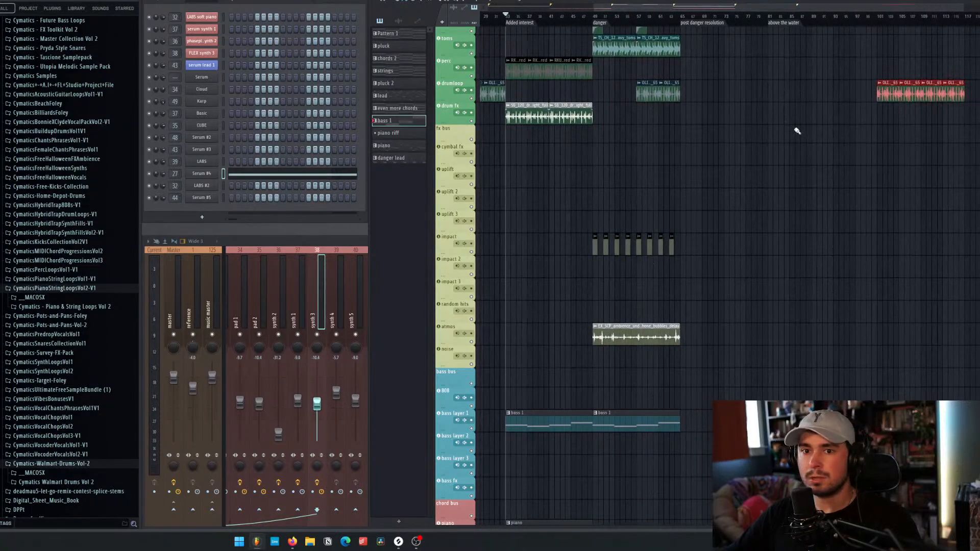
{"action": "scroll", "coordinate": [714, 151], "scroll_direction": "down", "scroll_amount": 2}
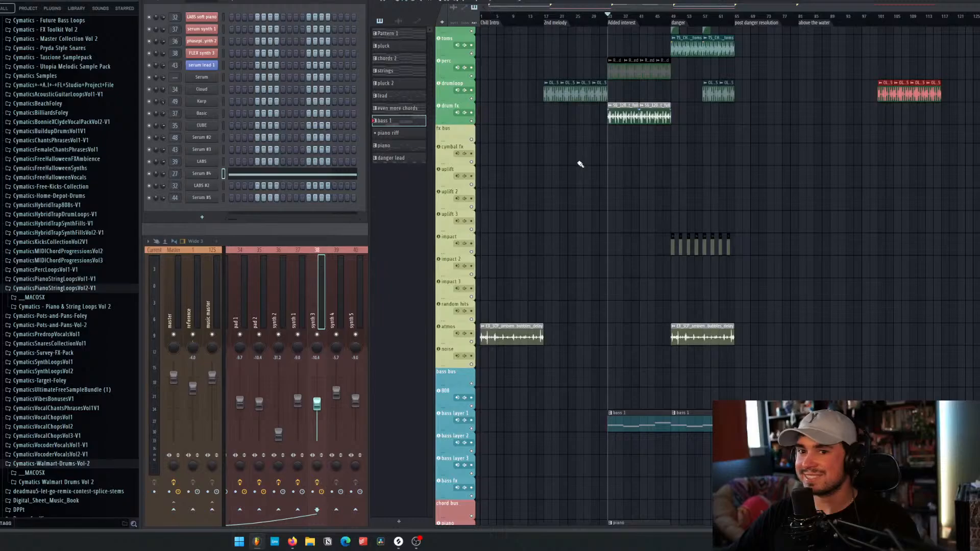
{"action": "left_click", "coordinate": [562, 167]}
Step: Copy the Added interest section's even more chords clip to align with the copied drumloop, and set the playhead at their start
{"action": "scroll", "coordinate": [561, 158], "scroll_direction": "down", "scroll_amount": 4}
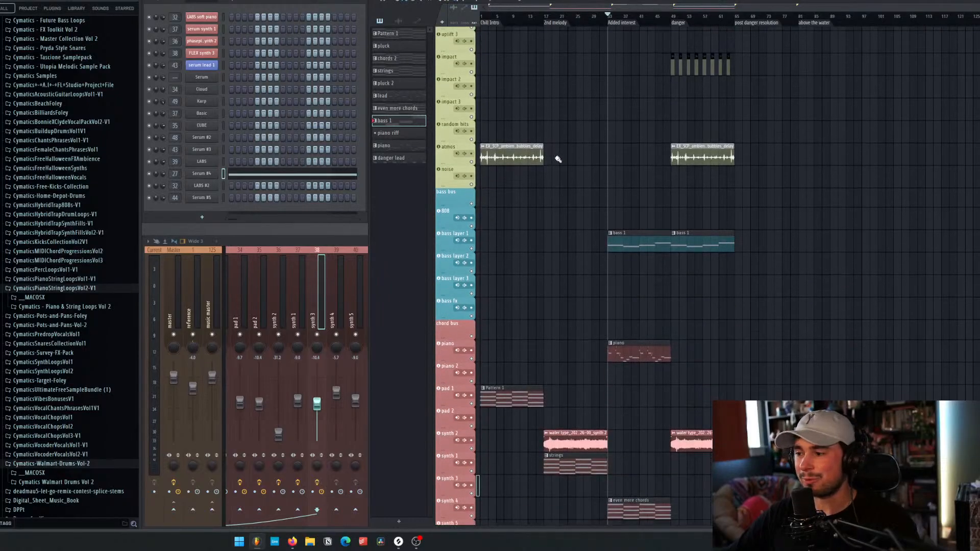
{"action": "scroll", "coordinate": [564, 208], "scroll_direction": "down", "scroll_amount": 4}
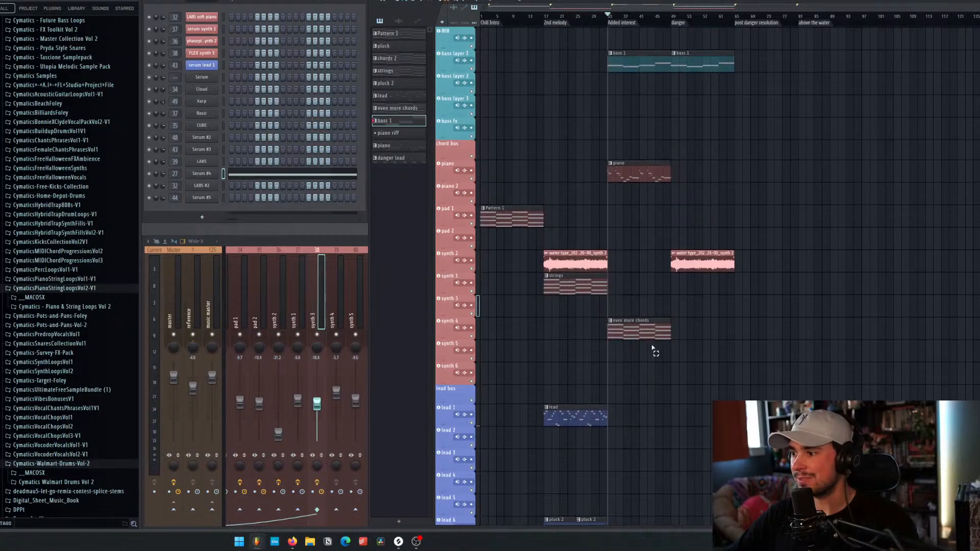
{"action": "left_click_drag", "start_coordinate": [624, 329], "coordinate": [892, 329]}
{"action": "scroll", "coordinate": [926, 296], "scroll_direction": "up", "scroll_amount": 7}
{"action": "scroll", "coordinate": [898, 255], "scroll_direction": "down", "scroll_amount": 7}
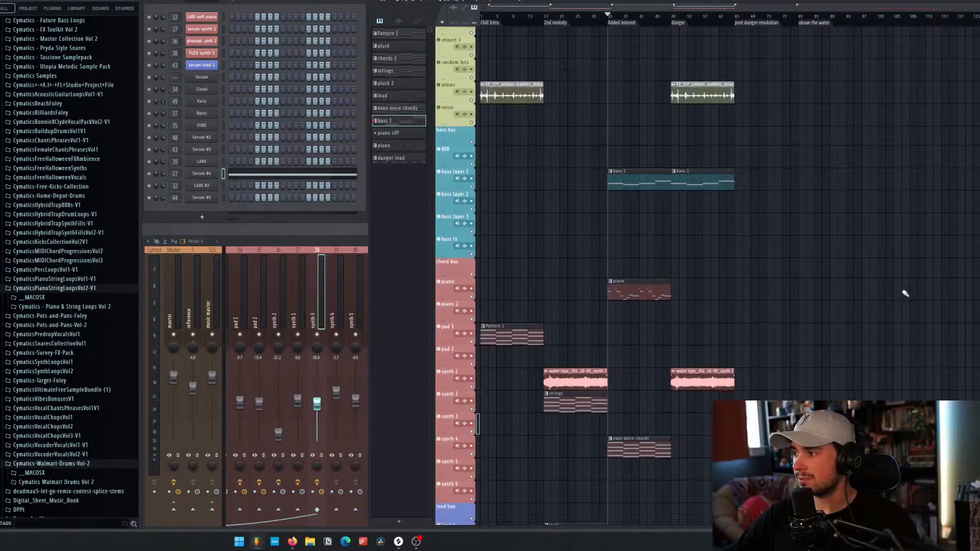
{"action": "scroll", "coordinate": [899, 286], "scroll_direction": "up", "scroll_amount": 8}
{"action": "left_click", "coordinate": [883, 25]}
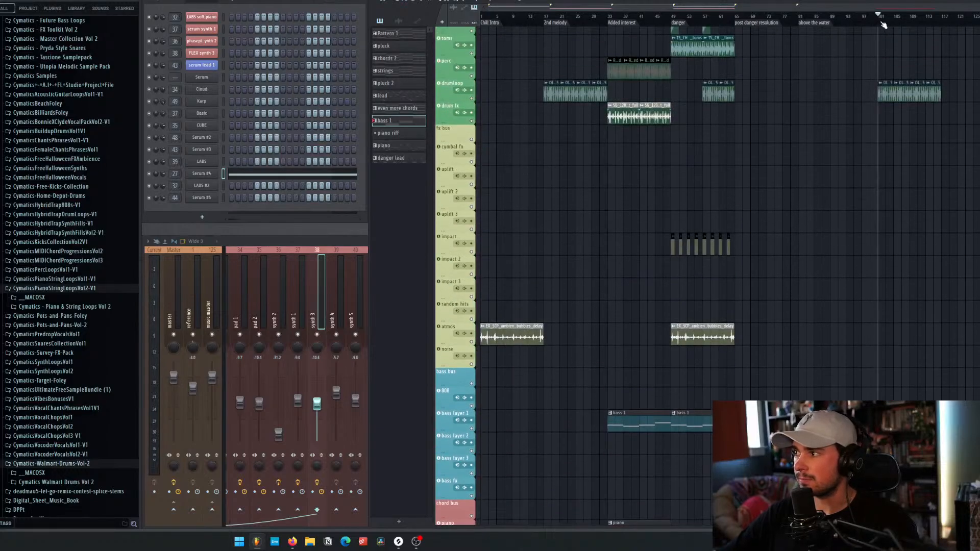
Step: Copy the two pluck clips from the Chill Intro to the playhead position on the pluck track, alongside the copied chords
{"action": "scroll", "coordinate": [907, 133], "scroll_direction": "down", "scroll_amount": 7}
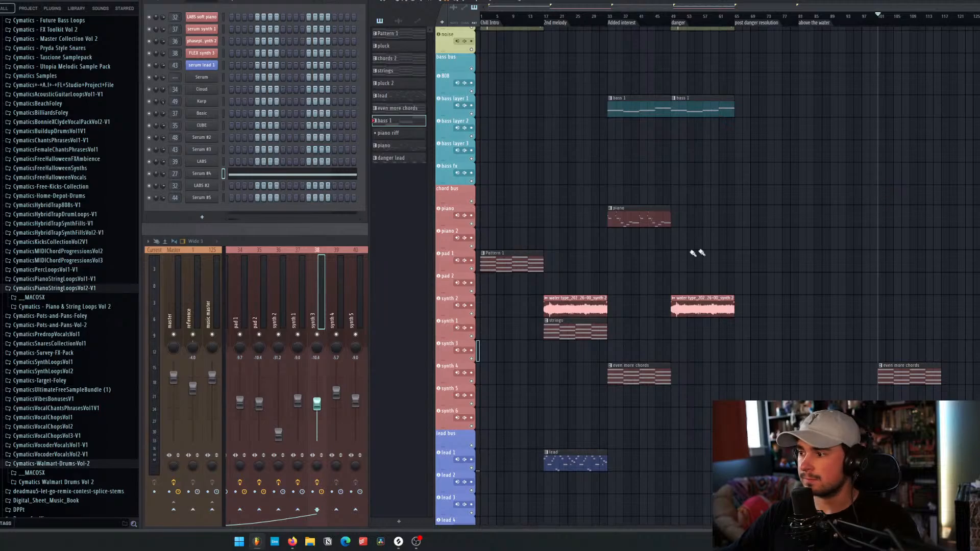
{"action": "scroll", "coordinate": [576, 261], "scroll_direction": "up", "scroll_amount": 5}
{"action": "scroll", "coordinate": [574, 255], "scroll_direction": "down", "scroll_amount": 7}
{"action": "scroll", "coordinate": [573, 250], "scroll_direction": "up", "scroll_amount": 5}
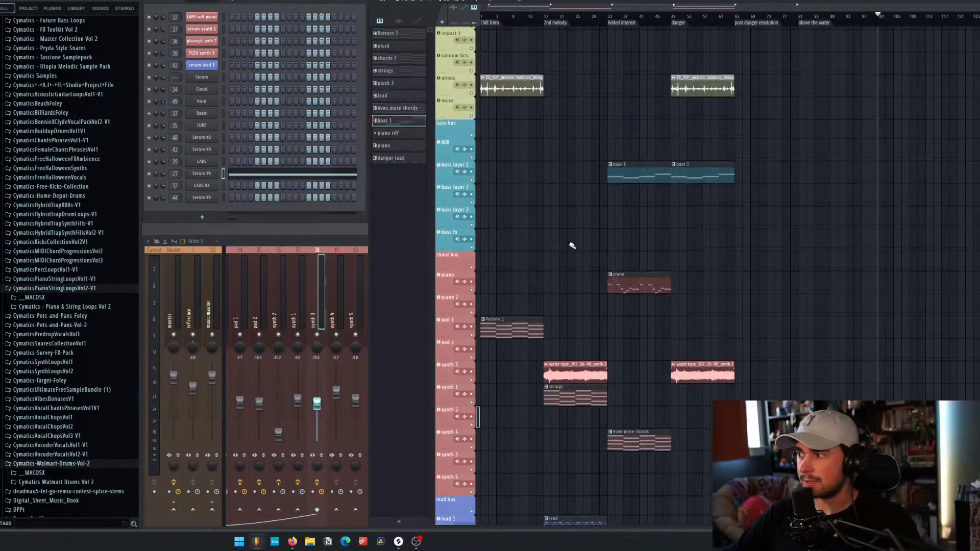
{"action": "scroll", "coordinate": [572, 247], "scroll_direction": "down", "scroll_amount": 1}
{"action": "scroll", "coordinate": [572, 247], "scroll_direction": "up", "scroll_amount": 6}
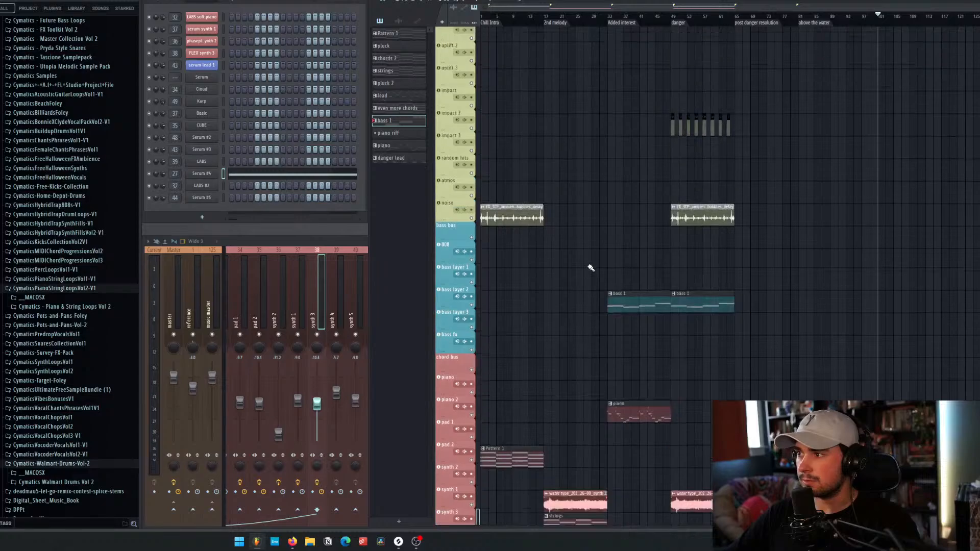
{"action": "scroll", "coordinate": [574, 255], "scroll_direction": "down", "scroll_amount": 3}
{"action": "scroll", "coordinate": [575, 257], "scroll_direction": "down", "scroll_amount": 10}
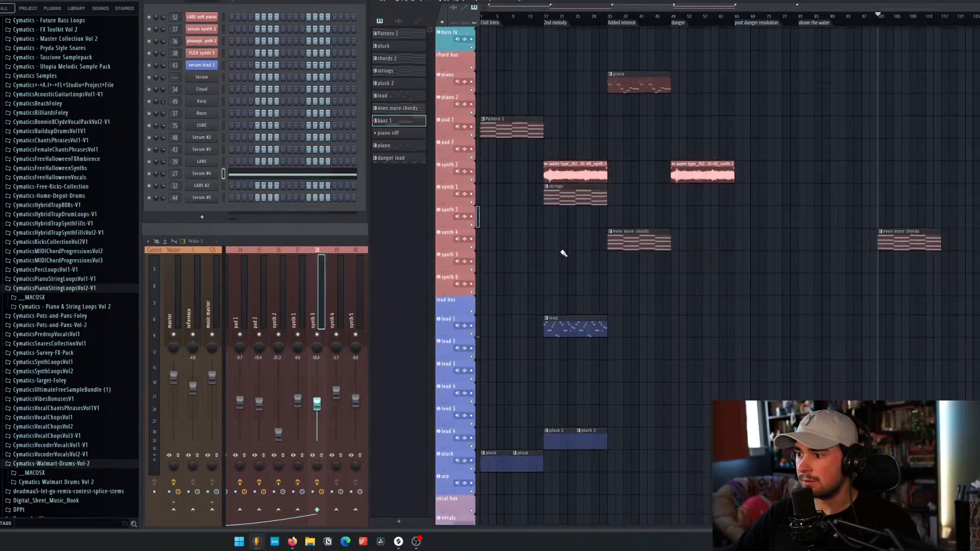
{"action": "left_click_drag", "start_coordinate": [487, 304], "coordinate": [885, 303]}
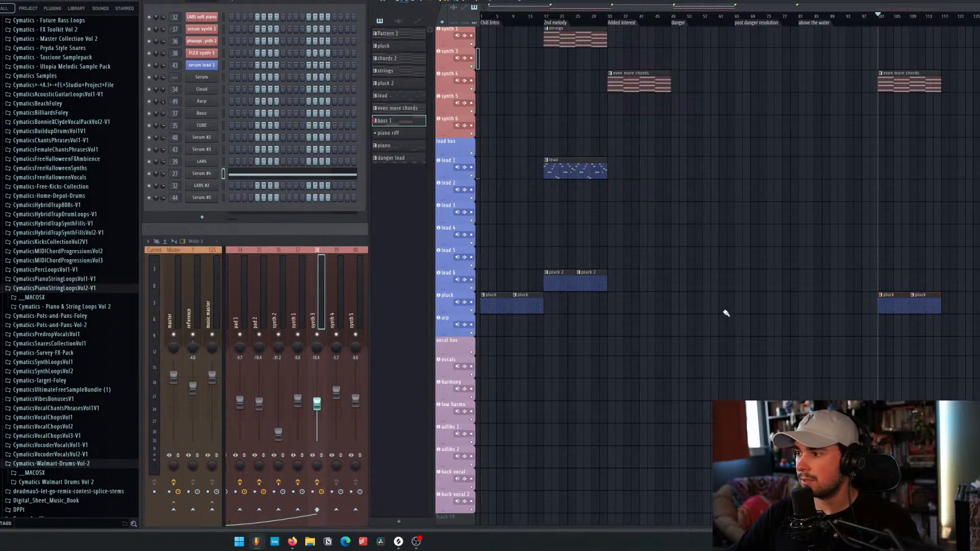
{"action": "scroll", "coordinate": [625, 300], "scroll_direction": "up", "scroll_amount": 12}
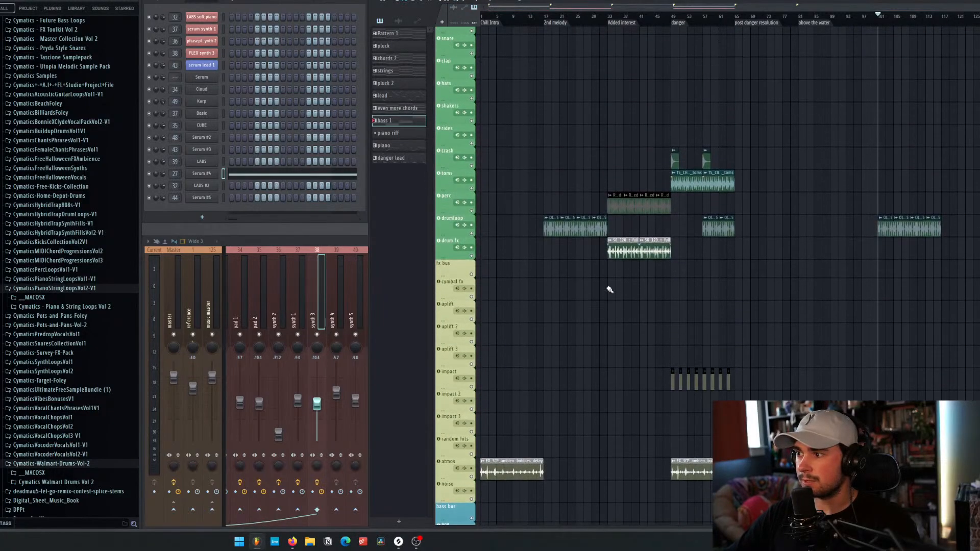
Step: Copy the Added interest section's bass 1 clip to about bar 101 on the bass layer 1 track, aligned with the other copied clips
{"action": "scroll", "coordinate": [620, 285], "scroll_direction": "down", "scroll_amount": 2}
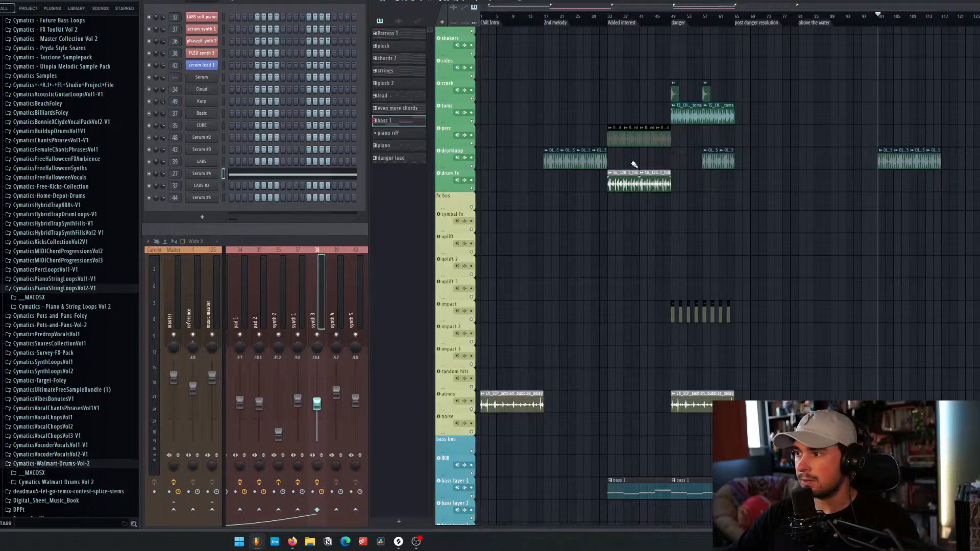
{"action": "scroll", "coordinate": [592, 234], "scroll_direction": "down", "scroll_amount": 6}
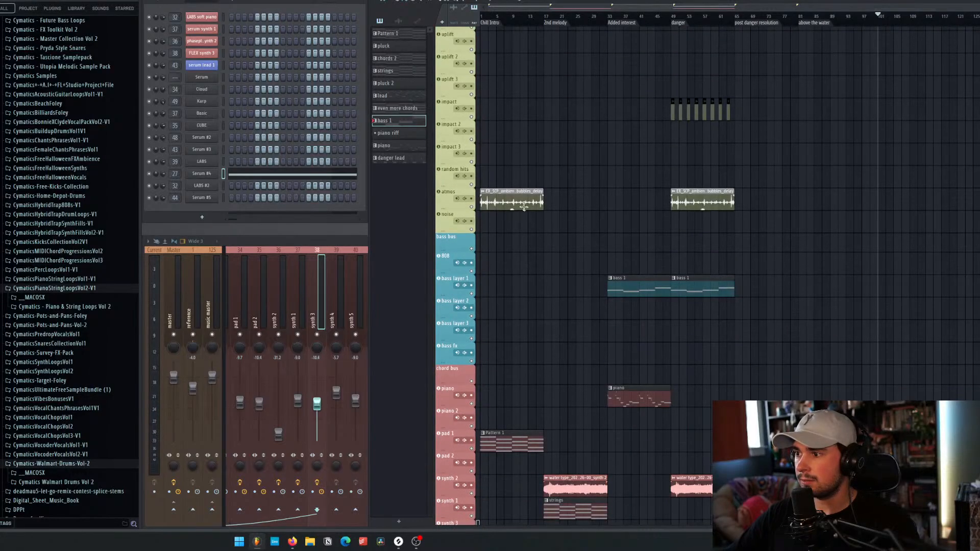
{"action": "scroll", "coordinate": [546, 218], "scroll_direction": "down", "scroll_amount": 5}
{"action": "left_click_drag", "start_coordinate": [634, 132], "coordinate": [904, 128]}
Step: Copy the 2nd melody section's lead clip to about bar 101 on the lead 1 track, aligned with the copied chords and plucks
{"action": "scroll", "coordinate": [863, 187], "scroll_direction": "down", "scroll_amount": 5}
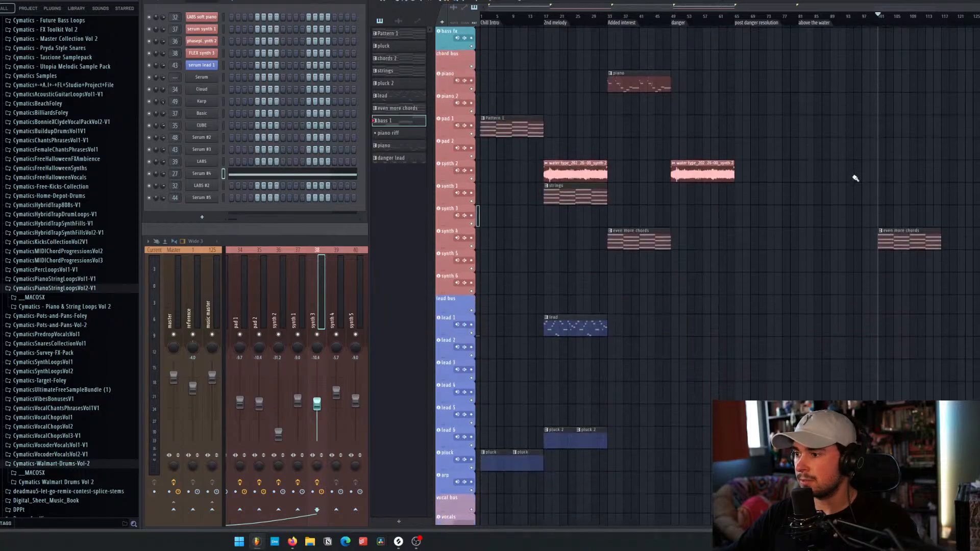
{"action": "scroll", "coordinate": [854, 176], "scroll_direction": "down", "scroll_amount": 2}
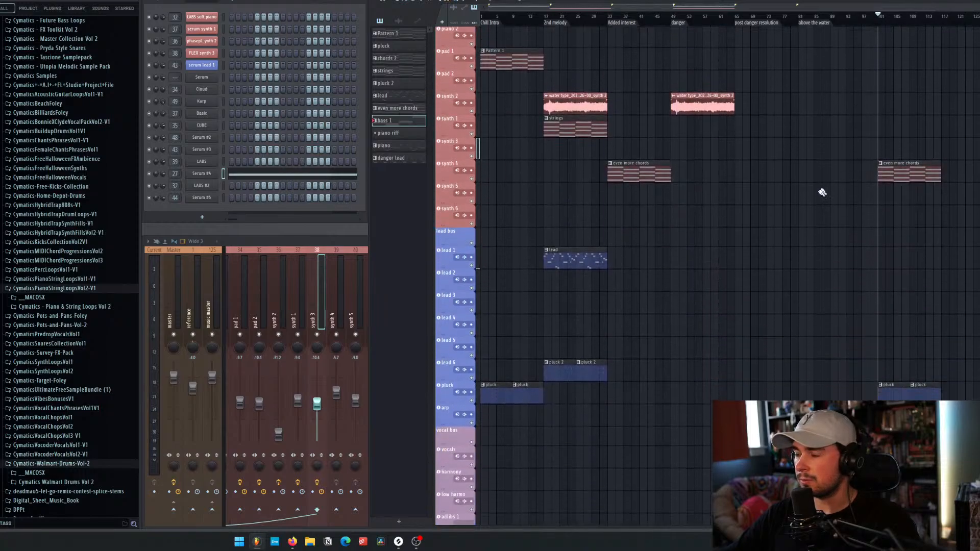
{"action": "left_click_drag", "start_coordinate": [580, 262], "coordinate": [909, 266]}
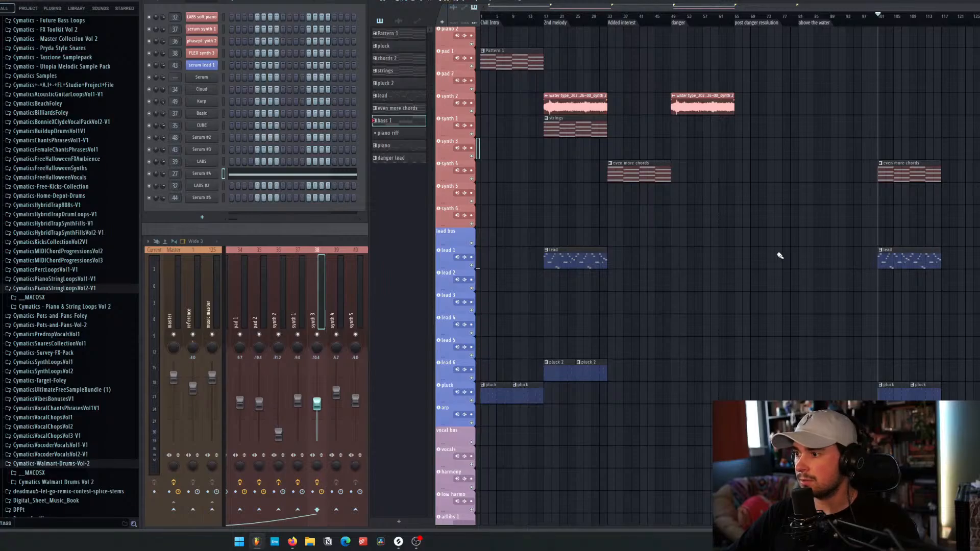
Step: Examine the drum, effect, bass, chord and lead tracks to compare the combined section at bar 101 with the original sections
{"action": "scroll", "coordinate": [779, 256], "scroll_direction": "up", "scroll_amount": 7}
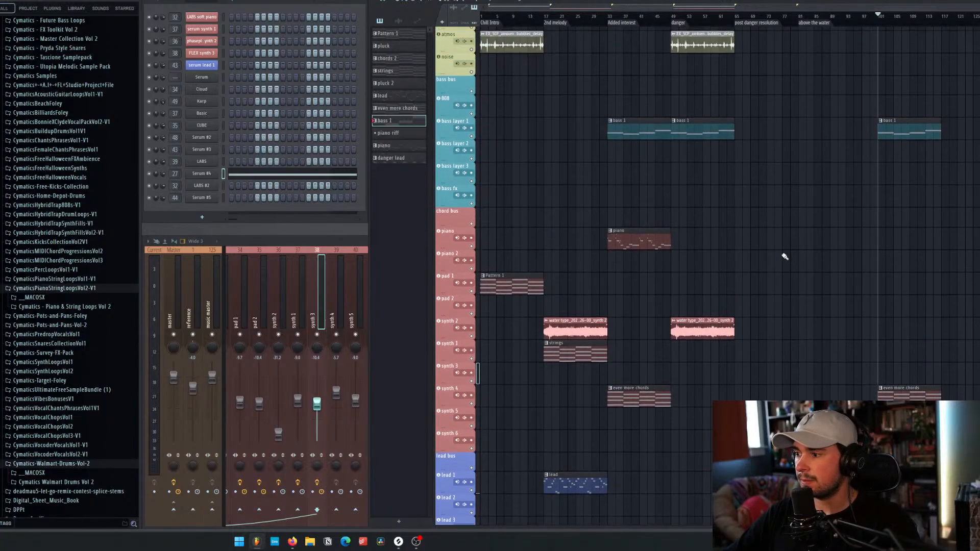
{"action": "scroll", "coordinate": [785, 257], "scroll_direction": "up", "scroll_amount": 15}
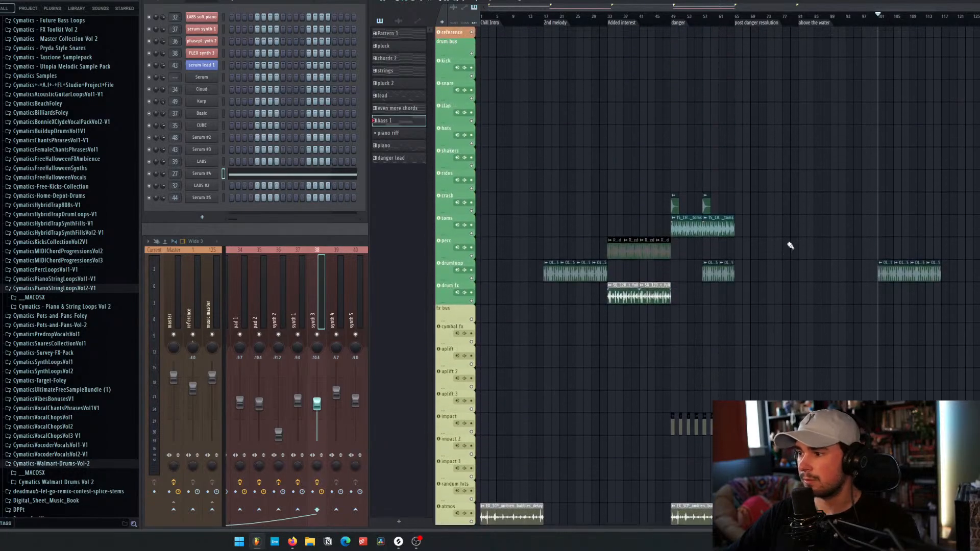
{"action": "scroll", "coordinate": [790, 246], "scroll_direction": "down", "scroll_amount": 15}
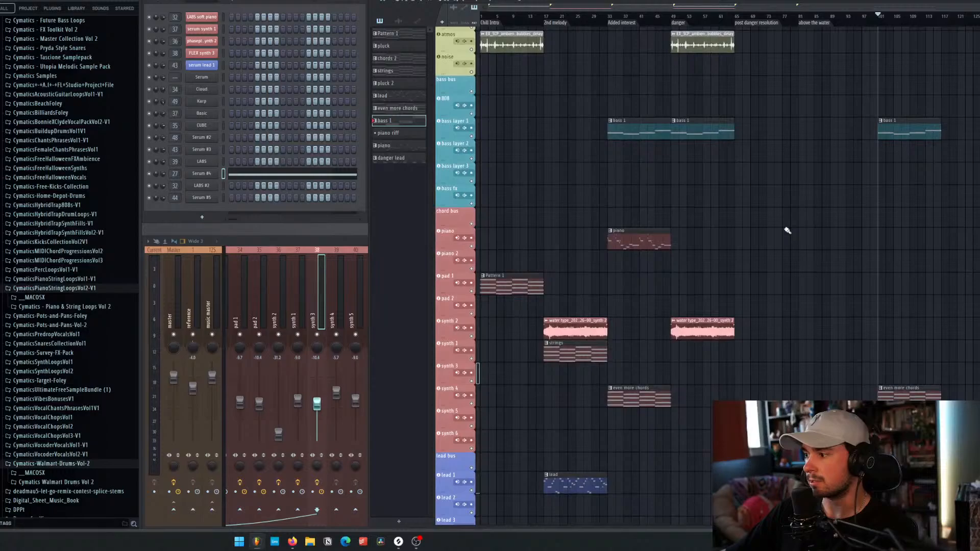
{"action": "scroll", "coordinate": [788, 230], "scroll_direction": "down", "scroll_amount": 9}
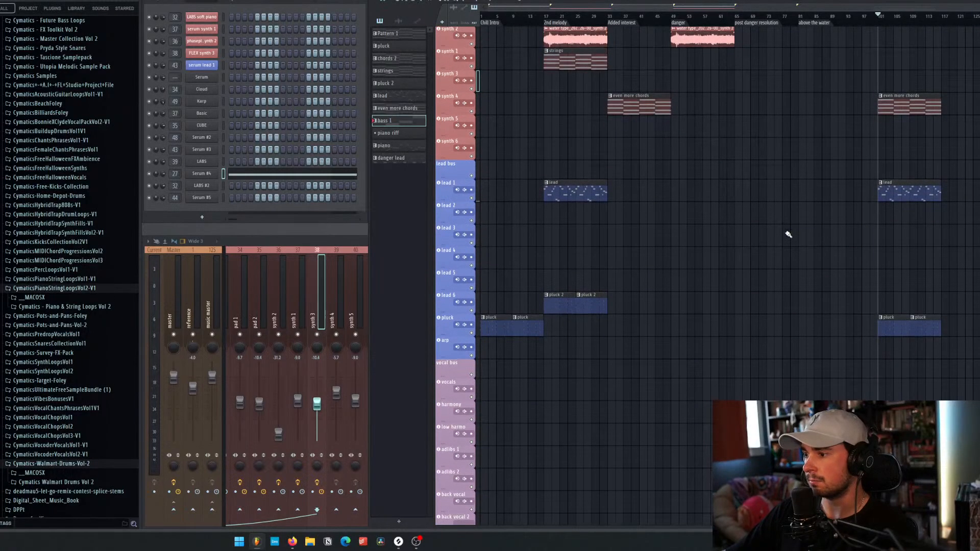
{"action": "scroll", "coordinate": [791, 235], "scroll_direction": "up", "scroll_amount": 12}
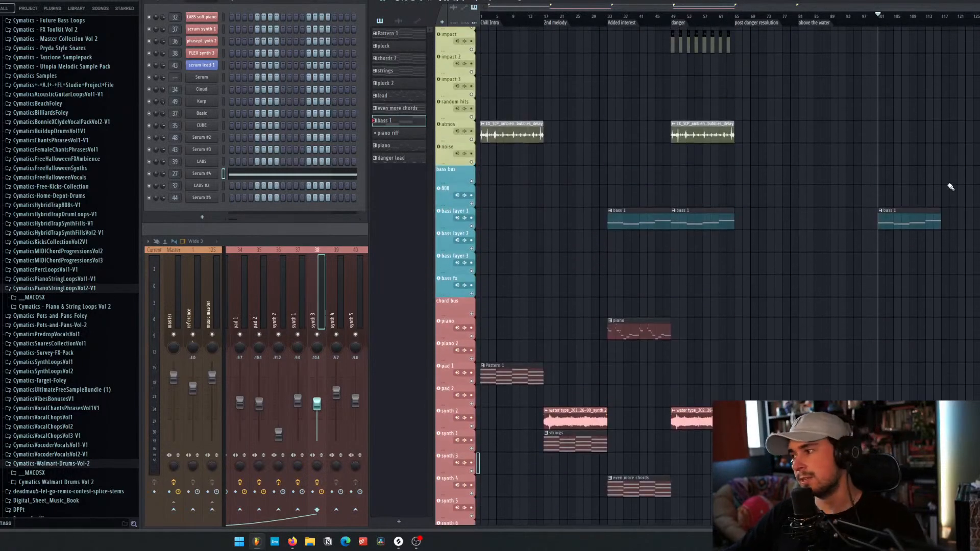
{"action": "scroll", "coordinate": [868, 102], "scroll_direction": "up", "scroll_amount": 11}
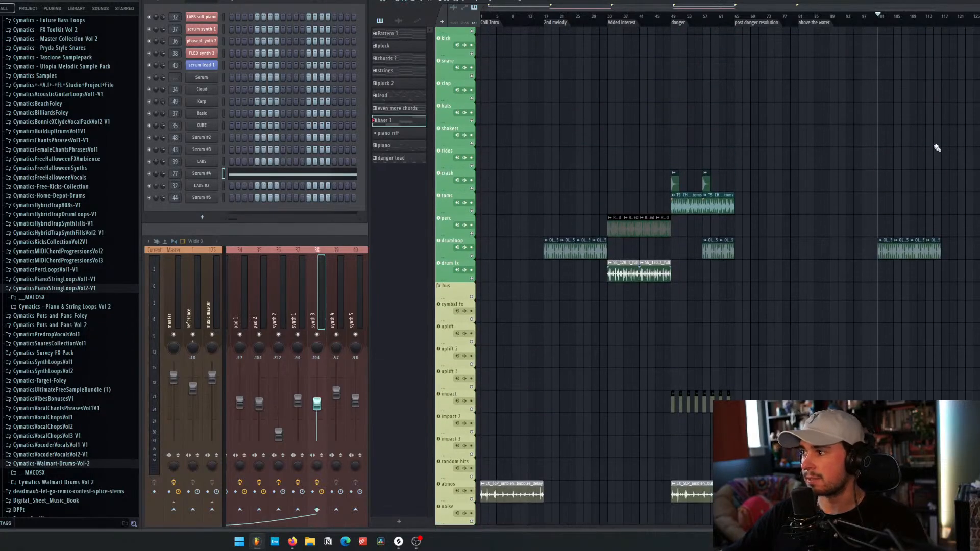
{"action": "scroll", "coordinate": [910, 103], "scroll_direction": "down", "scroll_amount": 5}
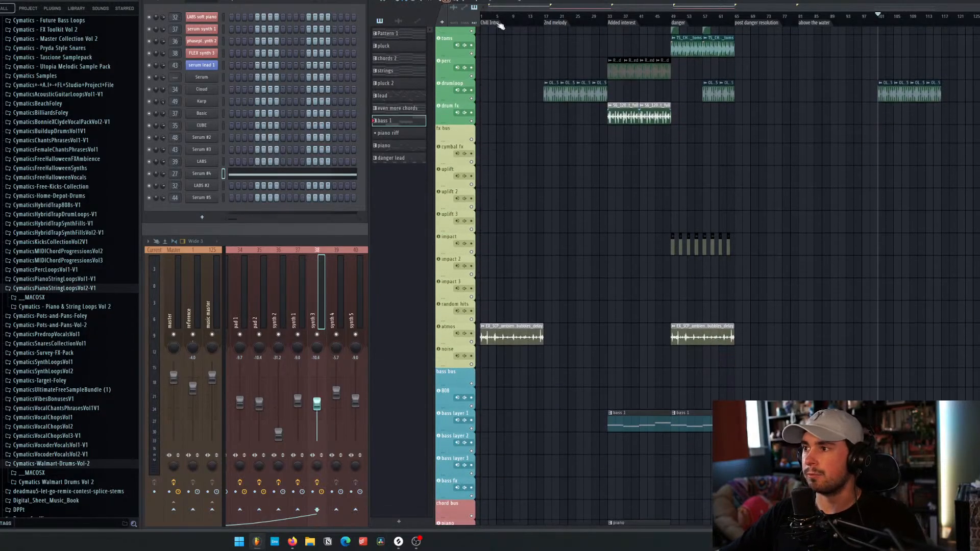
Step: Select the time range from Chill Intro through Added interest, inspect its layers, and clear the selection
{"action": "left_click_drag", "start_coordinate": [485, 20], "coordinate": [670, 38]}
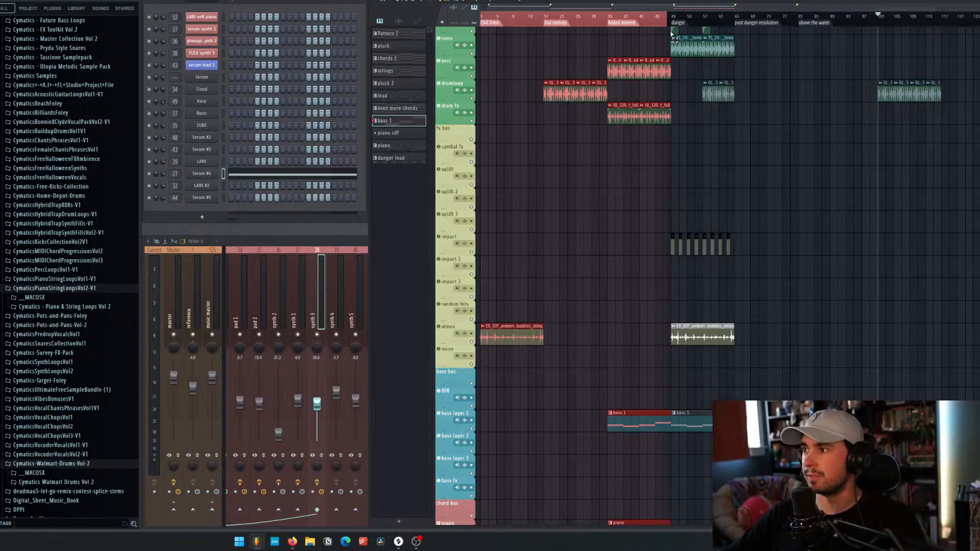
{"action": "scroll", "coordinate": [576, 128], "scroll_direction": "down", "scroll_amount": 11}
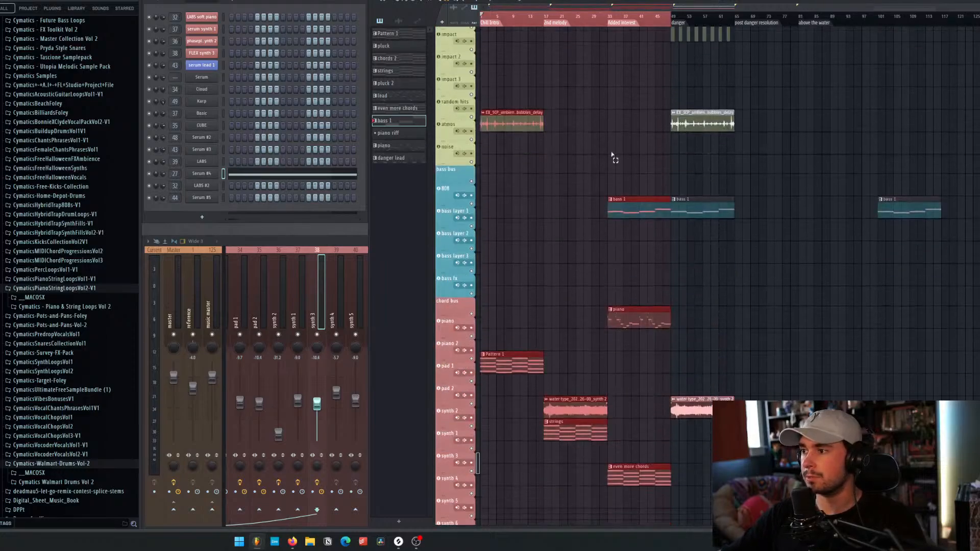
{"action": "left_click", "coordinate": [569, 18]}
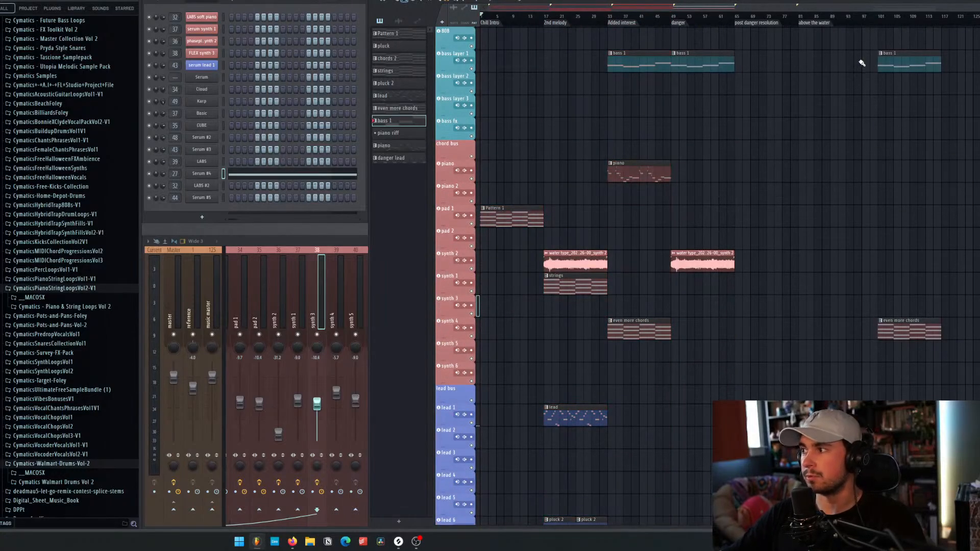
Step: Play the combined section from about bar 101 to hear its copied layers together, and stop playback
{"action": "left_click", "coordinate": [881, 20]}
{"action": "key", "text": "space"}
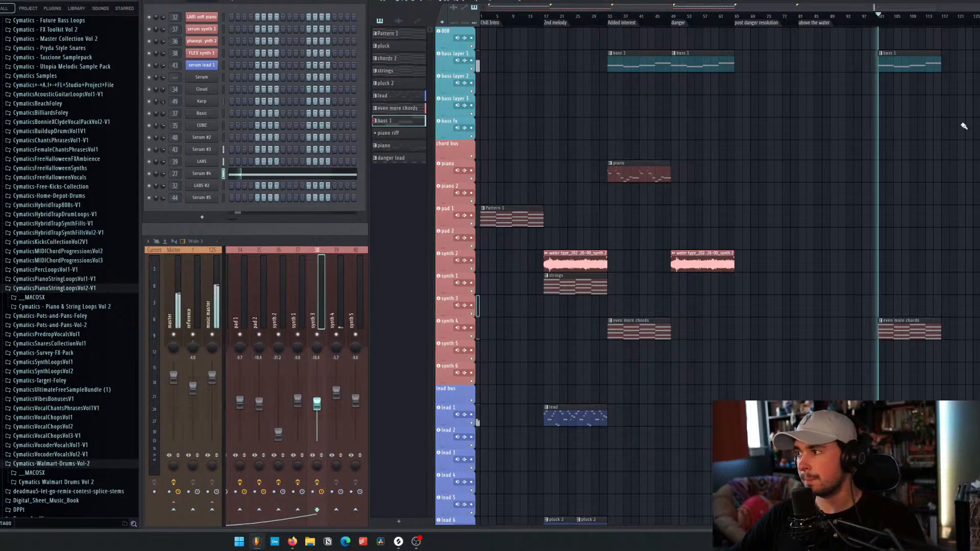
{"action": "scroll", "coordinate": [961, 126], "scroll_direction": "up", "scroll_amount": 6}
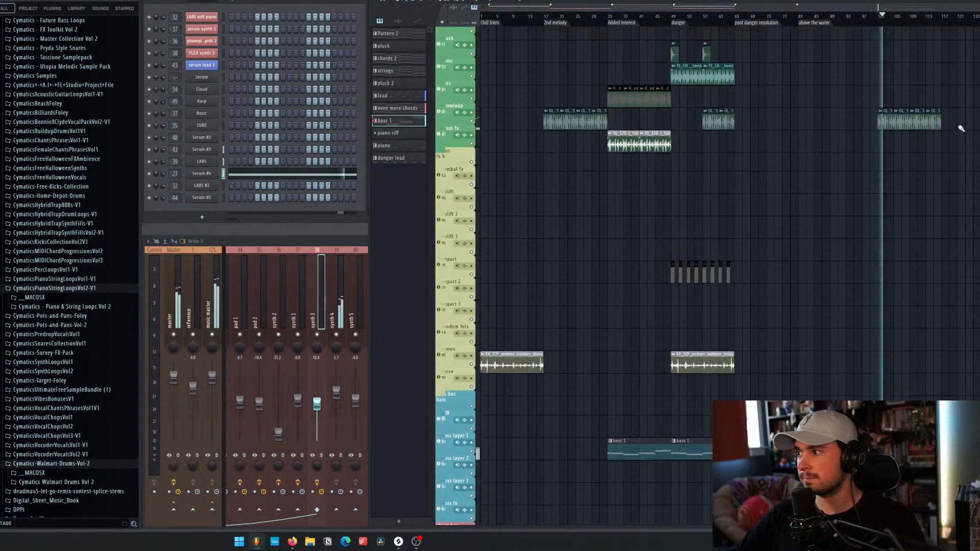
{"action": "scroll", "coordinate": [957, 120], "scroll_direction": "down", "scroll_amount": 10}
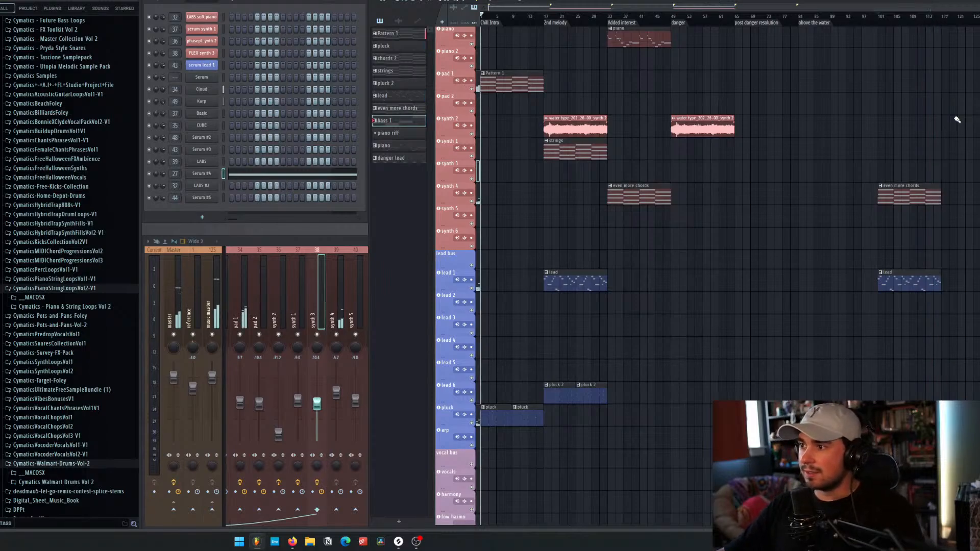
{"action": "key", "text": "space"}
Step: Delete all the copied test clips around bar 101, including the chords, lead, plucks and drumloops
{"action": "key", "text": "Delete"}
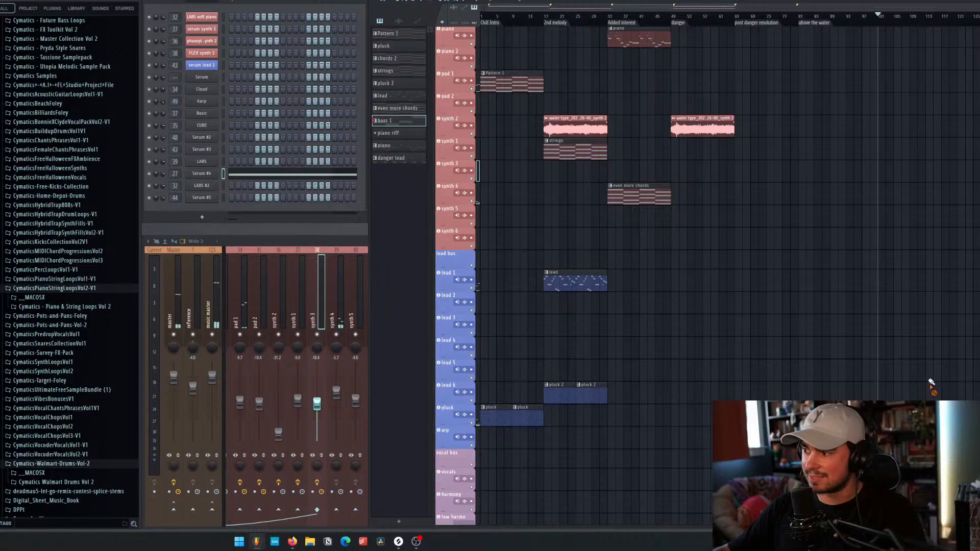
{"action": "scroll", "coordinate": [902, 194], "scroll_direction": "up", "scroll_amount": 10}
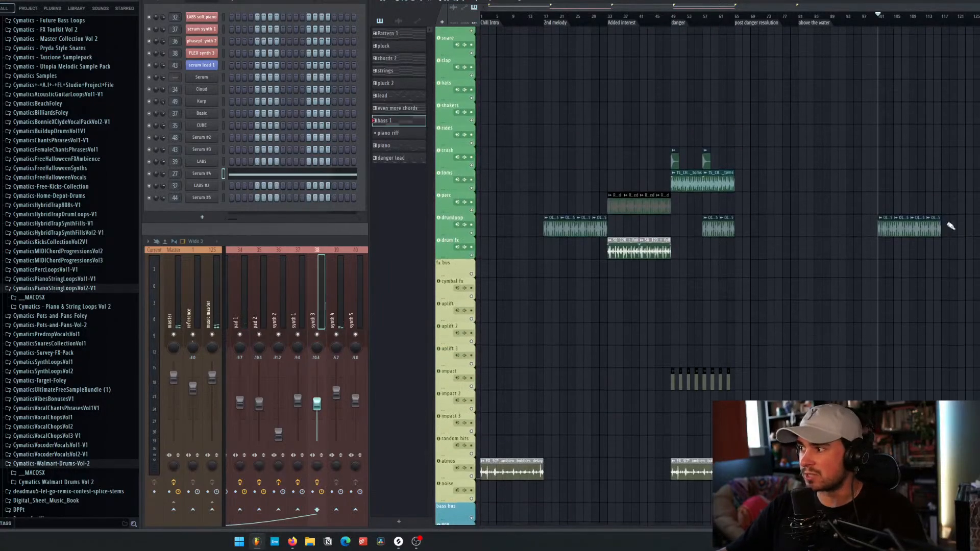
{"action": "right_click", "coordinate": [893, 231]}
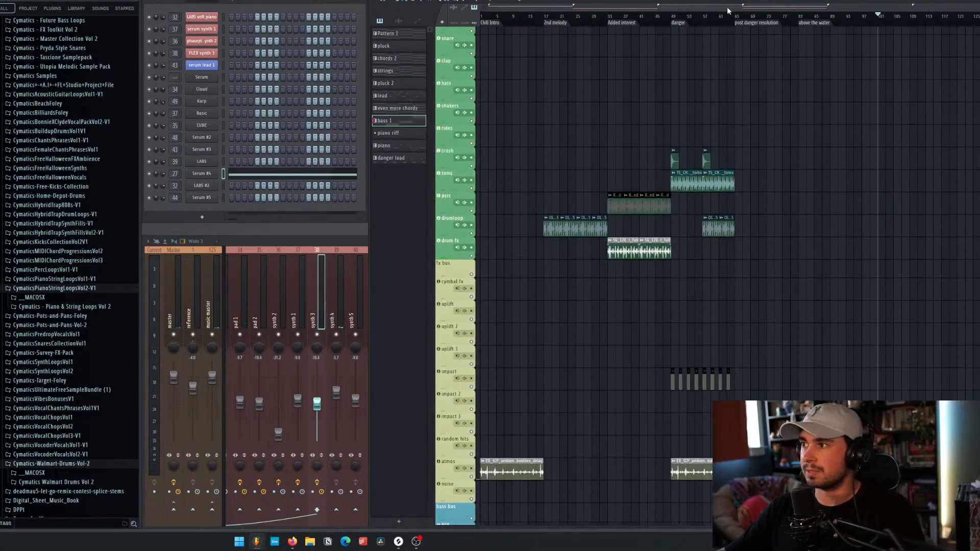
Step: Highlight the first three sections up to the danger marker to review them as one range, and clear the highlight
{"action": "scroll", "coordinate": [689, 60], "scroll_direction": "up", "scroll_amount": 3}
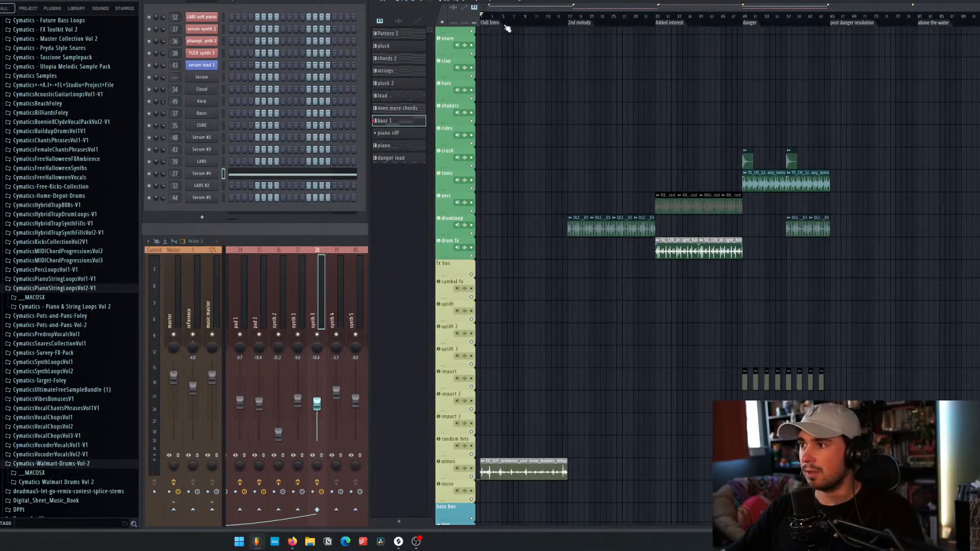
{"action": "left_click_drag", "start_coordinate": [488, 24], "coordinate": [744, 26]}
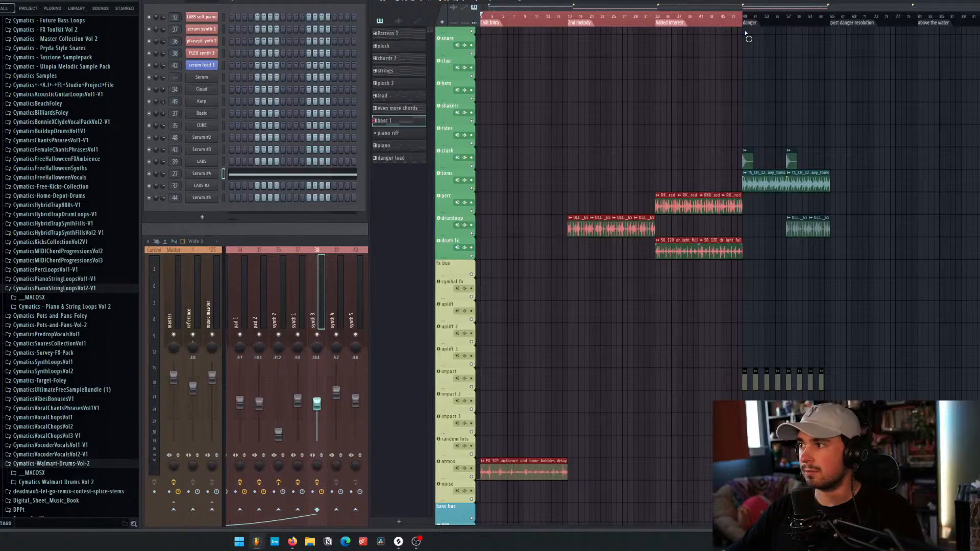
{"action": "scroll", "coordinate": [694, 74], "scroll_direction": "down", "scroll_amount": 3}
{"action": "left_click", "coordinate": [613, 26]}
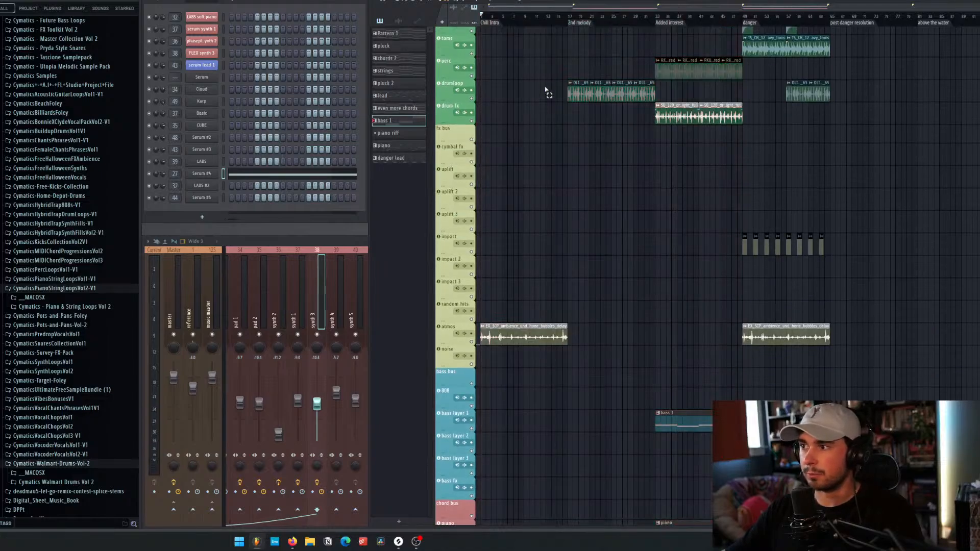
Step: Solo the piano track, play it briefly from the start of the Added interest section, and unsolo it
{"action": "scroll", "coordinate": [541, 84], "scroll_direction": "down", "scroll_amount": 10}
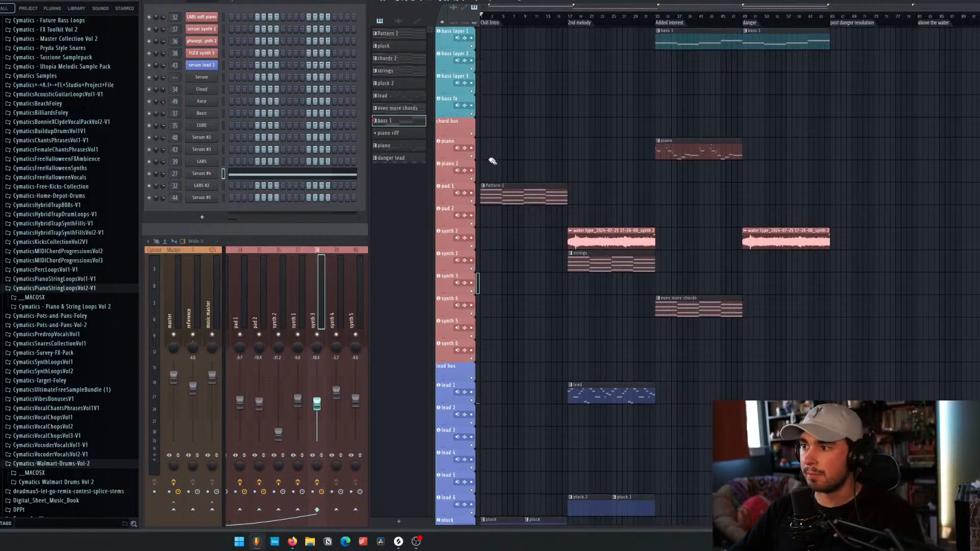
{"action": "right_click", "coordinate": [472, 157]}
{"action": "left_click", "coordinate": [661, 21]}
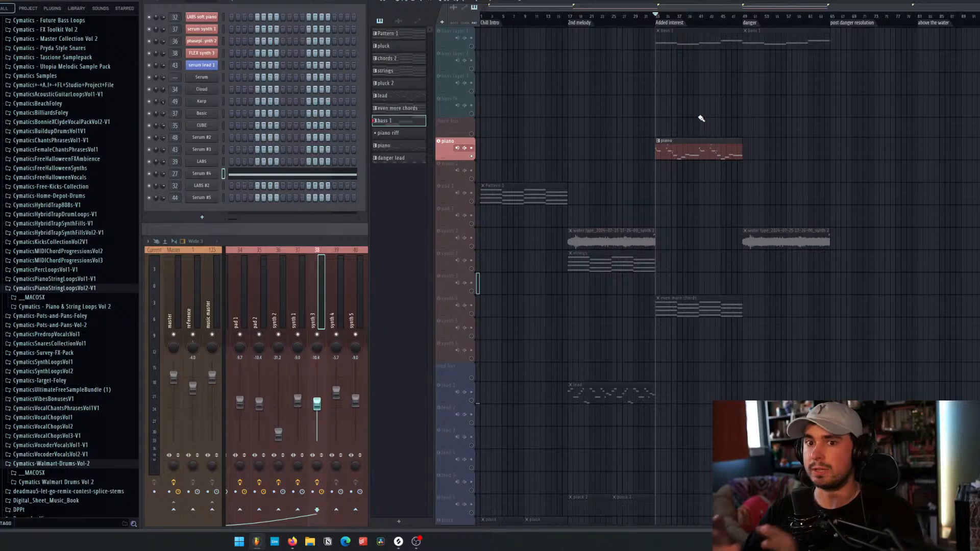
{"action": "key", "text": "space"}
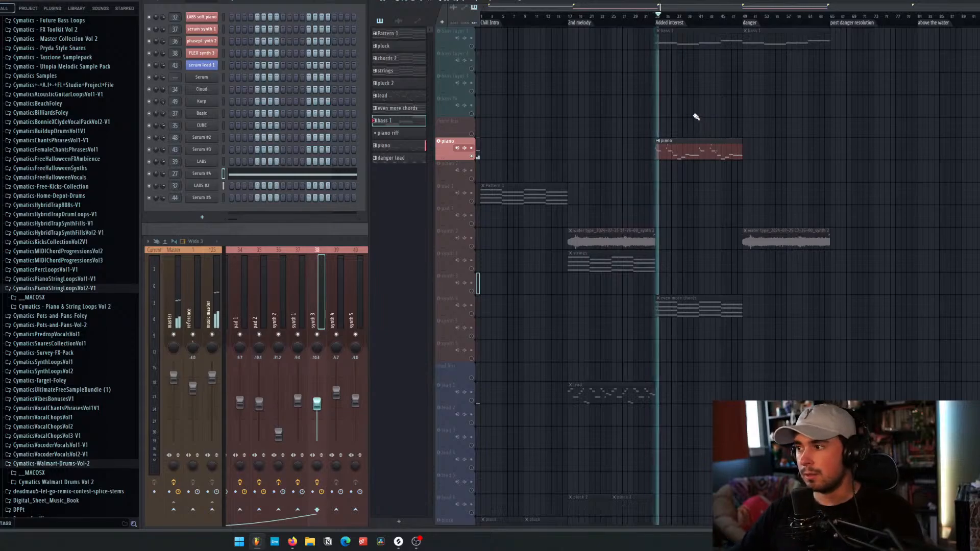
{"action": "key", "text": "space"}
{"action": "right_click", "coordinate": [472, 157]}
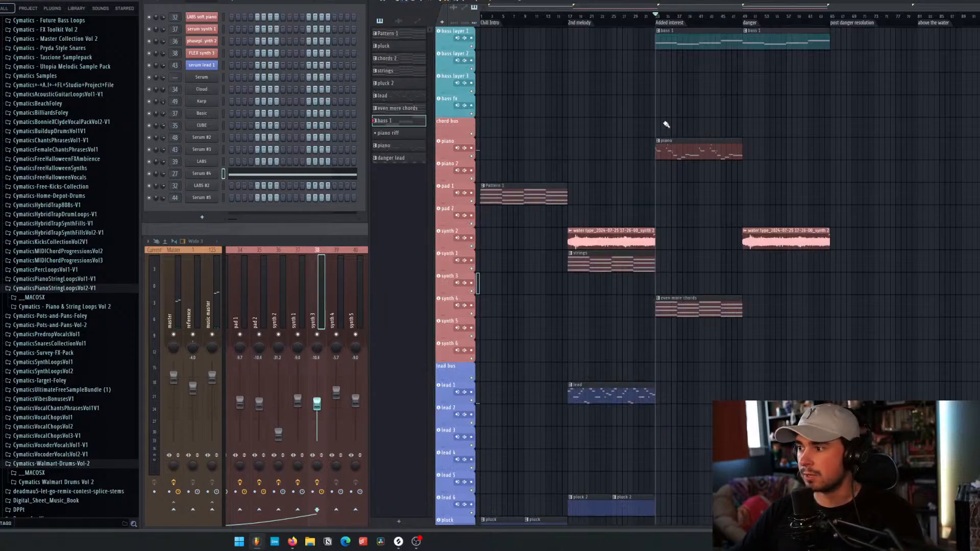
Step: Examine the drum, bass, chord, lead and pluck layers in the 2nd melody and Added interest sections
{"action": "scroll", "coordinate": [666, 124], "scroll_direction": "down", "scroll_amount": 5}
{"action": "scroll", "coordinate": [674, 125], "scroll_direction": "up", "scroll_amount": 10}
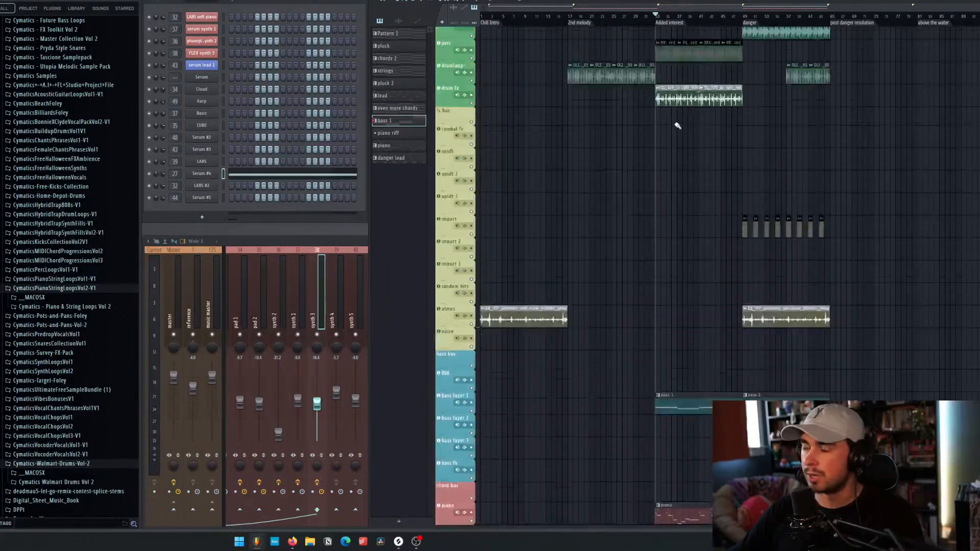
{"action": "scroll", "coordinate": [674, 138], "scroll_direction": "up", "scroll_amount": 5}
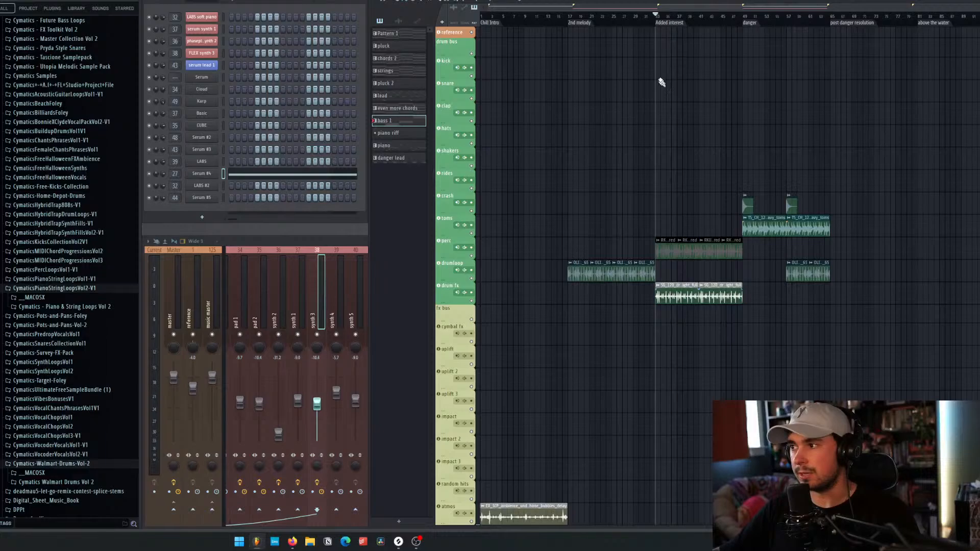
{"action": "scroll", "coordinate": [668, 92], "scroll_direction": "down", "scroll_amount": 4}
{"action": "scroll", "coordinate": [671, 125], "scroll_direction": "down", "scroll_amount": 7}
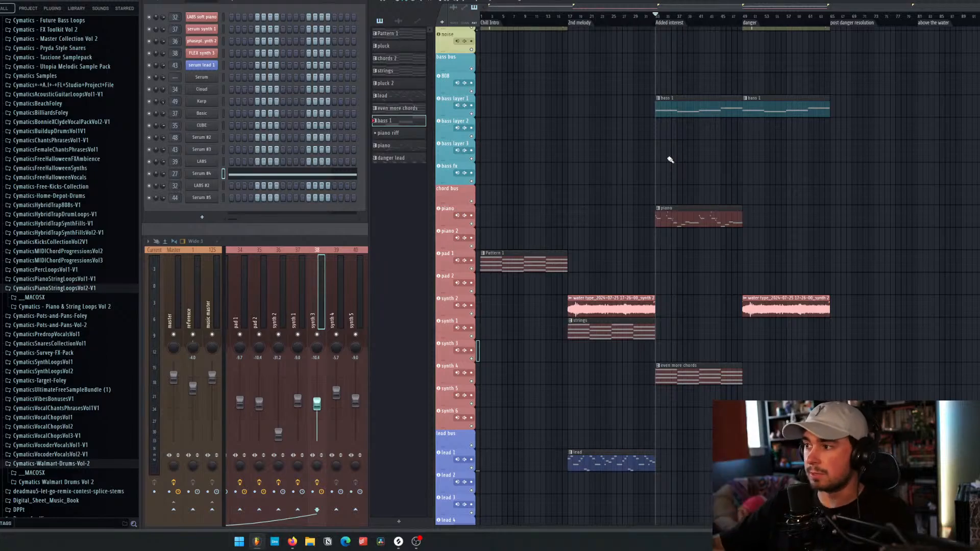
{"action": "scroll", "coordinate": [670, 160], "scroll_direction": "up", "scroll_amount": 8}
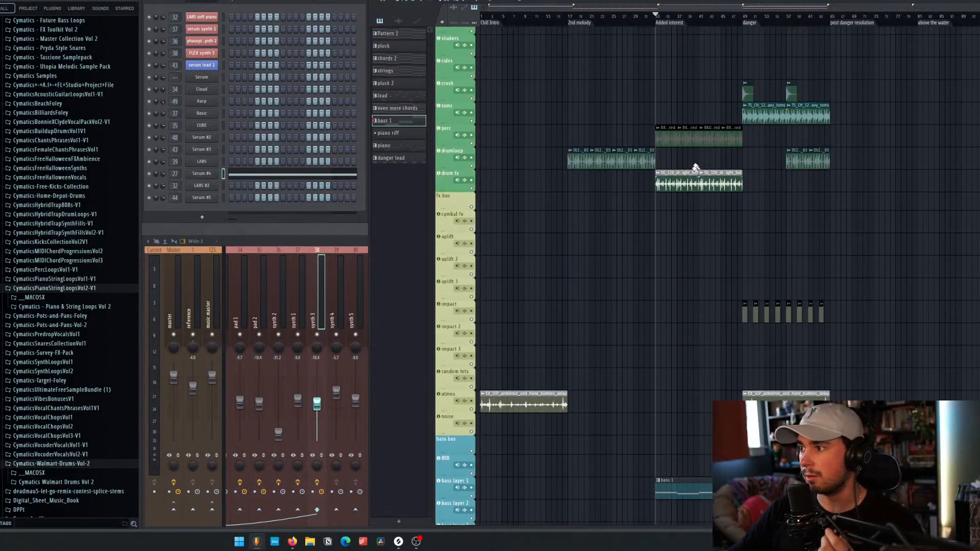
{"action": "scroll", "coordinate": [536, 251], "scroll_direction": "down", "scroll_amount": 8}
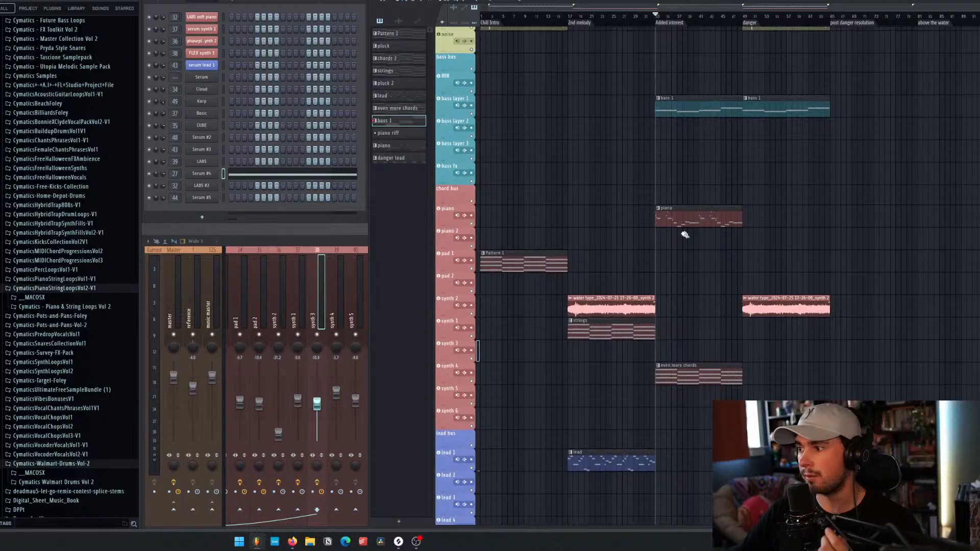
{"action": "scroll", "coordinate": [629, 332], "scroll_direction": "down", "scroll_amount": 3}
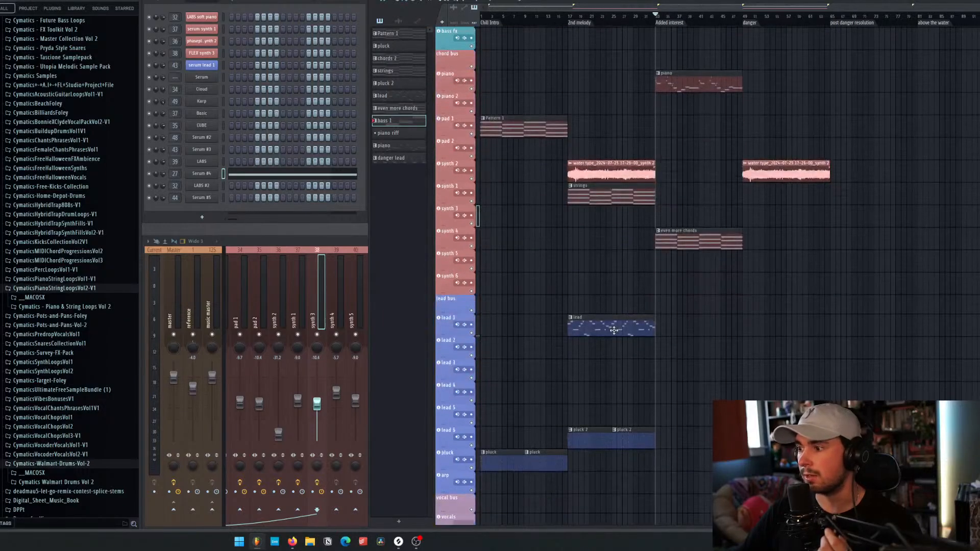
{"action": "scroll", "coordinate": [614, 328], "scroll_direction": "down", "scroll_amount": 2}
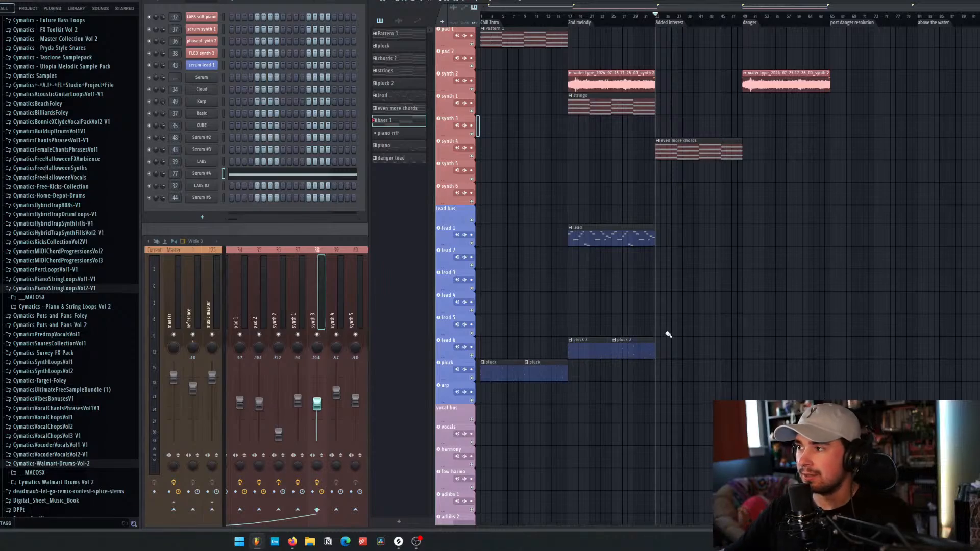
Step: Compare the layers that change across the first three sections, from drumloops and atmos to bass, piano, chords, lead and plucks
{"action": "scroll", "coordinate": [669, 334], "scroll_direction": "up", "scroll_amount": 4}
{"action": "scroll", "coordinate": [687, 337], "scroll_direction": "down", "scroll_amount": 3}
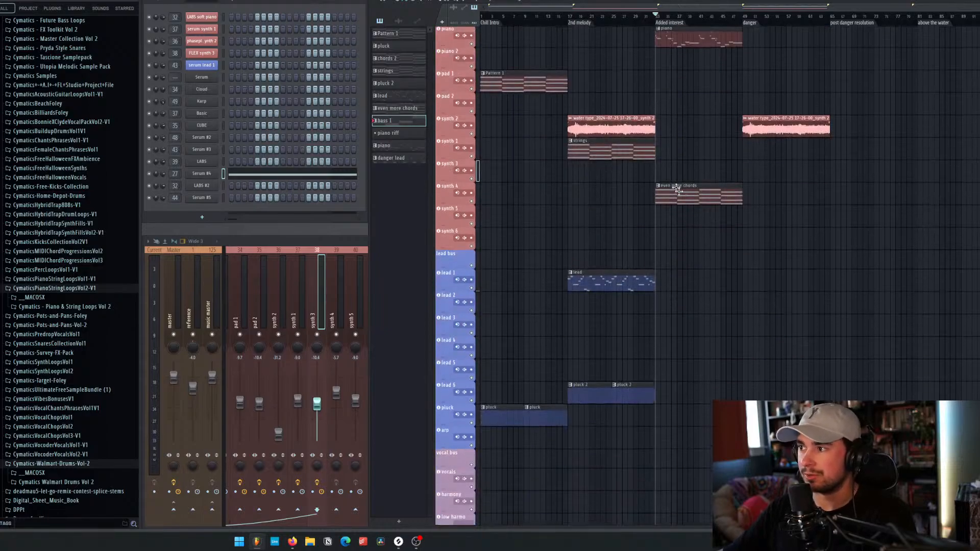
{"action": "scroll", "coordinate": [690, 230], "scroll_direction": "up", "scroll_amount": 2}
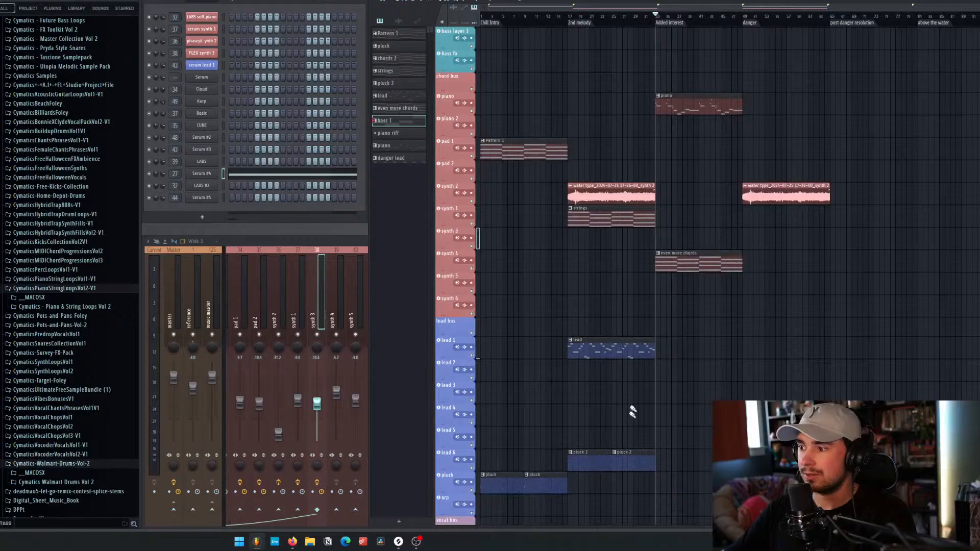
{"action": "scroll", "coordinate": [613, 201], "scroll_direction": "up", "scroll_amount": 5}
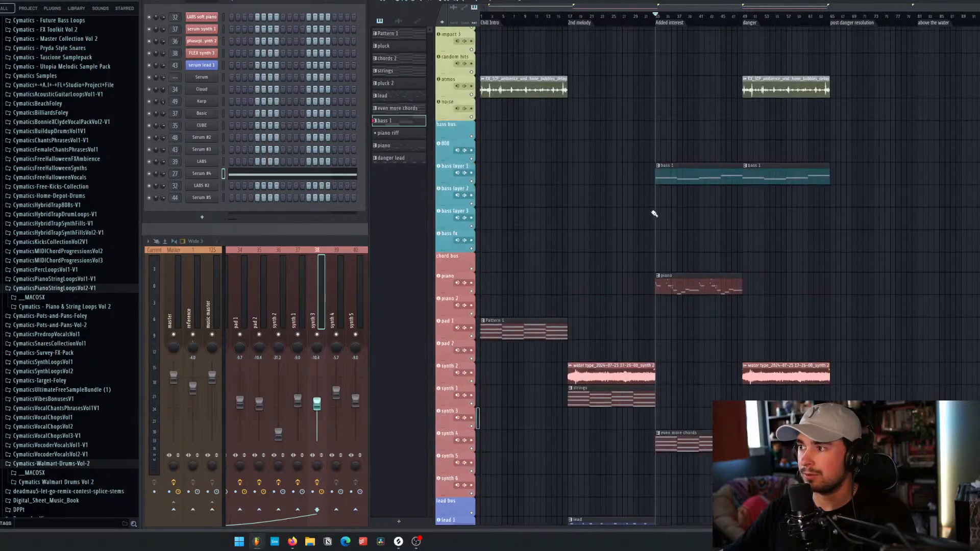
{"action": "scroll", "coordinate": [658, 250], "scroll_direction": "down", "scroll_amount": 3}
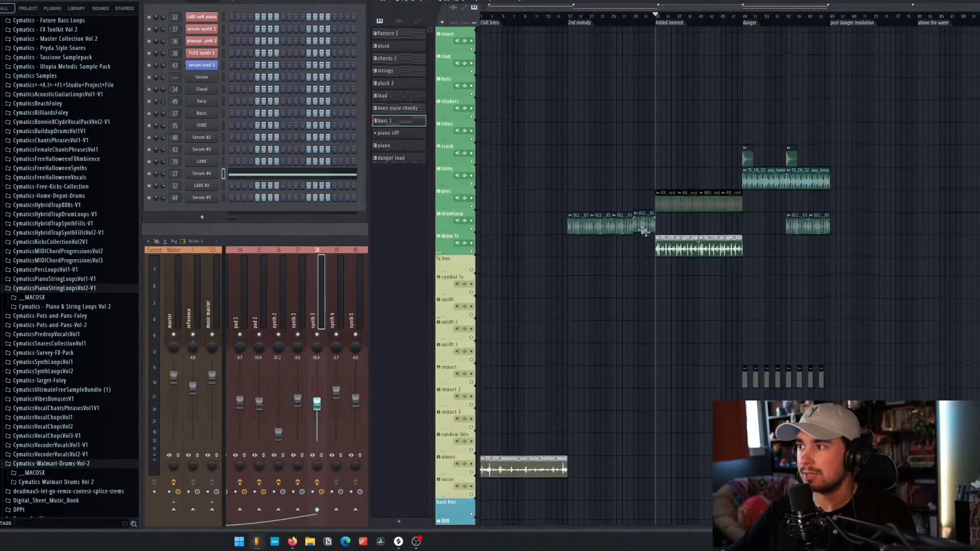
{"action": "scroll", "coordinate": [644, 242], "scroll_direction": "down", "scroll_amount": 1}
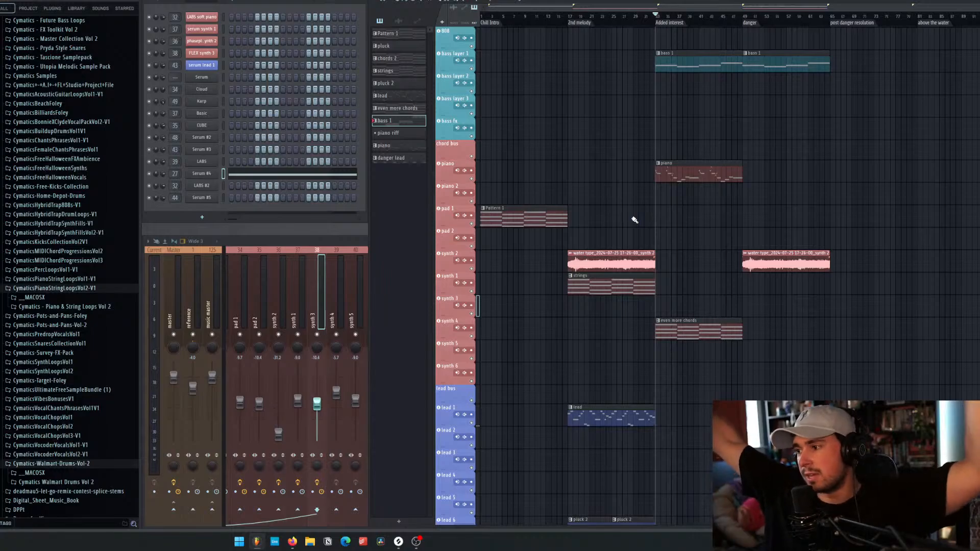
{"action": "scroll", "coordinate": [720, 265], "scroll_direction": "down", "scroll_amount": 3}
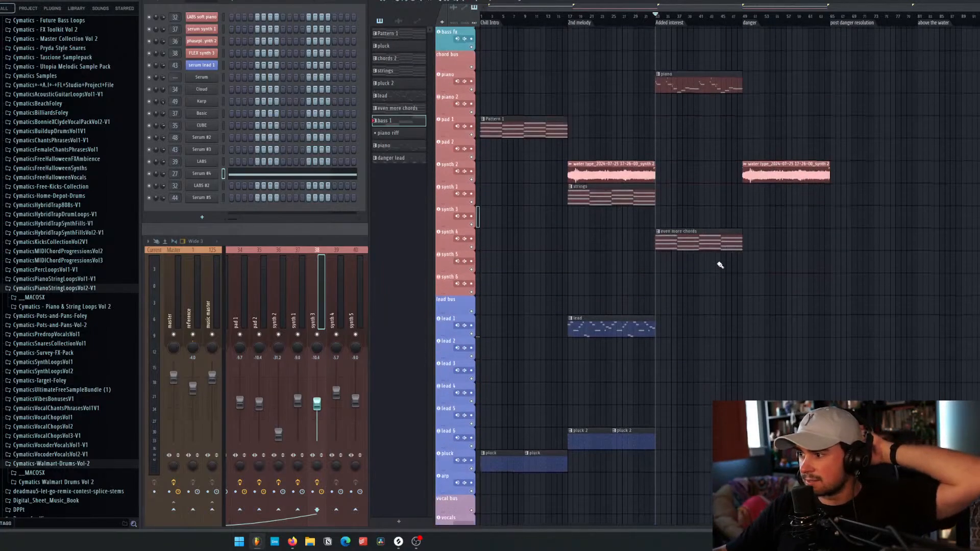
{"action": "scroll", "coordinate": [719, 264], "scroll_direction": "down", "scroll_amount": 3}
Step: Return the playhead to the start of Chill Intro and examine the danger section's drum and FX layers and the post danger resolution range
{"action": "mouse_move", "coordinate": [577, 17]}
{"action": "left_mouse_down"}
{"action": "mouse_move", "coordinate": [742, 23]}
{"action": "mouse_move", "coordinate": [484, 45]}
{"action": "left_mouse_up"}
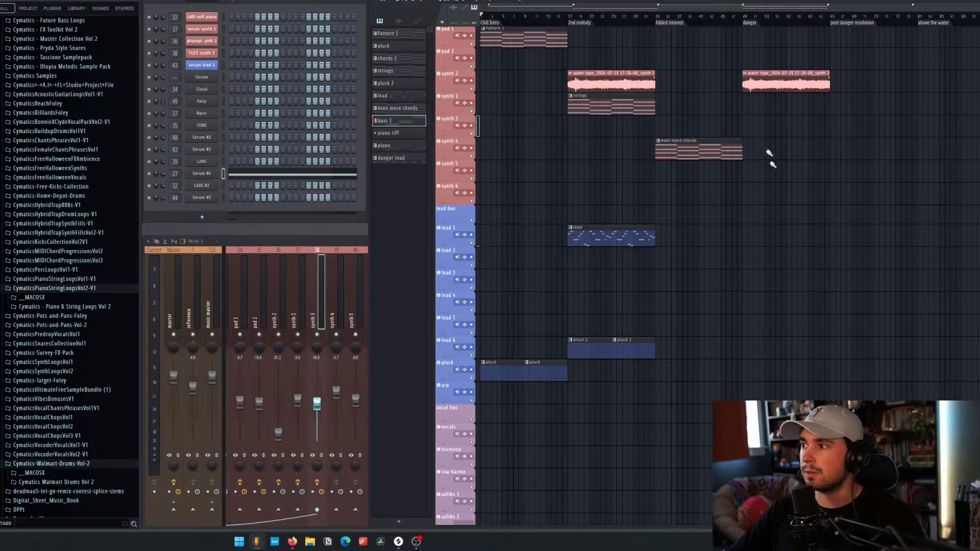
{"action": "scroll", "coordinate": [770, 154], "scroll_direction": "down", "scroll_amount": 20}
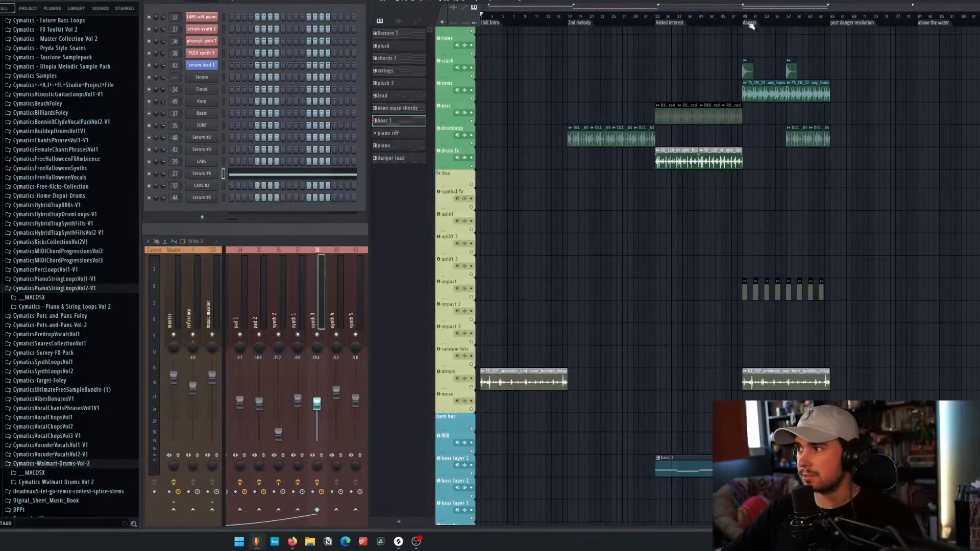
{"action": "scroll", "coordinate": [917, 137], "scroll_direction": "down", "scroll_amount": 1}
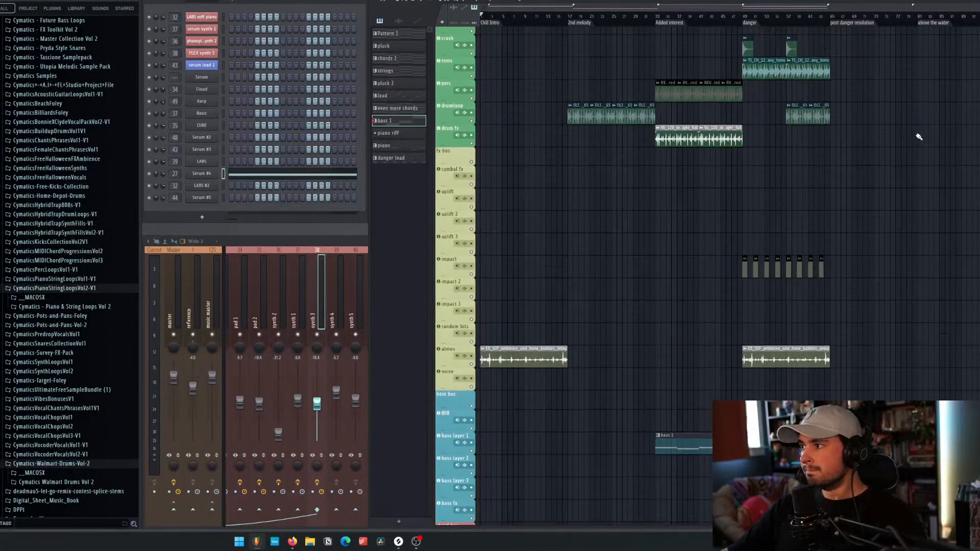
{"action": "scroll", "coordinate": [918, 136], "scroll_direction": "up", "scroll_amount": 2}
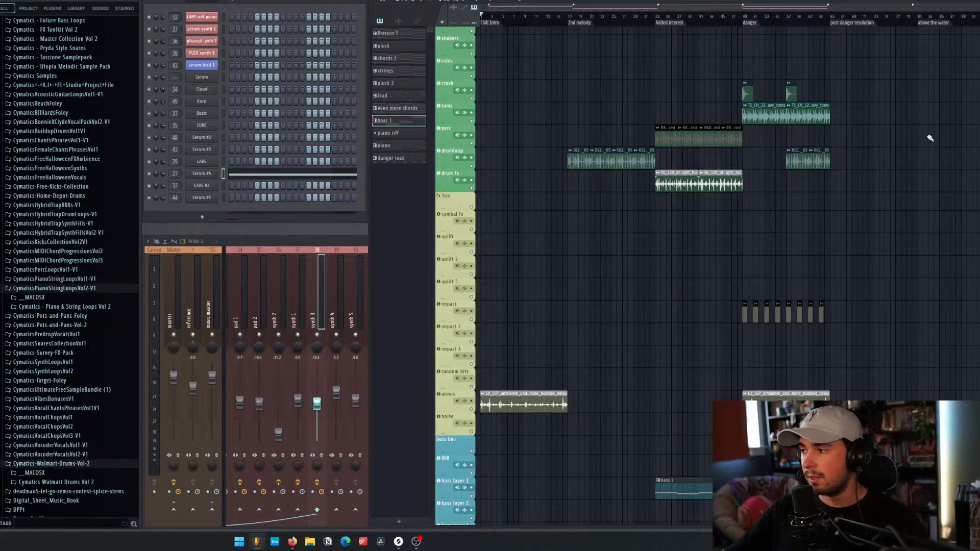
{"action": "left_click_drag", "start_coordinate": [832, 18], "coordinate": [922, 37]}
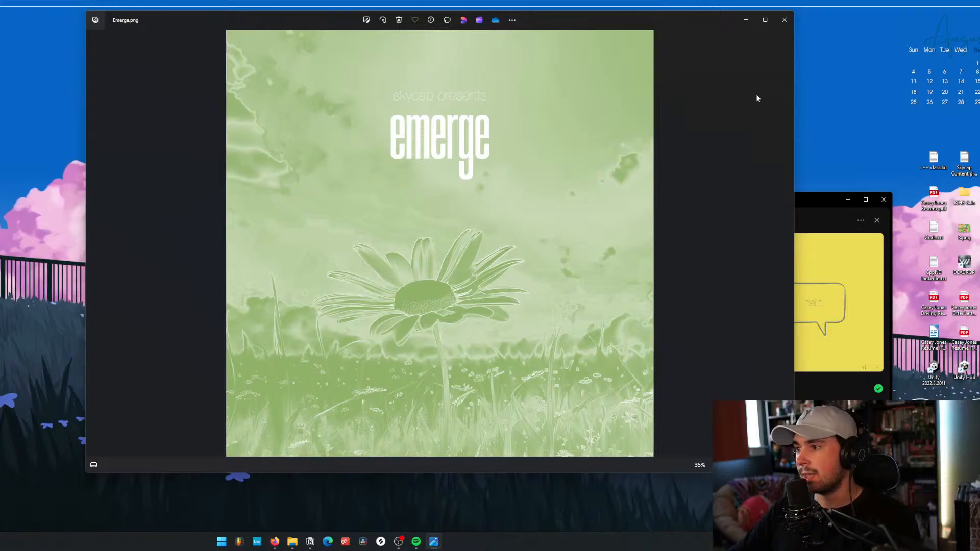
Step: Switch to the Emerge.png cover art in the image viewer and shift its window to uncover more of the player behind it
{"action": "left_click_drag", "start_coordinate": [682, 22], "coordinate": [636, 18]}
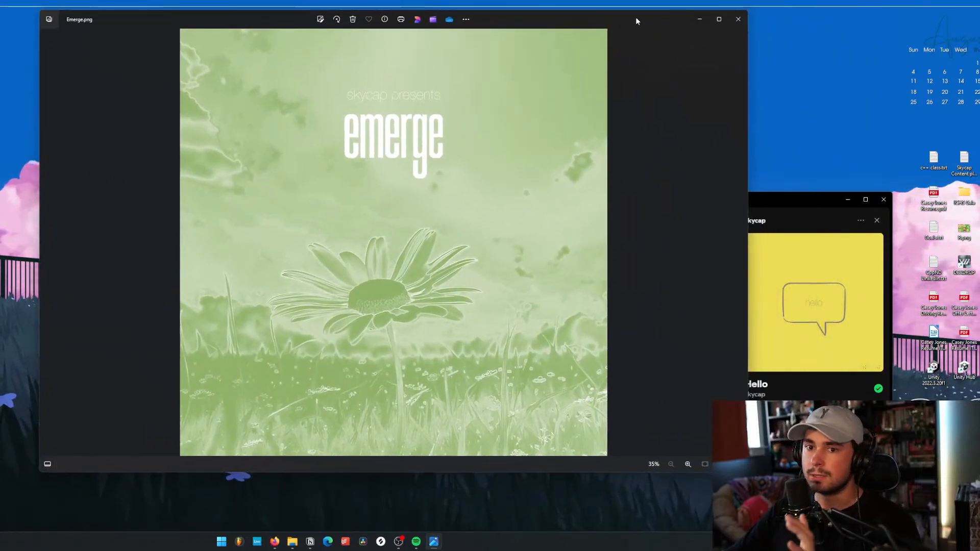